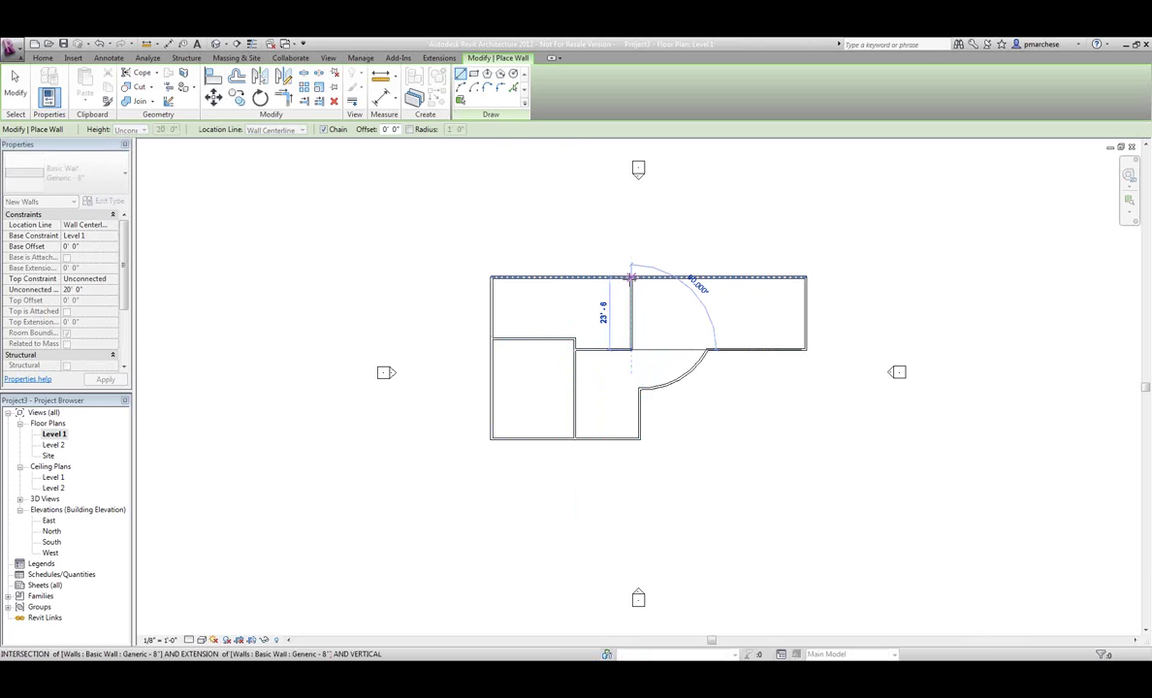
- Draw two vertical Generic - 8" partition walls, each 23'-6" long, across the upper wing up to the north exterior wall
left_click(631, 279)
key("Escape")
left_click(746, 349)
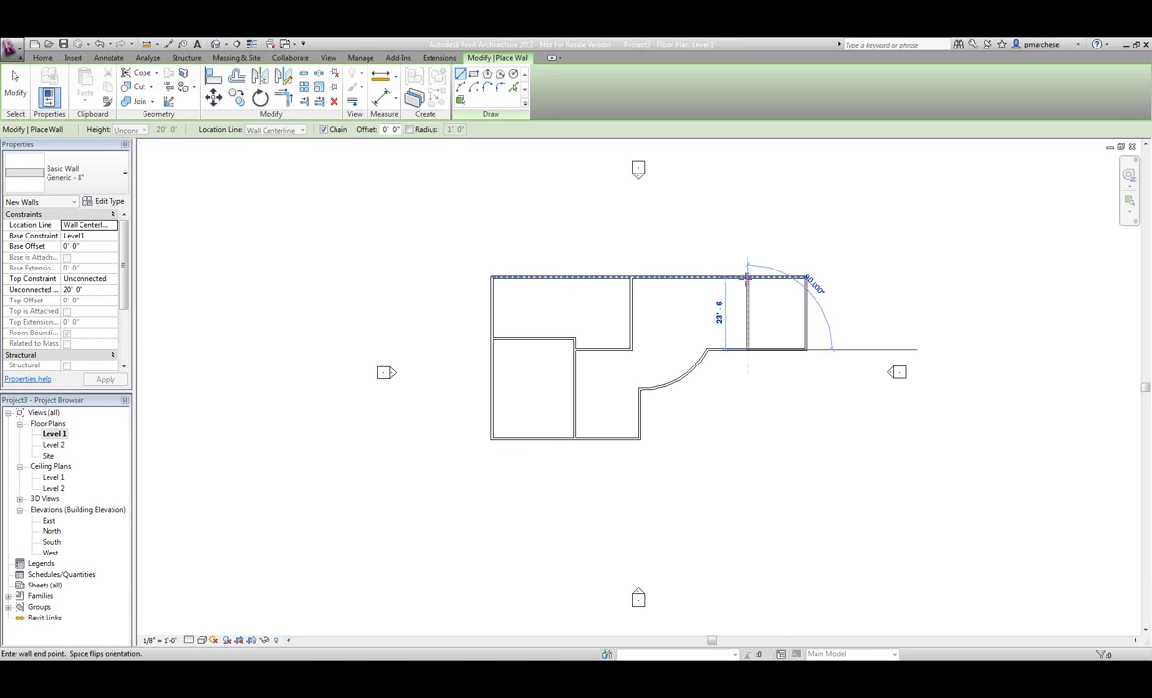
left_click(747, 279)
key("Escape")
key("Escape")
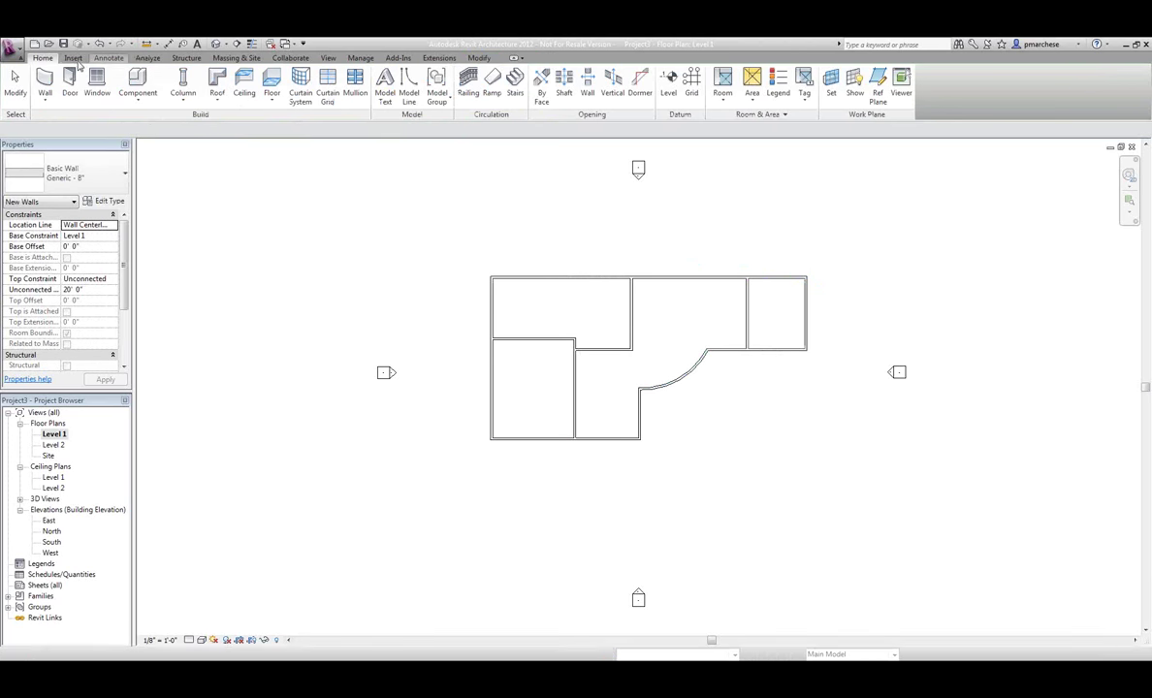
- Place four Single-Flush 36" x 84" doors: one in each of the three enclosed rooms' partitions and one in the short wall below the curved wall
left_click(70, 83)
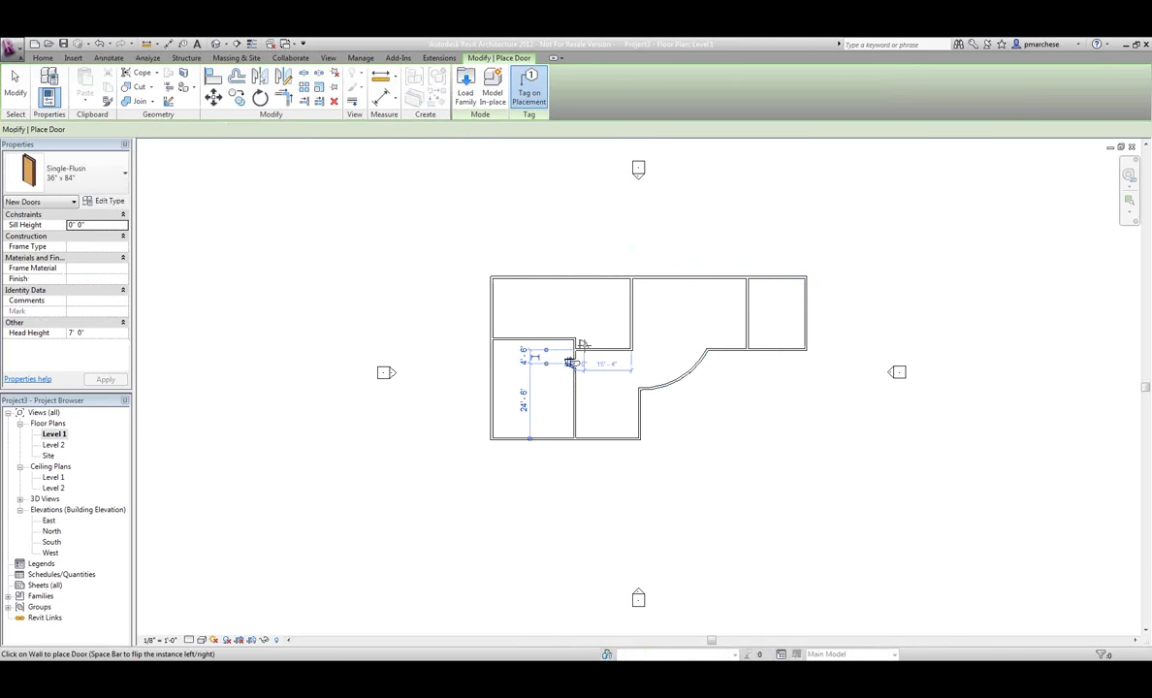
left_click(572, 362)
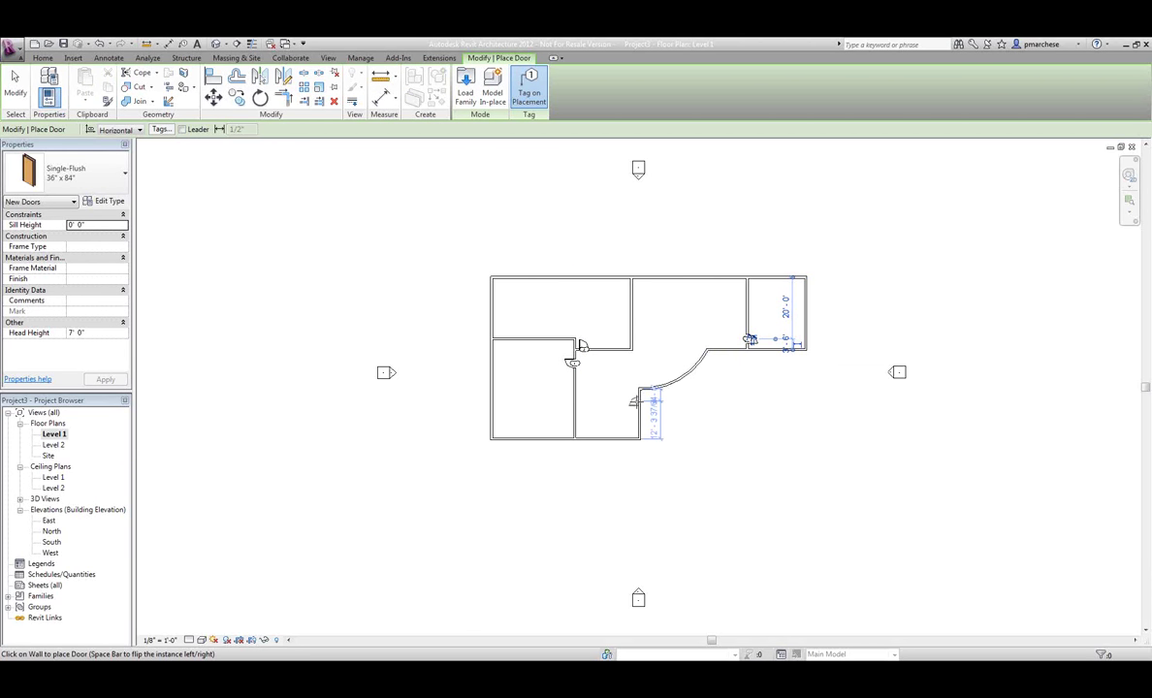
left_click(638, 400)
- Place Fixed 36" x 48" windows near the west corners on the north, west and south walls, and two in the wall east of the curve
left_click(43, 59)
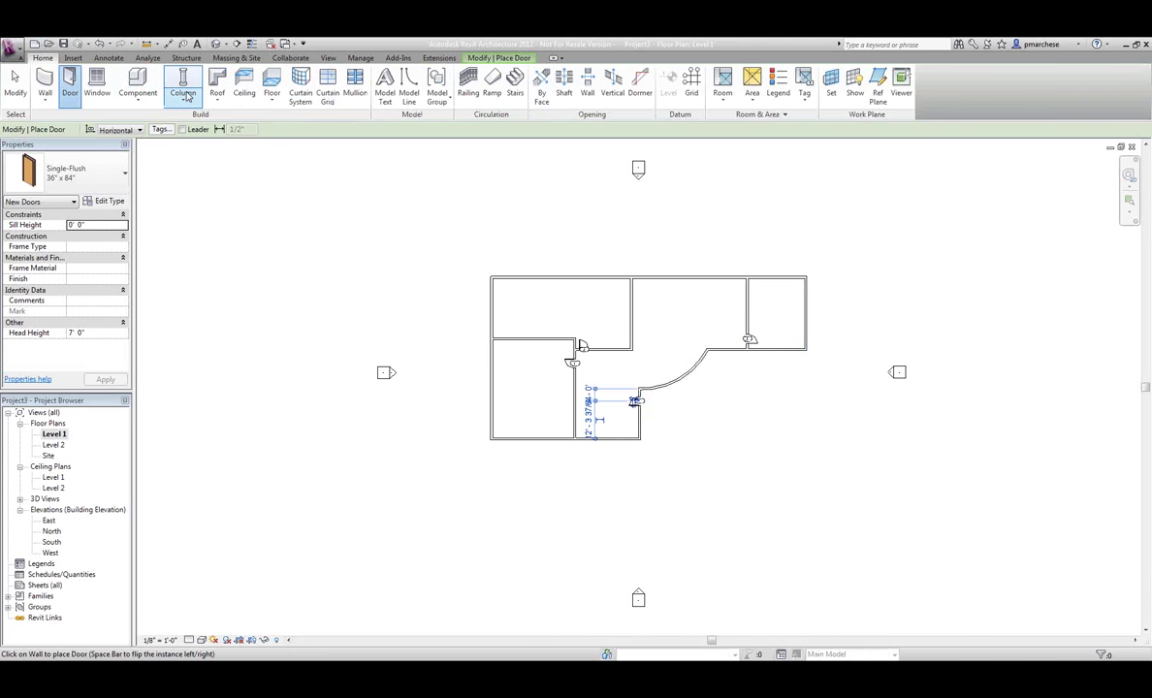
left_click(97, 86)
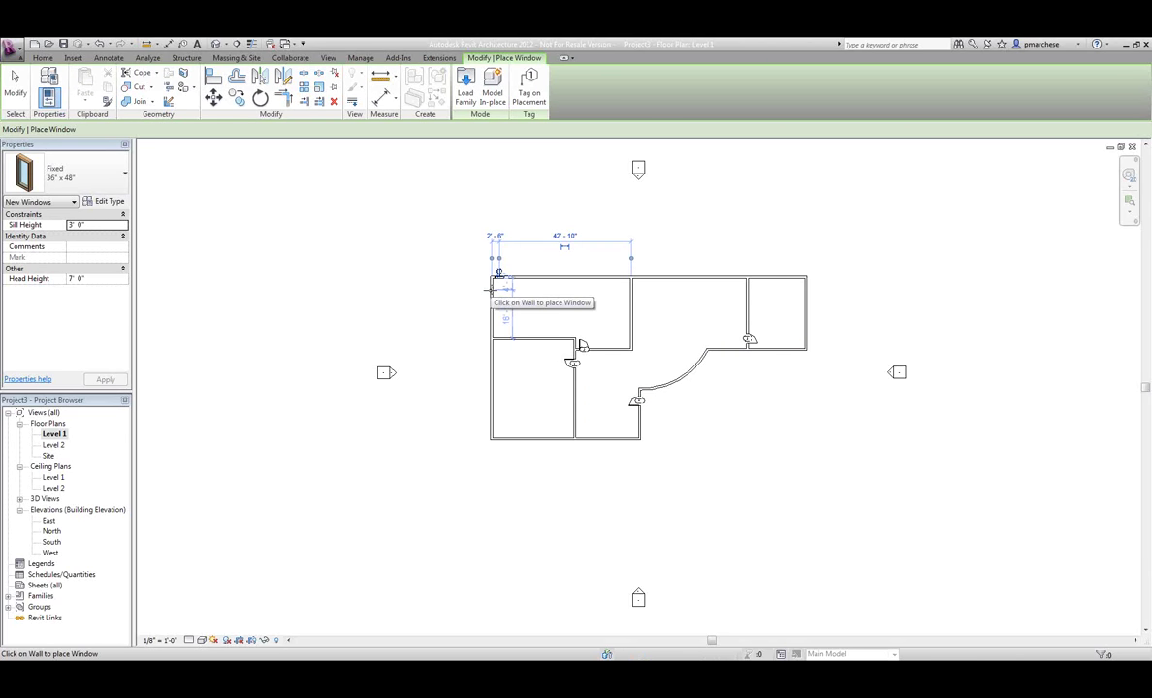
left_click(501, 432)
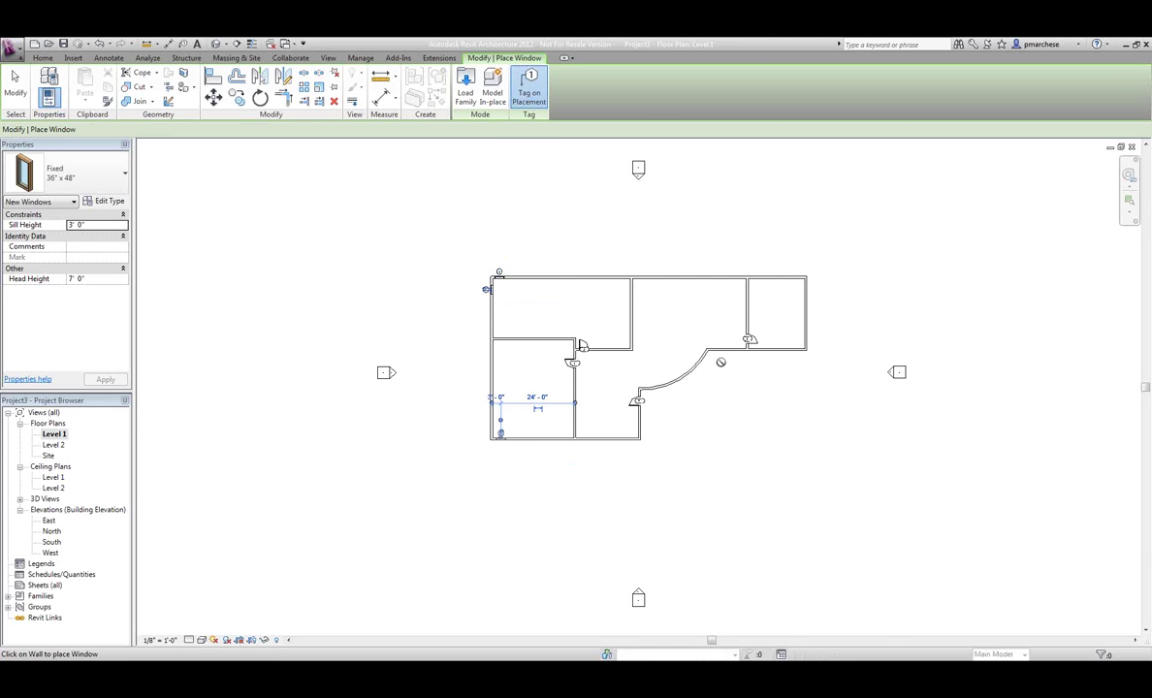
left_click(727, 347)
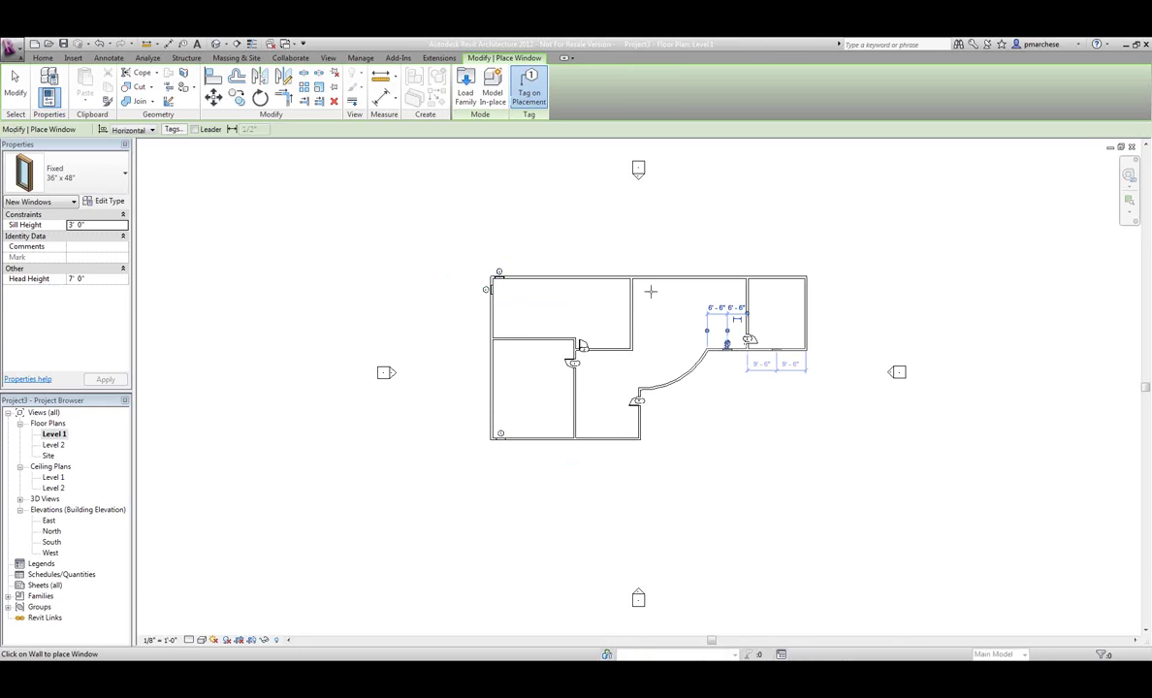
key("Escape")
key("Escape")
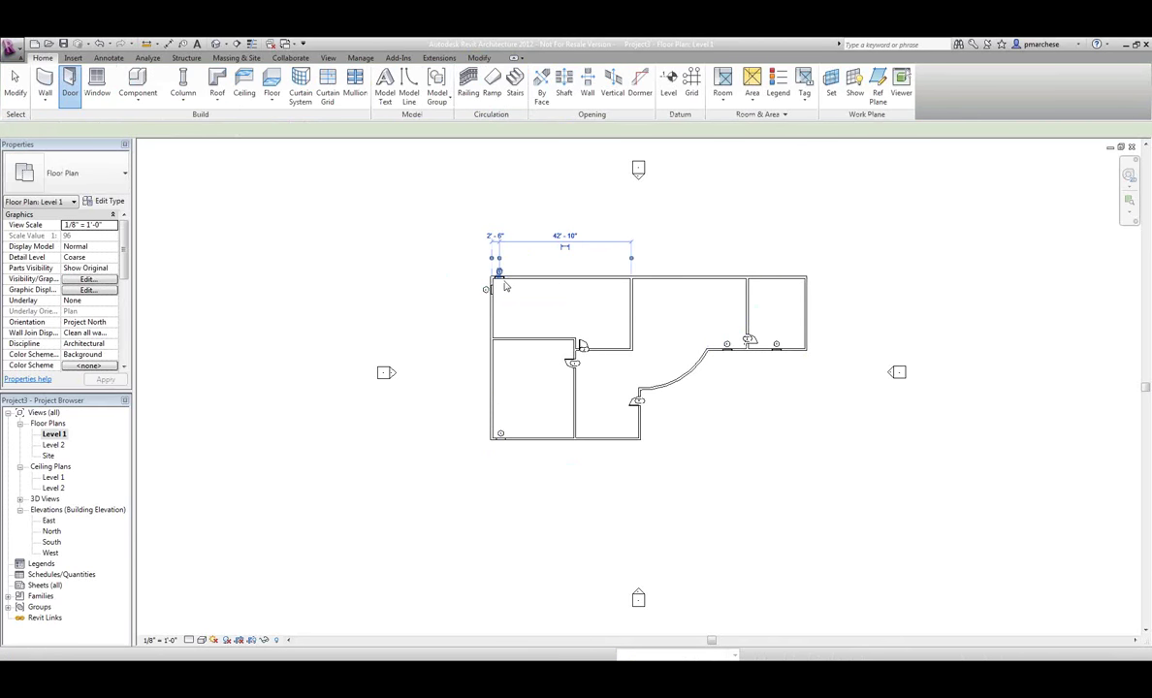
- Array the north wall's corner window along that wall to near its east end with a count of 7
left_click(501, 280)
left_click(500, 275, "ctrl")
key("a")
key("r")
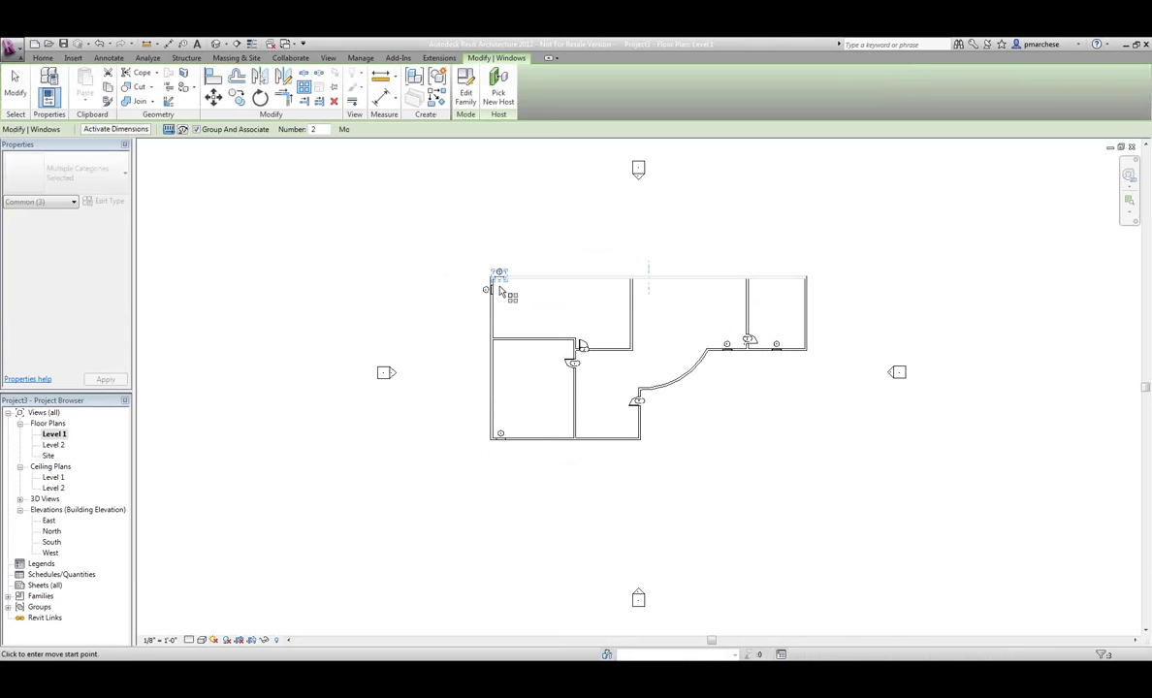
left_click(503, 291)
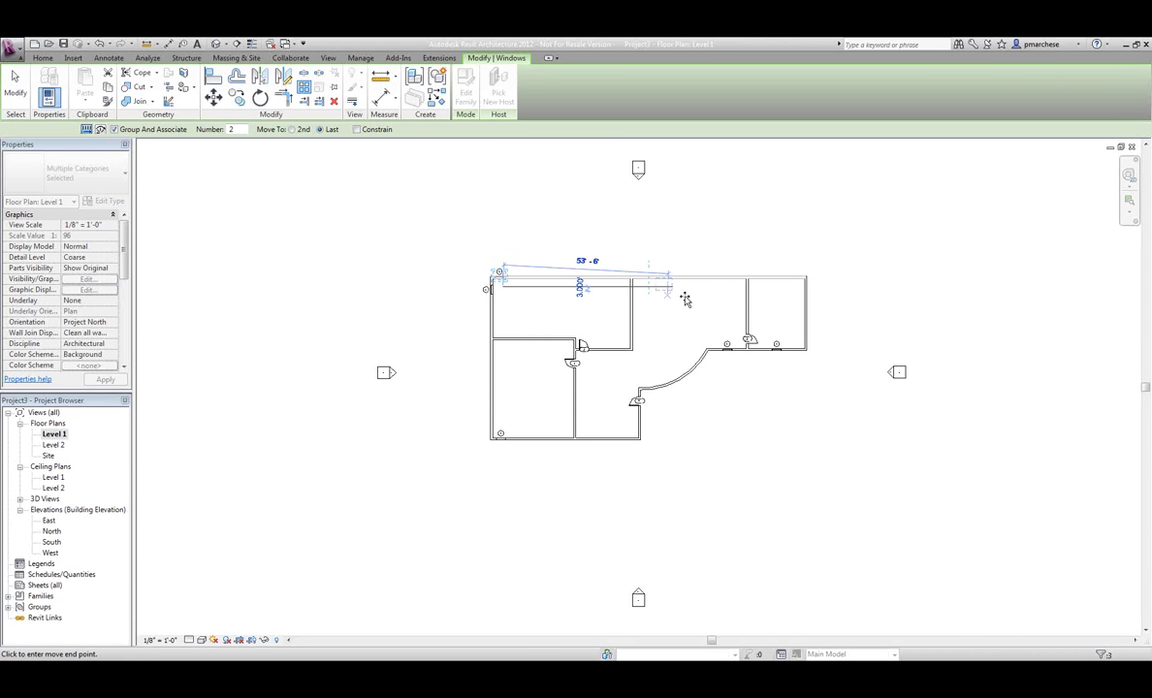
left_click(793, 291)
type("7")
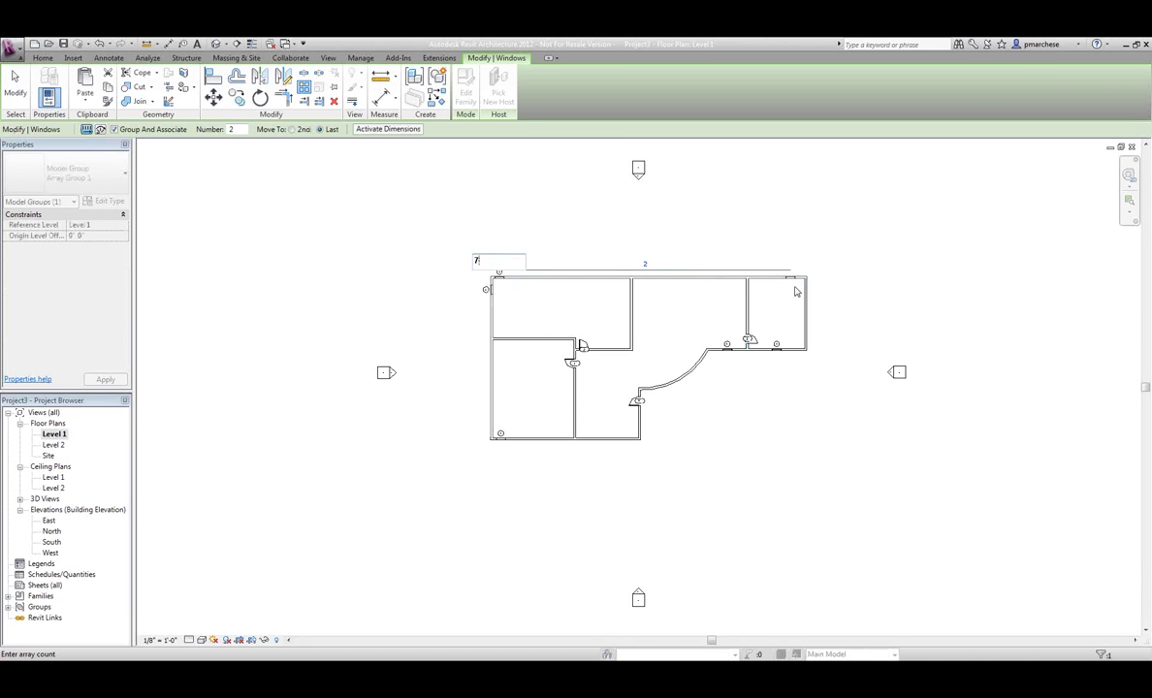
key("Return")
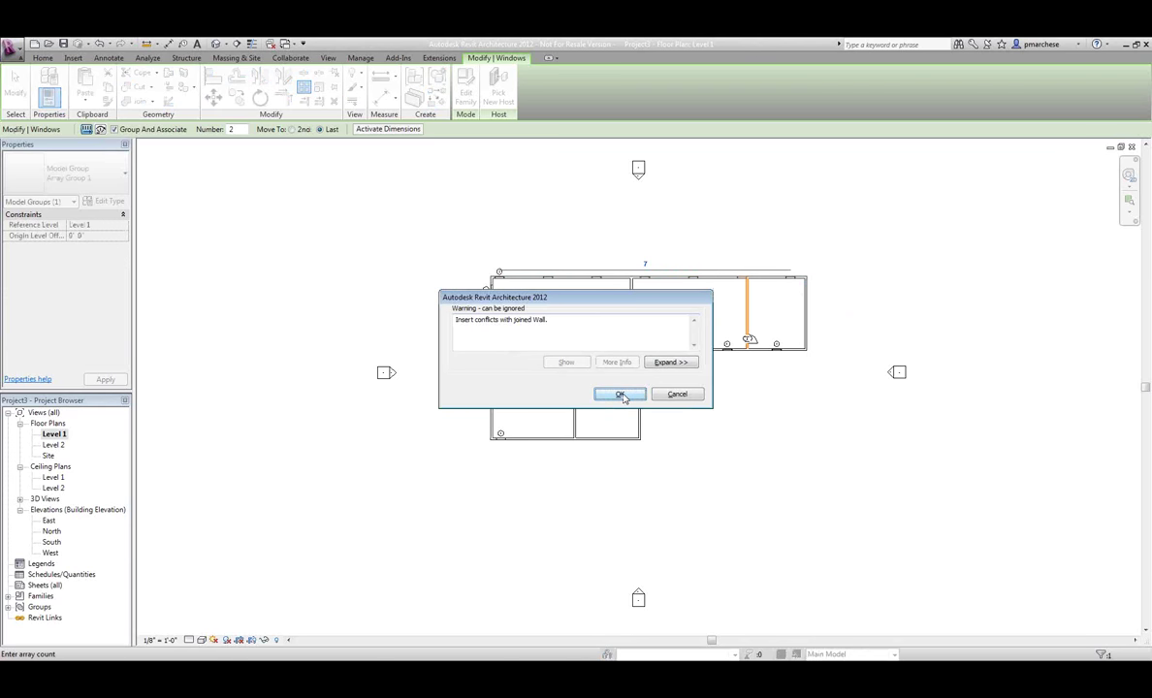
left_click(621, 395)
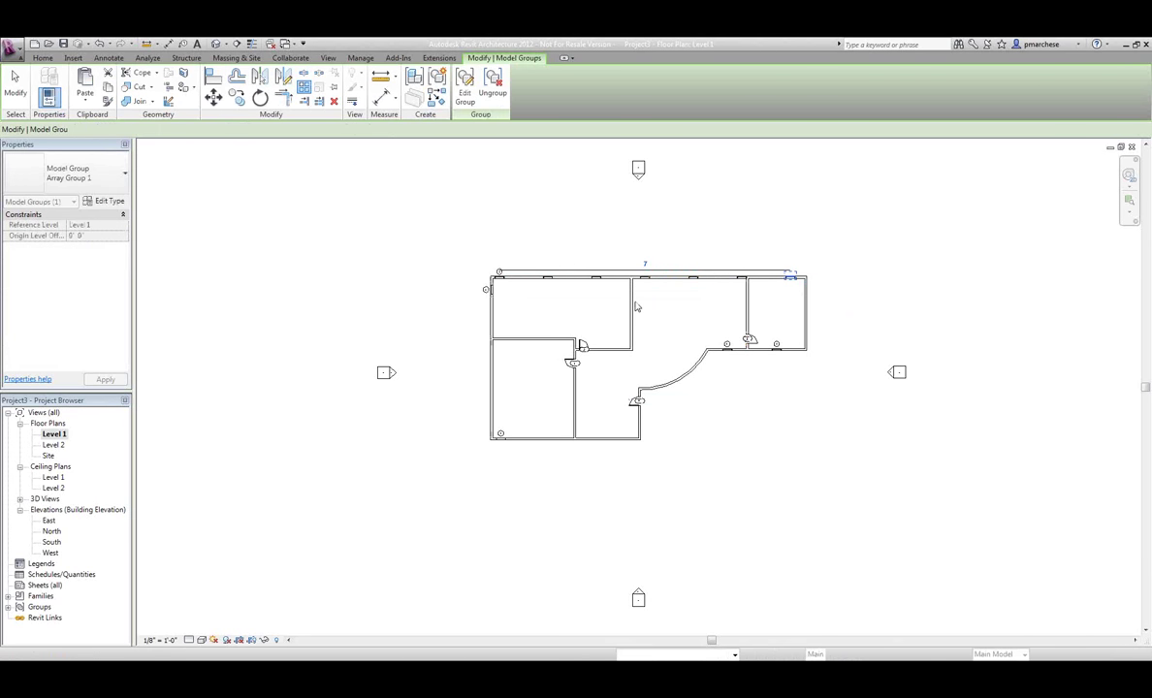
- Set the north wall window array's count to 8
left_click(645, 264)
type("8")
key("Return")
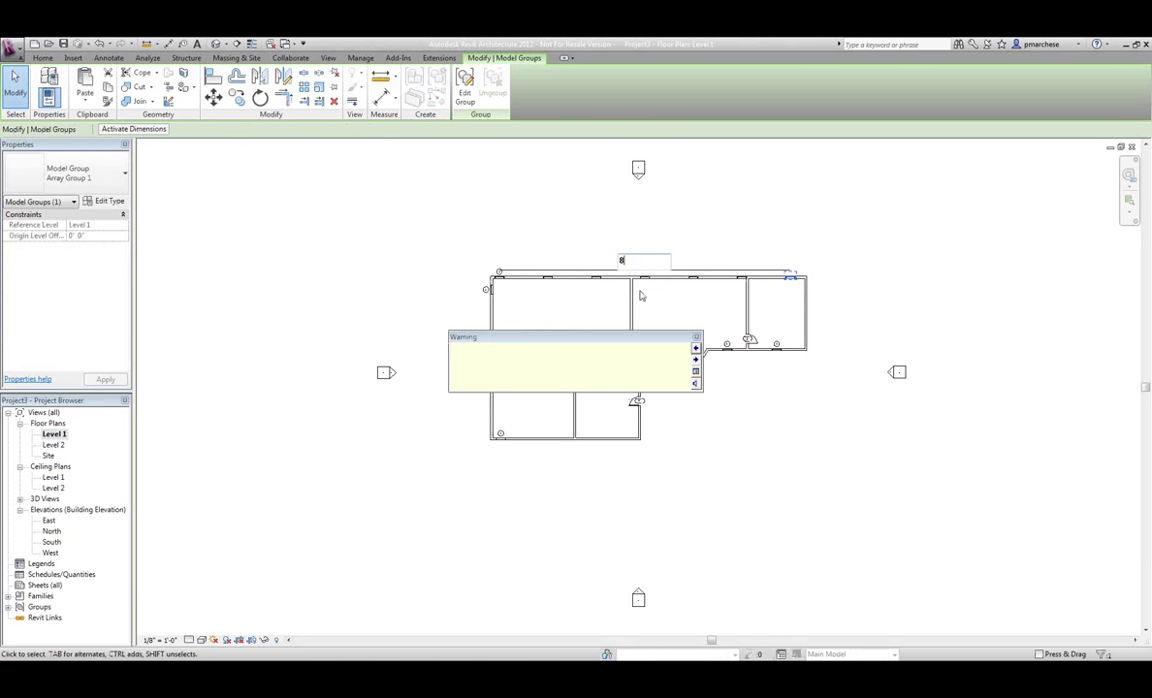
left_click(671, 308)
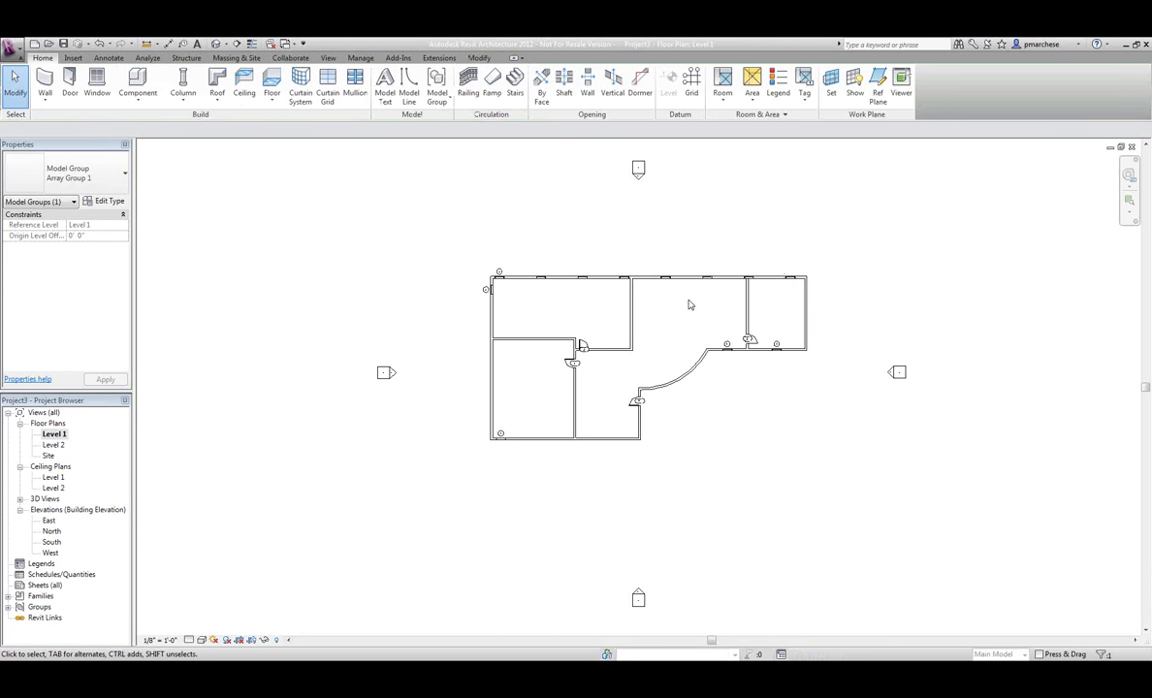
- Nudge the easternmost vertical partition wall about 5' east to clear the window in the north wall
left_click(747, 313)
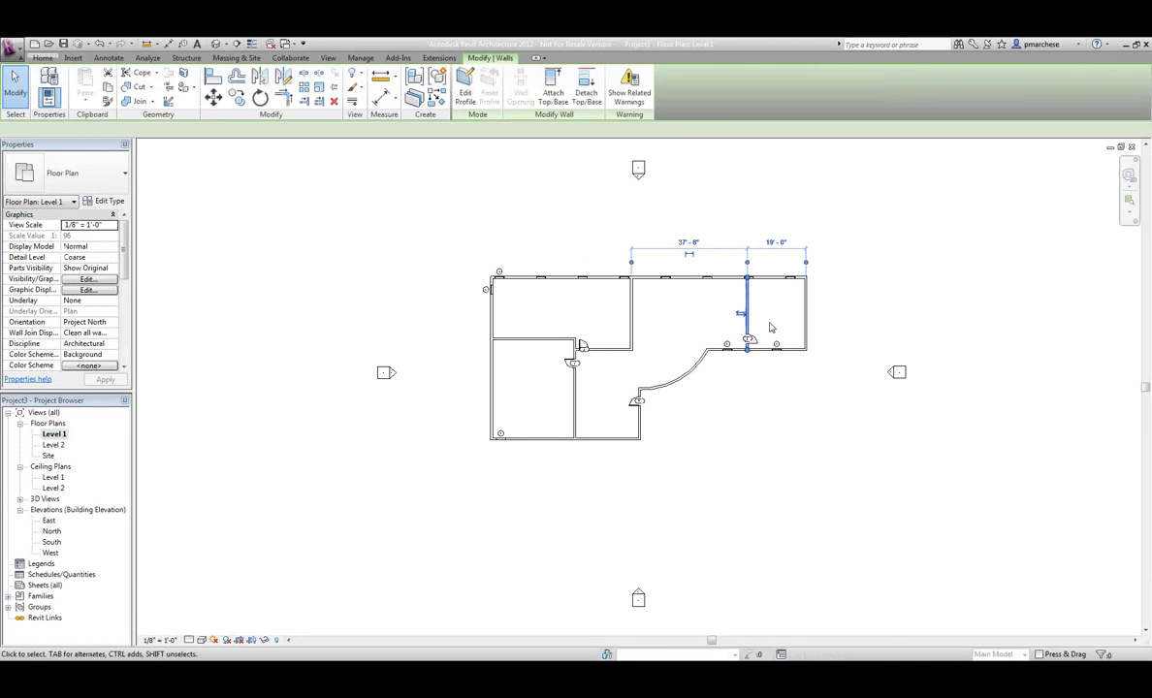
key("Right")
key("Right")
key("Right")
key("Right")
key("Right")
key("Right")
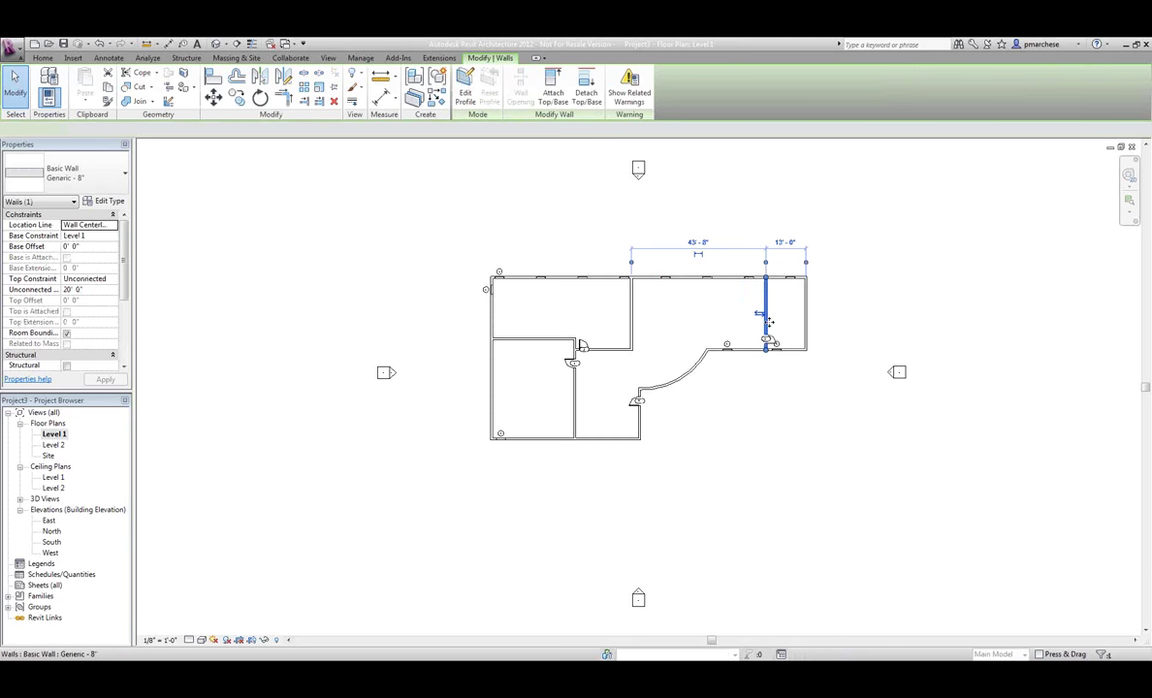
key("Left")
left_click(761, 384)
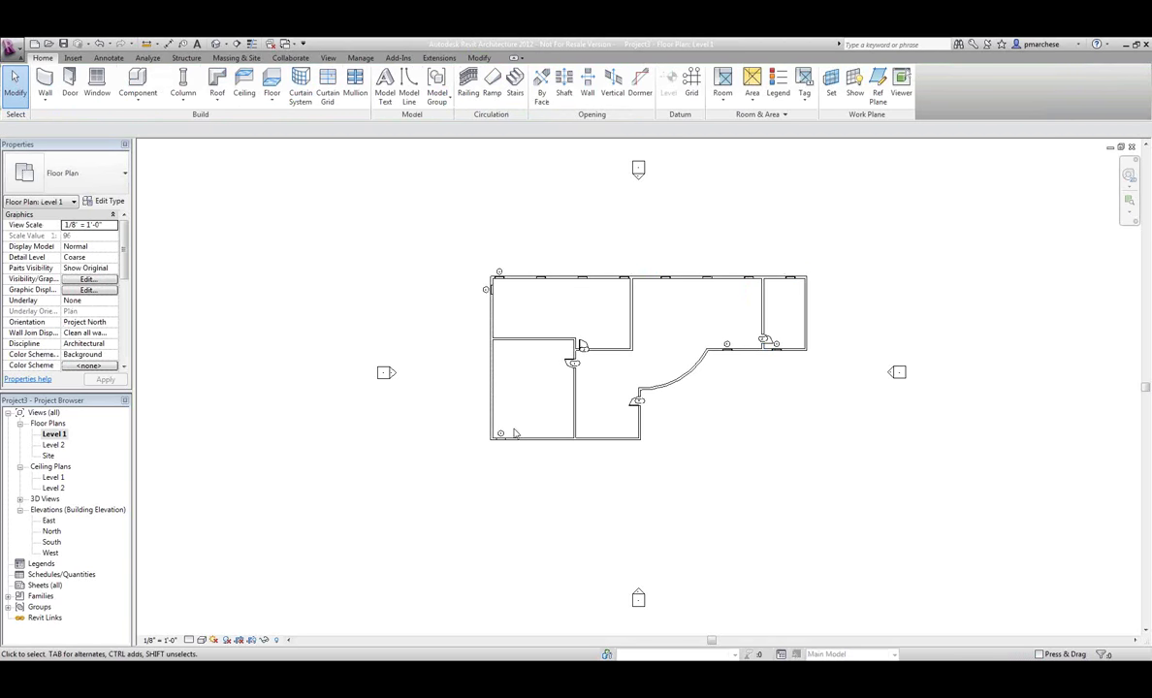
- Array the west wall's upper window down that wall to near the south corner with a count of 4
left_click(495, 289)
key("m")
key("v")
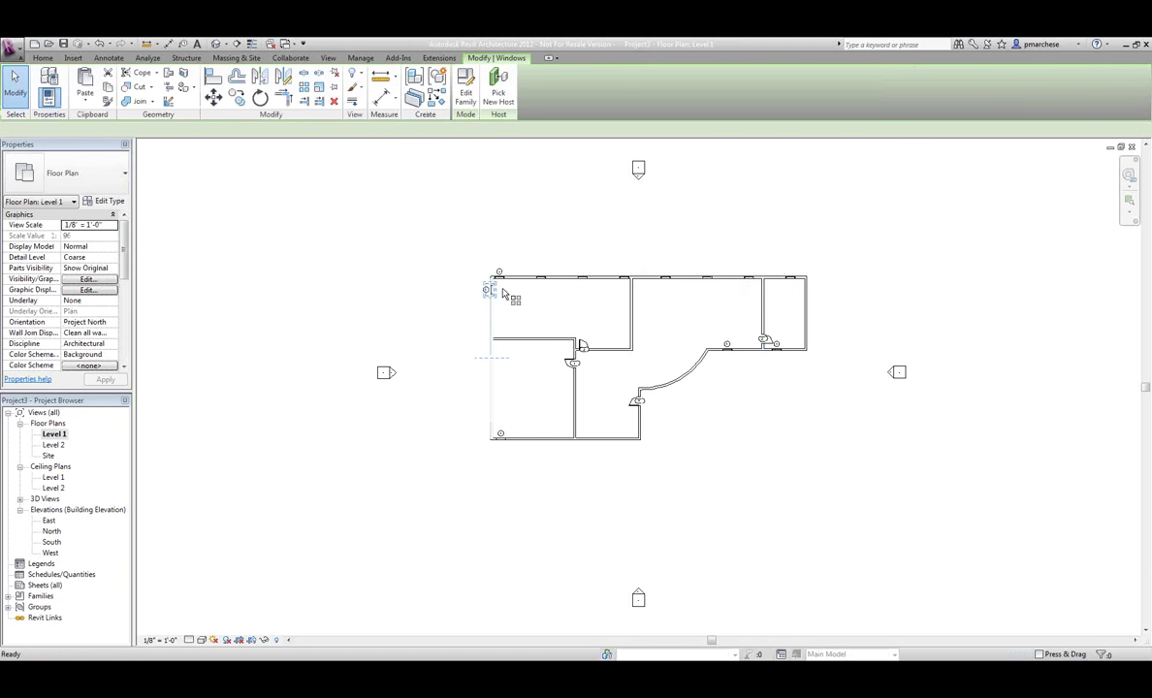
left_click(503, 289)
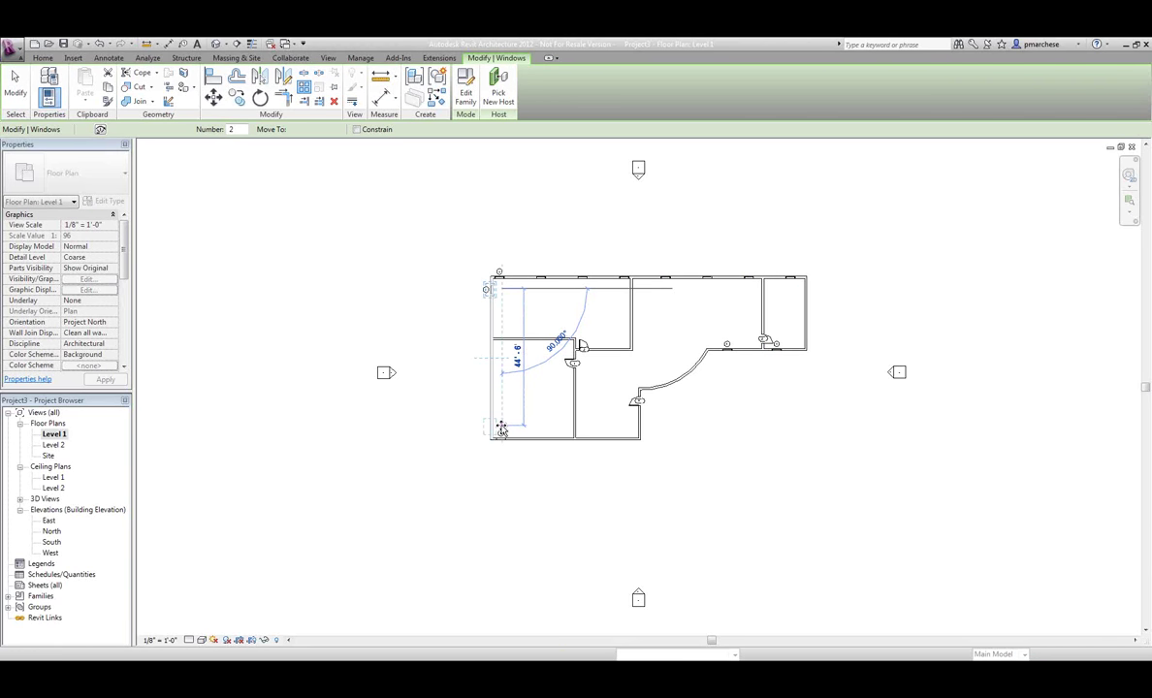
left_click(491, 419)
key("Return")
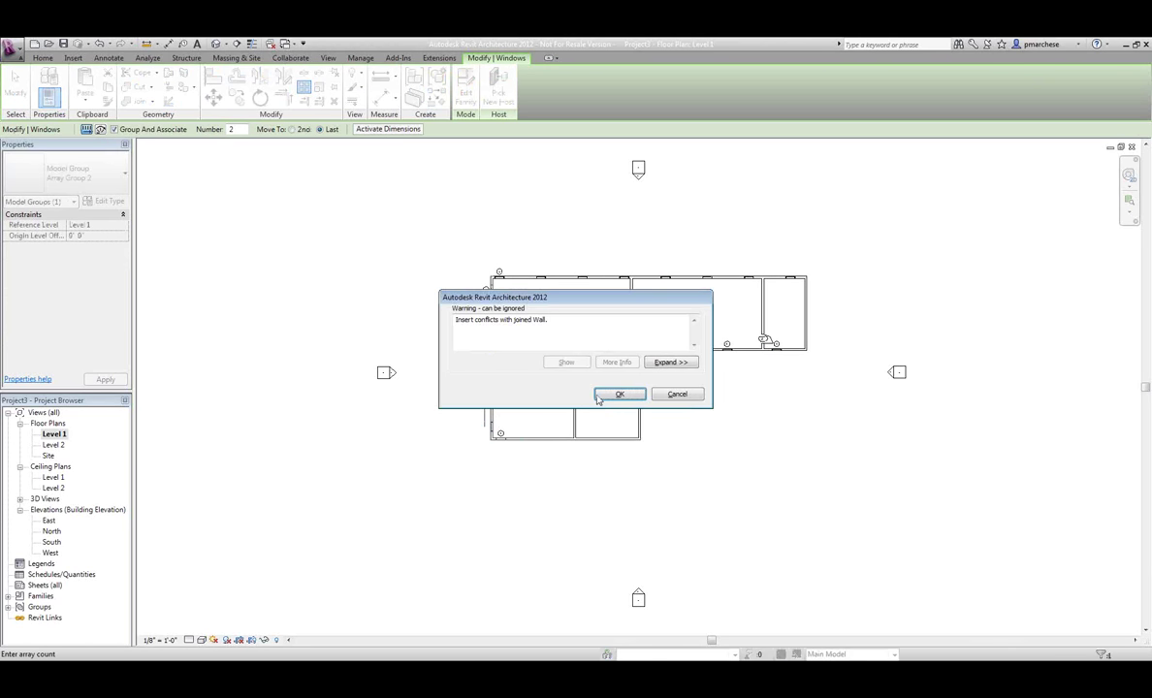
left_click(618, 395)
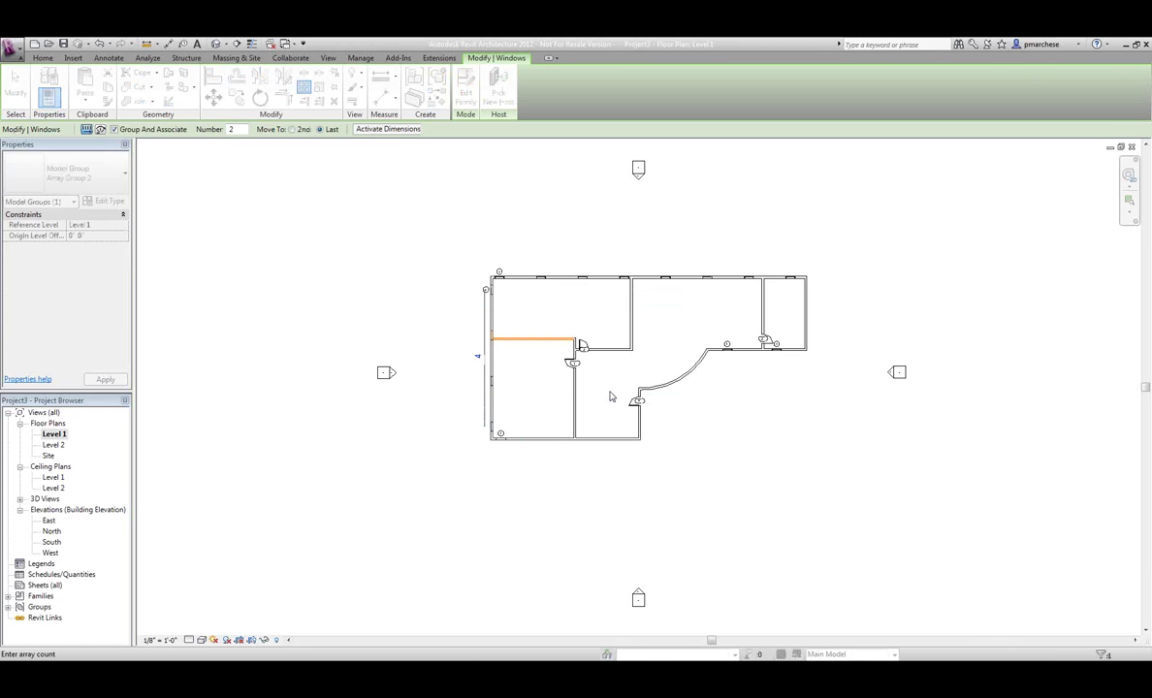
- Nudge the horizontal partition above the southwest room slightly south to clear the arrayed west window
left_click(512, 366)
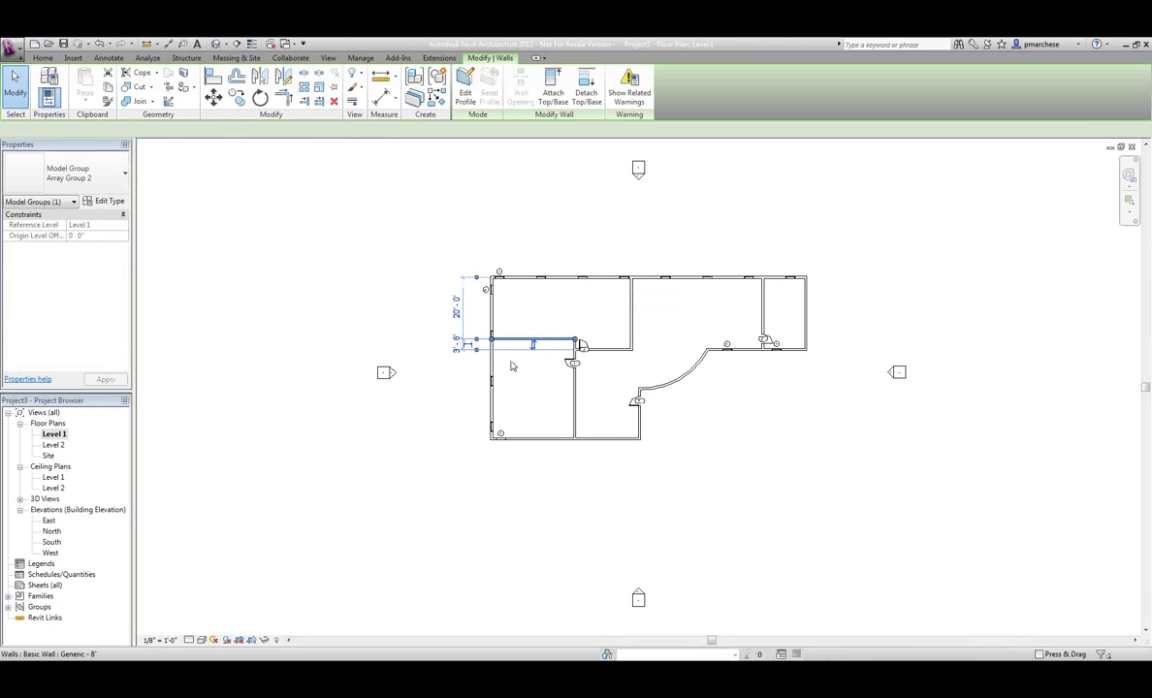
left_click(497, 498)
left_click(501, 434)
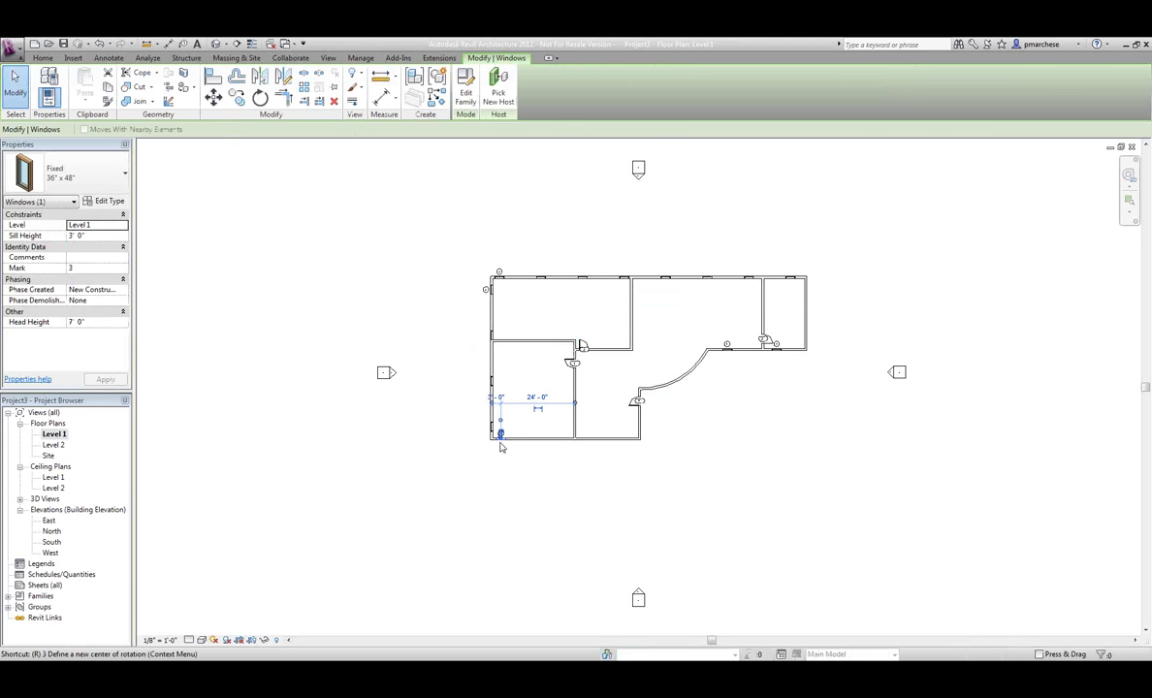
left_click(506, 462)
- Try to array the south wall's window along that wall with its end point close to the east corner
scroll(500, 449, "up", 4)
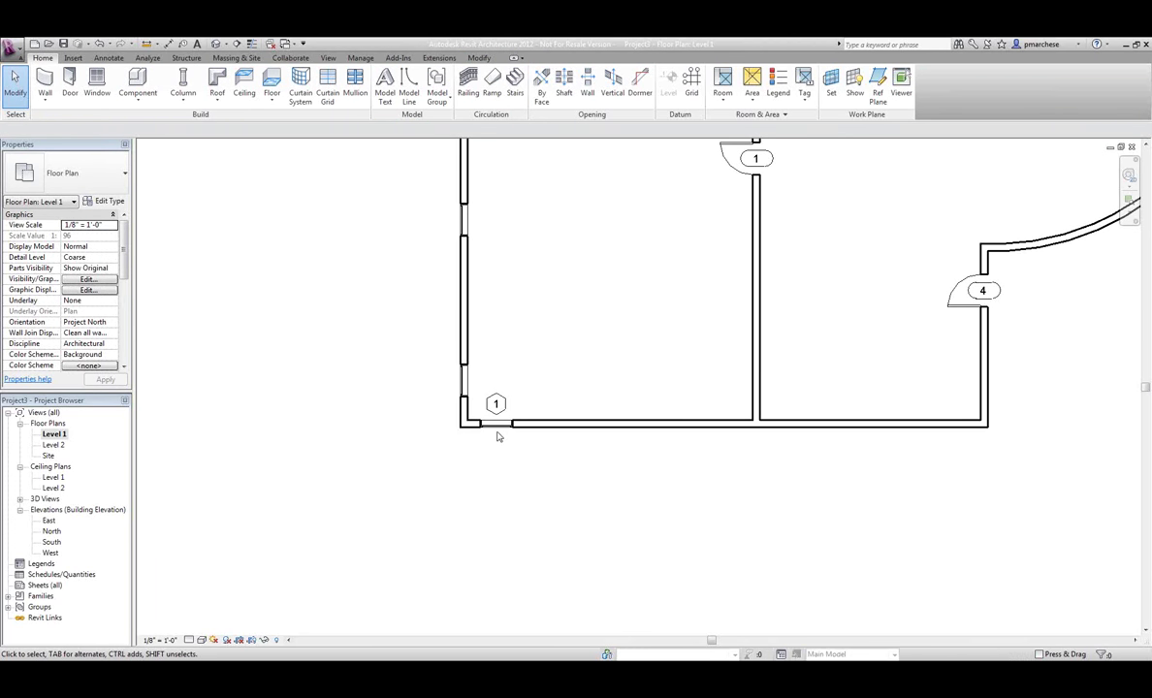
left_click(498, 433)
key("a")
key("r")
left_click(505, 455)
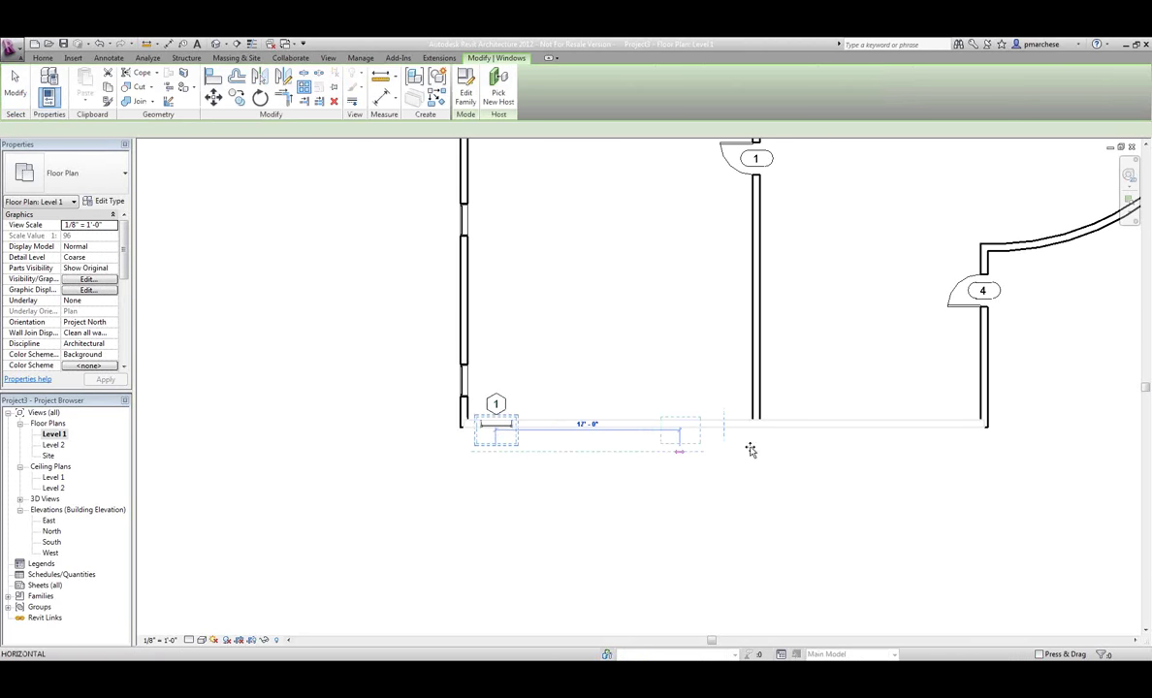
left_click(947, 443)
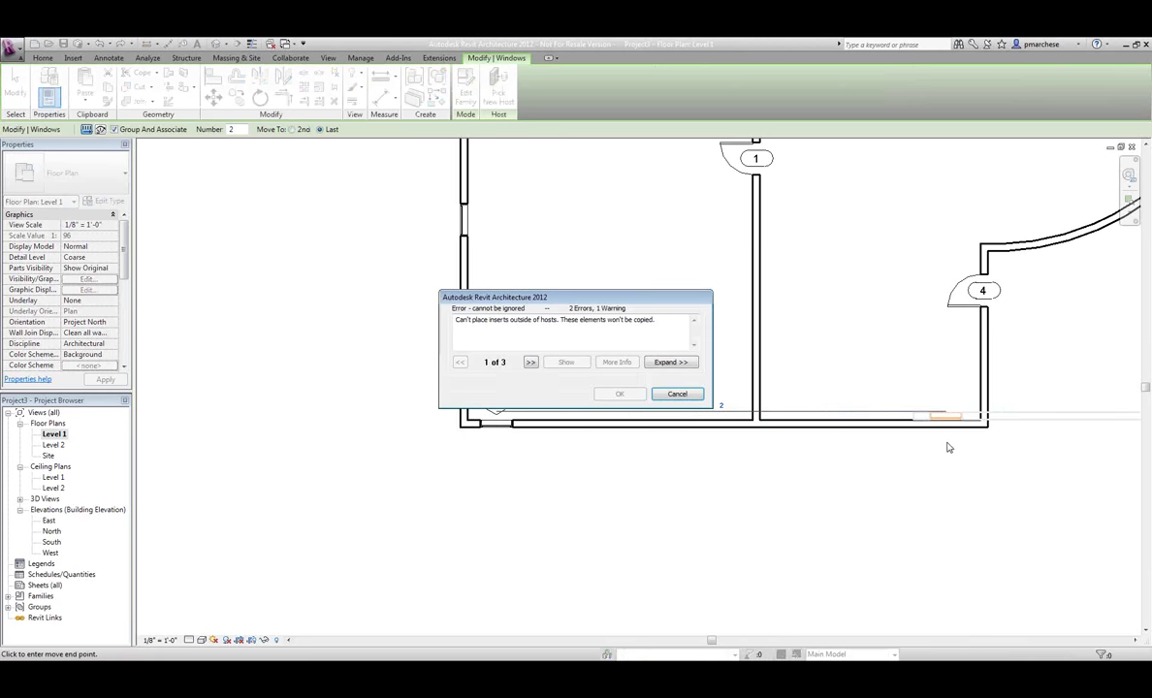
left_click(677, 394)
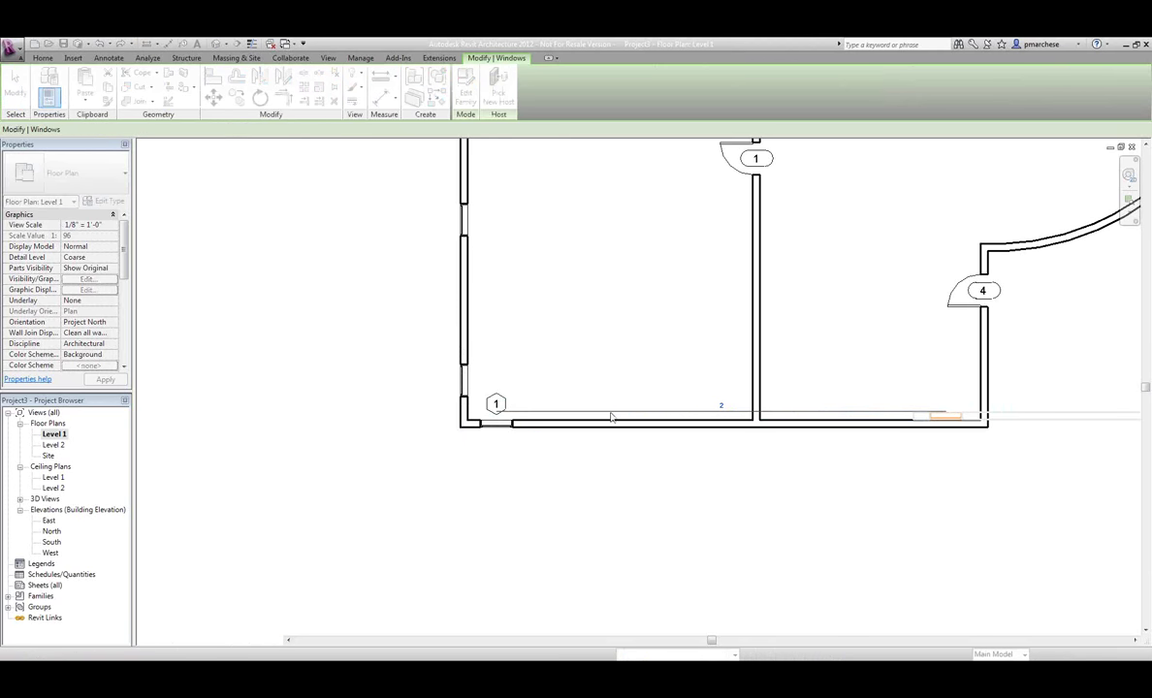
- Array the south wall's window eastward along that wall with a count of 4, ending just short of the corner
left_click(496, 424)
key("a")
key("r")
left_click(487, 483)
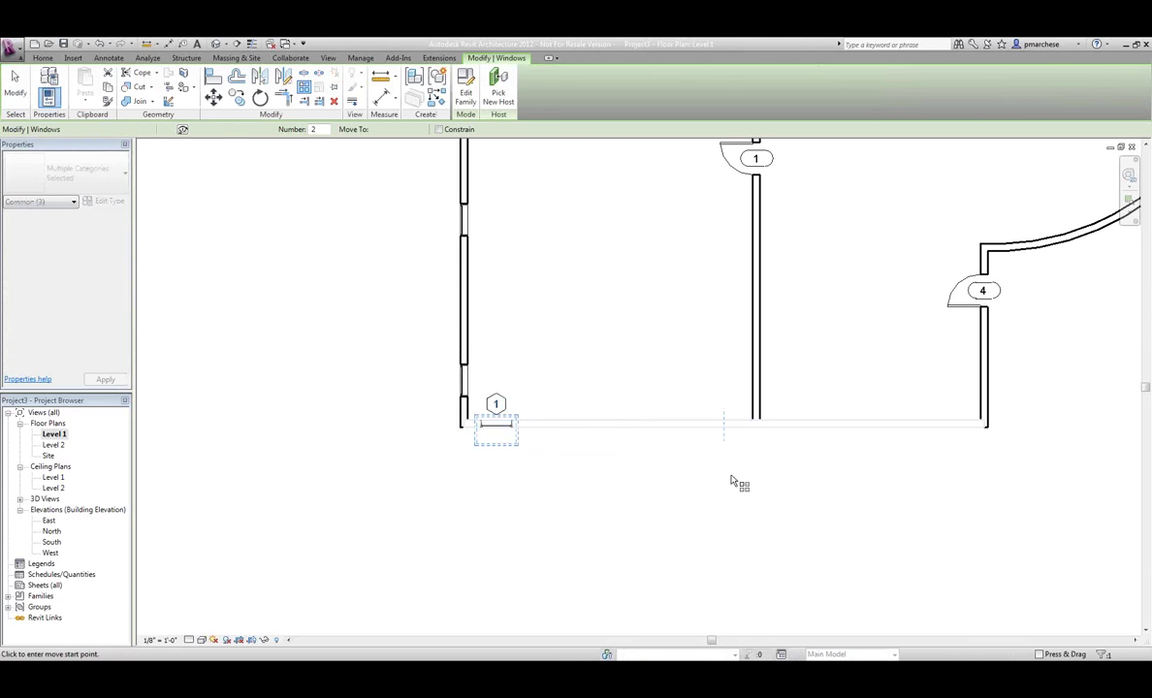
left_click(926, 482)
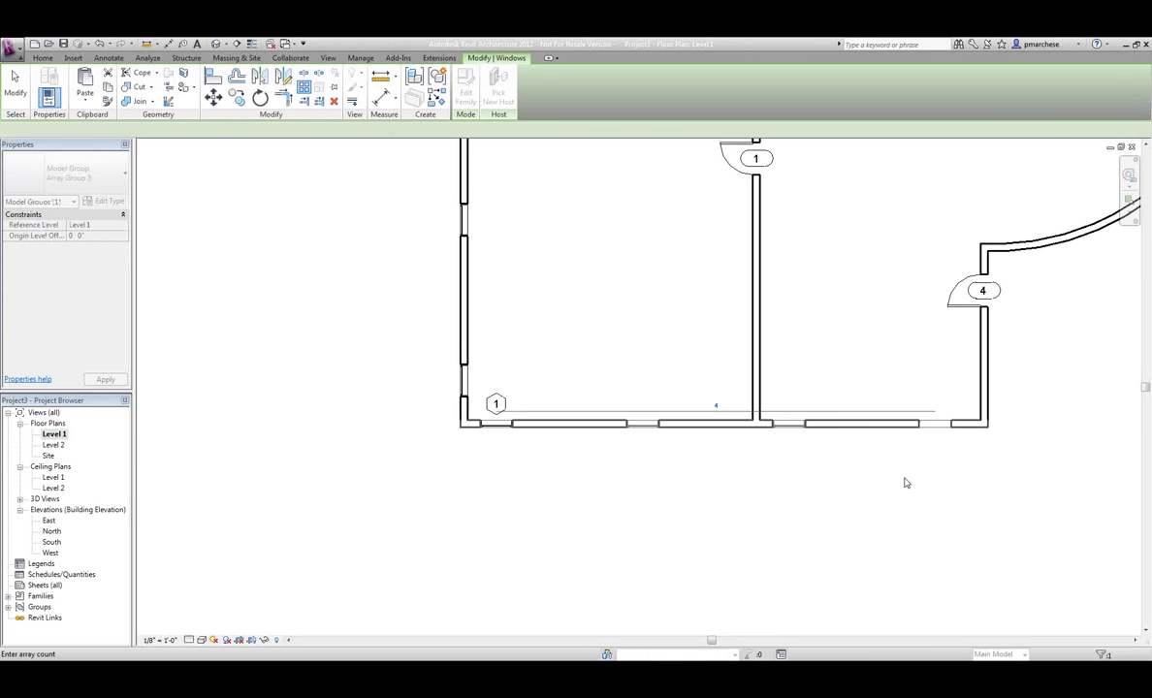
- Nudge the last window group of the south wall array slightly east
key("Right")
key("Right")
key("Right")
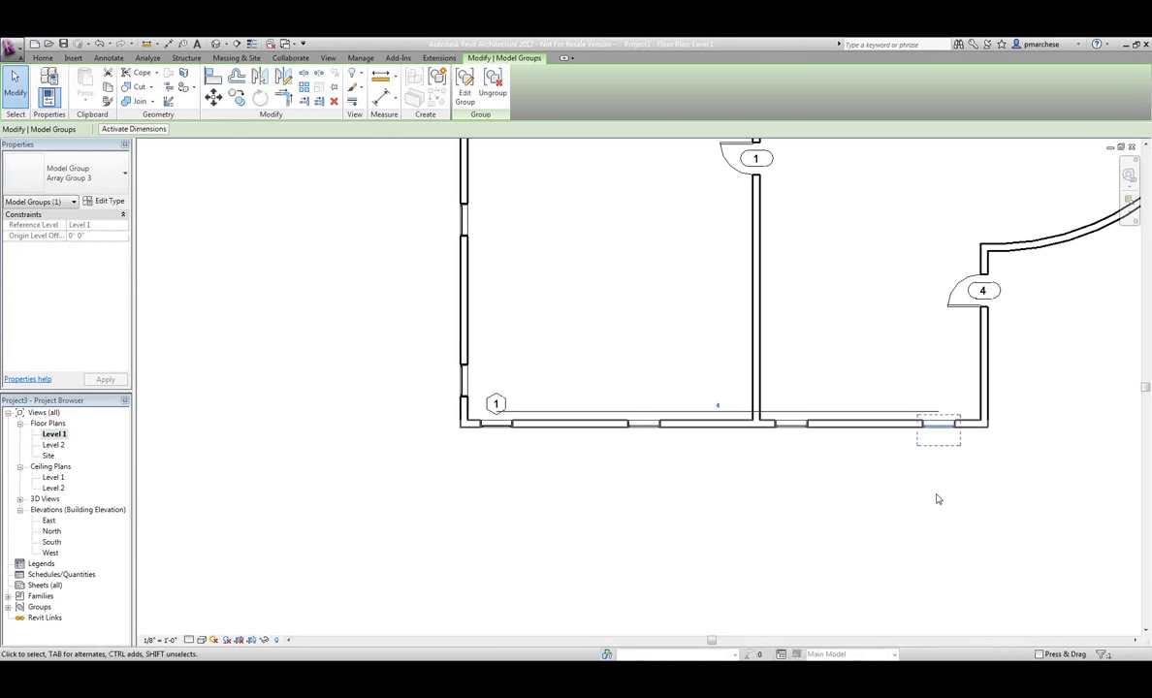
scroll(861, 393, "down", 5)
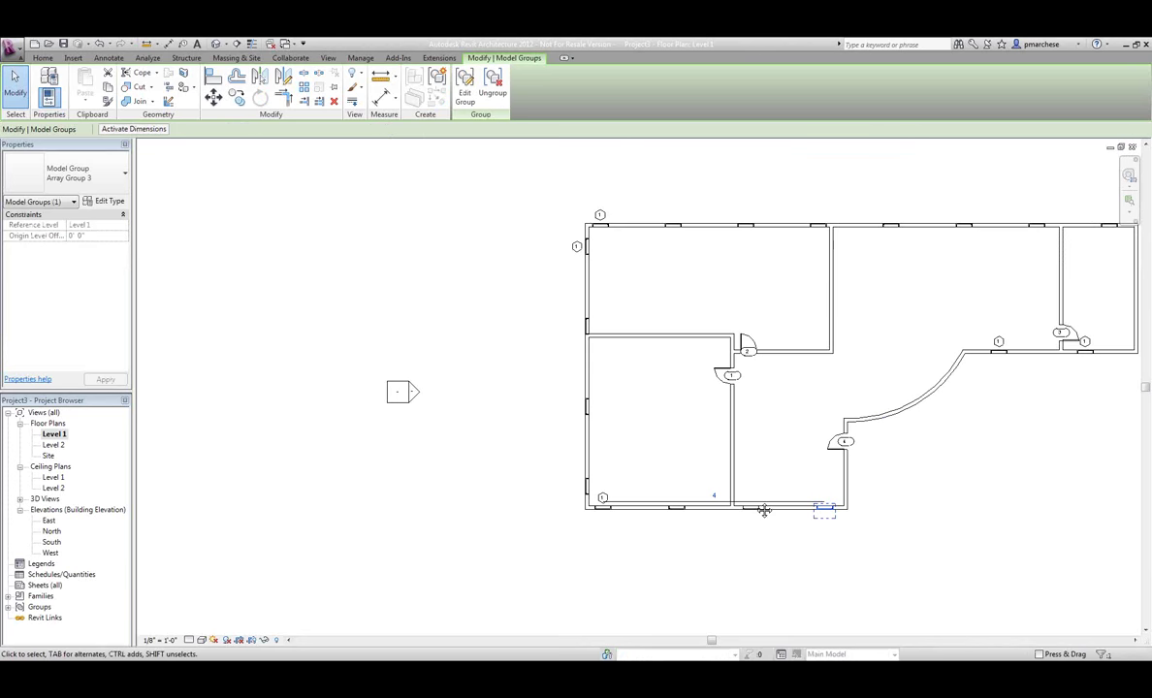
middle_click_drag(824, 411, 793, 383)
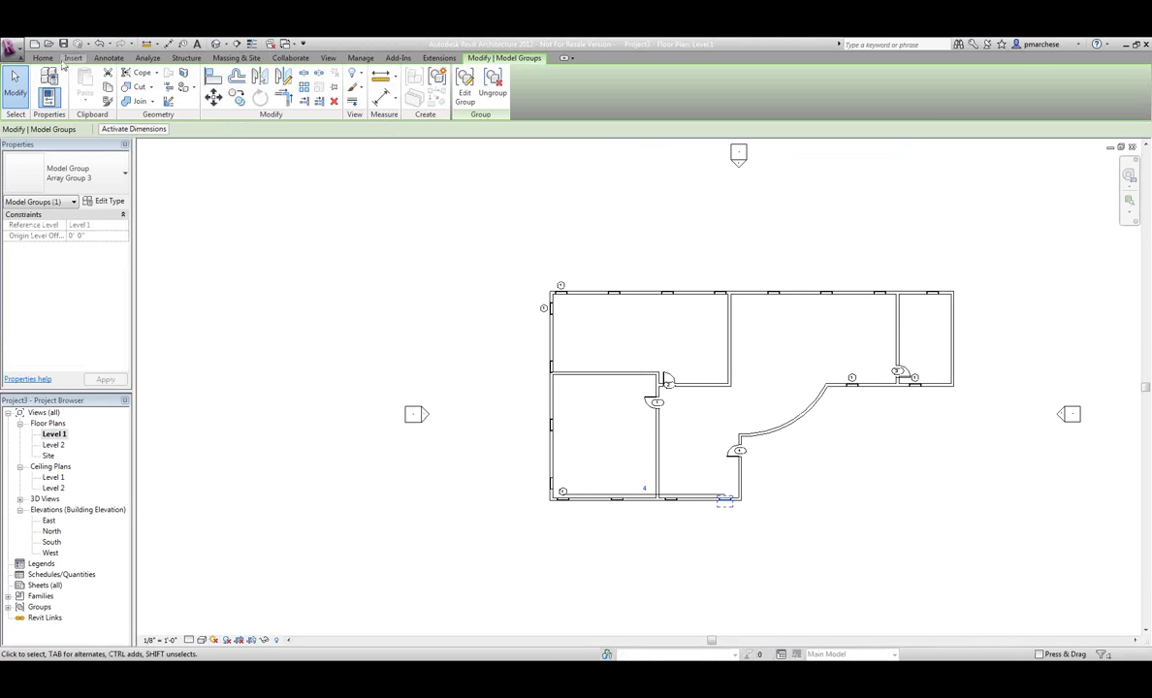
left_click(43, 58)
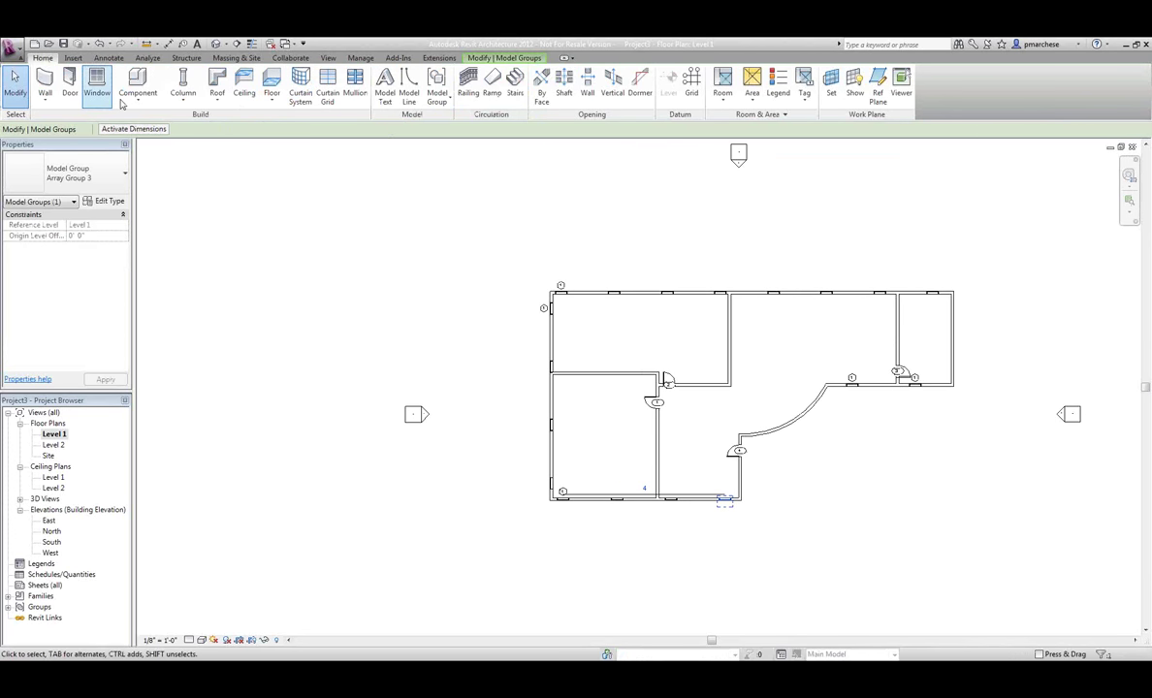
- Create a Generic - 12" floor on Level 1 from the full chain of exterior walls, without extending into the wall core
left_click(275, 88)
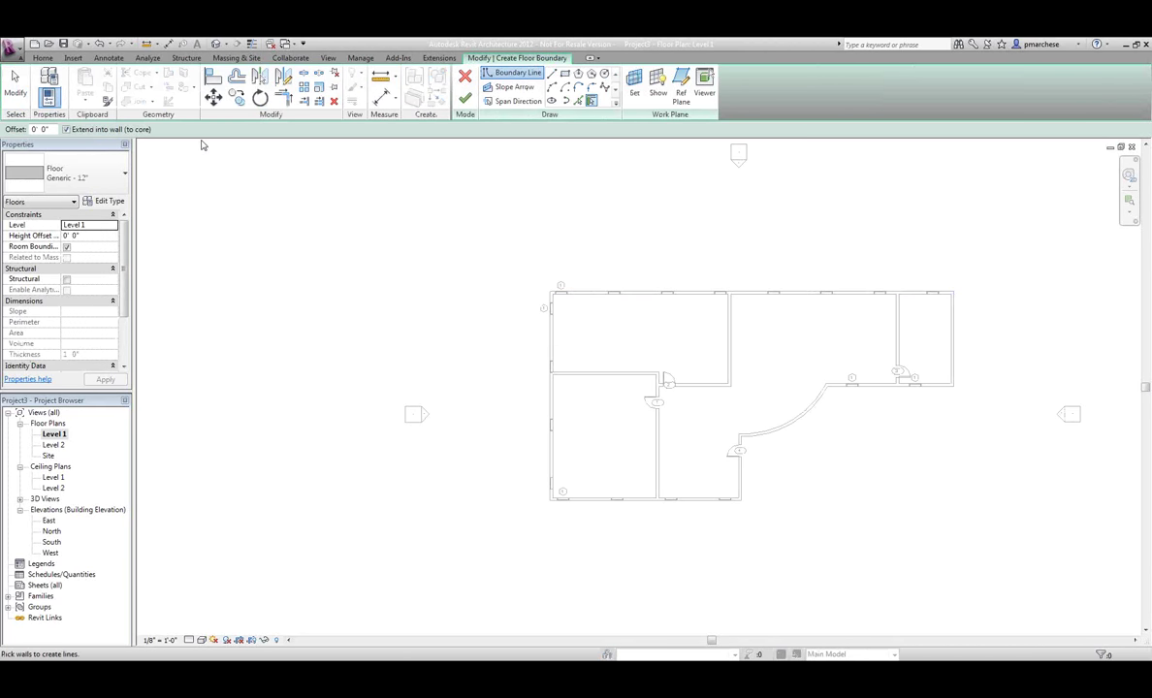
key("Tab")
left_click(793, 293)
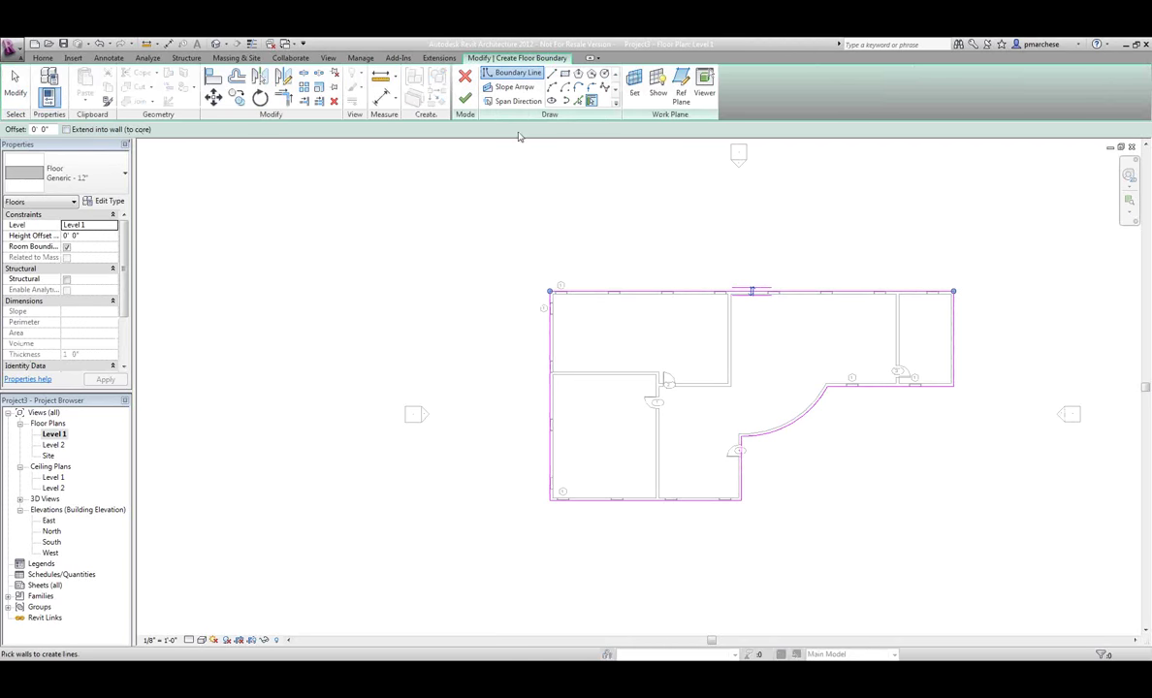
left_click(465, 100)
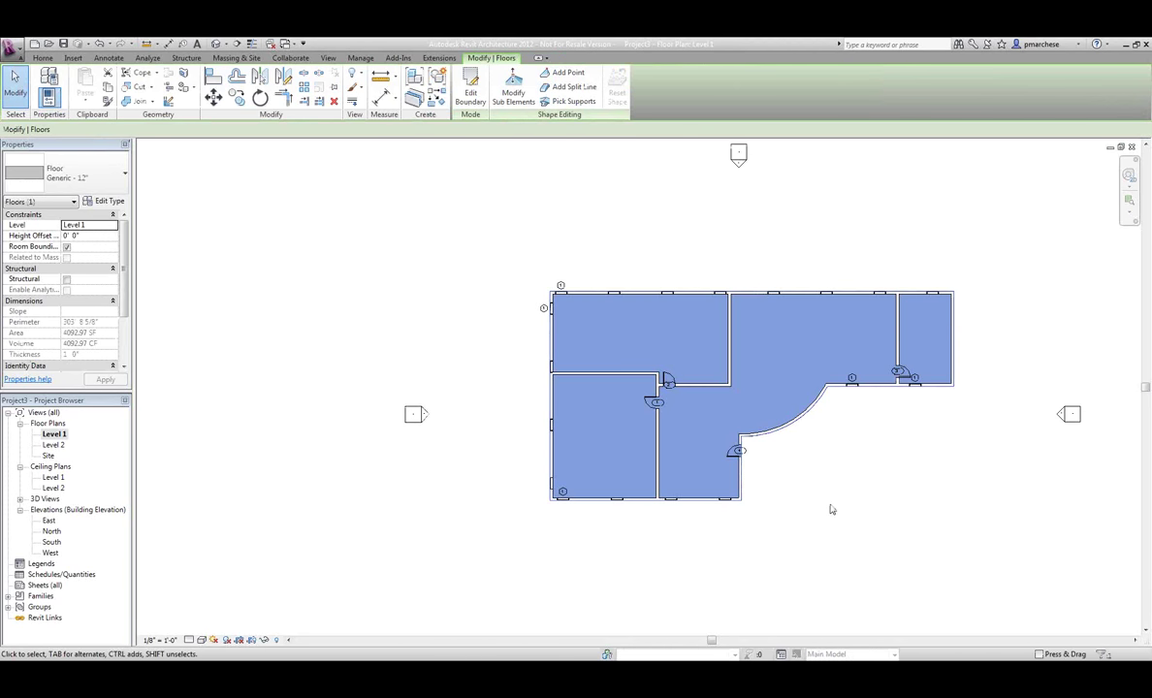
left_click(832, 510)
- Place tagged rooms in the four enclosed spaces, working from the east room across to the southwest room
left_click(723, 83)
key("r")
key("m")
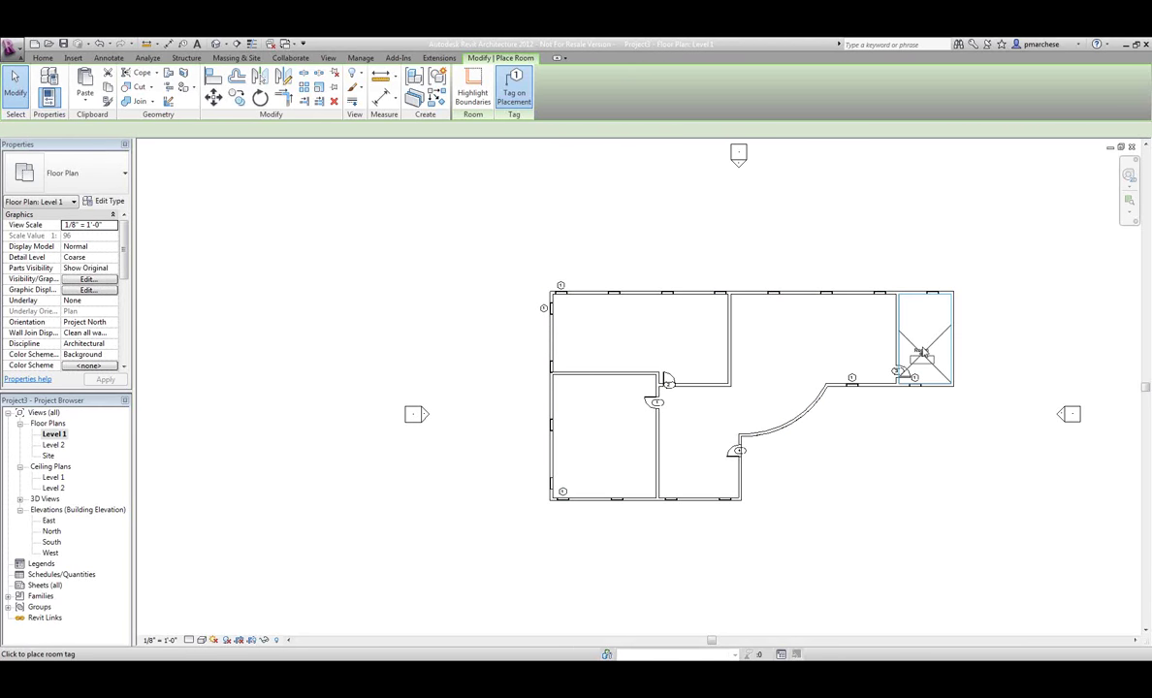
left_click(804, 335)
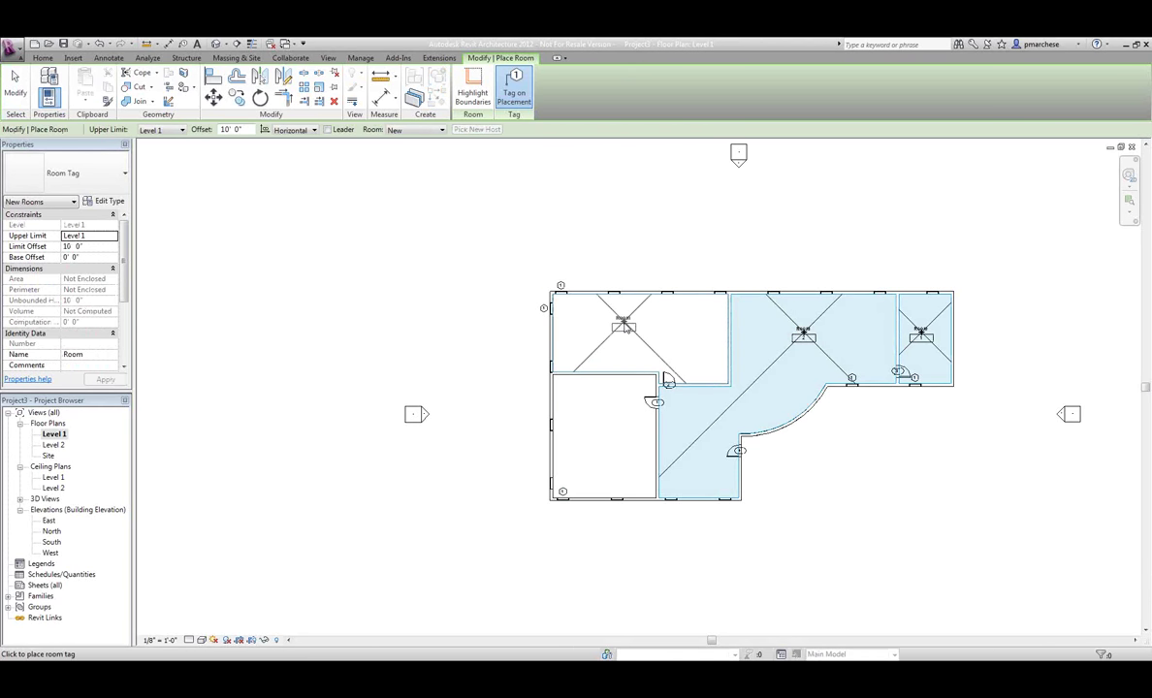
left_click(618, 331)
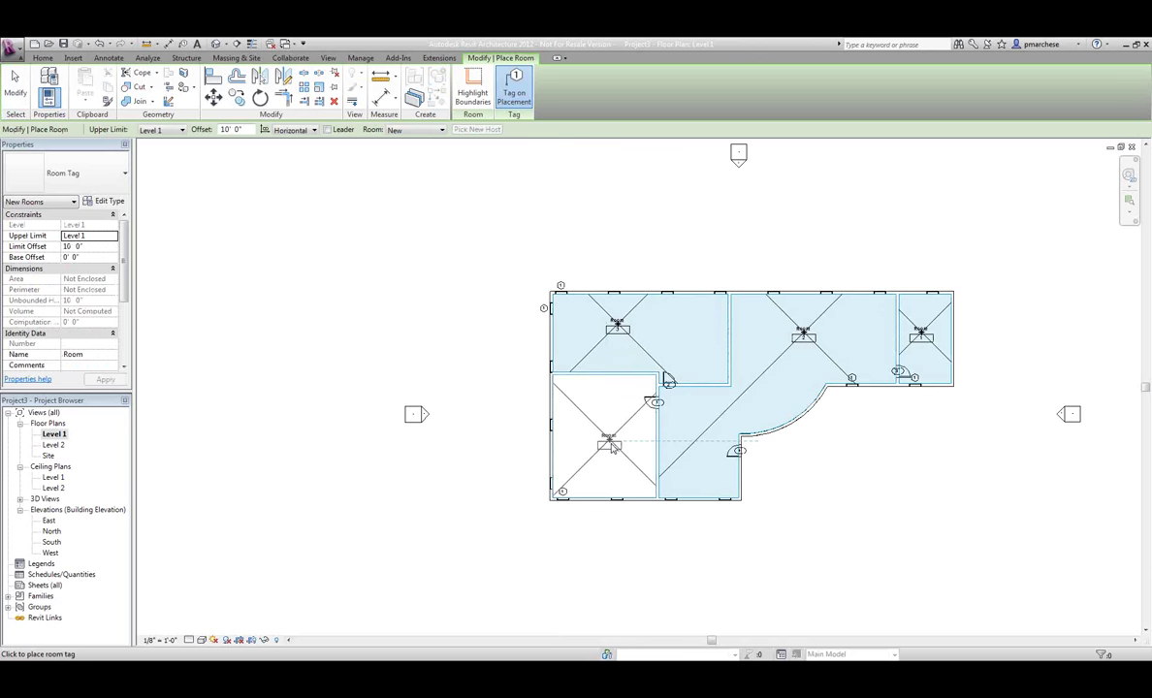
left_click(617, 444)
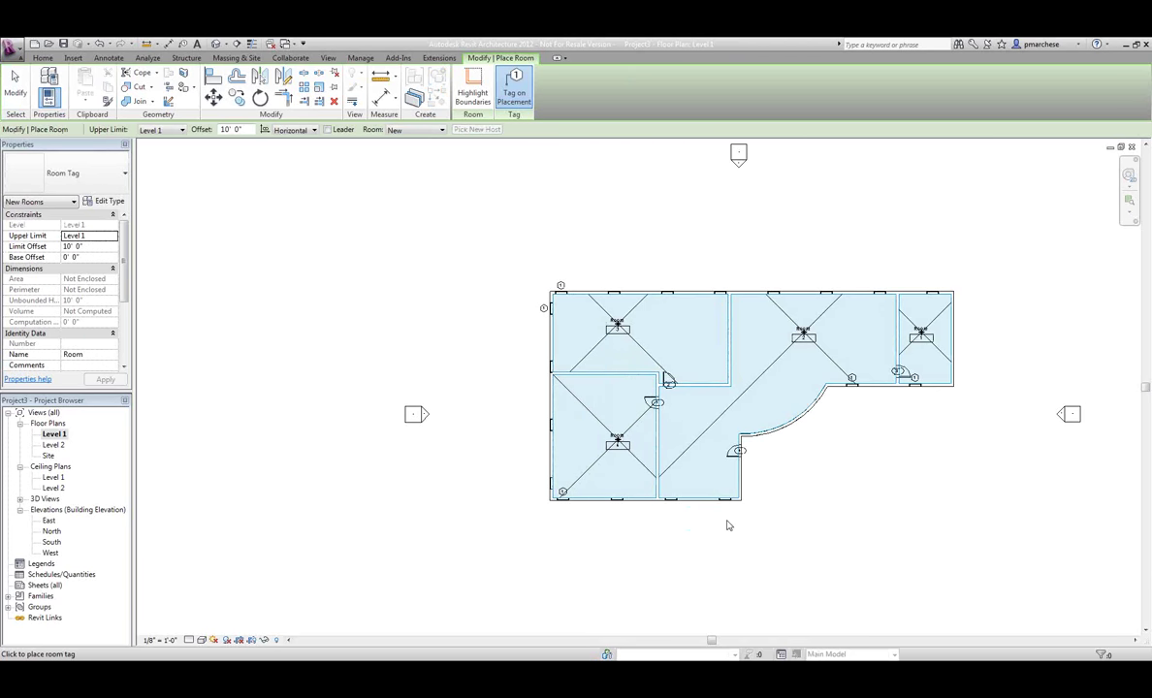
key("Escape")
key("Escape")
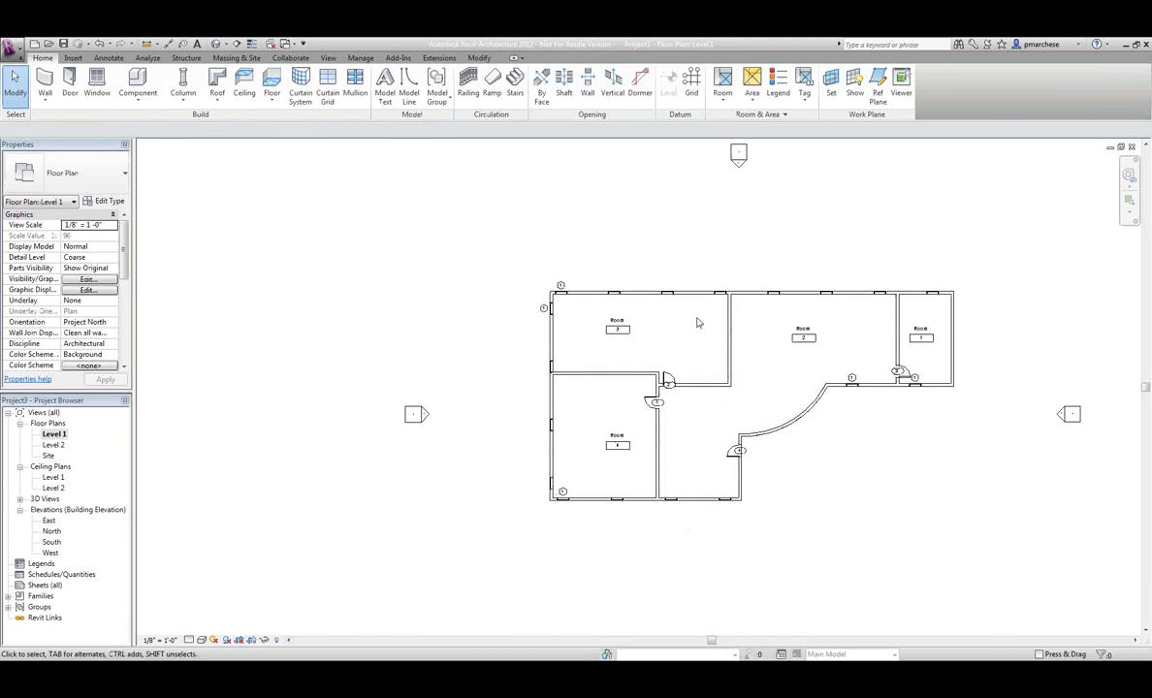
- Place automatic 2' x 4' ACT System ceilings at 8' 0" in the east, northwest and southwest rooms
left_click(244, 84)
left_click(691, 315)
left_click(690, 314)
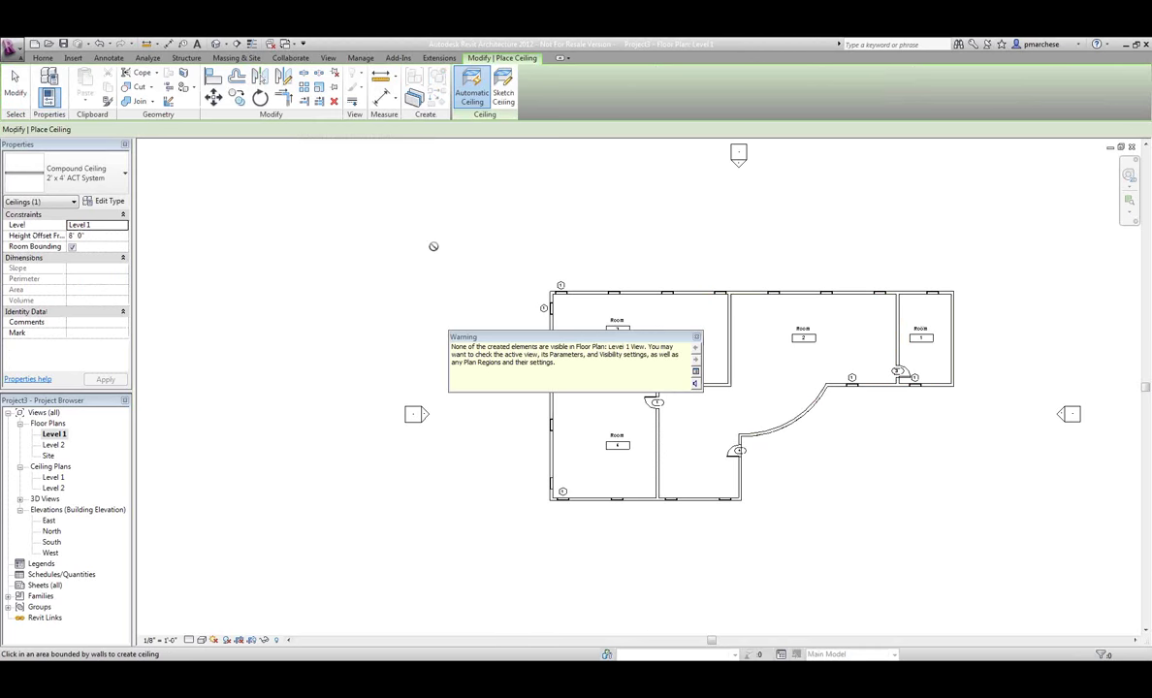
key("Escape")
key("Escape")
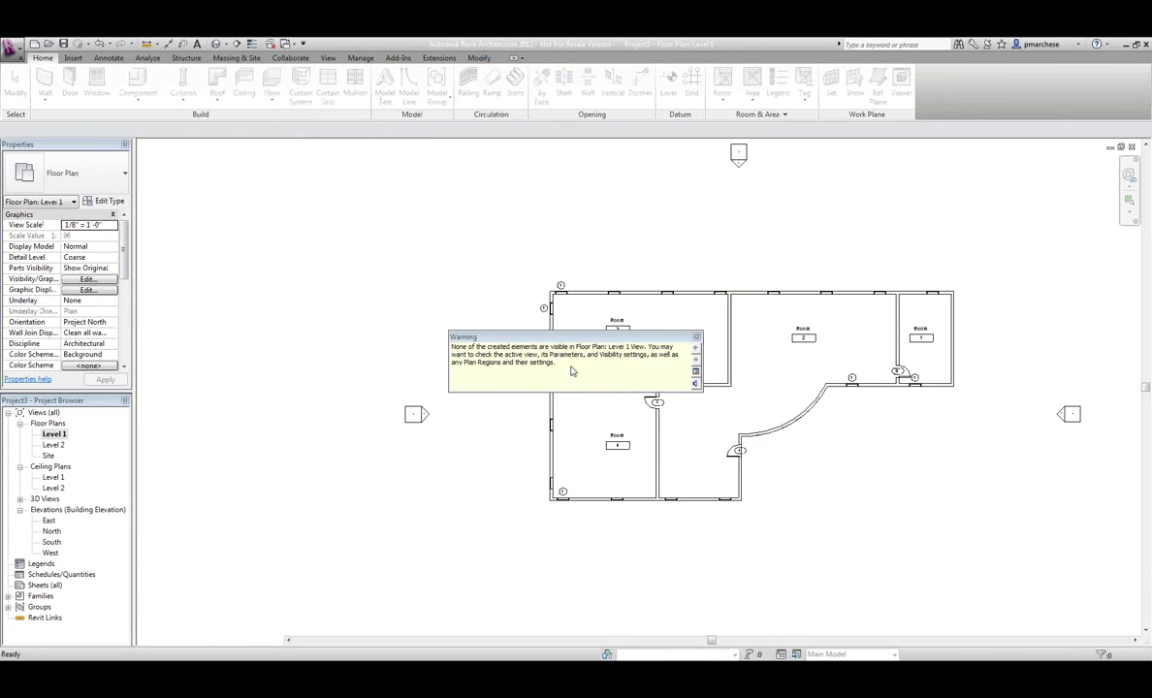
- Start a roof by footprint and outline it from all exterior walls with a 2' 0" overhang and defined slopes
left_click(572, 372)
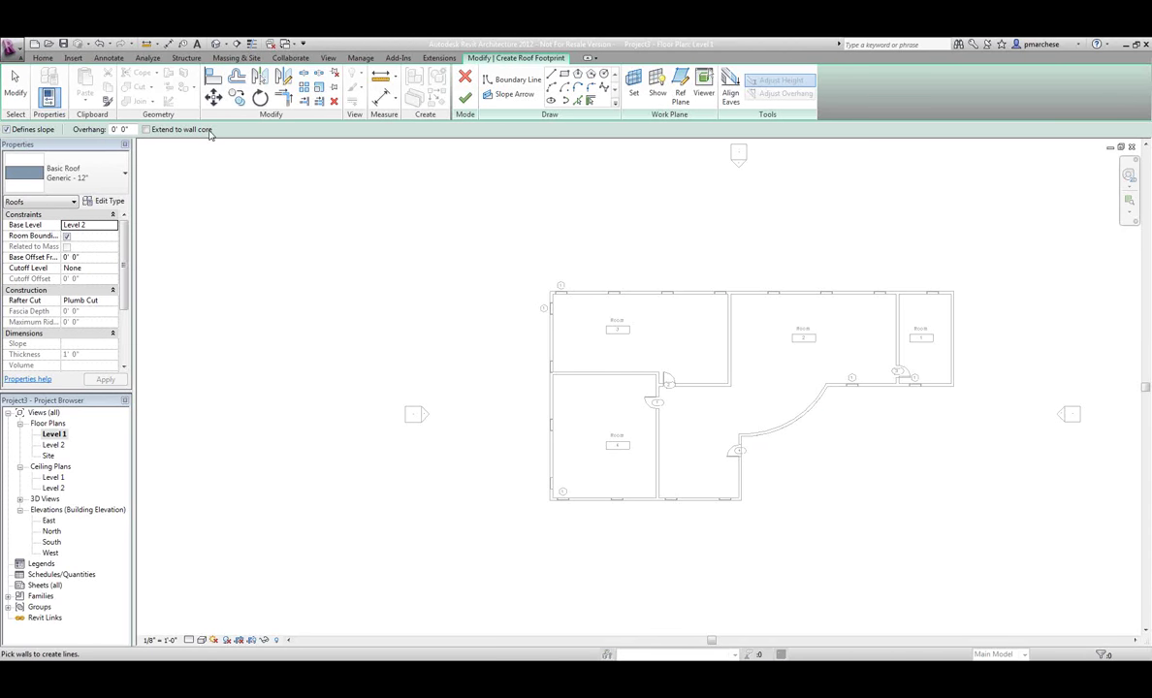
left_click_drag(131, 130, 108, 130)
type("2")
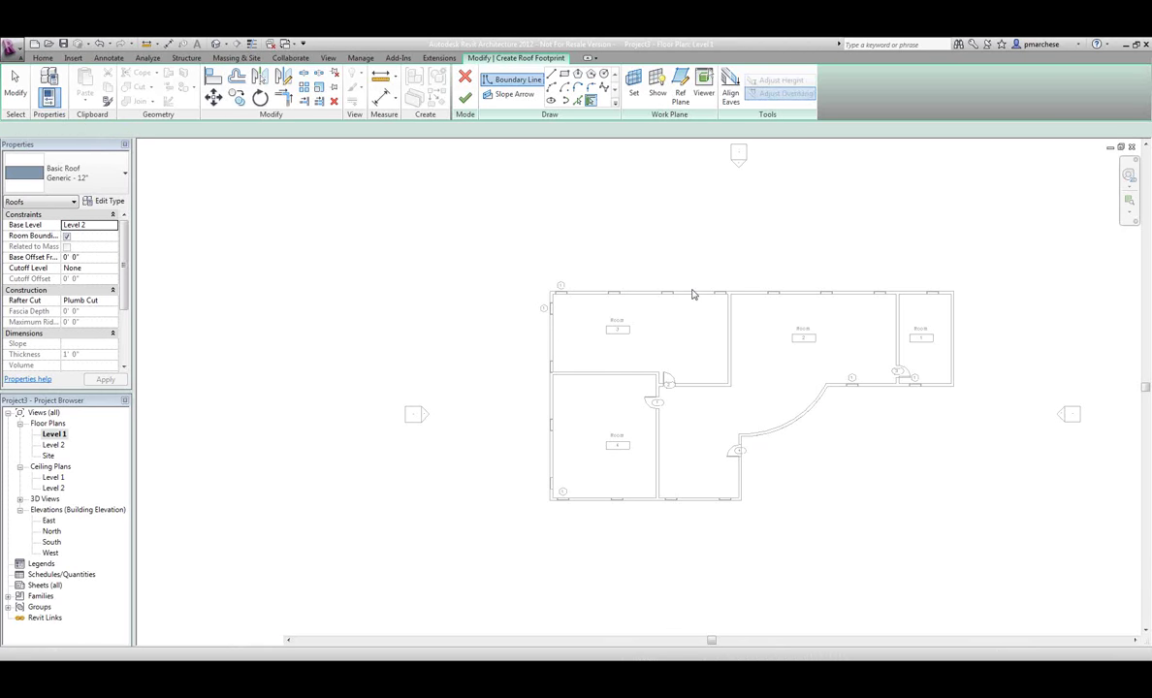
key("Tab")
left_click(696, 297)
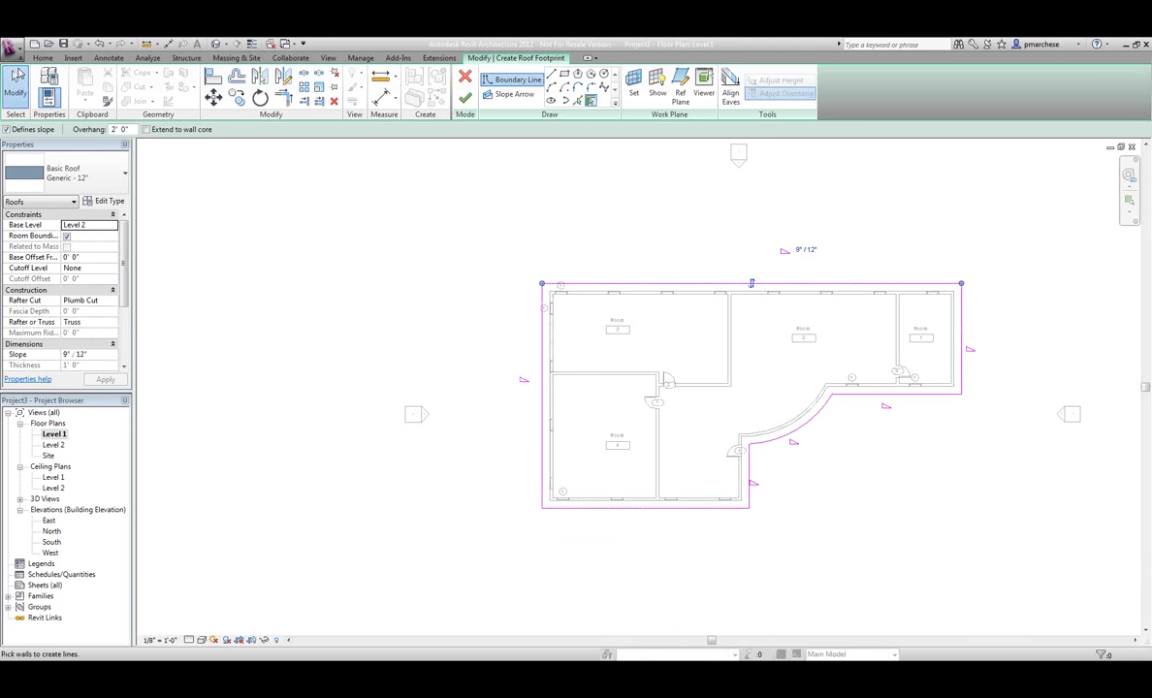
- Remove the slope definition from the short east-facing roof edge beside the entrance door
left_click(17, 81)
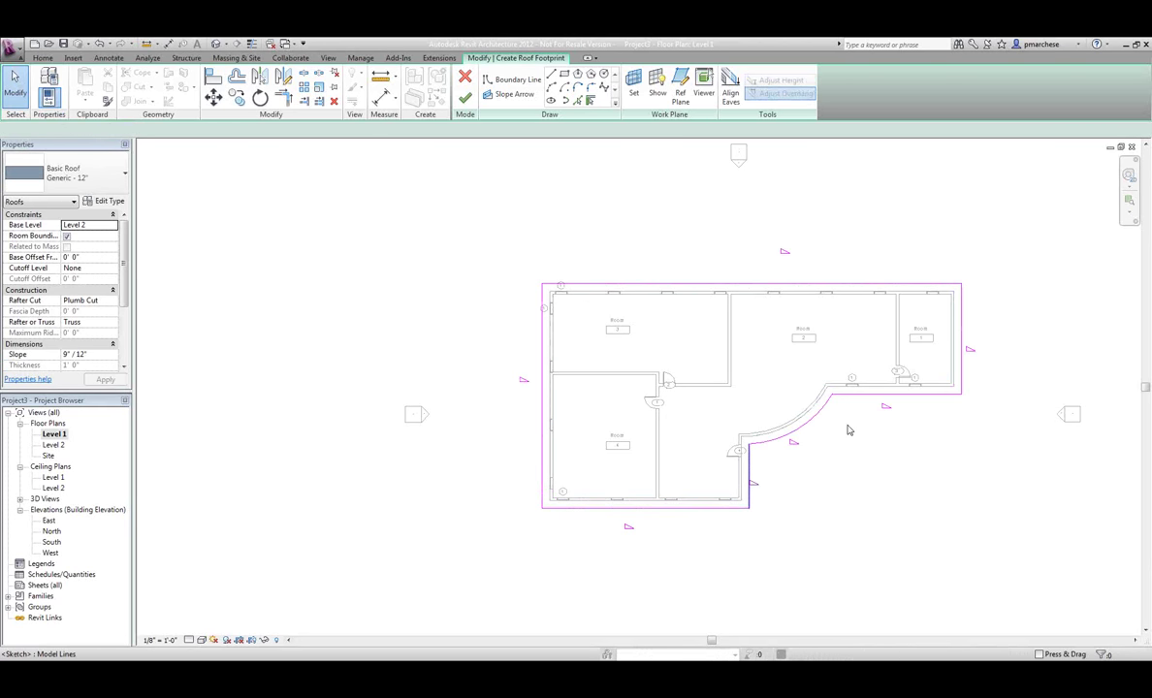
left_click(748, 477)
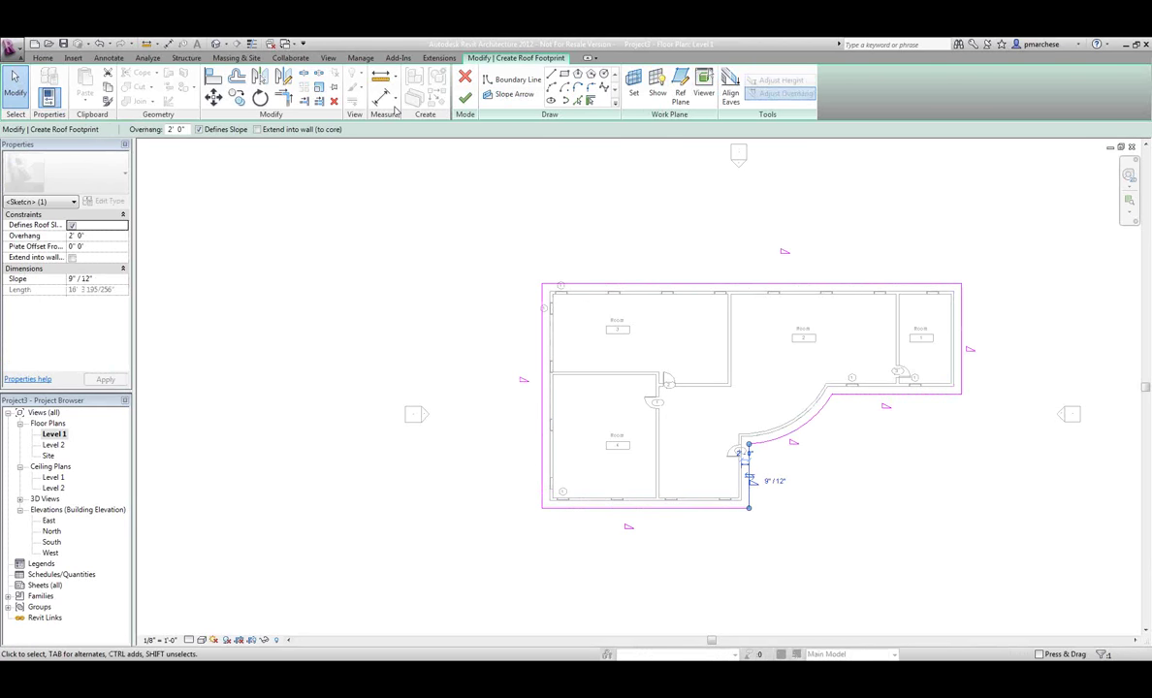
left_click(245, 130)
- Finish the roof footprint and attach the highlighted walls to the roof
left_click(471, 101)
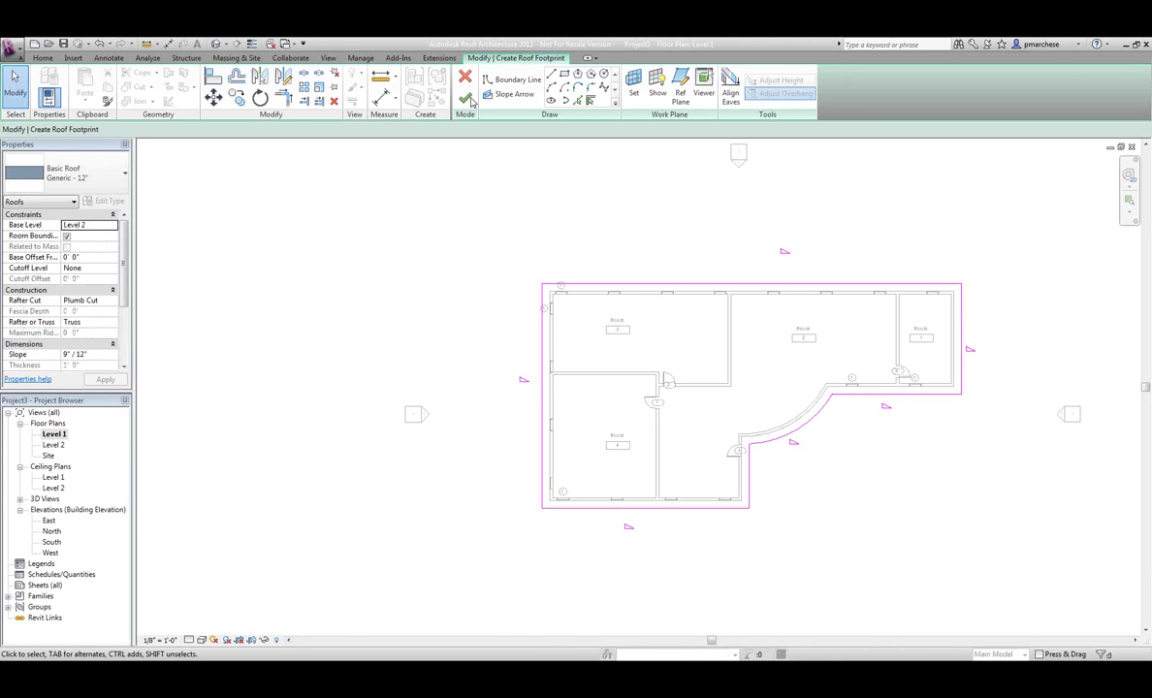
left_click(468, 99)
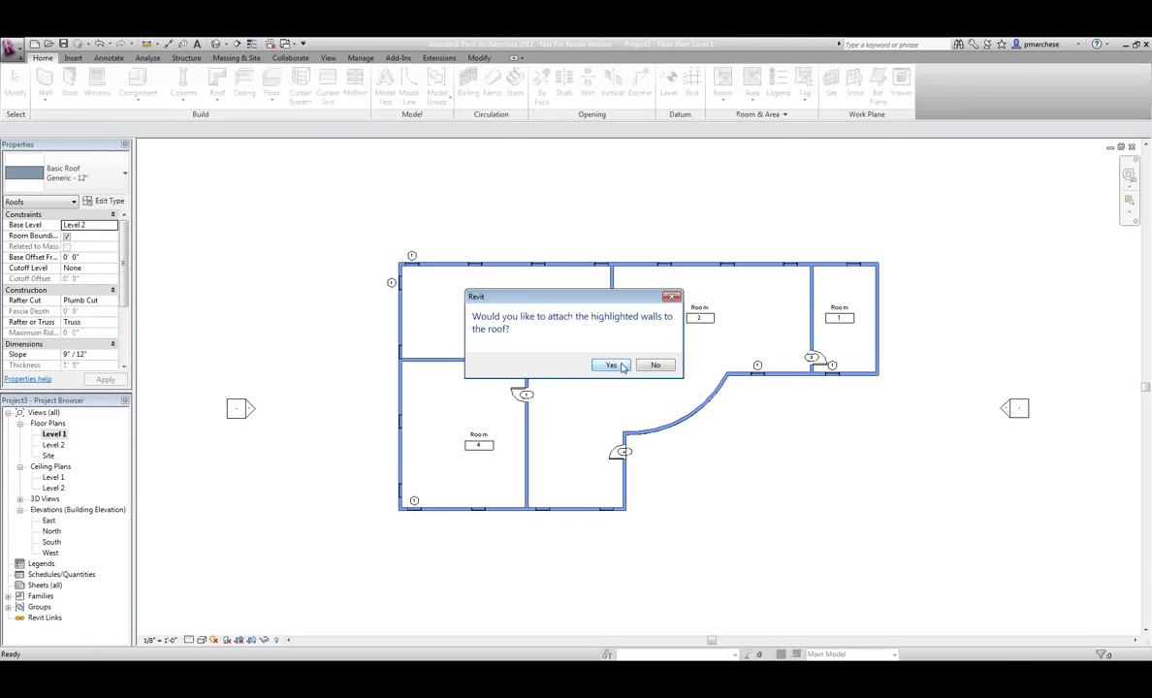
left_click(612, 366)
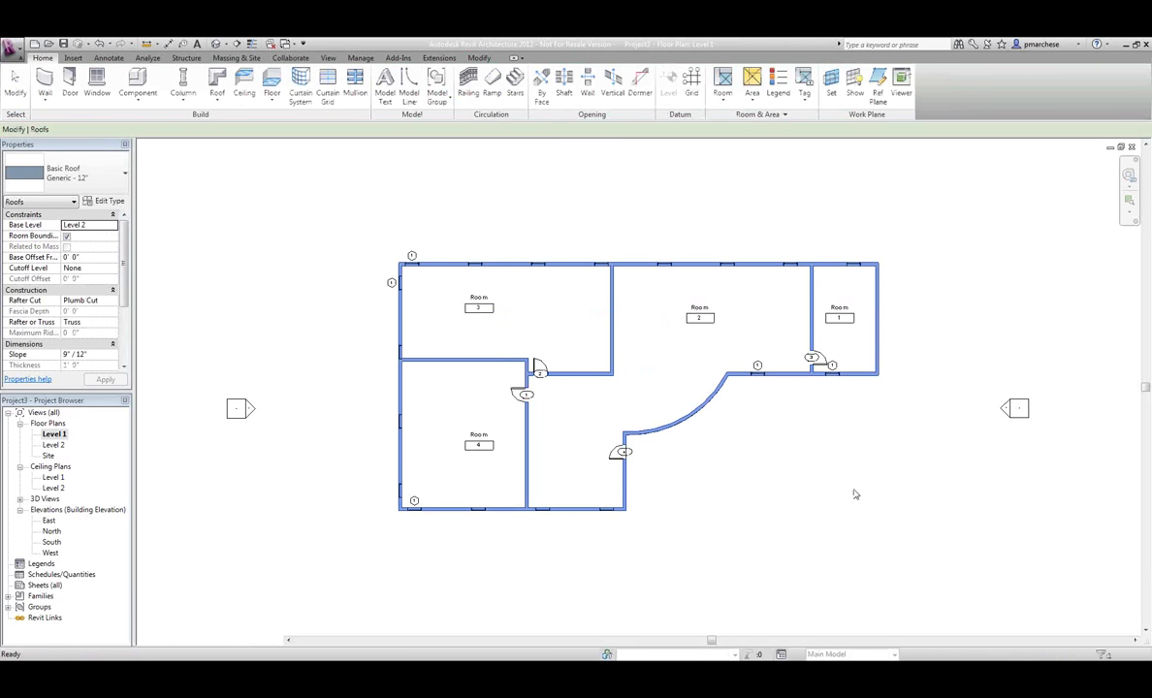
- Open the default 3D view and set the roof's slope to 4" / 12"
left_click(212, 43)
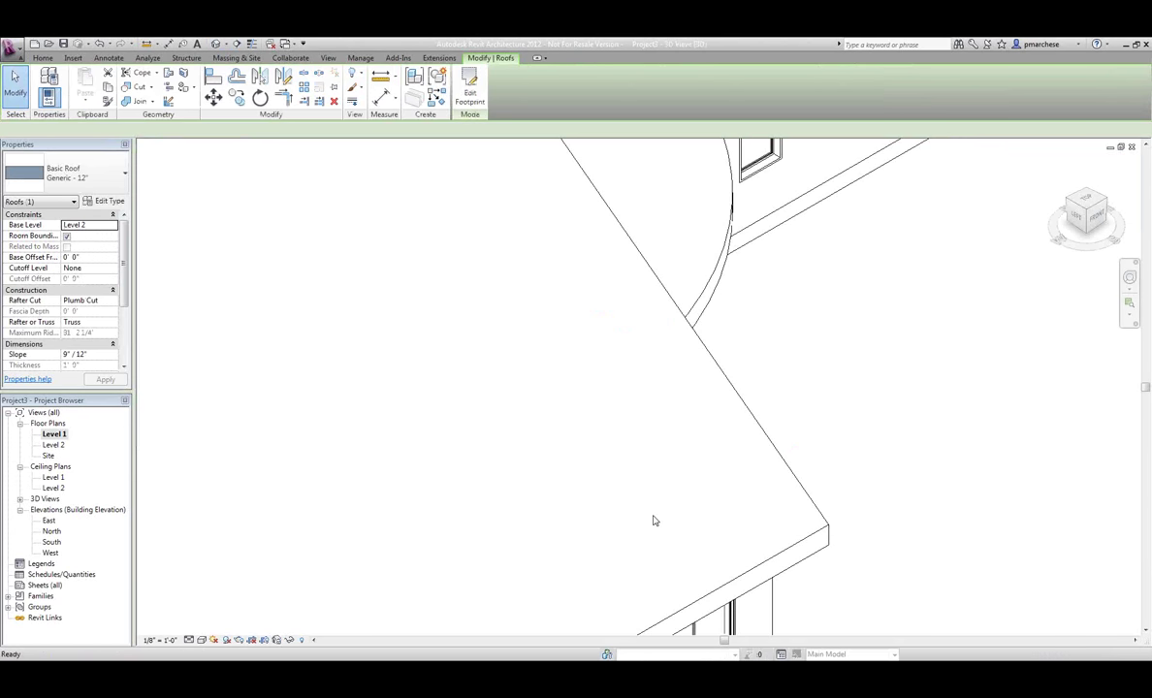
key("Escape")
scroll(687, 532, "down", 5)
middle_click_drag(687, 531, 574, 465, "shift")
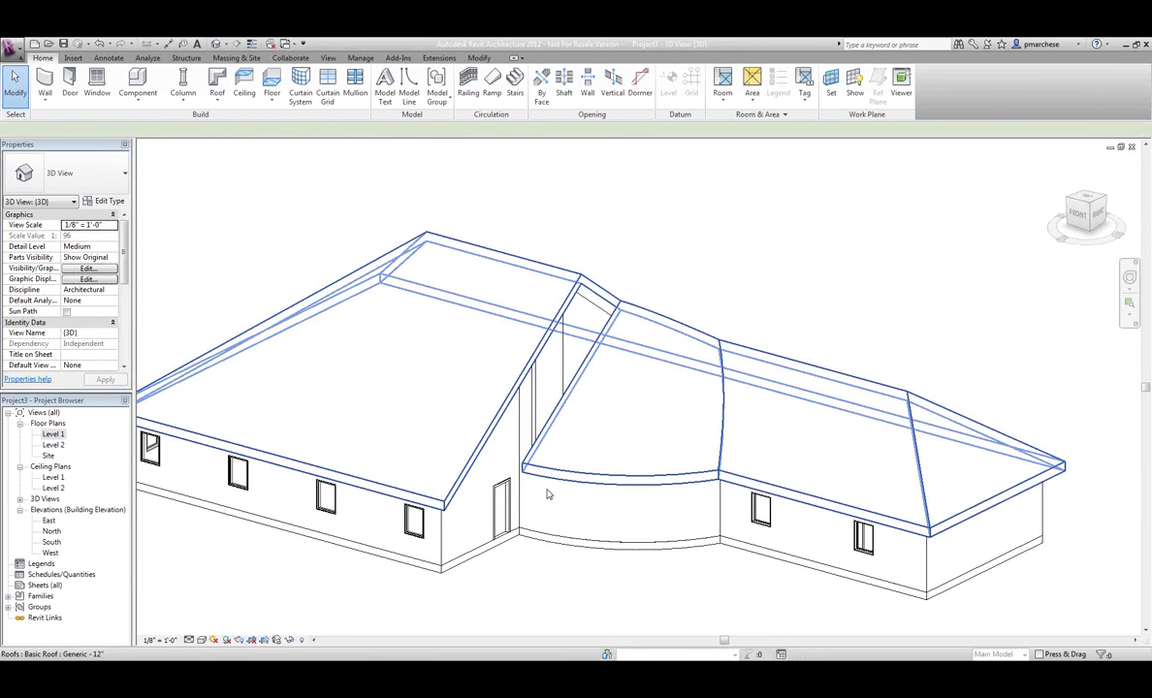
left_click(547, 494)
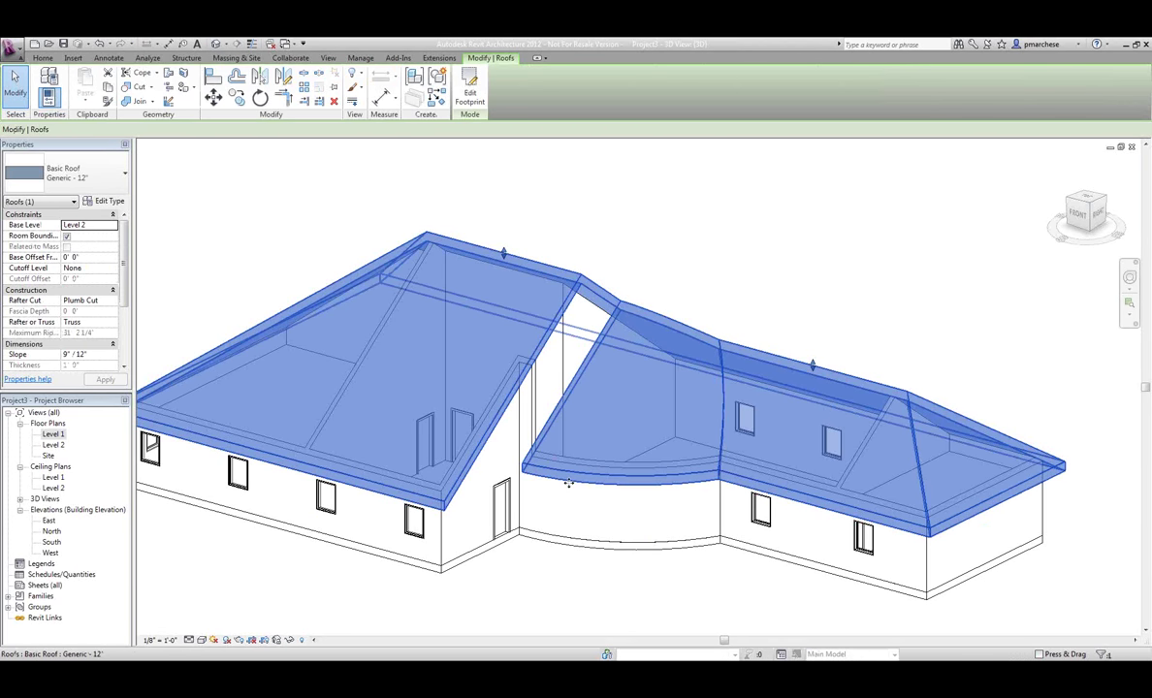
scroll(585, 576, "down", 3)
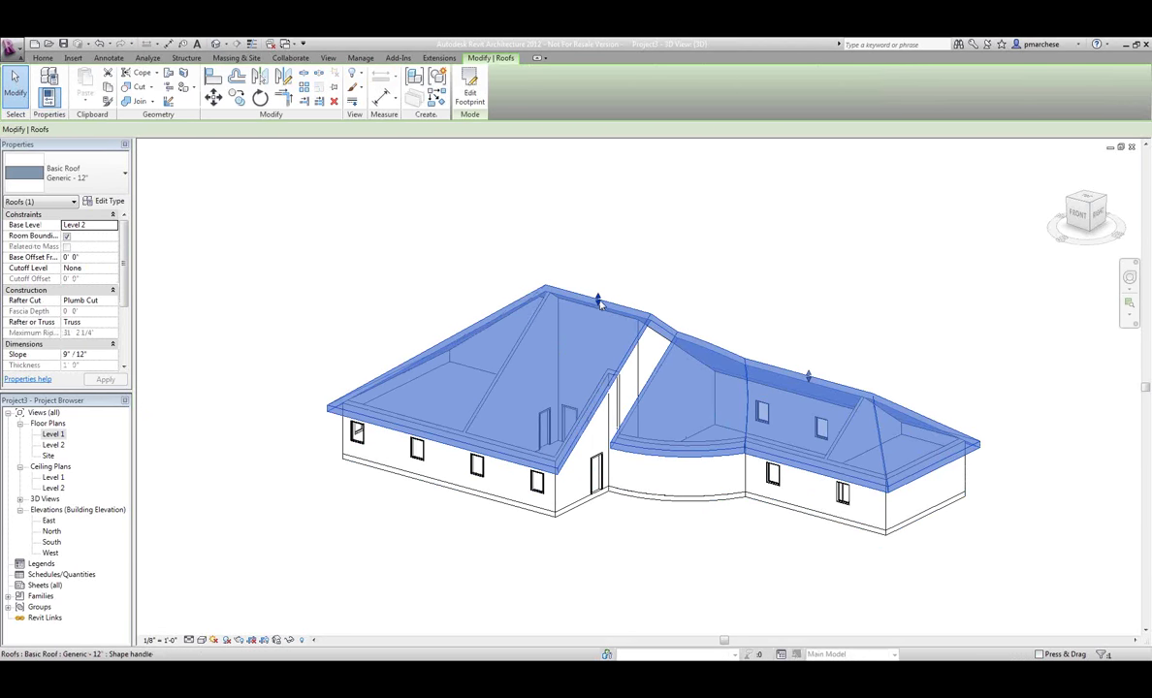
left_click(107, 355)
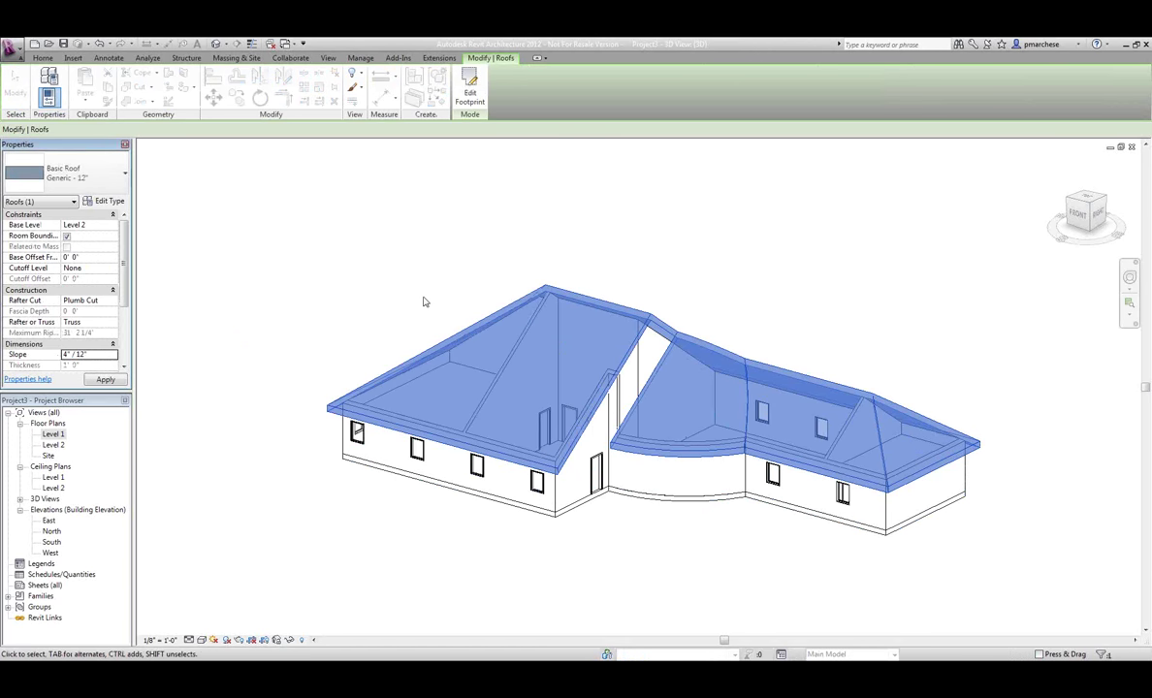
type("2")
key("Return")
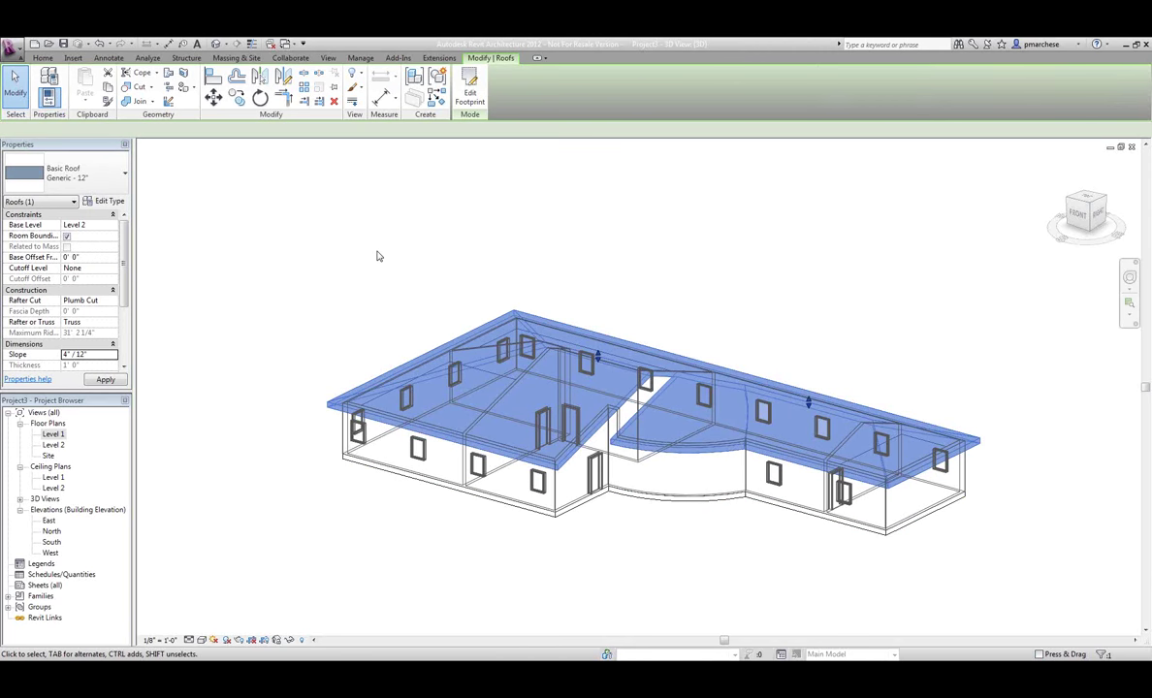
left_click(375, 254)
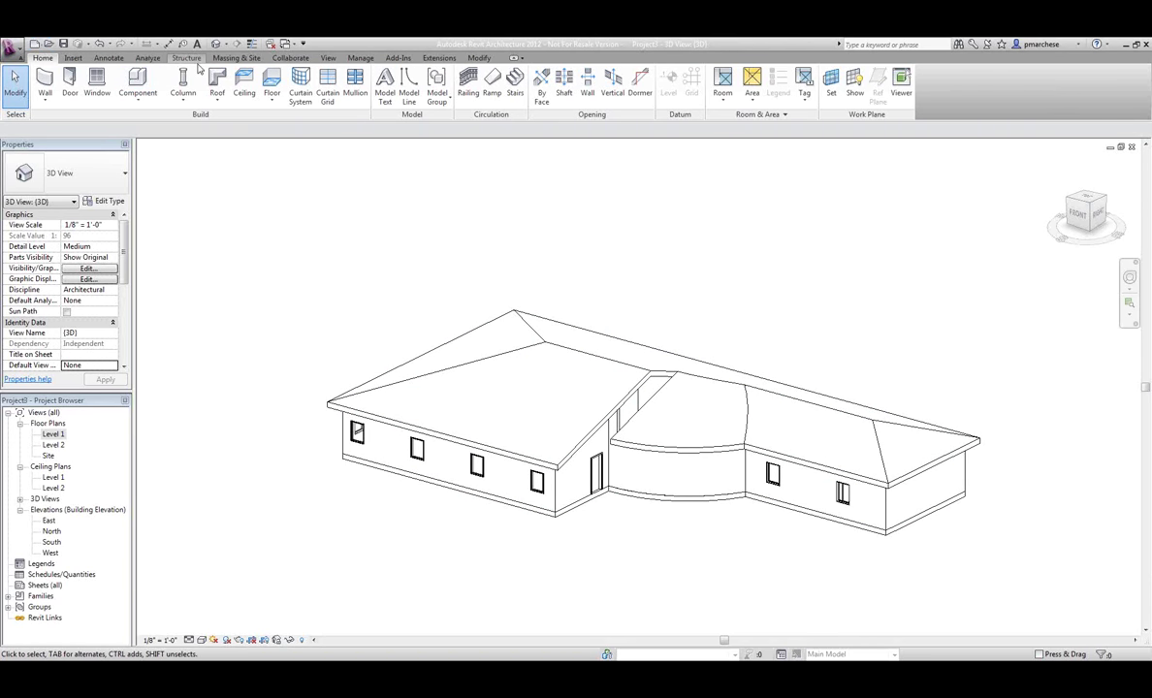
- Draw a horizontal building section across the Level 1 plan from east to west and nudge its line slightly south
double_click(54, 433)
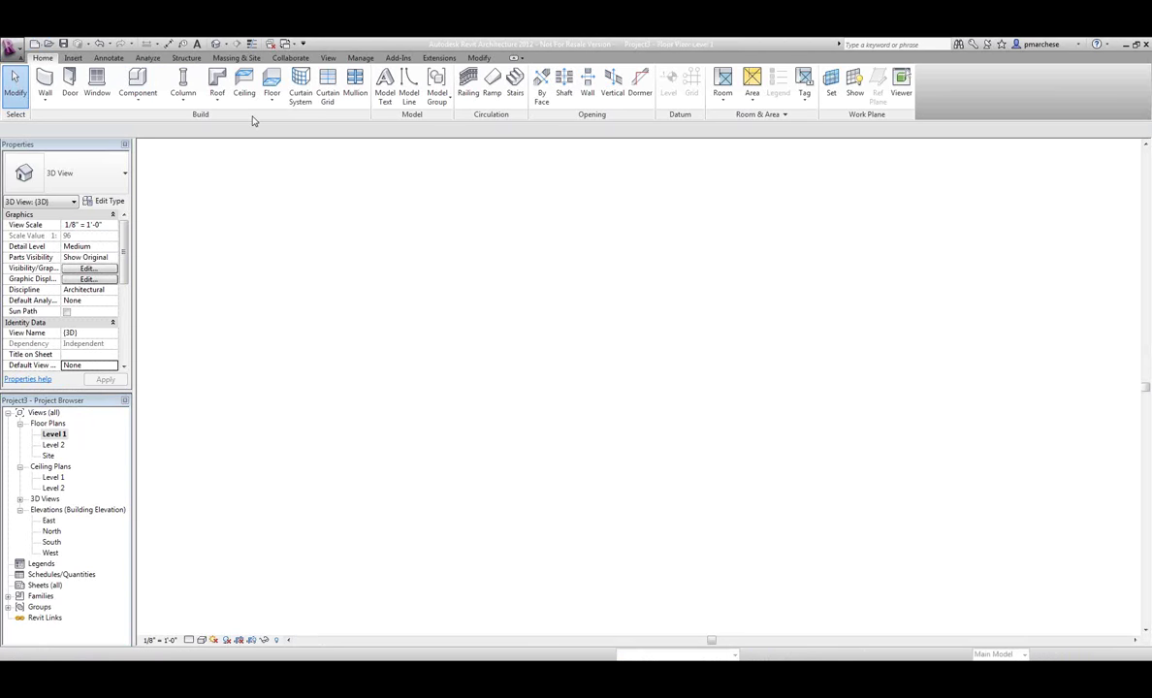
left_click(237, 44)
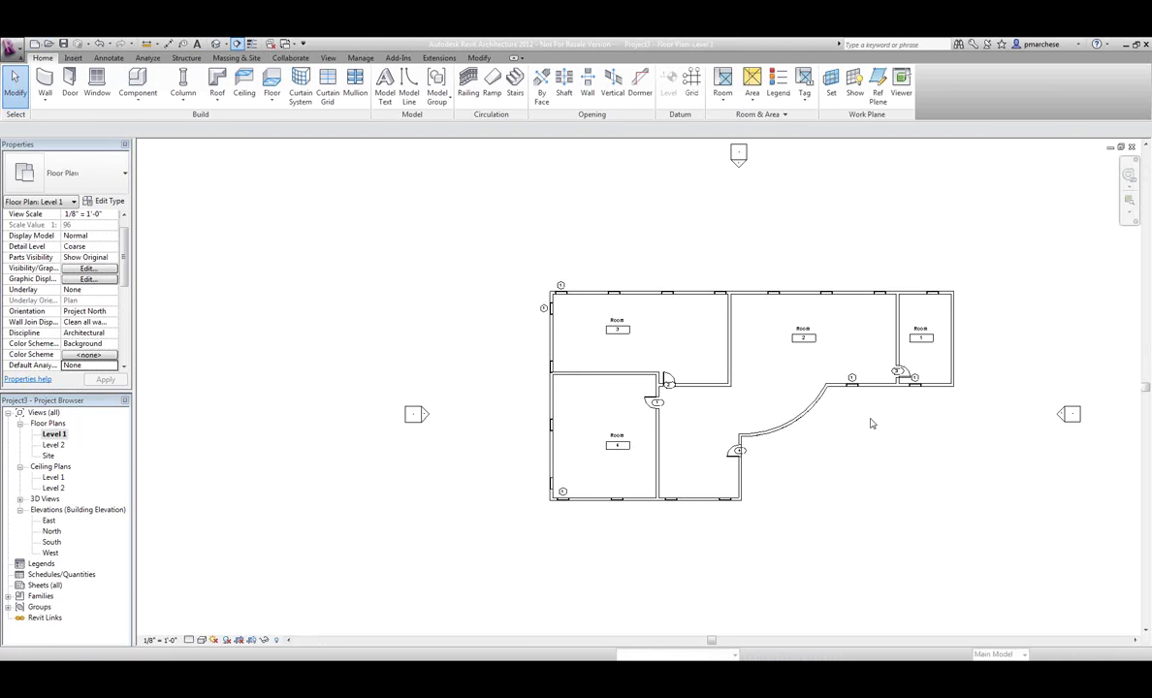
left_click(983, 363)
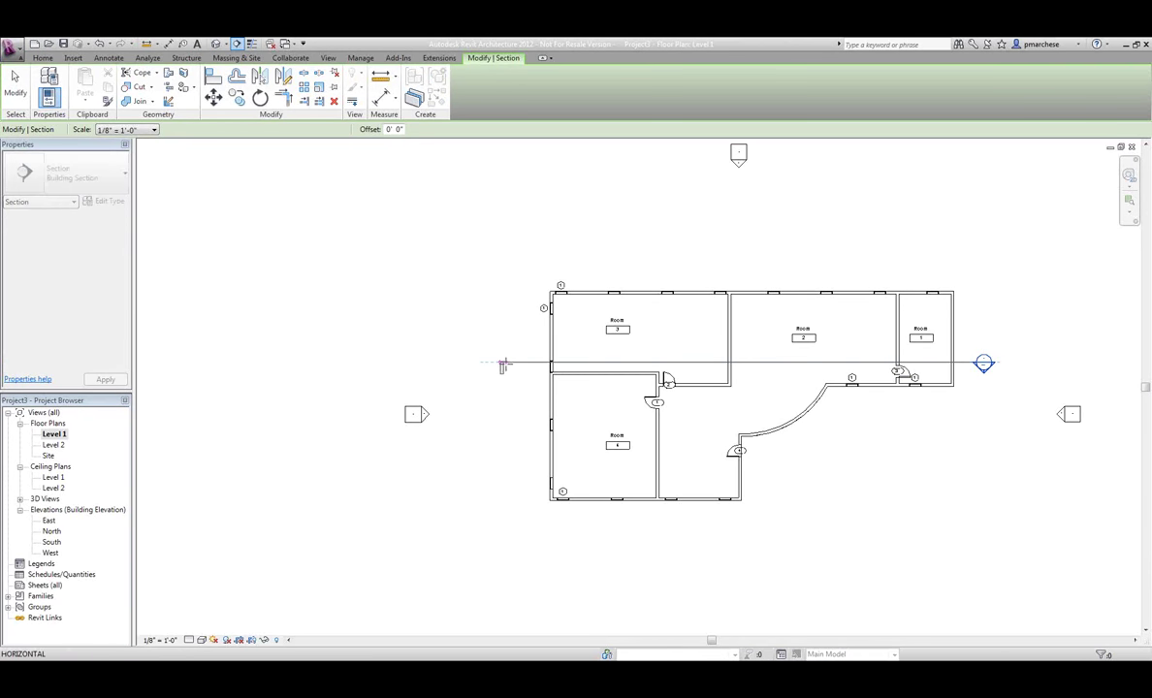
left_click(504, 365)
key("Escape")
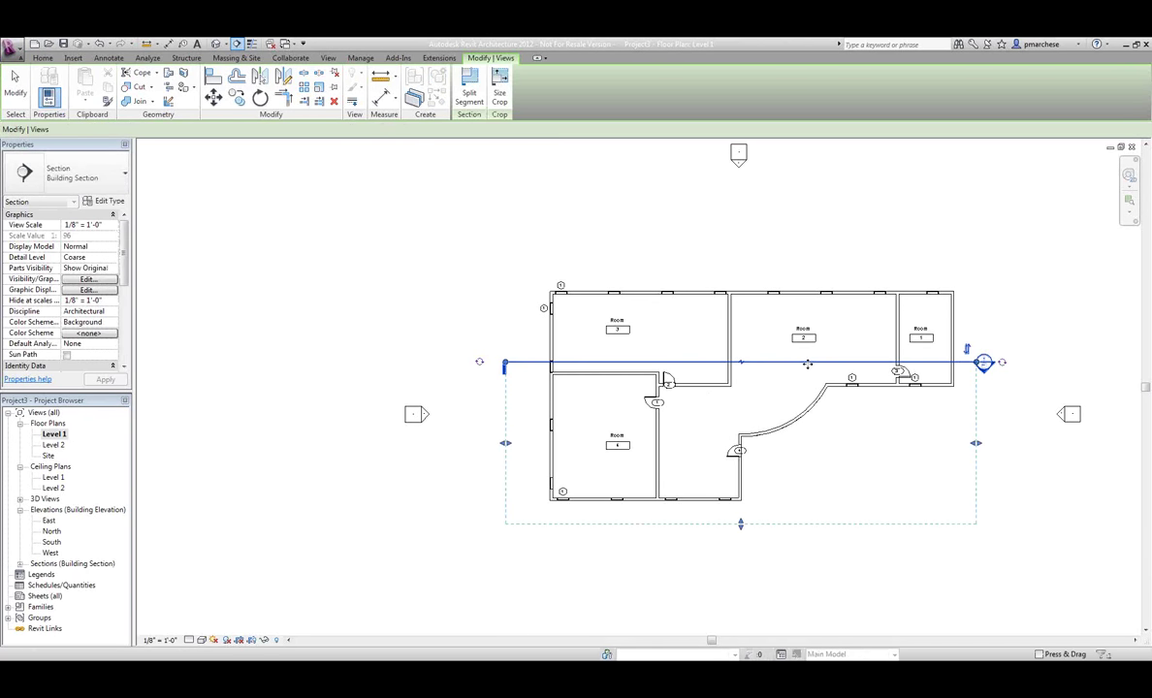
key("Down")
key("Down")
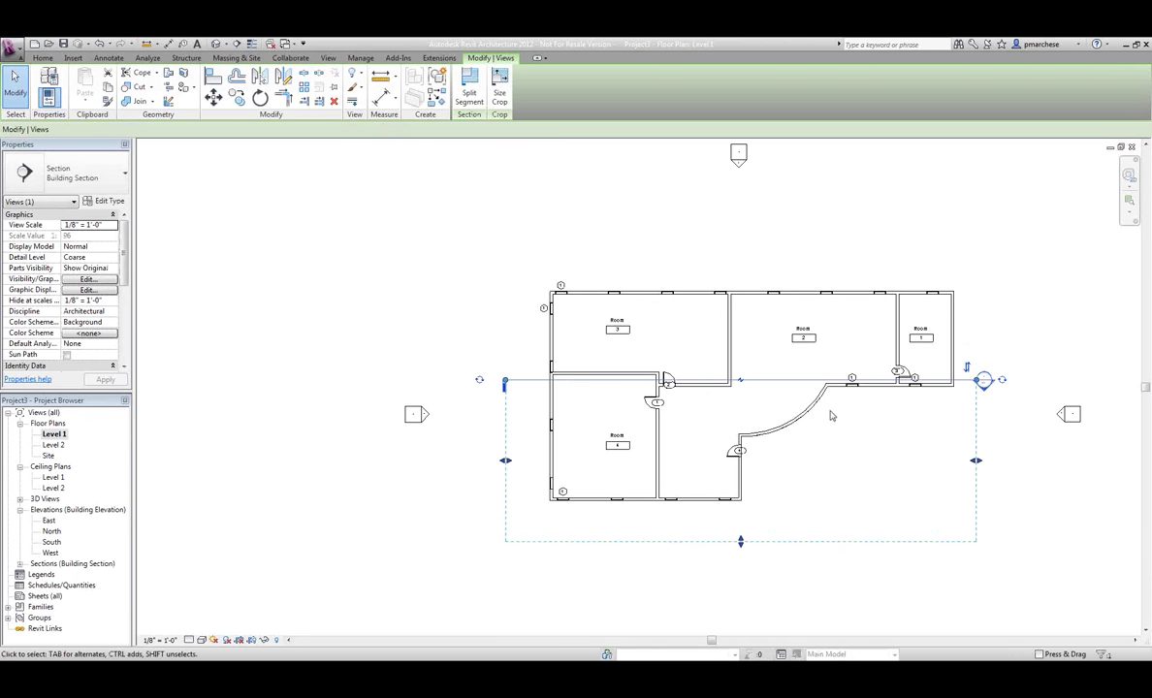
key("Escape")
- Open the section view and inspect the northwest room's height extent and the ceiling of the adjacent room
double_click(980, 387)
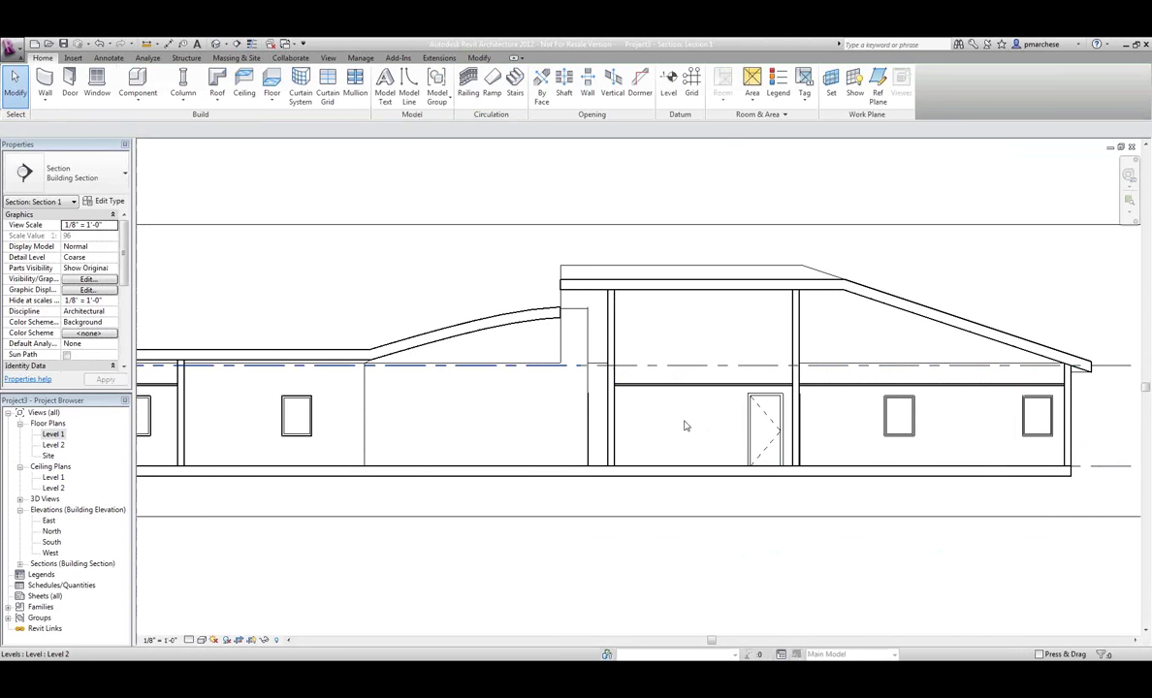
left_click(695, 439)
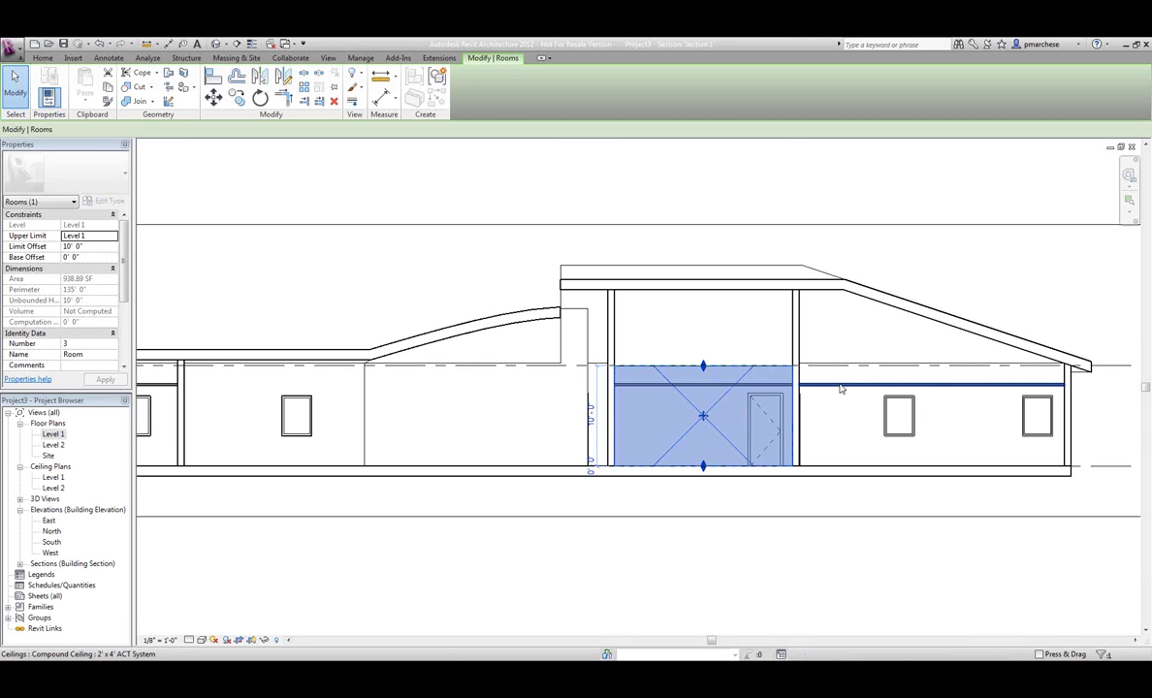
left_click(219, 258)
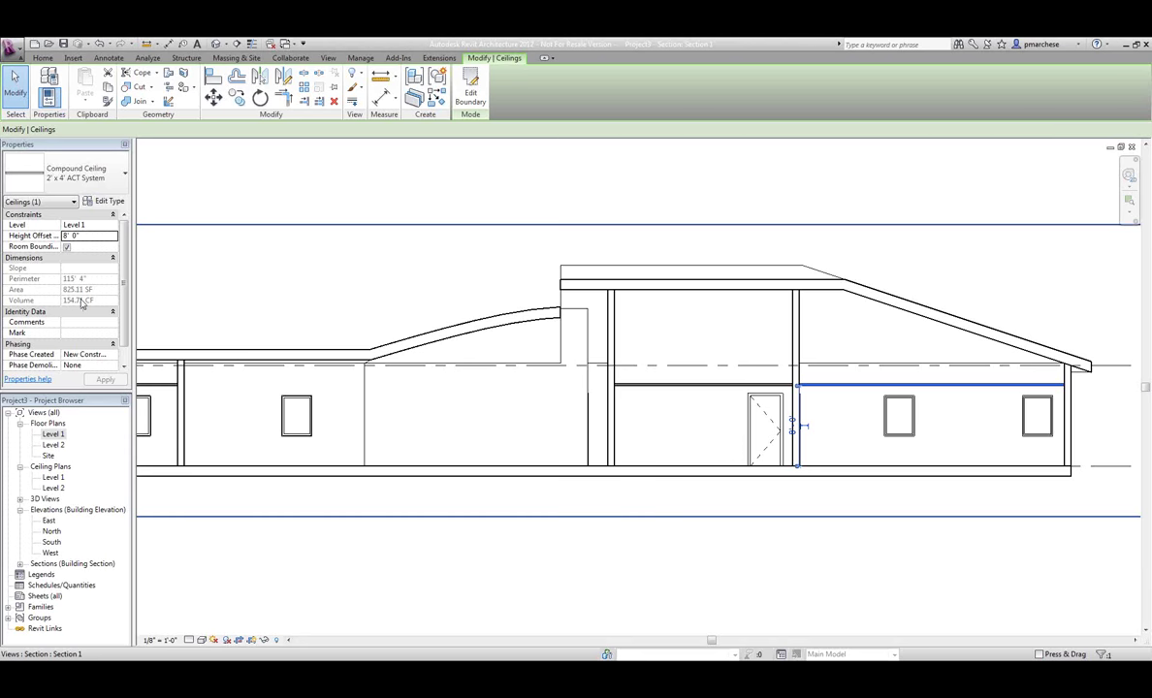
- Select the large Room 2 in the section and raise its upper limit above the roof, to an offset of about 20' 11"
left_click(571, 431)
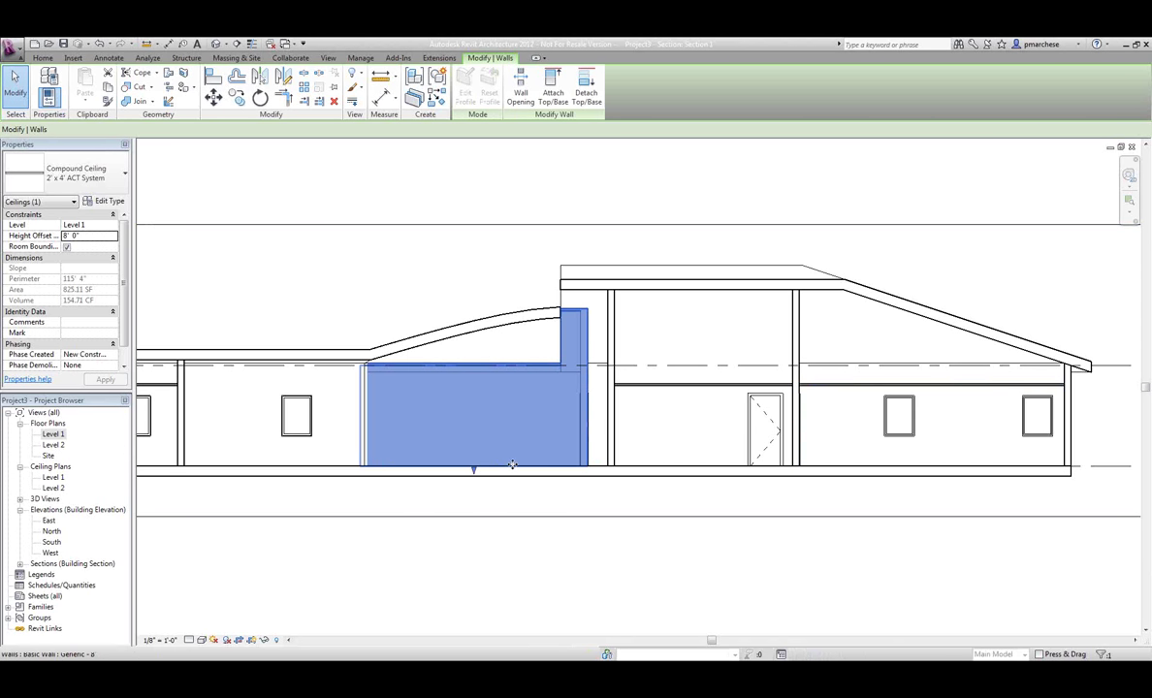
key("Tab")
key("Tab")
key("Tab")
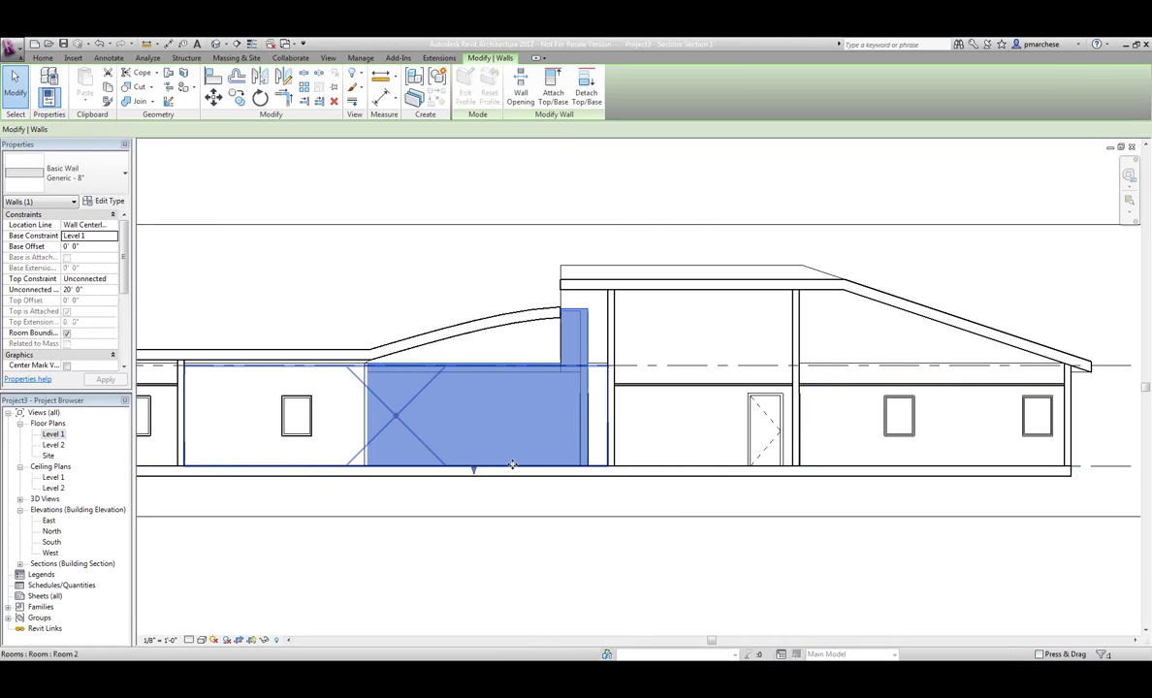
left_click(512, 464)
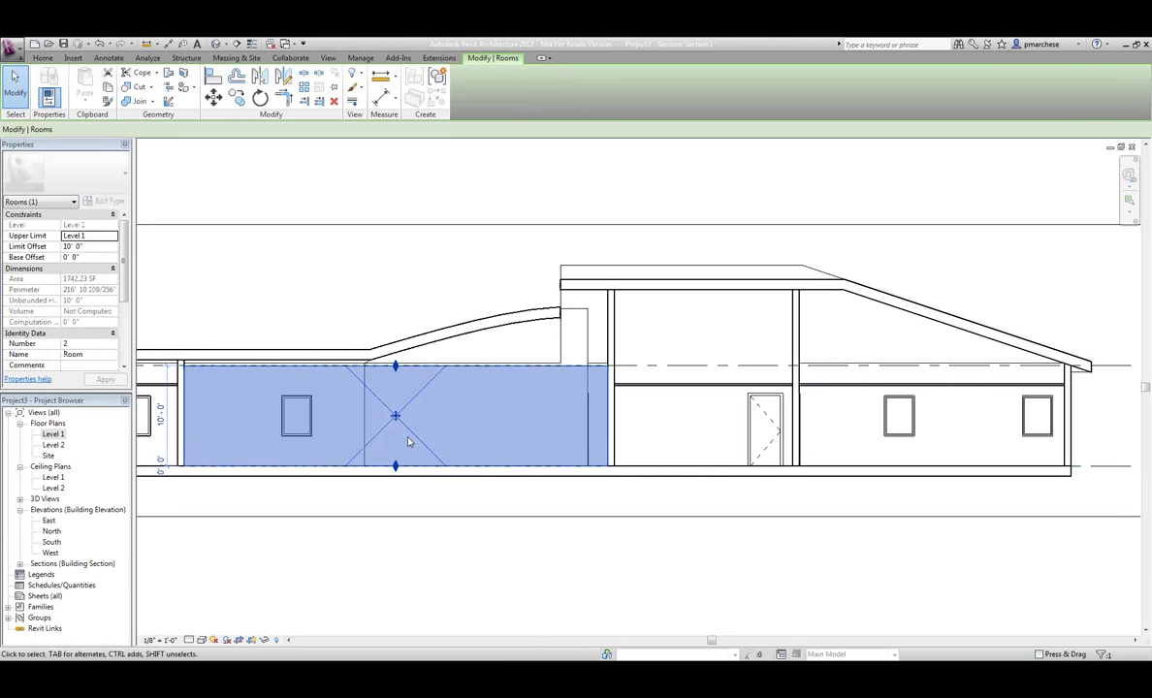
left_click_drag(394, 369, 416, 257)
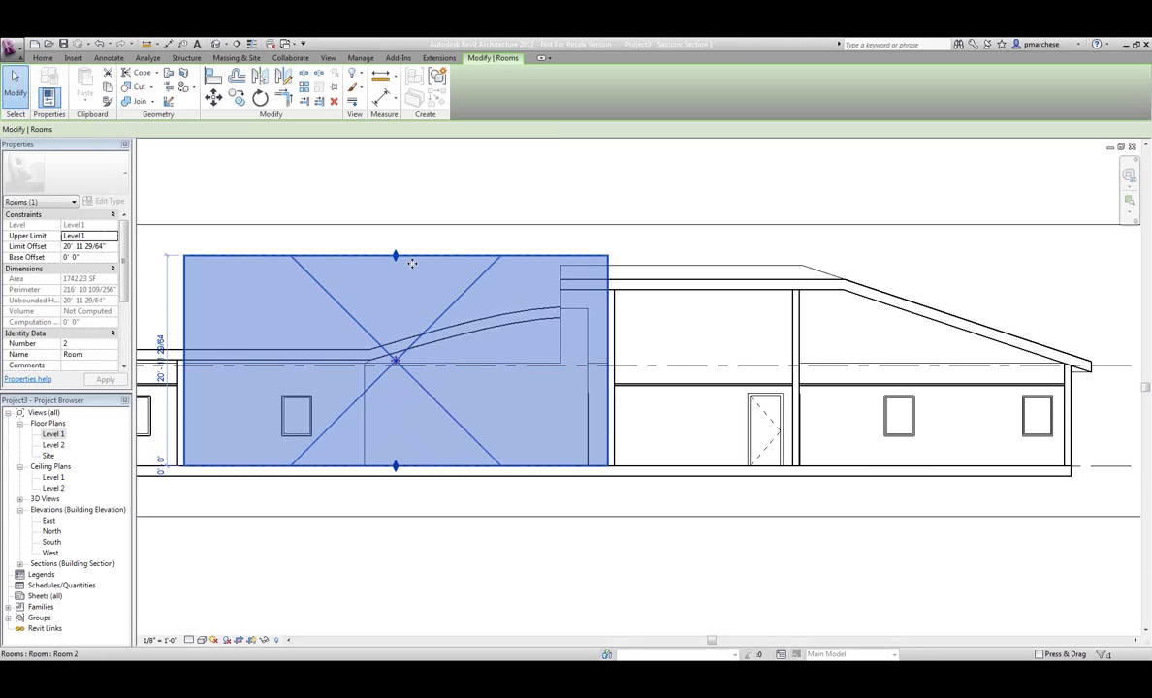
left_click(671, 249)
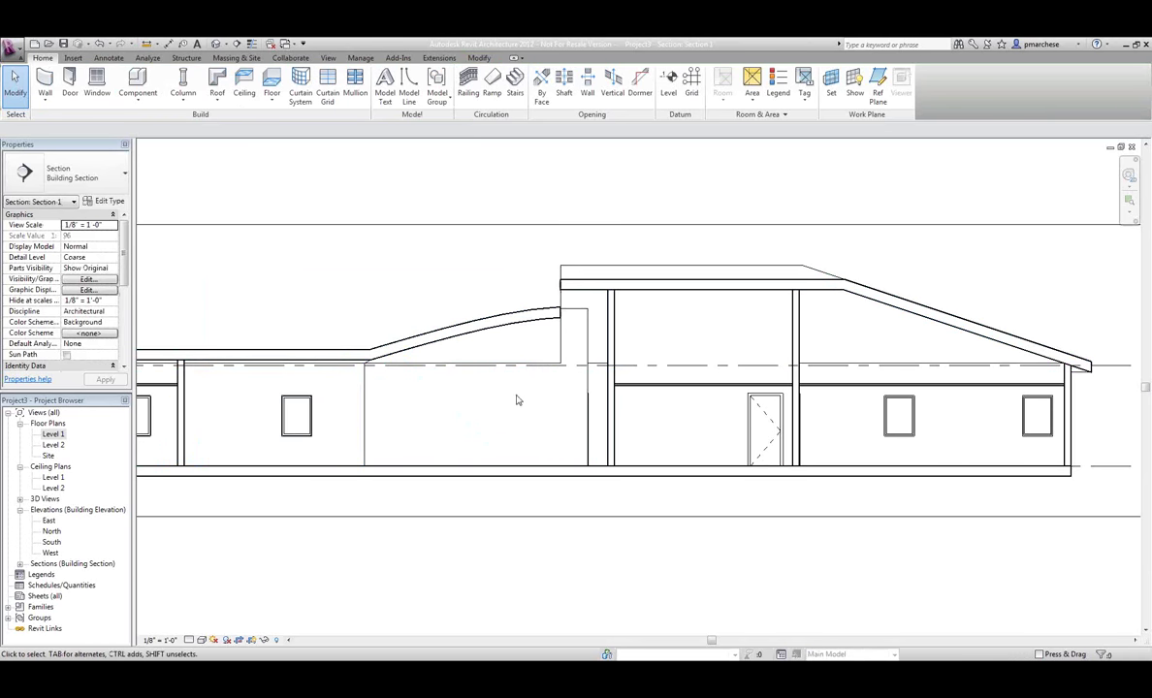
- On the Level 2 plan, draw Generic - 8" walls about 12' 8" north from the jog wall's west corner, then west to the existing wall
double_click(55, 436)
left_click(55, 446)
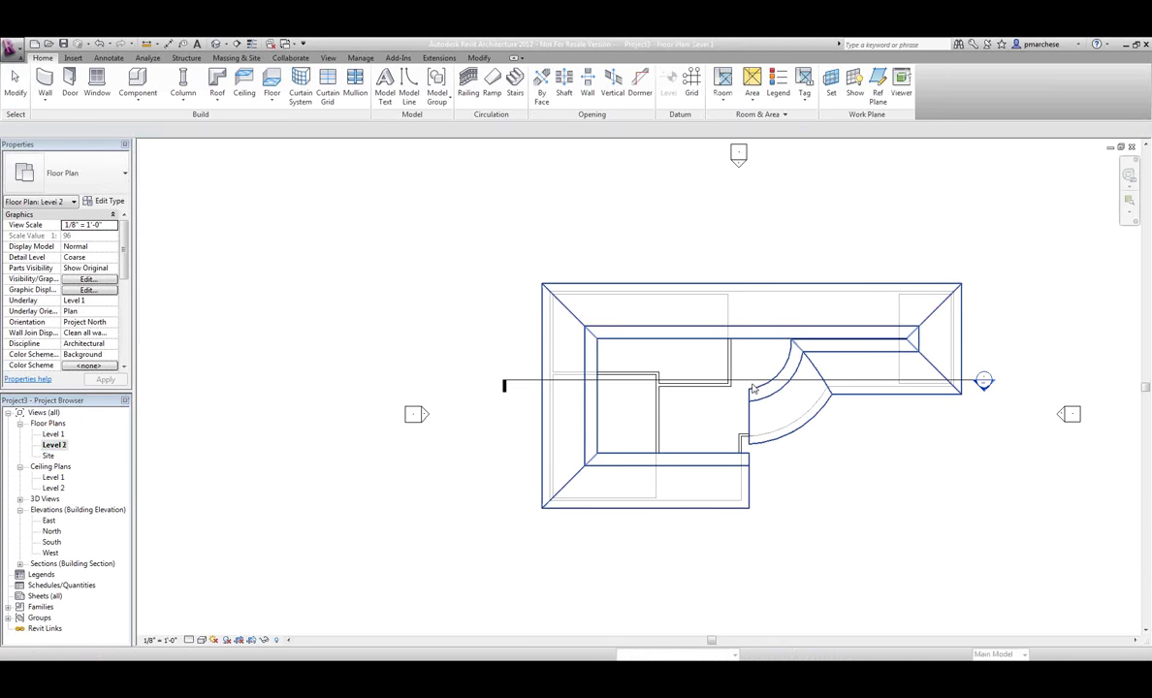
scroll(754, 398, "up", 3)
scroll(747, 393, "up", 2)
left_click(708, 376)
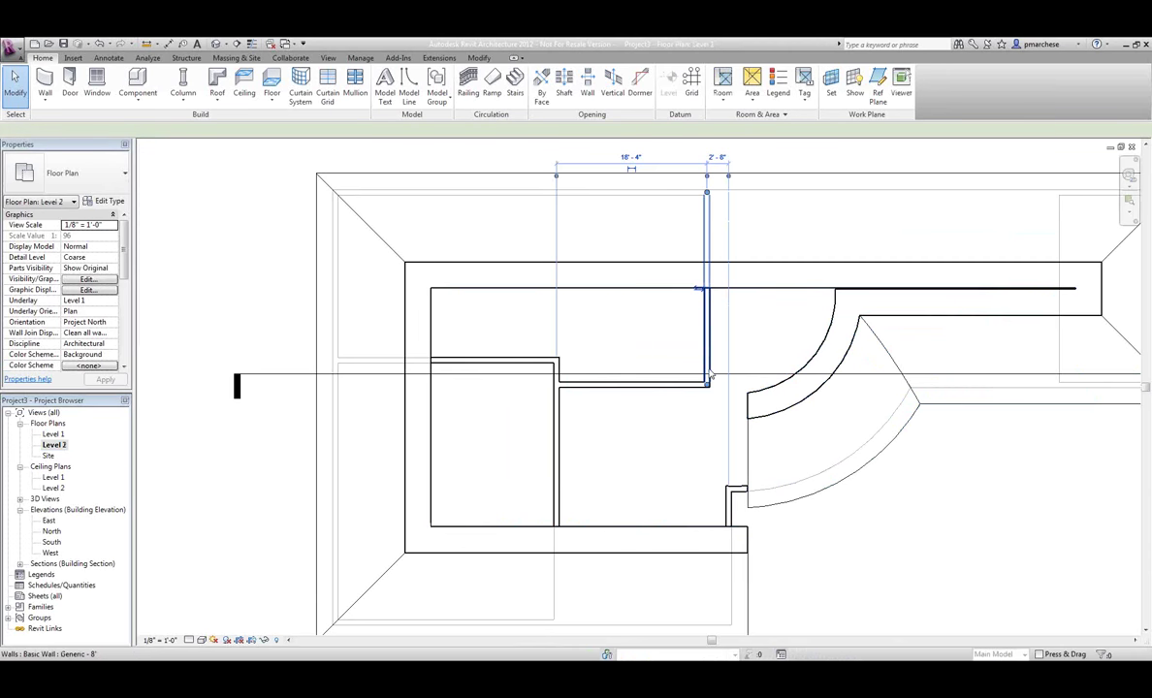
left_click(749, 197)
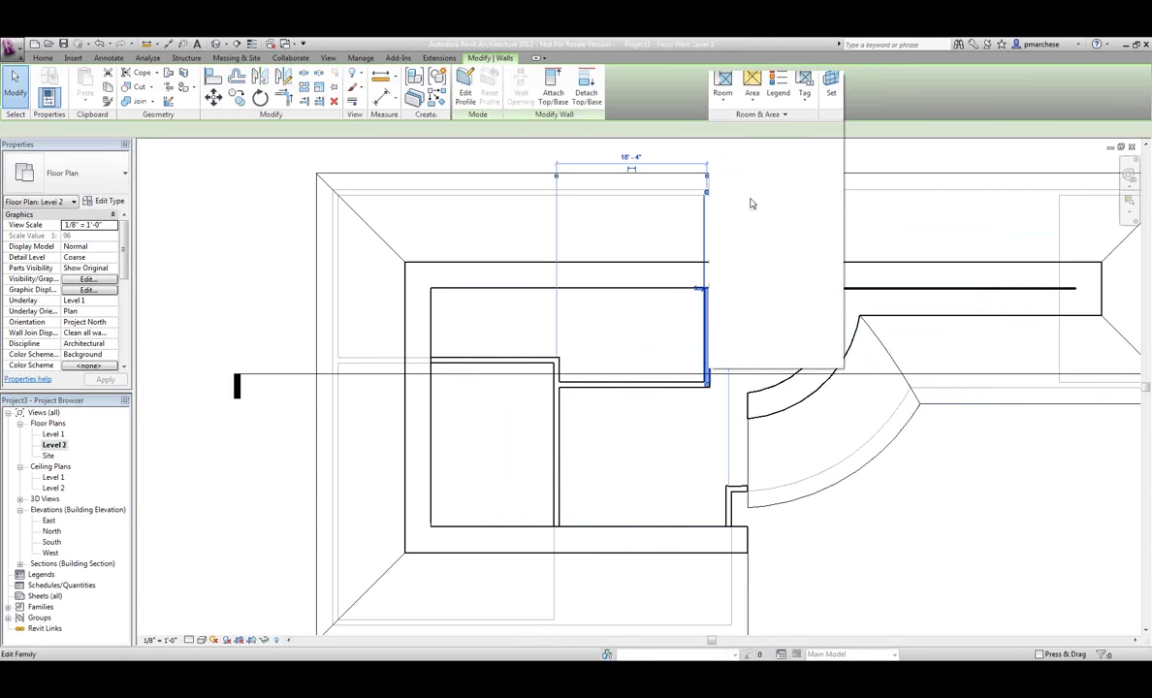
left_click(729, 487)
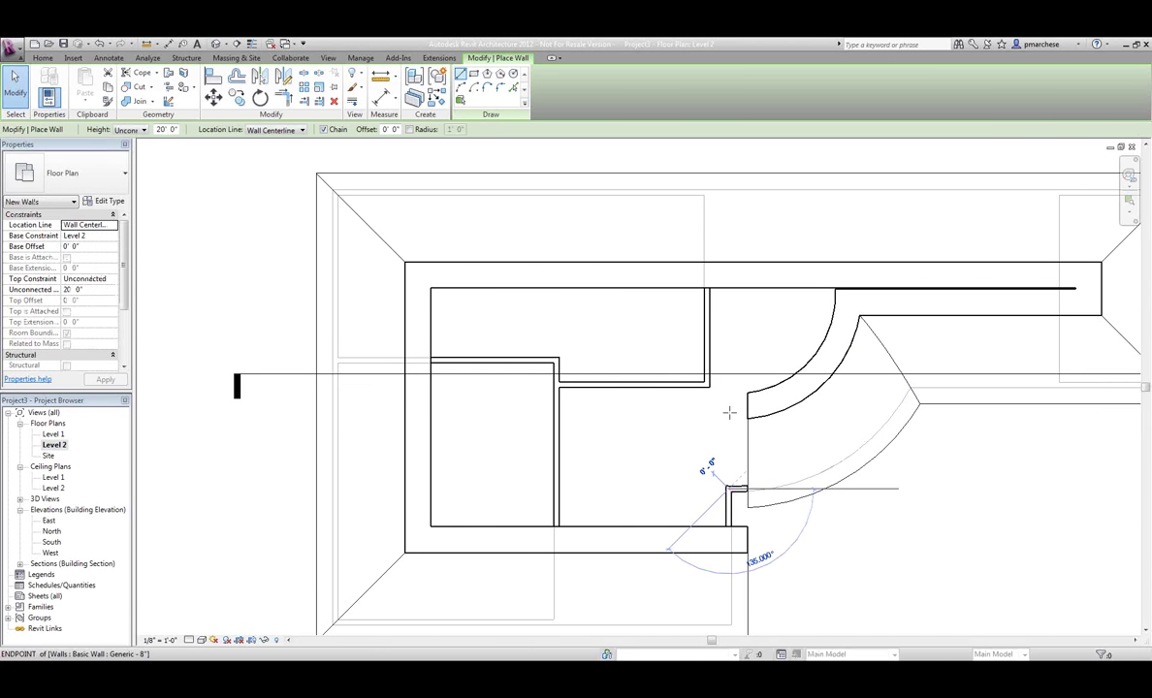
left_click(729, 389)
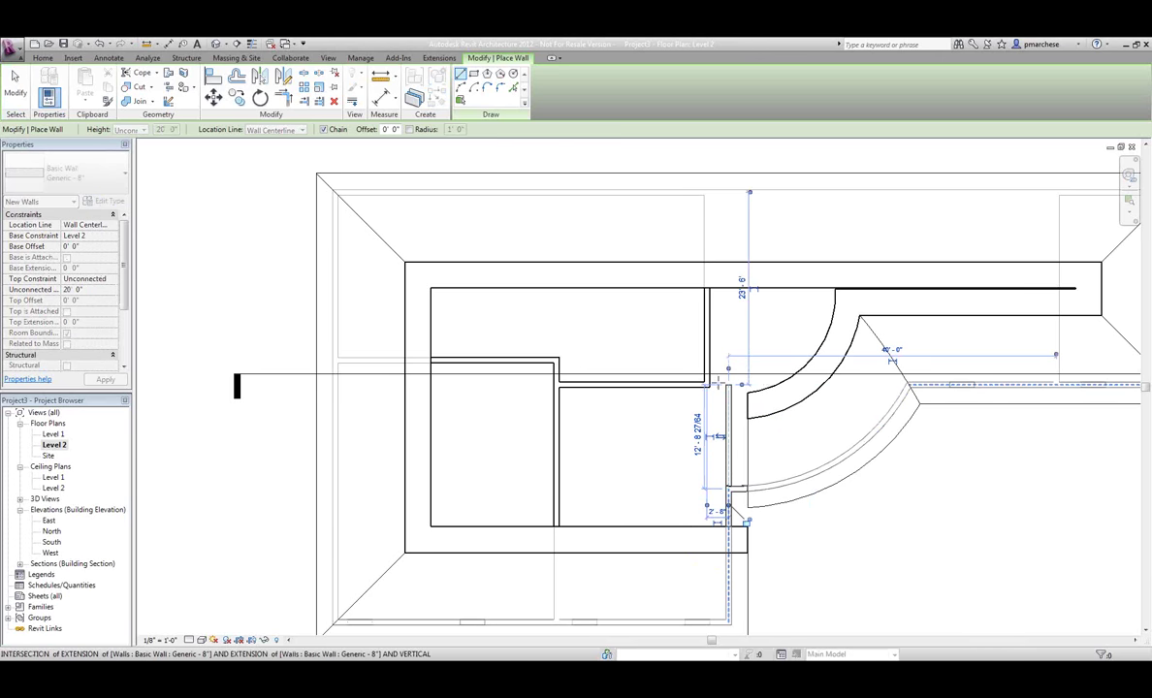
key("Escape")
key("Escape")
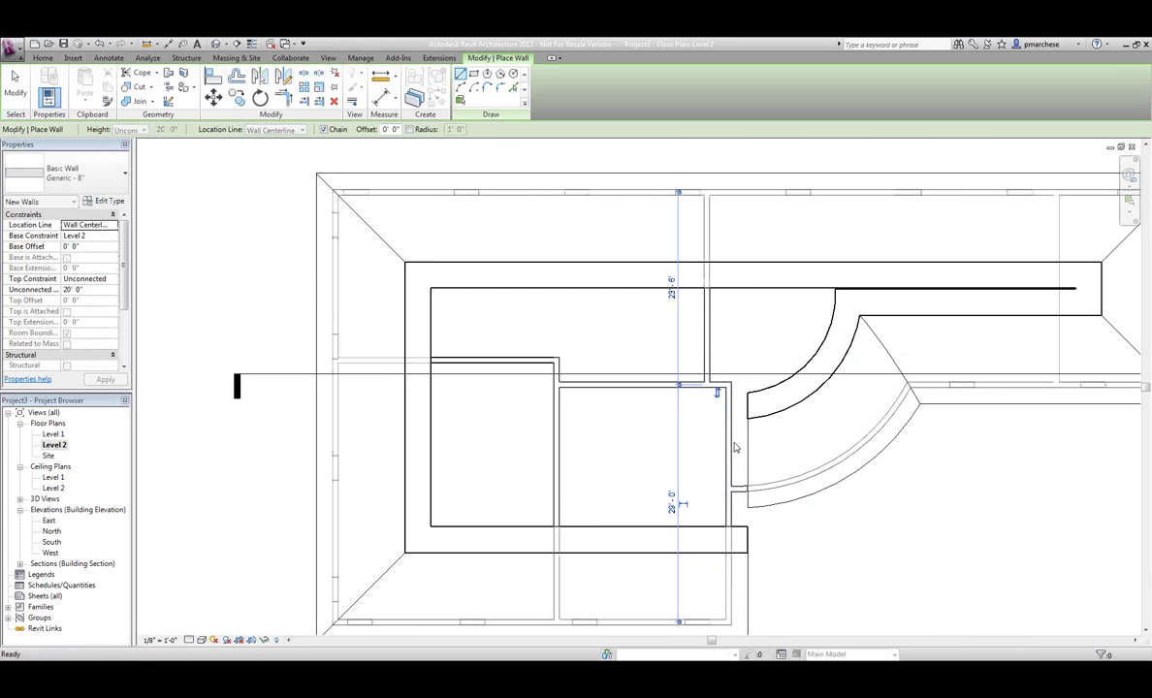
- Attach the tops of the two new Level 2 walls to the roof
left_click(732, 448)
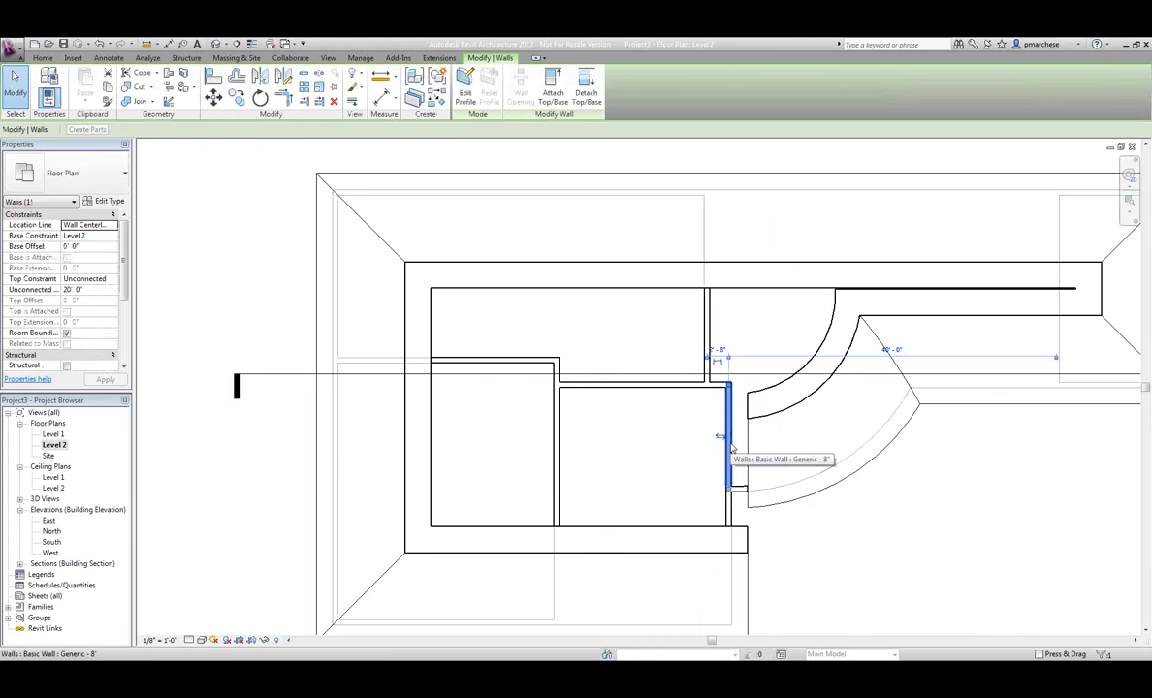
left_click(804, 590)
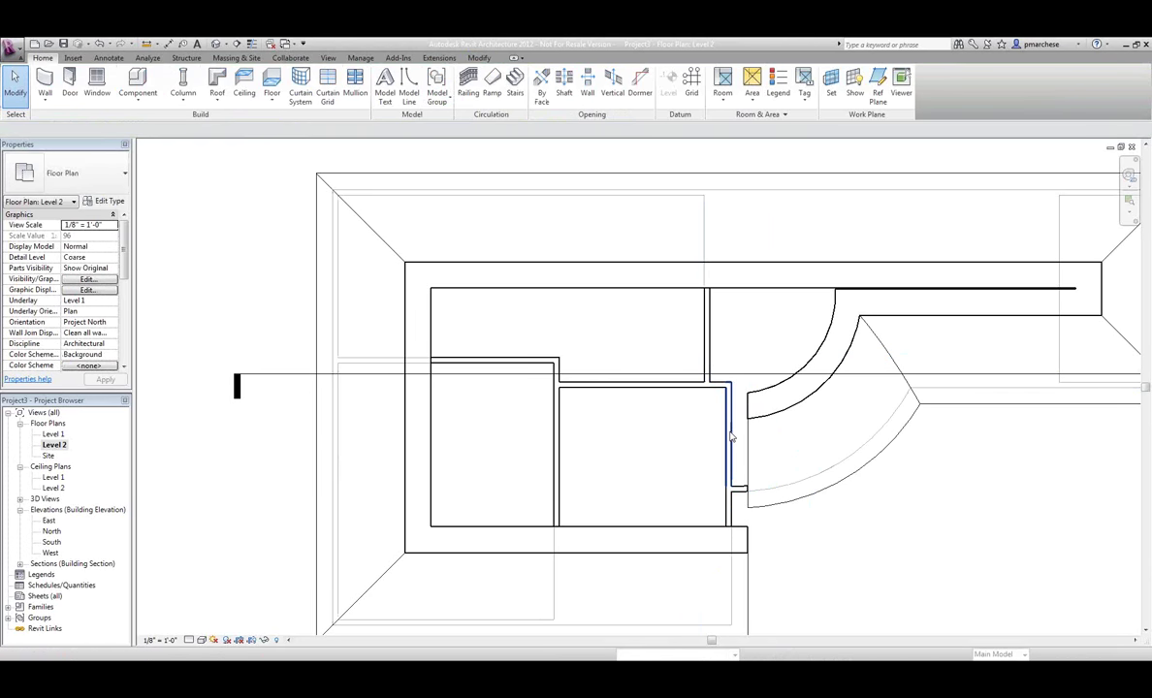
left_click(720, 389)
left_click(720, 388, "ctrl")
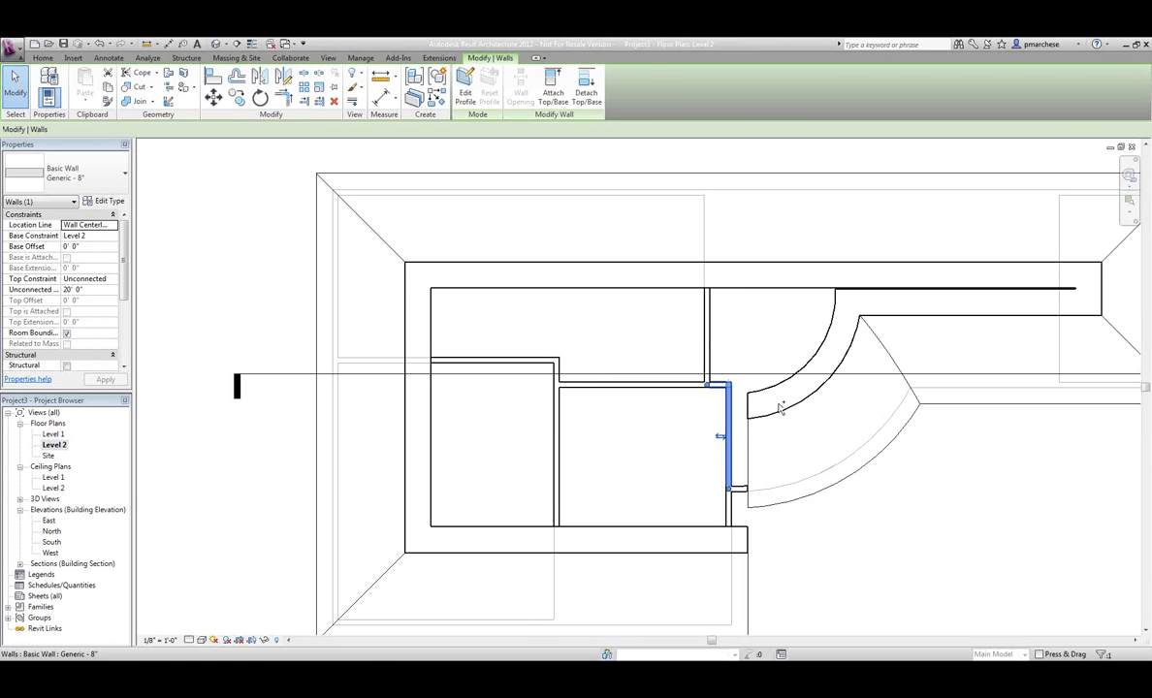
left_click(553, 95)
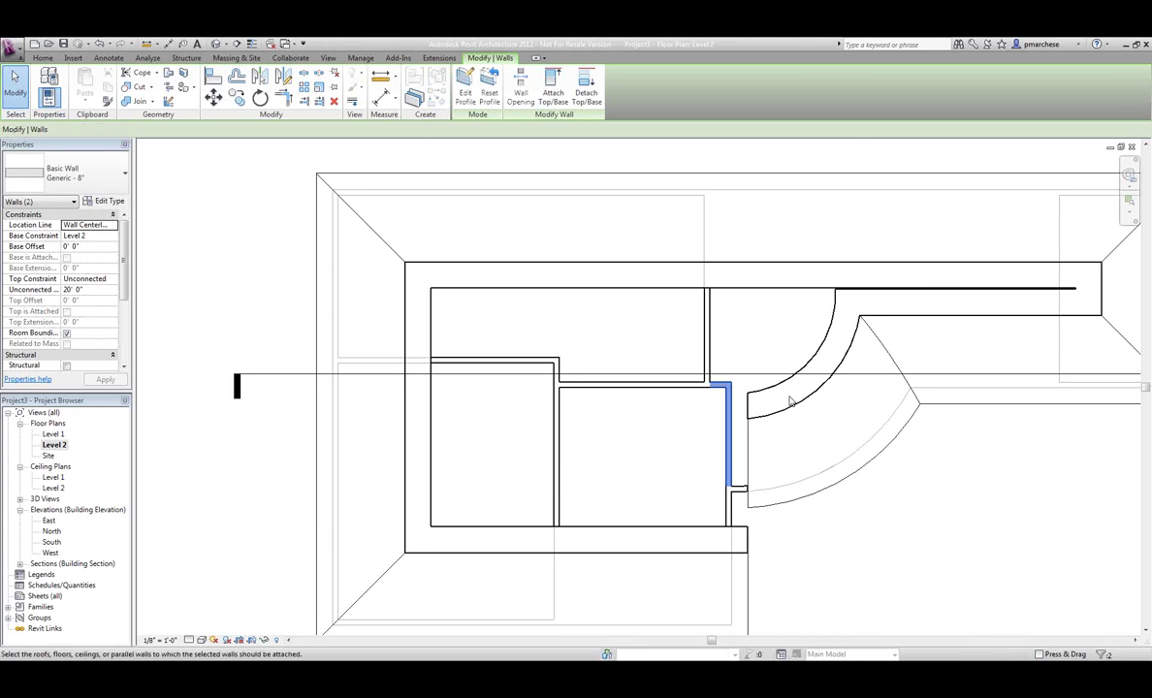
left_click(793, 411)
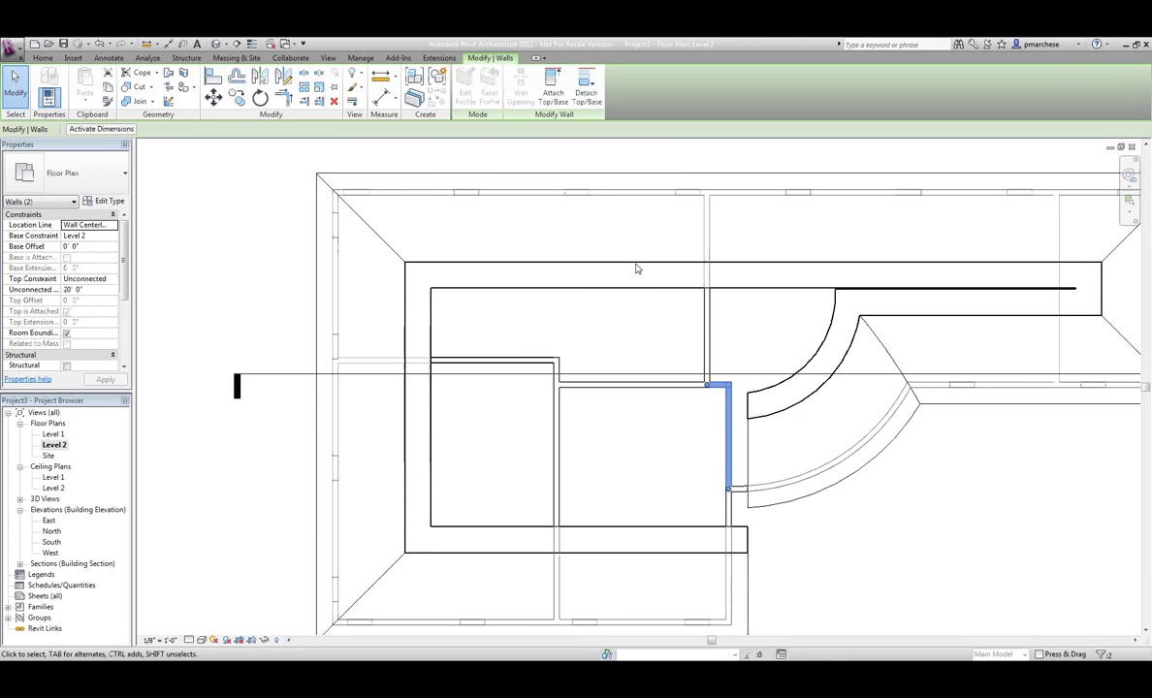
key("Escape")
- Open the default 3D view and inspect the new wall between the main roof and the curved roof
left_click(217, 44)
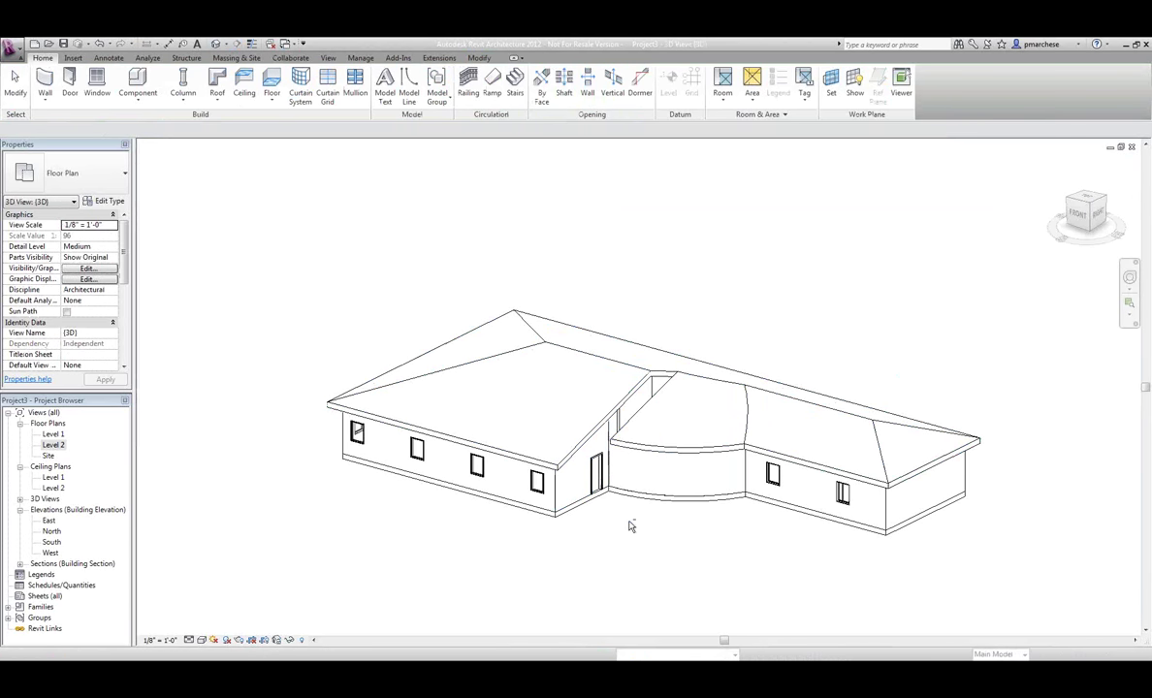
middle_click_drag(631, 528, 645, 402, "shift")
left_click(644, 402)
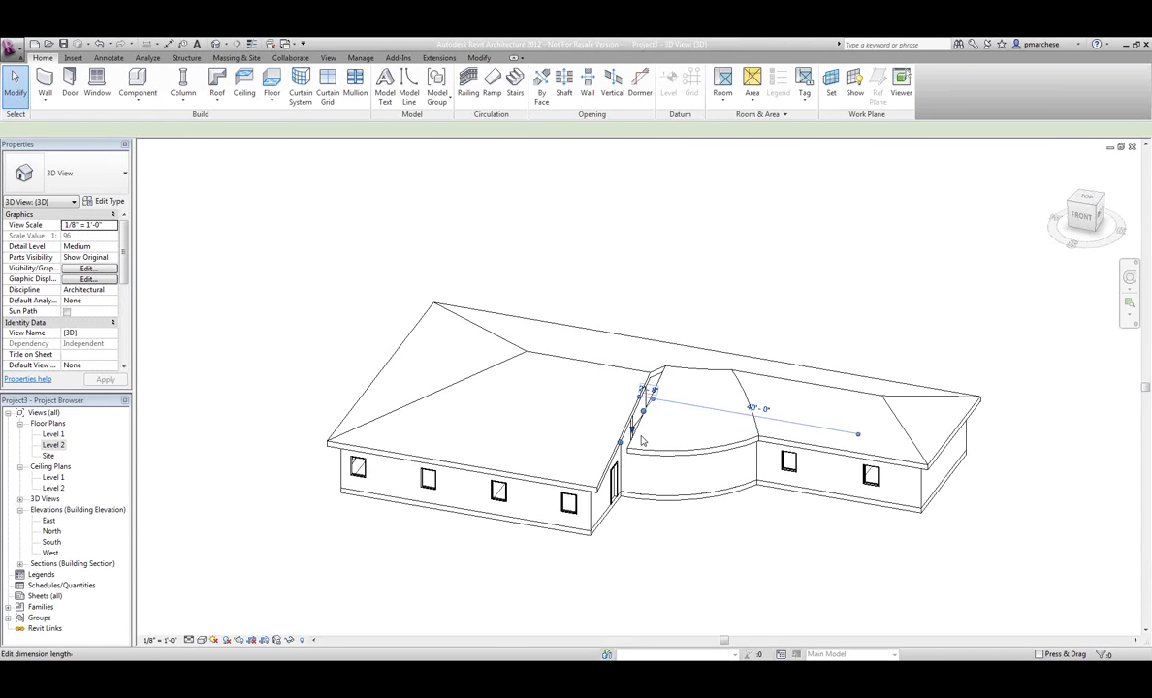
middle_click_drag(730, 553, 666, 545, "shift")
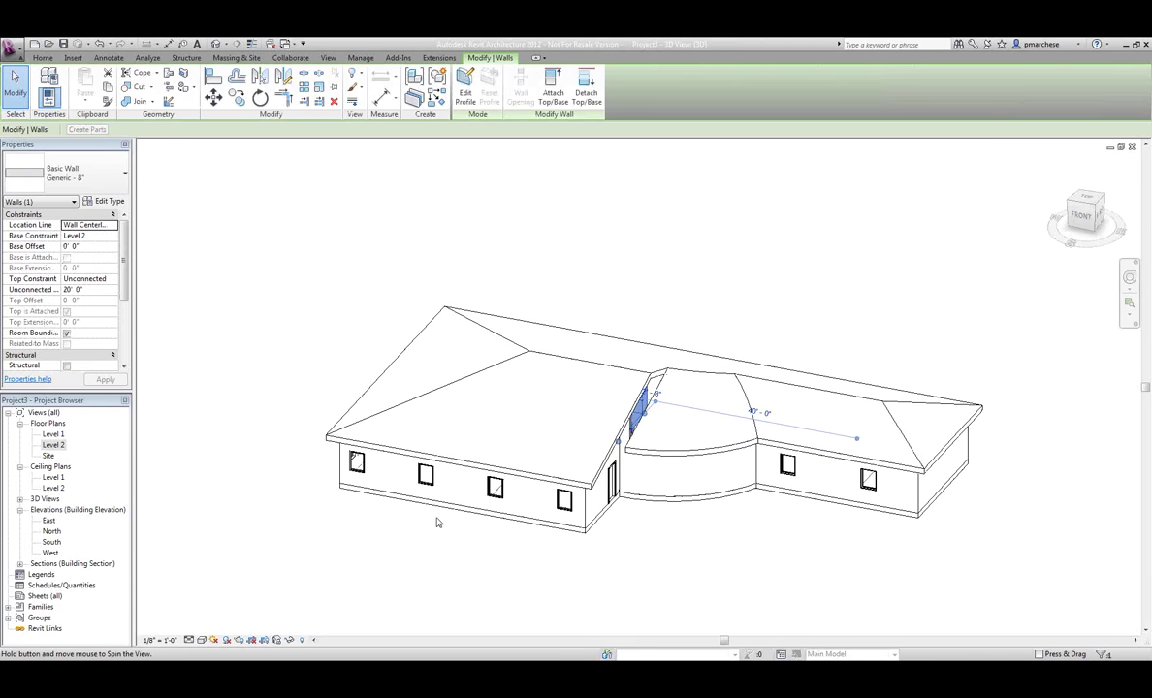
left_click(12, 48)
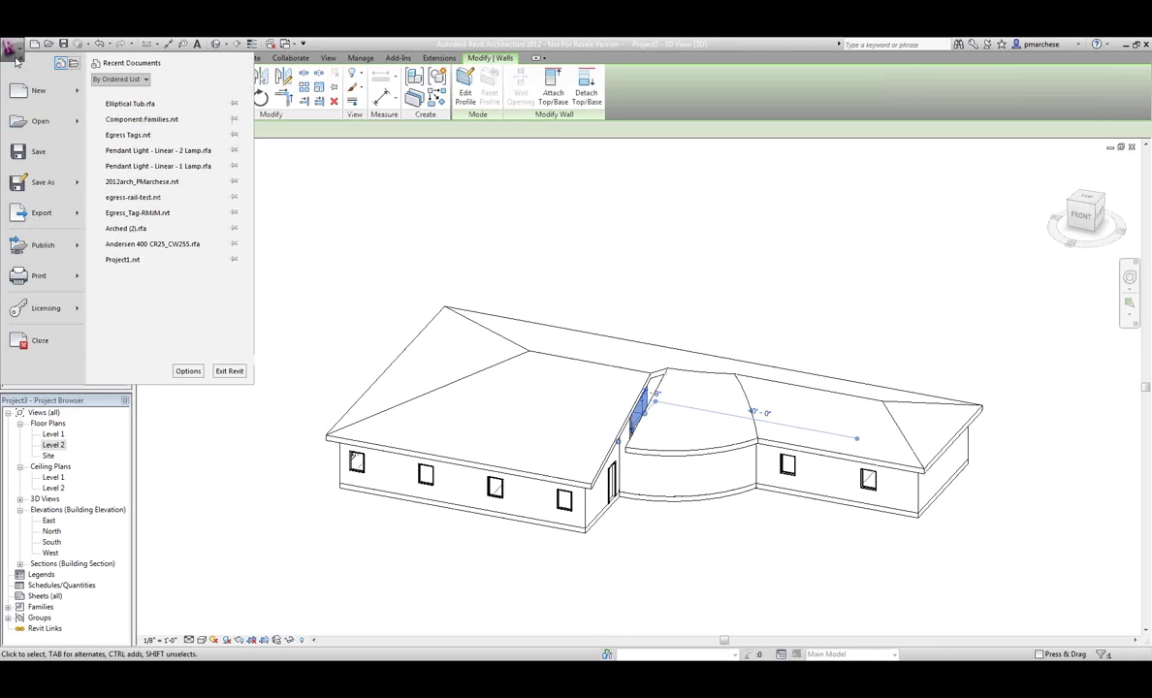
mouse_move(60, 217)
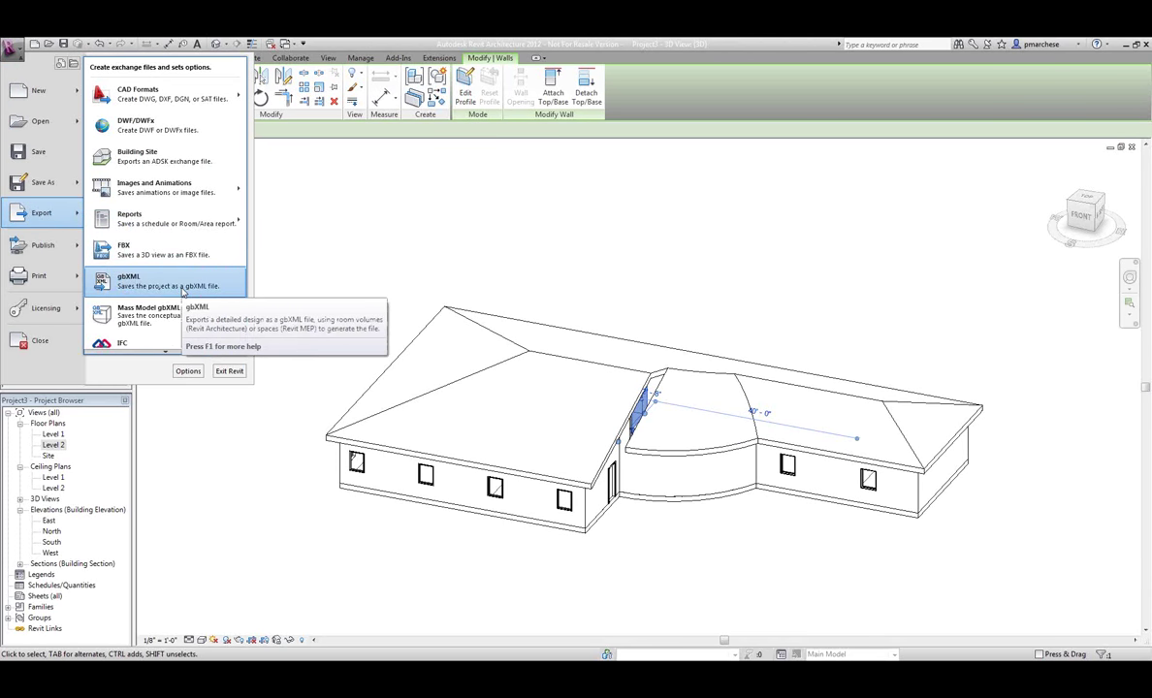
left_click(159, 111)
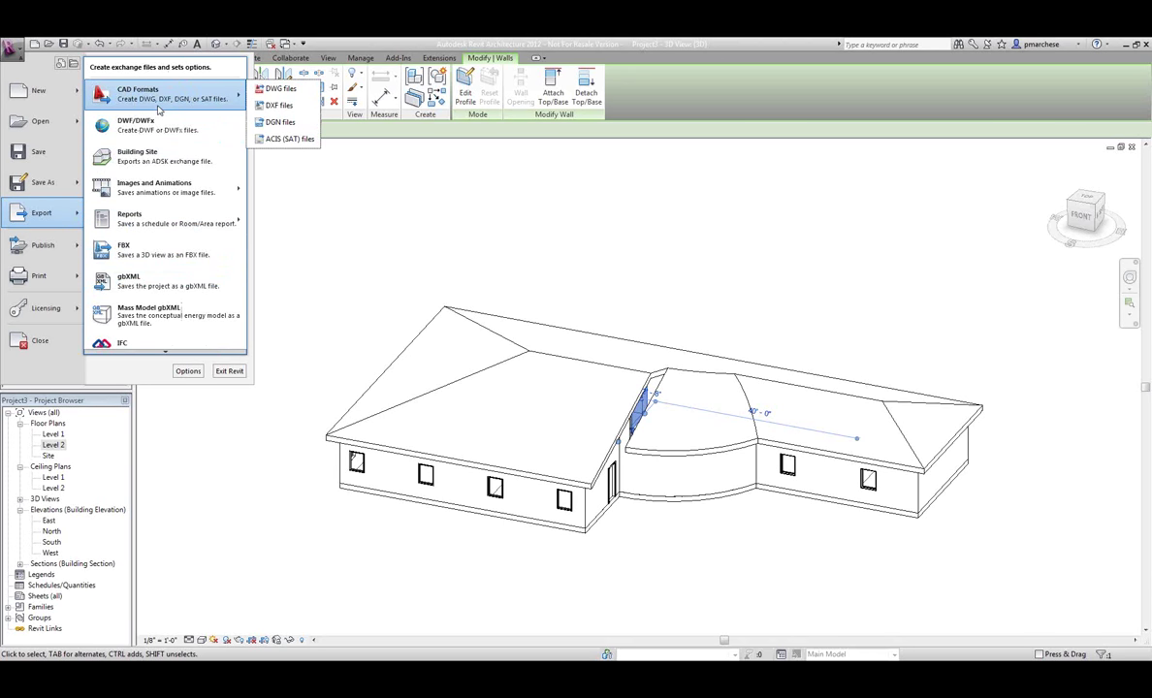
left_click(370, 314)
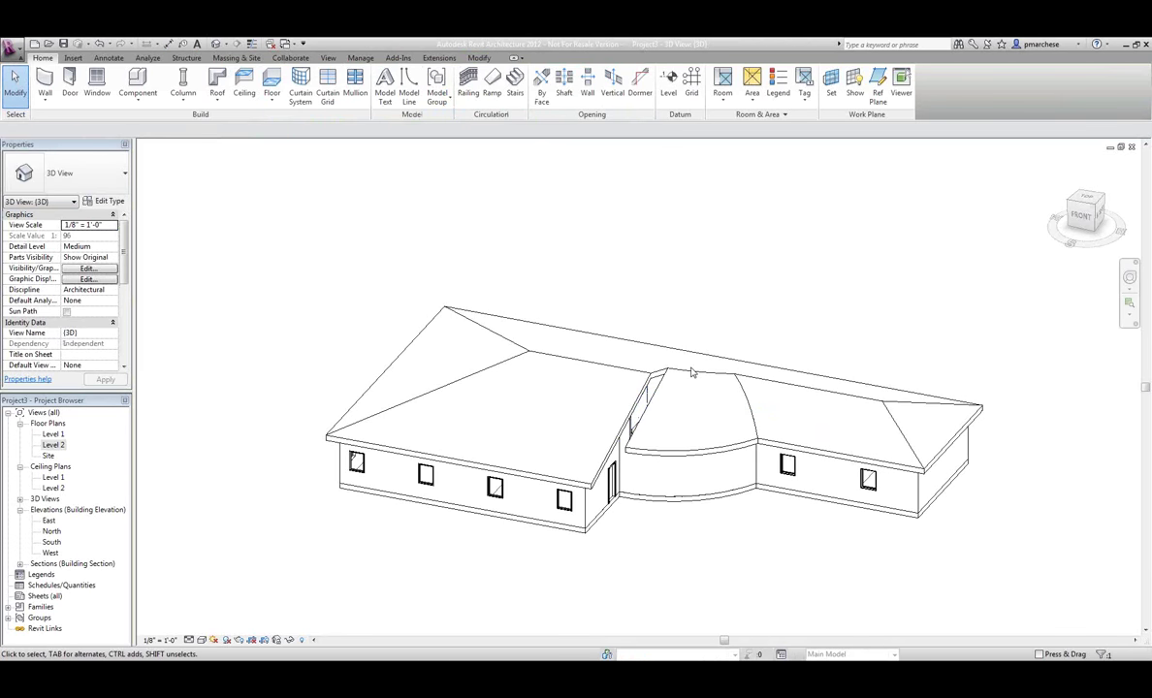
- Try to align the new upper wall with the roof edge in the 3D view
scroll(691, 373, "up", 2)
key("a")
key("l")
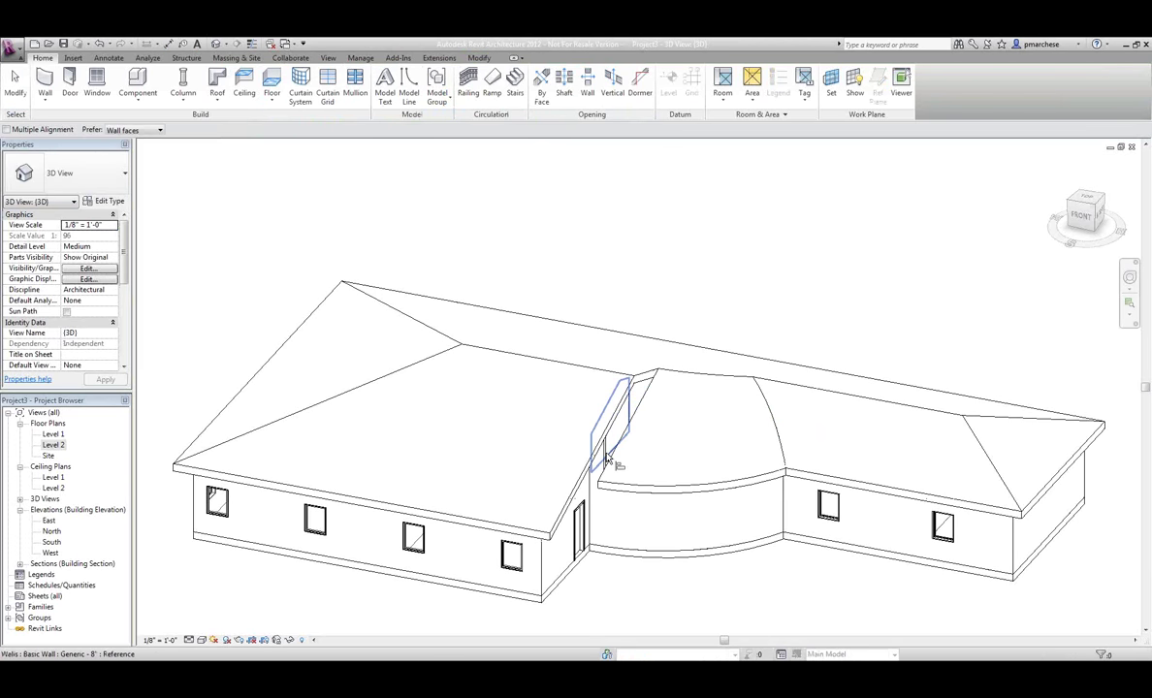
left_click(606, 456)
left_click(631, 419)
- Open the Level 2 floor plan and pull the south end of the new north-south wall back from its corner joint
left_click(53, 445)
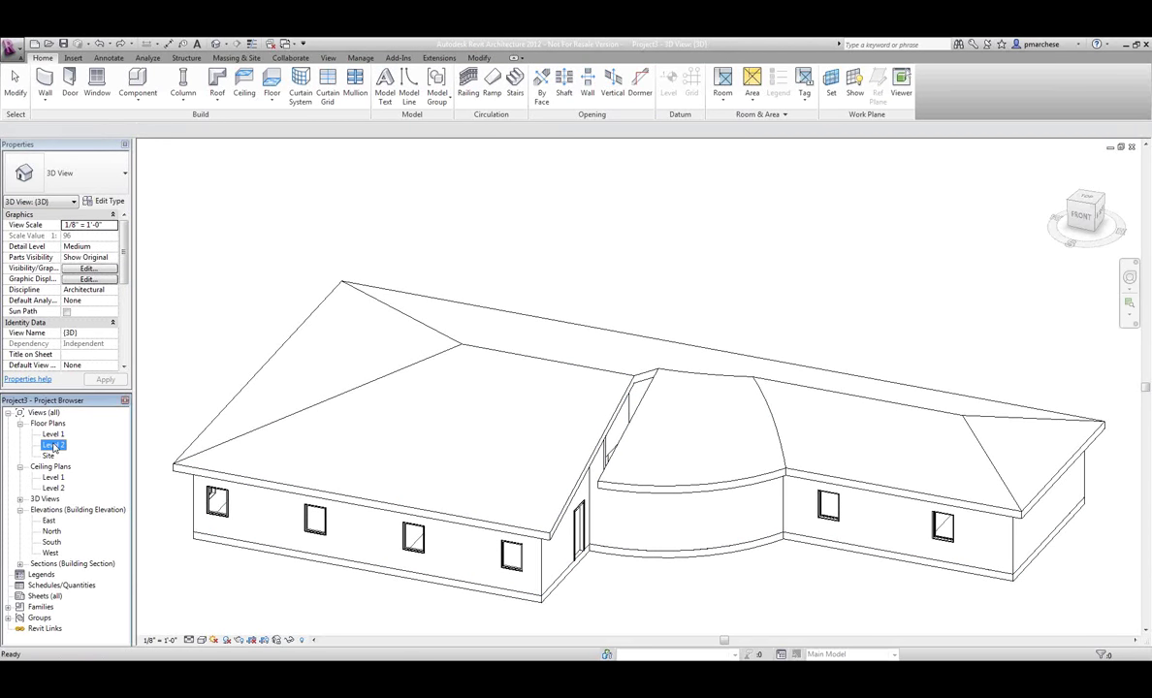
double_click(54, 445)
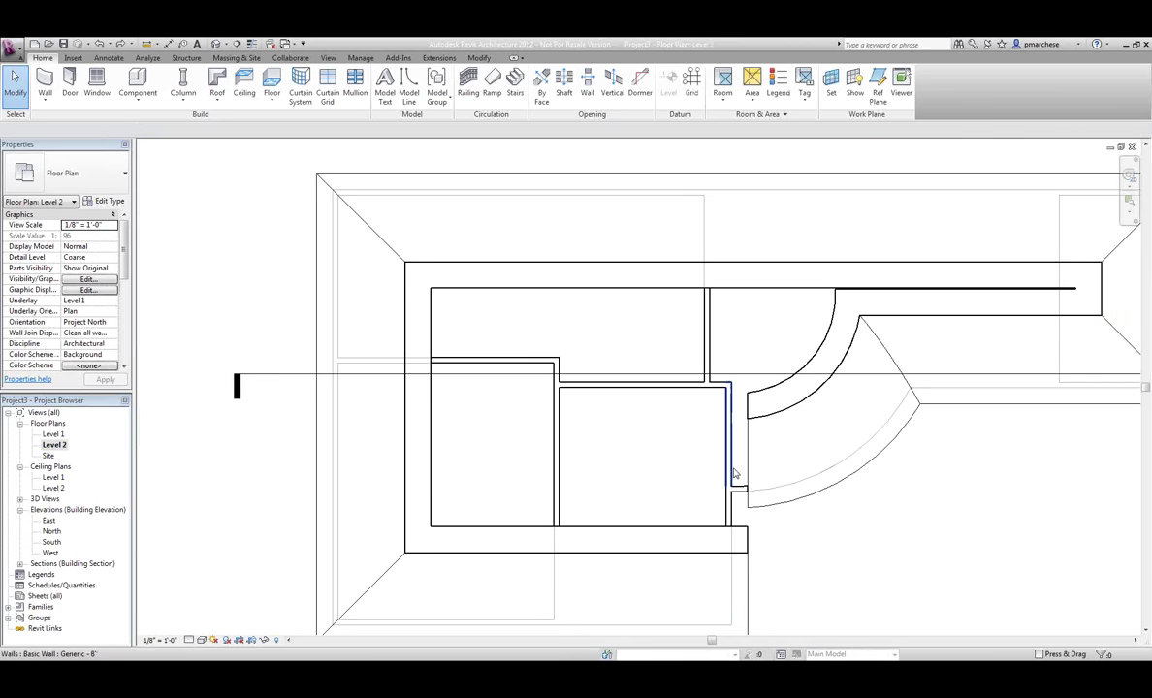
left_click(732, 473)
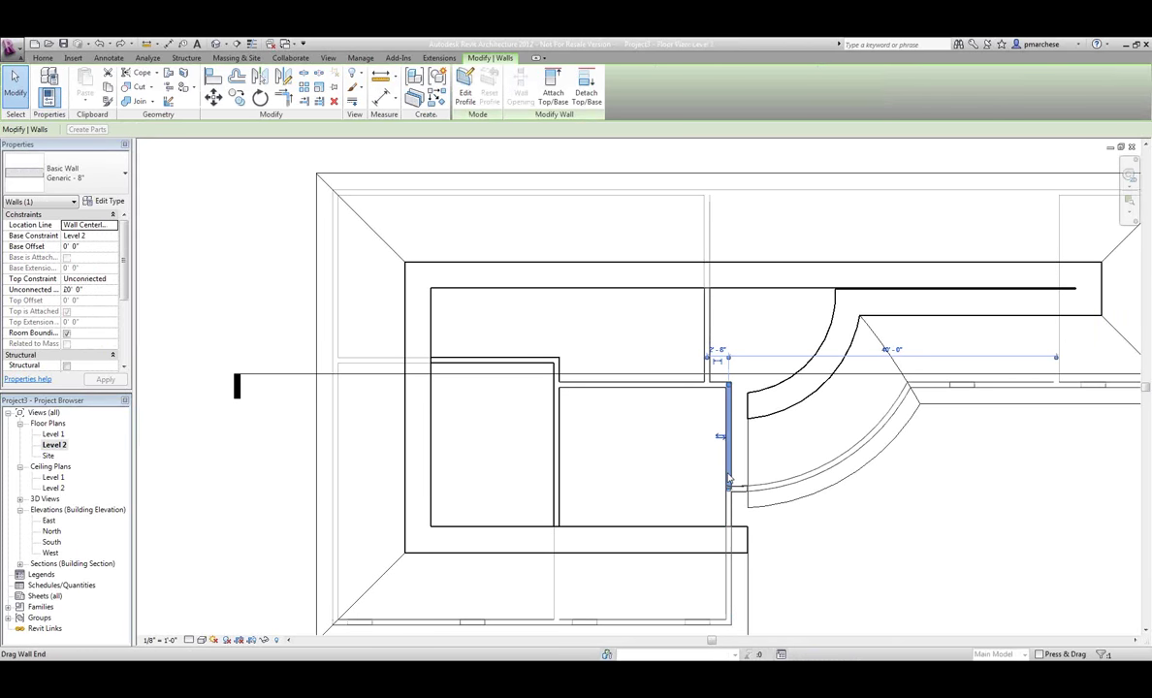
left_click_drag(729, 477, 729, 470)
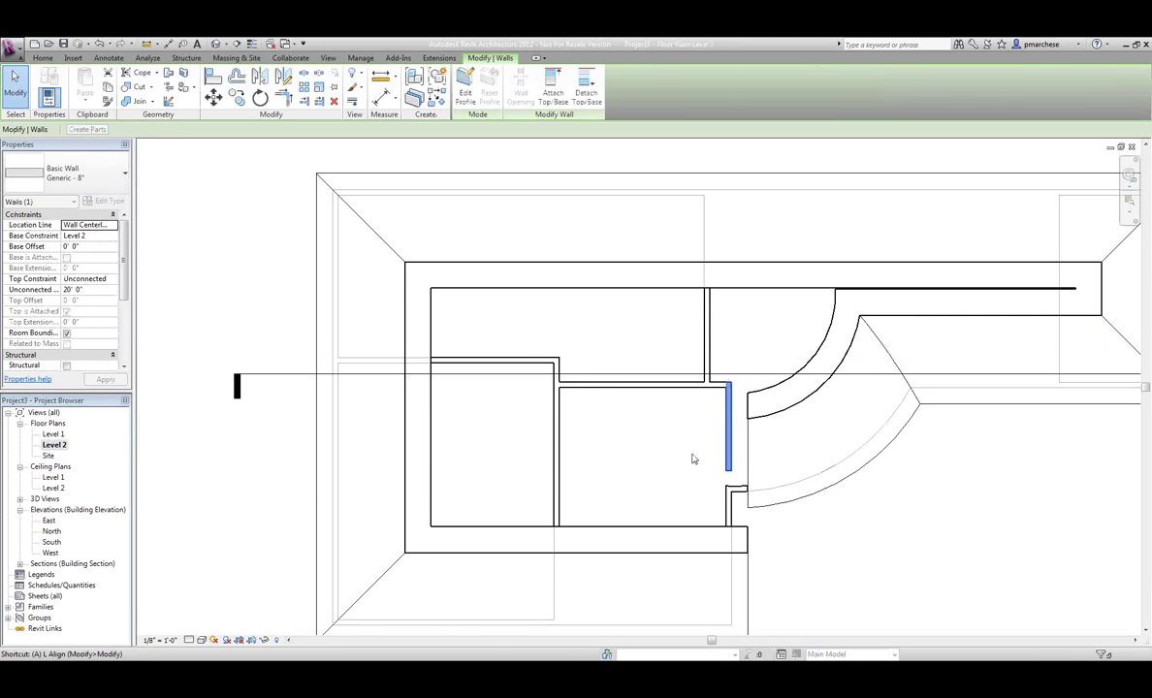
- Align the outer face of the shortened north-south wall with the roof edge to its east
key("a")
key("l")
left_click(744, 456)
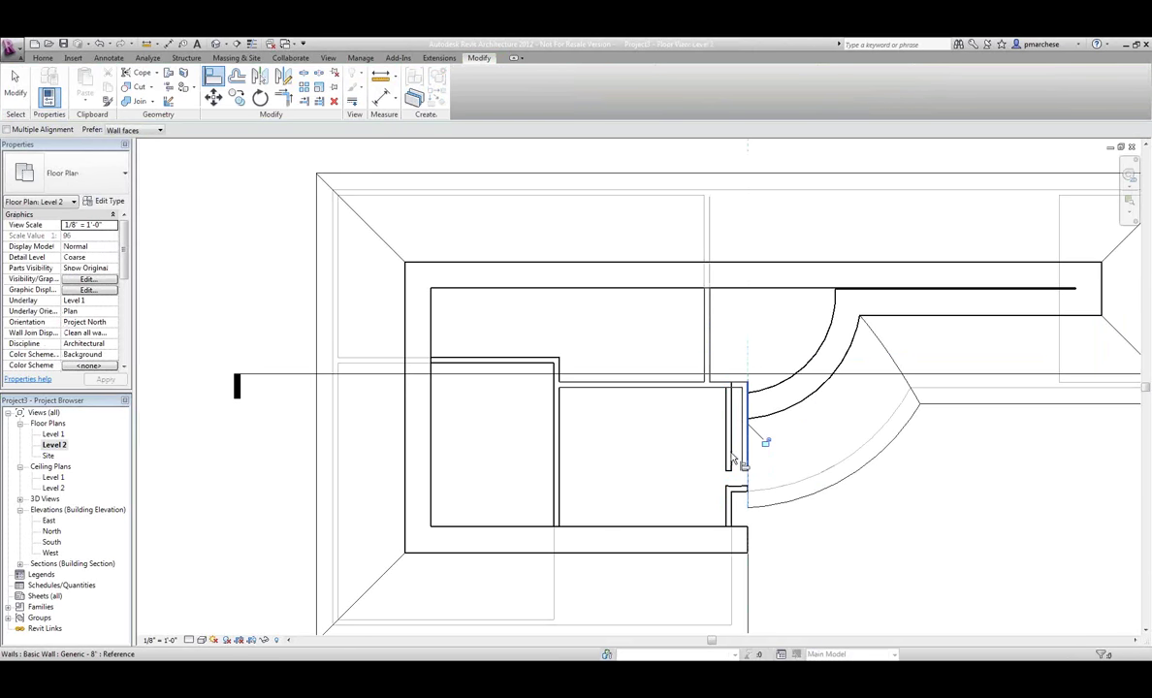
key("Escape")
key("Escape")
- Extend the aligned wall's south end to the short jog wall and close the plan view to return to 3D
left_click(744, 474)
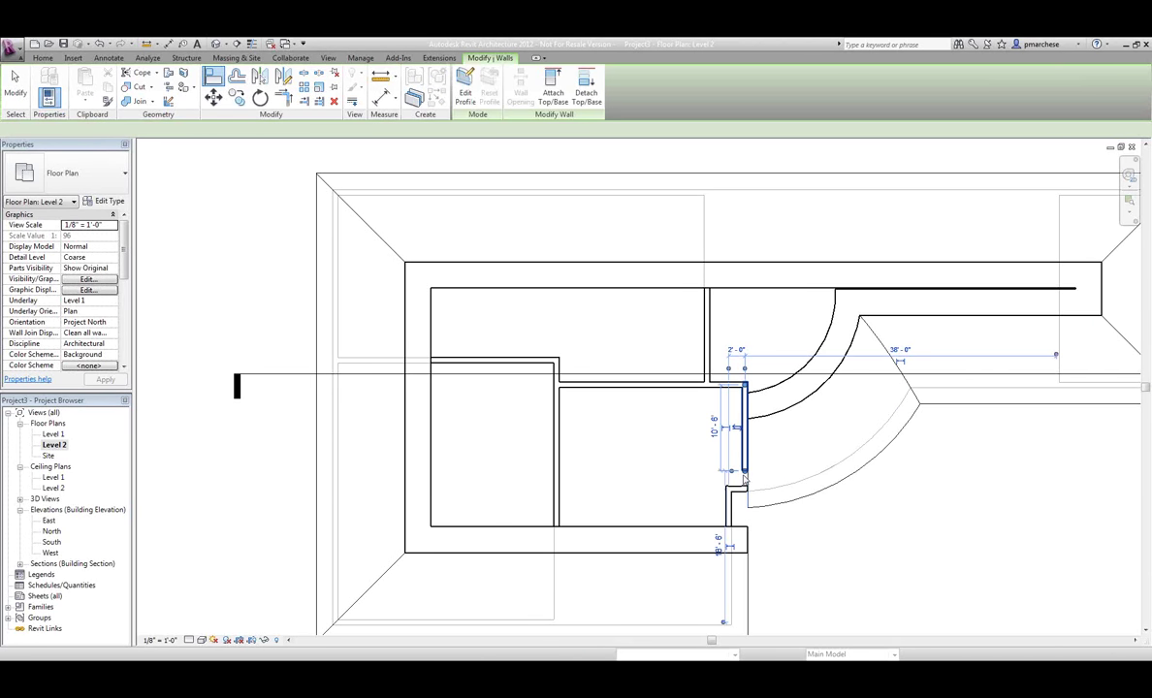
left_click_drag(745, 473, 745, 489)
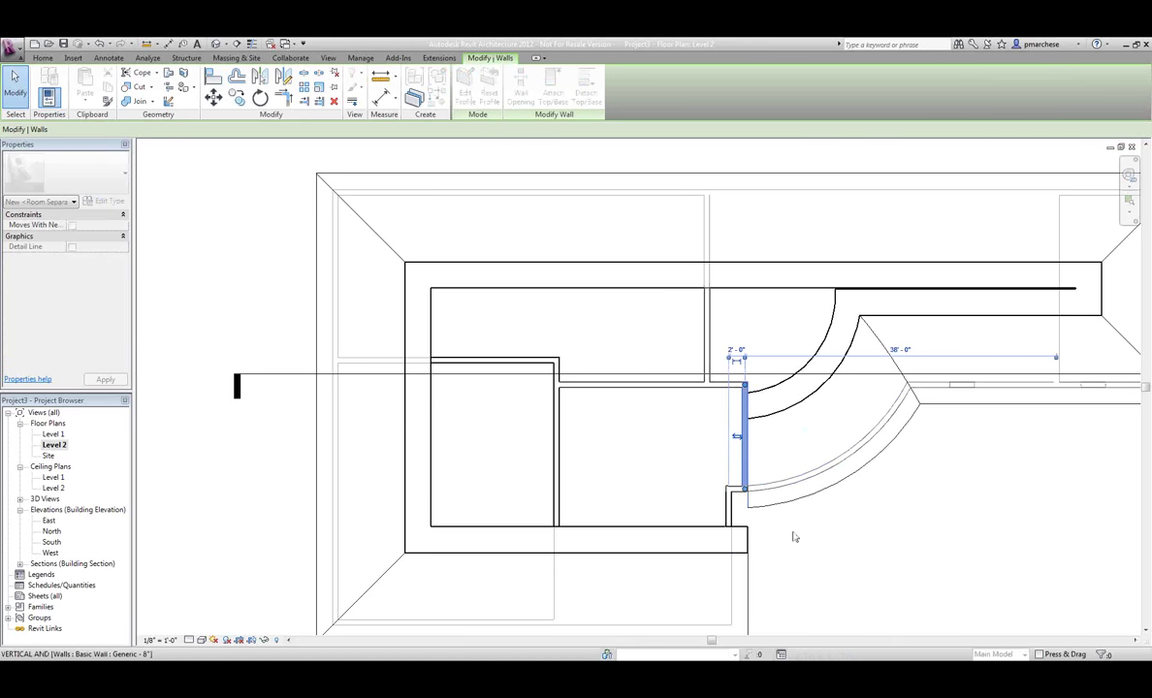
left_click(795, 536)
left_click(1133, 148)
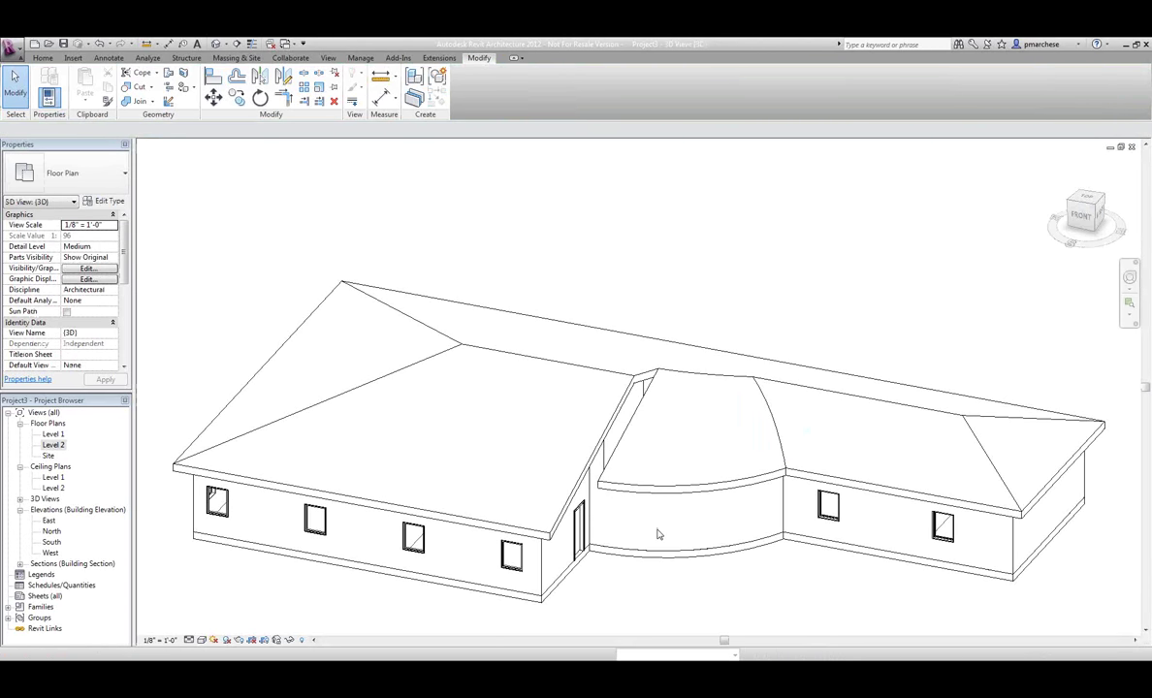
- Stretch the upper wall's north end farther under the roof in the 3D view to close the remaining gap
left_click(640, 390)
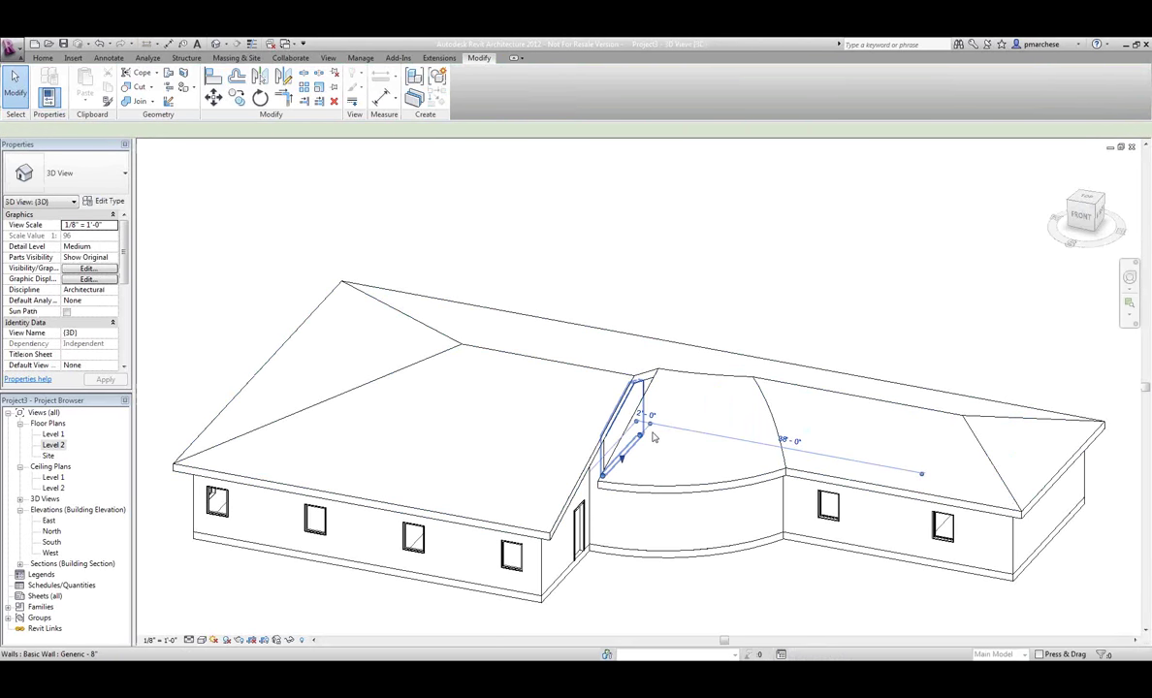
left_click(653, 438)
mouse_move(650, 437)
left_mouse_down()
mouse_move(640, 442)
mouse_move(657, 415)
left_mouse_up()
left_click(636, 611)
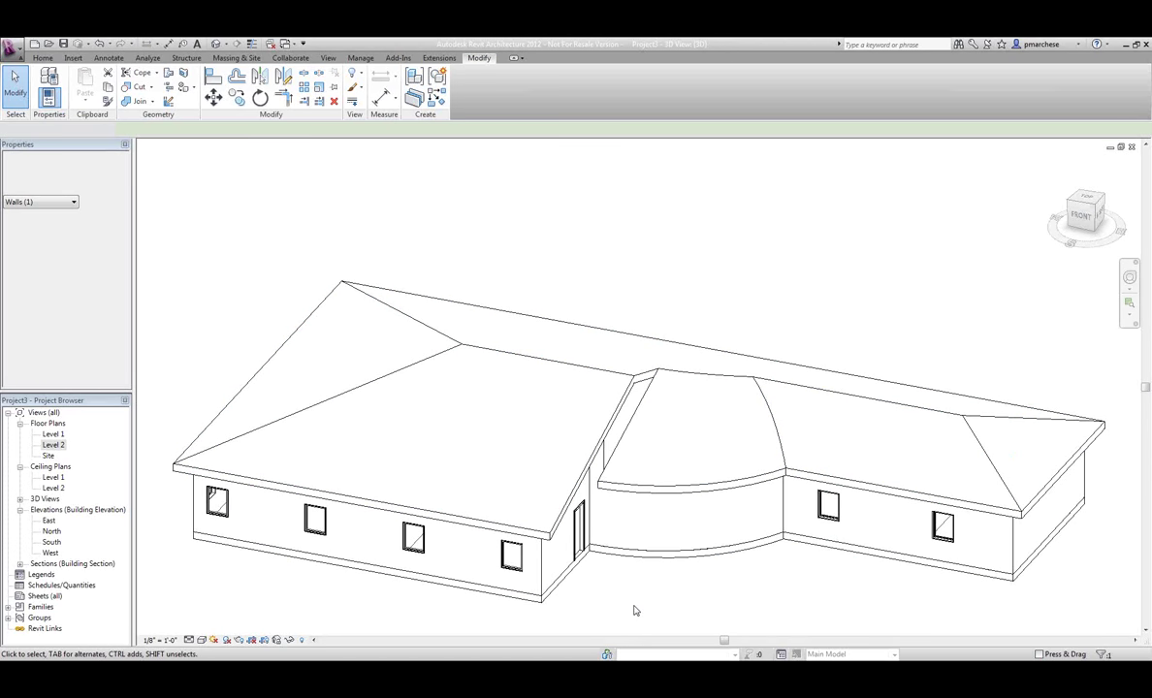
- Start a gbXML export of the project and enable the Areas and Volumes setting for room volume computation
scroll(653, 529, "down", 2)
left_click(12, 46)
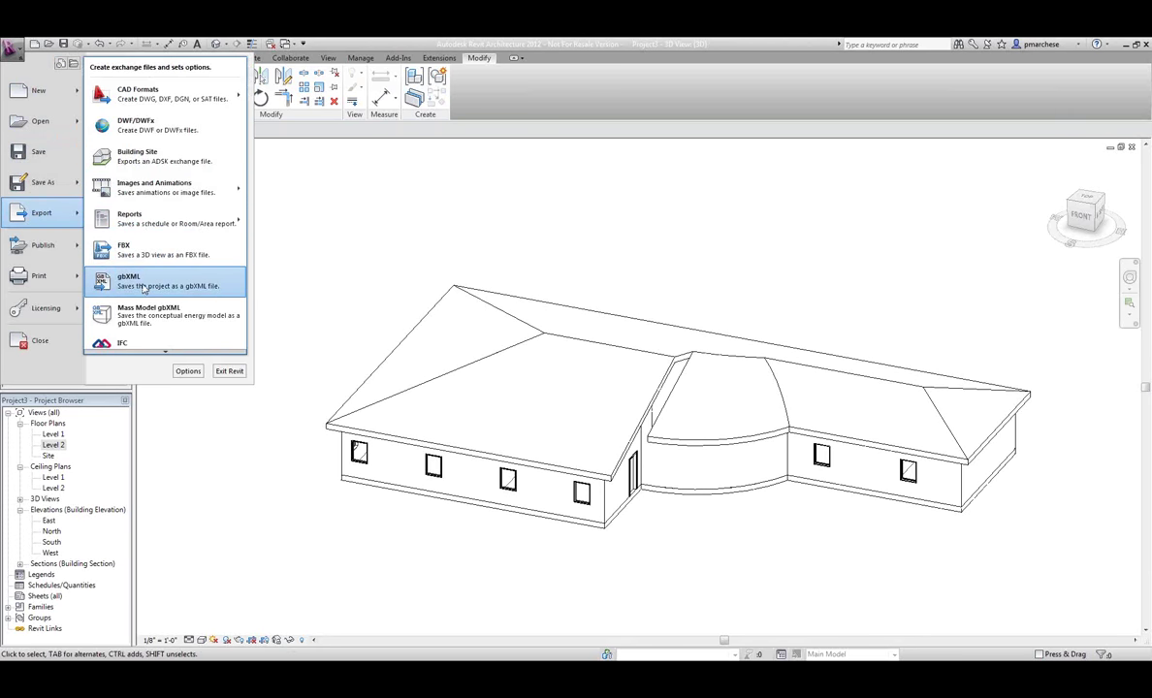
left_click(135, 283)
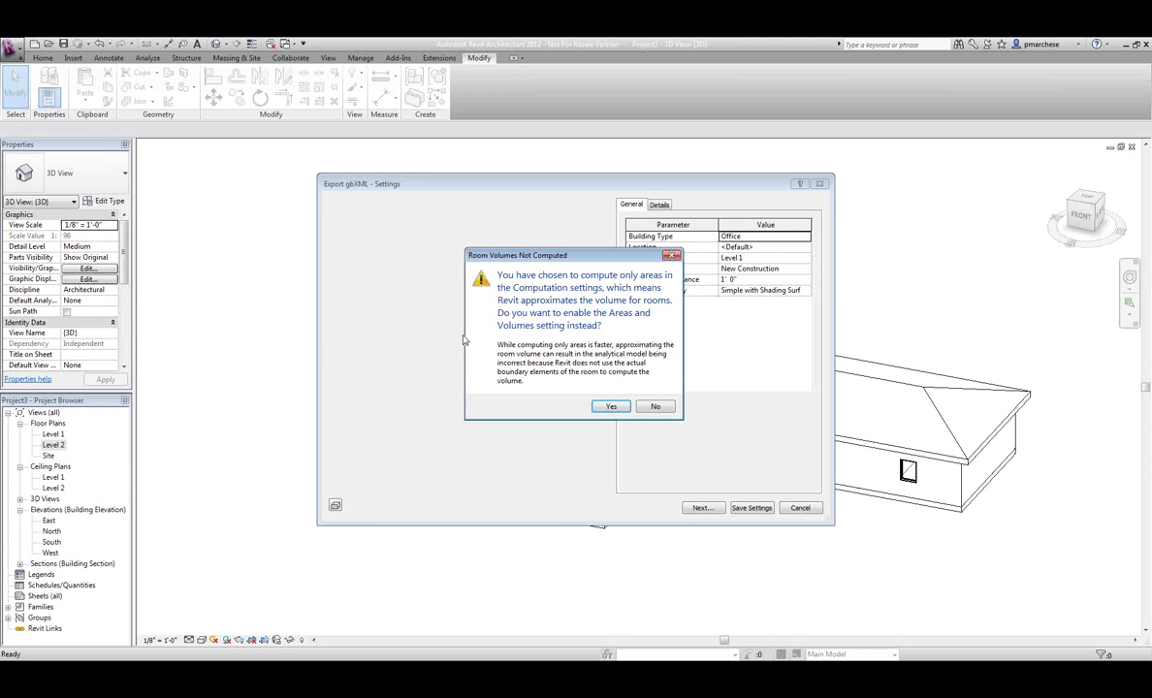
left_click(611, 406)
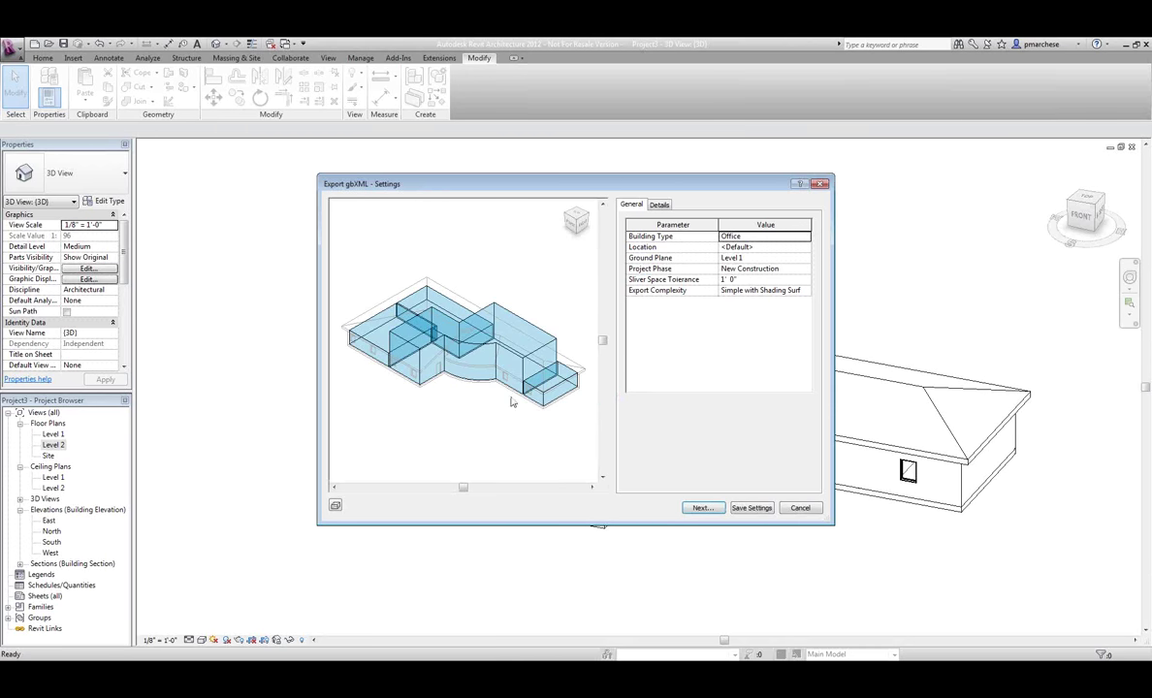
- Examine the room volumes in the gbXML export preview from several angles and leave the export without saving a file
middle_click_drag(455, 424, 567, 393, "shift")
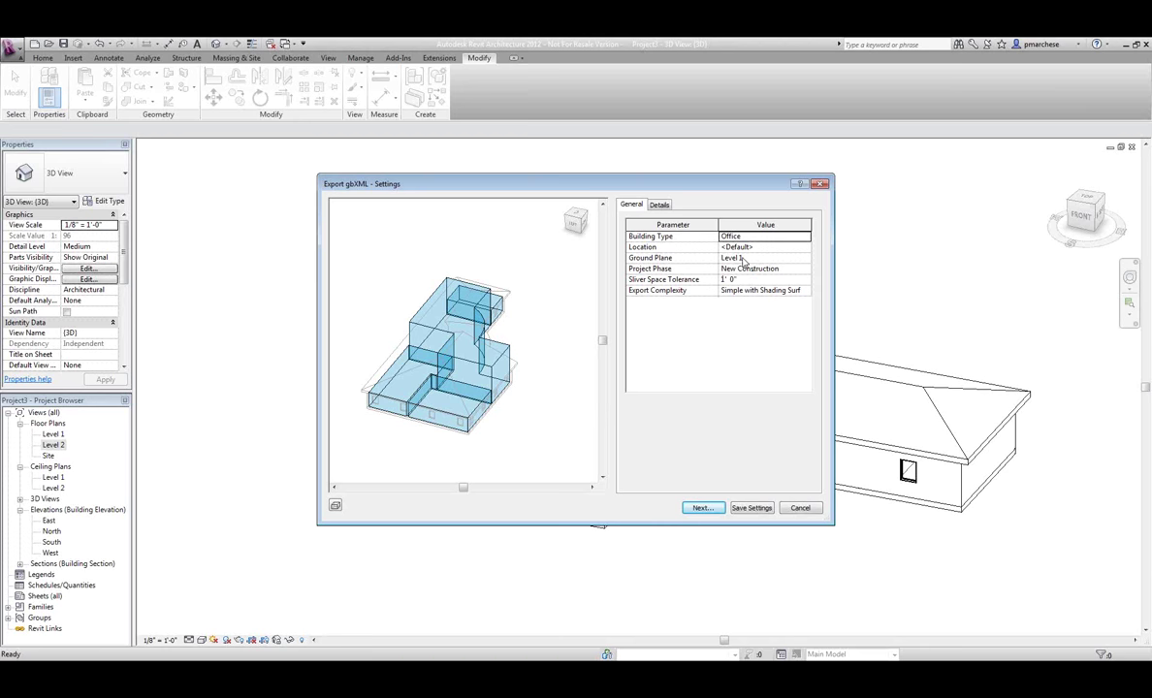
middle_click_drag(399, 404, 260, 405, "shift")
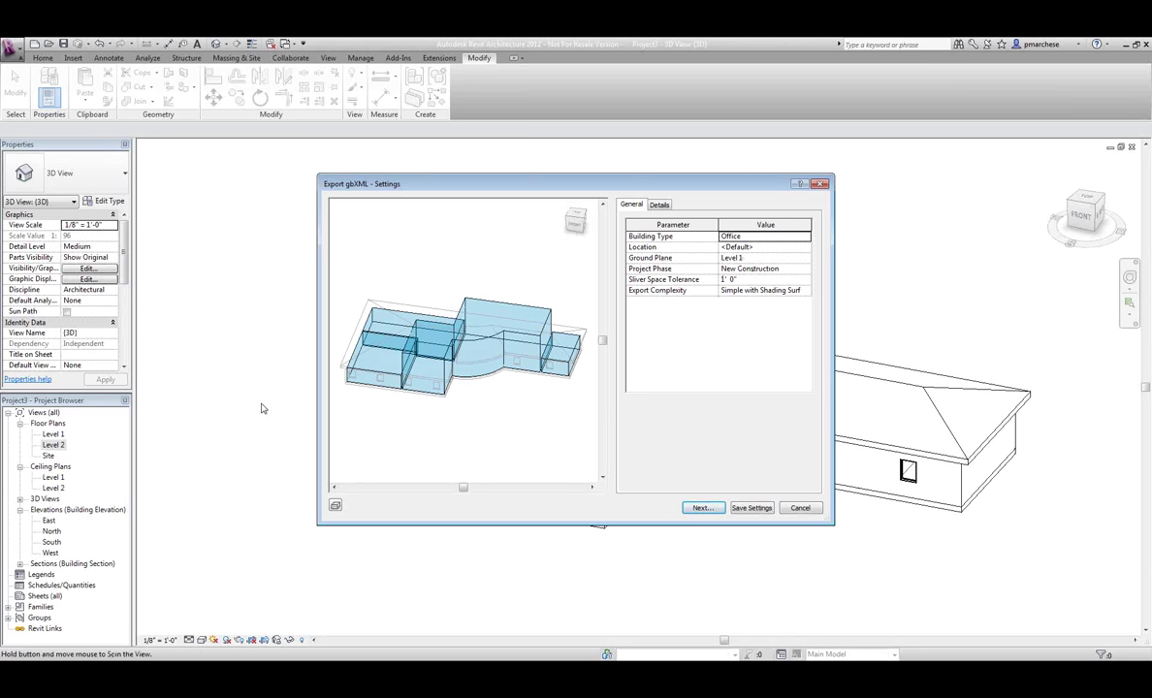
left_click(704, 510)
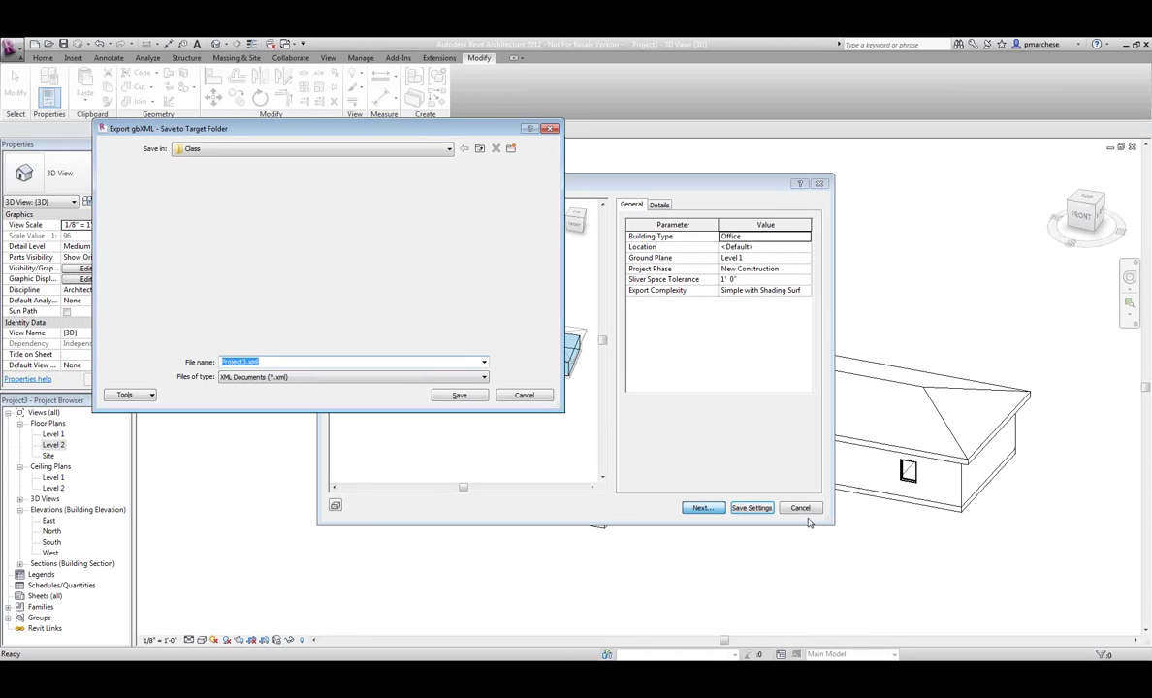
key("Escape")
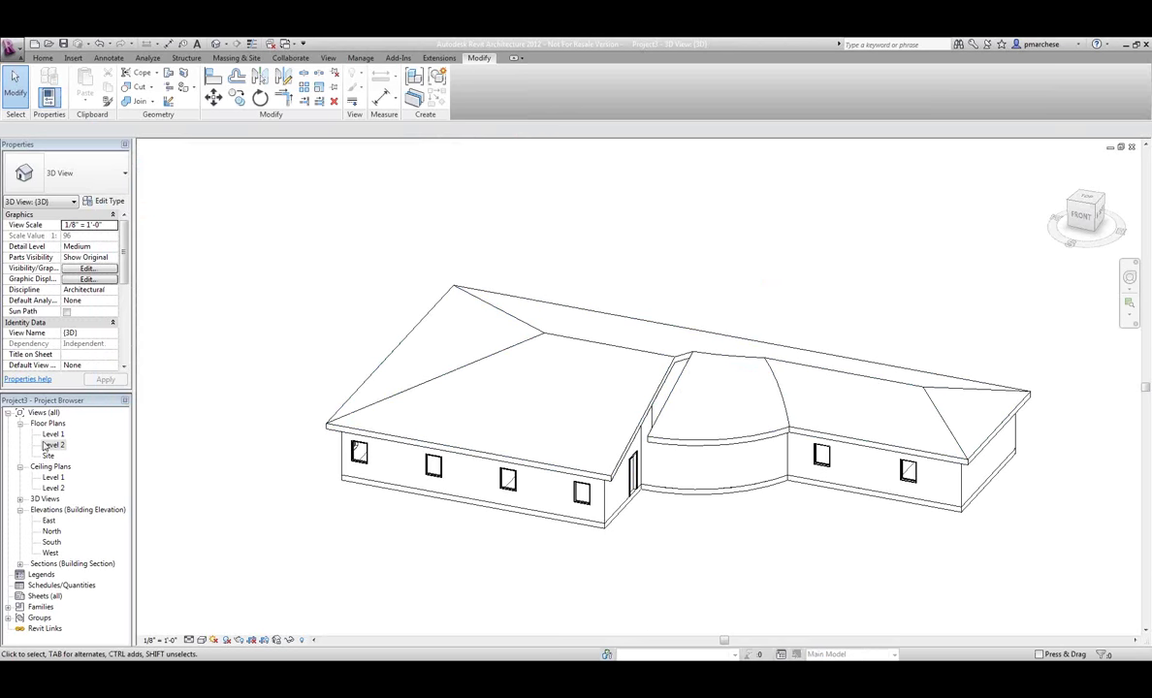
- Look over the Level 2 floor plan and check the extent of Room 2 in the Level 1 floor plan
left_click(47, 445)
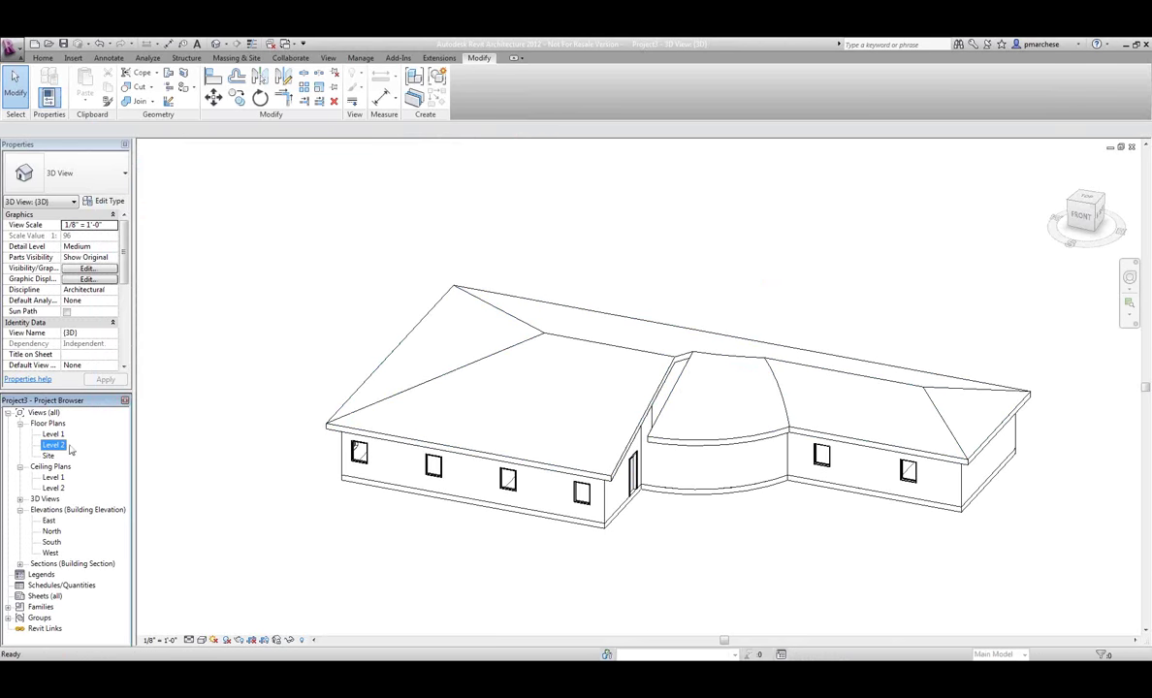
left_click(424, 389)
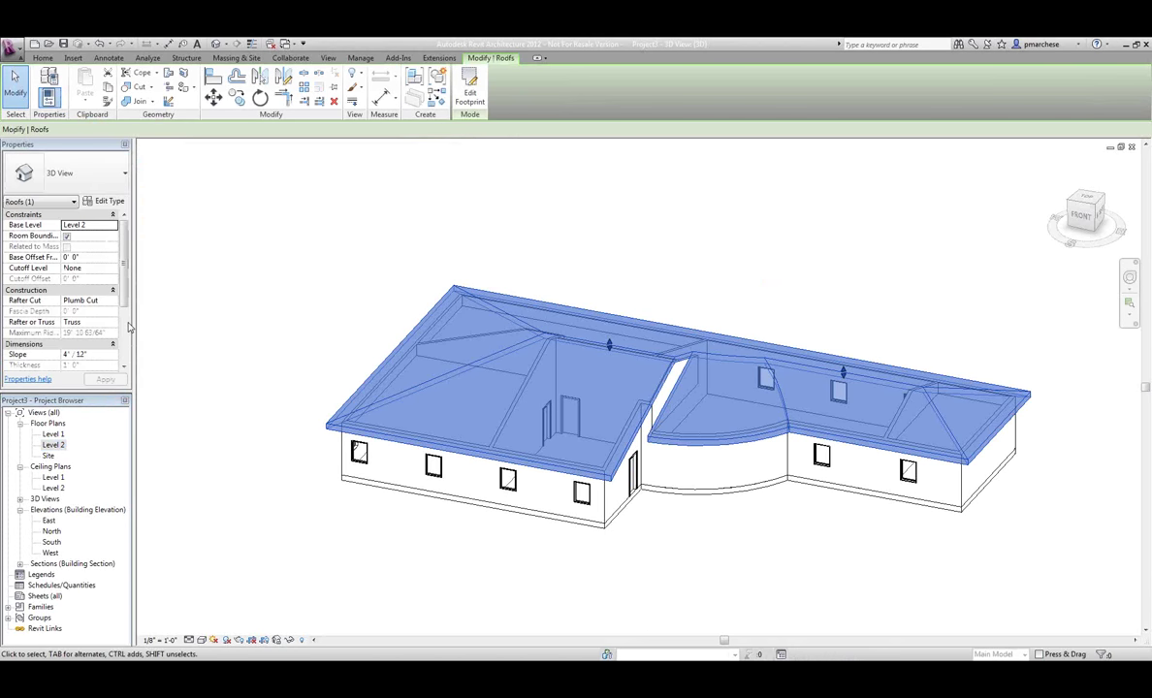
left_click(273, 453)
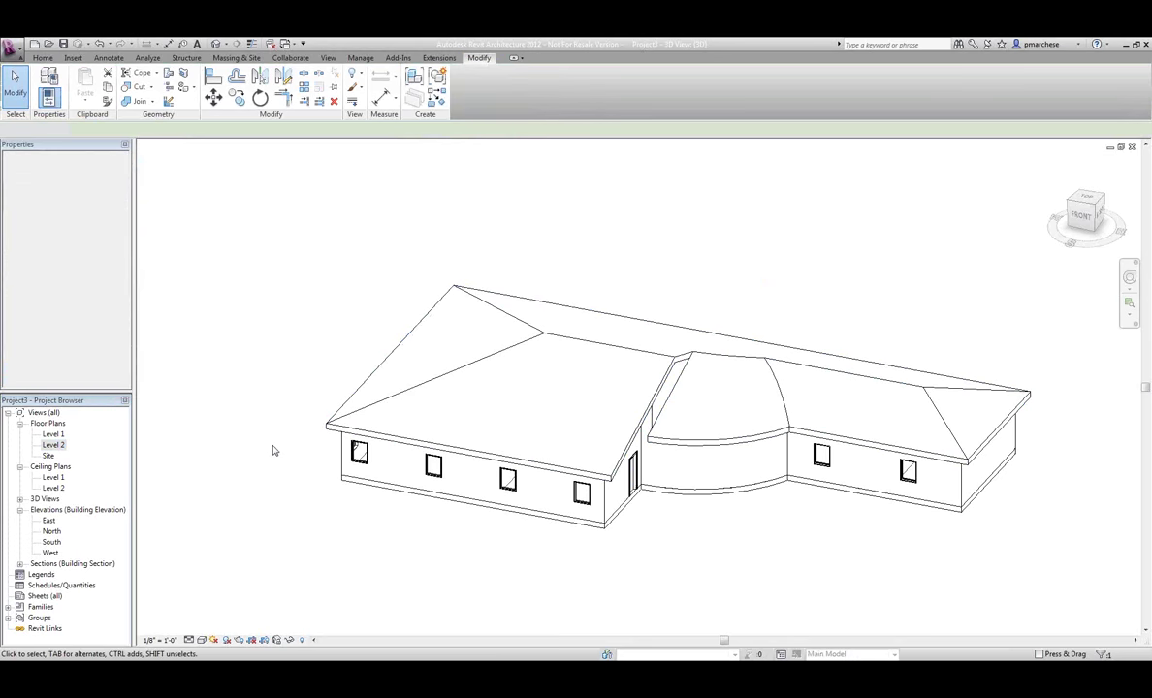
double_click(53, 446)
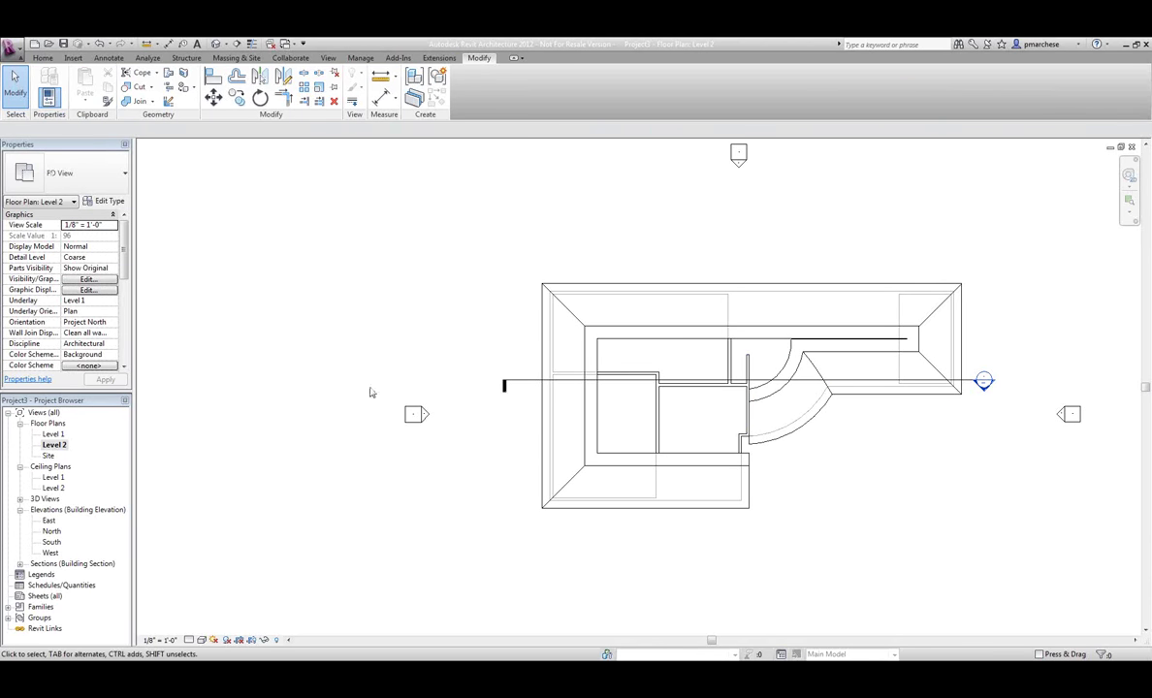
double_click(53, 434)
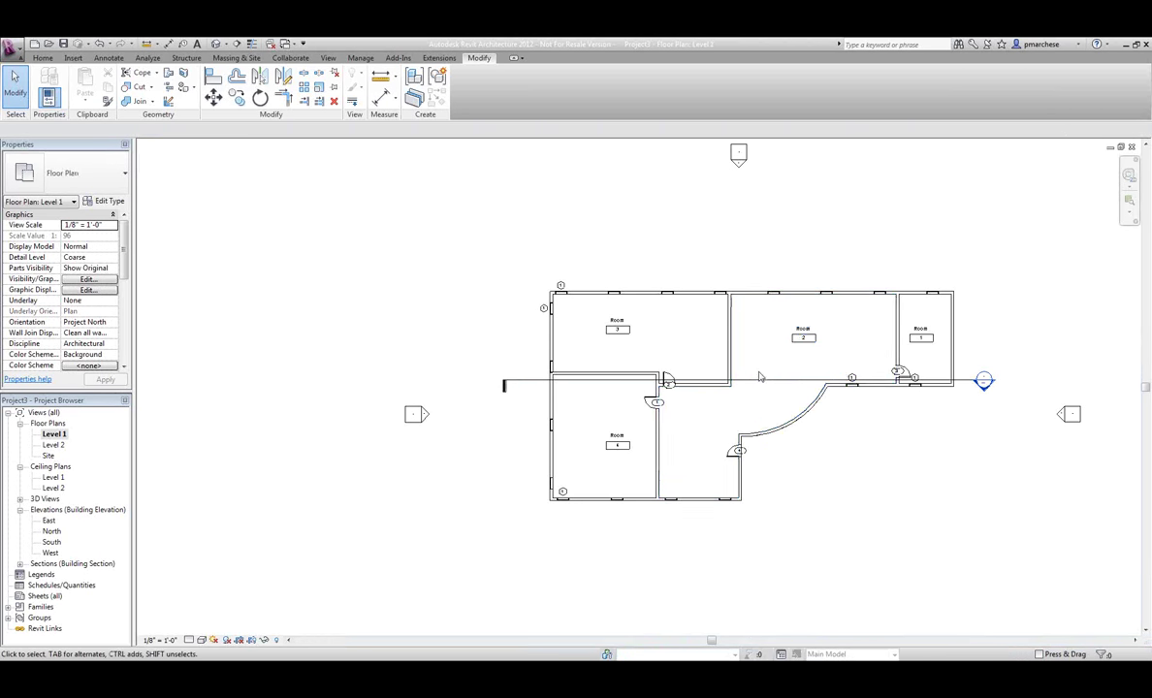
left_click(763, 378)
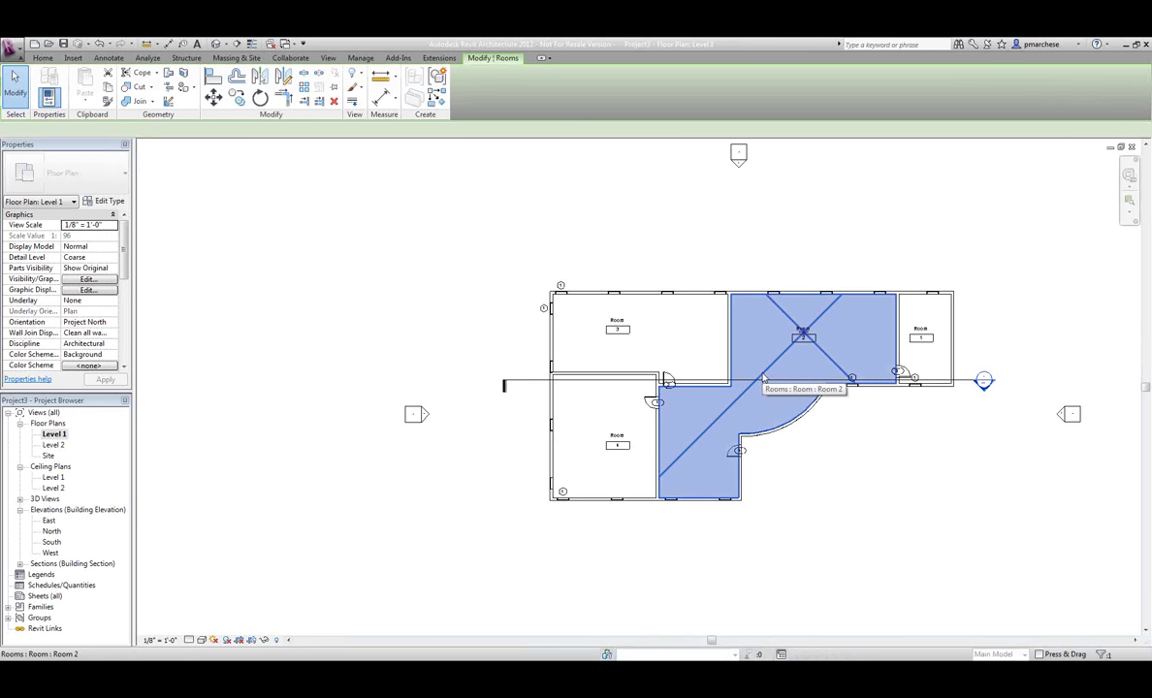
left_click(482, 246)
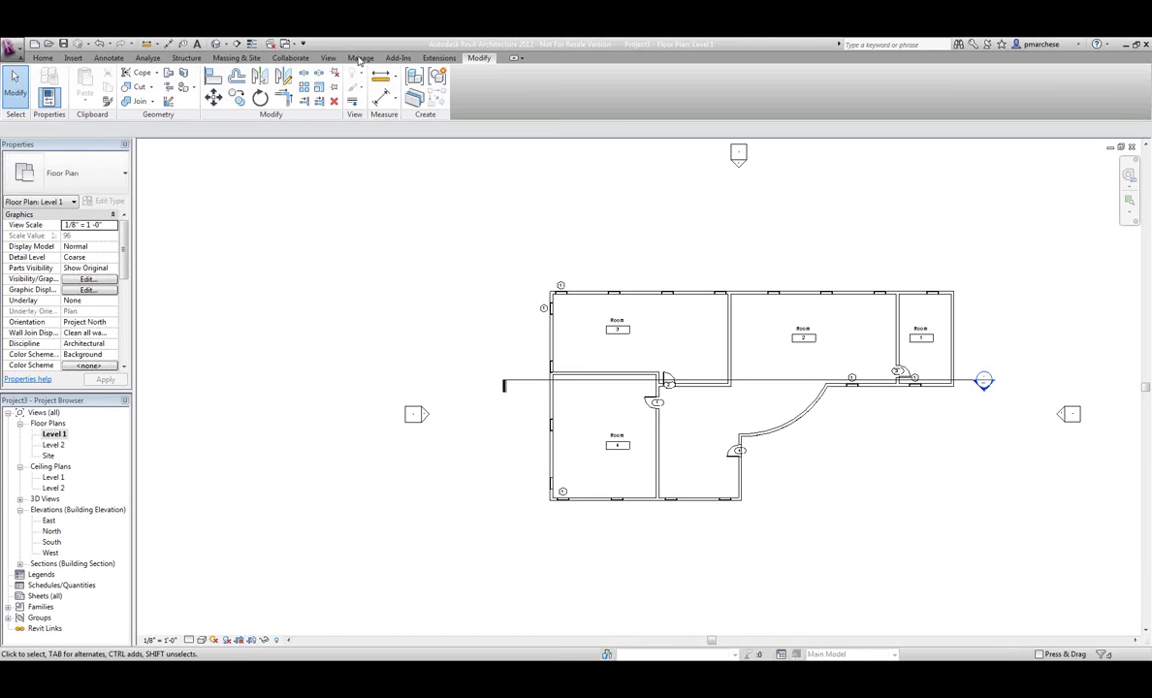
- Review the project's Area and Volume Computations settings and accept them
left_click(327, 58)
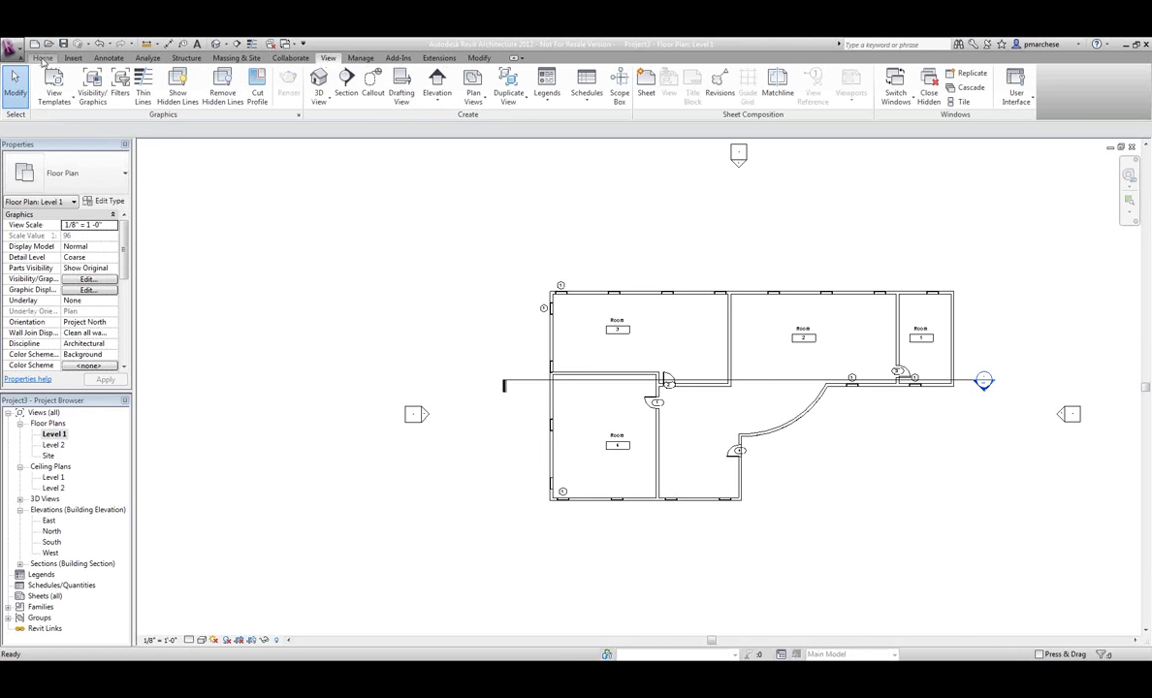
left_click(43, 58)
left_click(766, 114)
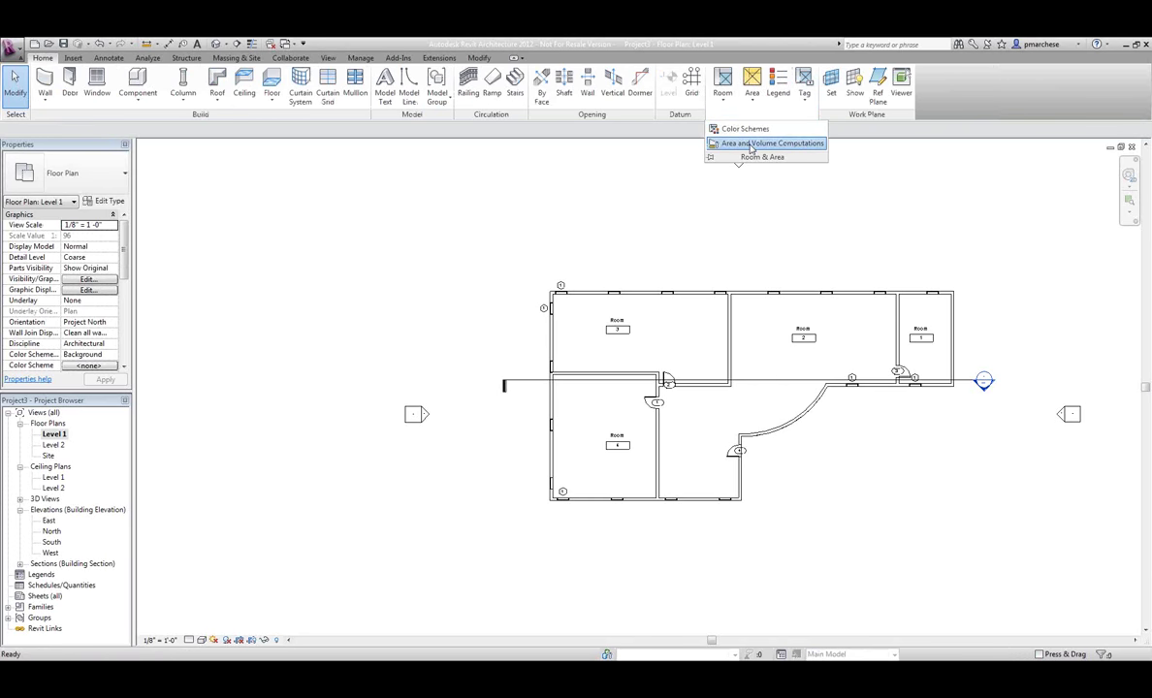
left_click(768, 142)
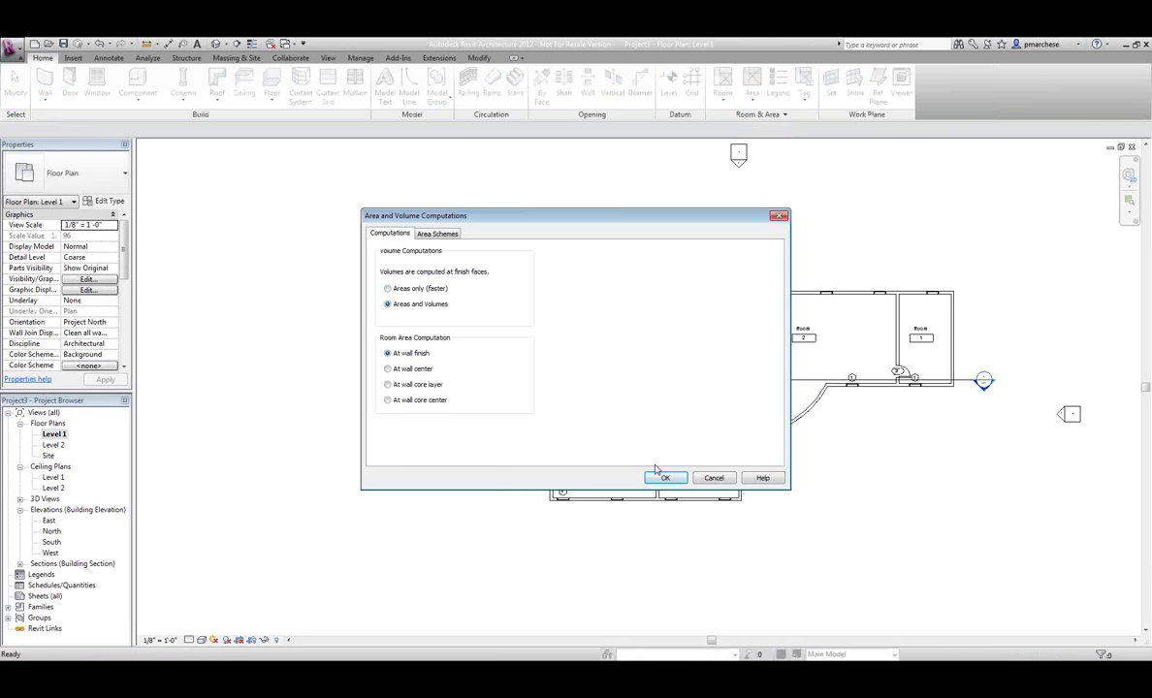
left_click(666, 478)
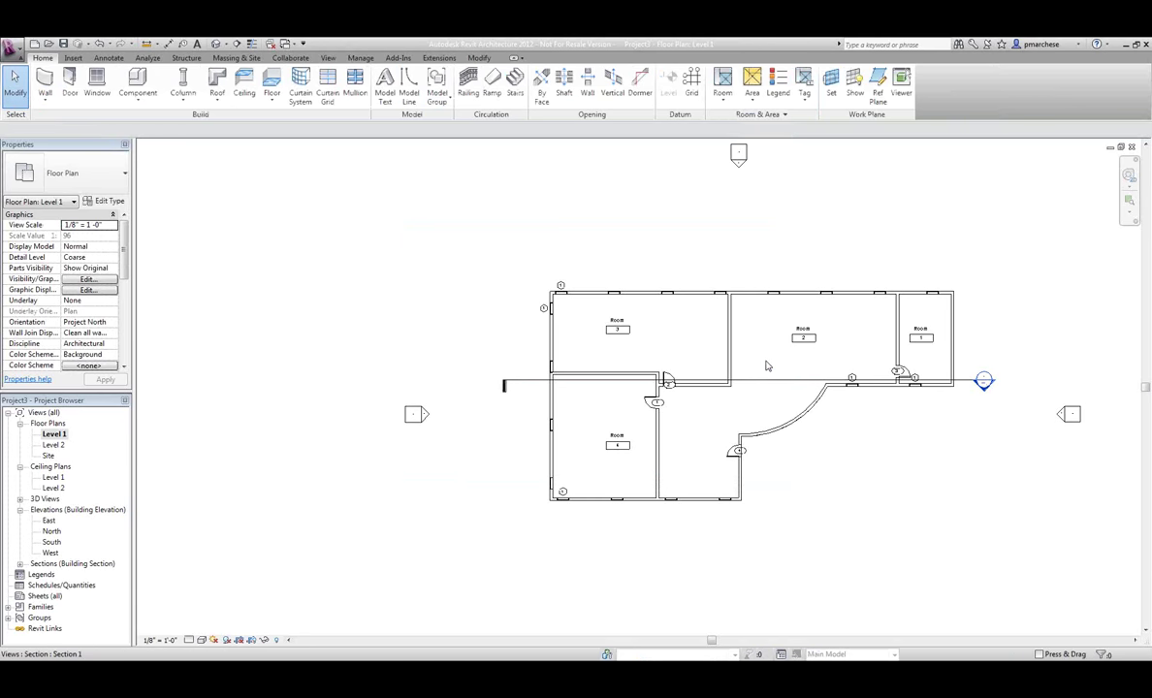
- Open the building section from the Level 1 plan and compare Room 2's vertical extent with the roof above it
left_click(775, 370)
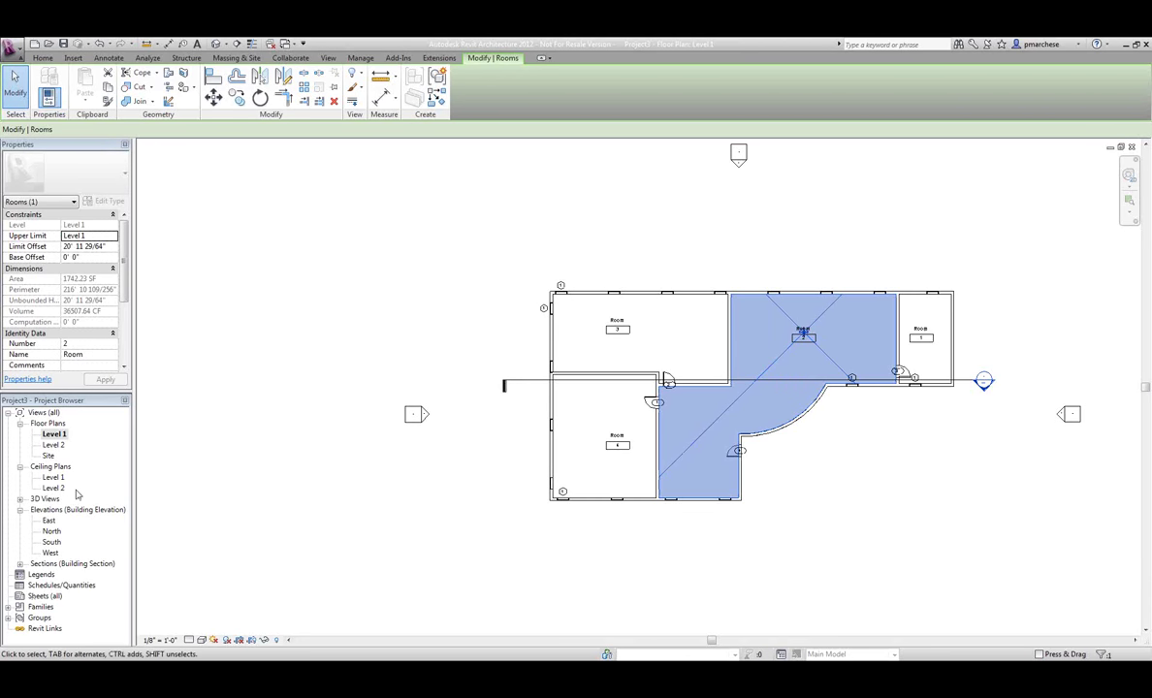
double_click(984, 381)
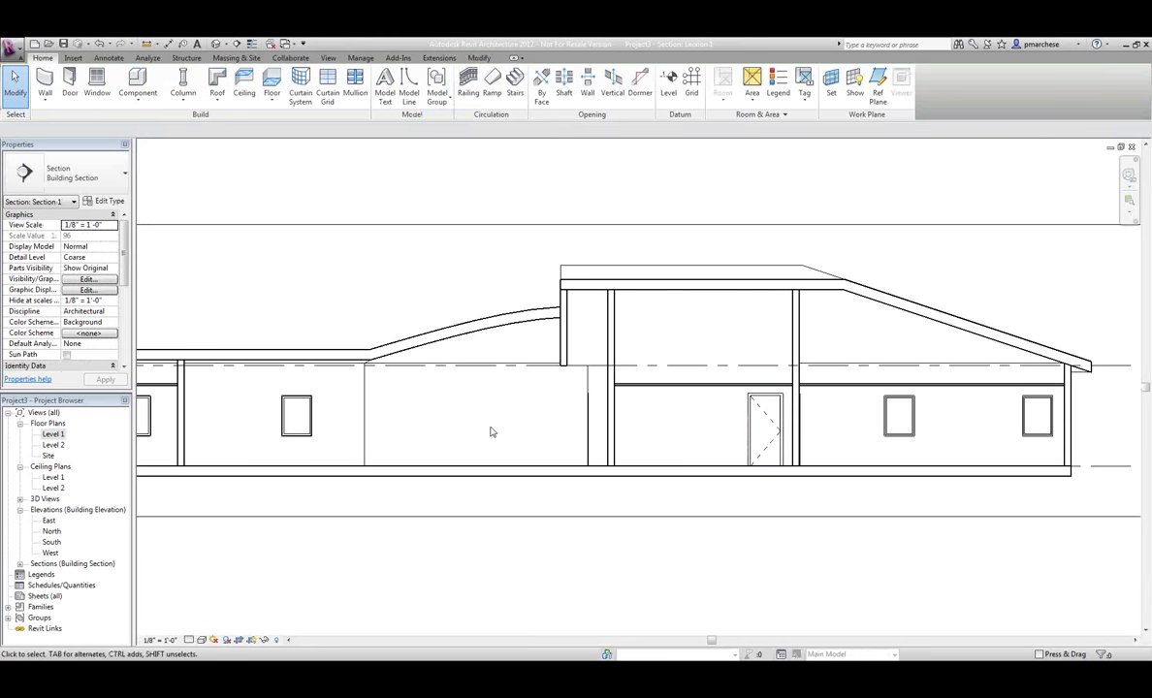
left_click(418, 469)
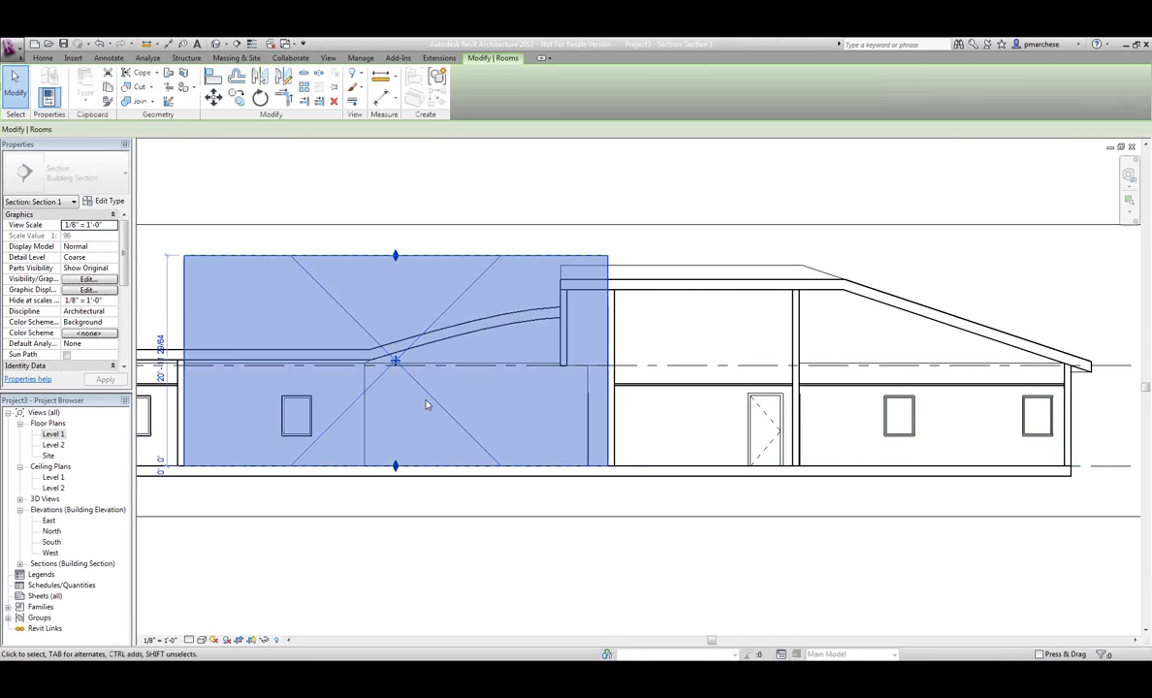
middle_click_drag(529, 368, 722, 340)
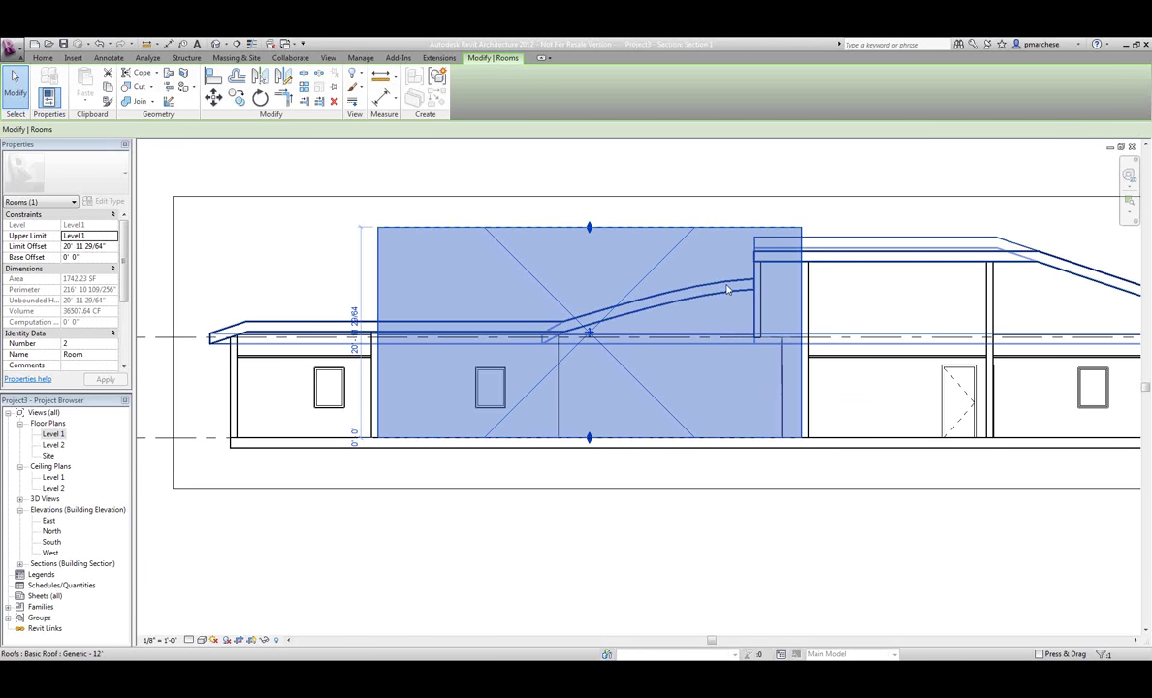
left_click(756, 276)
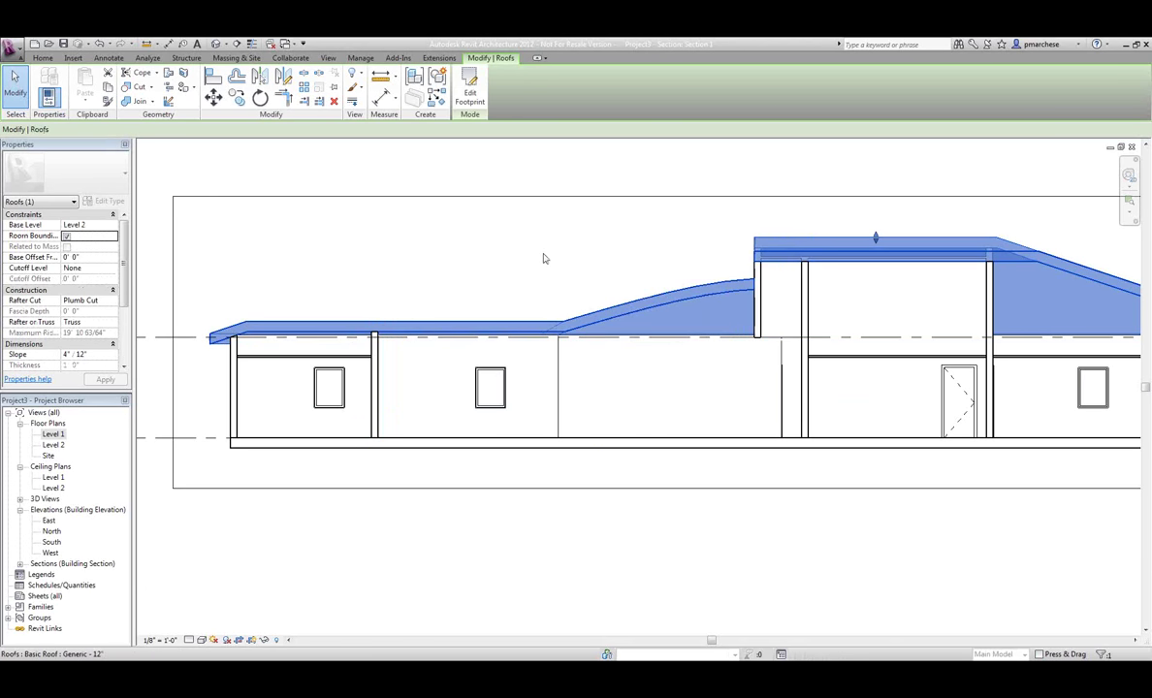
left_click(543, 257)
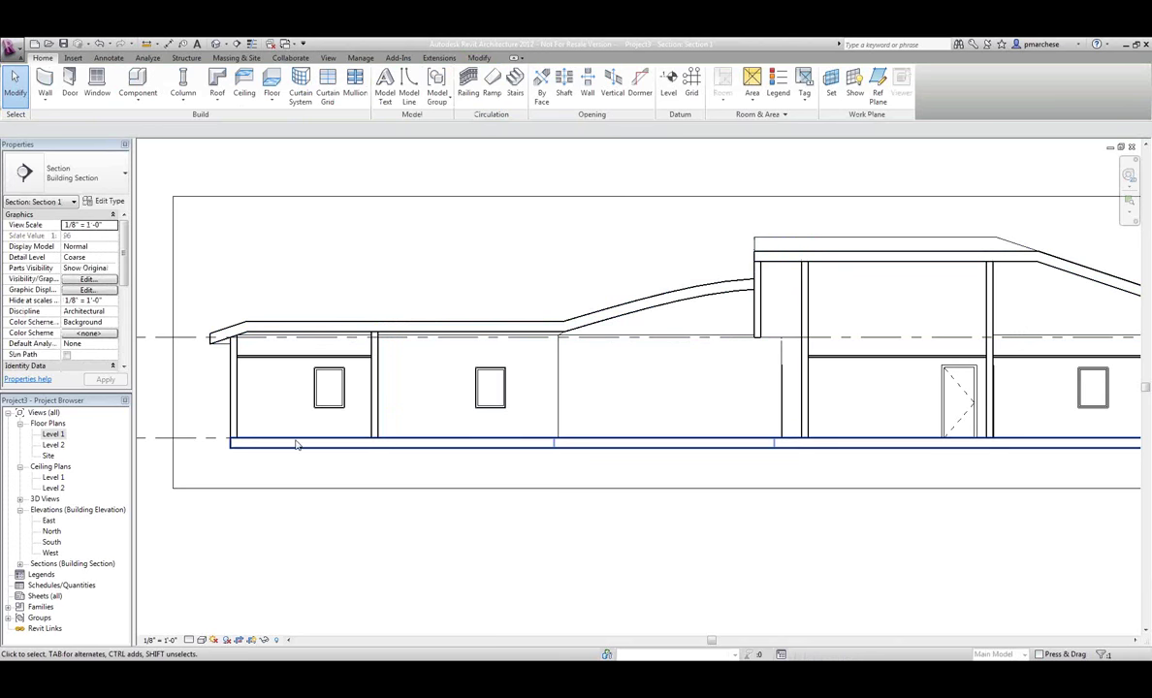
- Set Level 1's computation height to 2' in the building section
left_click(212, 442)
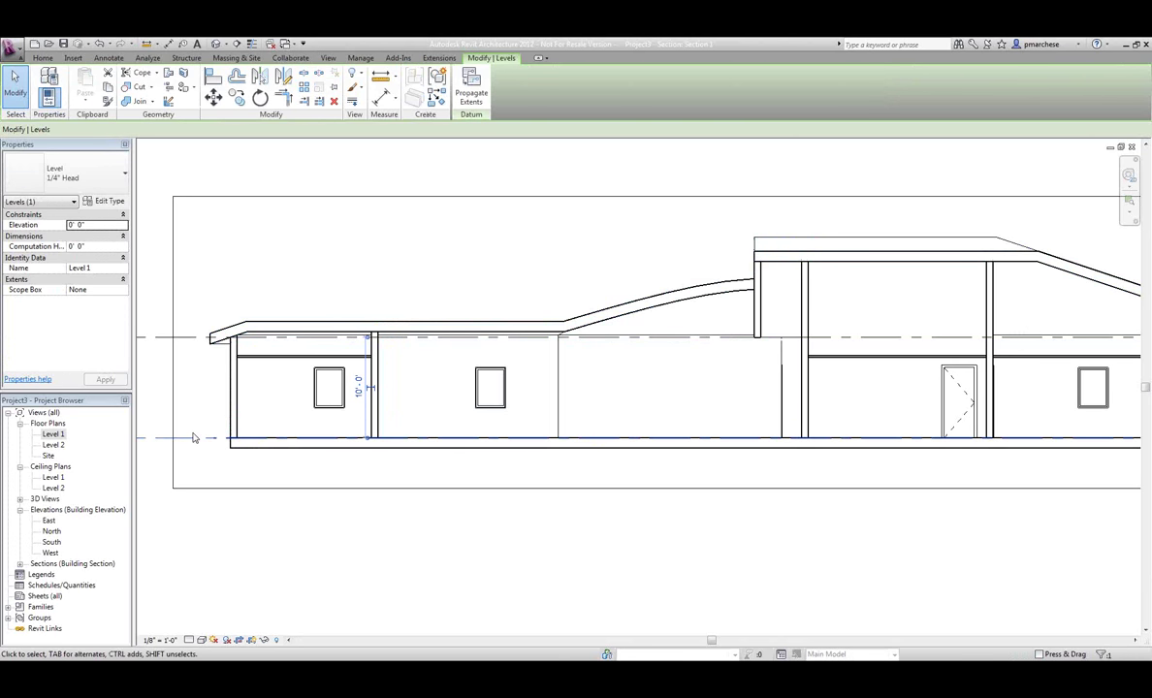
left_click(110, 246)
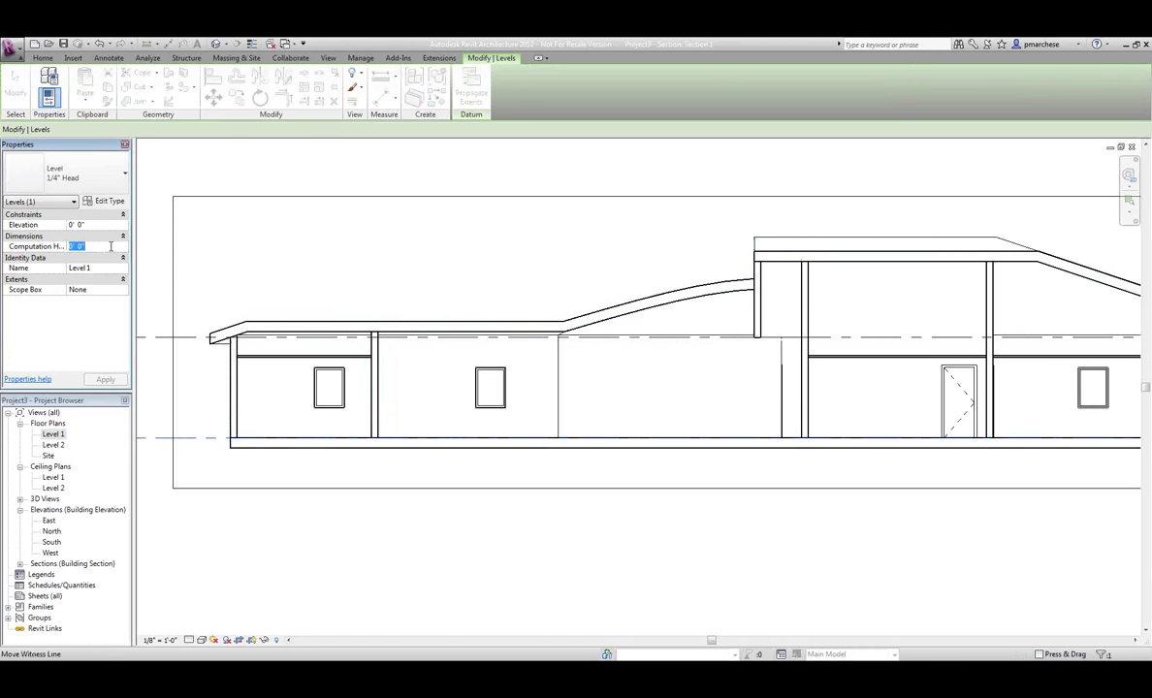
type("2")
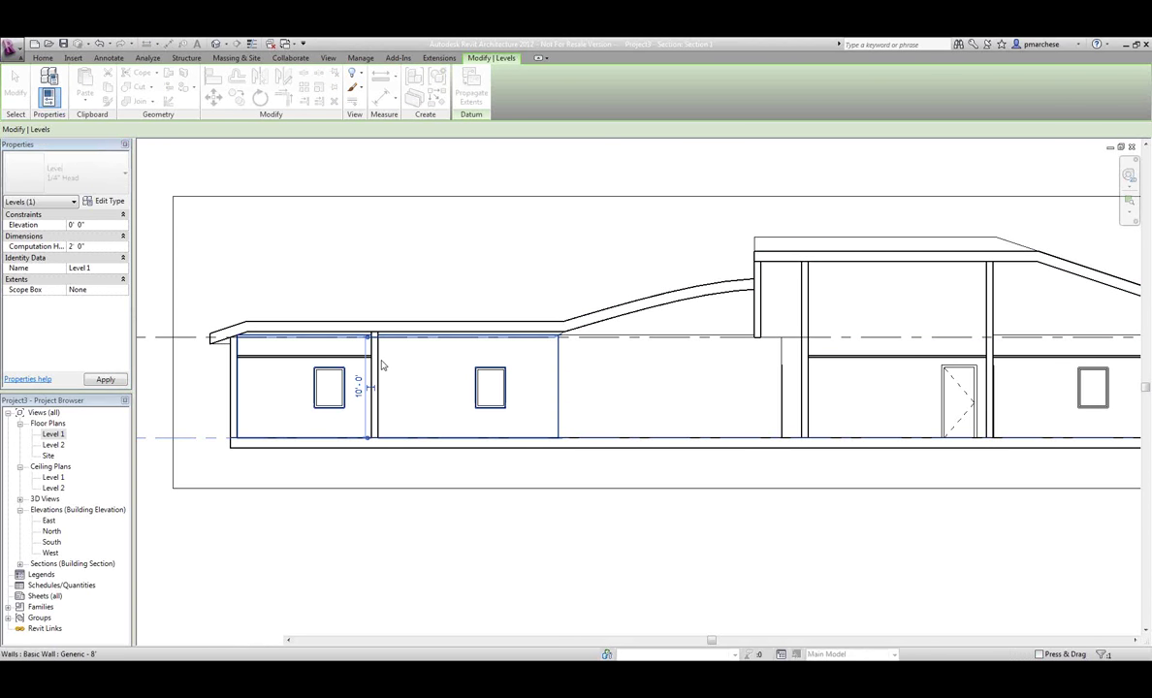
- Check Room 2's computation height in the building section and close the section view
left_click(694, 400)
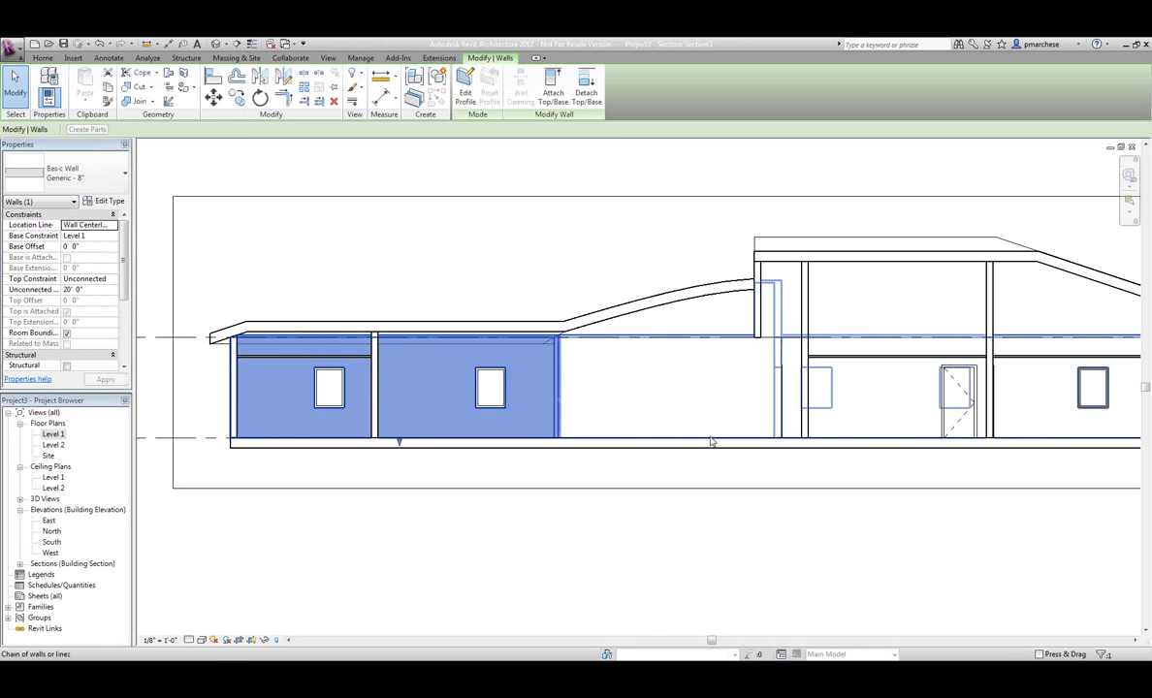
left_click(708, 438)
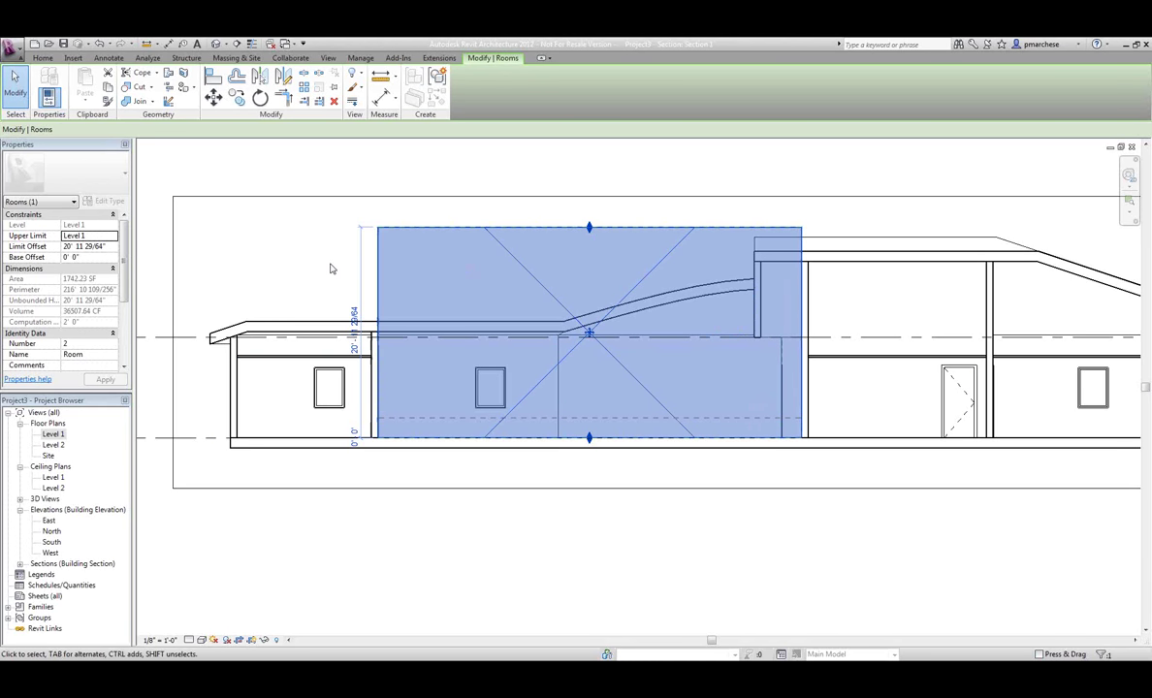
key("Escape")
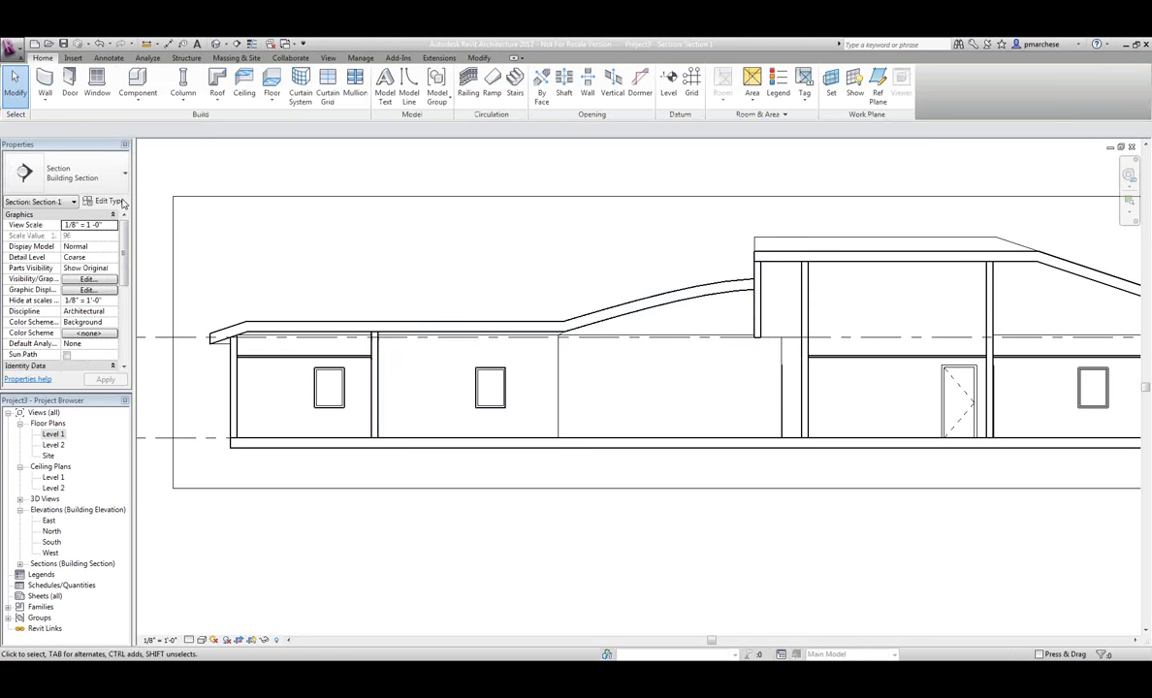
left_click(1132, 147)
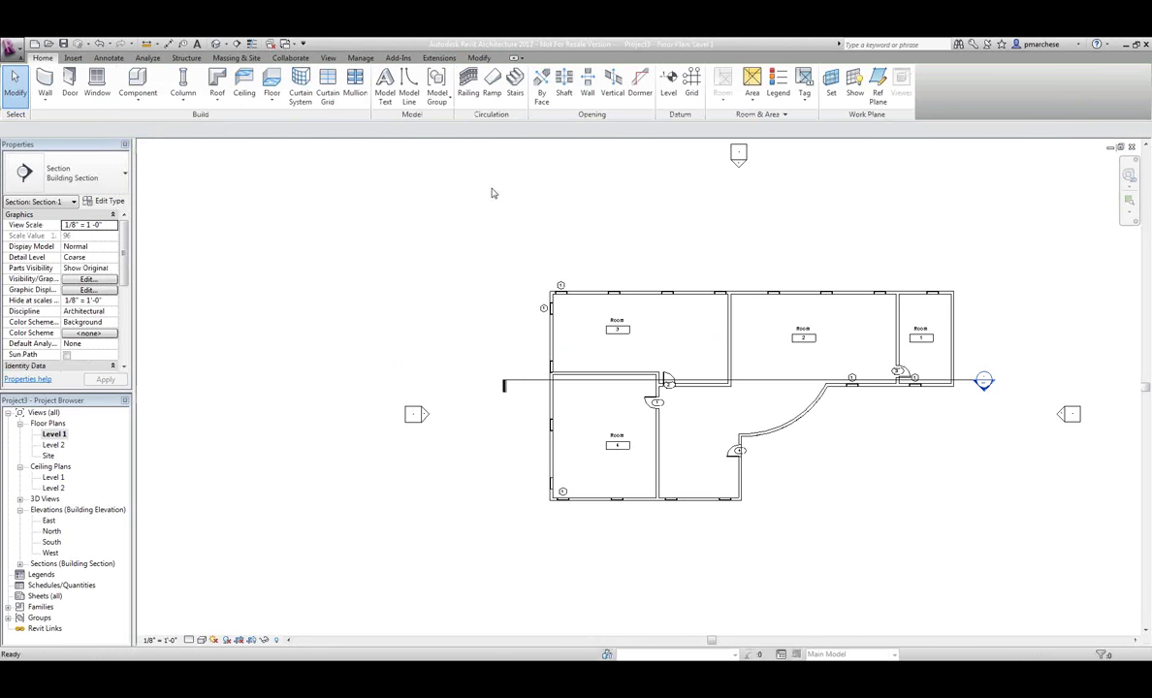
- Return to the 3D view and reopen the gbXML export settings to show the building model's room details
left_click(216, 44)
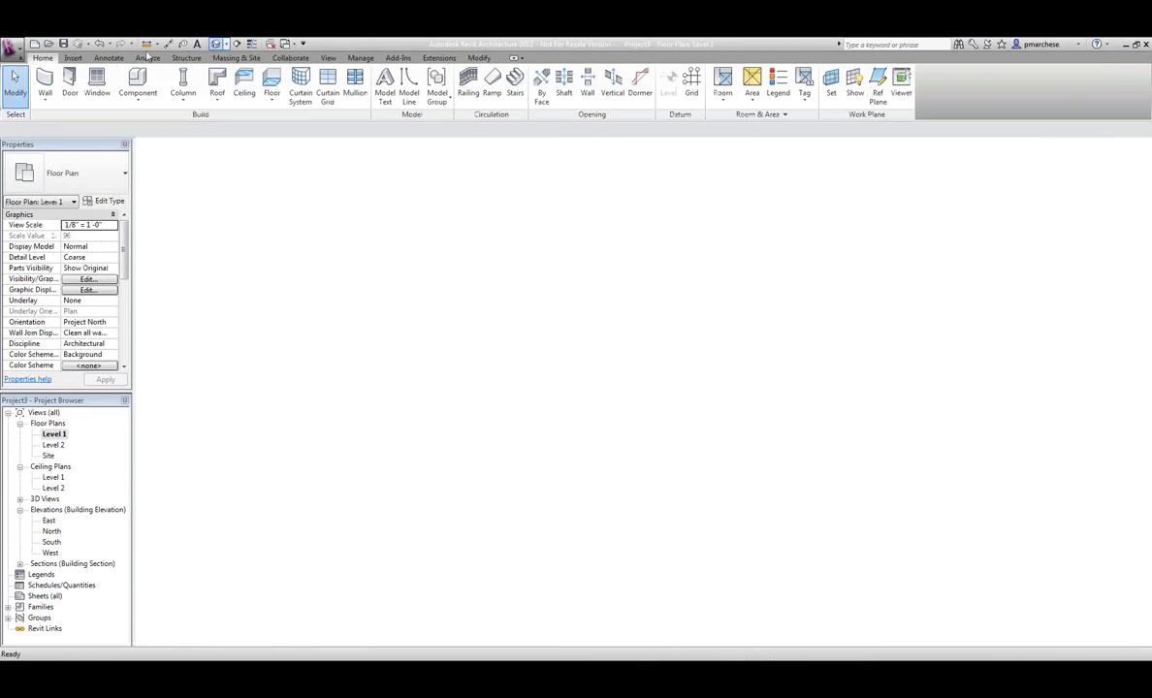
left_click(11, 47)
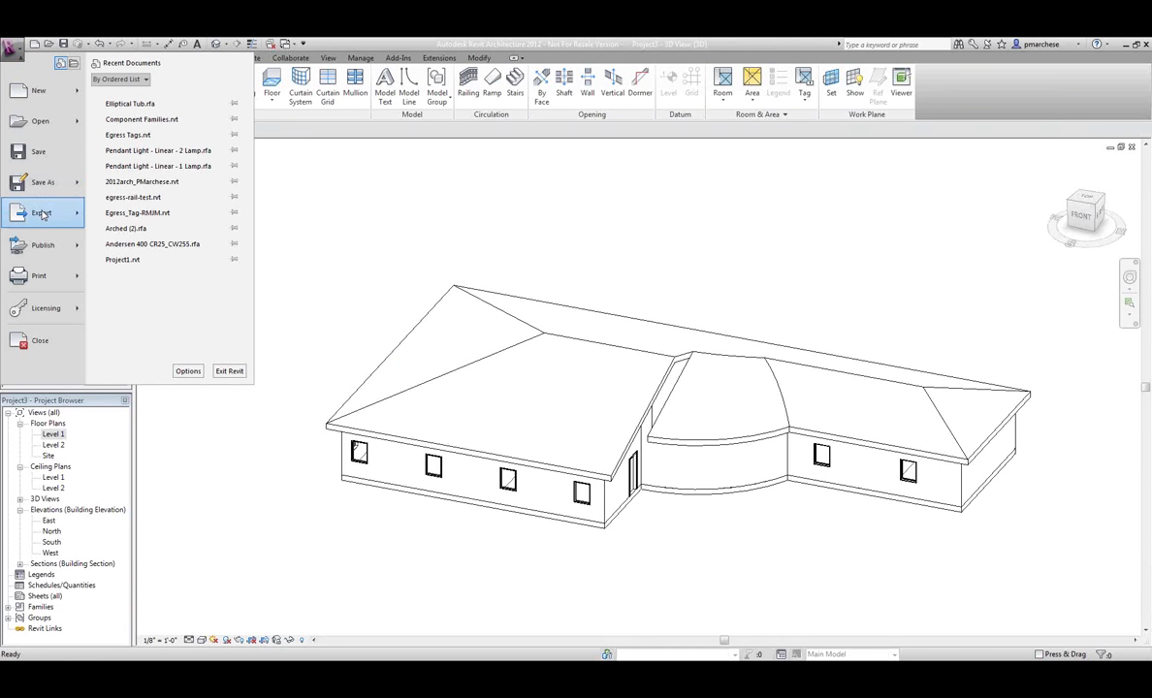
mouse_move(43, 213)
left_click(167, 283)
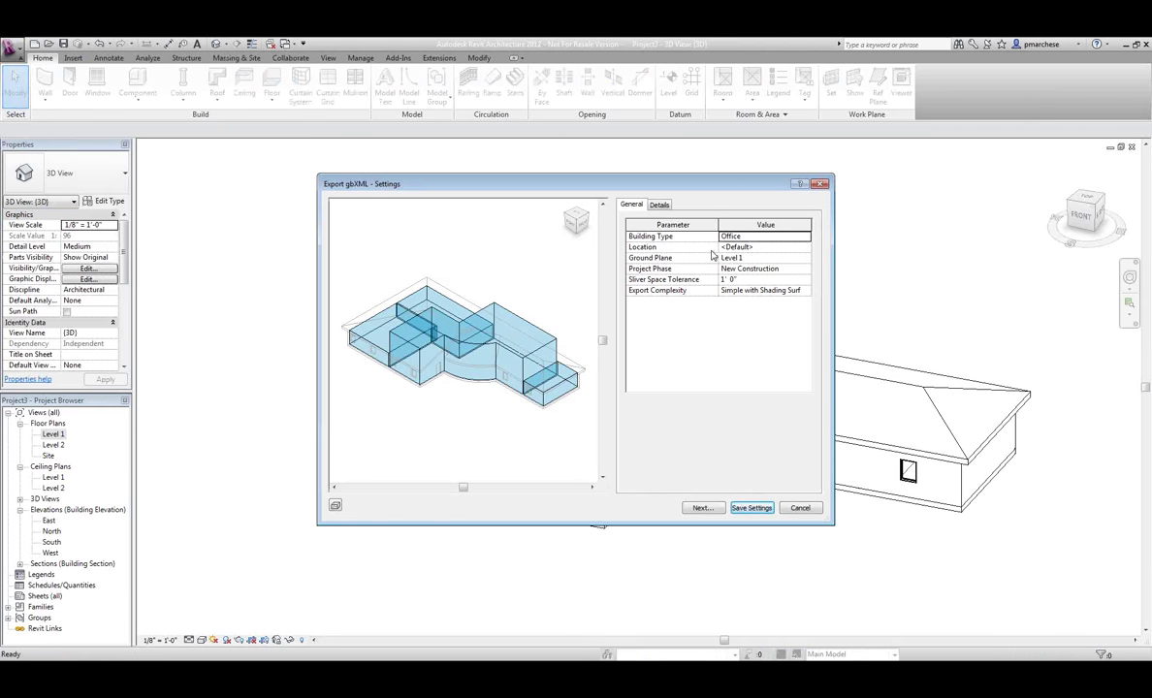
left_click(666, 206)
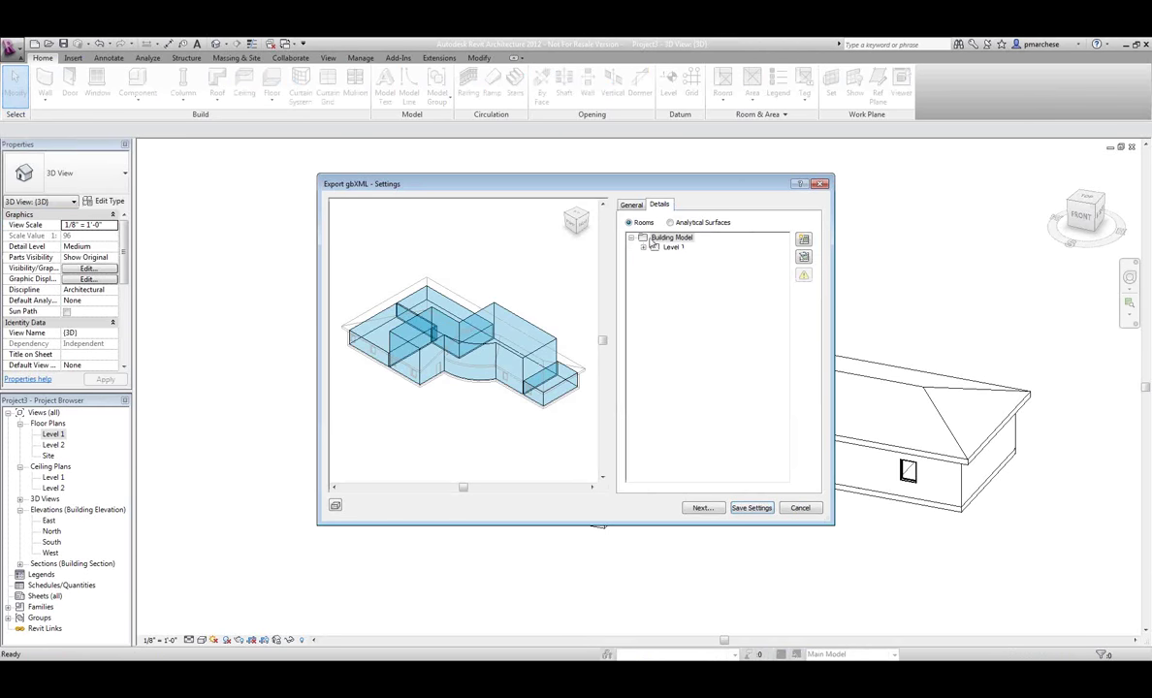
- Expand Level 1's rooms in the gbXML export details and isolate Room 4's volume in the preview
key("Down")
key("Down")
key("Down")
key("Down")
key("Down")
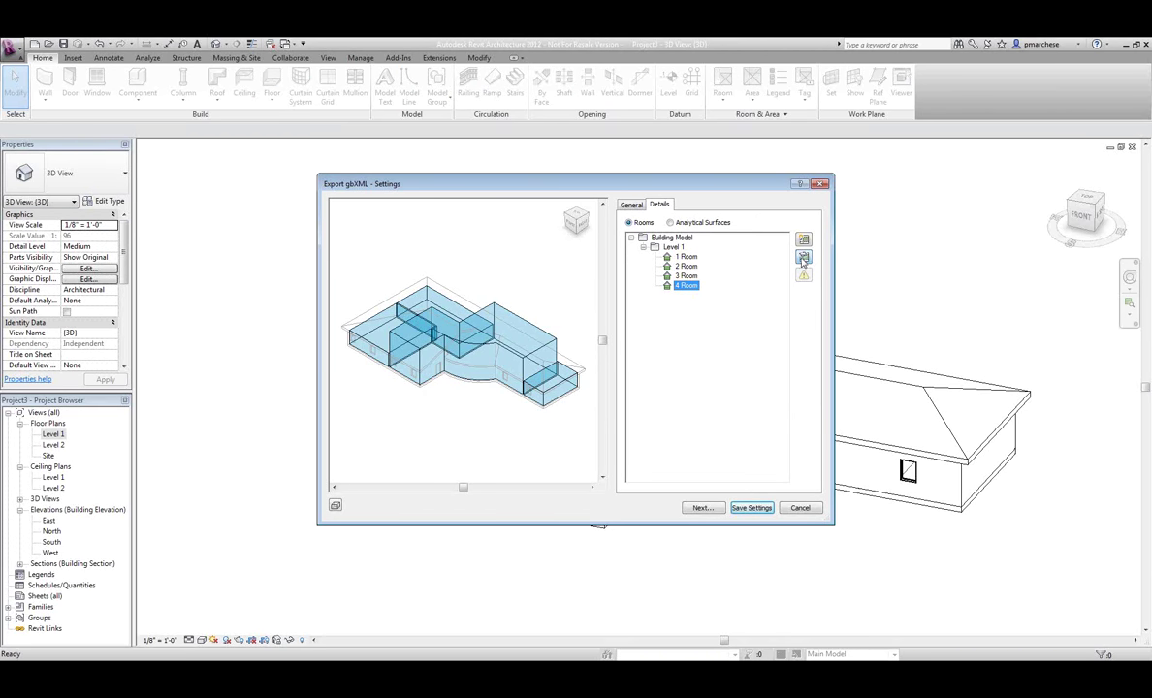
left_click(803, 260)
left_click(685, 268)
left_click(683, 288)
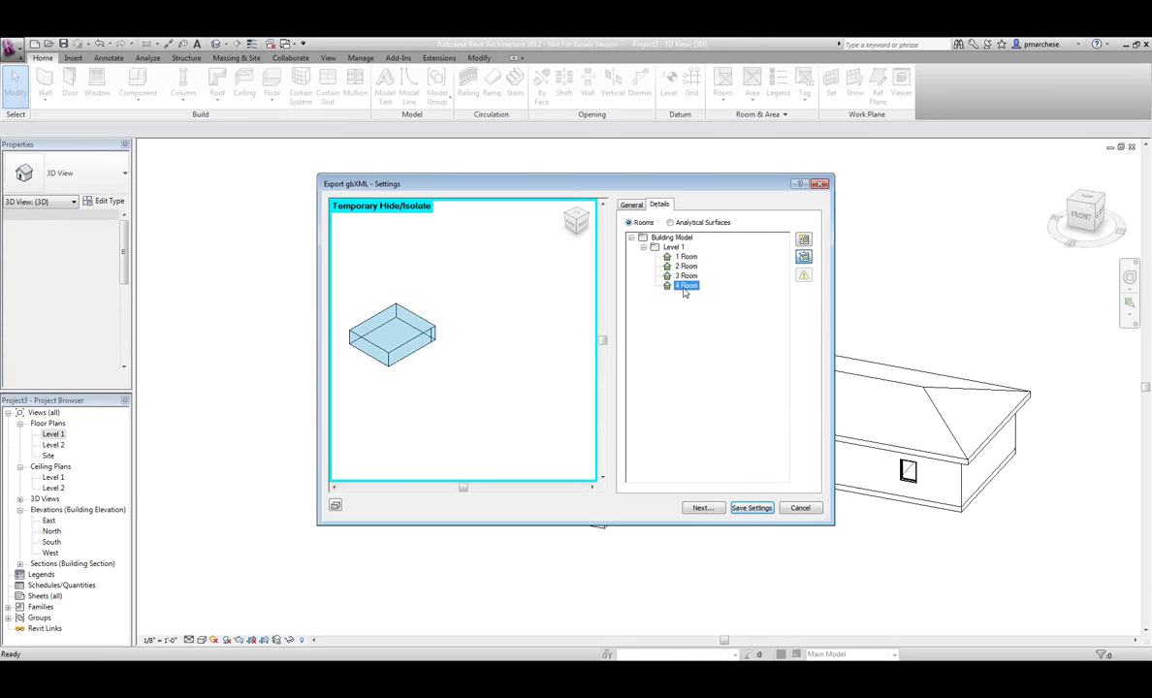
- Switch the export details to analytical surfaces and examine the surfaces of Rooms 4, 3 and 2 in the isolated preview
left_click(671, 223)
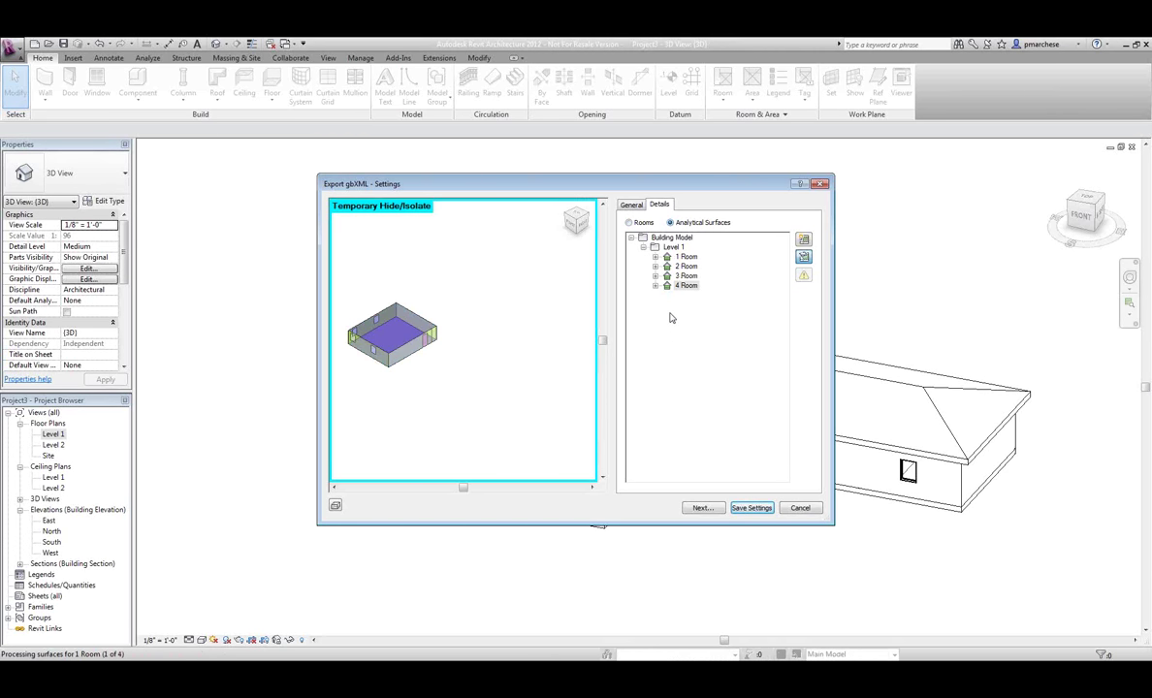
left_click(660, 288)
left_click(656, 286)
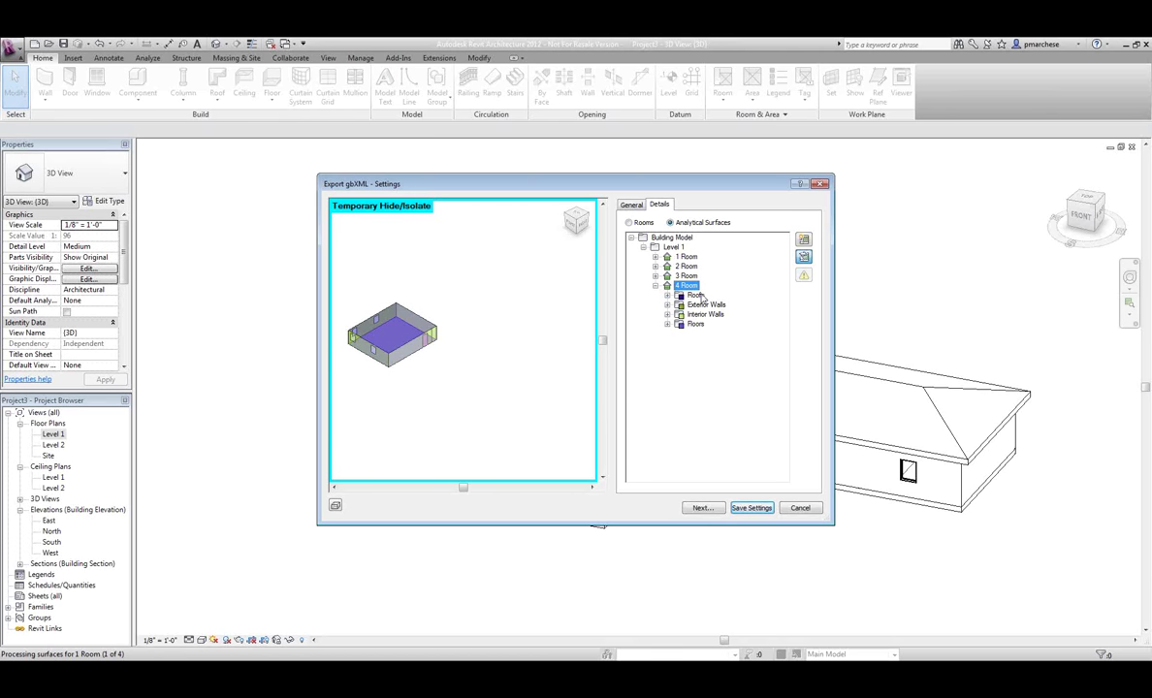
left_click(655, 277)
left_click(685, 277)
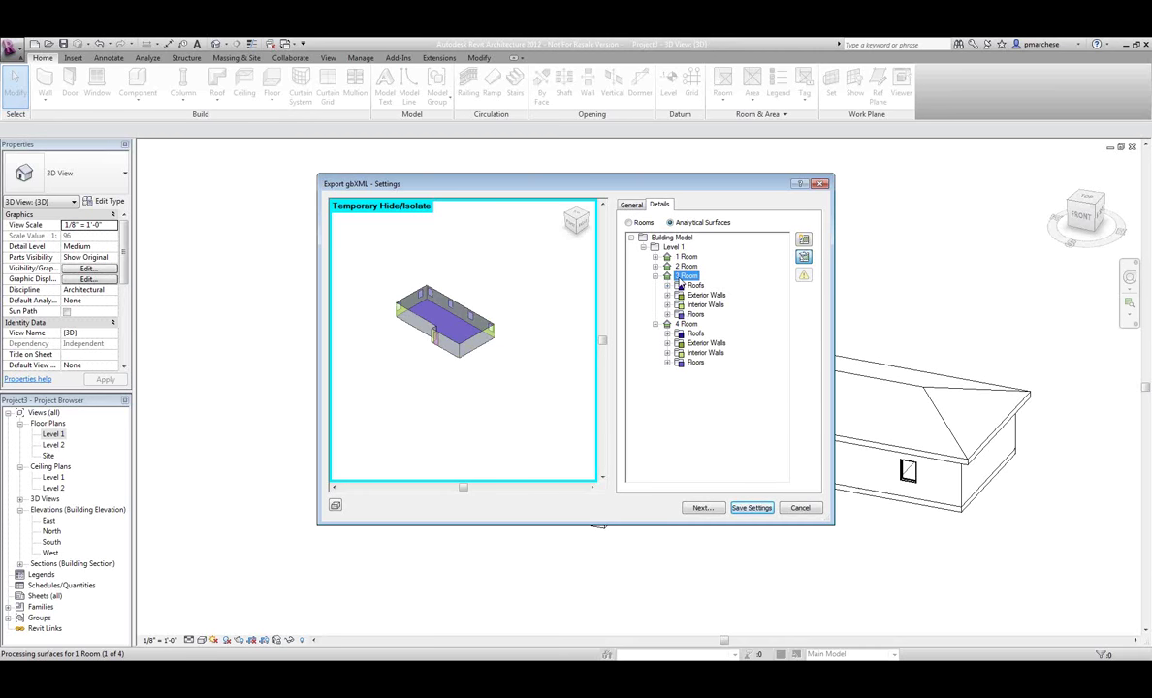
left_click(681, 266)
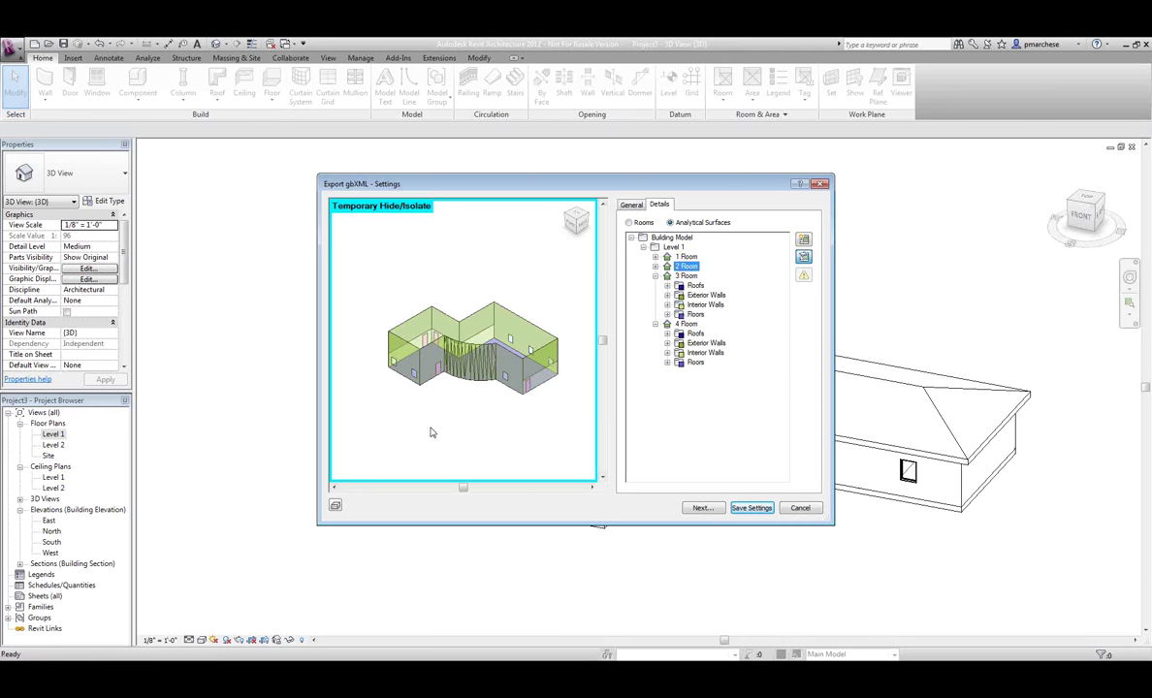
- Inspect Room 3's floor, interior wall, exterior wall and roof surfaces separately in the preview
left_click(694, 315)
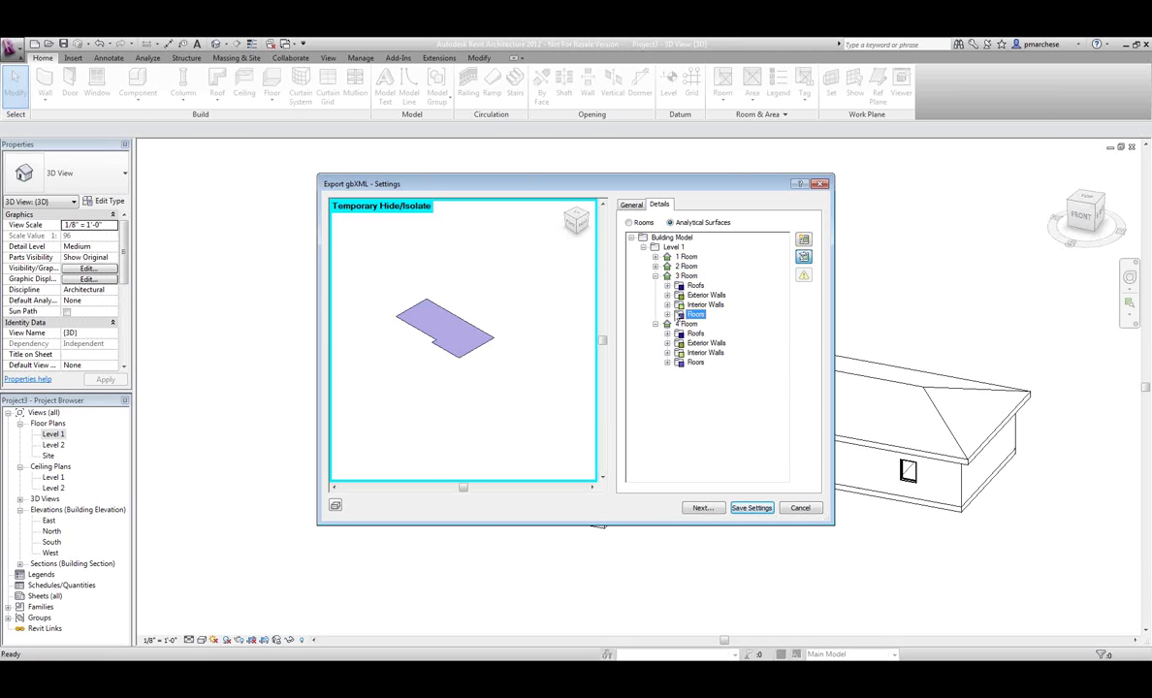
left_click(695, 305)
left_click(694, 295)
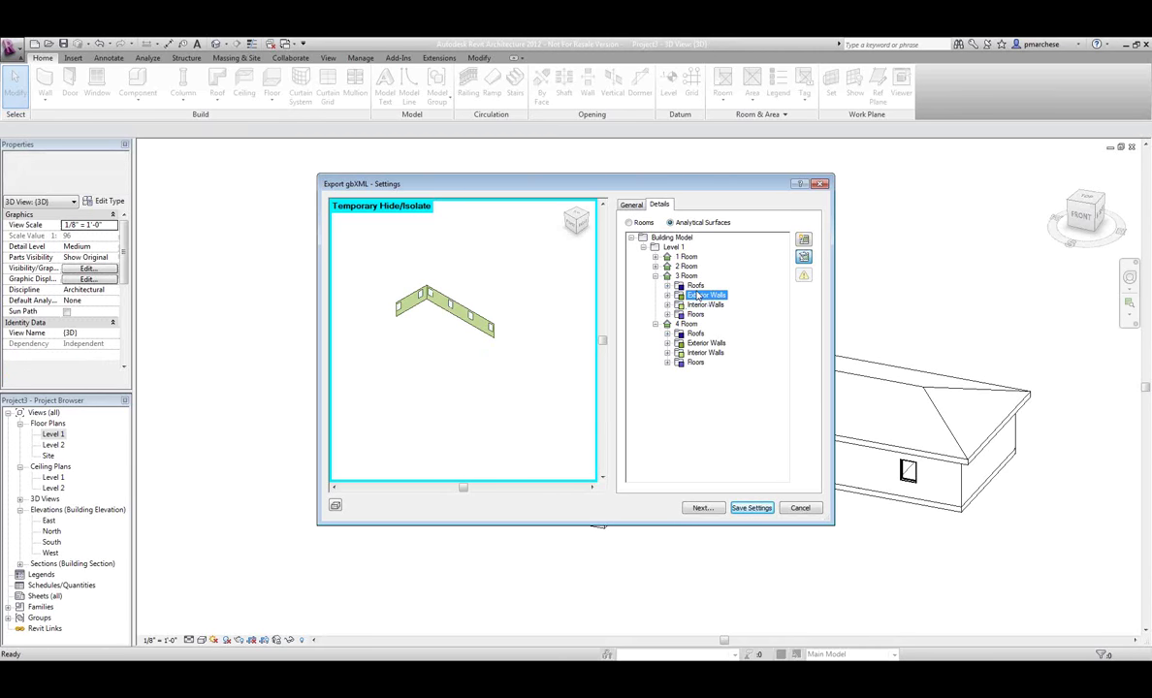
left_click(690, 277)
left_click(695, 286)
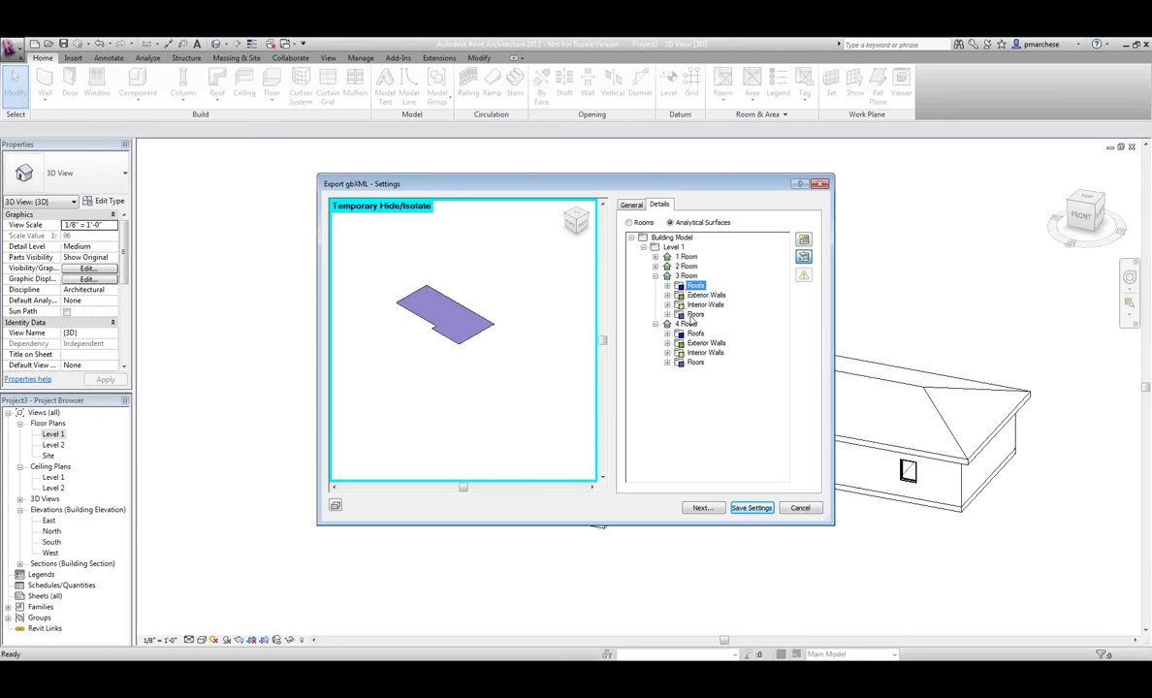
- Export the model as the gbXML file Project3.xml in the Class folder
left_click(703, 508)
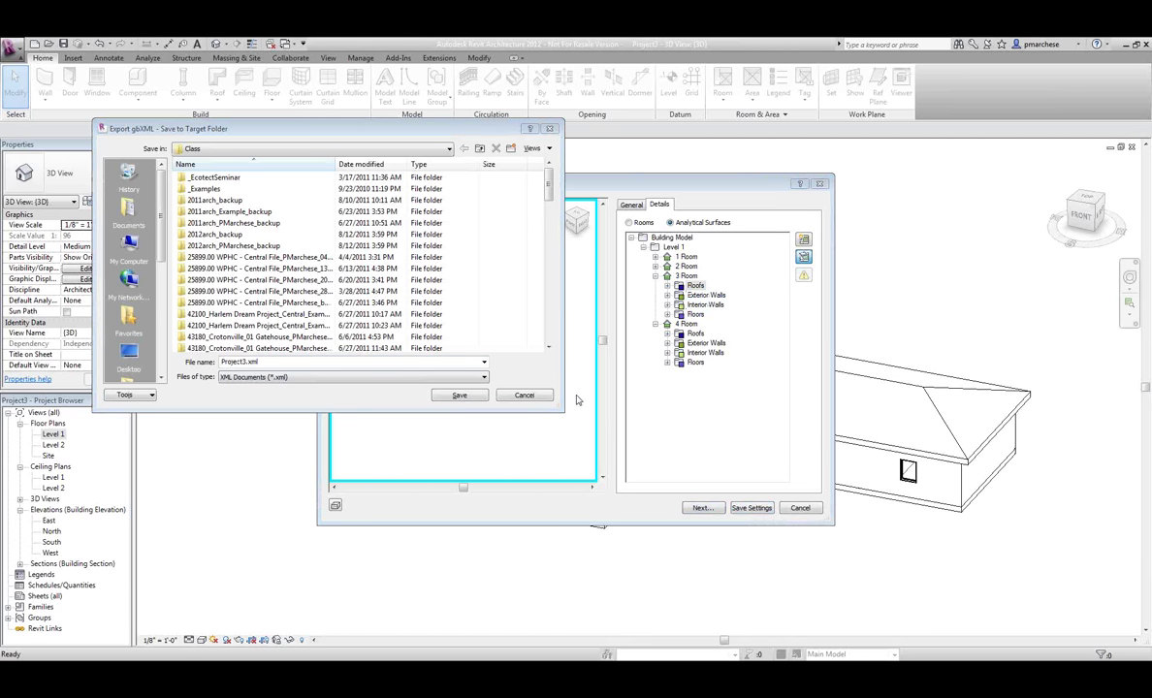
left_click(456, 395)
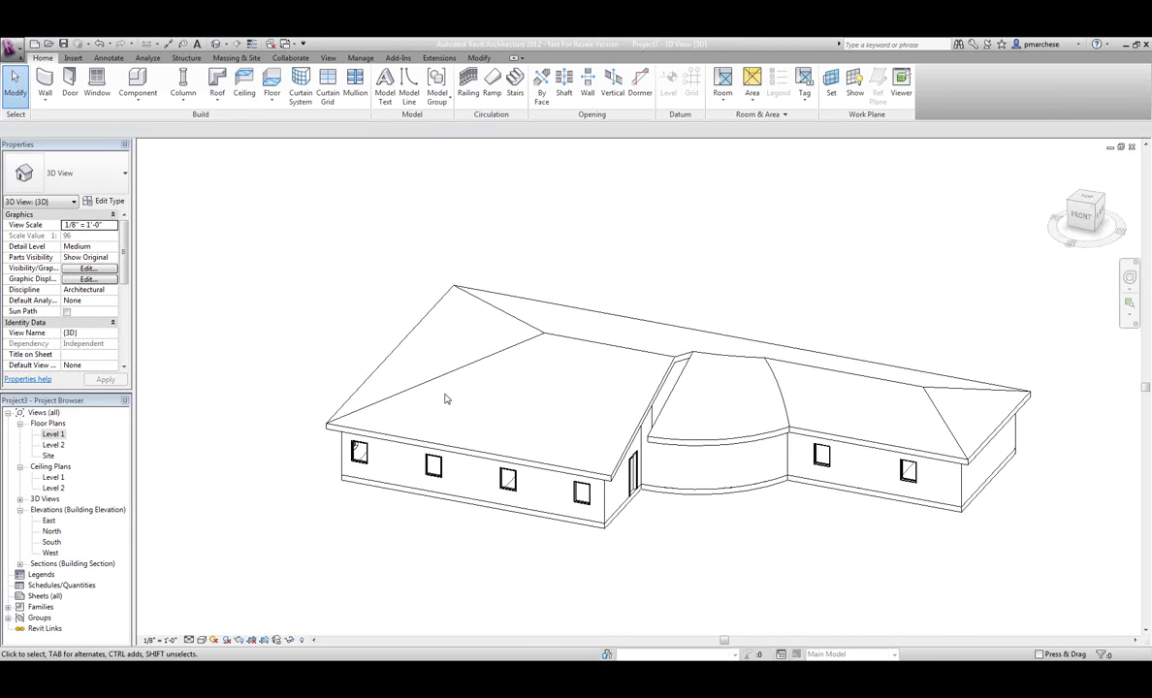
- Start a DXF export of the current 3D view, dismissing the save reminder without saving the project
left_click(13, 49)
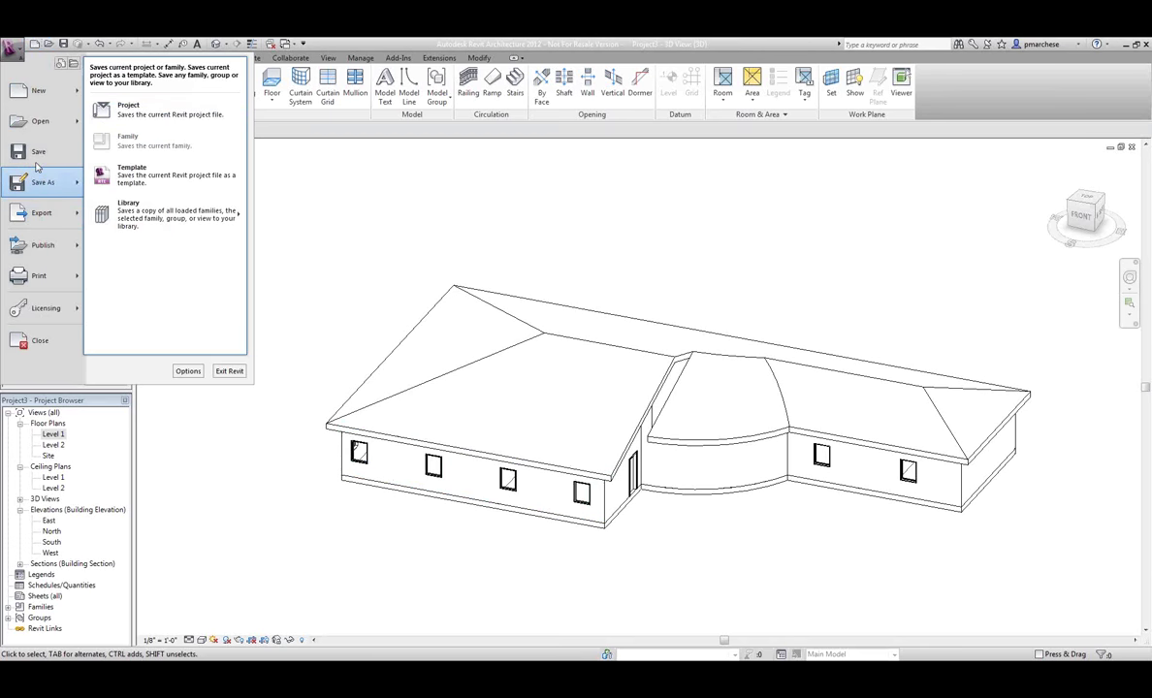
mouse_move(41, 223)
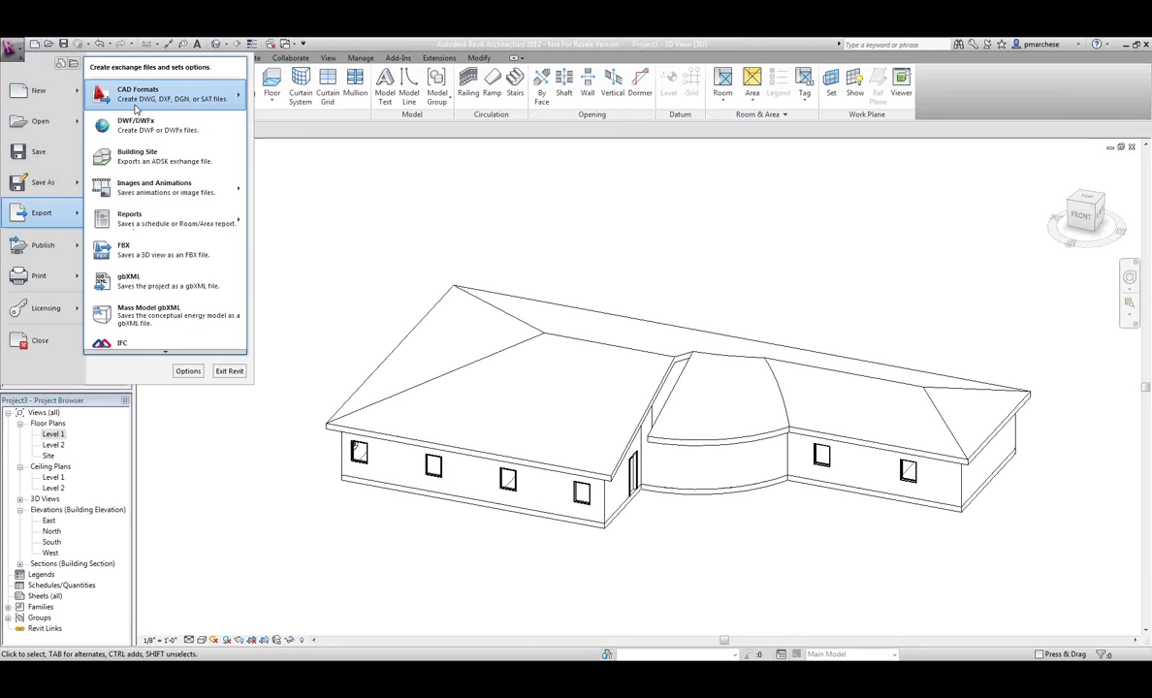
mouse_move(126, 95)
left_click(270, 107)
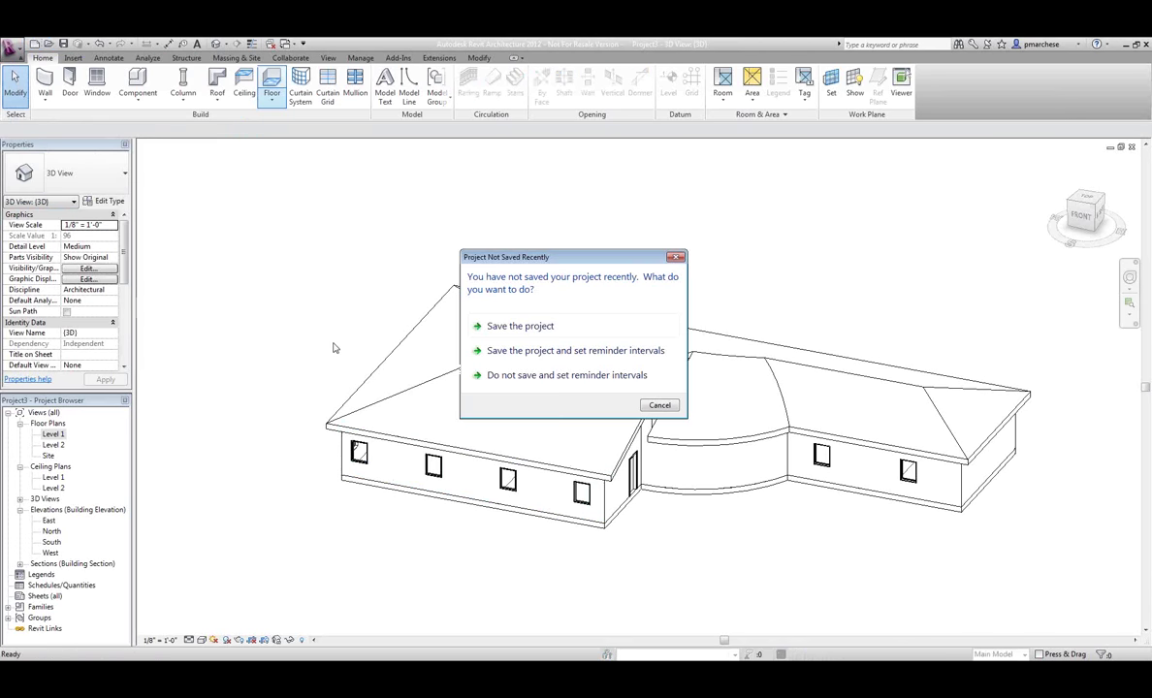
left_click(671, 407)
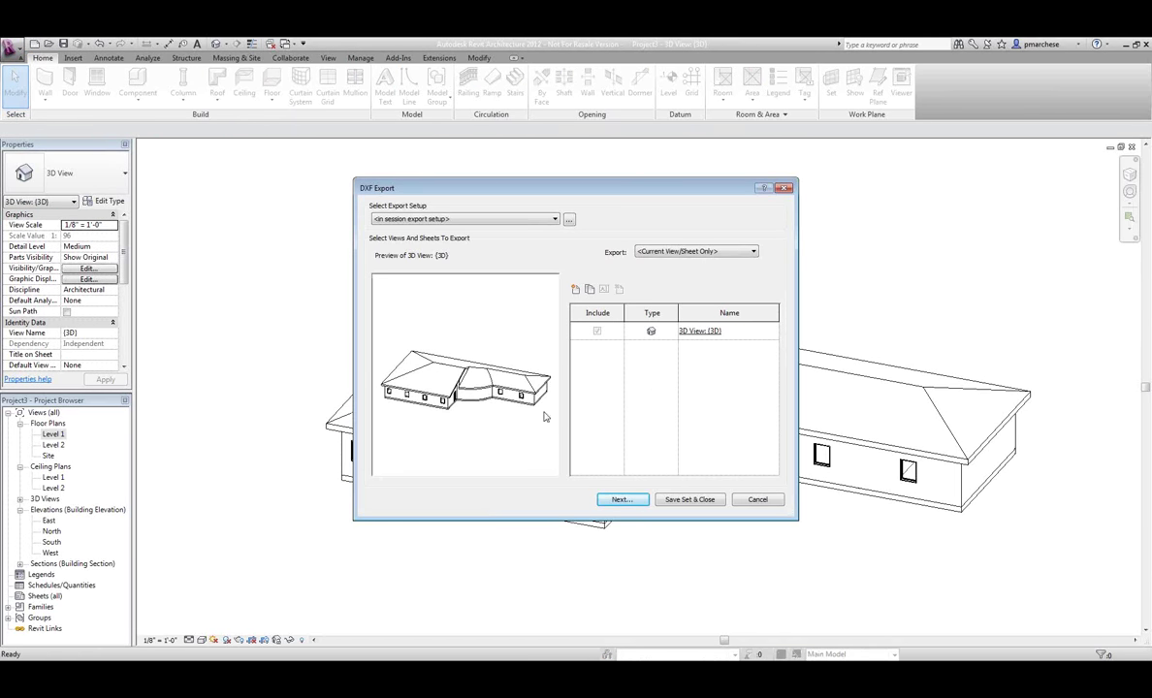
- Review the DXF export setup's general, units and solids options, keeping solids exported as Polymesh
left_click(569, 220)
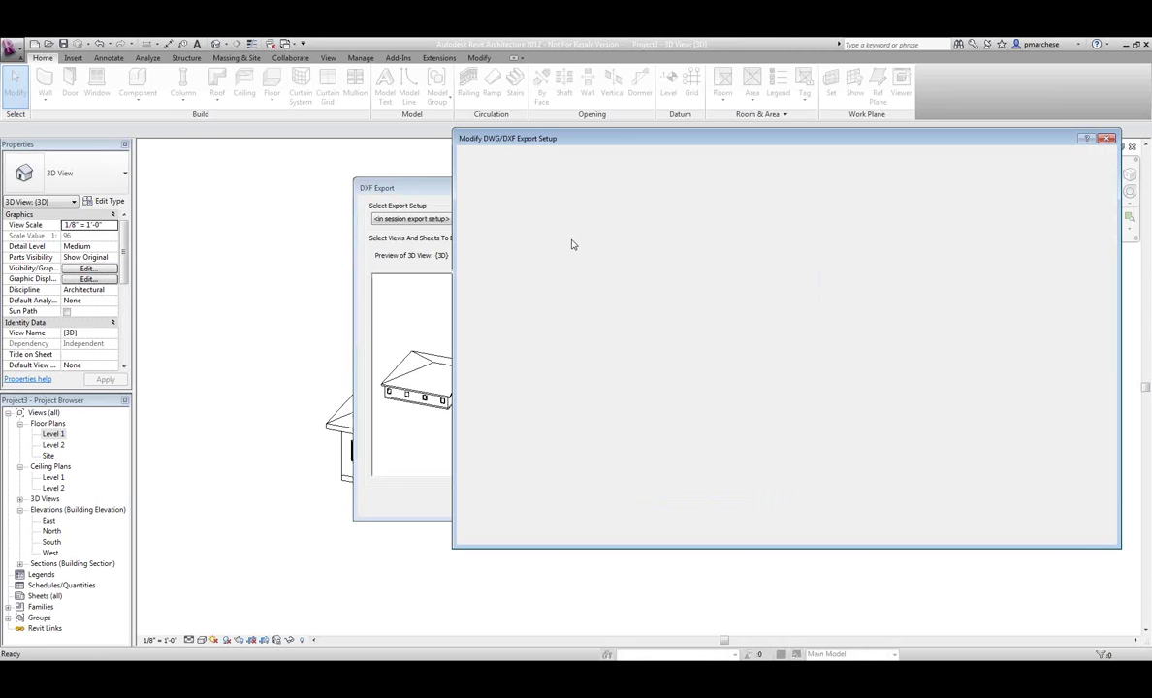
left_click(838, 162)
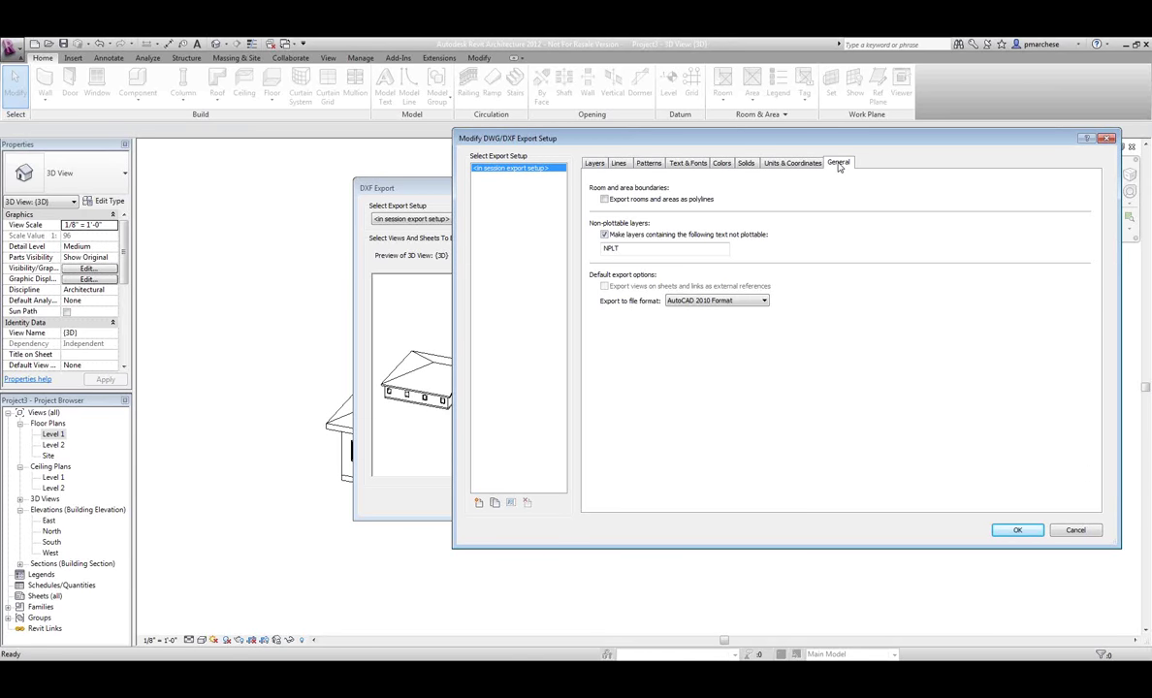
left_click(807, 163)
left_click(747, 163)
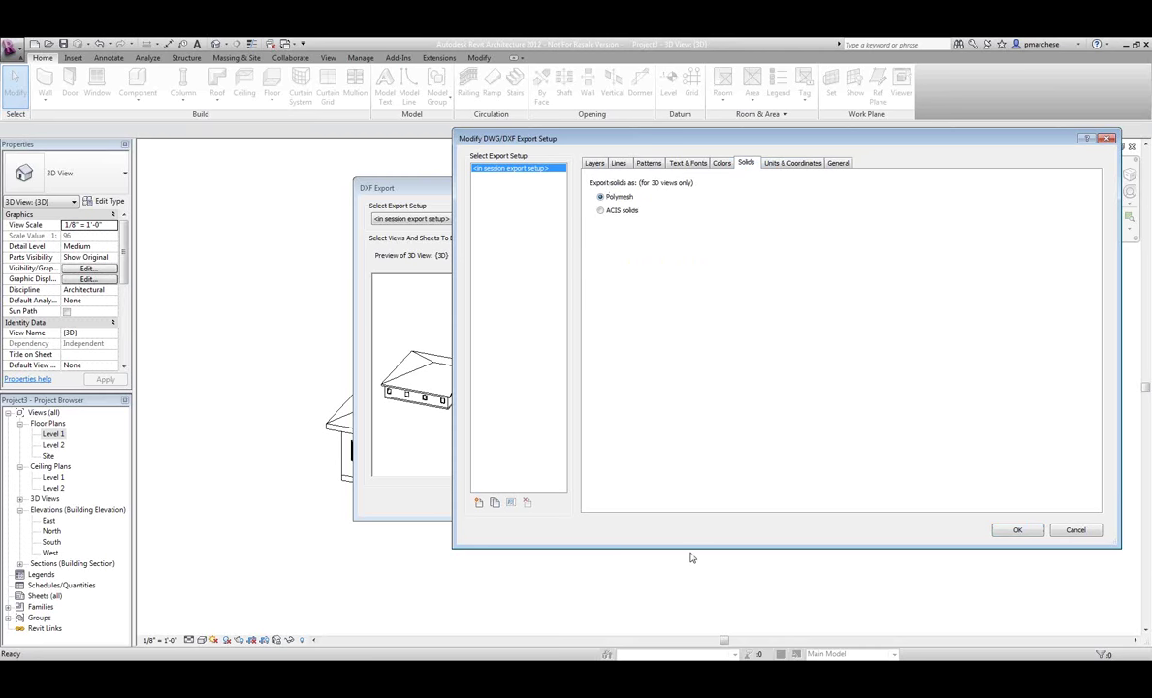
left_click(1016, 532)
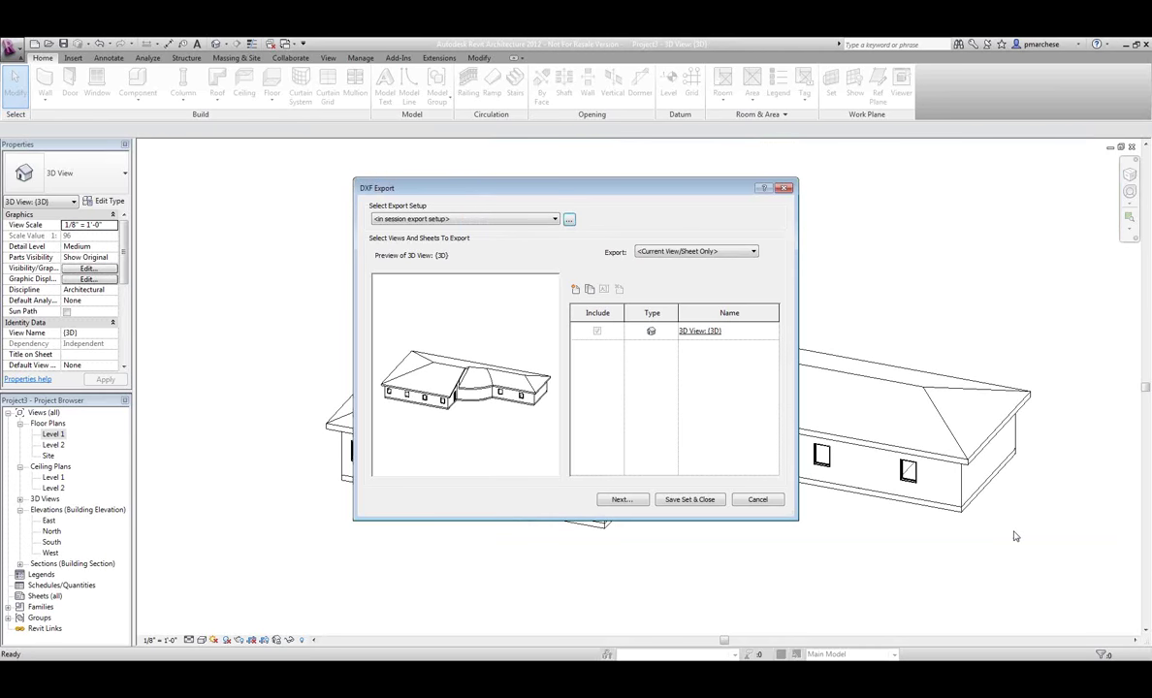
- Export the 3D view to the Class folder as an AutoCAD 2010 DXF file named webinar
left_click(632, 504)
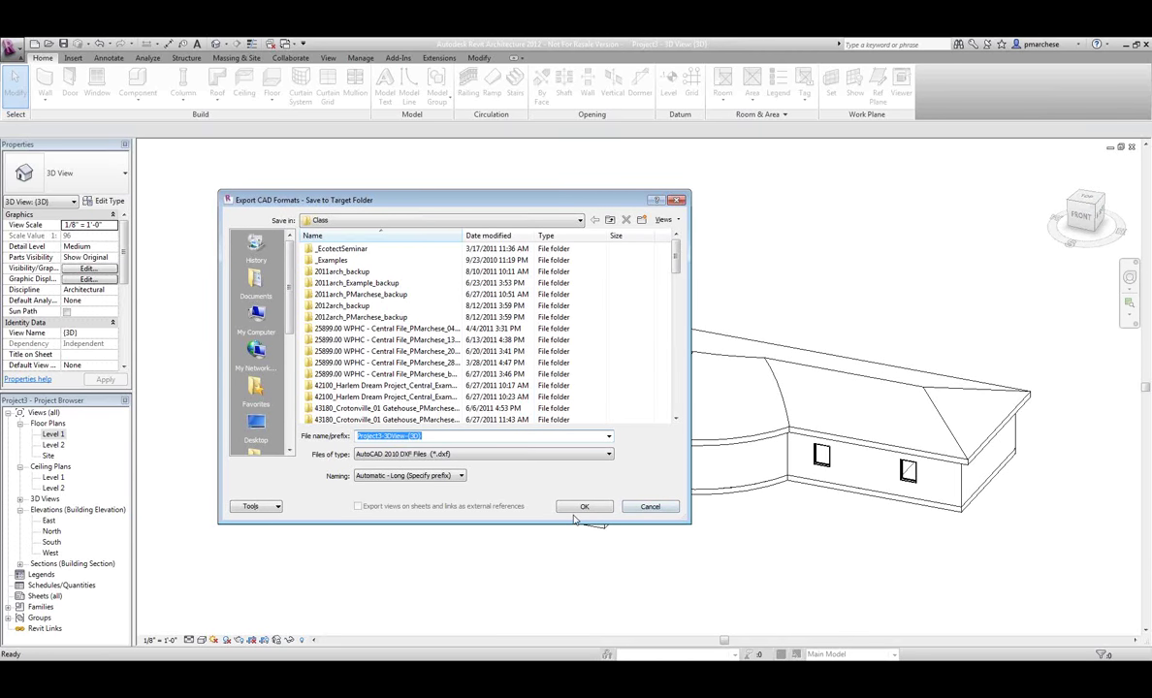
type("w")
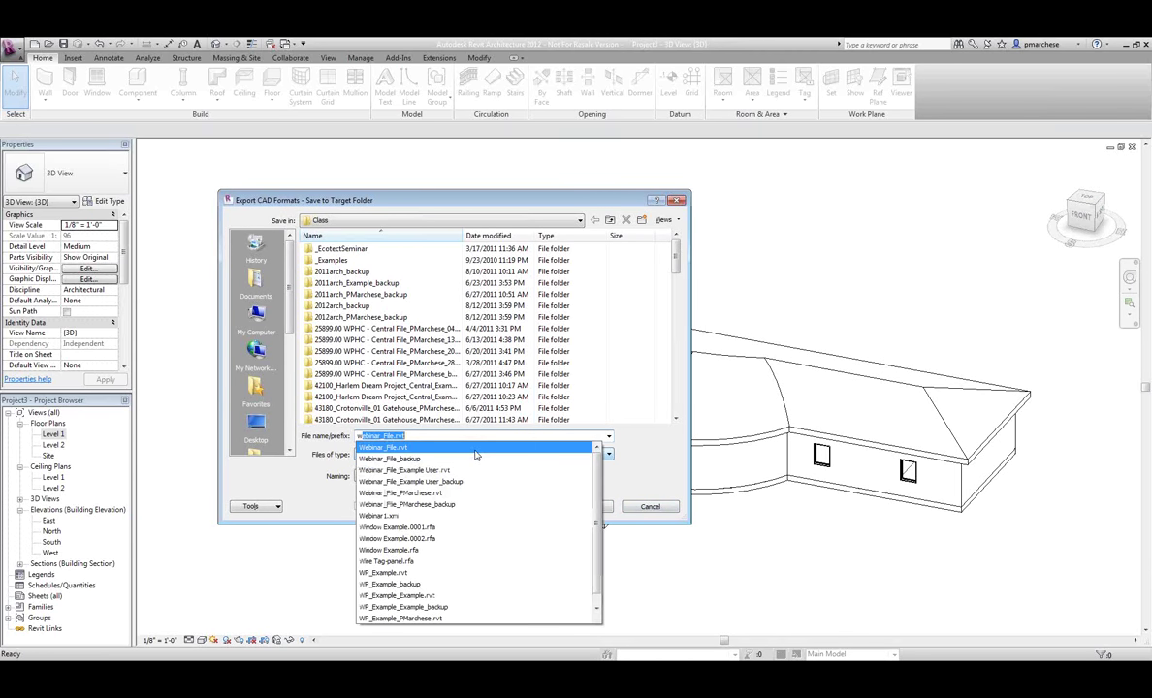
type("ebinar")
key("BackSpace")
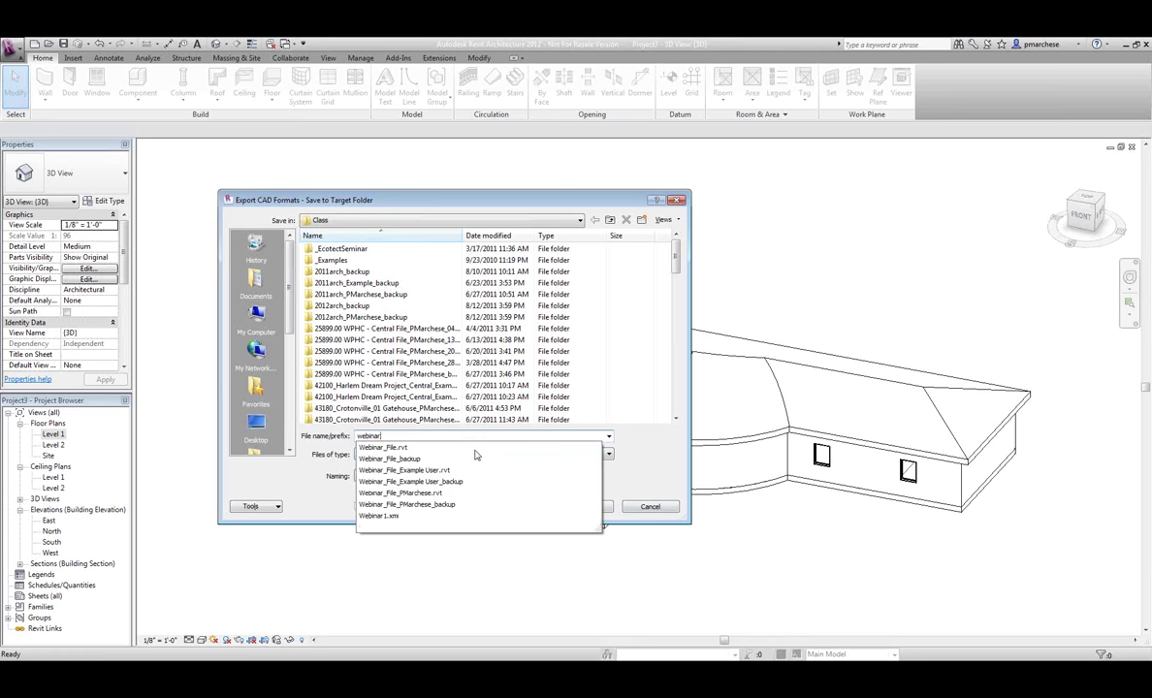
key("Return")
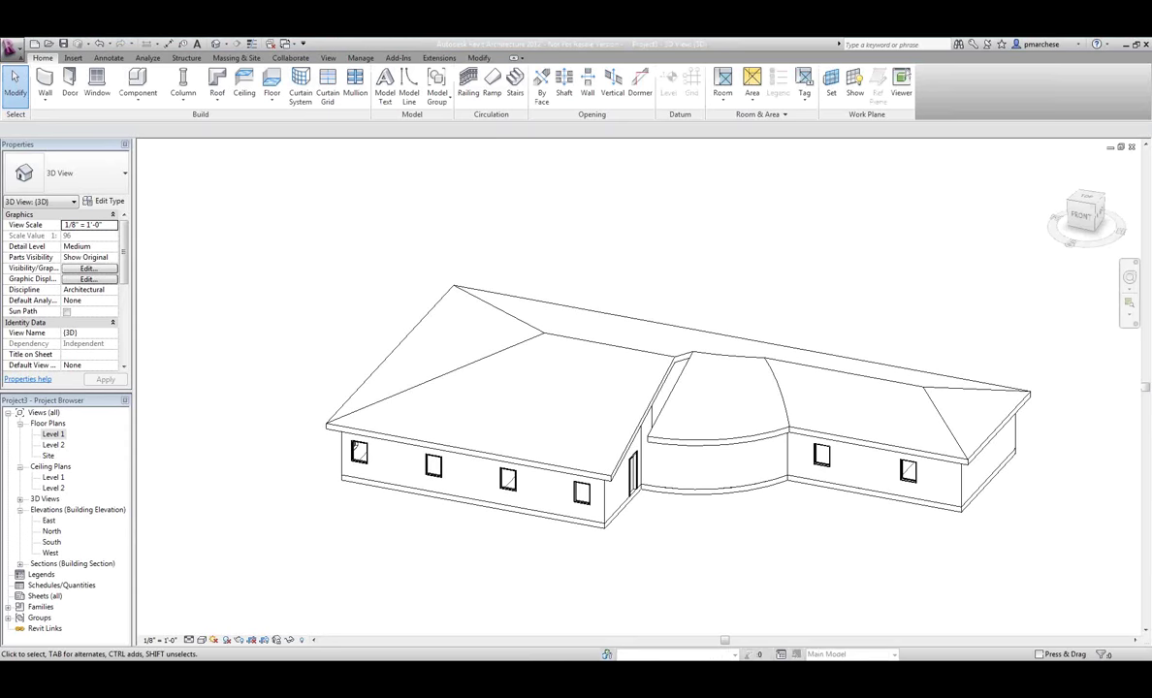
- Switch to Autodesk Ecotect Analysis and start a model/analysis data import
mouse_move(934, 671)
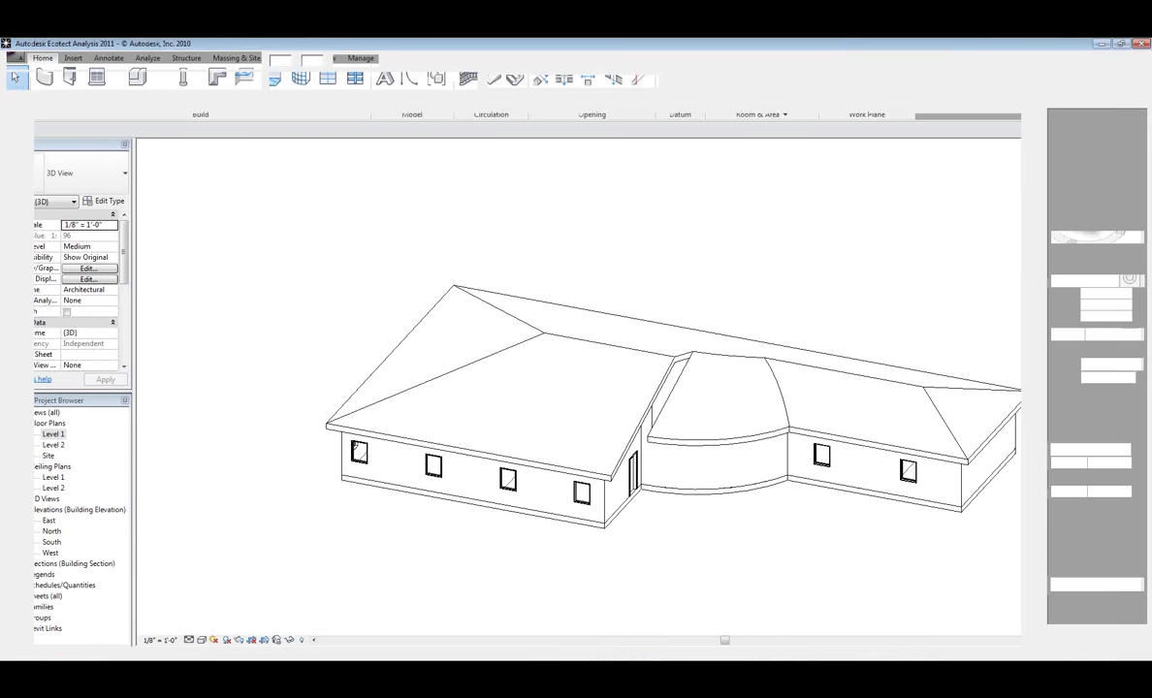
scroll(488, 488, "down", 6)
scroll(500, 436, "up", 3)
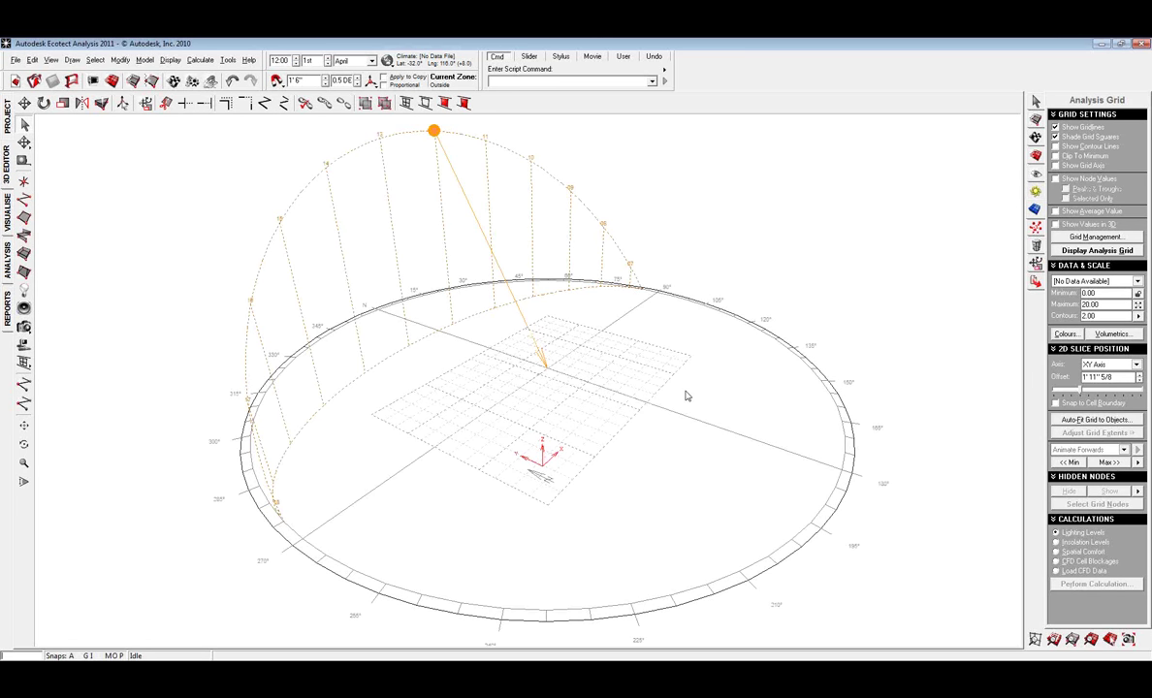
right_click_drag(687, 395, 561, 388)
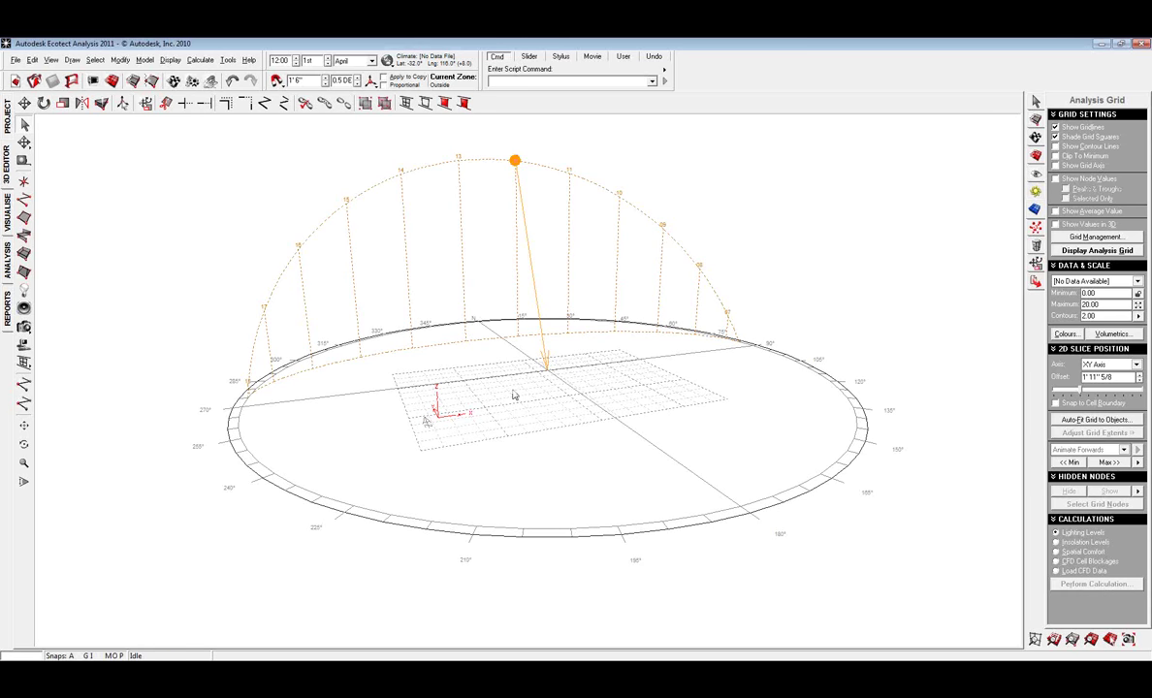
right_click_drag(514, 393, 529, 425)
left_click(15, 60)
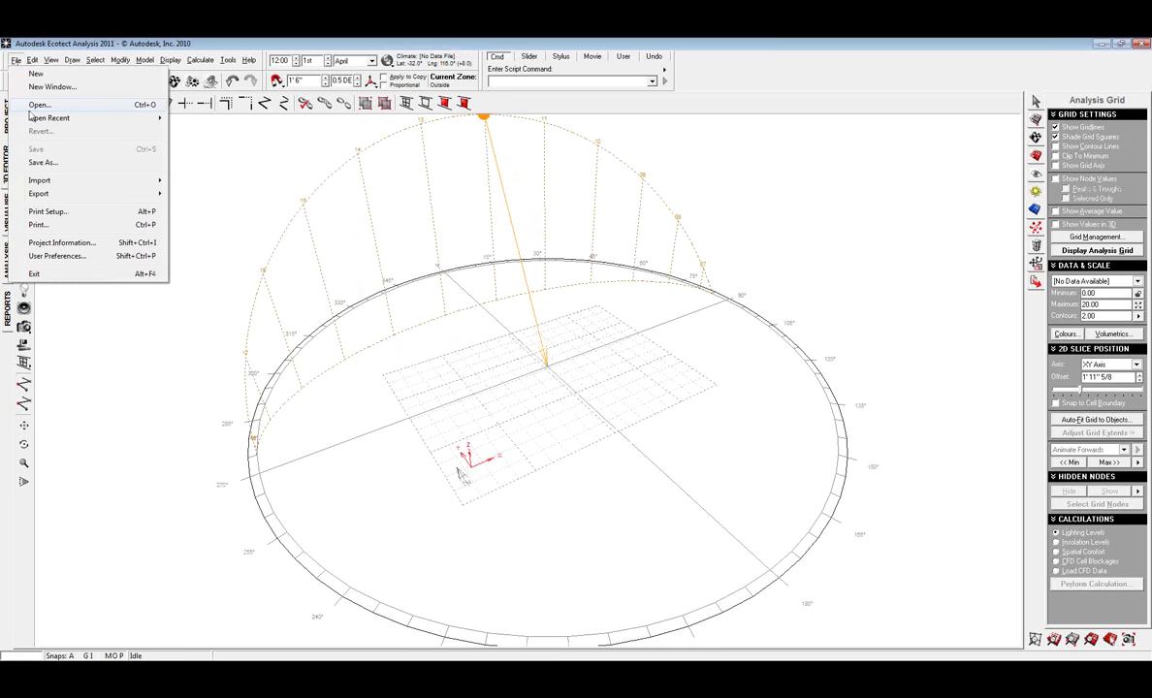
mouse_move(43, 180)
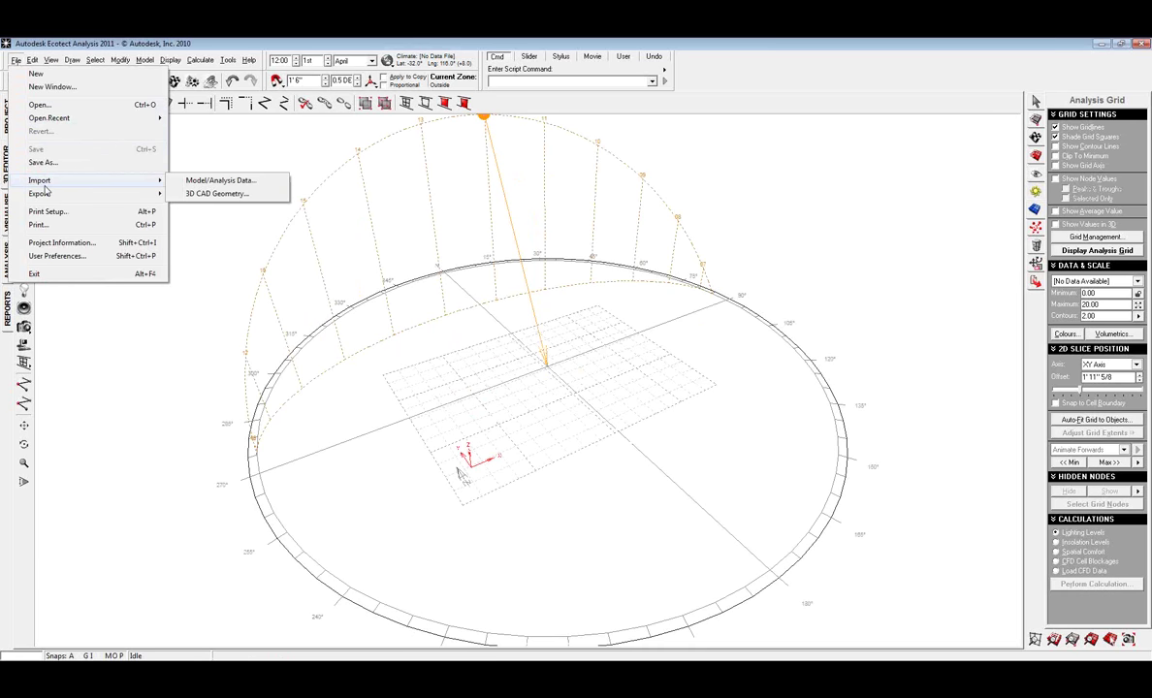
left_click(228, 194)
left_click(226, 184)
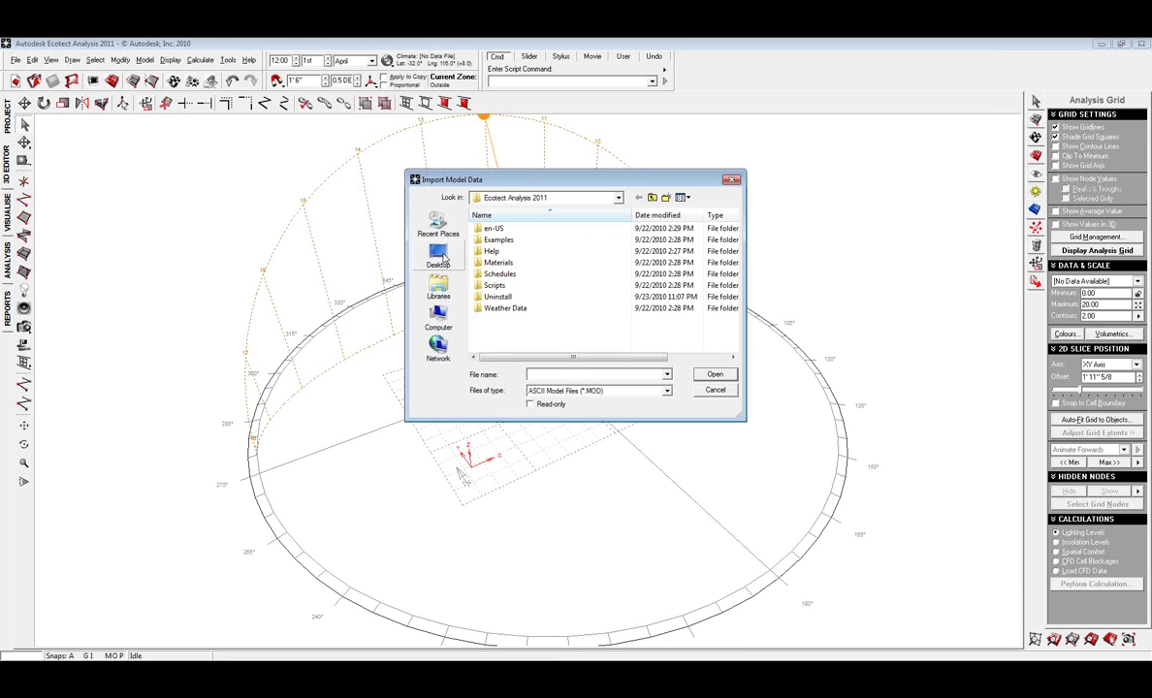
- Browse from the desktop to the Testing folder's Class subfolder for the model data import
left_click(438, 285)
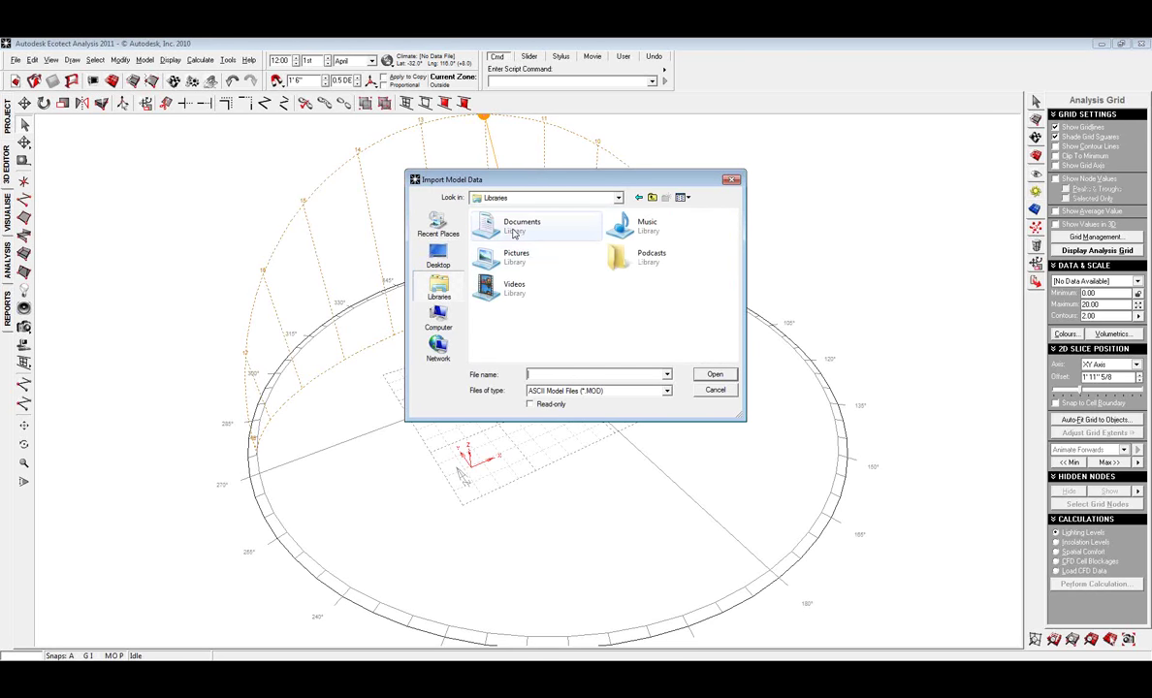
left_click(439, 256)
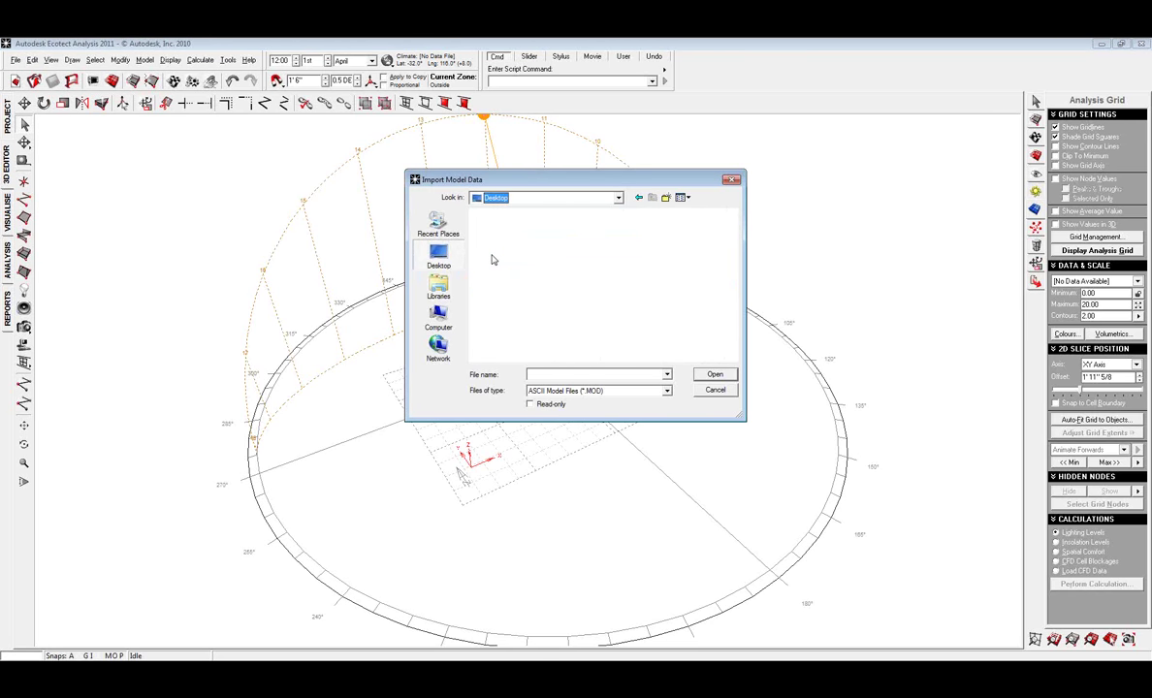
double_click(493, 260)
key("t")
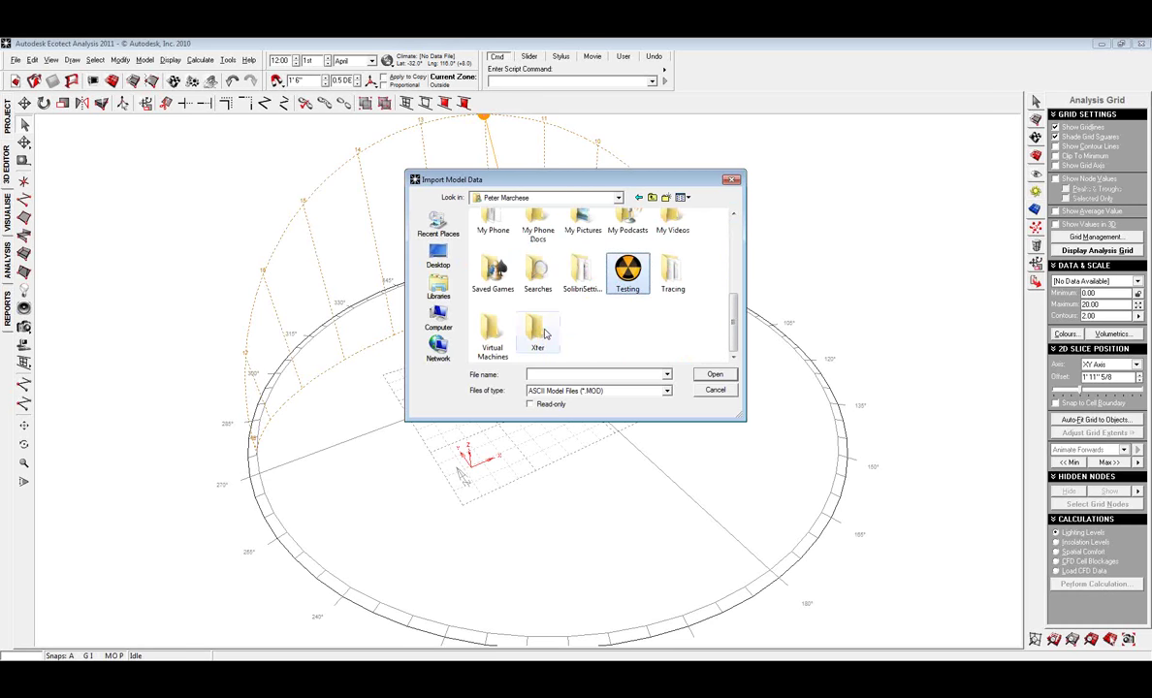
double_click(626, 270)
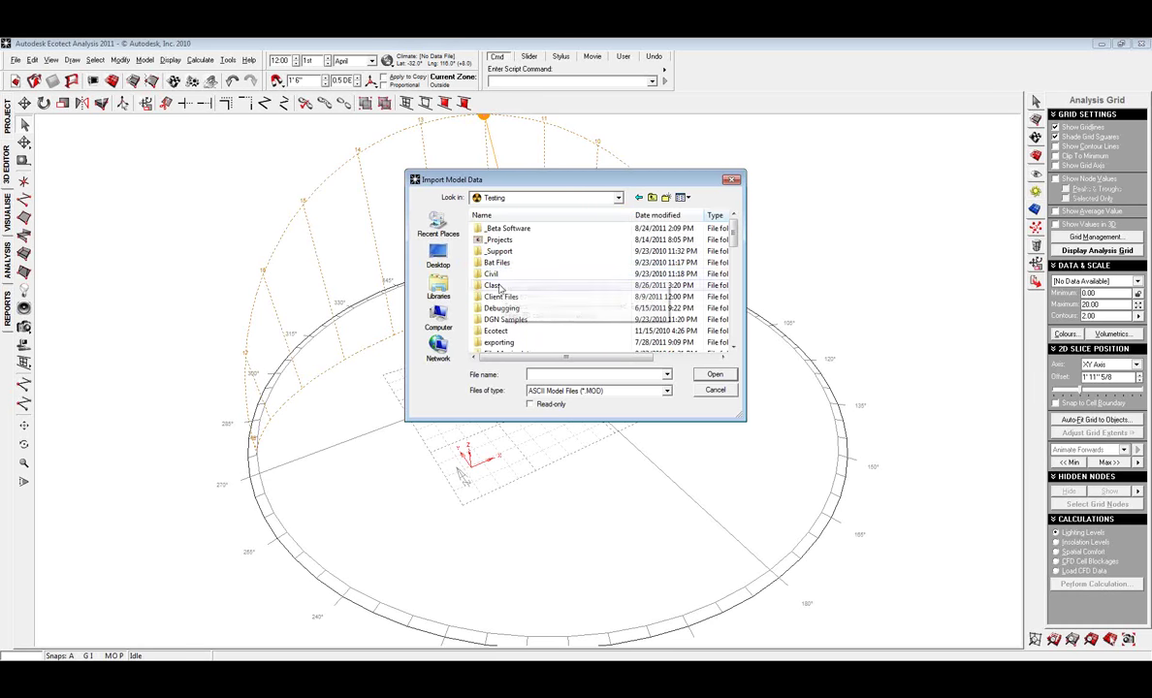
double_click(493, 285)
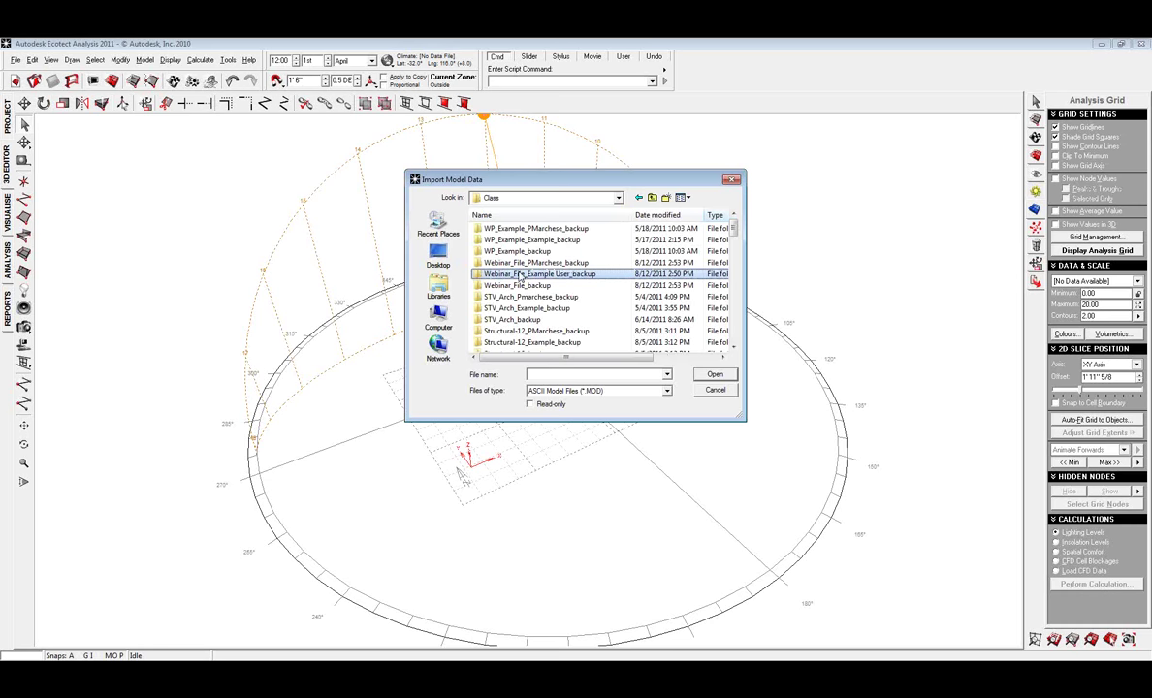
scroll(520, 279, "down", 5)
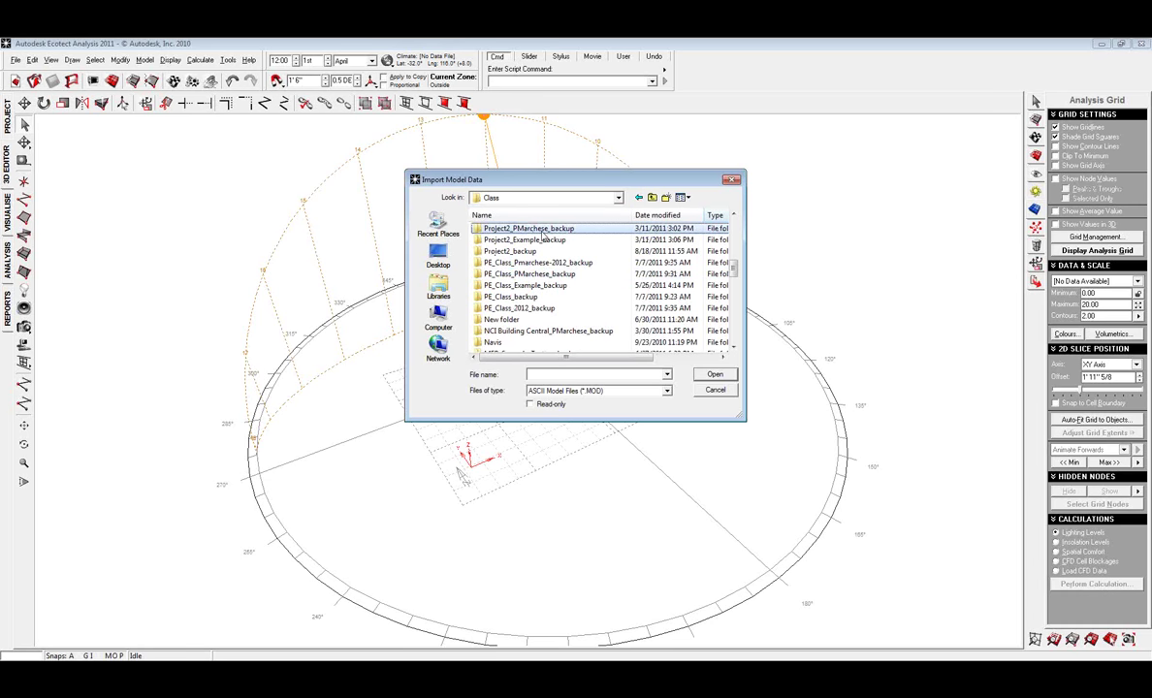
scroll(519, 278, "down", 4)
scroll(548, 298, "up", 4)
- Restrict the import to Green Building Studio gbXML files and open Project3.xml from the Class folder
left_click(668, 391)
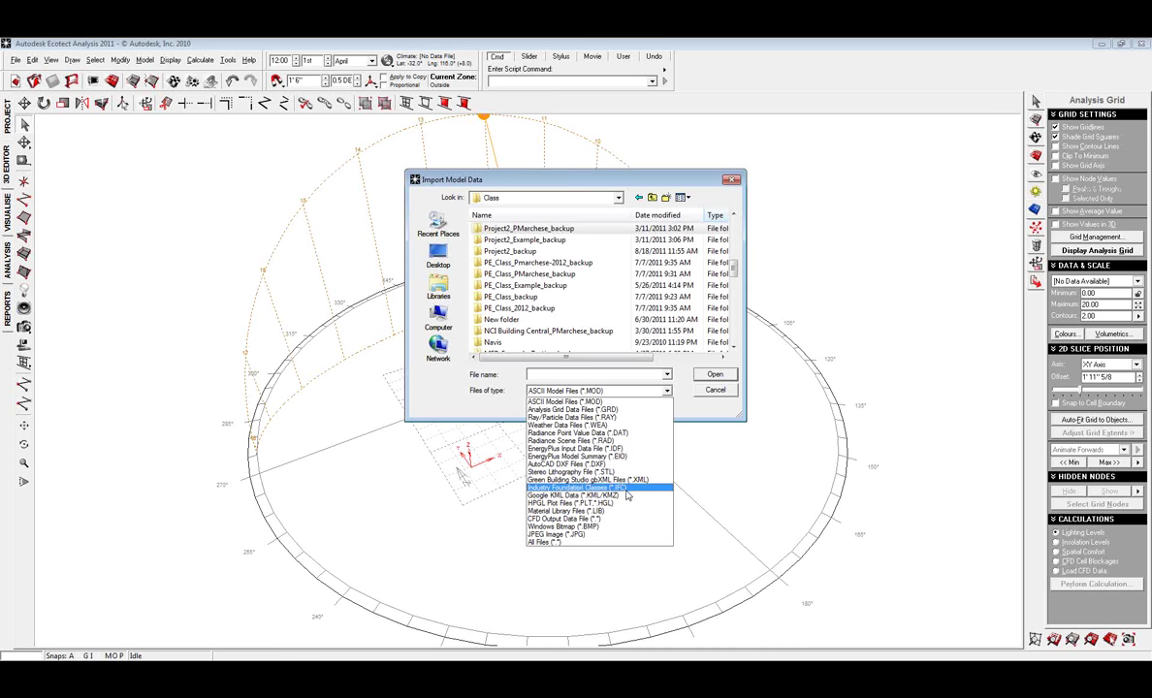
left_click(613, 479)
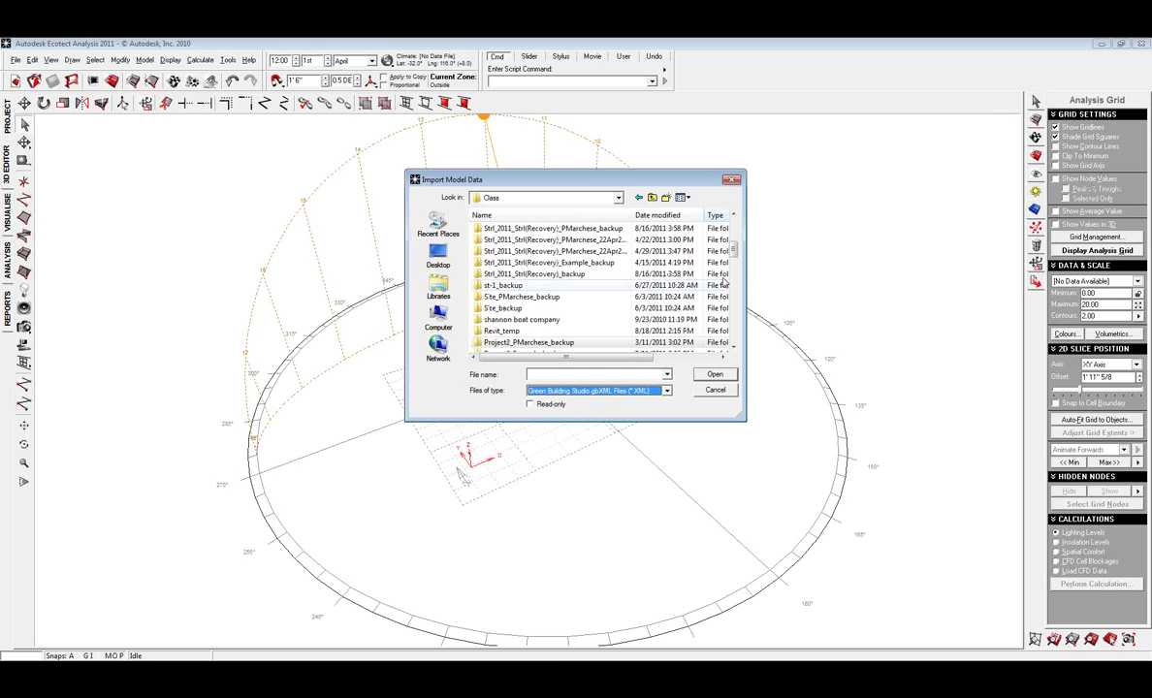
left_click_drag(733, 253, 728, 370)
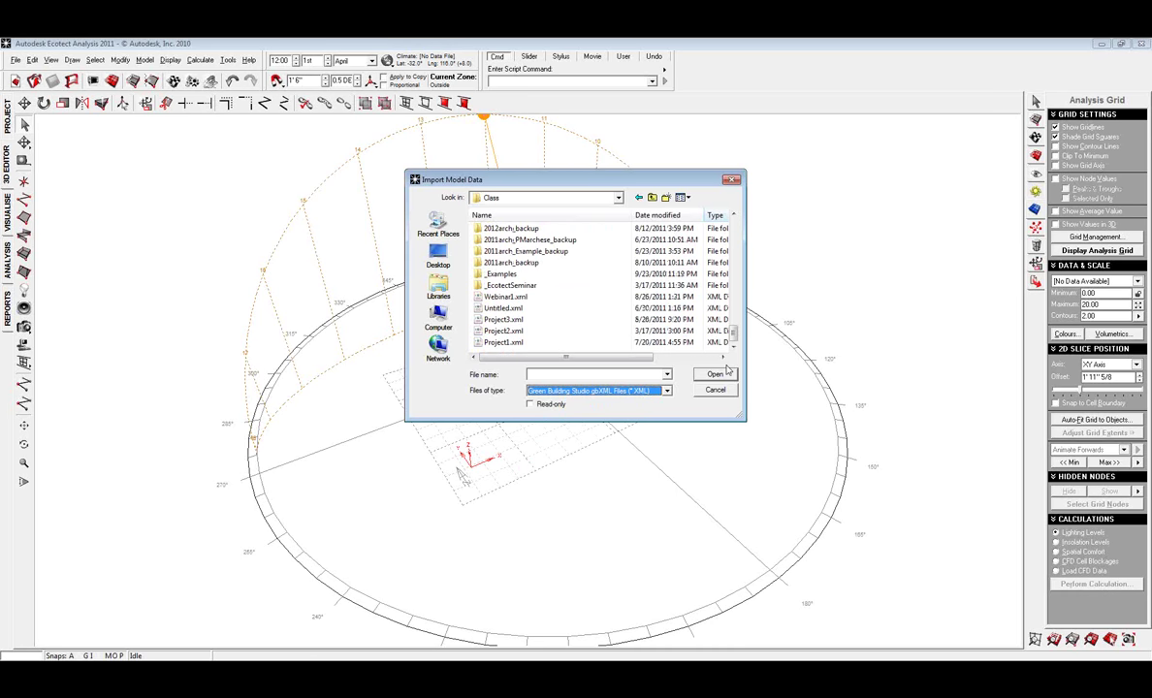
left_click(524, 299)
left_click(516, 320)
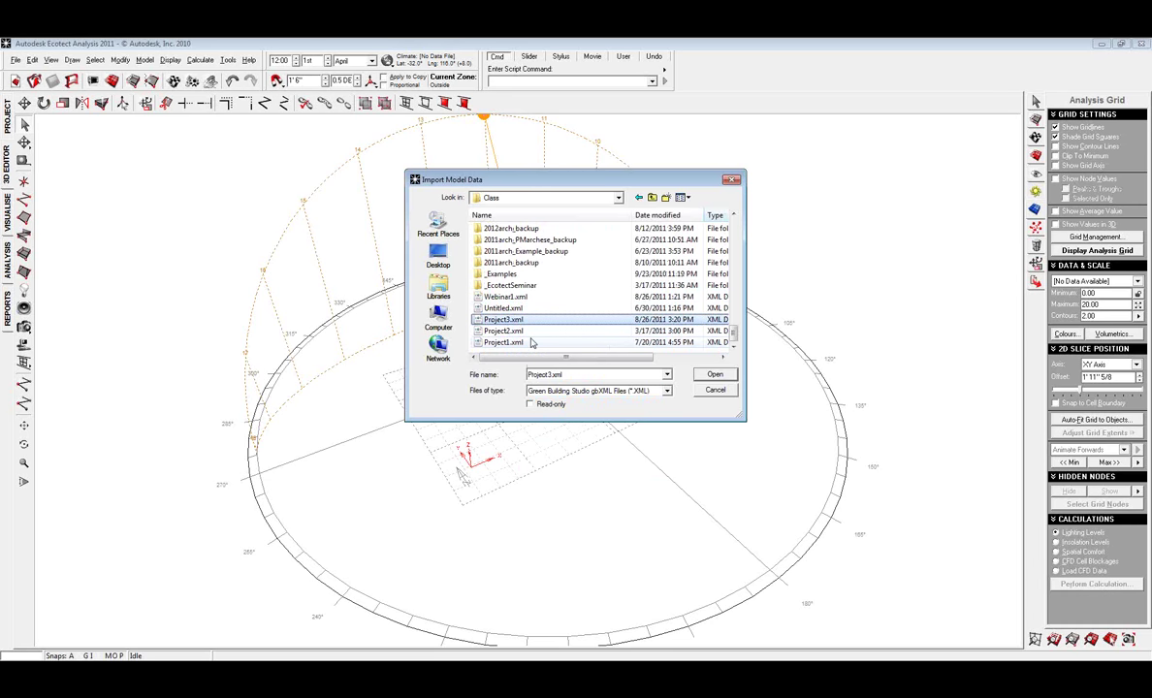
left_click(715, 375)
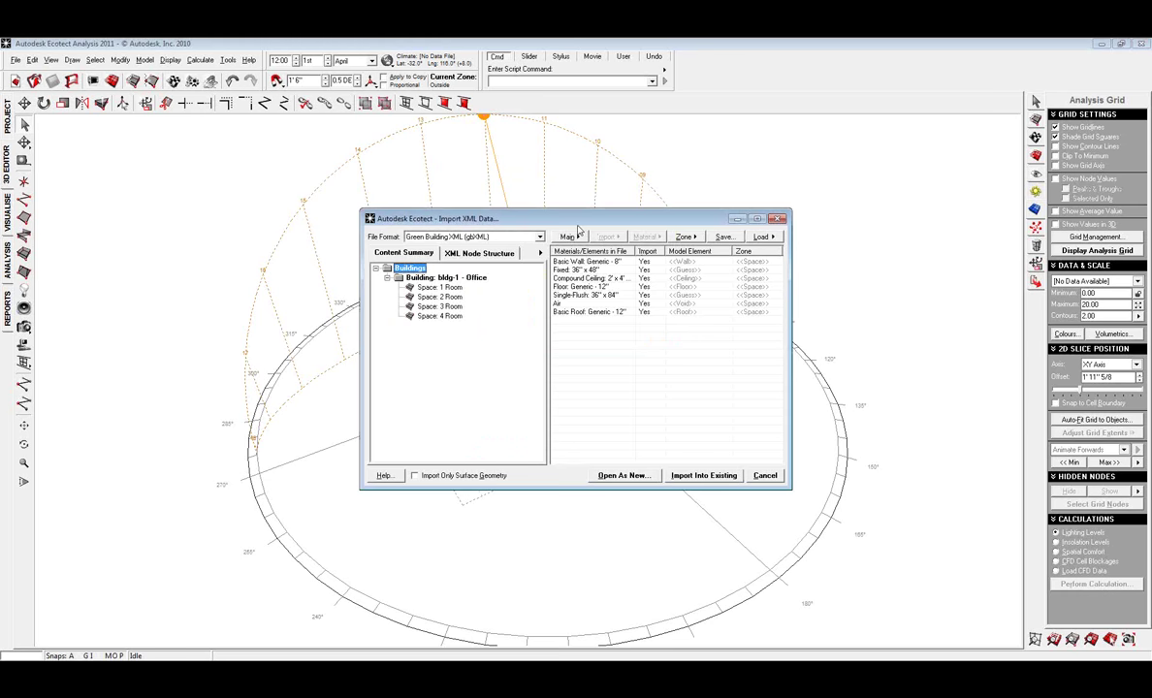
- Look through the room spaces listed under the Office building in the XML import data
right_click(575, 225)
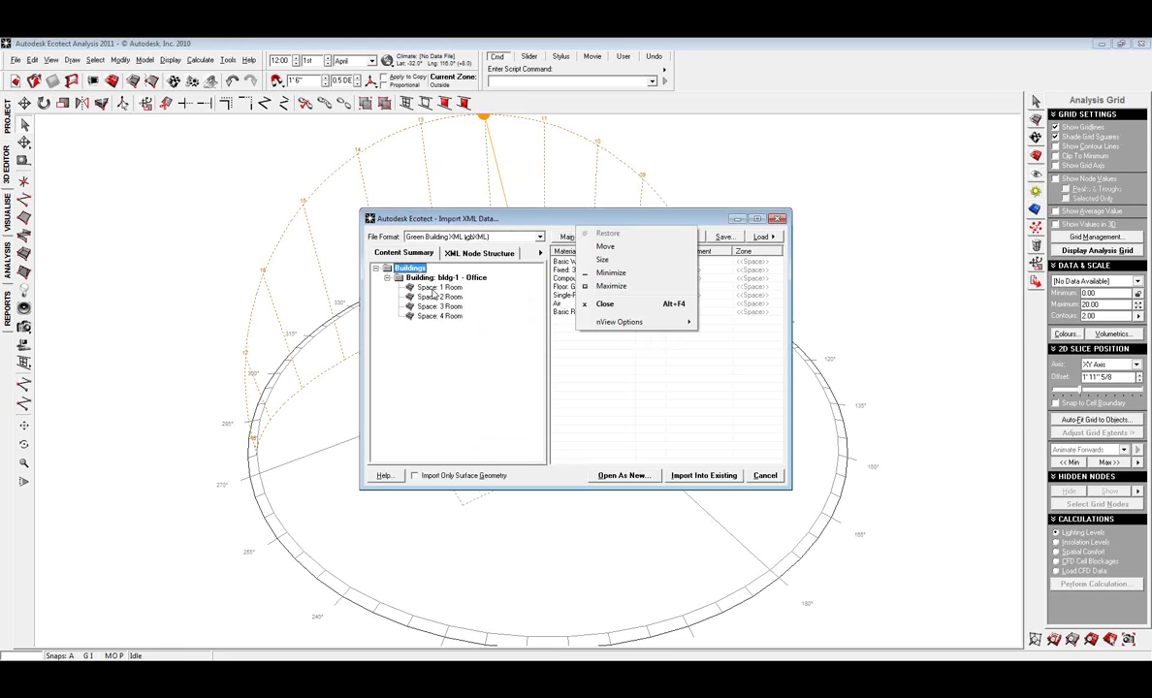
left_click(433, 289)
left_click(433, 298)
left_click(435, 307)
left_click(438, 316)
left_click(439, 288)
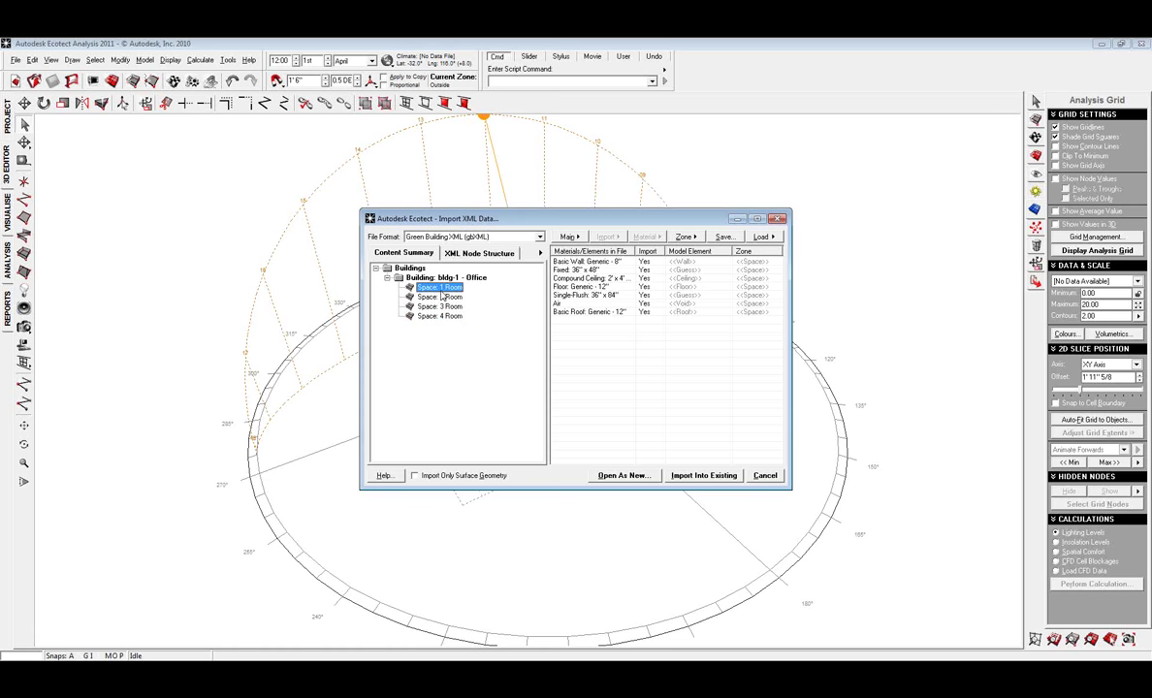
left_click(439, 298)
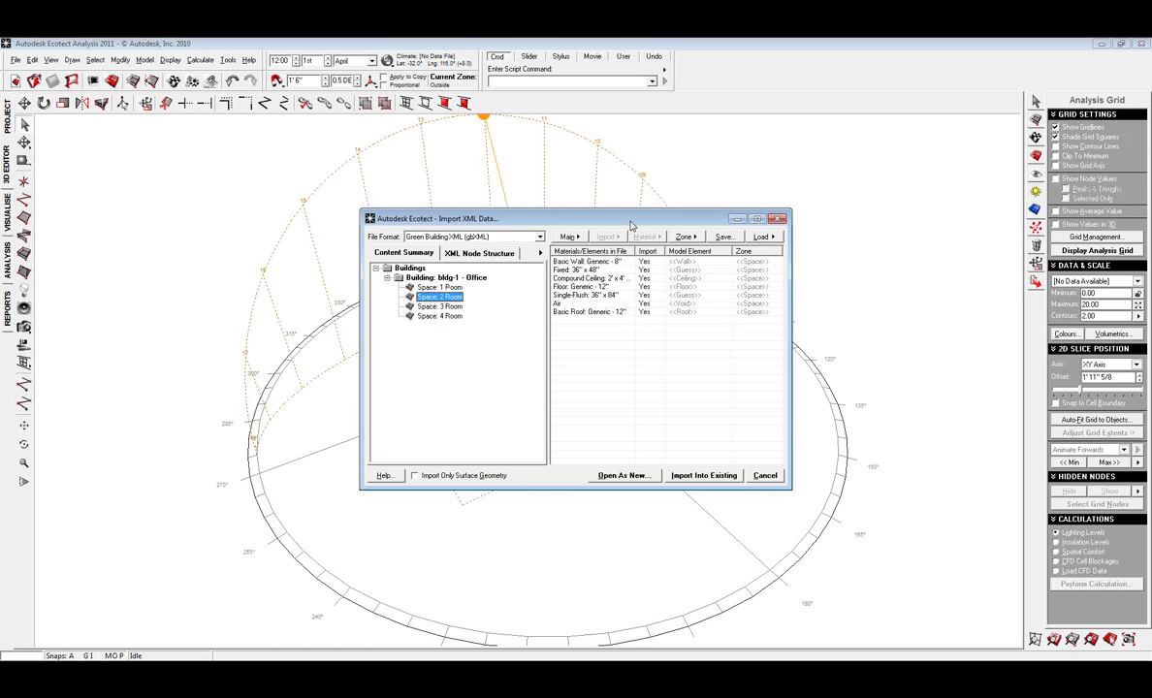
left_click_drag(630, 224, 546, 229)
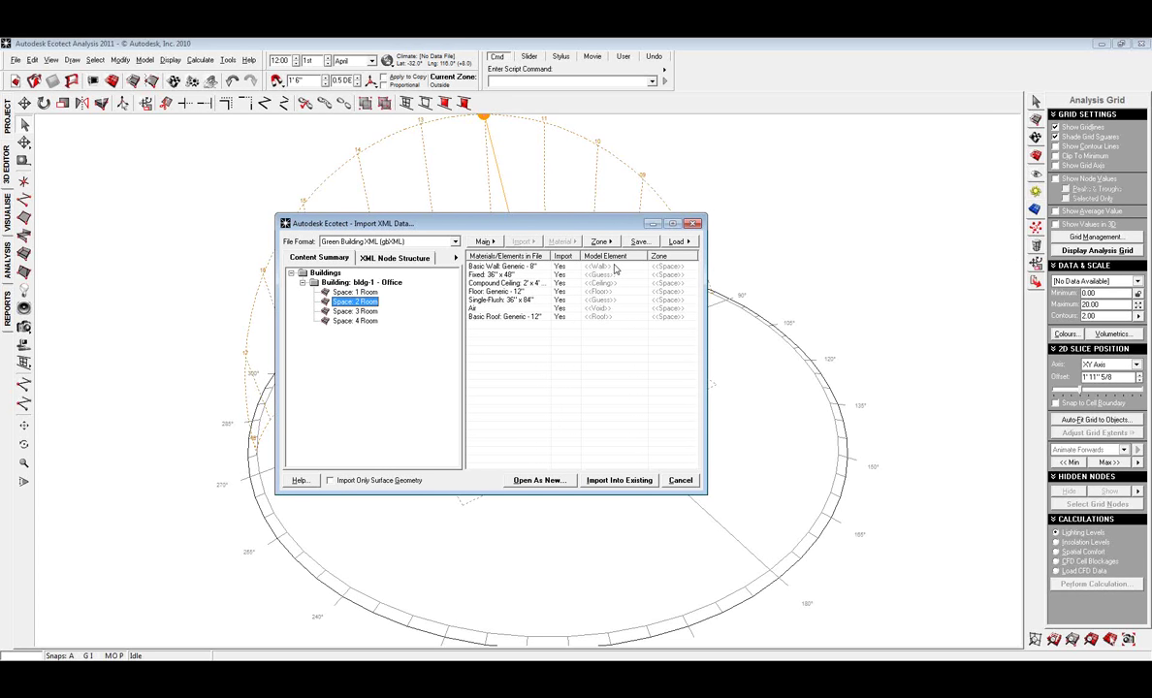
- Set the Fixed: 36" x 48" element's material to WINDOW and the Single-Flush: 36" x 84" element's material to DOOR
left_click(526, 275)
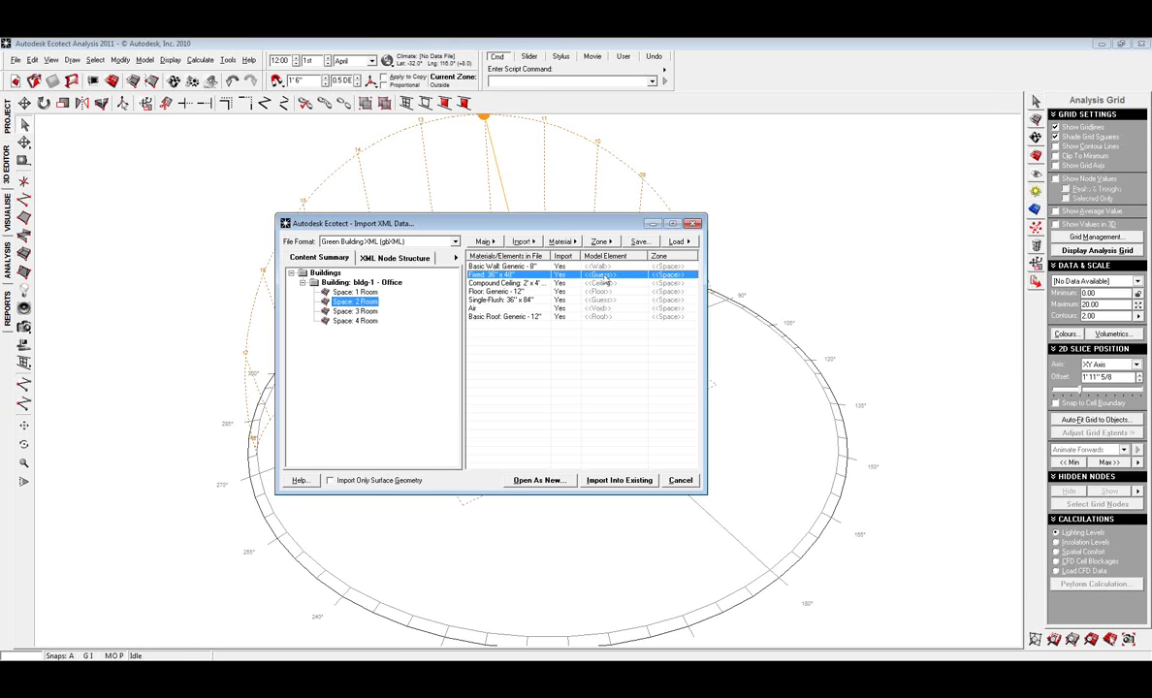
right_click(605, 276)
mouse_move(703, 357)
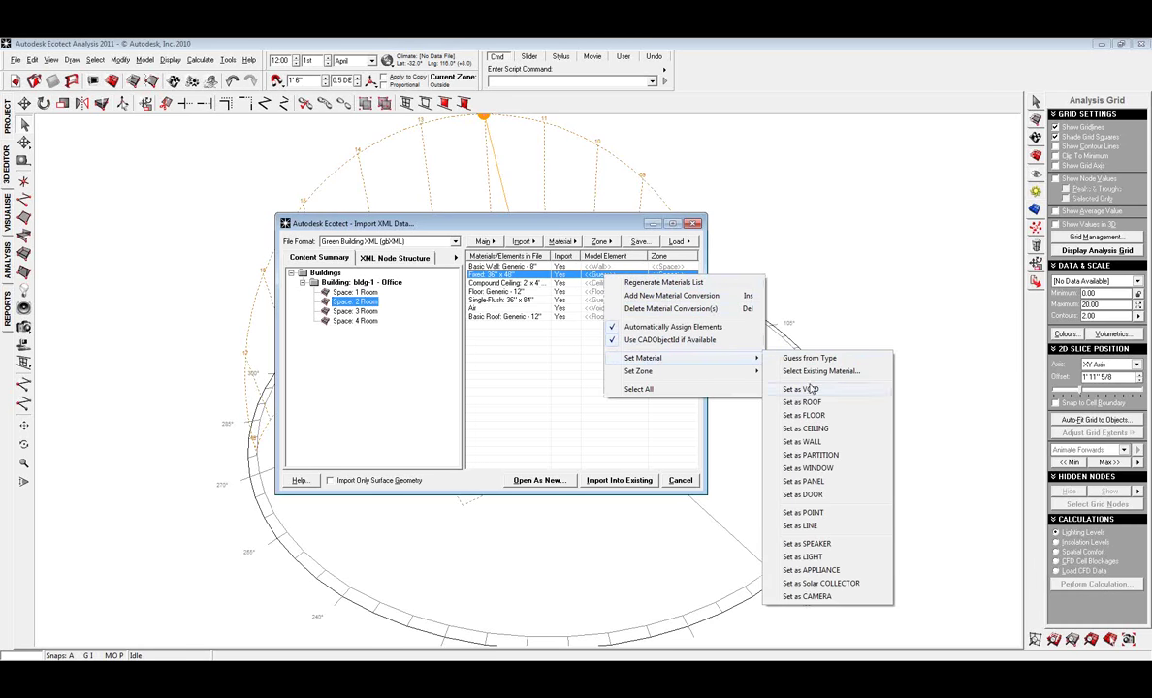
left_click(819, 469)
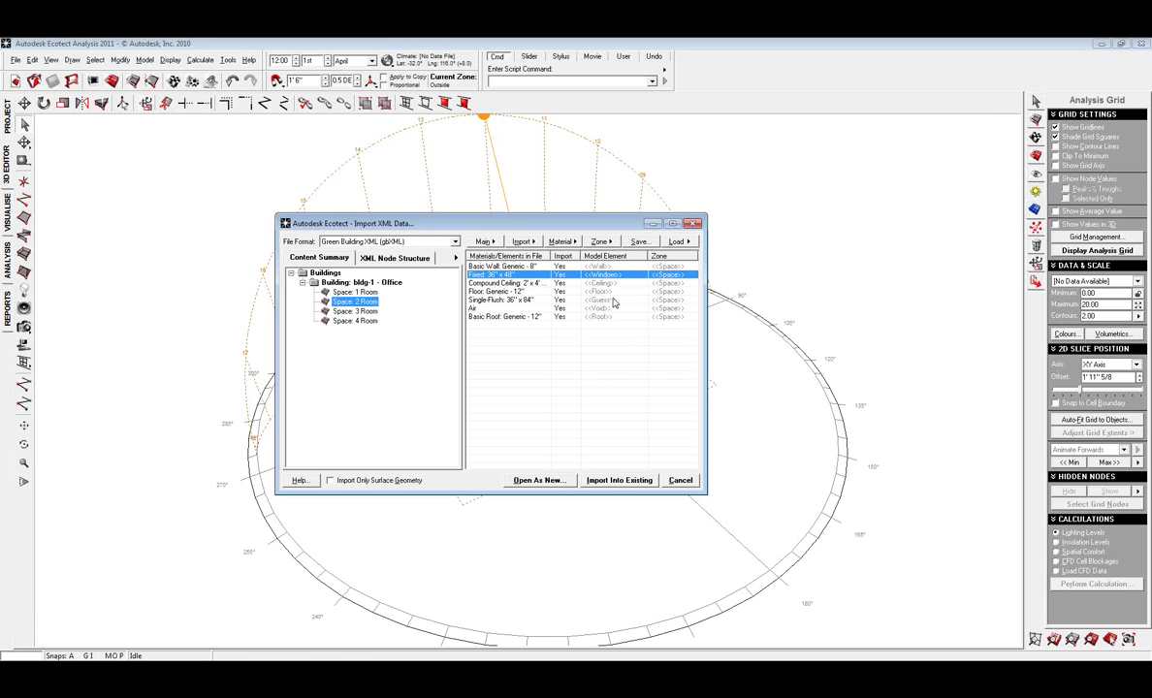
left_click(510, 302)
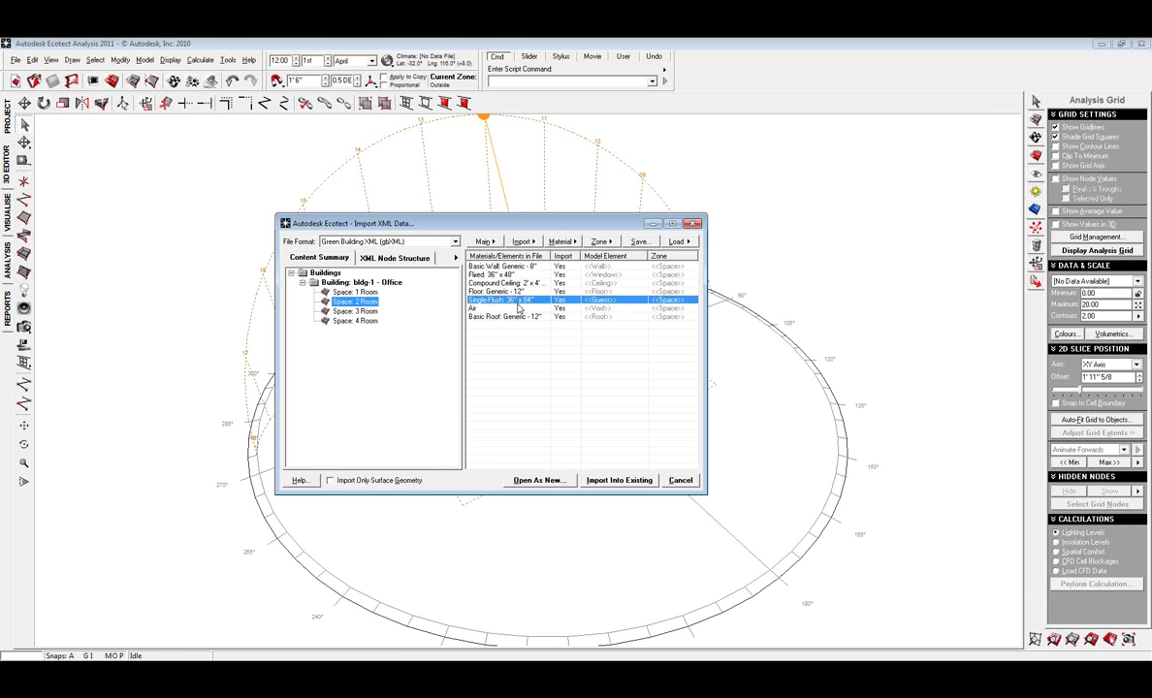
right_click(603, 302)
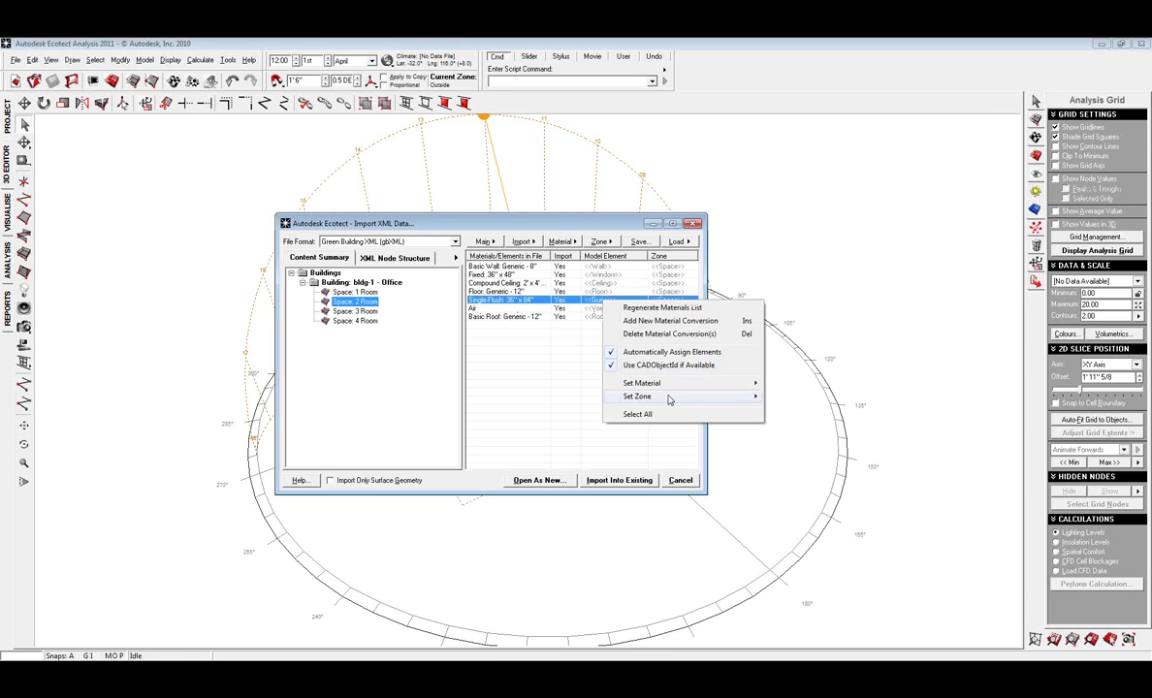
mouse_move(666, 388)
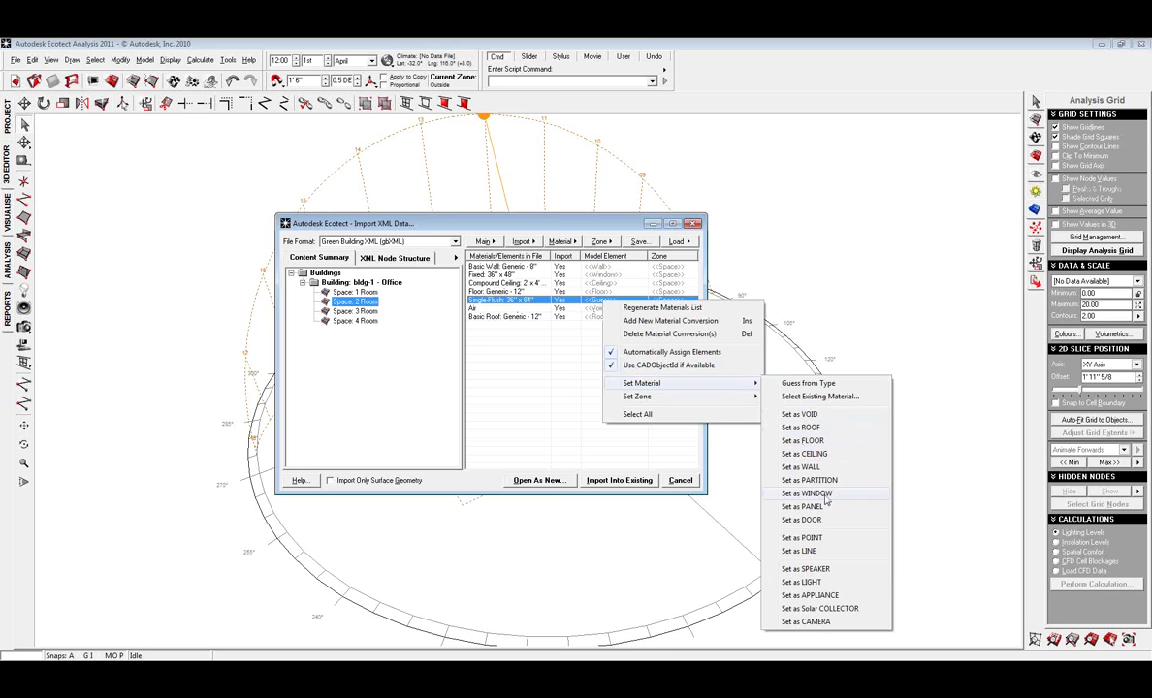
left_click(825, 522)
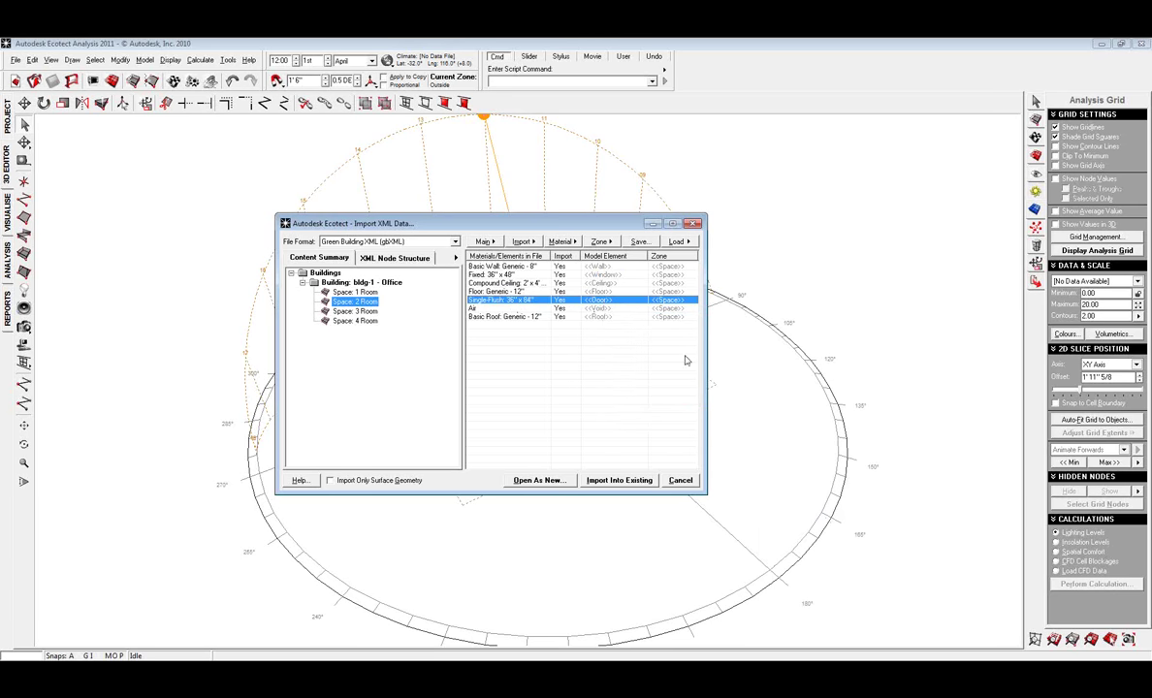
- Set the Air element to be ignored on import, and try to open the gbXML data as a new model
left_click(603, 311)
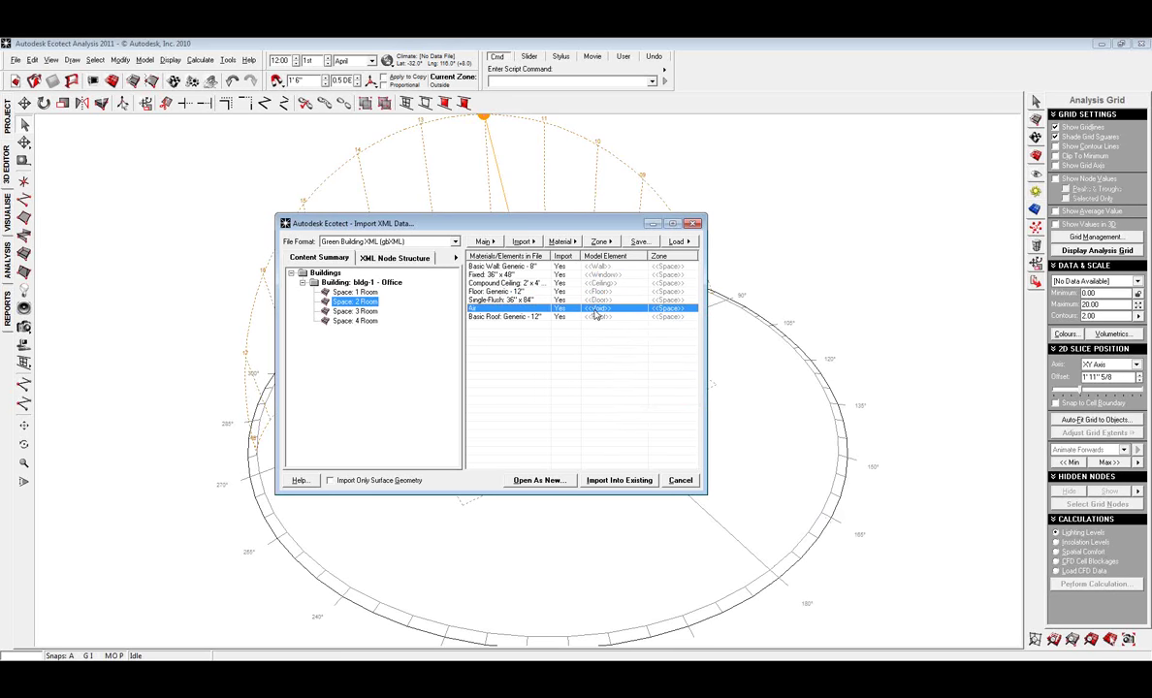
right_click(586, 309)
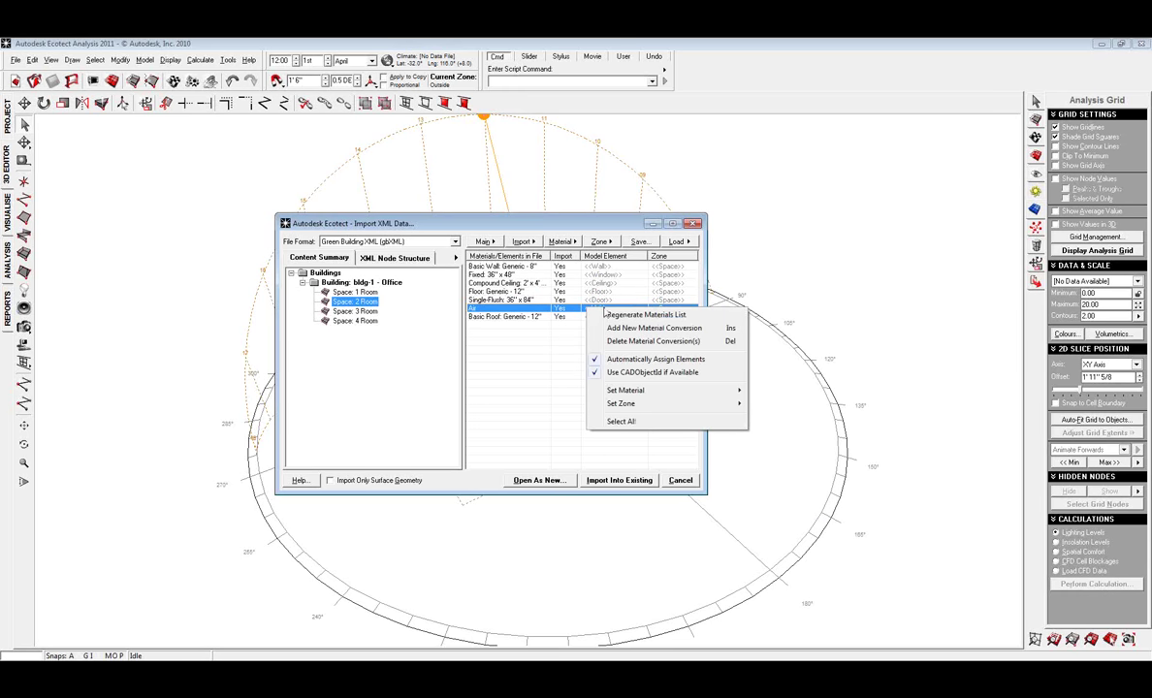
left_click(622, 377)
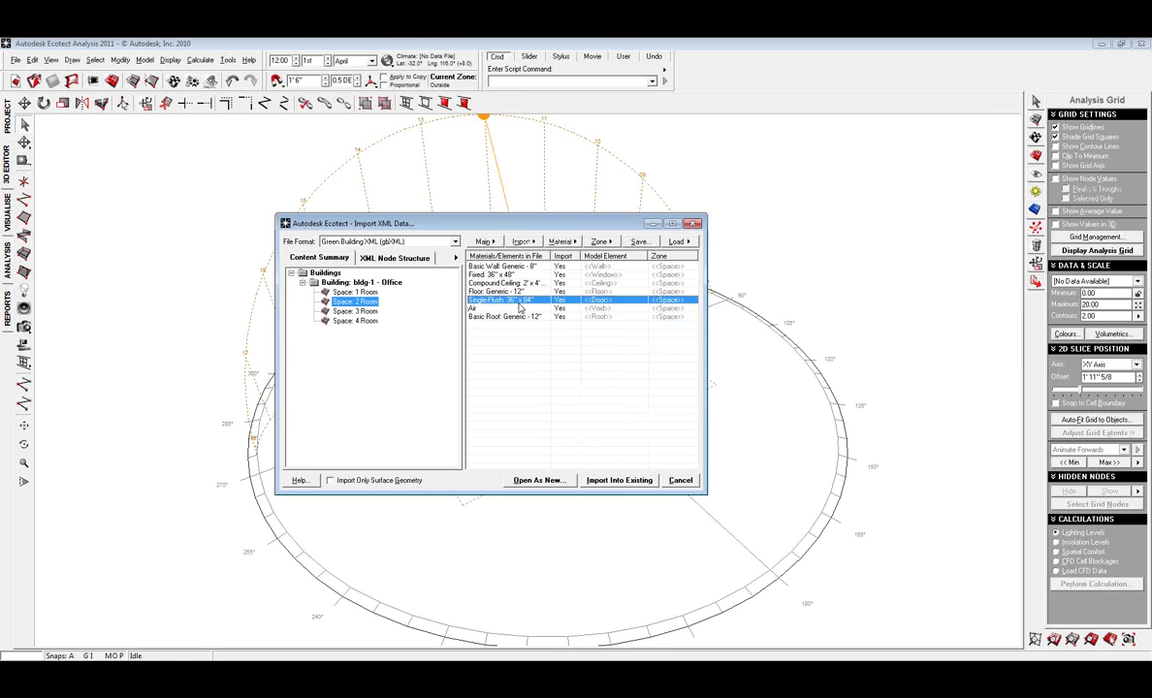
left_click(521, 240)
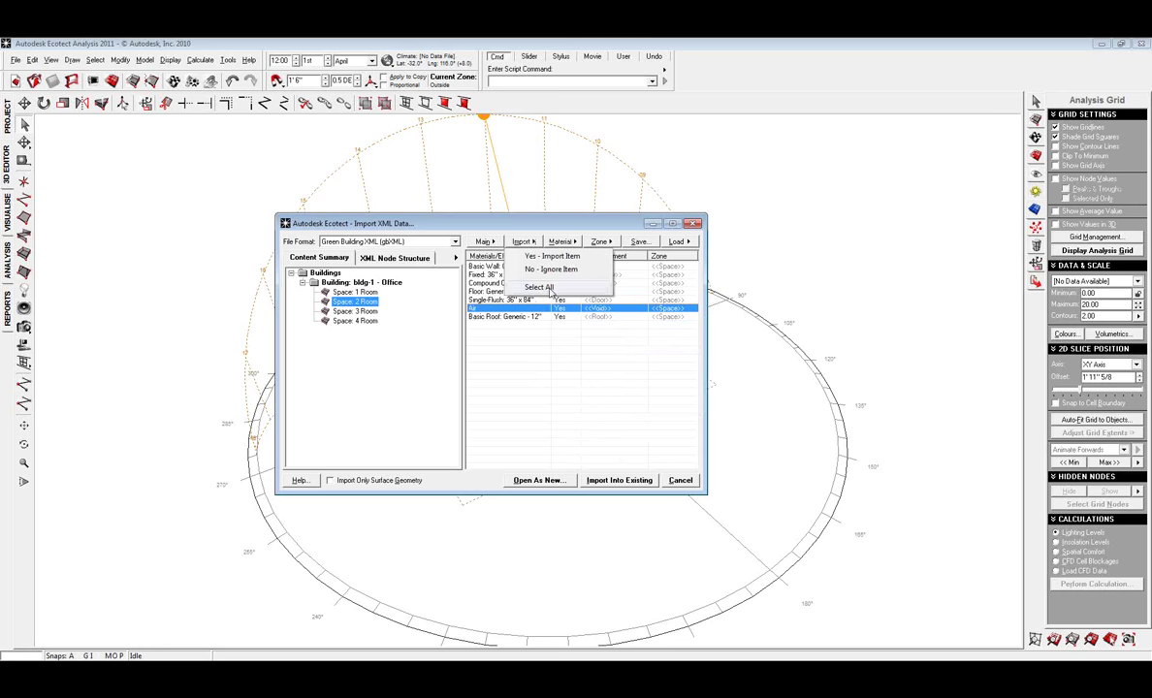
left_click(551, 269)
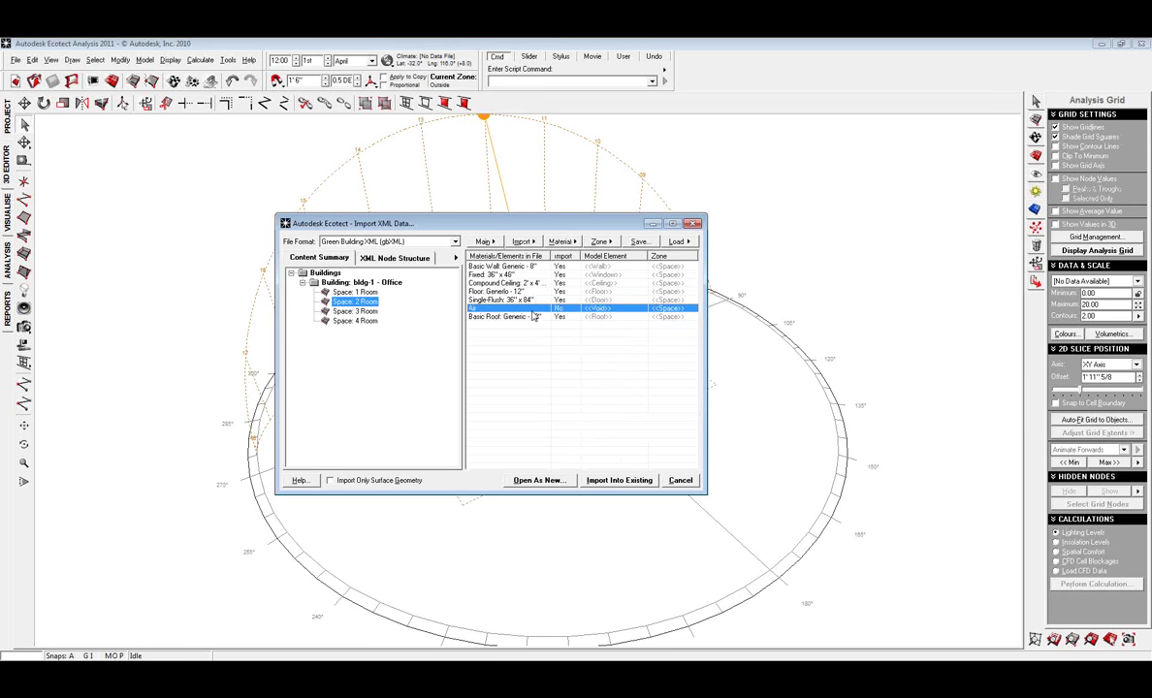
left_click(533, 318)
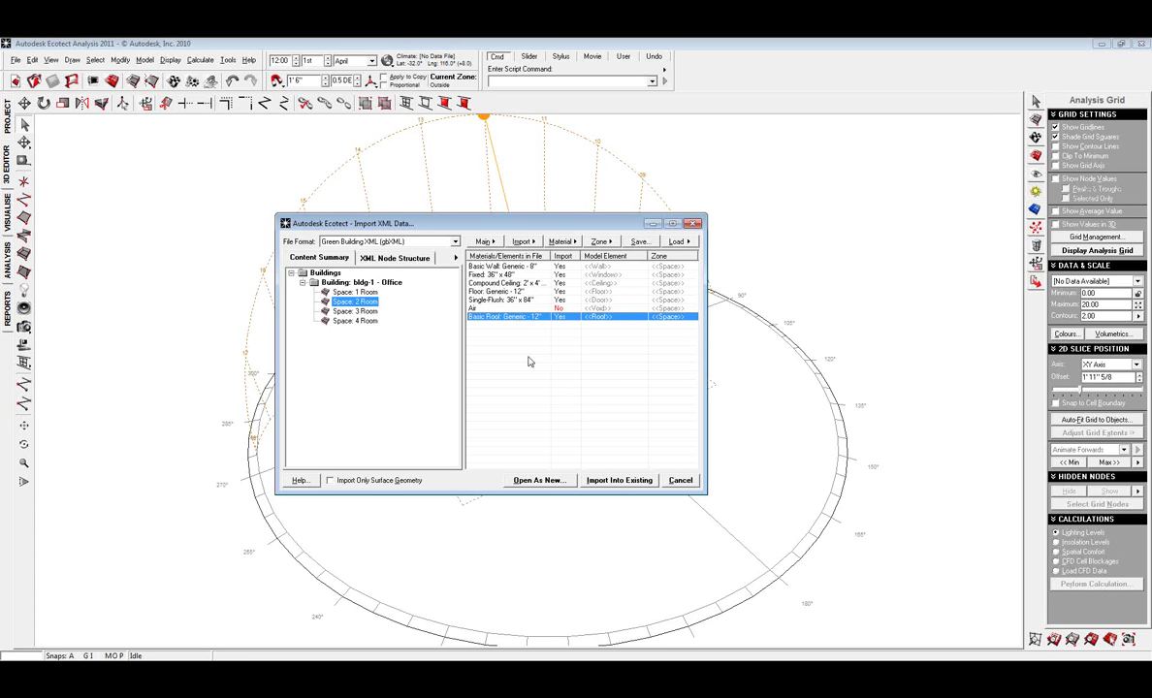
left_click(555, 483)
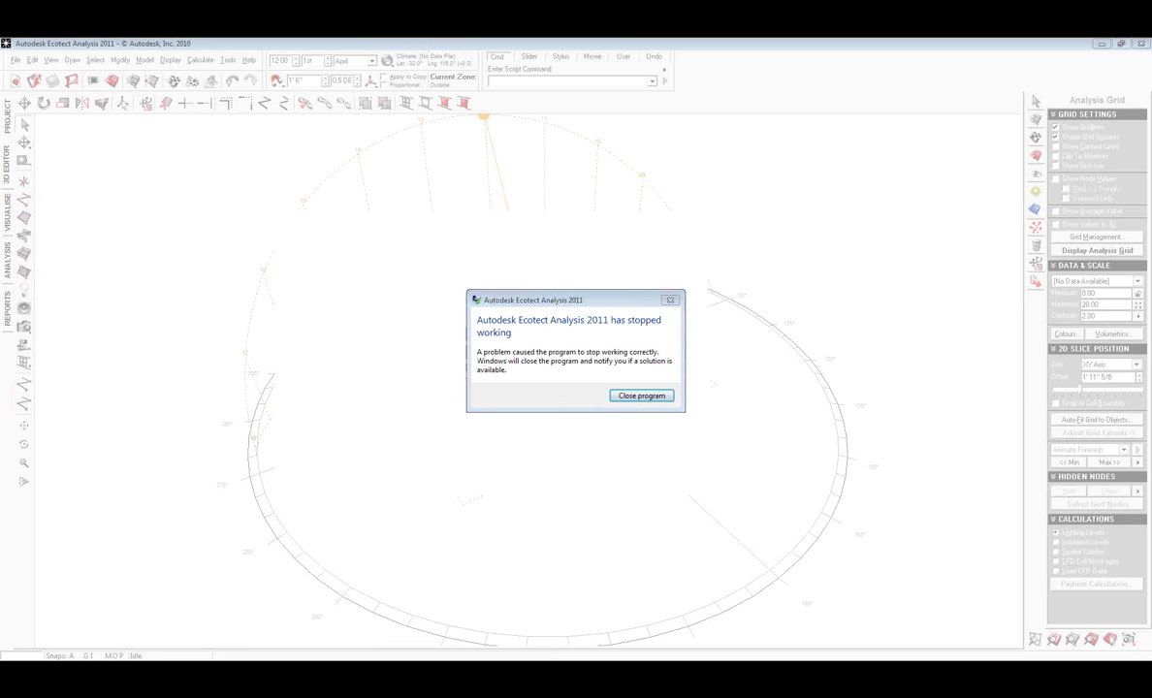
- Switch to the other Ecotect Analysis window and start a model/analysis data import for Green Building Studio gbXML files
mouse_move(734, 667)
left_click(698, 610)
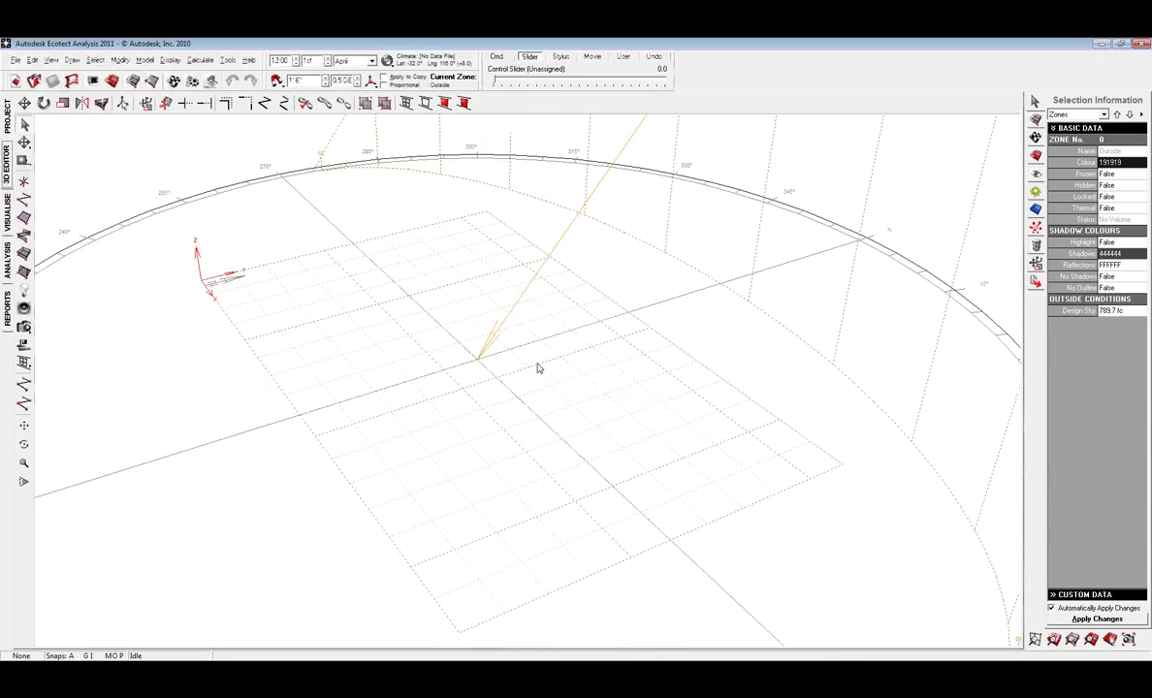
left_click(16, 60)
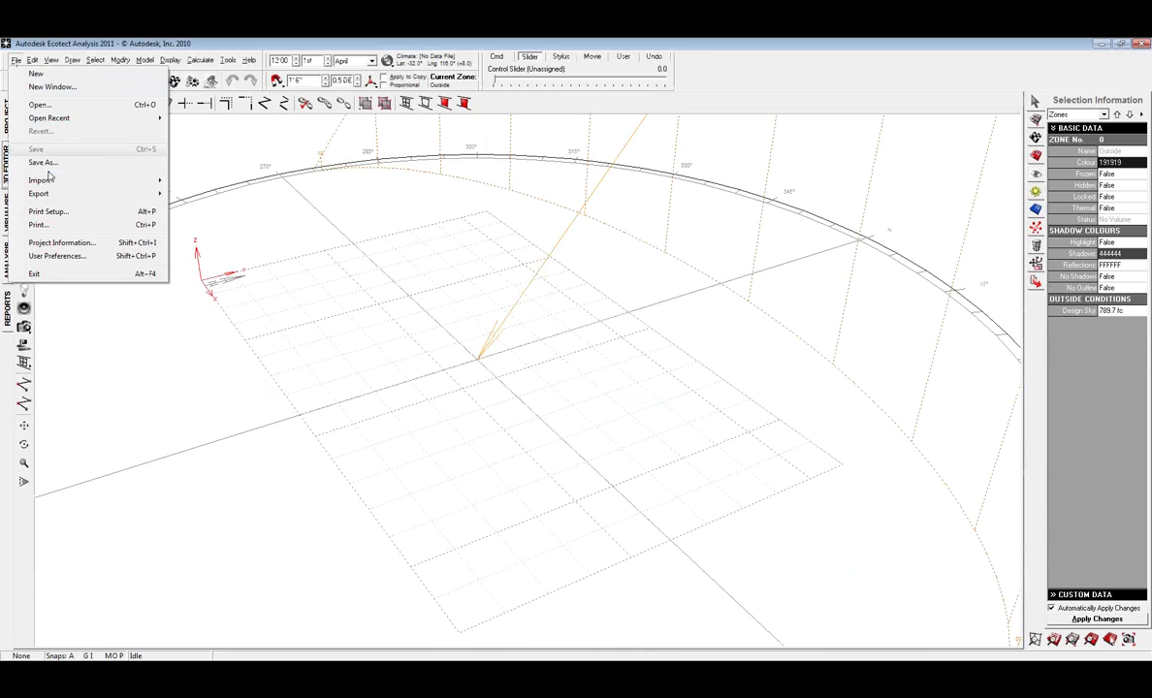
mouse_move(51, 183)
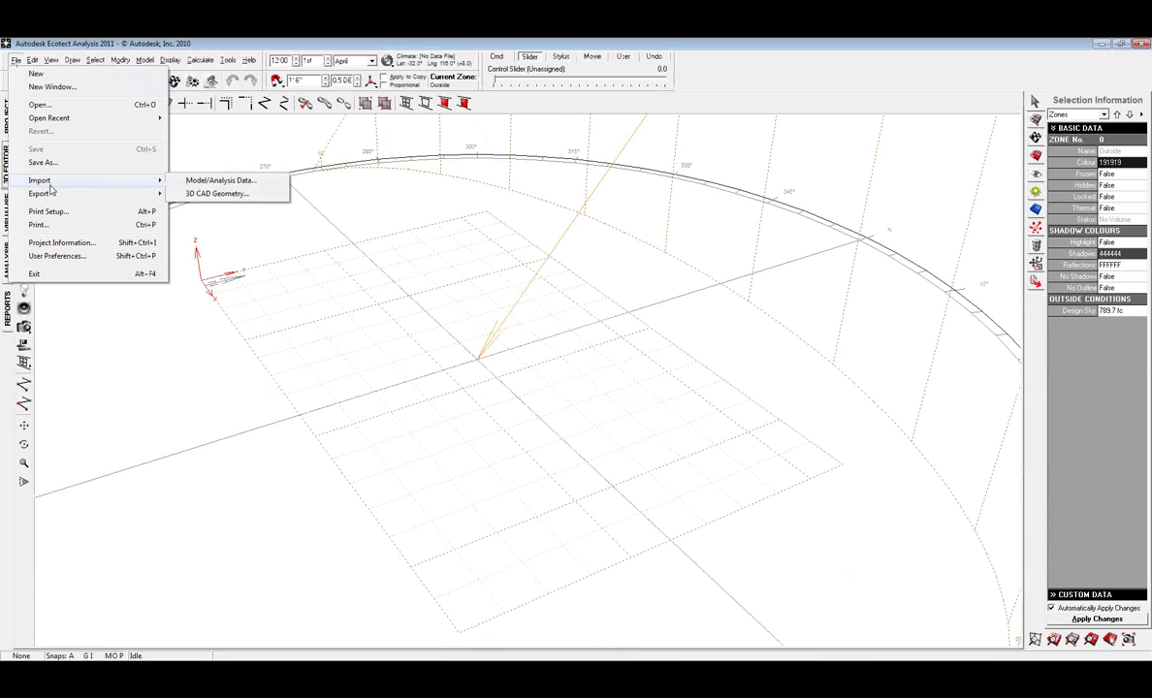
left_click(223, 180)
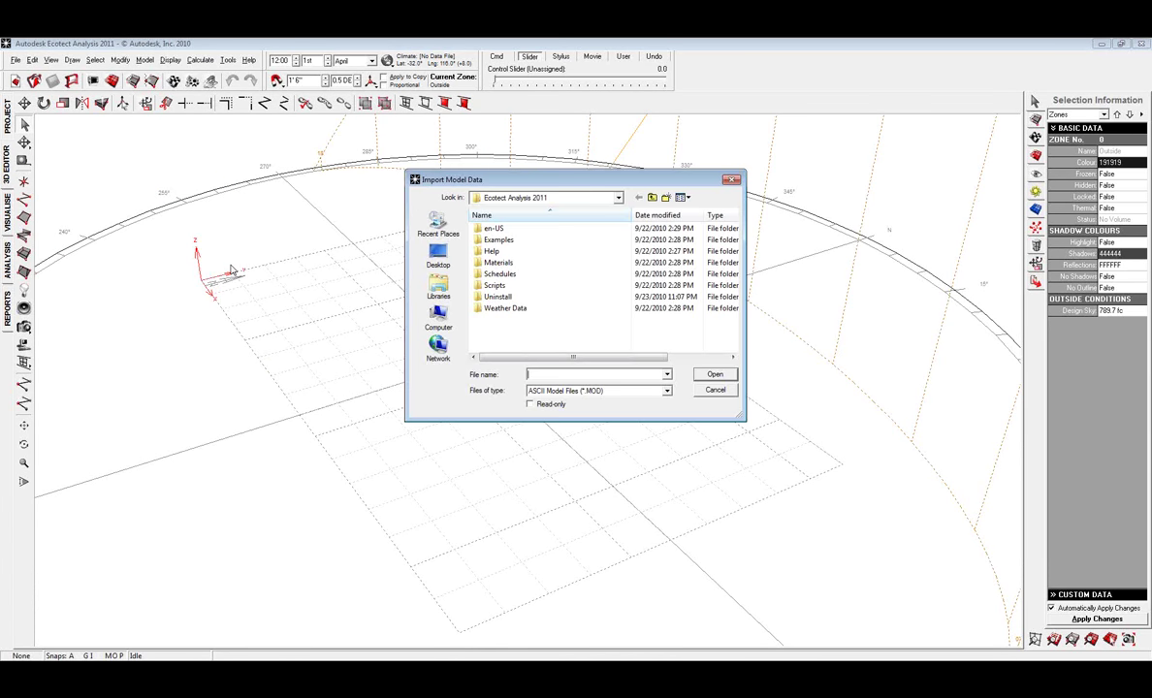
left_click(630, 390)
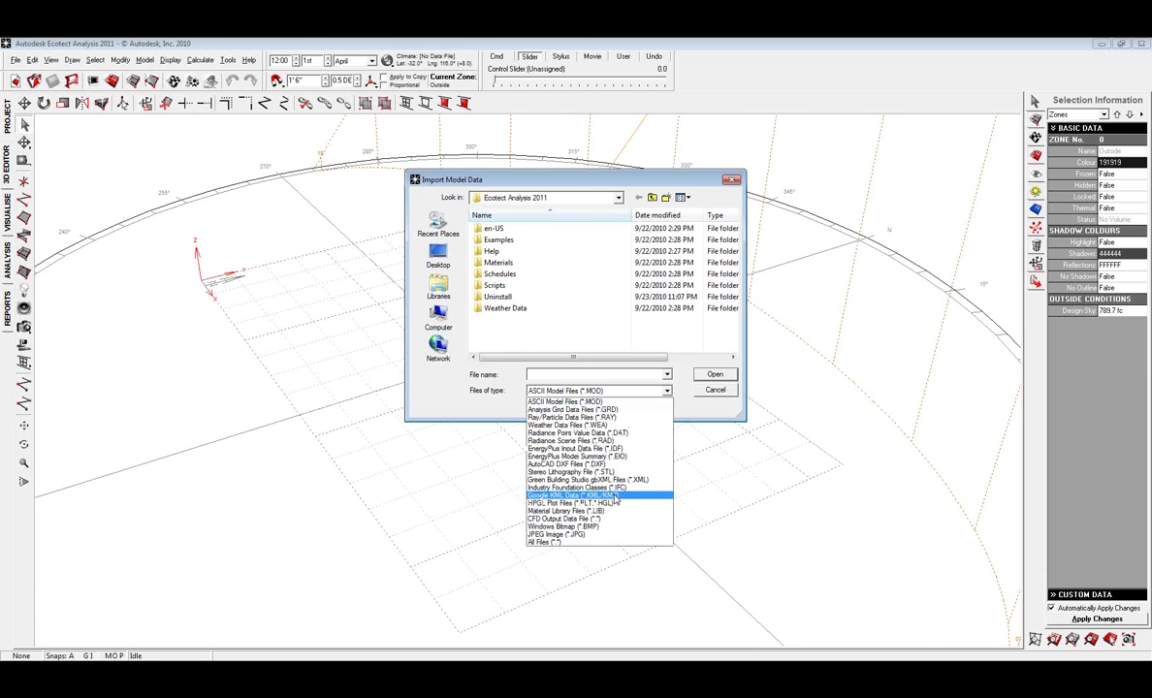
left_click(611, 480)
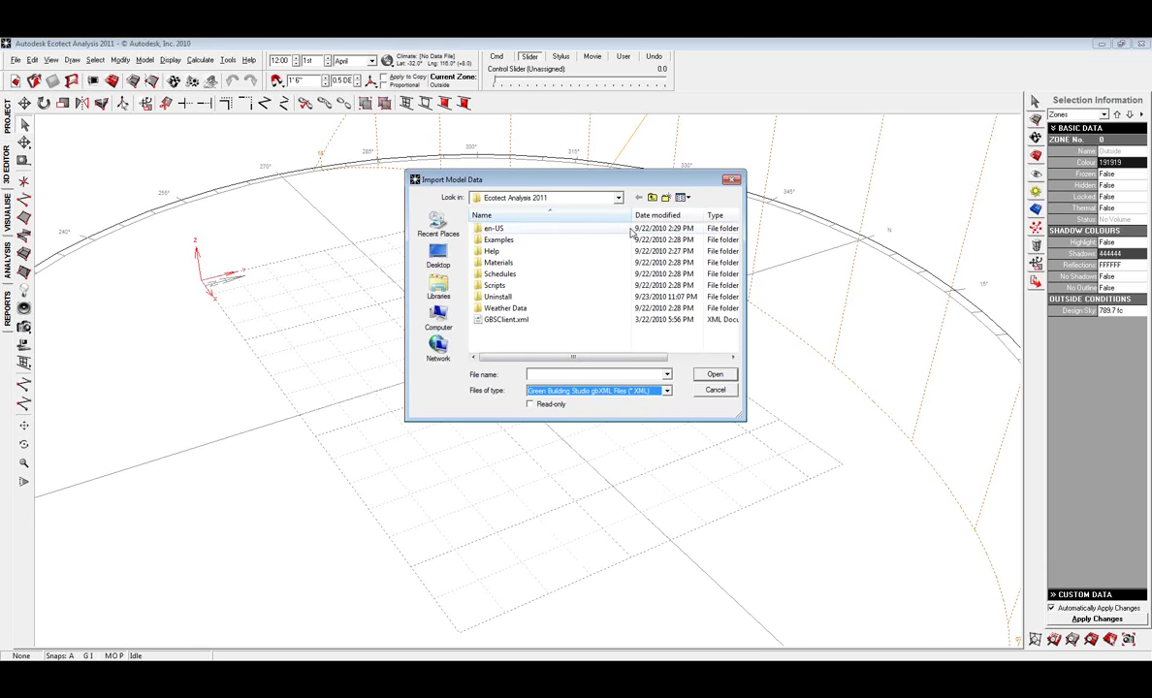
- Browse from the Ecotect Analysis 2011 folder through the user's personal folder to the Class folder
left_click(617, 197)
scroll(504, 233, "up", 2)
left_click(500, 233)
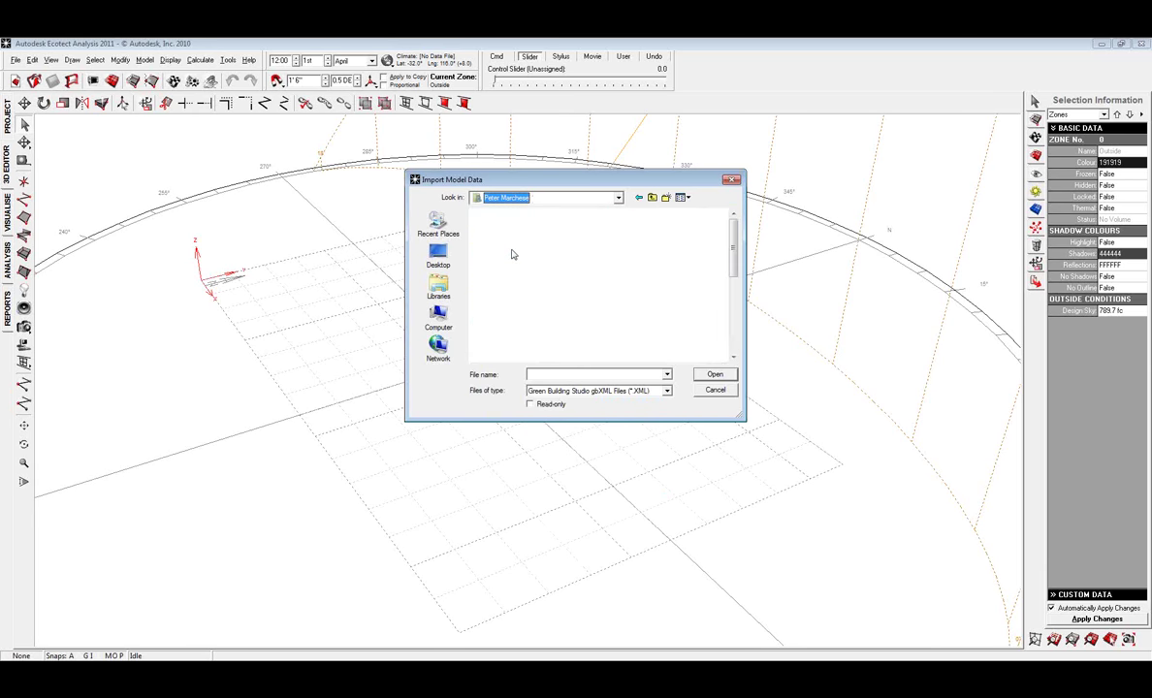
scroll(572, 281, "down", 3)
double_click(583, 251)
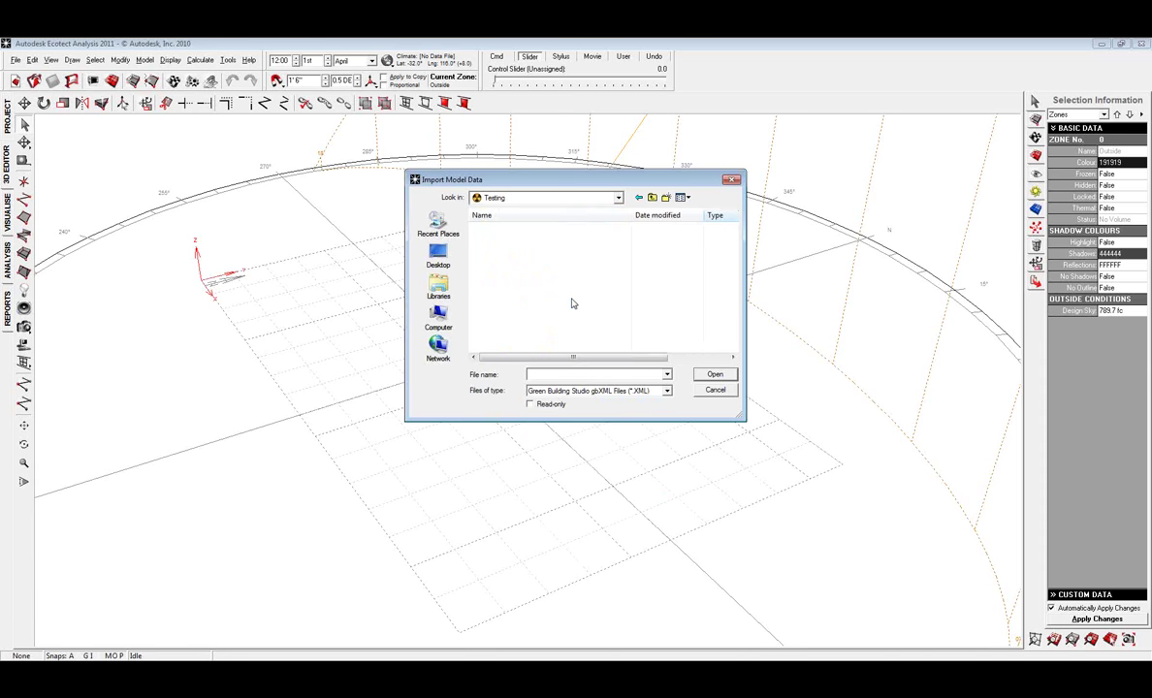
scroll(571, 303, "up", 1)
double_click(571, 303)
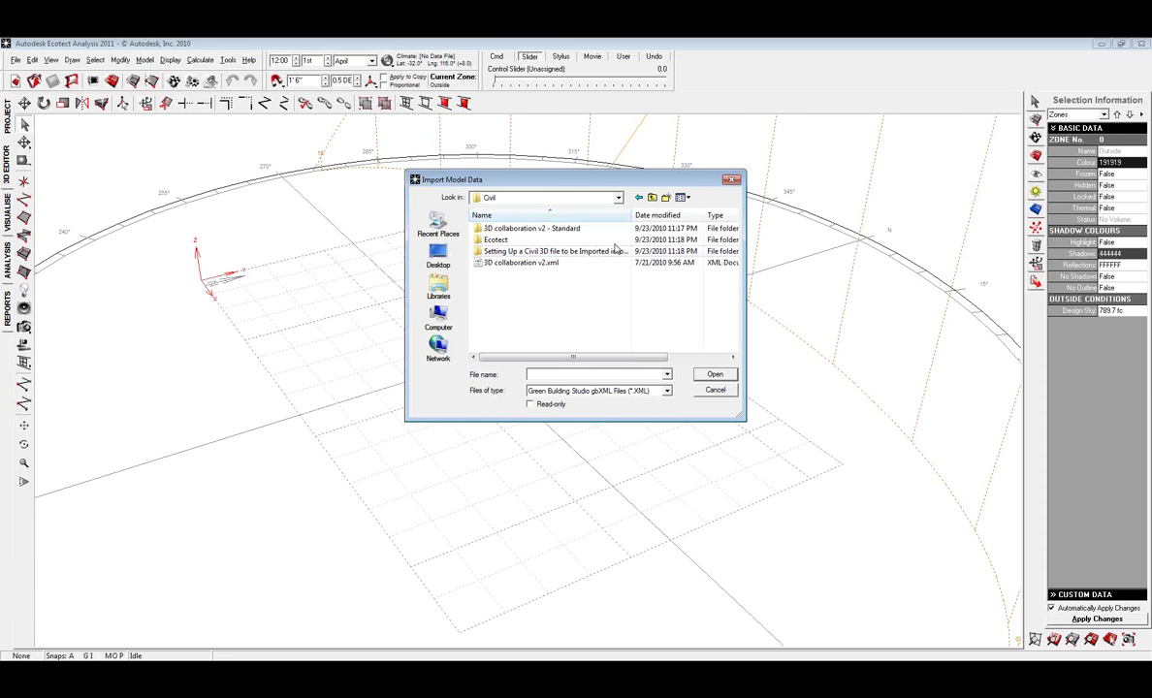
left_click(639, 197)
double_click(490, 283)
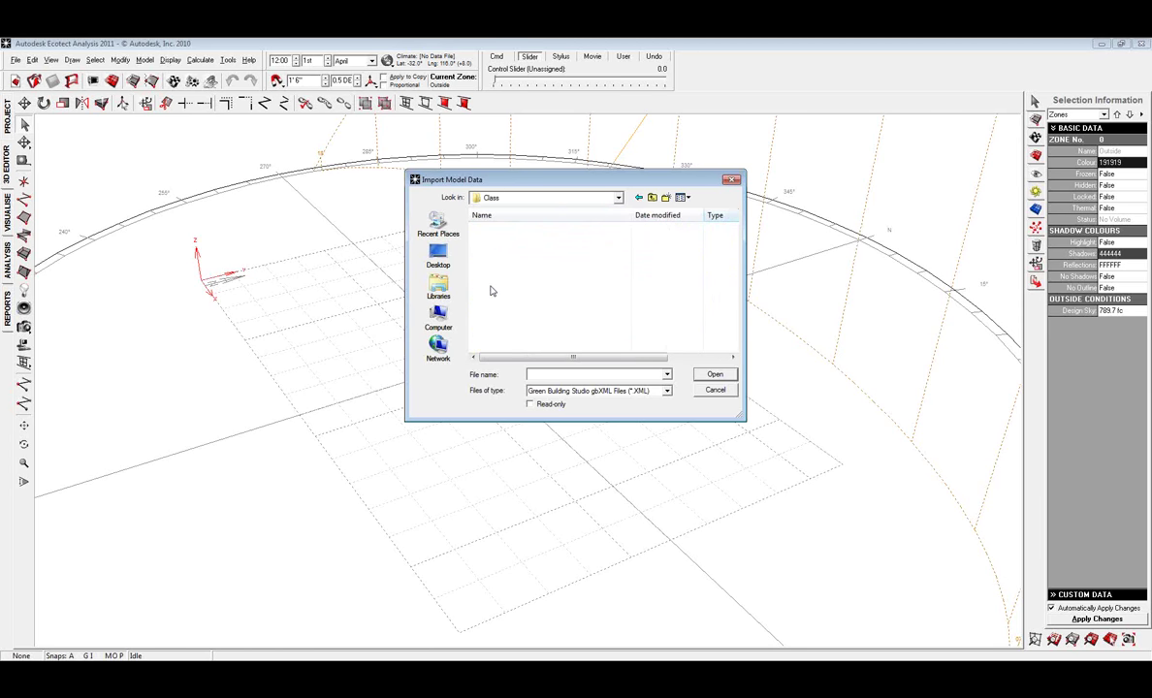
- Load the gbXML file Webinar1.xml from the Class folder for import
left_click_drag(734, 228, 741, 341)
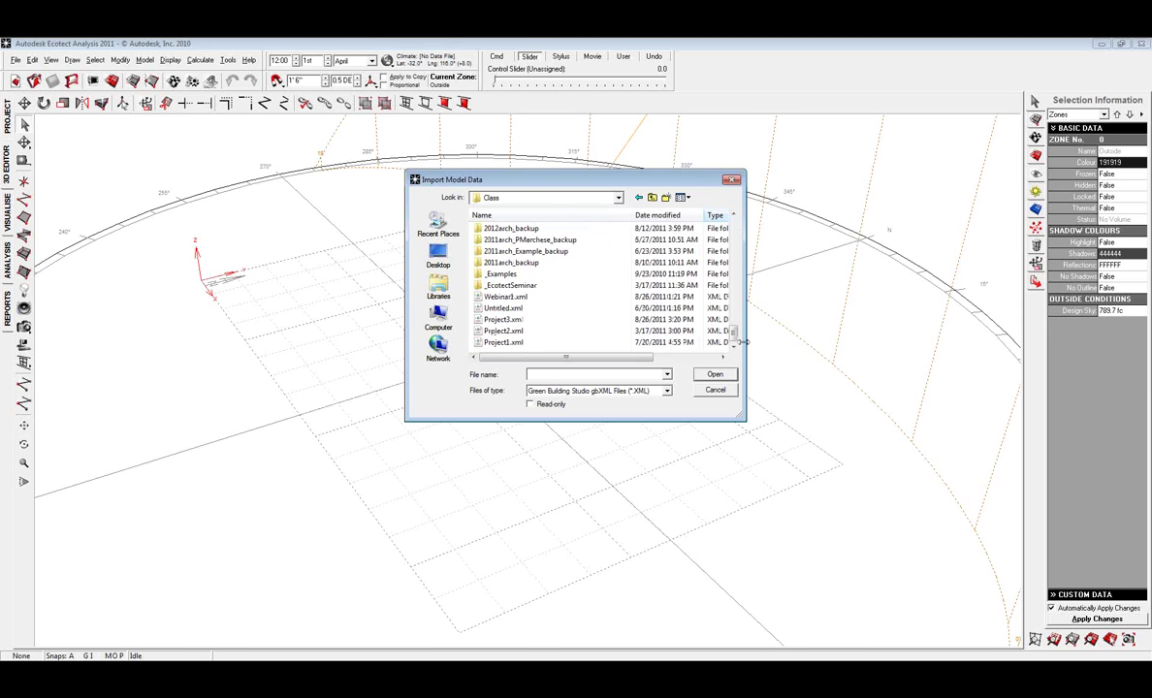
left_click(504, 296)
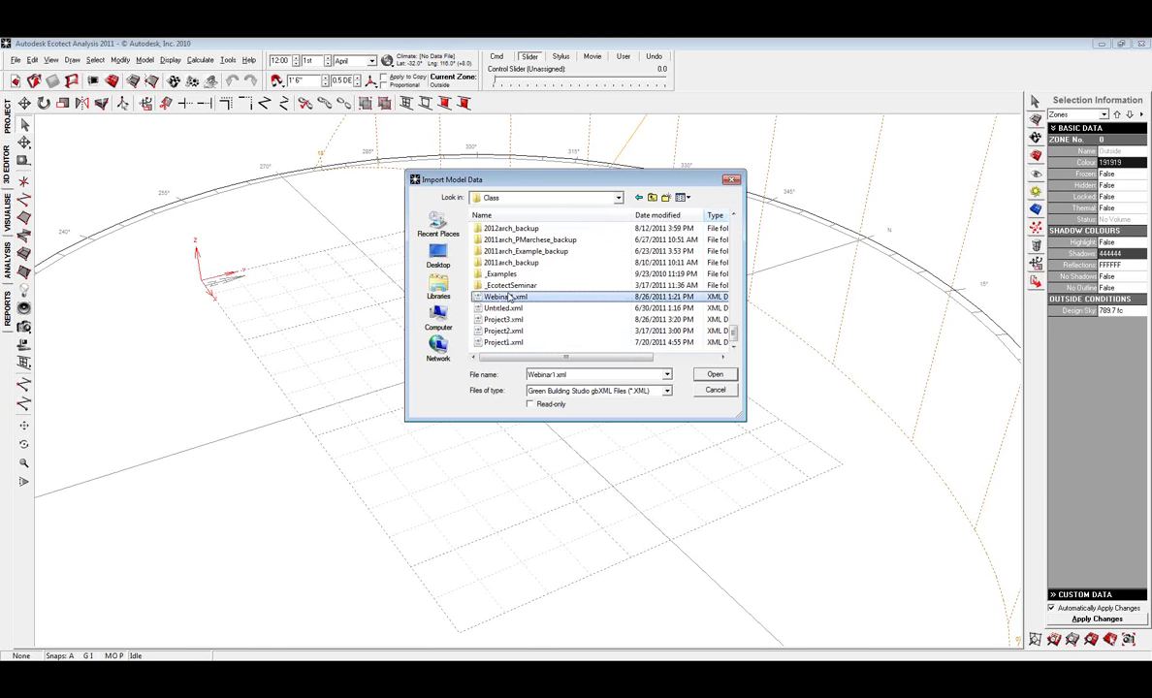
left_click(515, 344)
left_click(515, 298)
left_click(715, 375)
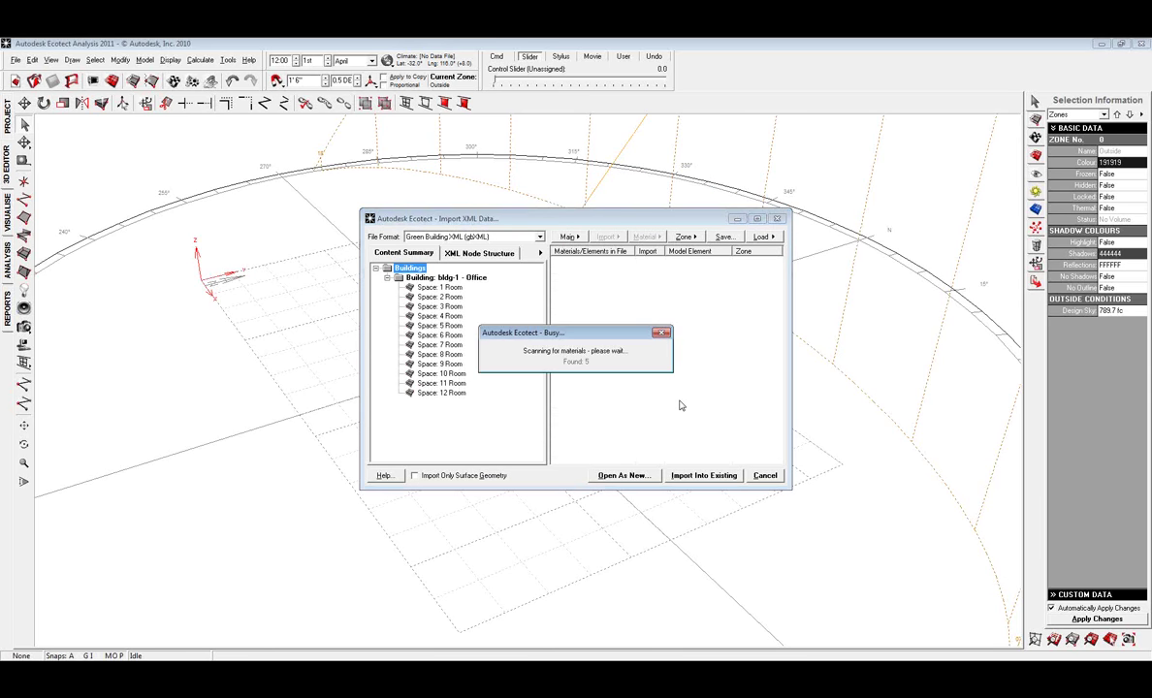
- Set the Fixed: 36" x 48" element's material to WINDOW and open the gbXML data as a new model
right_click(598, 269)
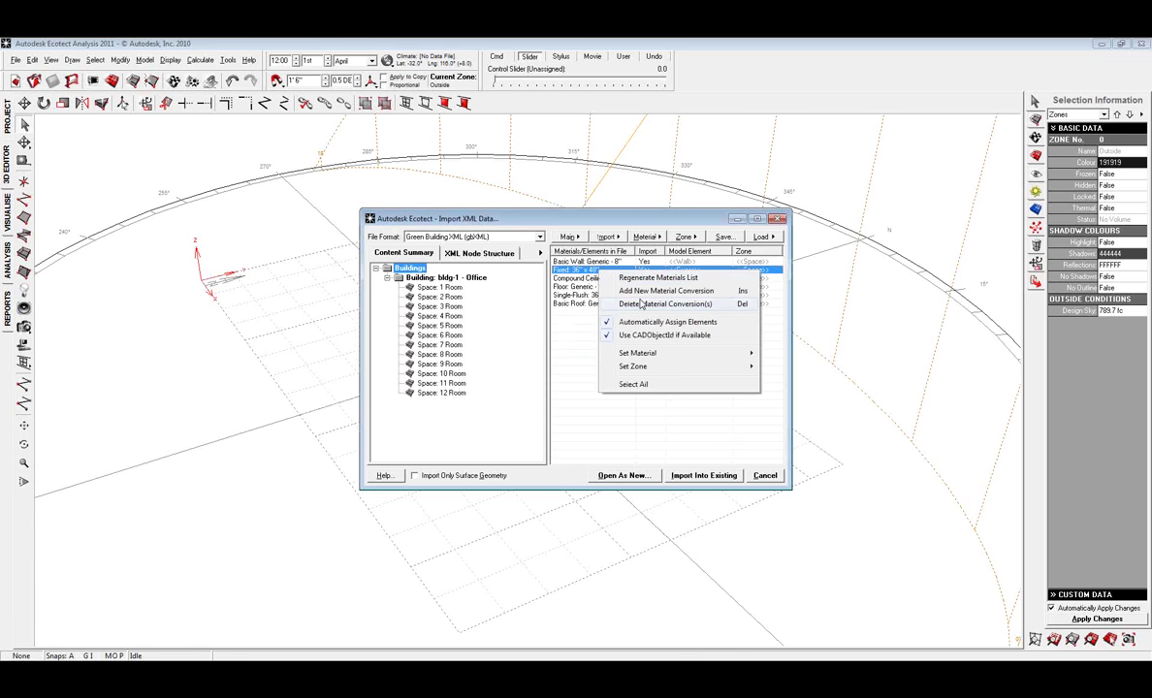
mouse_move(718, 353)
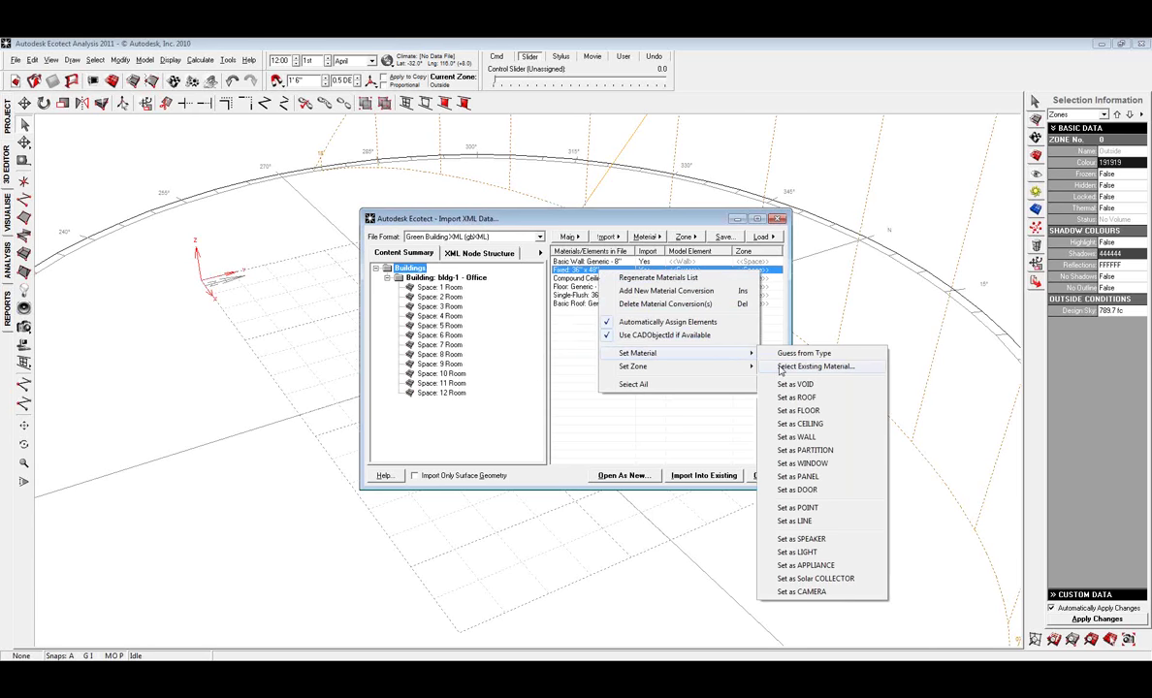
left_click(811, 464)
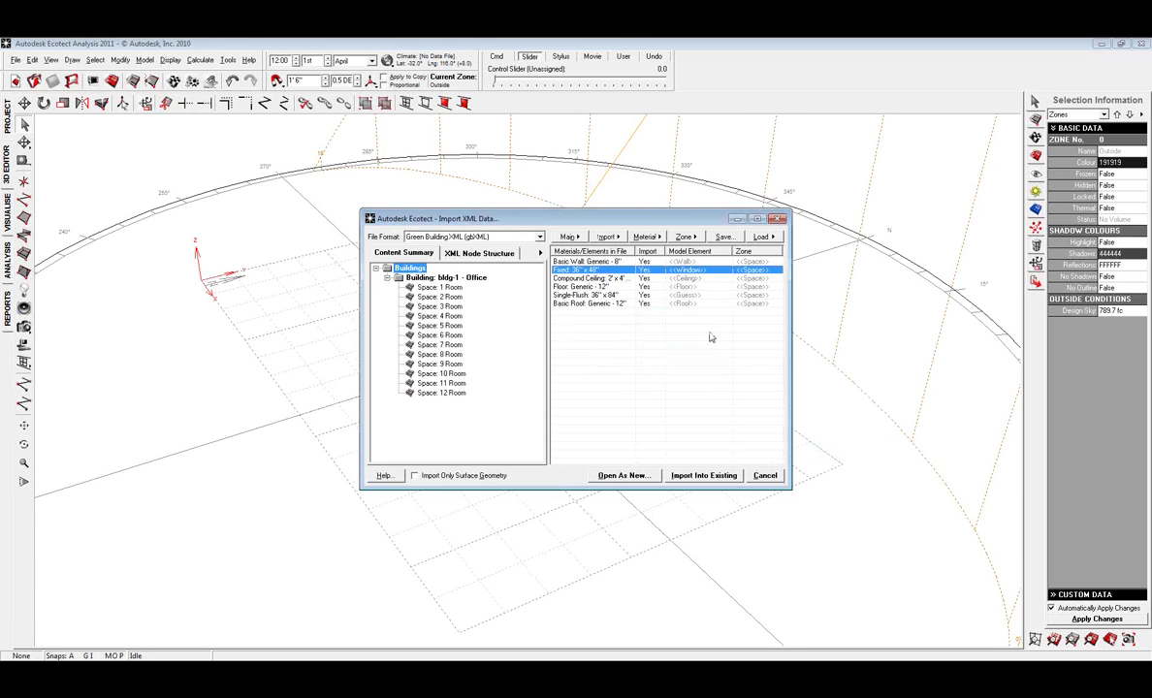
left_click(641, 477)
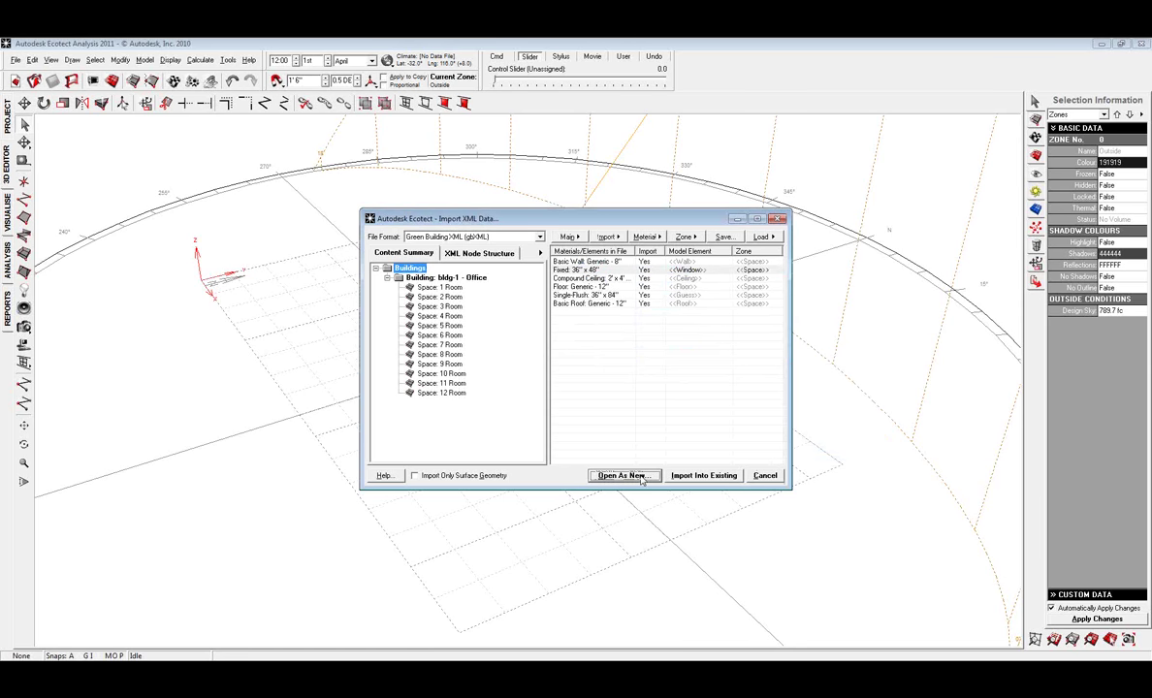
- Display the imported building in the Visualise view and look at it from several sides
right_click_drag(642, 481, 577, 474)
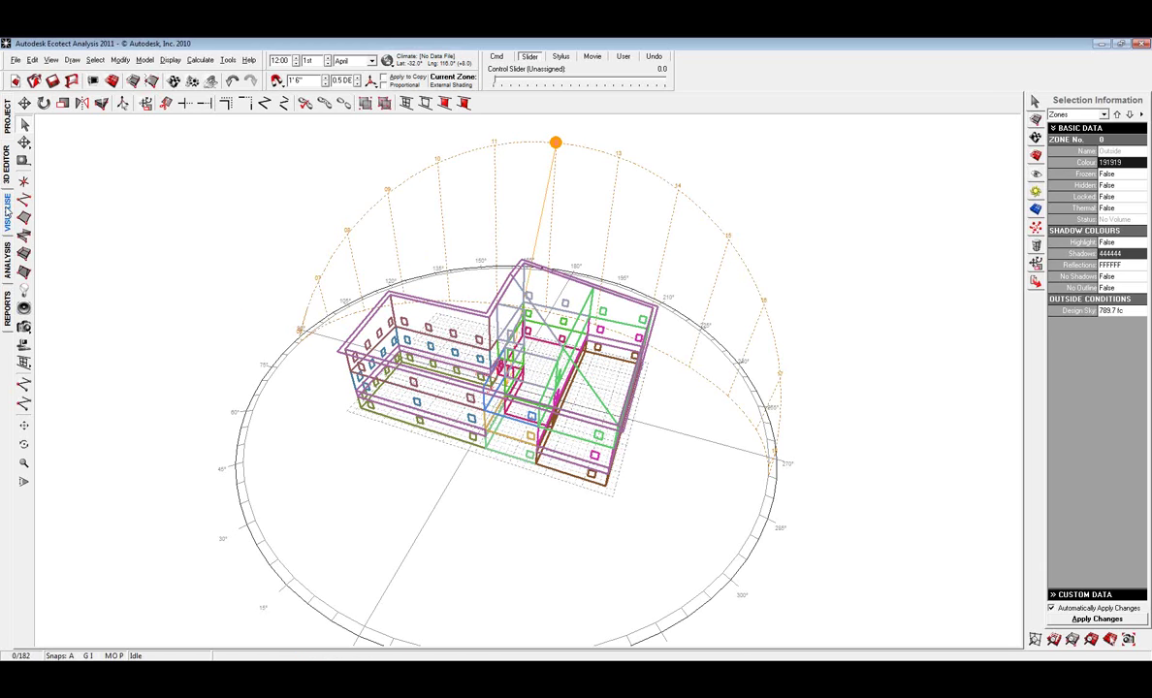
left_click(7, 211)
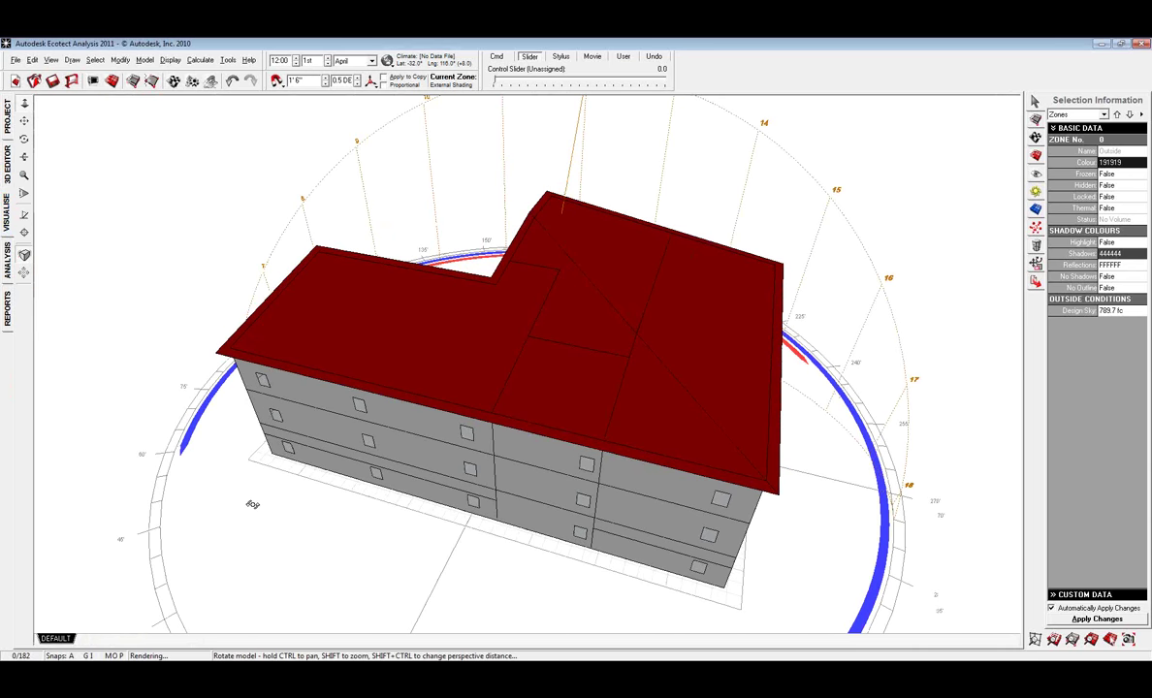
right_click_drag(291, 494, 595, 323)
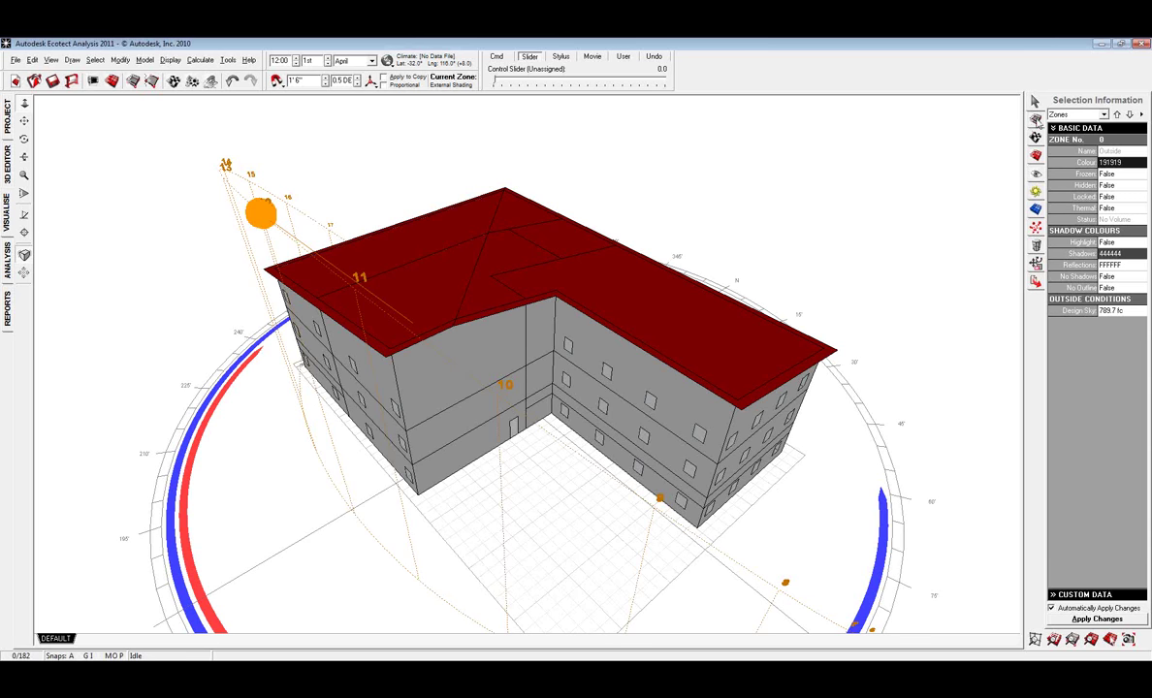
- Show the zone list and hide the 12 Room zone on Level 3 to expose the top floor
left_click(1036, 118)
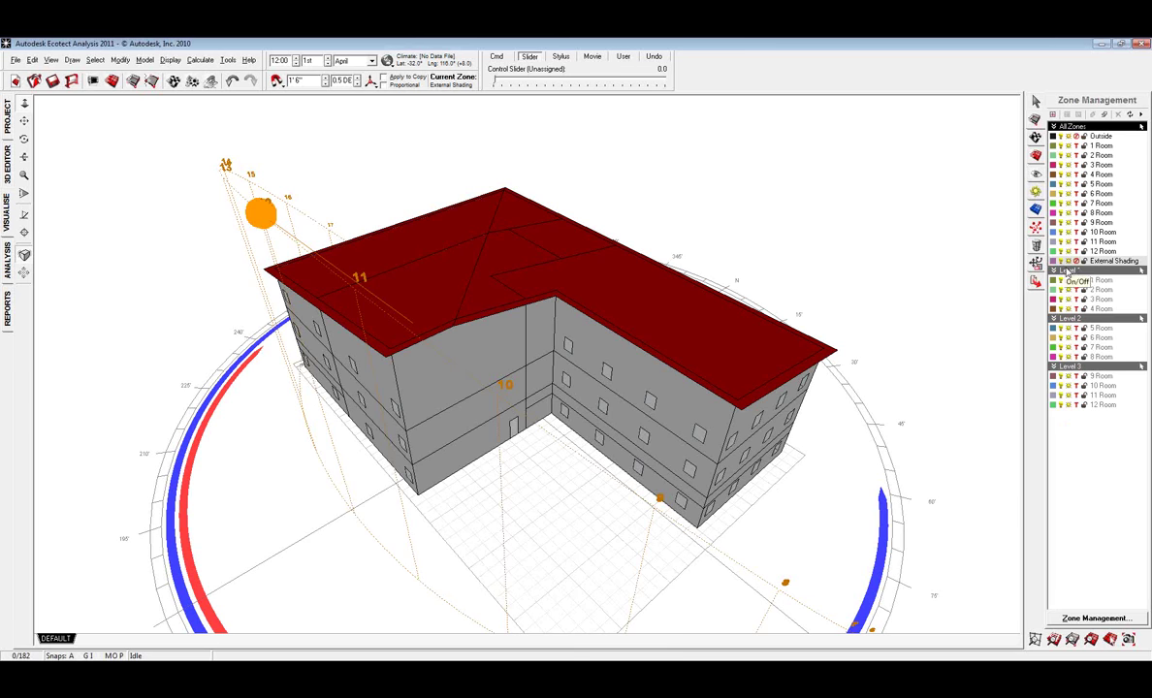
left_click(1064, 404)
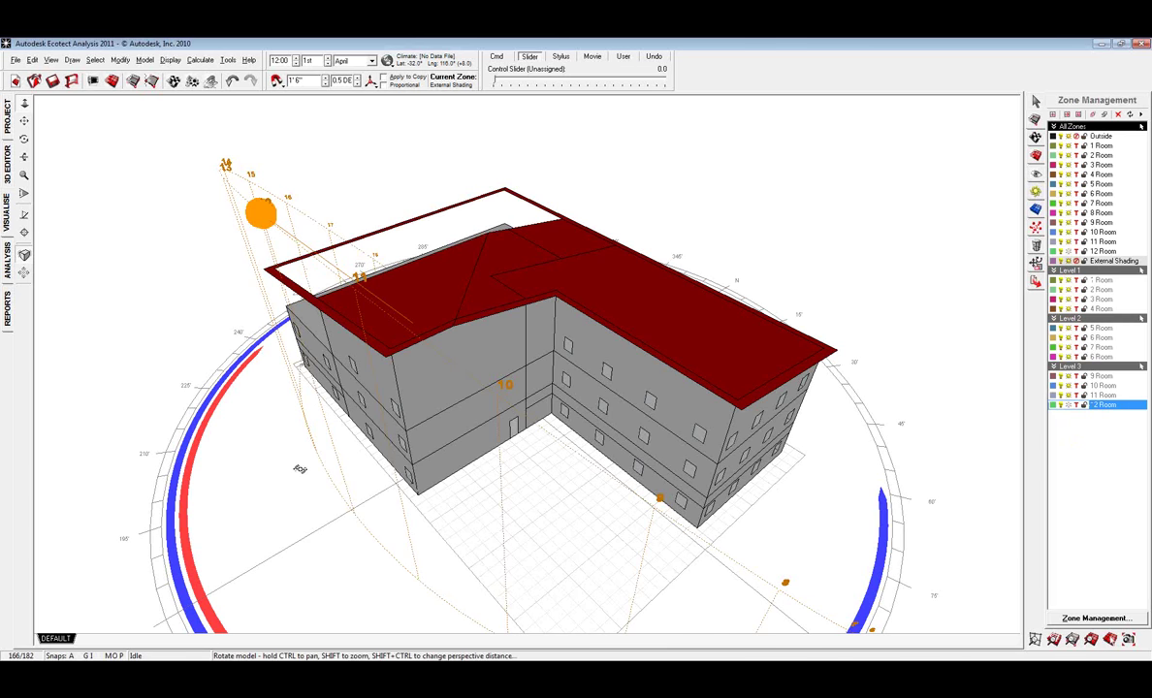
right_click_drag(301, 469, 618, 447)
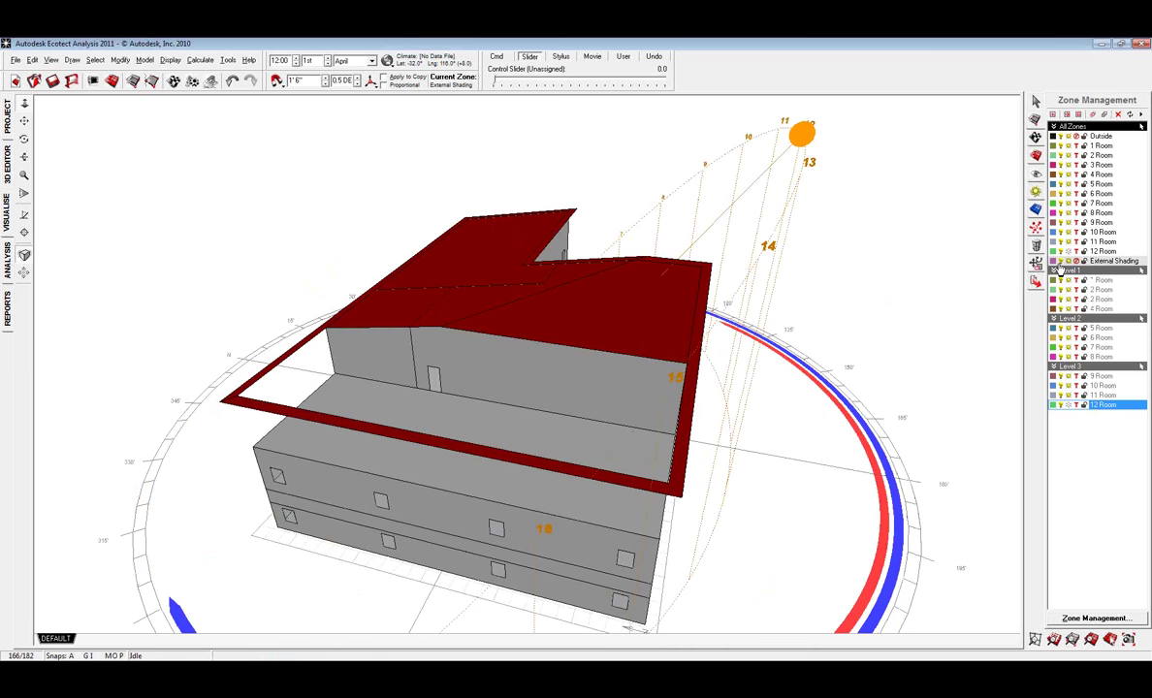
- Try to hide the External Shading zone, and turn the 12 Room zone back on
left_click(1060, 261)
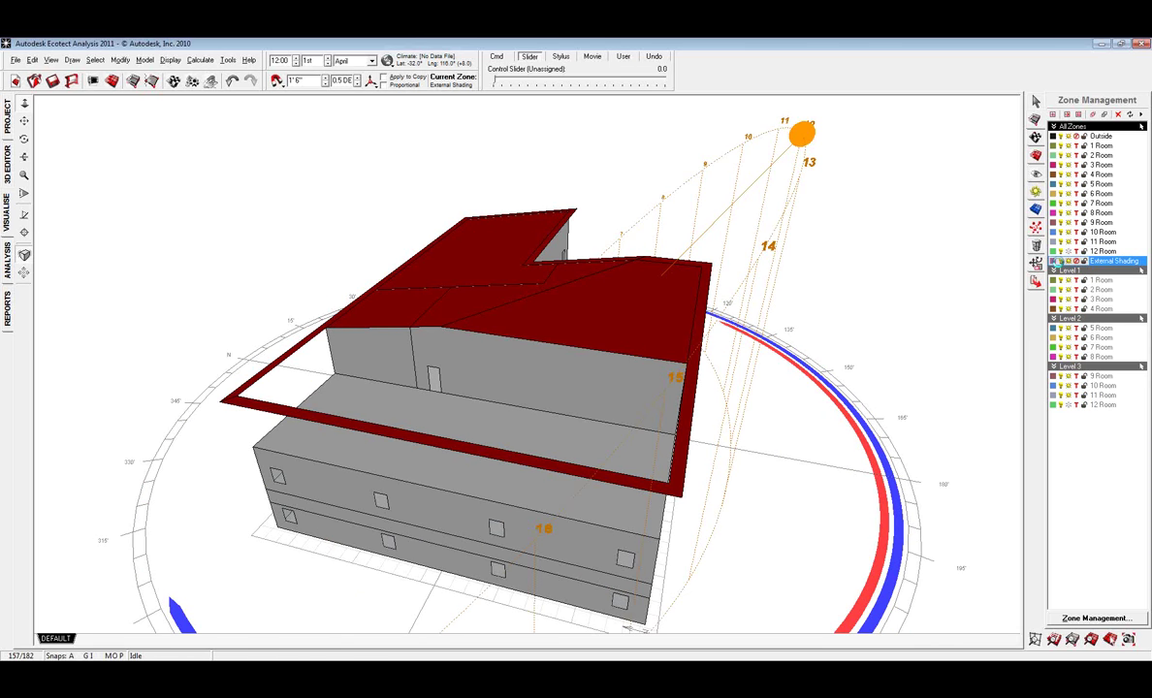
right_click_drag(798, 427, 803, 396)
right_click_drag(270, 424, 462, 417)
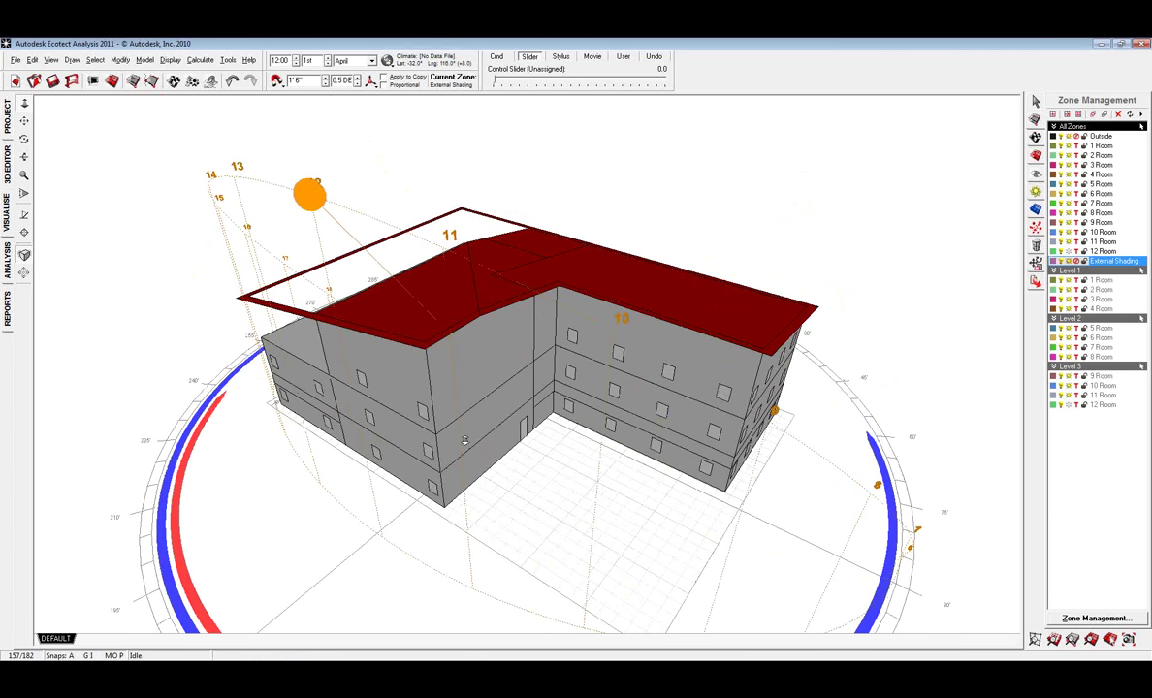
mouse_move(350, 523)
right_mouse_down()
mouse_move(450, 524)
mouse_move(624, 488)
mouse_move(482, 511)
mouse_move(334, 510)
right_mouse_up()
left_click(1069, 252)
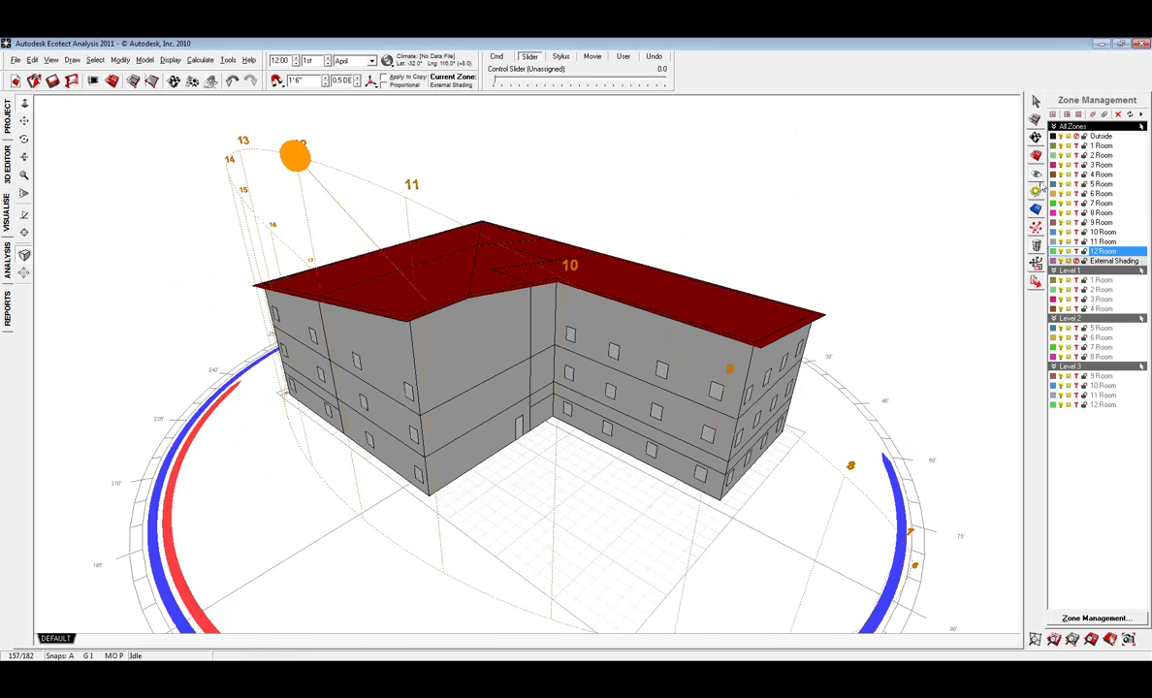
- Enable the cut-away section in the visualisation settings and shift the section plane further back through the building
left_click(1036, 175)
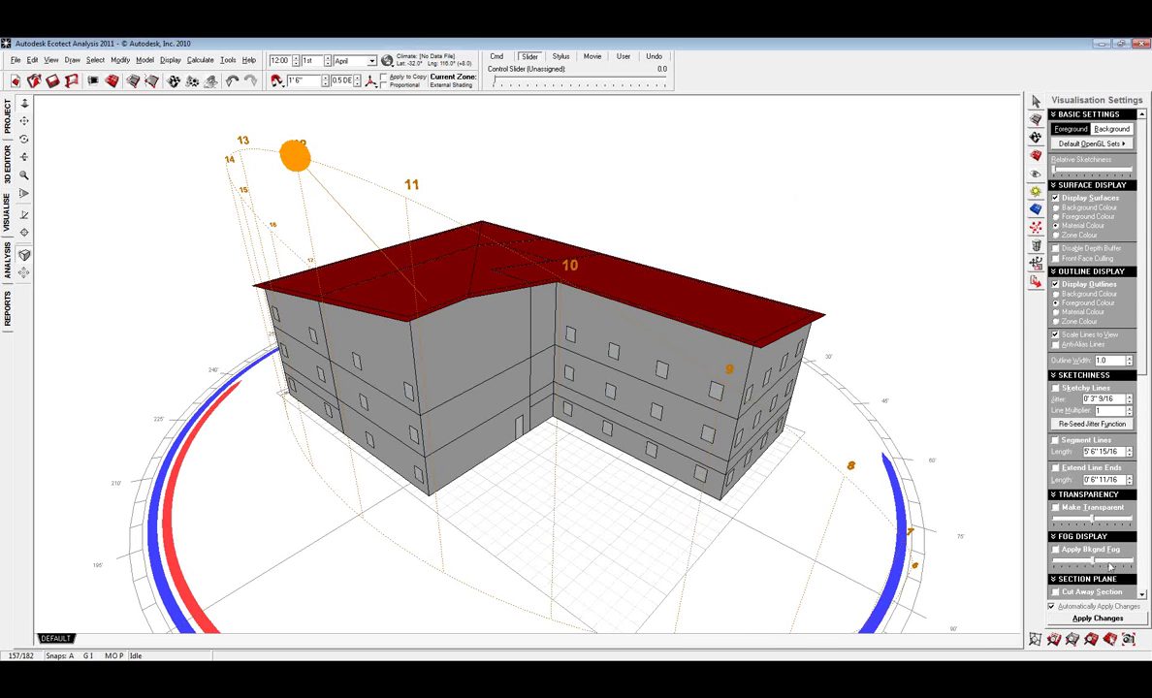
left_click_drag(1143, 326, 1143, 362)
left_click(1057, 523)
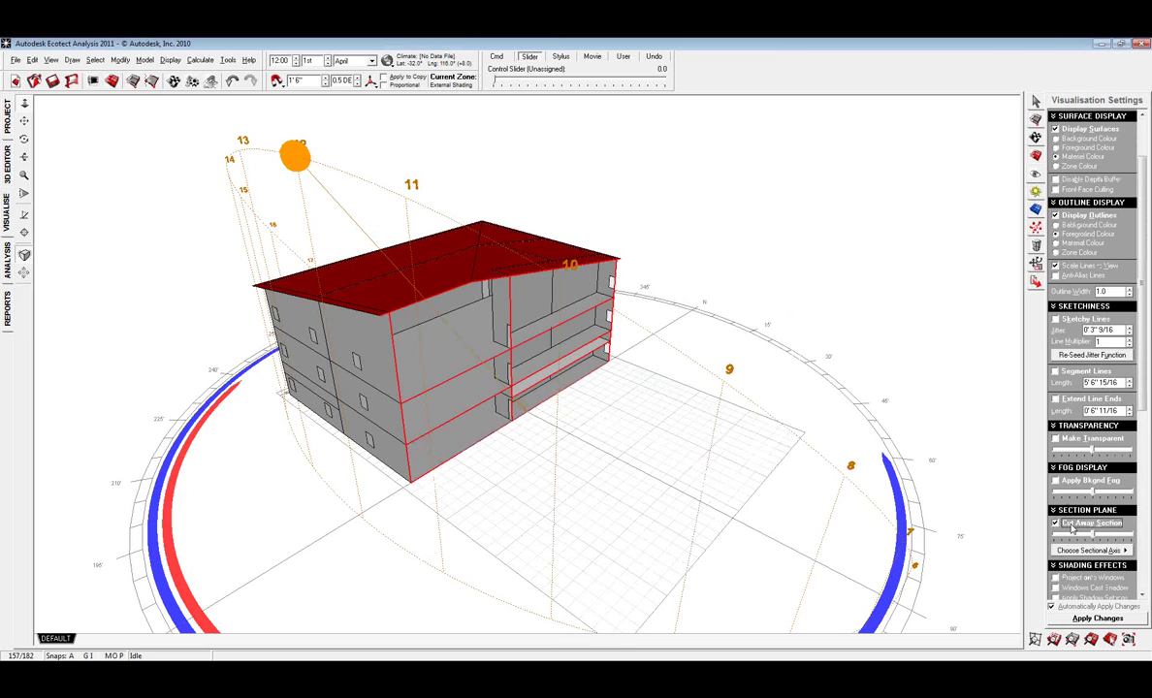
mouse_move(1094, 536)
left_mouse_down()
mouse_move(1104, 538)
mouse_move(1082, 539)
mouse_move(1111, 538)
mouse_move(1081, 535)
left_mouse_up()
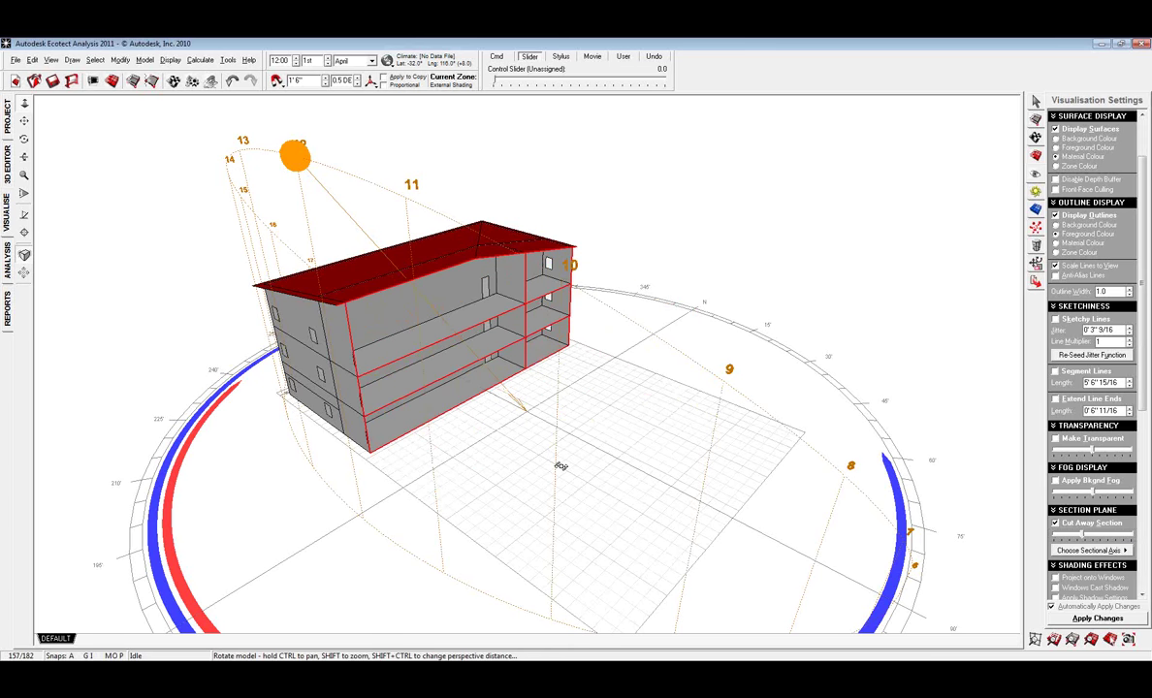
- Examine the rooms, floors, doors and windows on each level through the cut-away section
right_click_drag(560, 466, 561, 332)
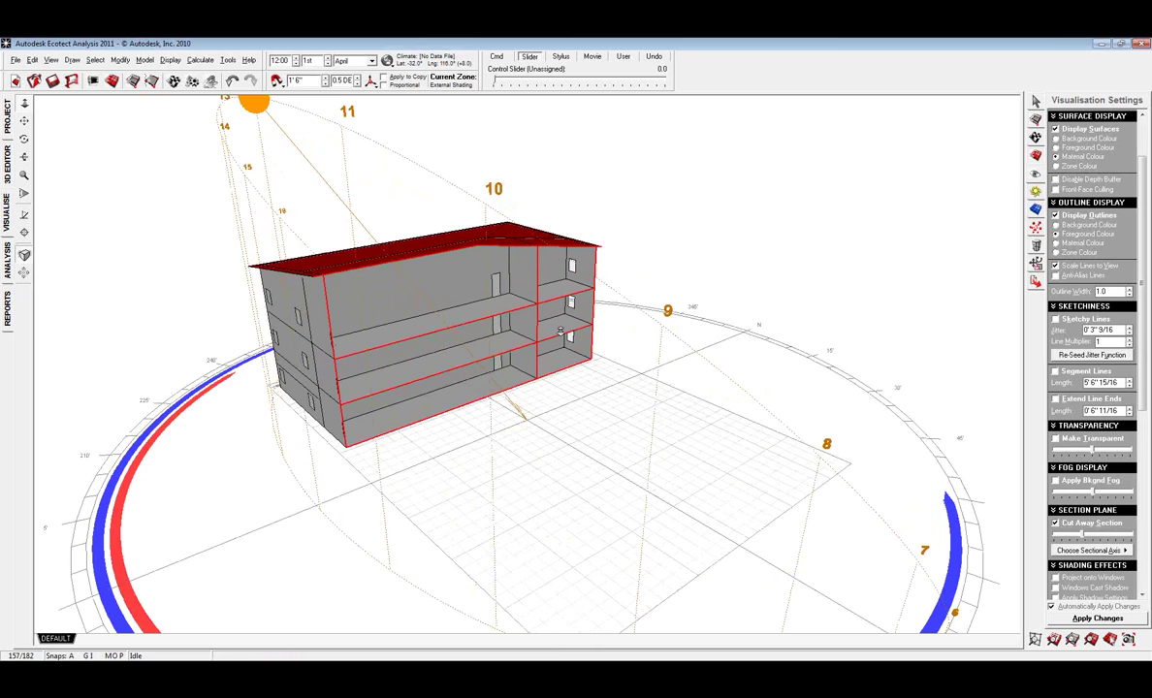
scroll(560, 331, "up", 5)
middle_click_drag(561, 332, 563, 380)
right_click_drag(563, 381, 511, 562)
scroll(510, 565, "up", 2)
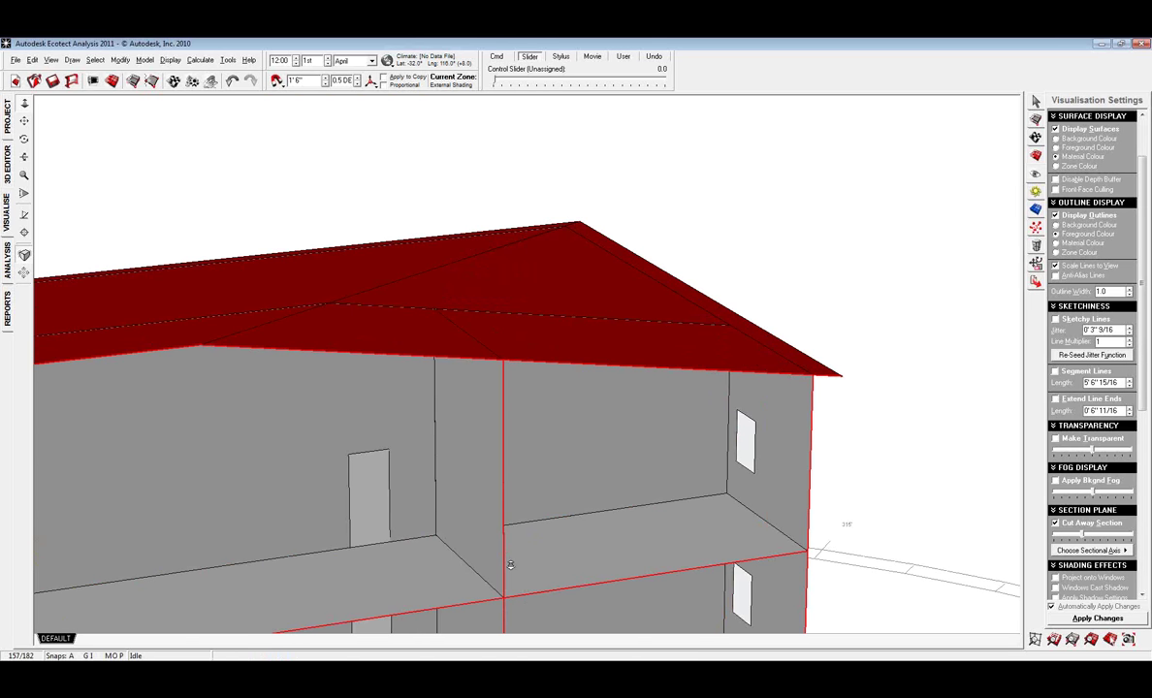
middle_click_drag(510, 565, 542, 488)
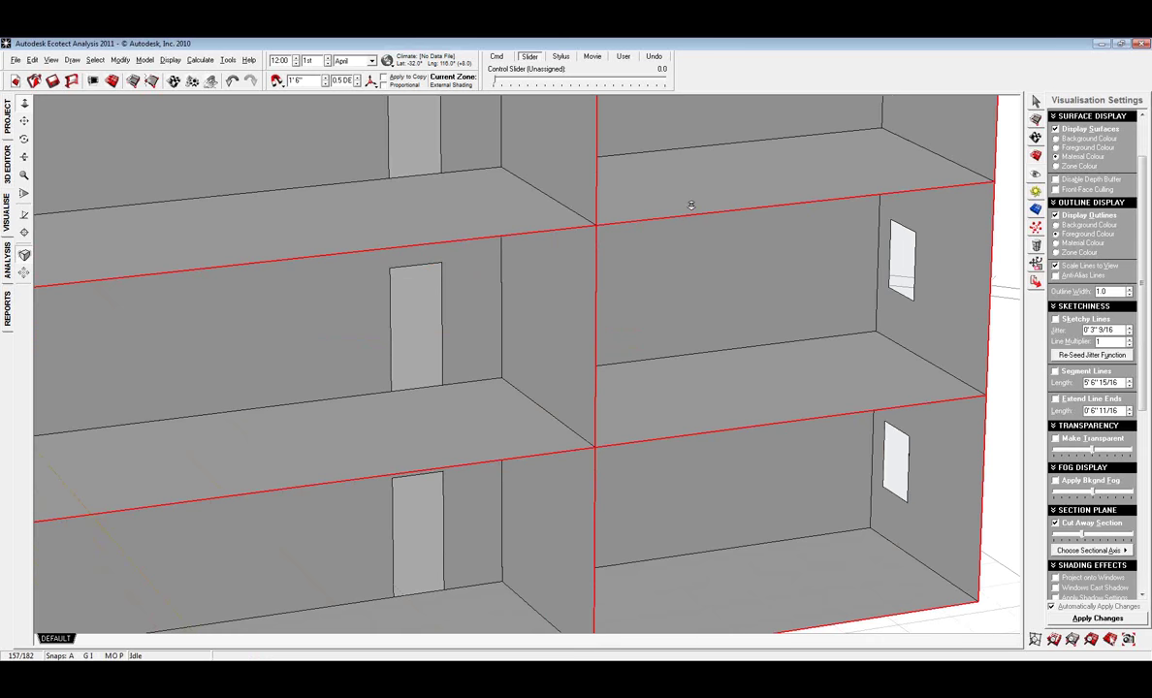
middle_click_drag(692, 209, 656, 202)
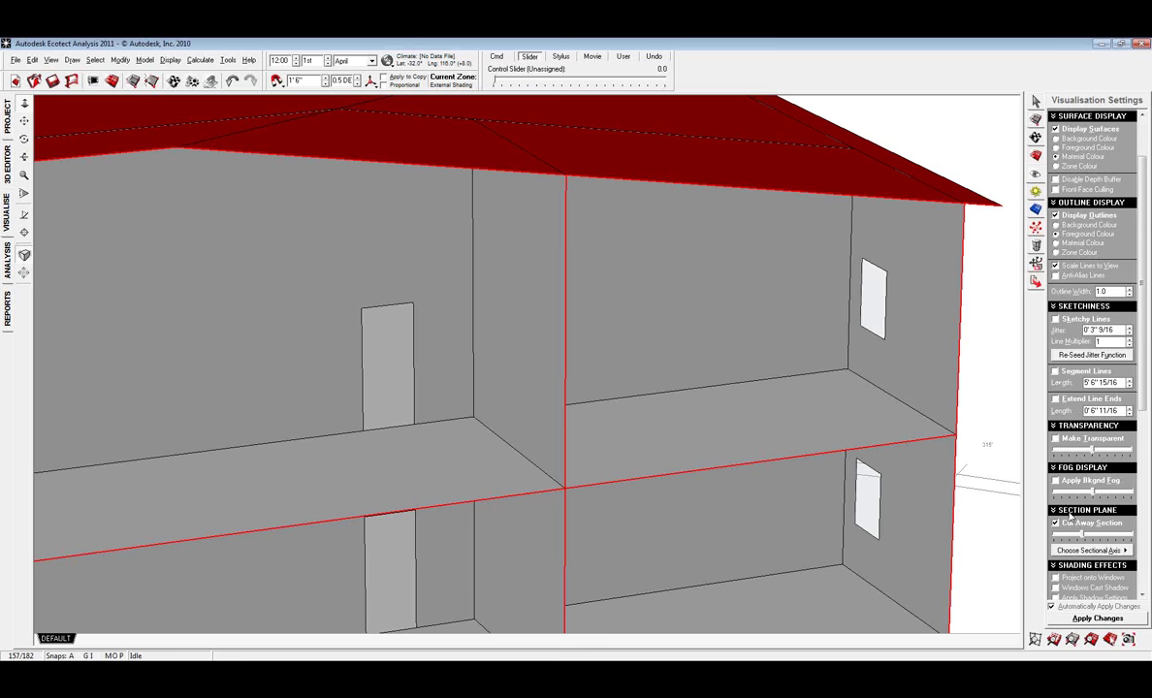
- Display shadows in the cut-away model using the shadow settings
left_click(1035, 191)
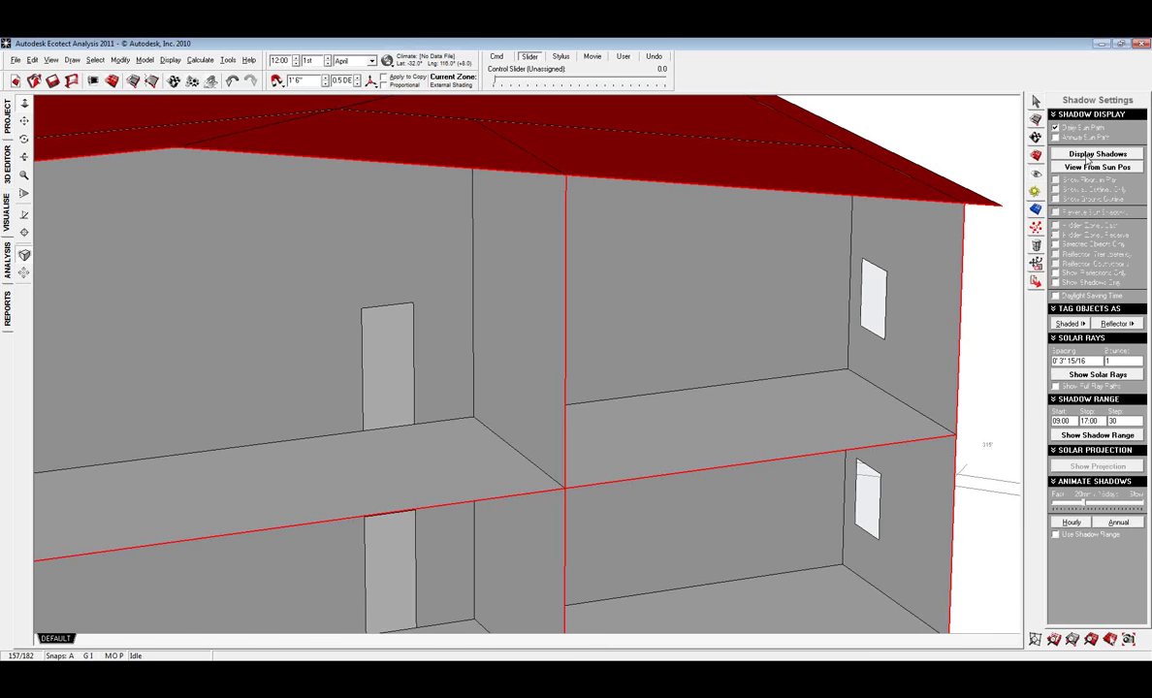
left_click(1088, 159)
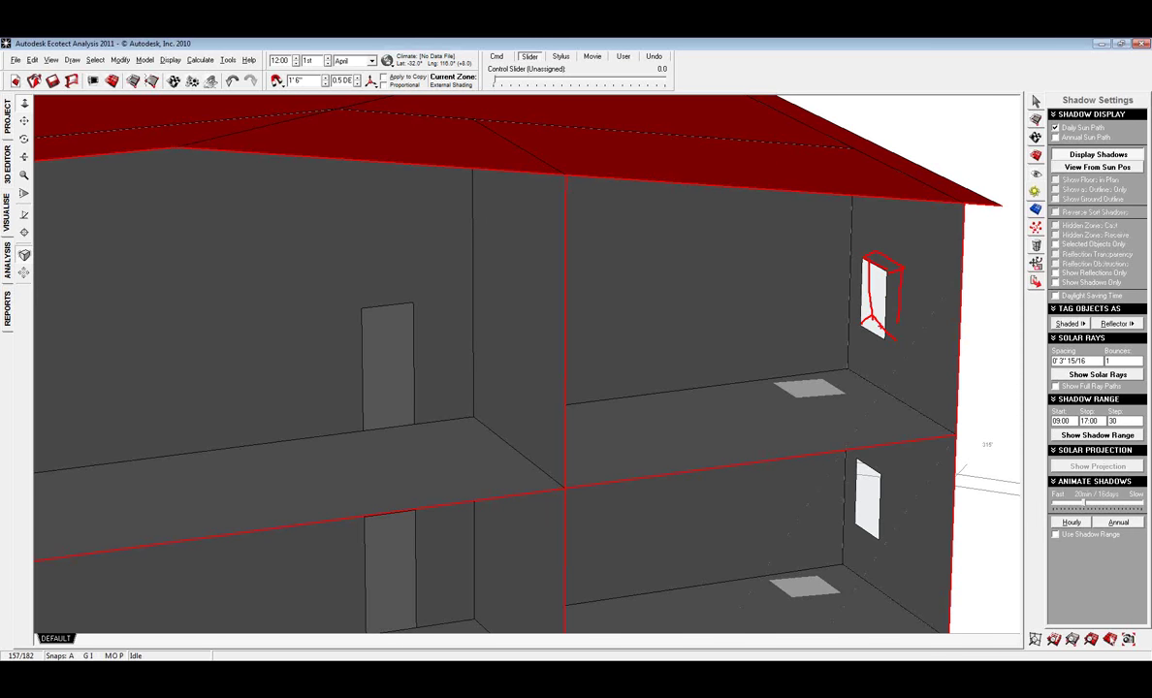
key("Escape")
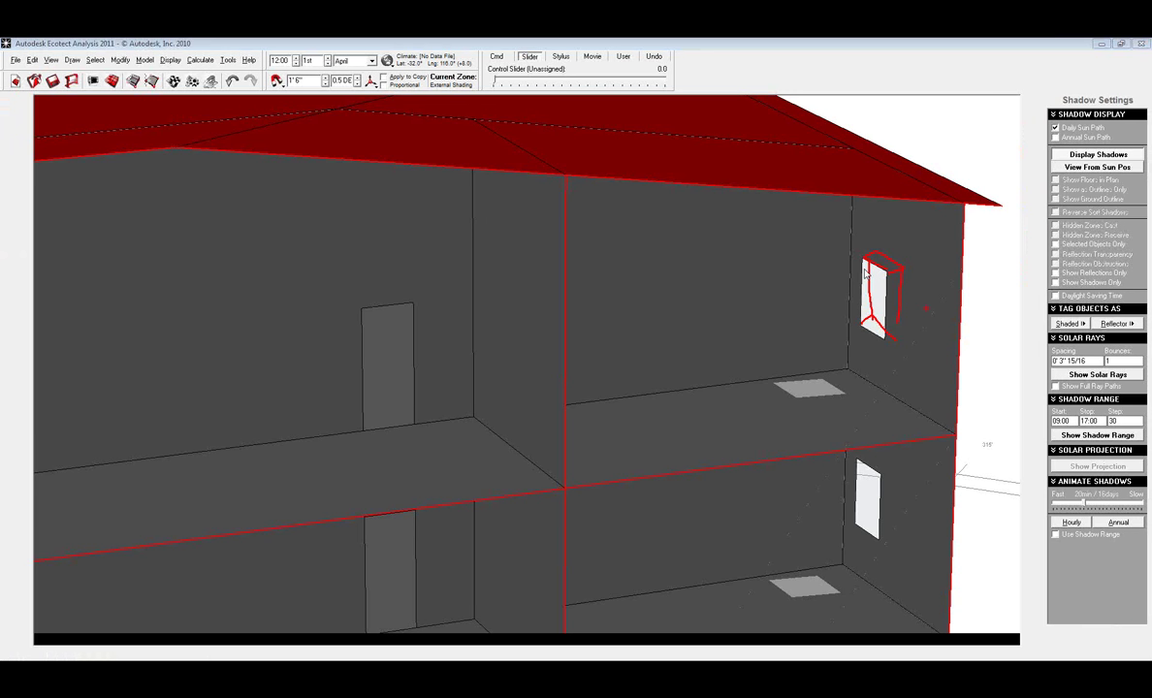
- Move the sun along its daily path to 15:15 on 1st April
scroll(764, 319, "down", 6)
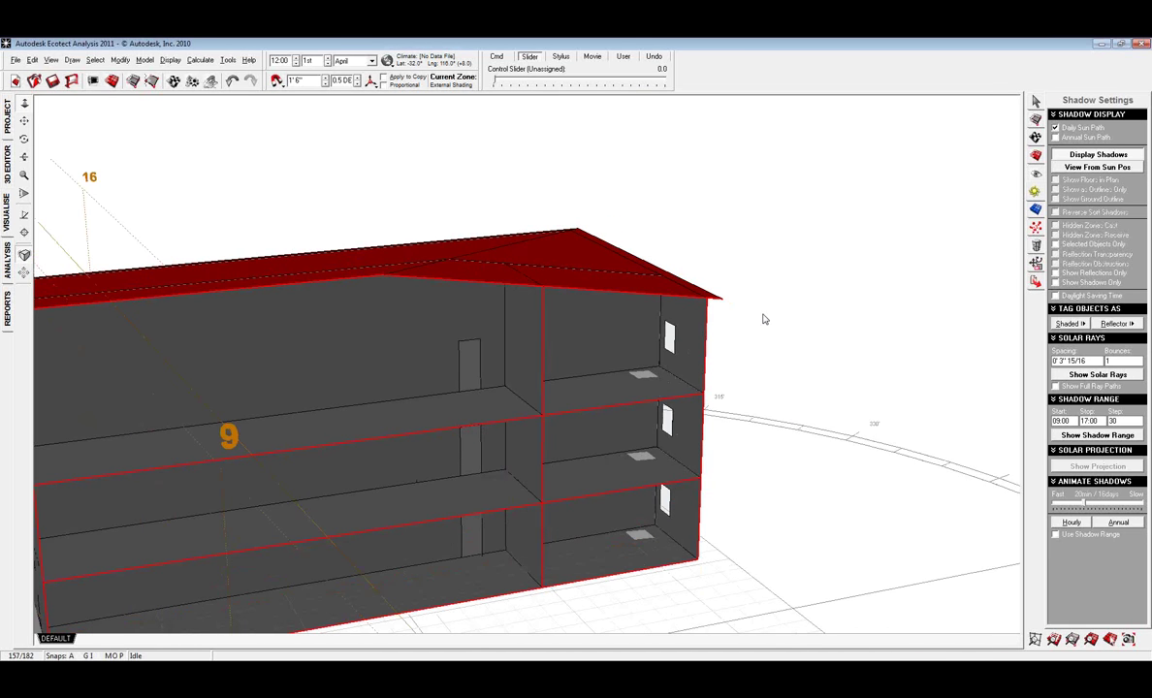
scroll(527, 290, "down", 3)
left_click_drag(115, 137, 237, 222)
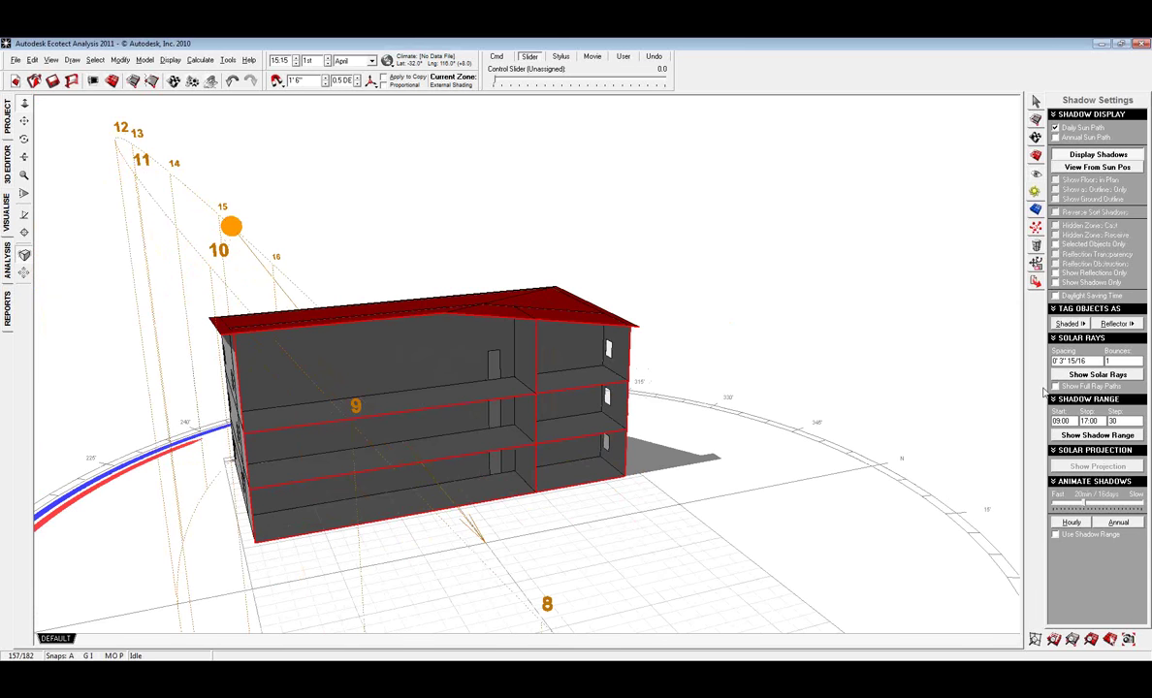
- Turn off the cut-away section to show the whole building
left_click(1037, 178)
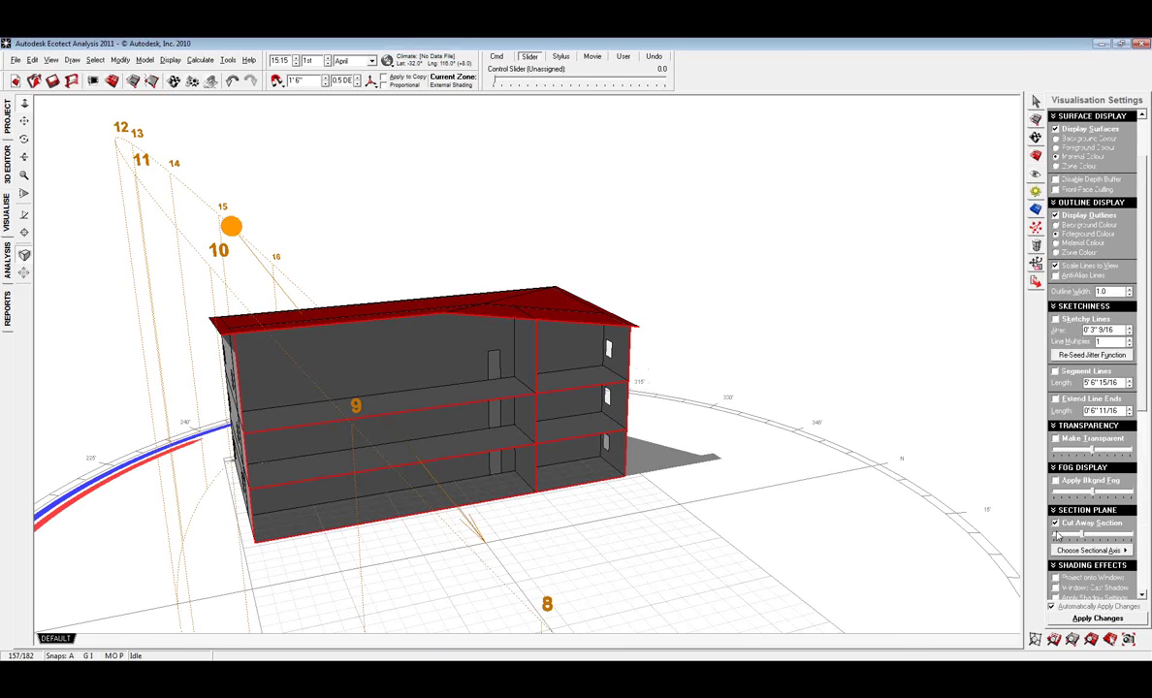
left_click(1057, 524)
left_click(506, 531)
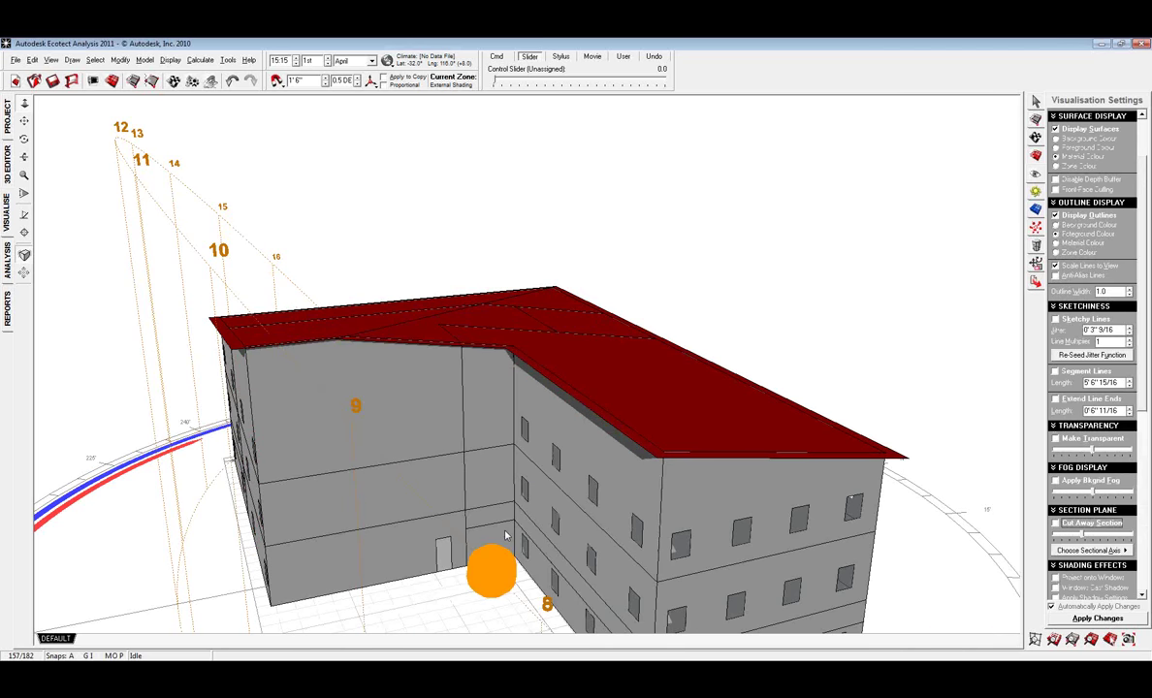
- Move the sun along its daily path to 08:15 and view the building's shadow from above
scroll(506, 529, "down", 2)
scroll(506, 529, "down", 4)
middle_click_drag(804, 448, 788, 399)
right_click_drag(788, 398, 747, 418)
middle_click_drag(747, 417, 446, 480)
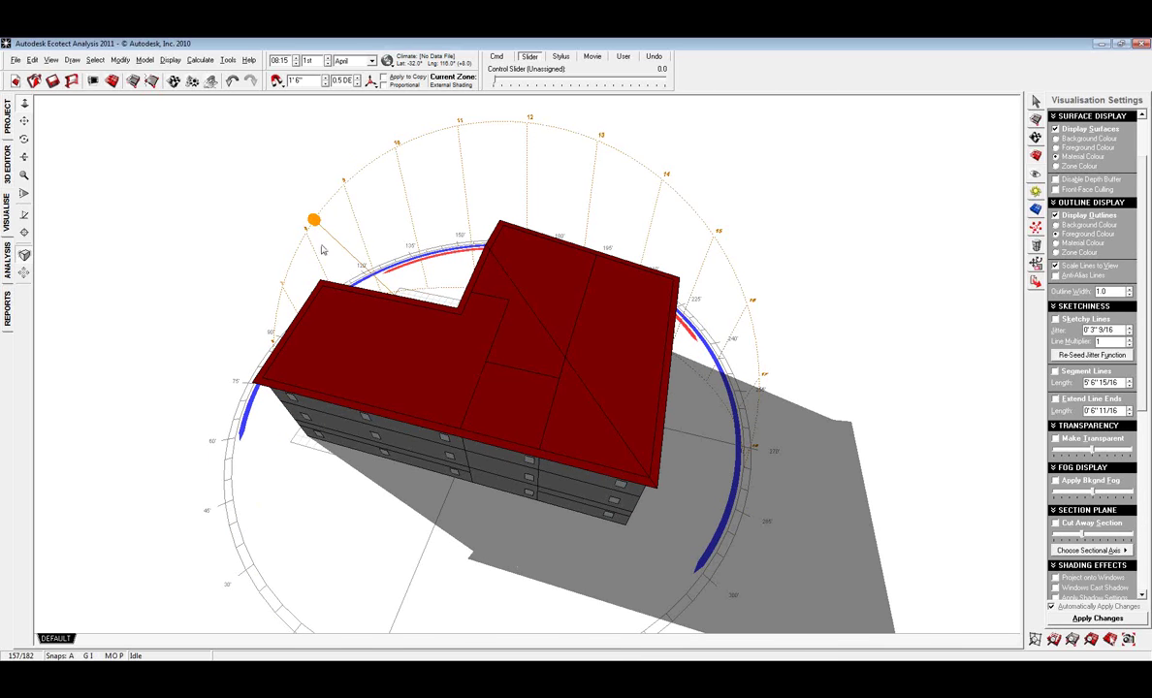
- Move the sun forward along its daily path and set the time of day to 13:30
mouse_move(313, 222)
left_mouse_down()
mouse_move(357, 175)
mouse_move(488, 154)
mouse_move(660, 213)
mouse_move(548, 121)
mouse_move(379, 169)
left_mouse_up()
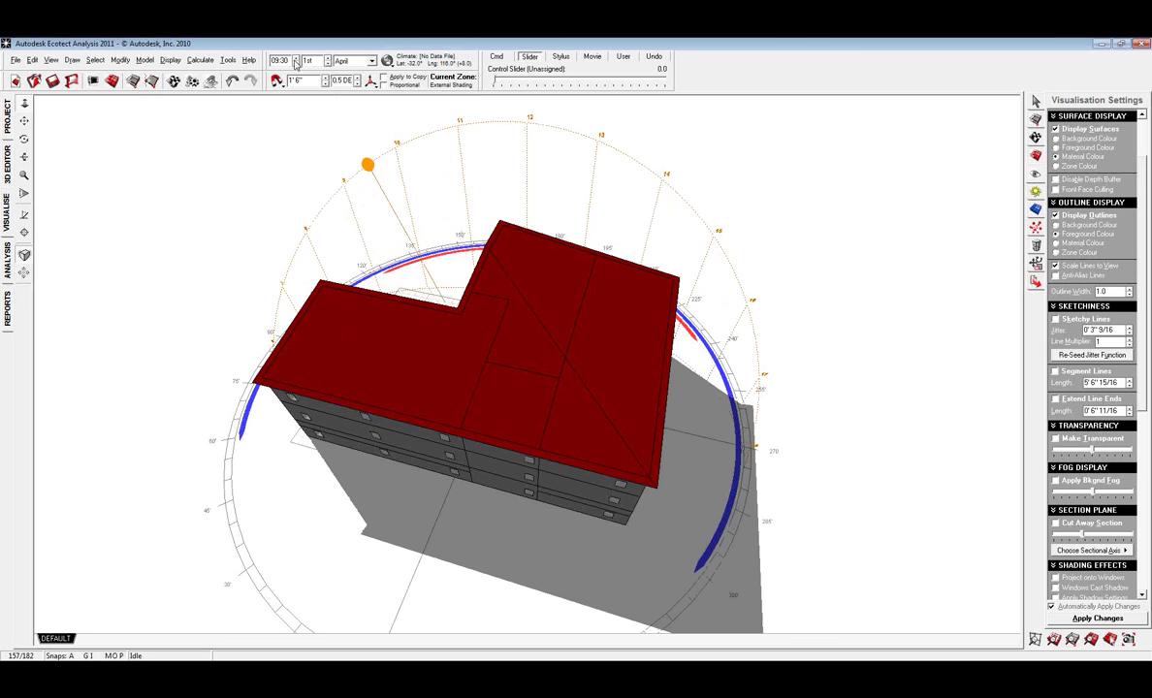
double_click(285, 60)
scroll(285, 60, "down", 4)
scroll(286, 60, "up", 16)
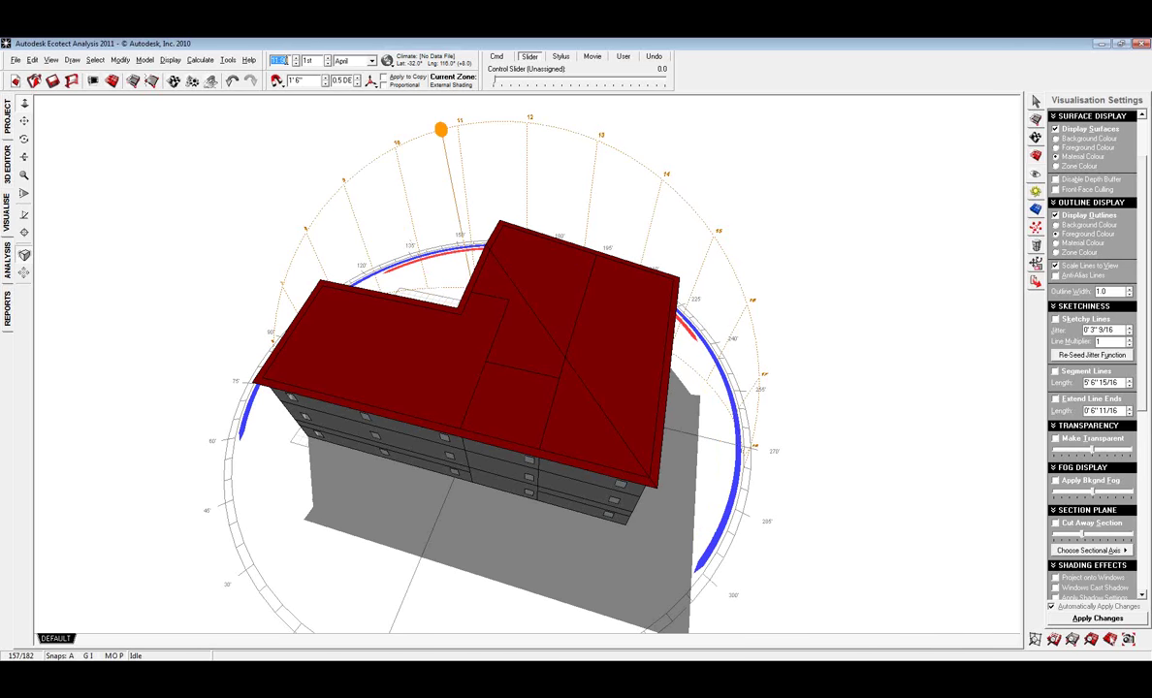
scroll(286, 60, "up", 7)
scroll(285, 60, "down", 4)
- Step the date back and forth, finishing on 4th March
left_click(315, 61)
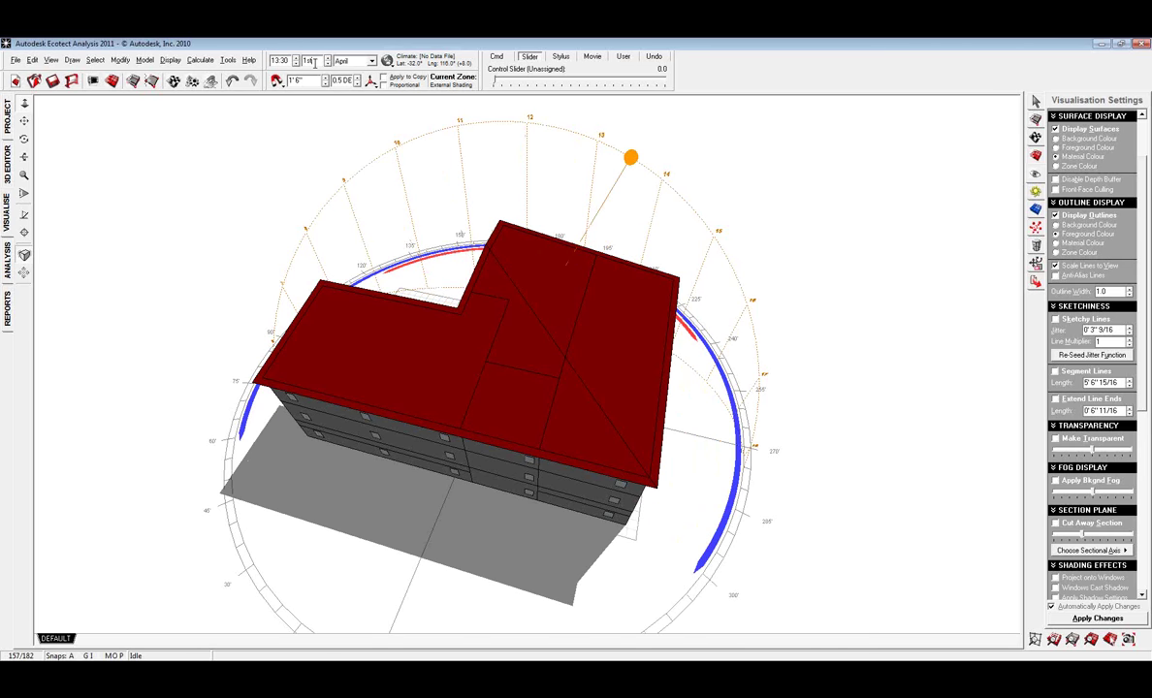
scroll(316, 62, "down", 12)
scroll(315, 61, "down", 9)
scroll(315, 61, "up", 10)
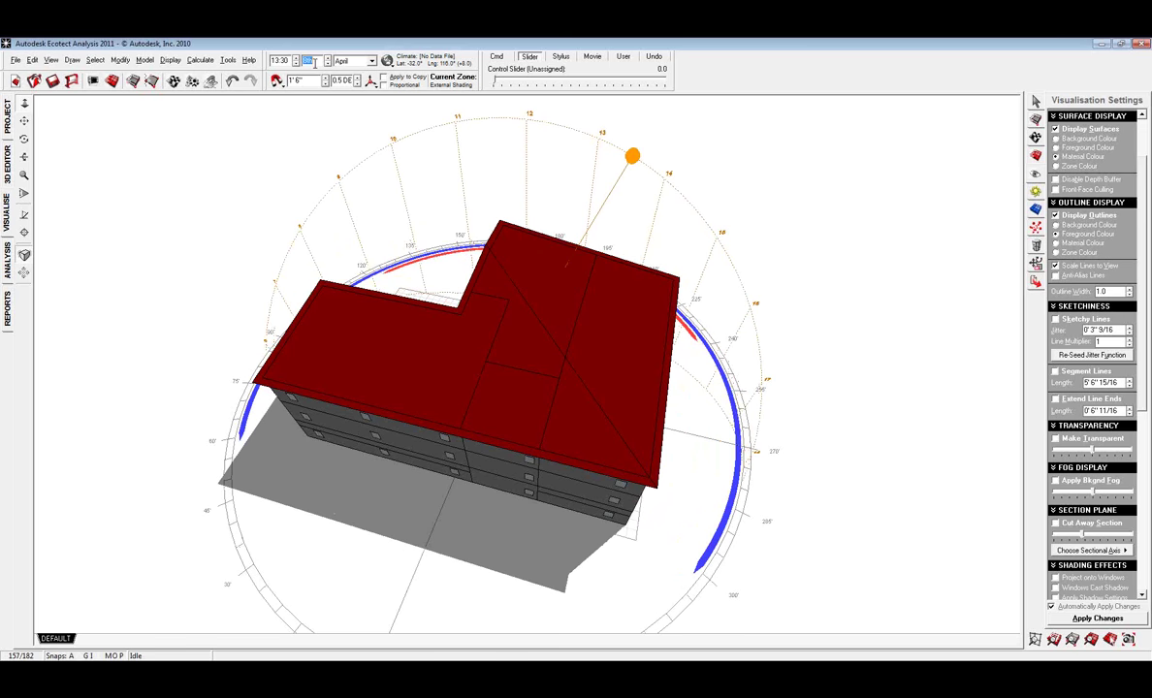
scroll(663, 177, "down", 5)
- Show the annual sun path from the shadow settings and move the sun to 13:45 on 26th March
left_click(1036, 191)
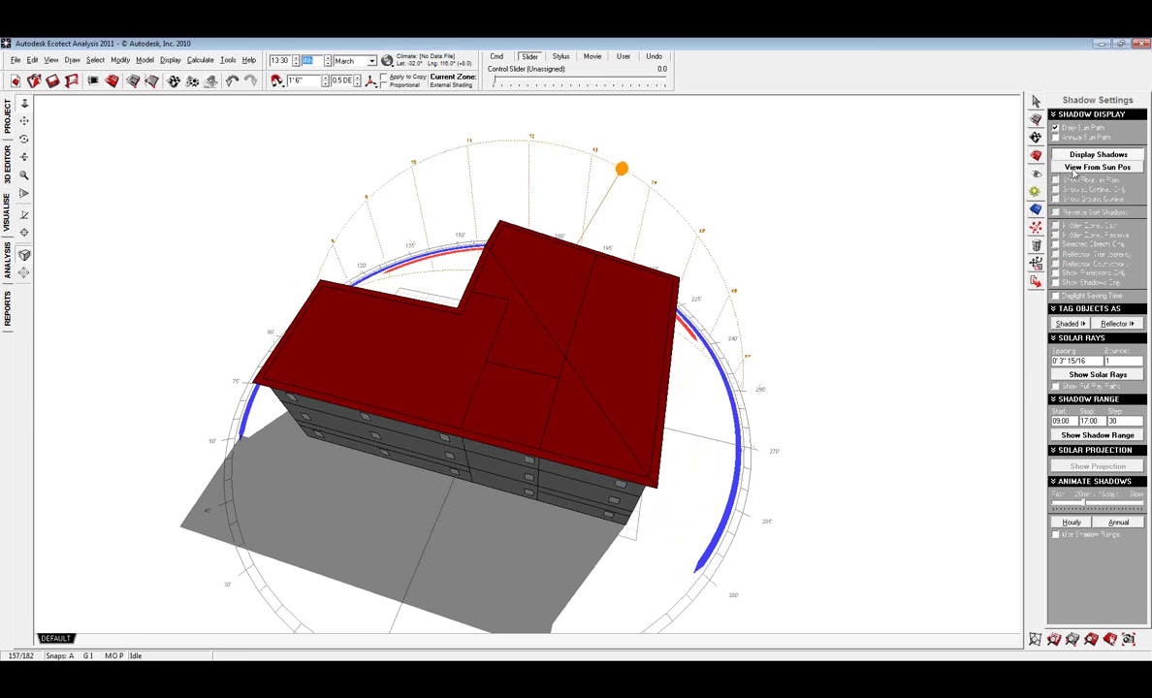
left_click(1056, 137)
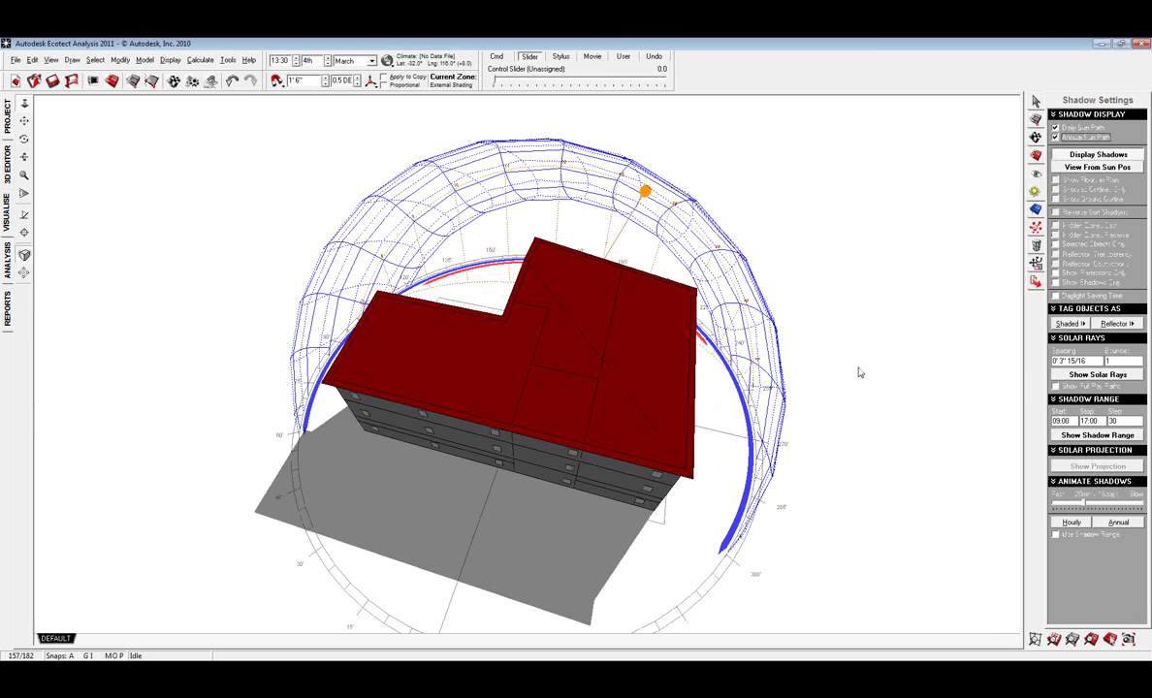
right_click_drag(856, 373, 763, 311)
mouse_move(710, 245)
left_mouse_down()
mouse_move(681, 180)
mouse_move(709, 242)
mouse_move(733, 248)
mouse_move(669, 186)
mouse_move(640, 262)
mouse_move(700, 296)
mouse_move(652, 229)
mouse_move(637, 183)
left_mouse_up()
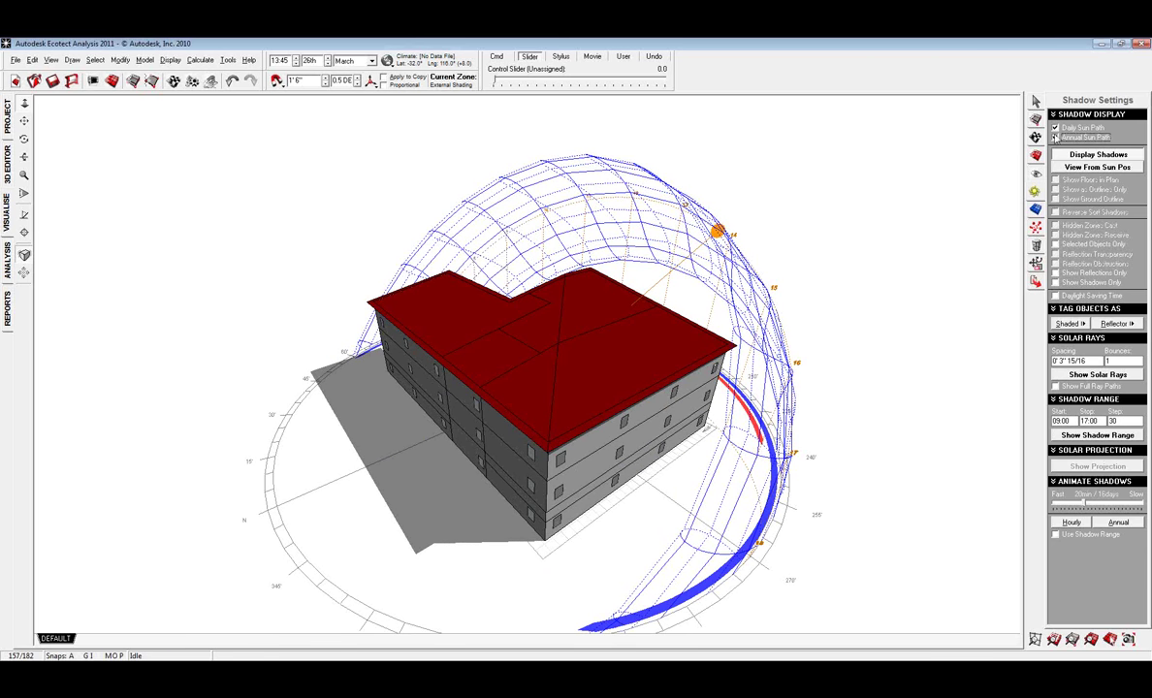
- Hide the annual sun path and display the shadow range from 09:00 to 17:00 in steps of 30
left_click(1055, 137)
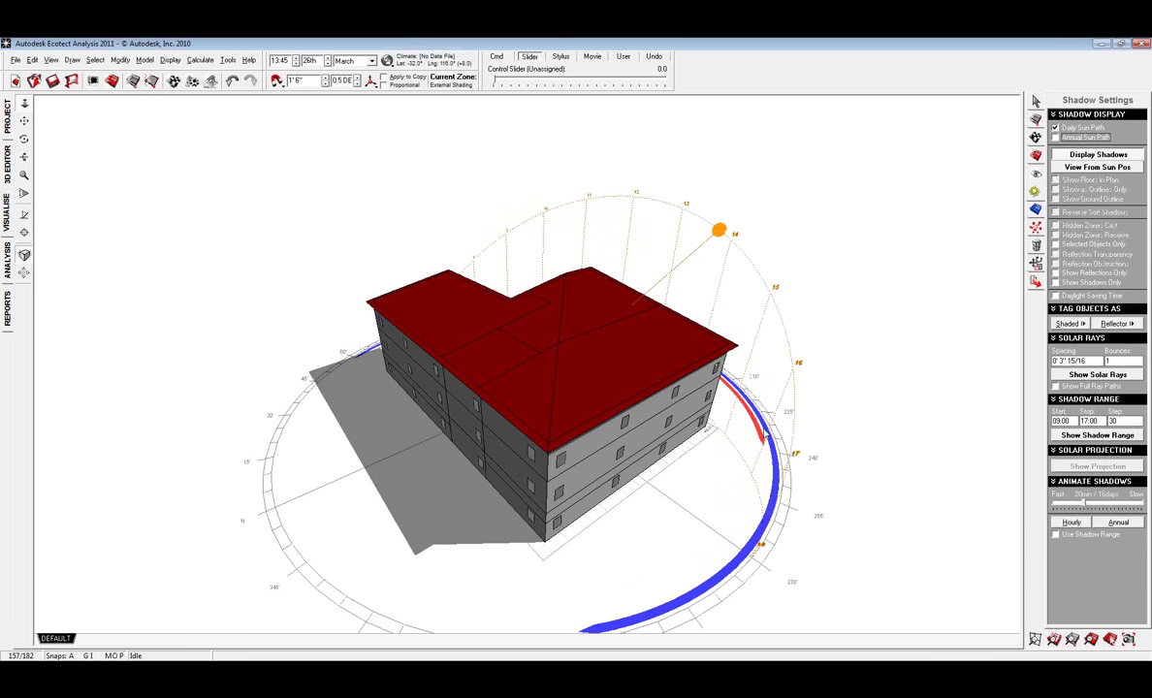
right_click_drag(763, 430, 482, 427)
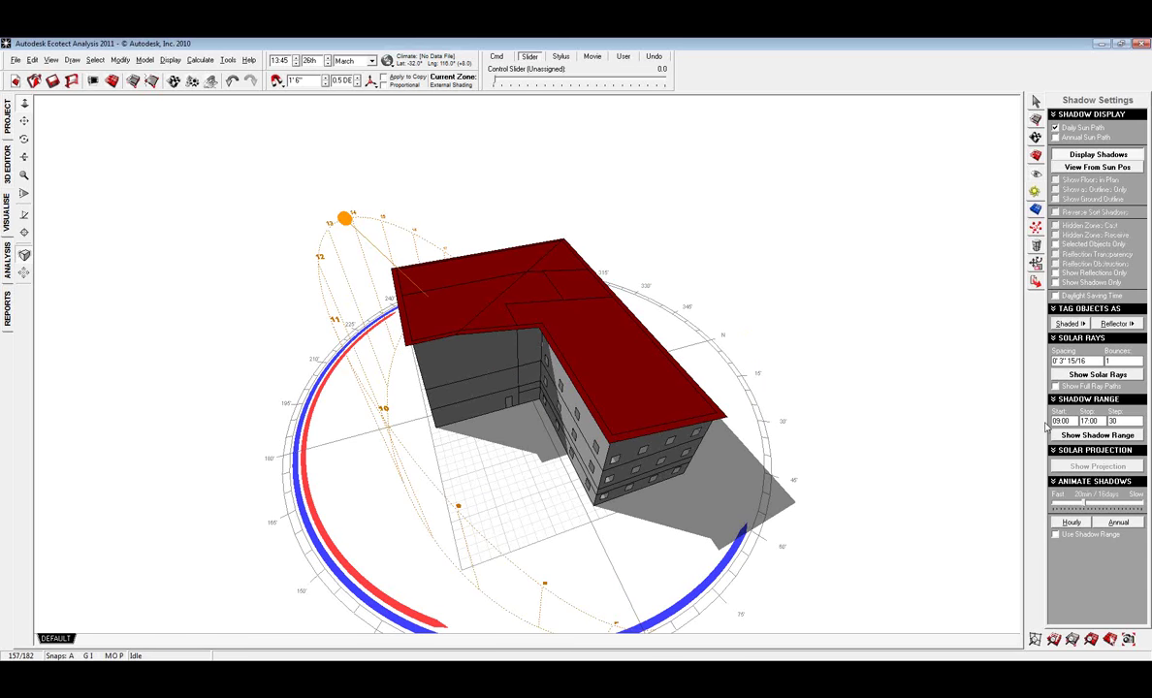
left_click(1099, 438)
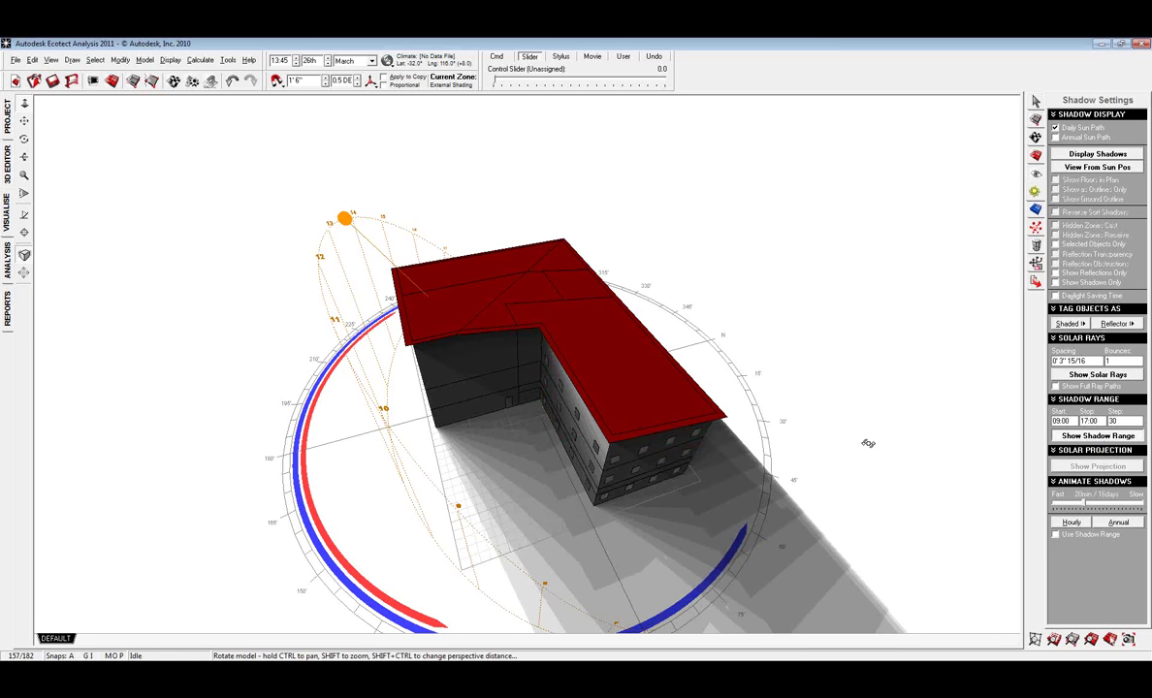
left_click_drag(868, 443, 780, 482)
right_click_drag(780, 482, 663, 496)
left_click(1114, 436)
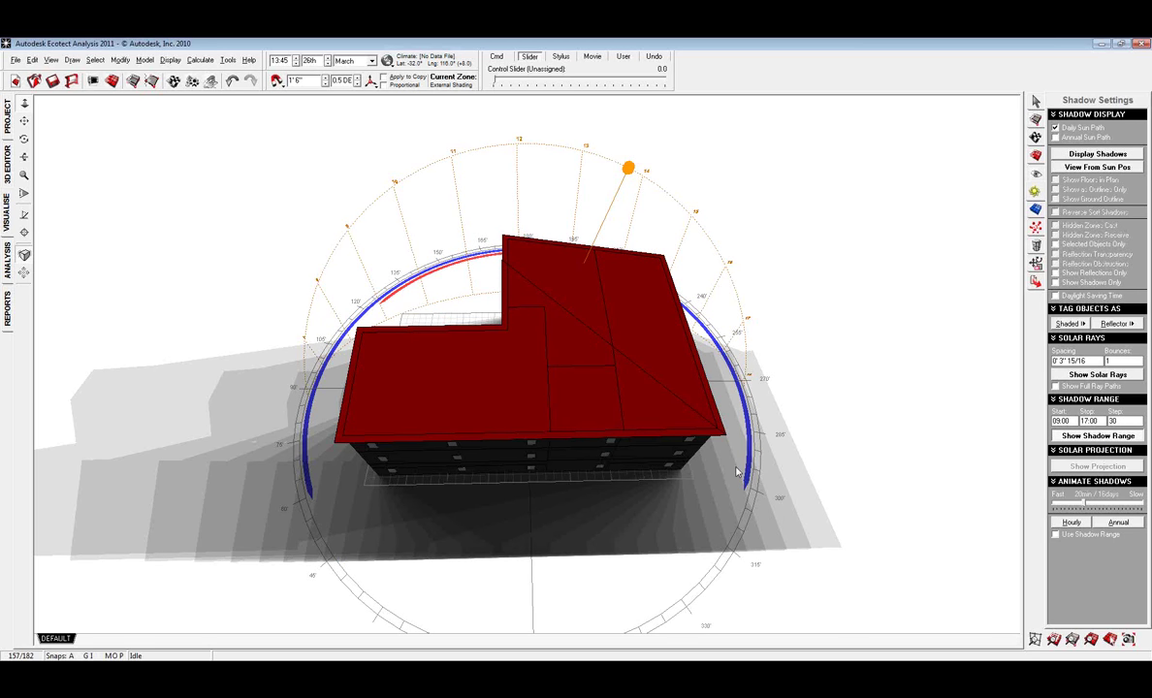
left_click_drag(736, 472, 655, 550)
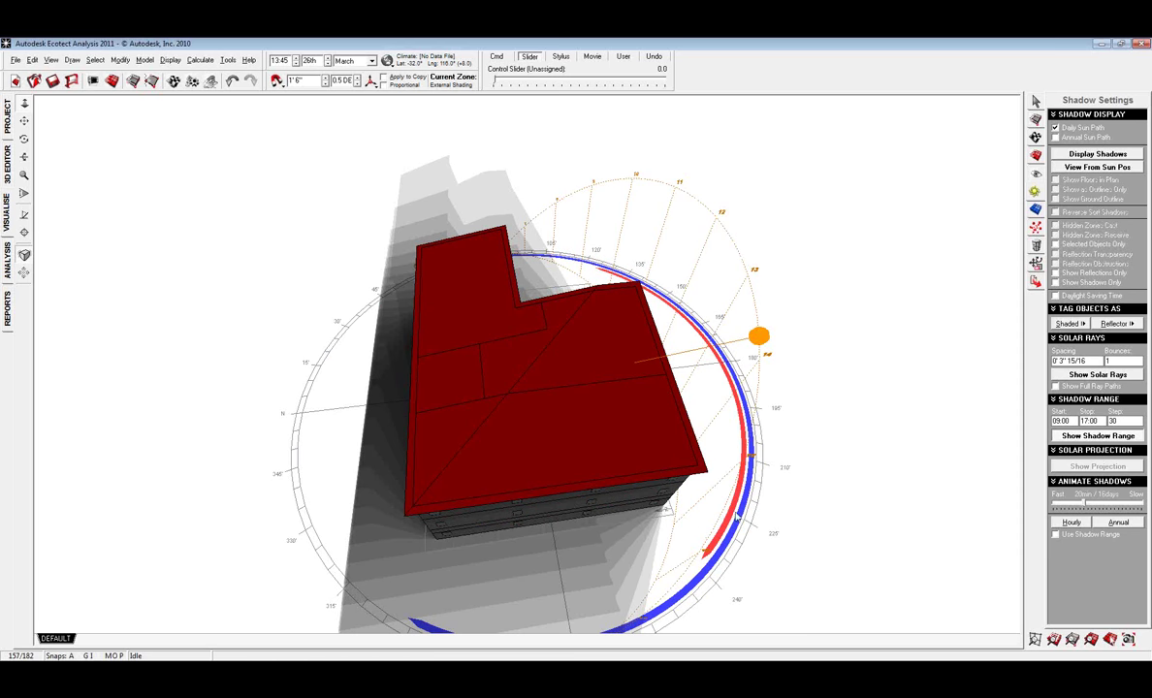
right_click_drag(737, 513, 394, 519)
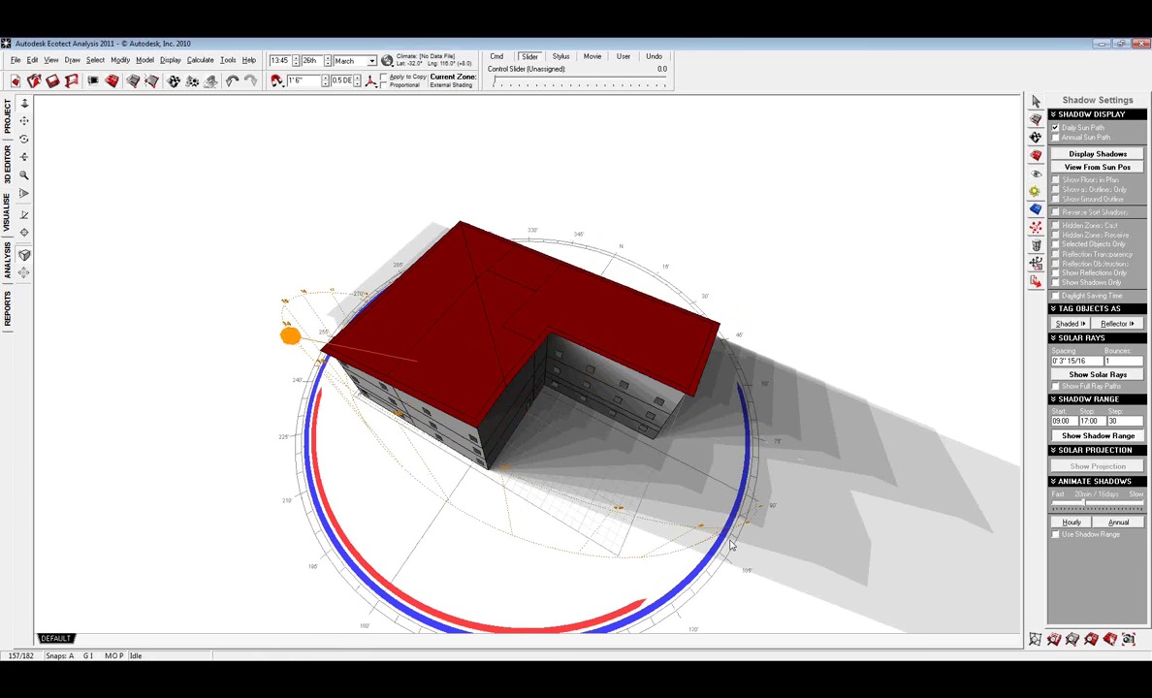
- Play the hourly and annual shadow animations, stop them, and examine the overlapping shadows around the building
left_click(1070, 523)
left_click(1118, 524)
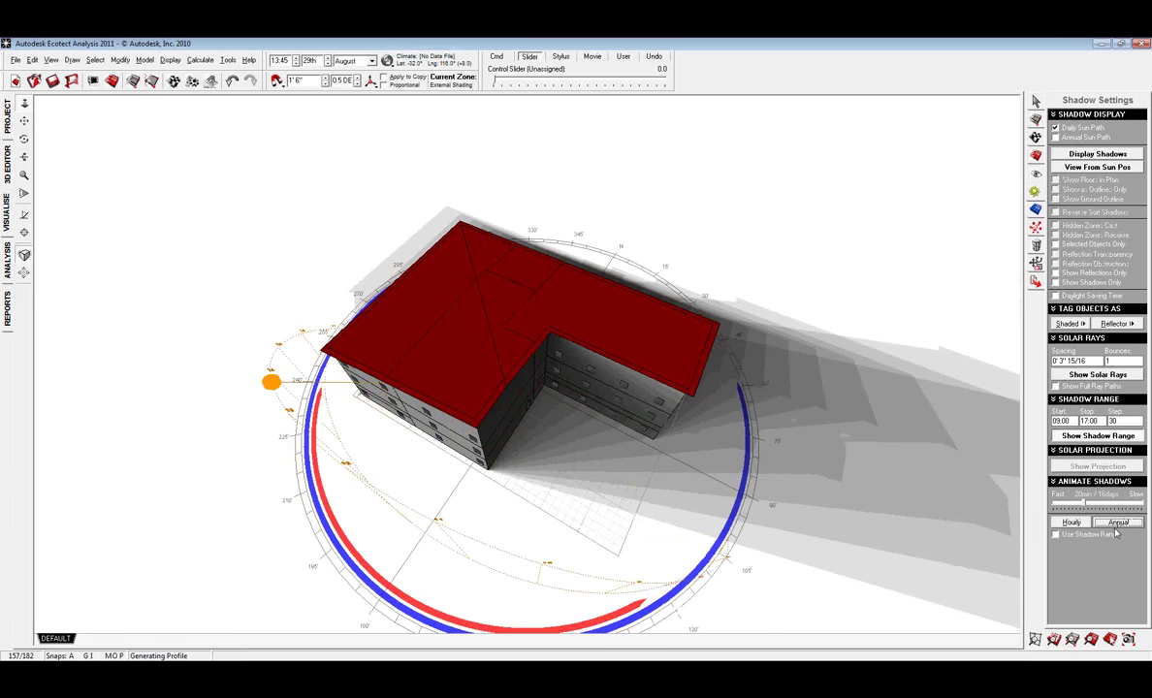
left_click(1117, 525)
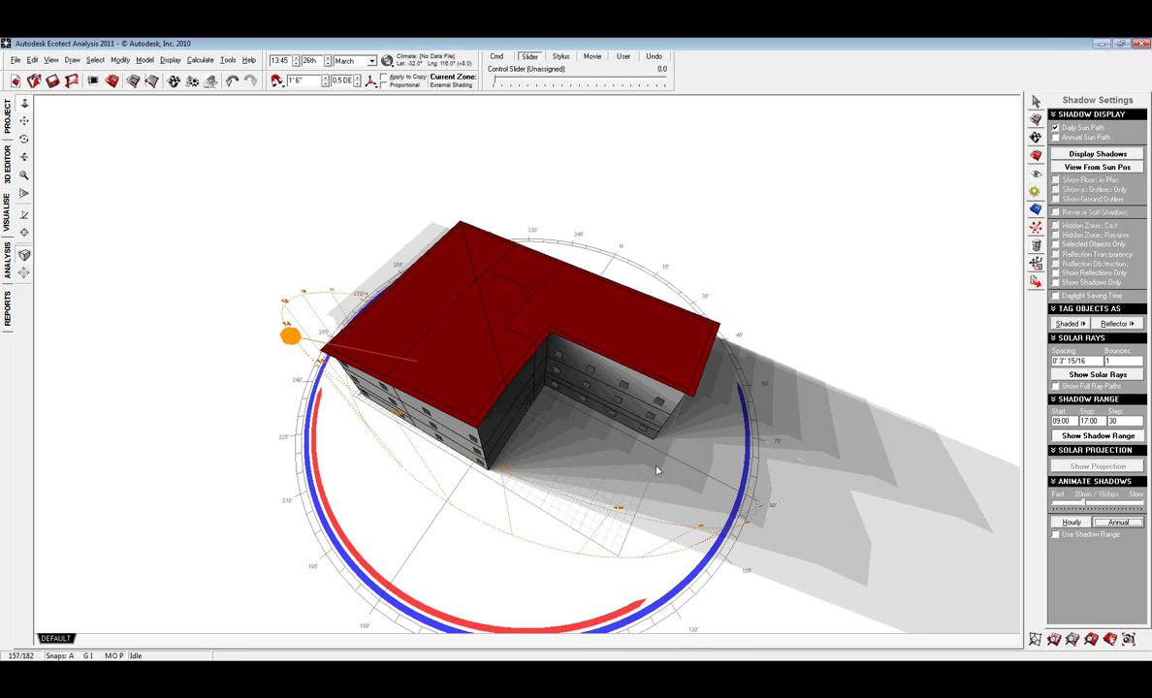
right_click_drag(461, 521, 504, 472)
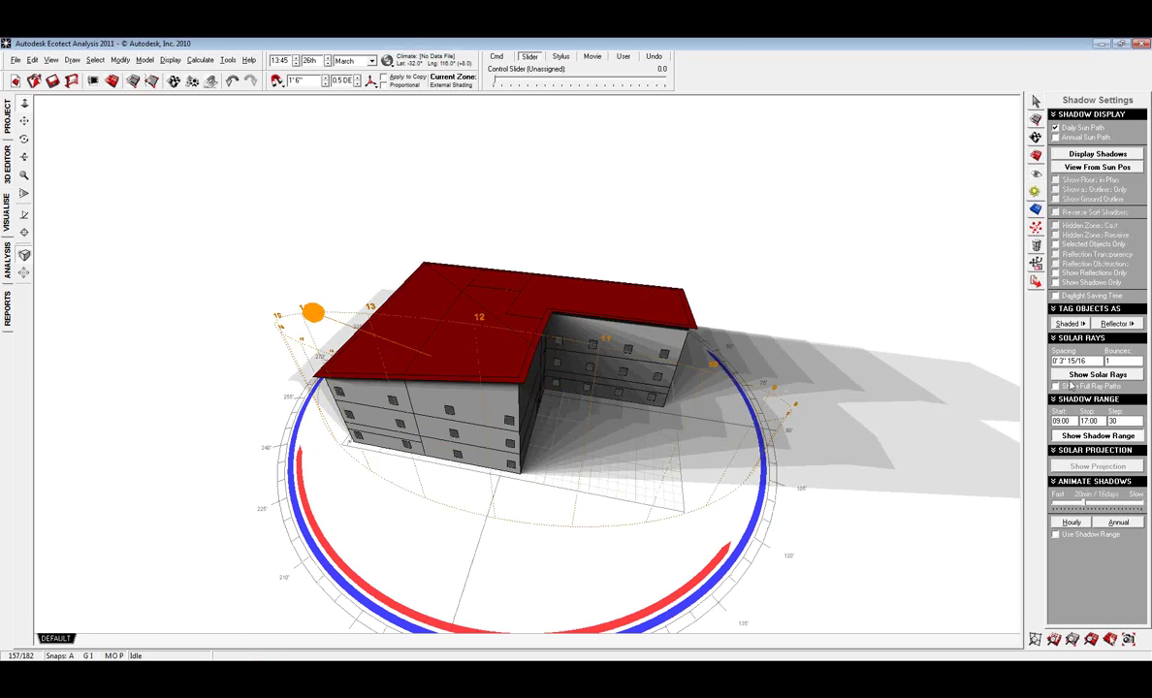
mouse_move(725, 452)
right_mouse_down()
mouse_move(760, 504)
mouse_move(602, 458)
right_mouse_up()
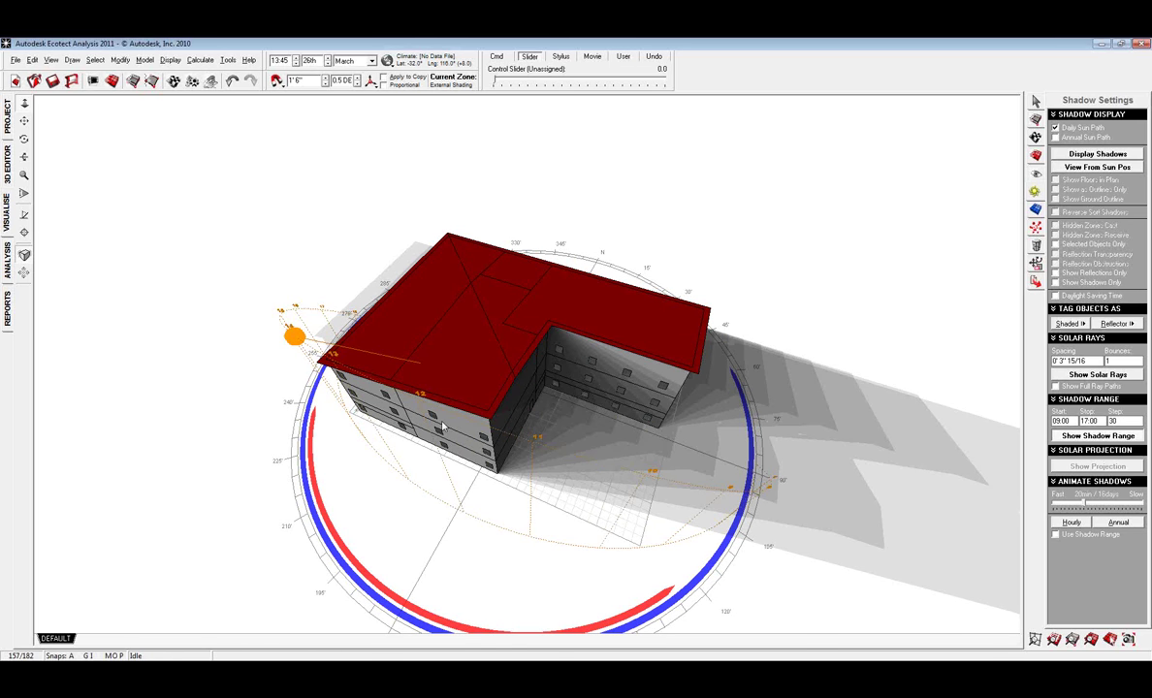
mouse_move(601, 458)
right_mouse_down()
mouse_move(586, 500)
mouse_move(477, 521)
mouse_move(626, 496)
right_mouse_up()
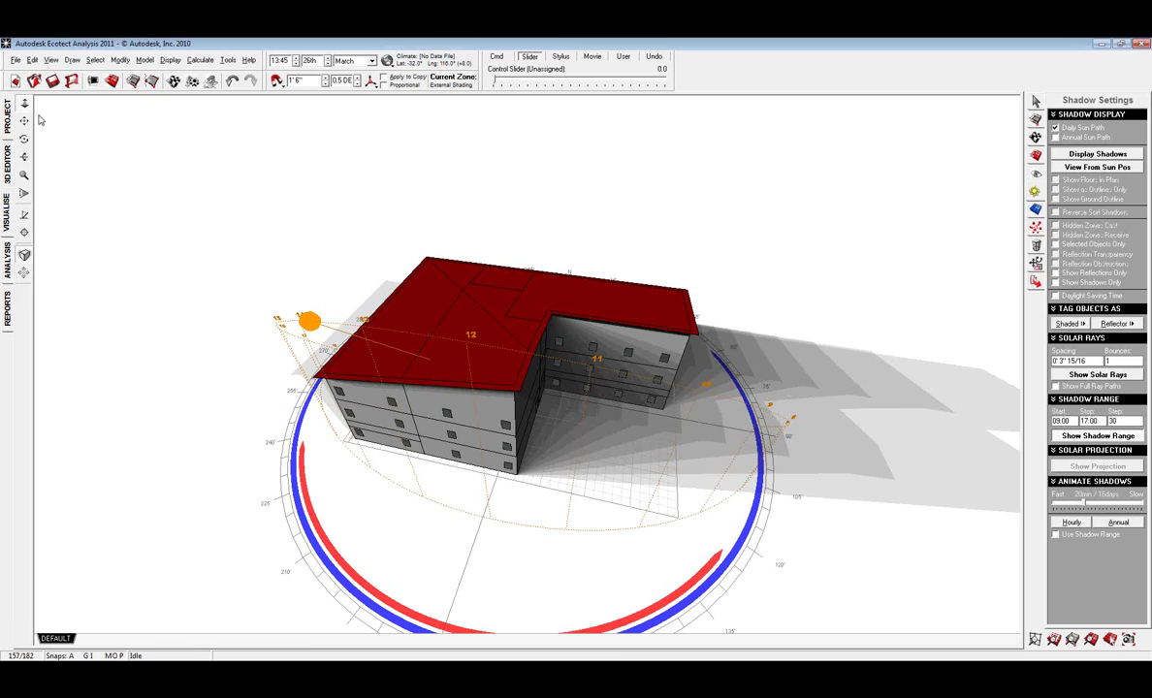
- Set the site's north offset to -51° in the project settings and return to the visualised model
left_click(8, 118)
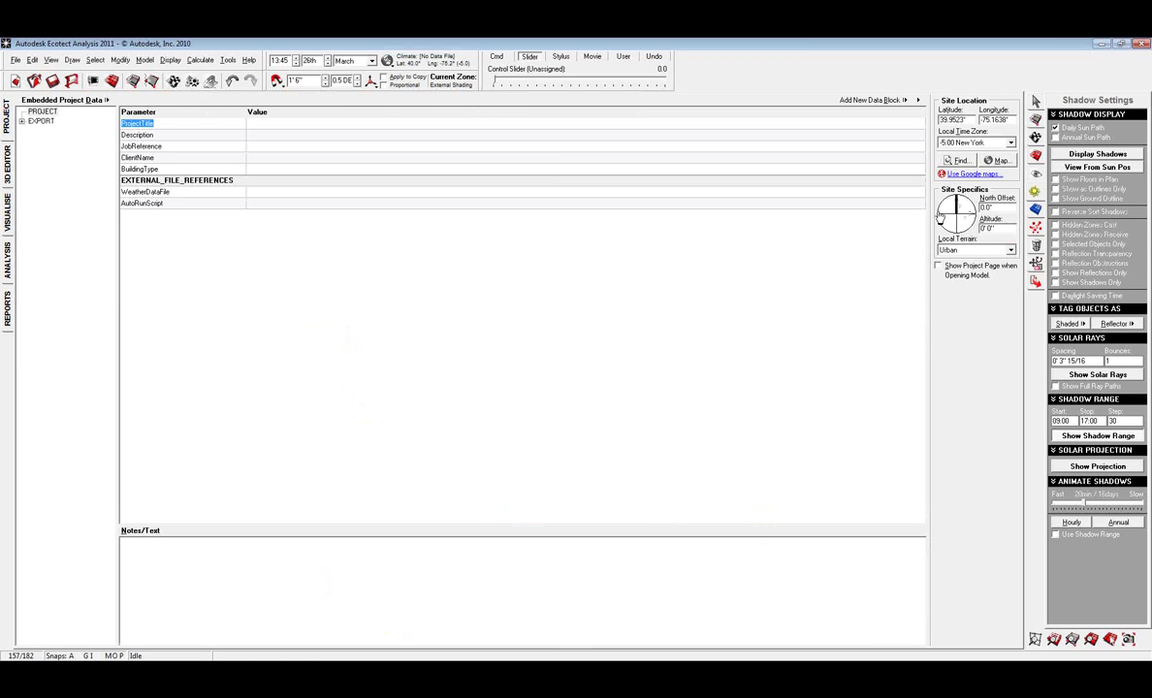
mouse_move(940, 215)
left_mouse_down()
mouse_move(980, 218)
mouse_move(956, 197)
mouse_move(943, 209)
left_mouse_up()
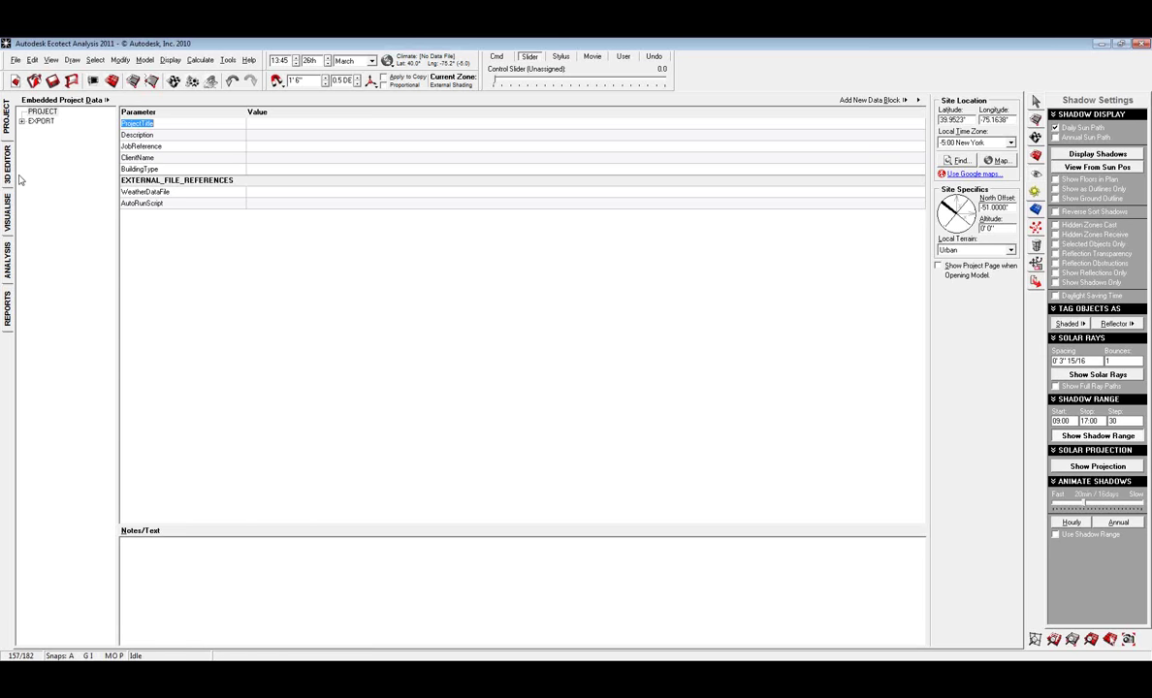
left_click(7, 209)
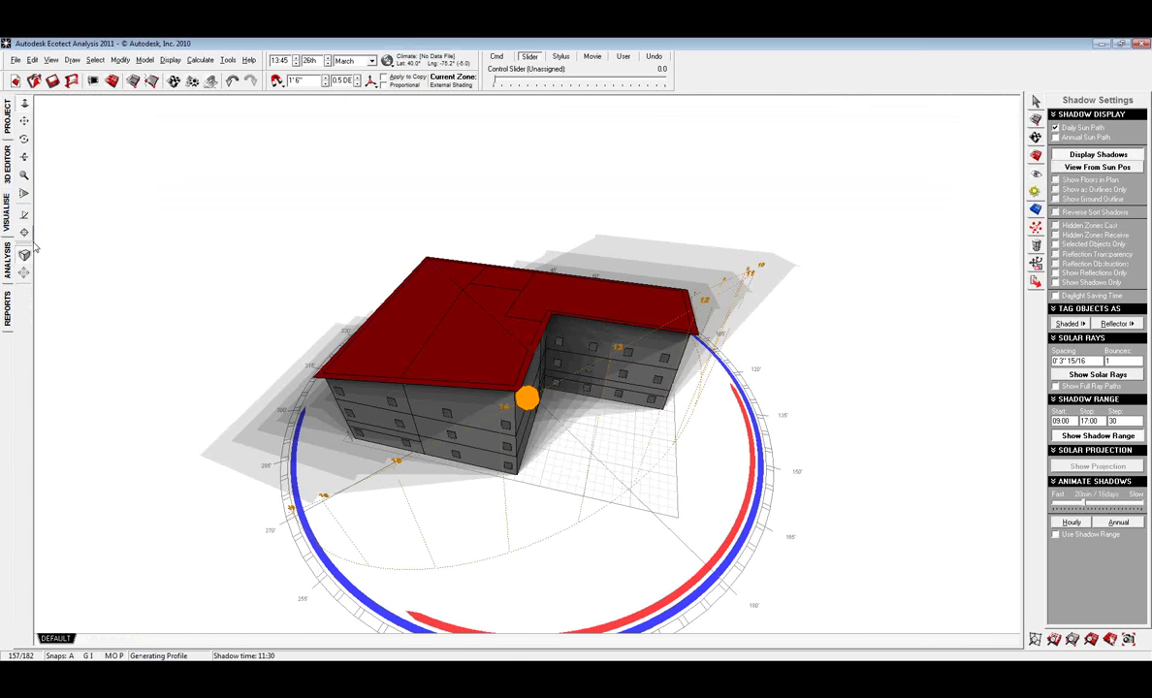
right_click_drag(563, 532, 563, 581)
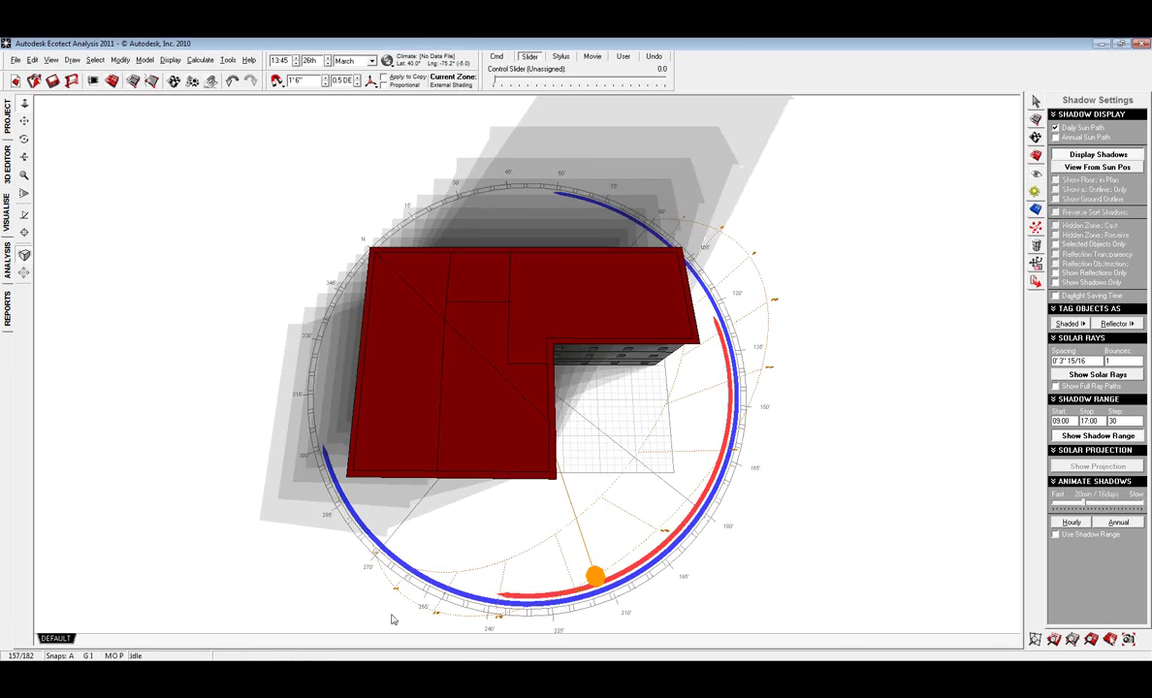
mouse_move(375, 561)
left_mouse_down()
mouse_move(793, 378)
mouse_move(713, 257)
mouse_move(735, 426)
mouse_move(483, 446)
left_mouse_up()
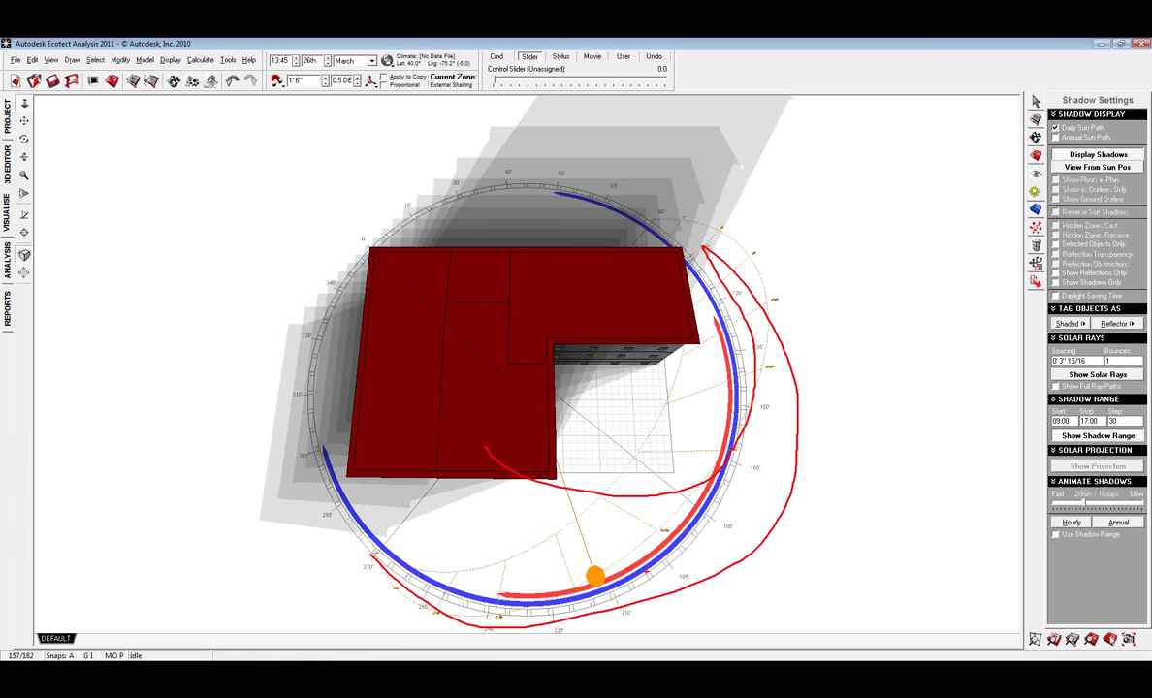
key("Escape")
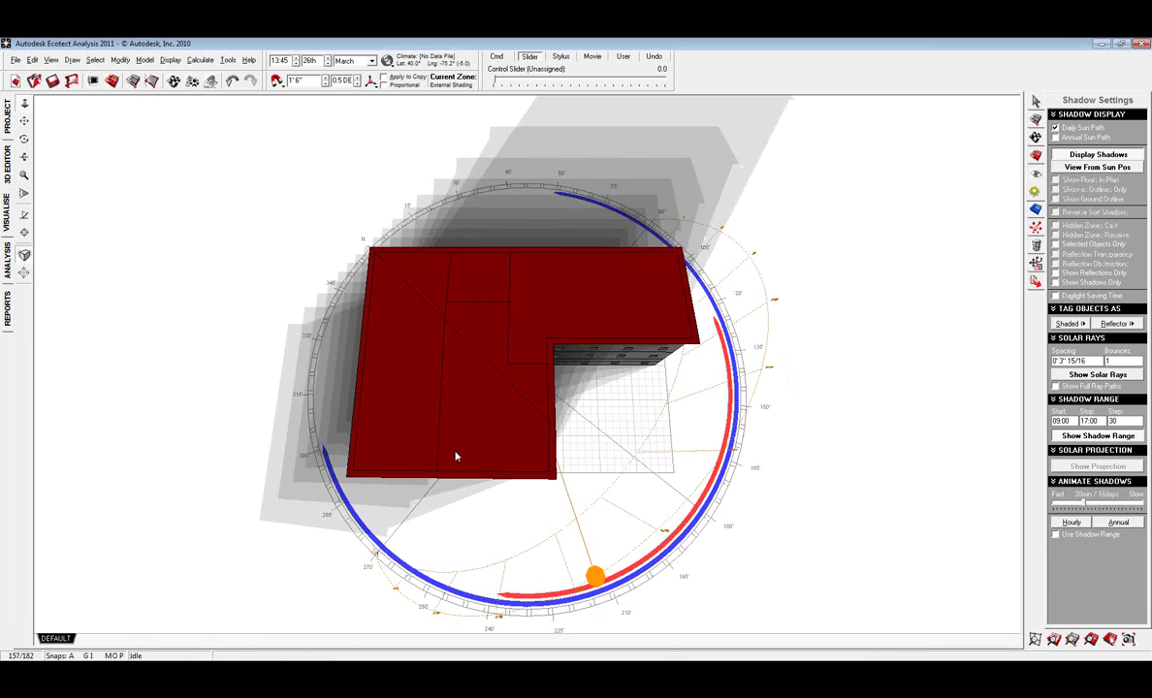
- Play and stop the hourly shadow animation with the new north orientation, and examine the building from several sides
left_click(1069, 523)
left_click(1083, 525)
right_click_drag(760, 534, 620, 453)
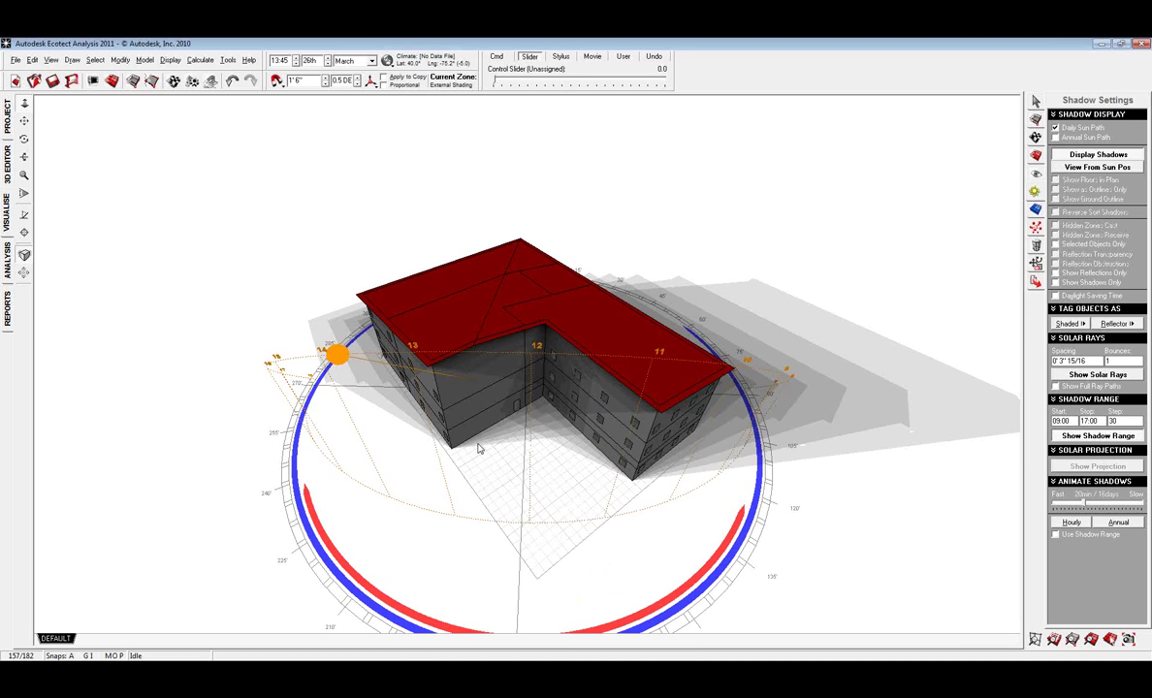
right_click_drag(601, 417, 621, 432)
right_click_drag(458, 488, 551, 417)
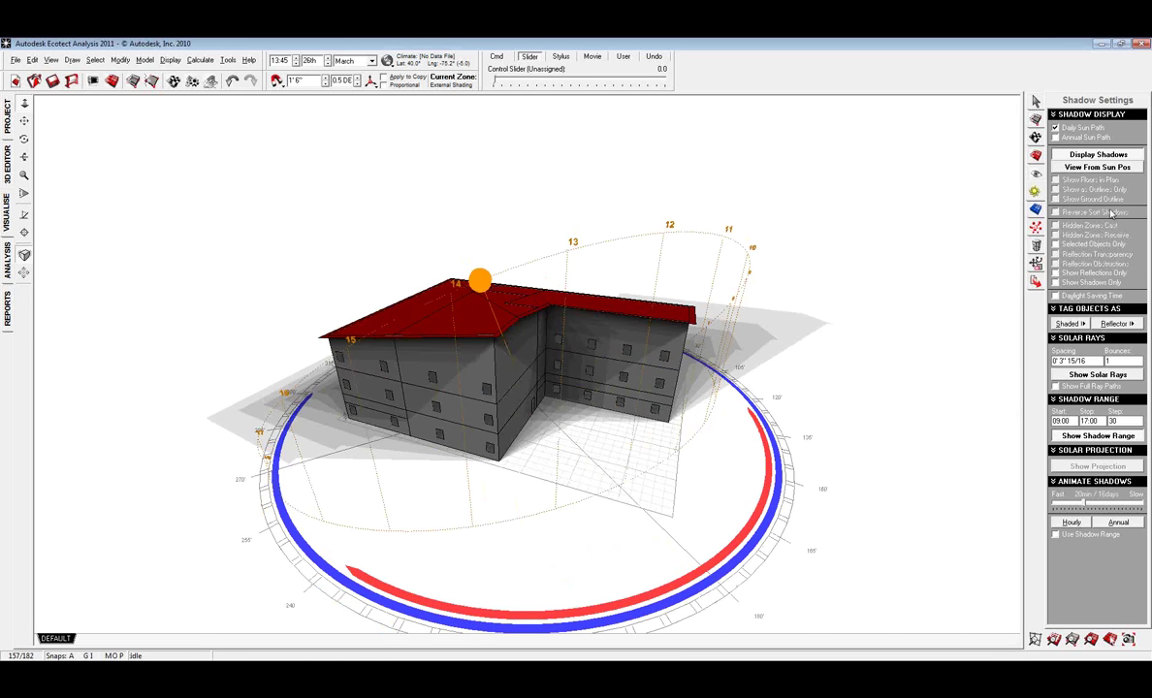
- View the model from the sun's position and step the time back and forth through the day, ending at 12:30
left_click(1084, 169)
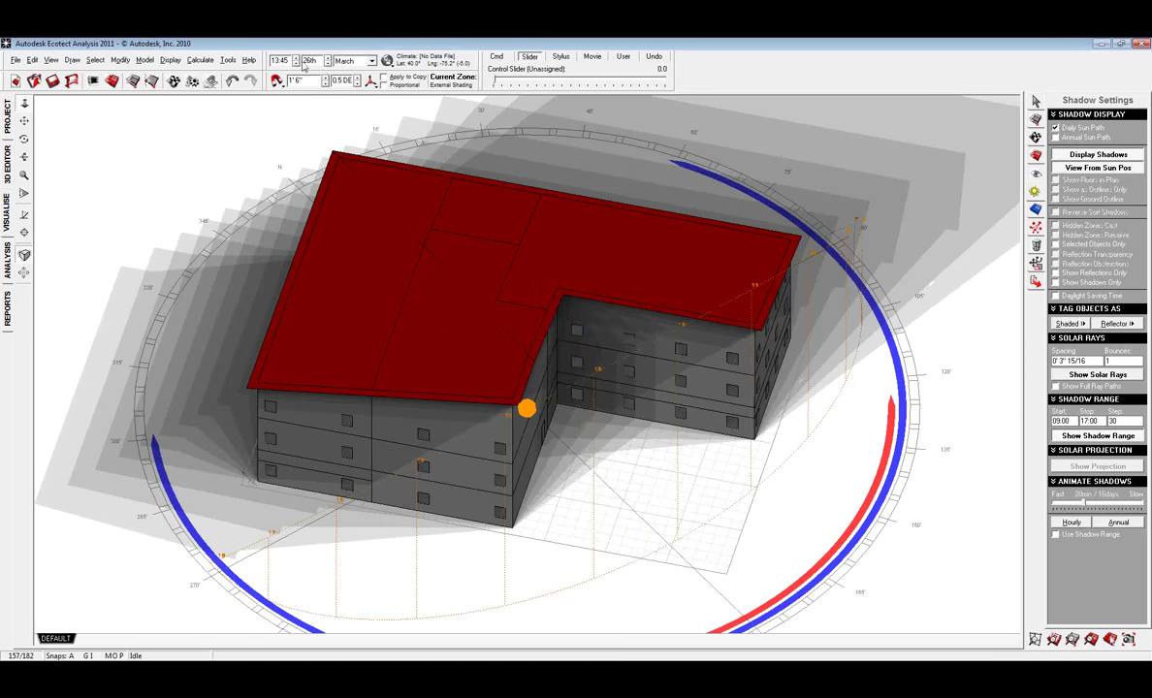
left_click(285, 60)
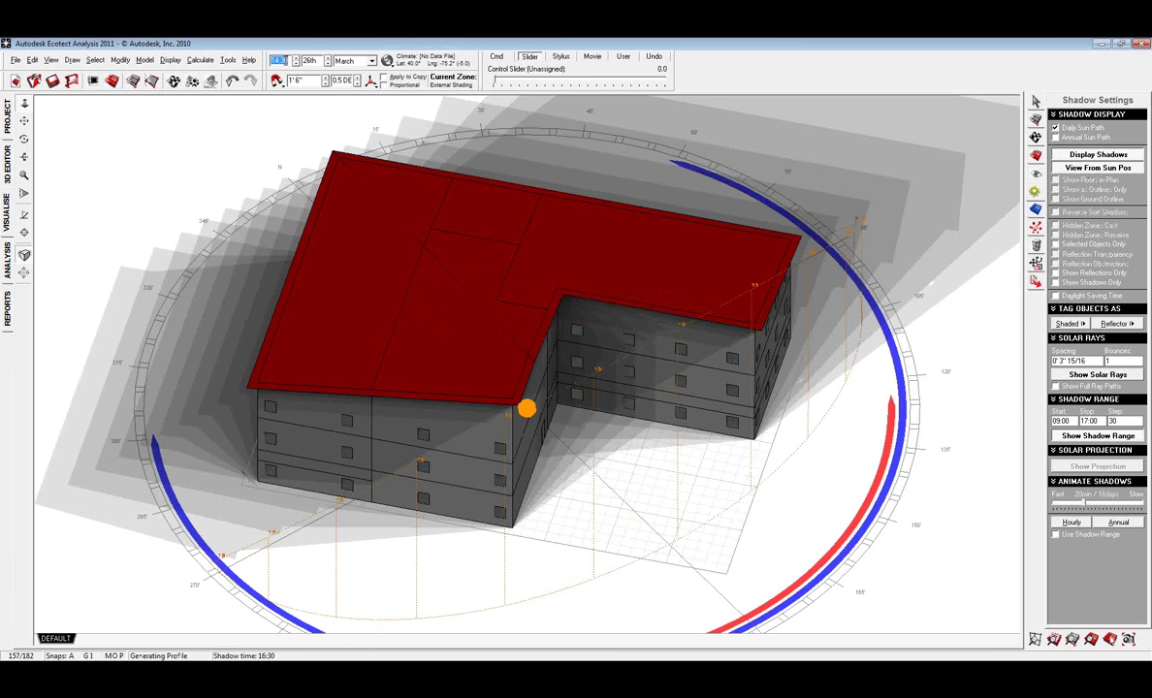
key("Up")
key("Up")
key("Up")
key("Up")
key("Up")
key("Up")
key("Up")
key("Up")
key("Up")
key("Up")
key("Up")
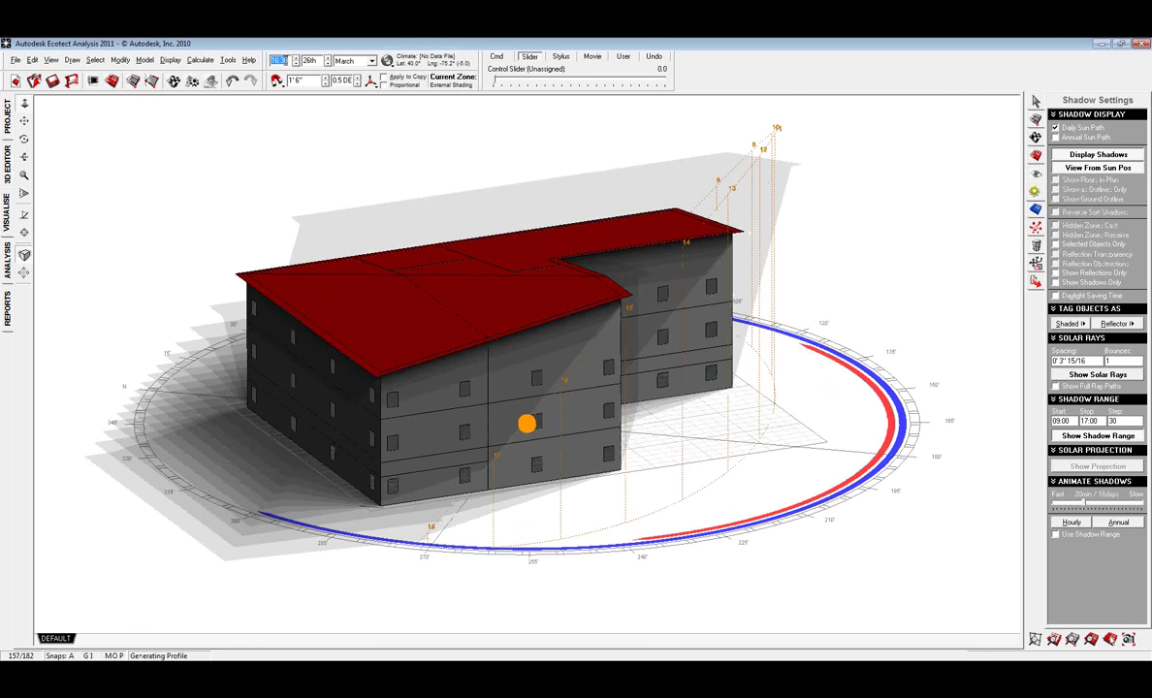
key("Down")
key("Down")
key("Down")
key("Down")
key("Down")
key("Down")
key("Down")
key("Down")
key("Down")
key("Down")
key("Down")
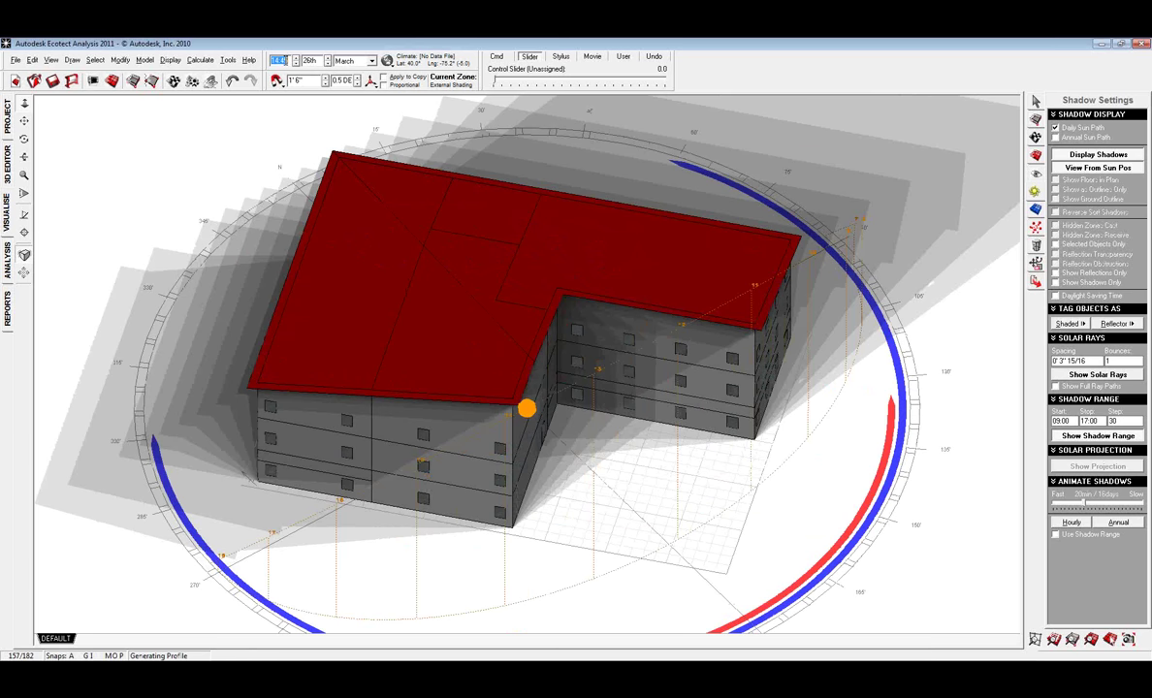
key("Down")
key("Down")
key("Down")
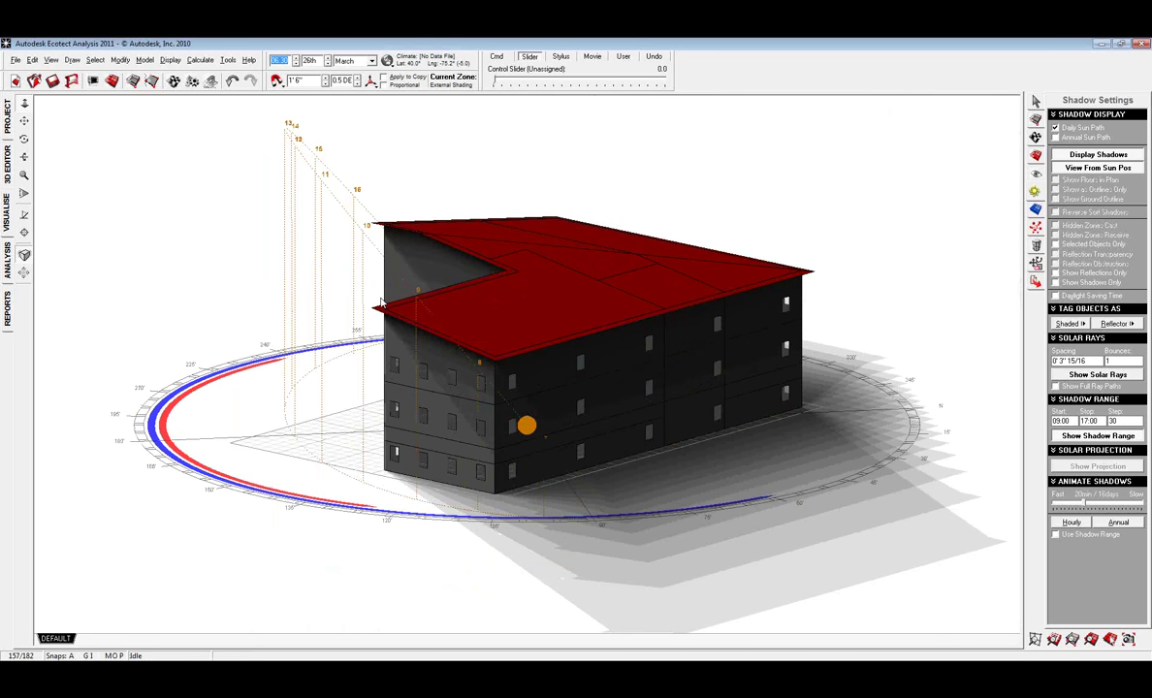
key("Up")
key("Up")
key("Up")
key("Up")
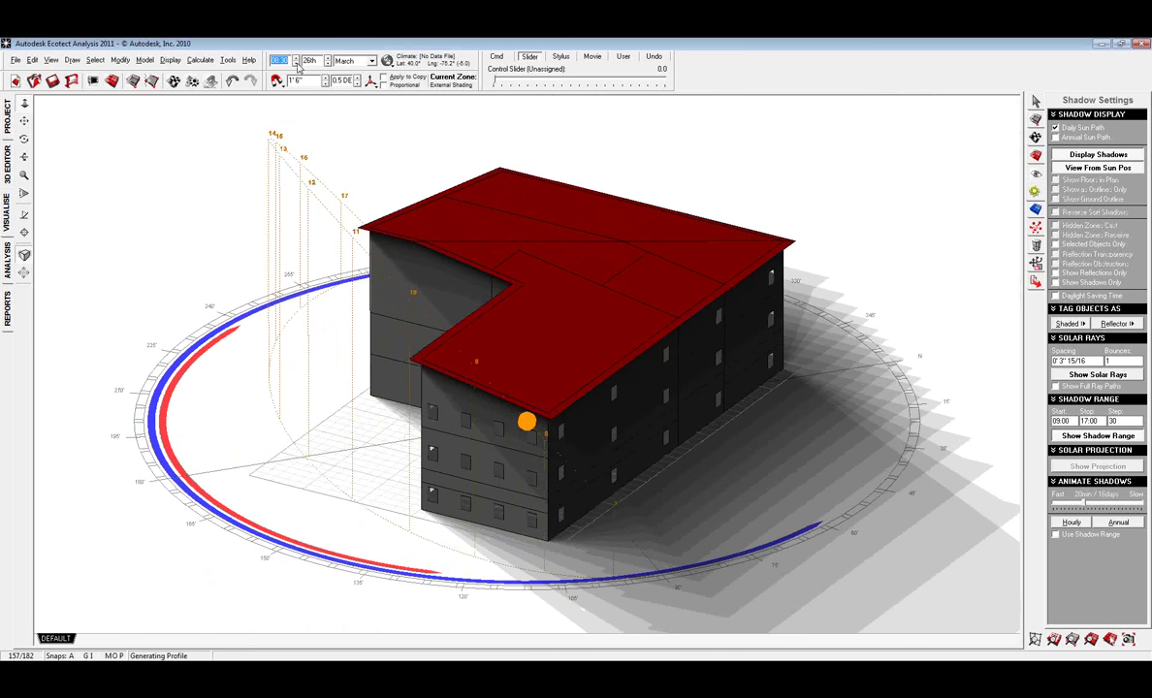
key("Up")
key("Up")
key("Up")
key("Up")
key("Up")
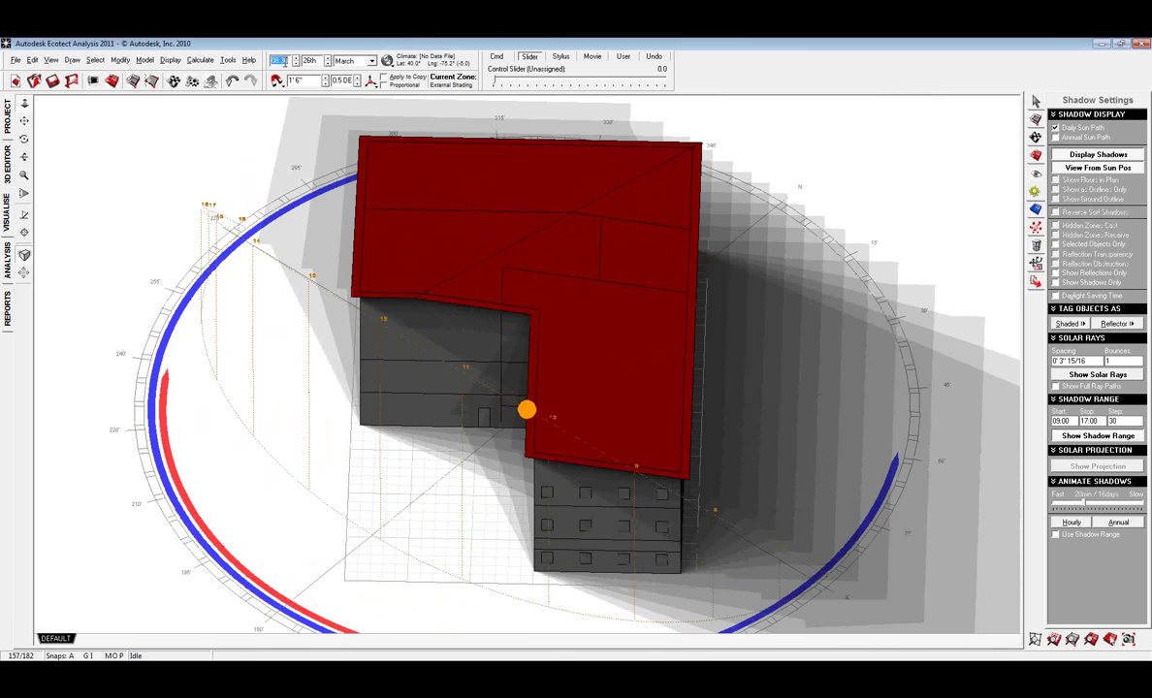
key("Up")
key("Up")
key("Up")
key("Up")
key("Up")
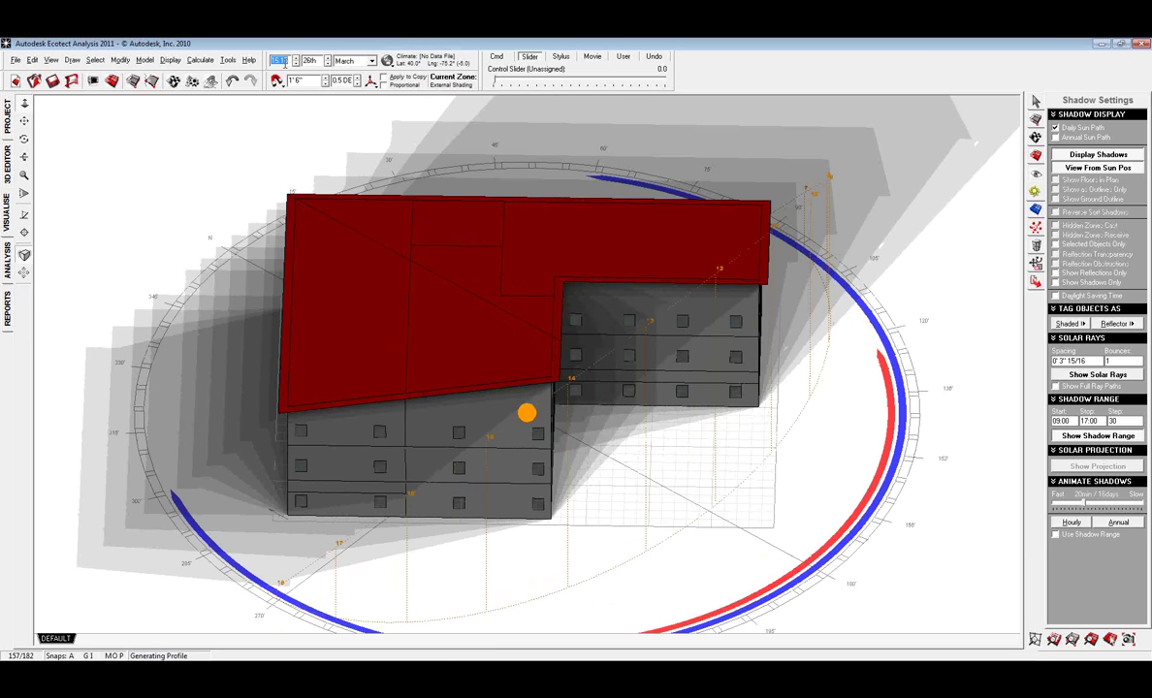
key("Down")
key("Down")
key("Down")
key("Down")
key("Down")
key("Down")
key("Down")
key("Down")
key("Down")
key("Down")
key("Down")
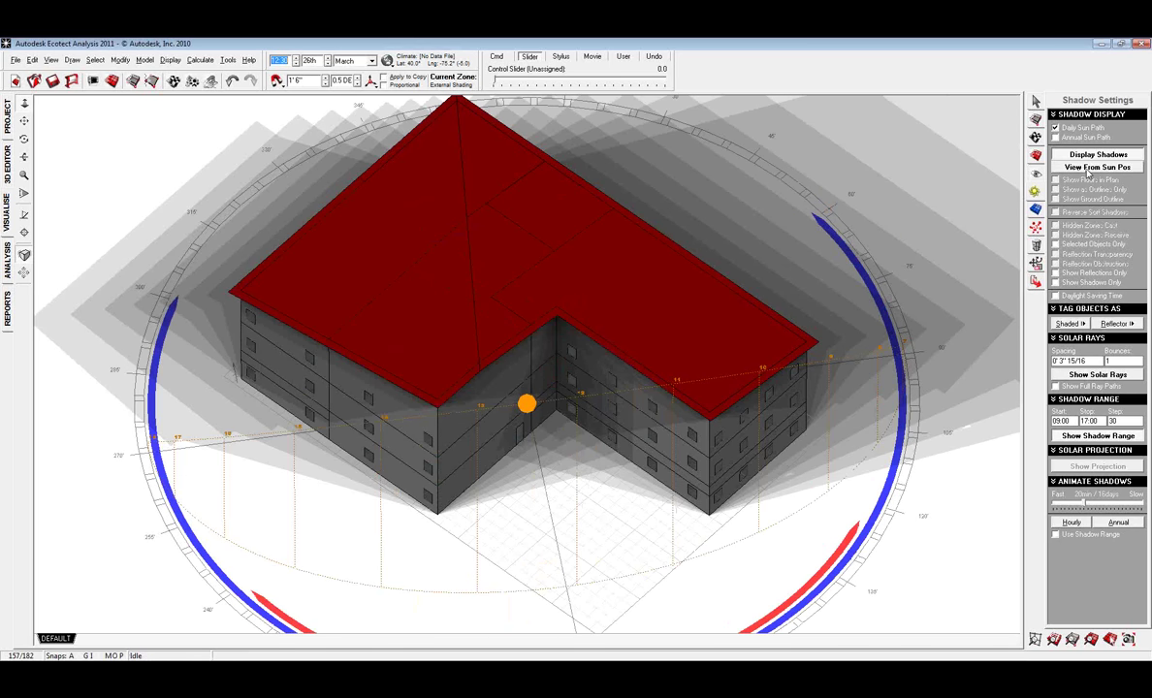
- View the model from the sun's position, and examine the building and its shadow range from other sides
left_click(1087, 170)
right_click_drag(574, 508, 715, 463)
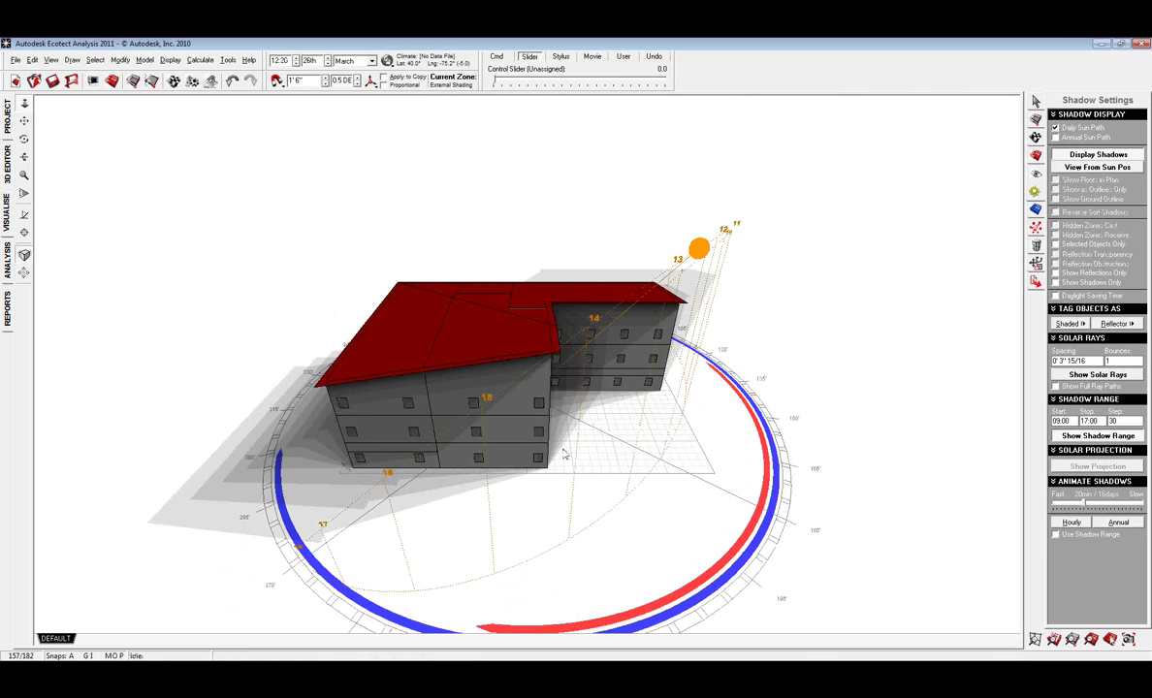
right_click_drag(664, 420, 727, 458)
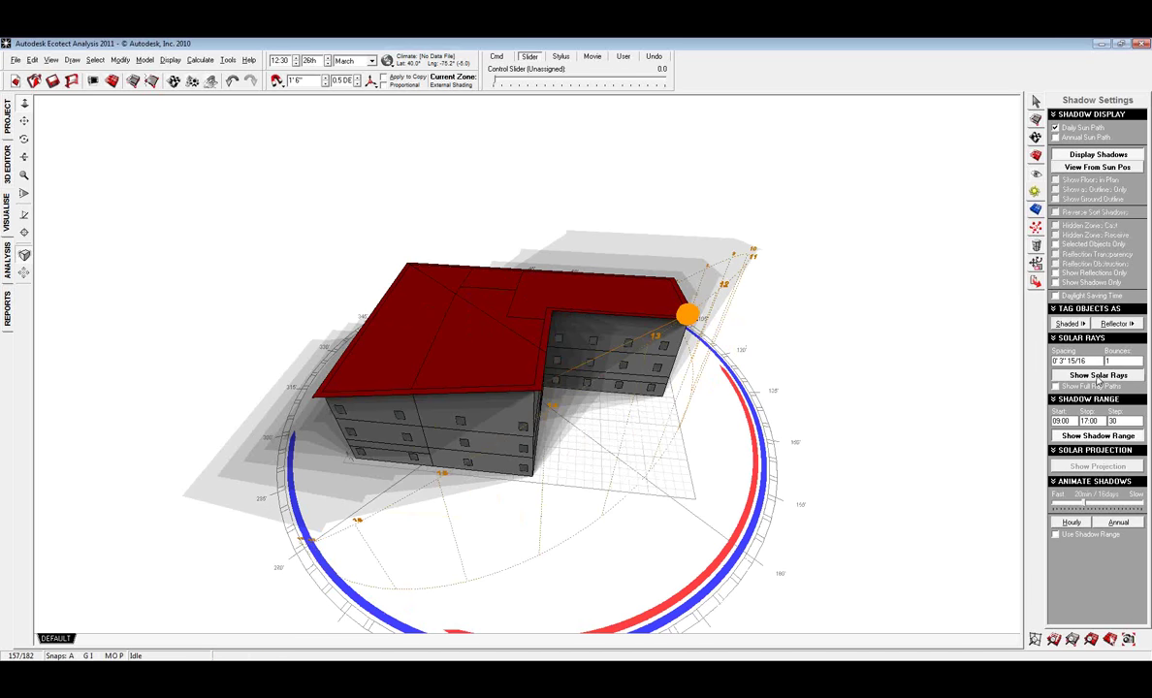
- Try to show the solar rays, and redisplay the building's shadow for the current time only
left_click(1097, 377)
key("Return")
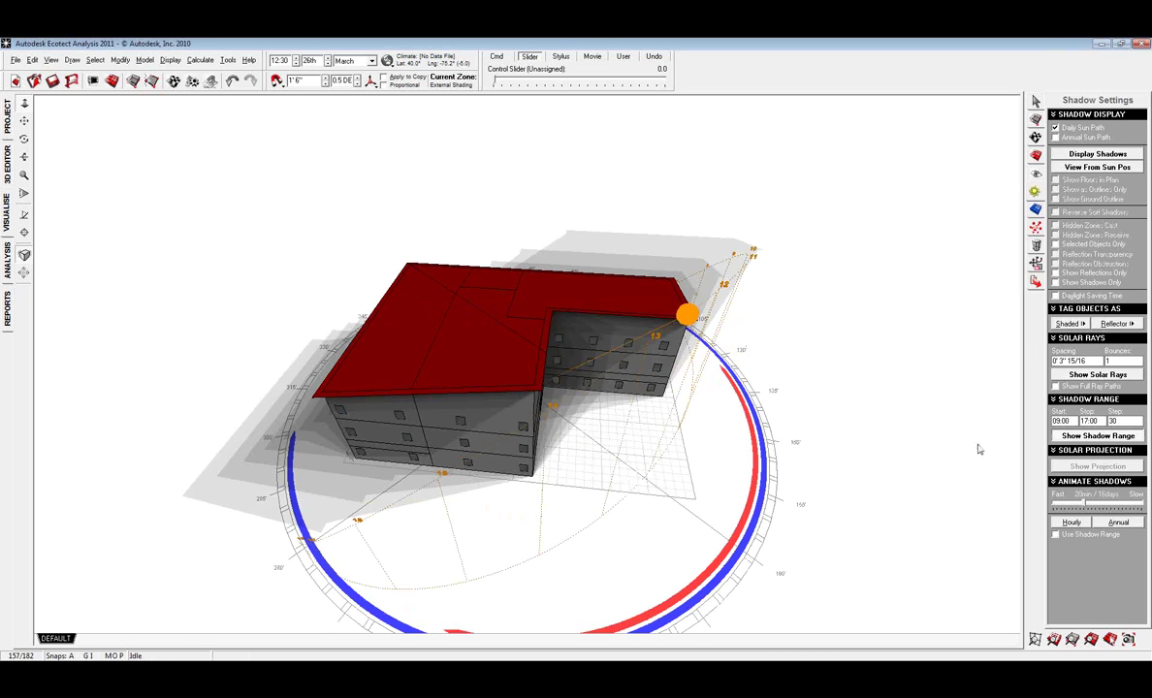
left_click(1085, 158)
right_click_drag(738, 427, 907, 339)
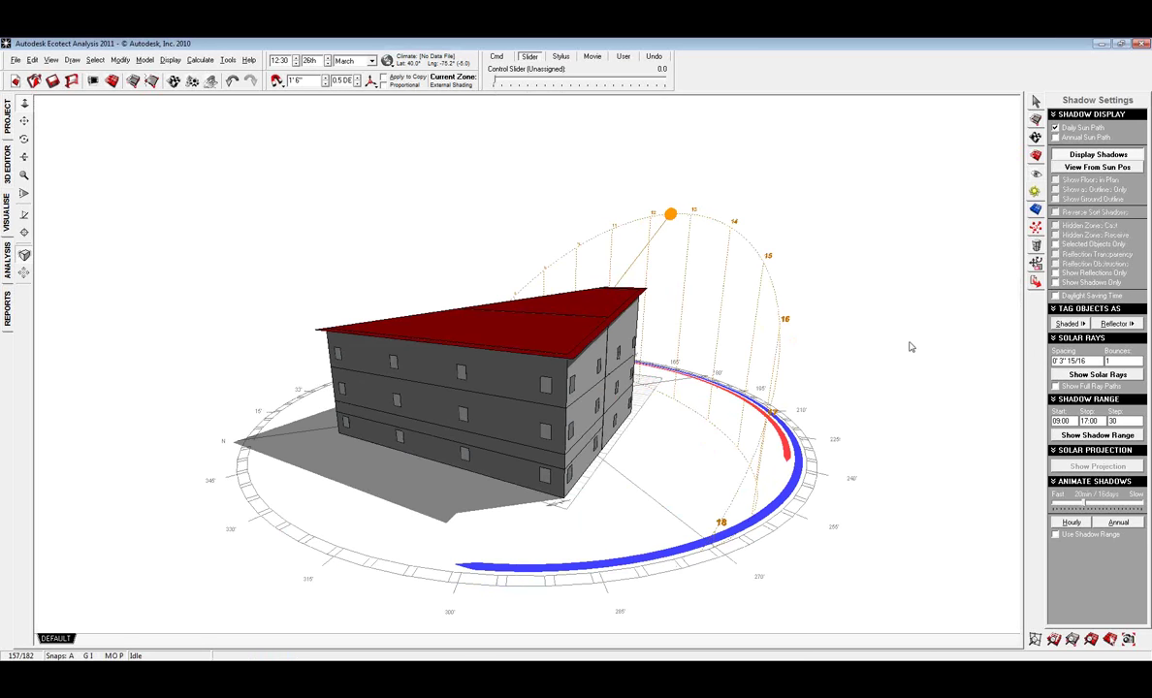
- Load the DXF file webinar.dxf for import as 3D CAD geometry and inspect its preview
left_click(16, 60)
mouse_move(48, 179)
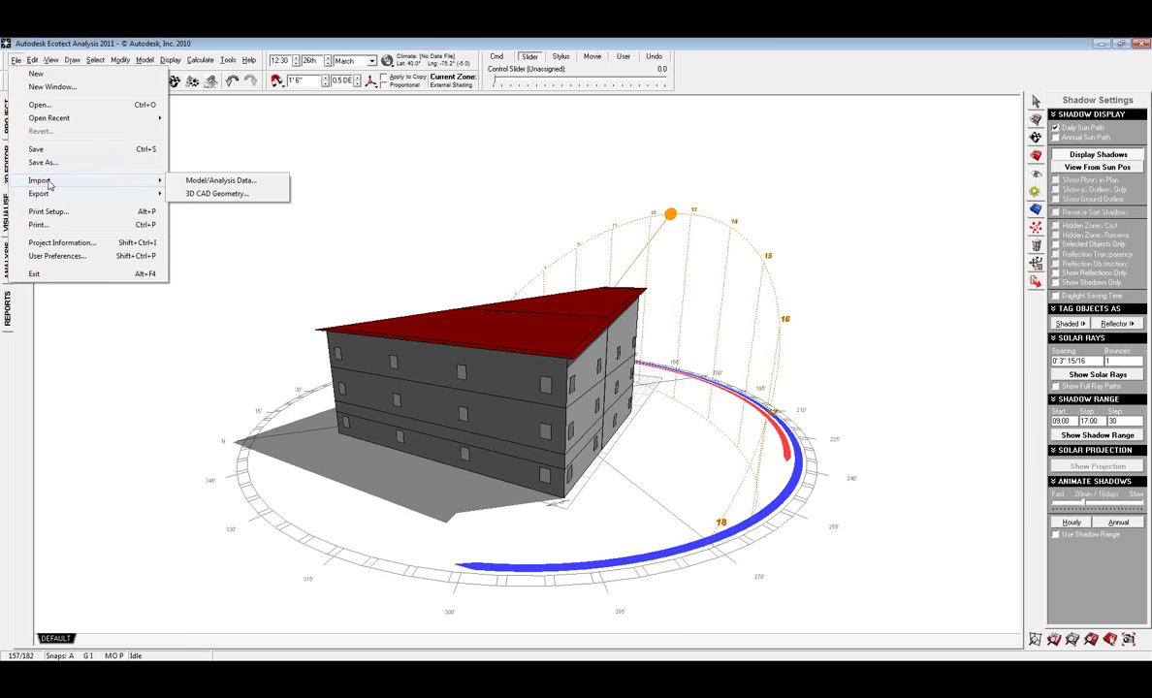
left_click(209, 194)
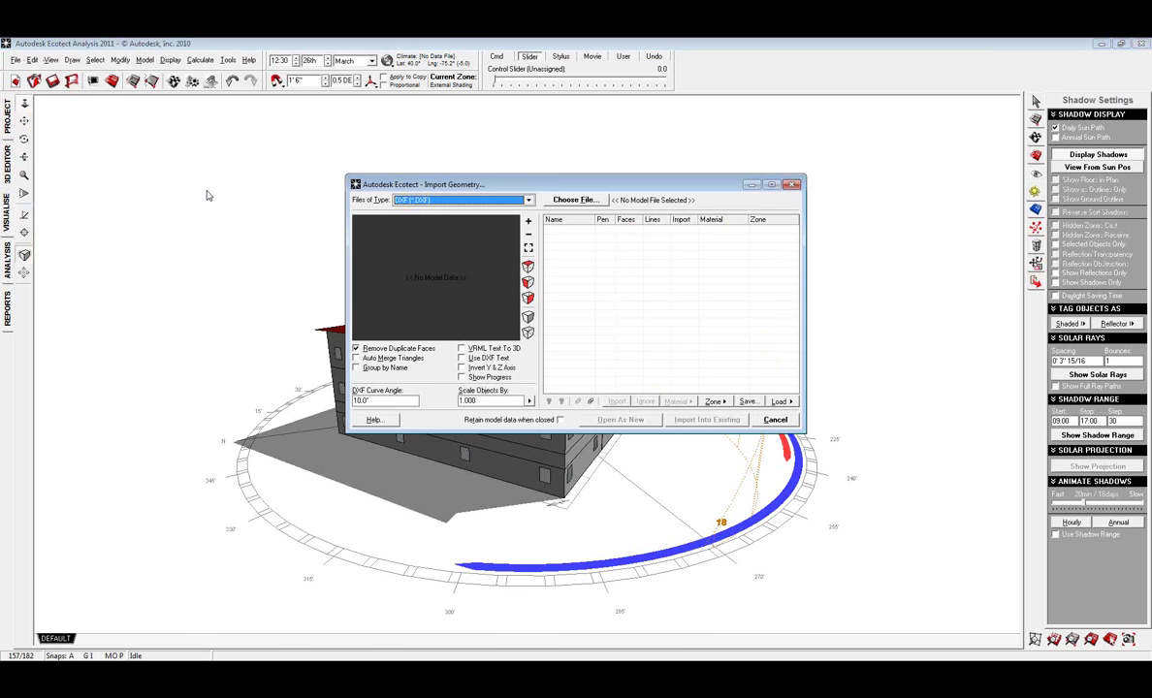
left_click(575, 200)
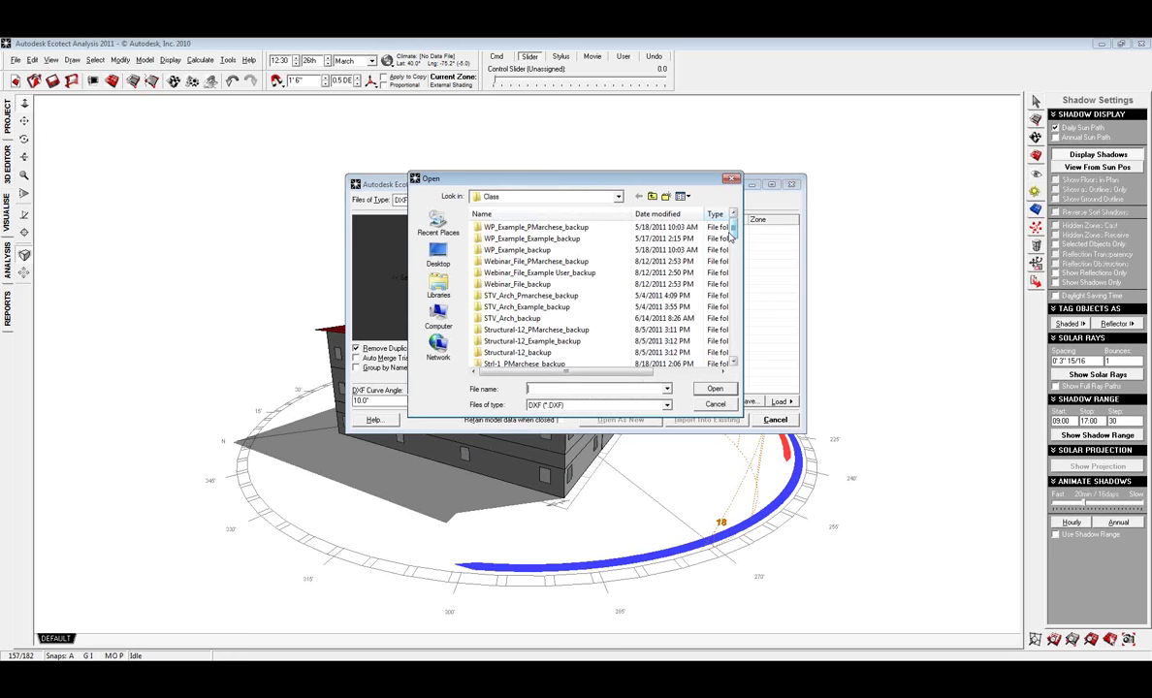
left_click_drag(736, 230, 741, 245)
scroll(739, 246, "down", 5)
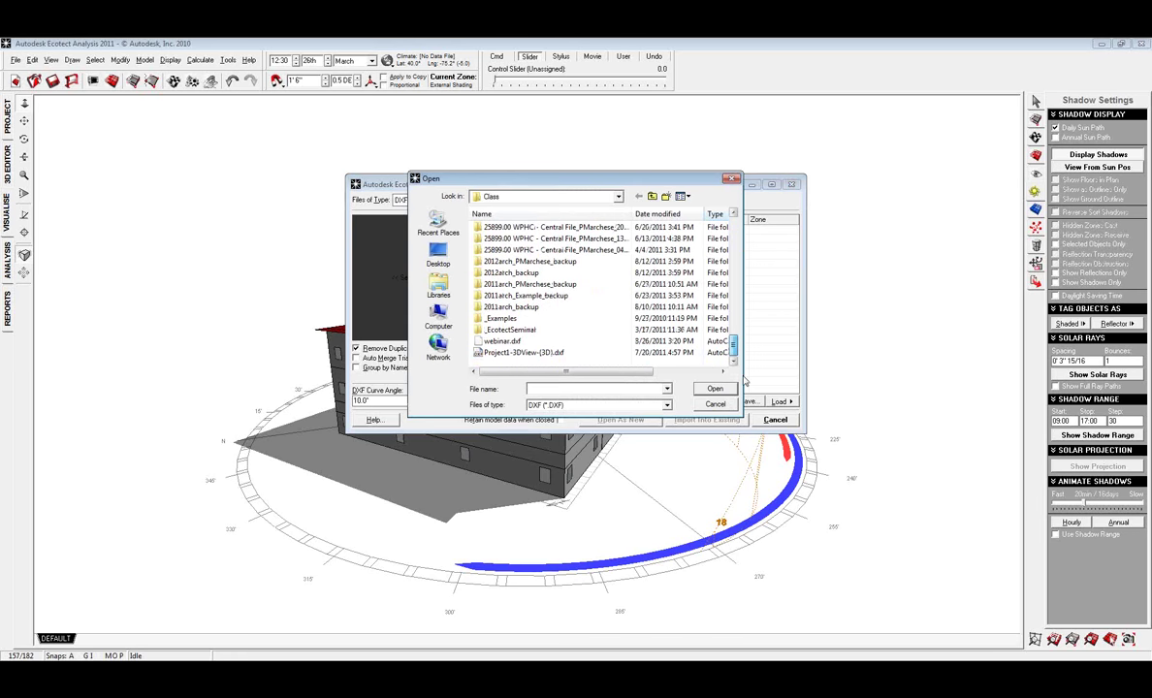
left_click(531, 353)
left_click(502, 341)
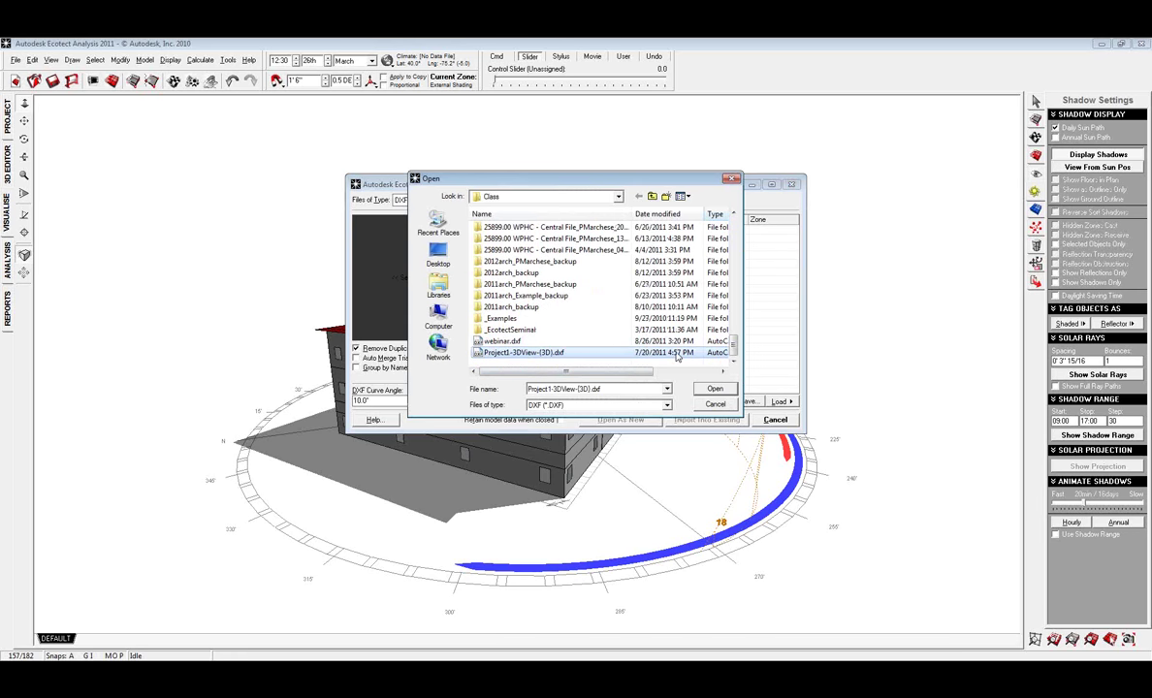
left_click(725, 391)
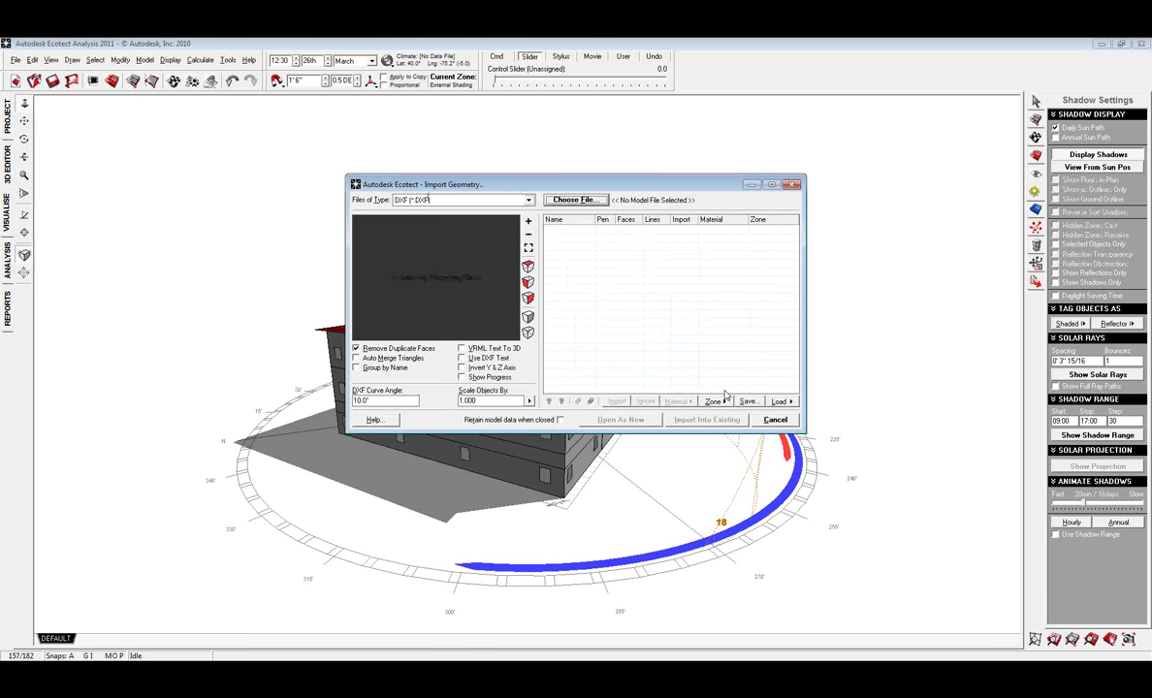
mouse_move(463, 272)
left_mouse_down()
mouse_move(505, 259)
mouse_move(468, 236)
mouse_move(459, 253)
left_mouse_up()
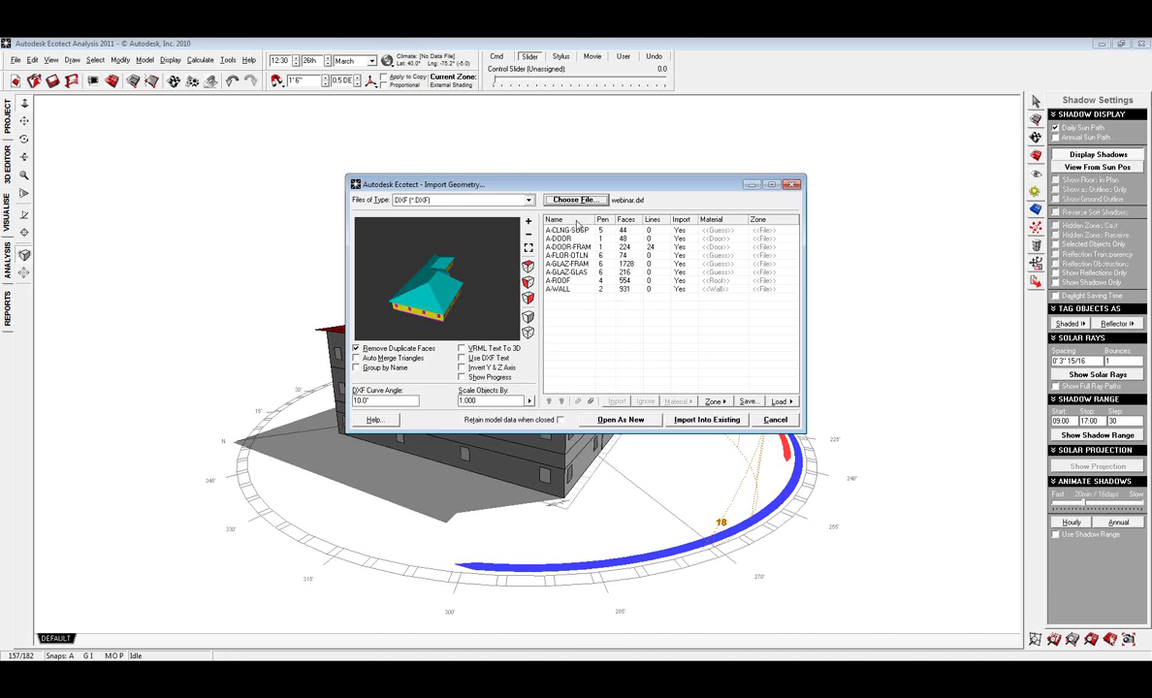
- Set the material of the A-CLNG-SUSP layer to the Ceiling element type
left_click(553, 229)
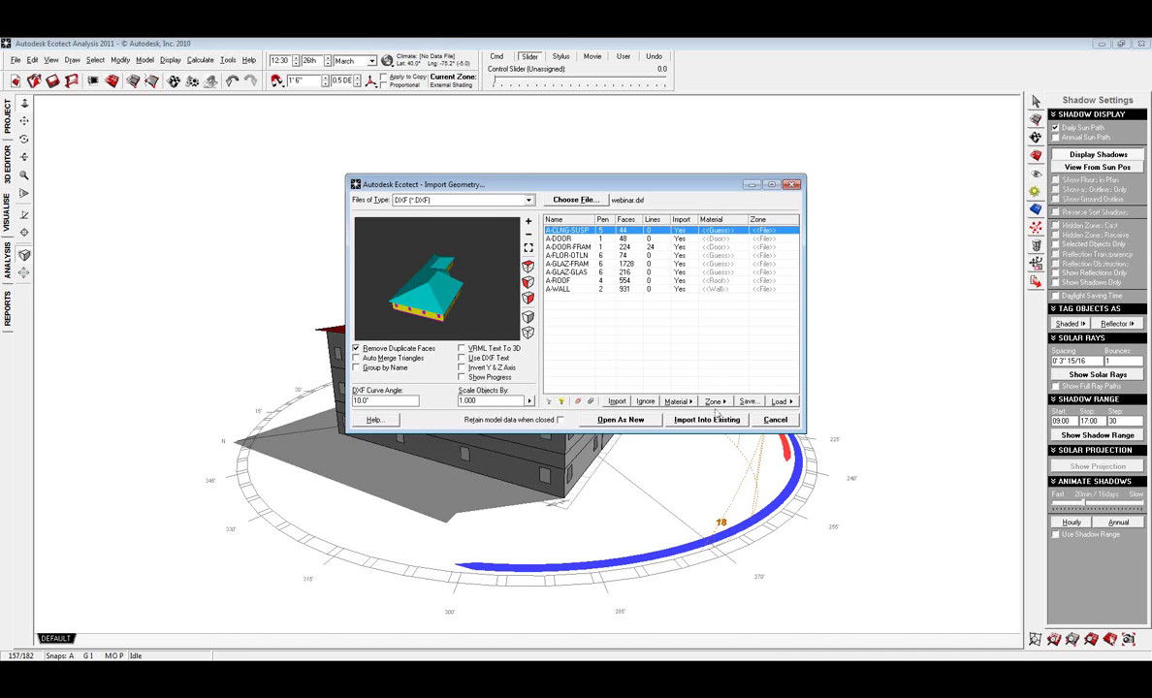
right_click(633, 230)
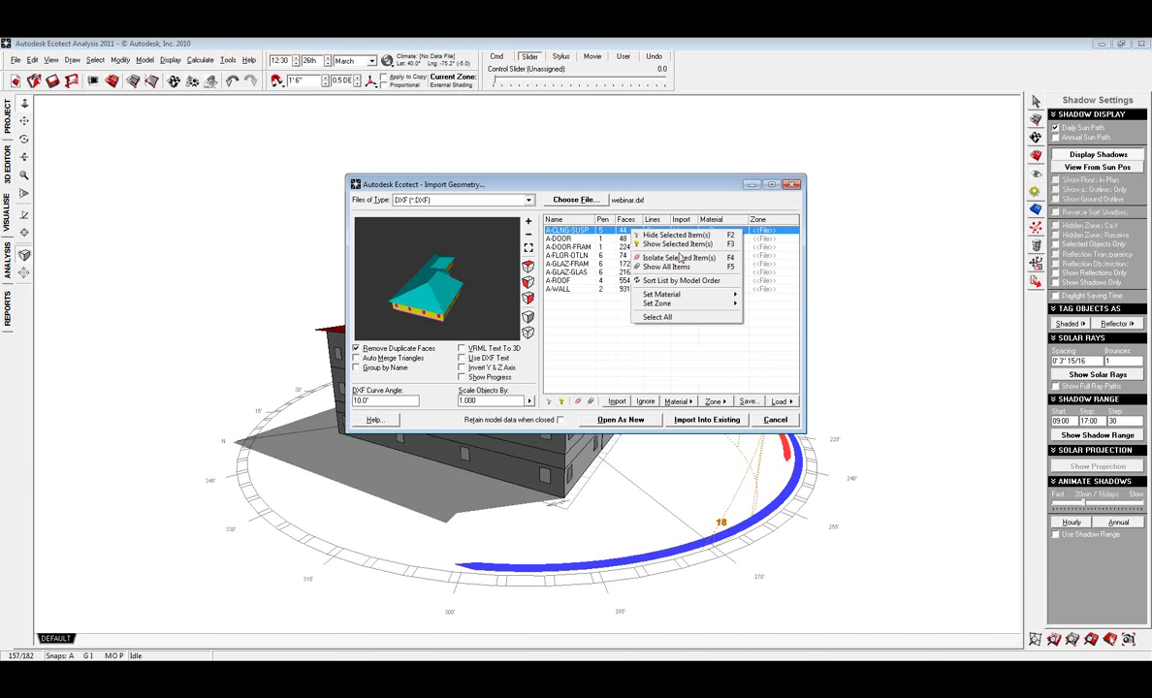
mouse_move(689, 295)
mouse_move(811, 319)
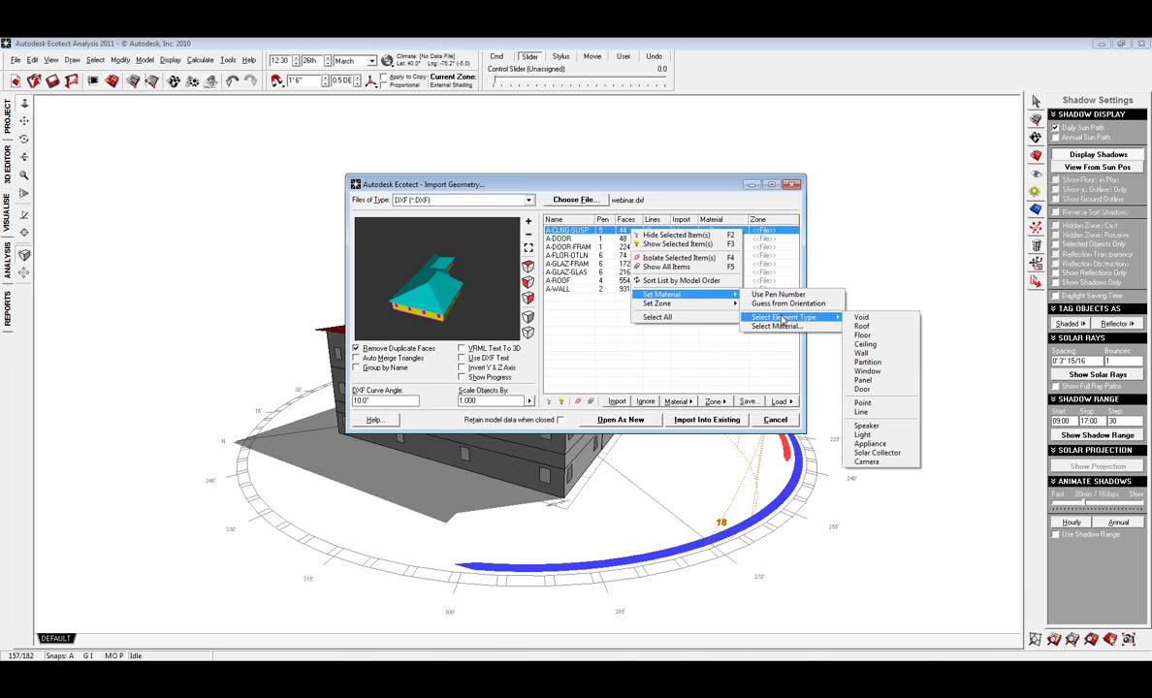
left_click(877, 345)
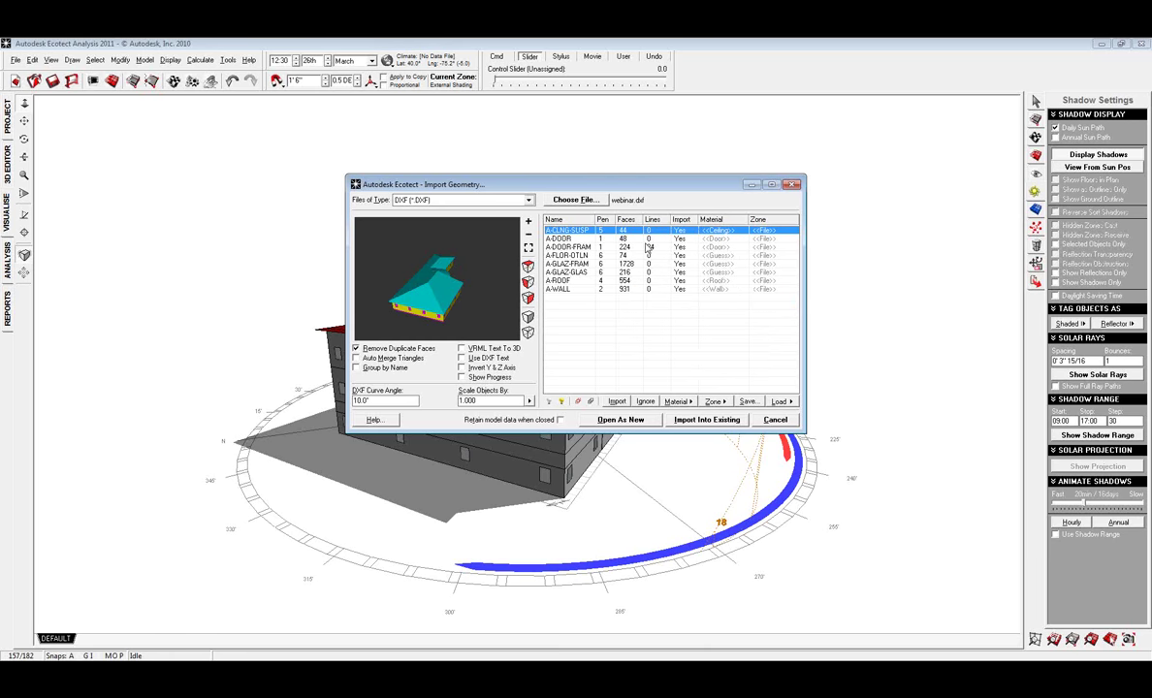
- Set the material of the A-FLOR-OTLN layer to the Floor element type
left_click(593, 240)
right_click(593, 241)
left_click(740, 257)
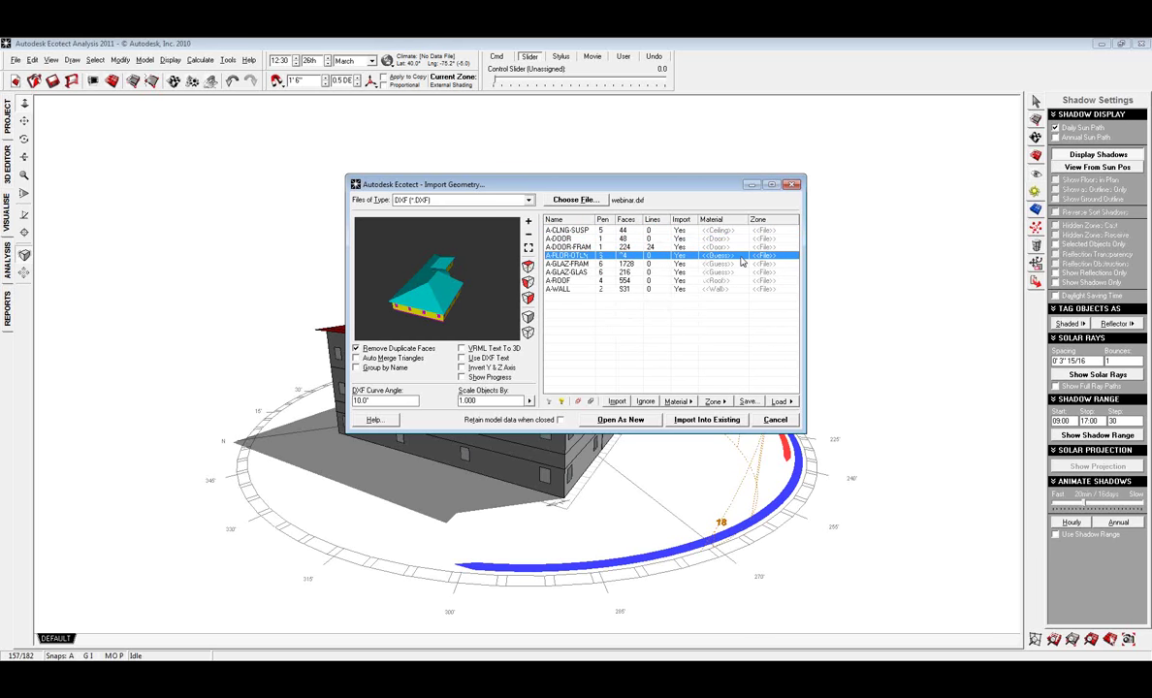
left_click(725, 249)
right_click(728, 256)
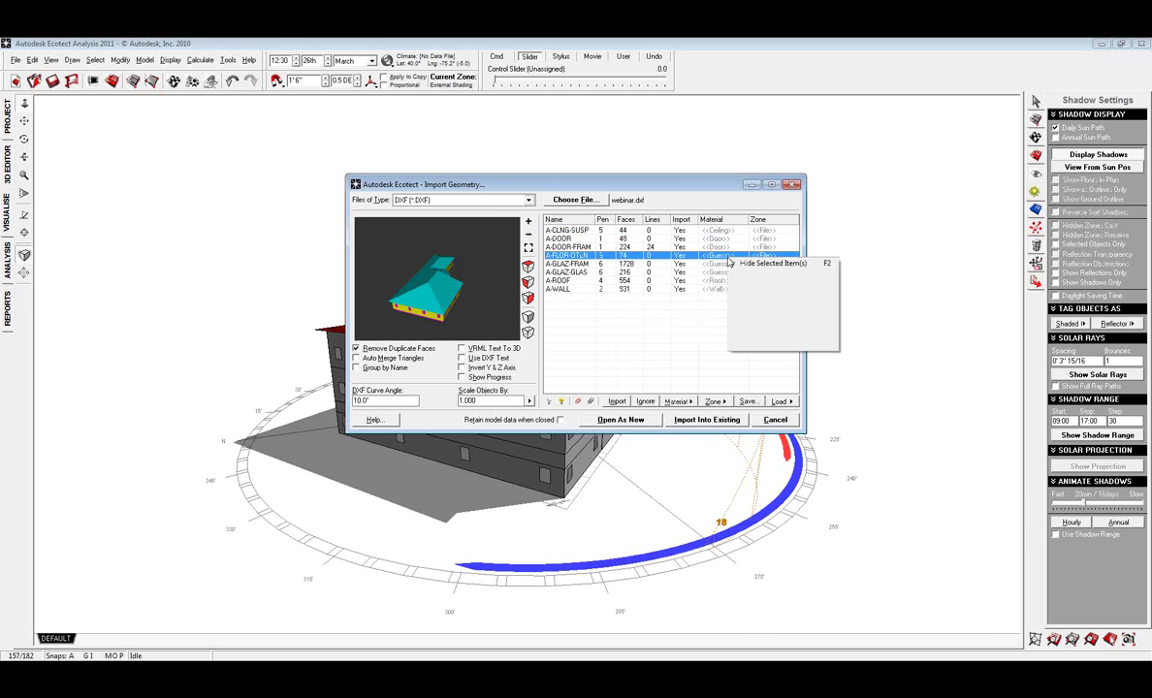
mouse_move(771, 322)
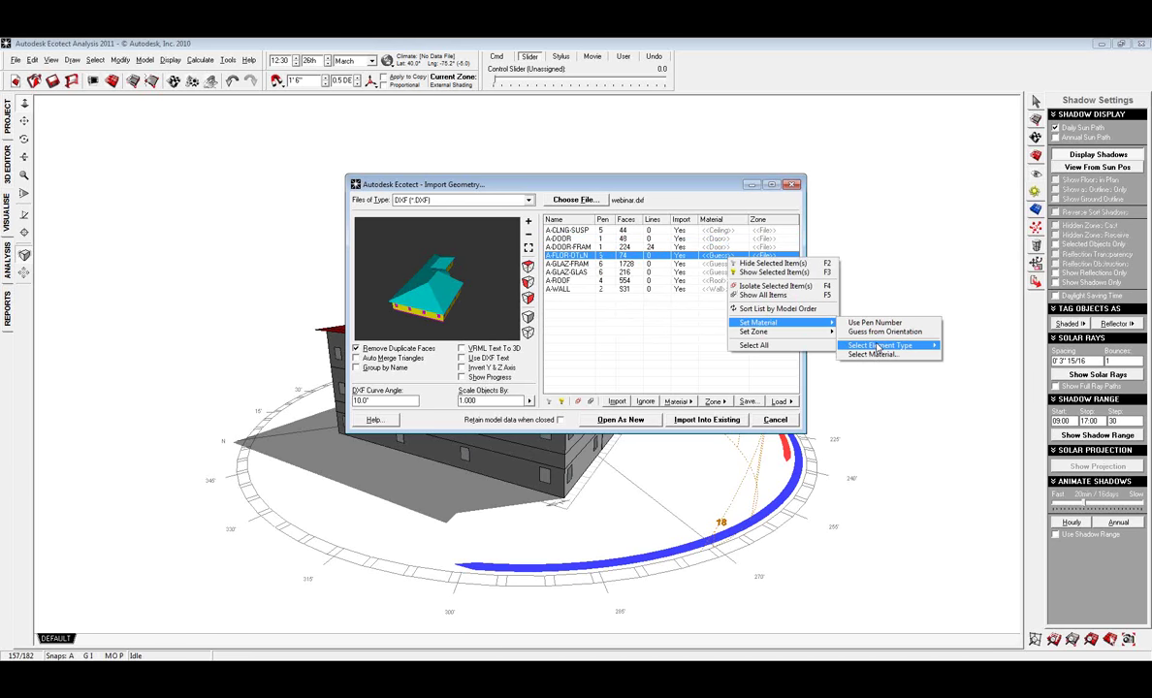
mouse_move(881, 346)
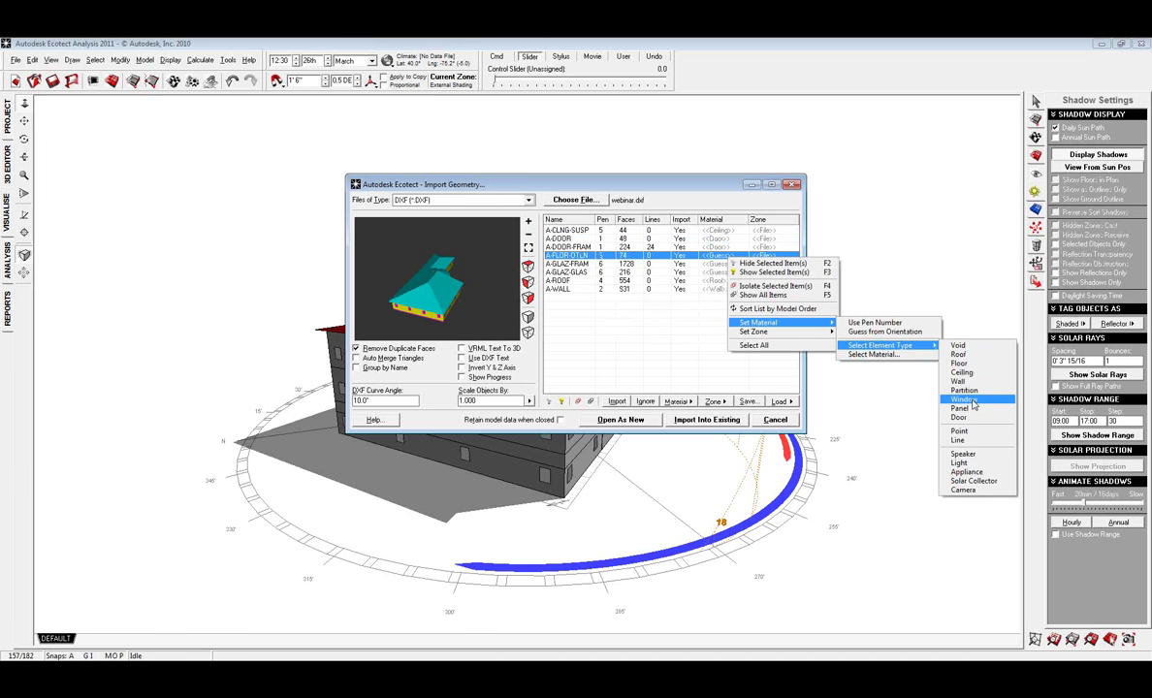
left_click(975, 366)
- Set the element type of the A-GLAZ-FRAM layer to Panel and of the A-GLAZ-GLAS layer to Window
left_click(728, 264)
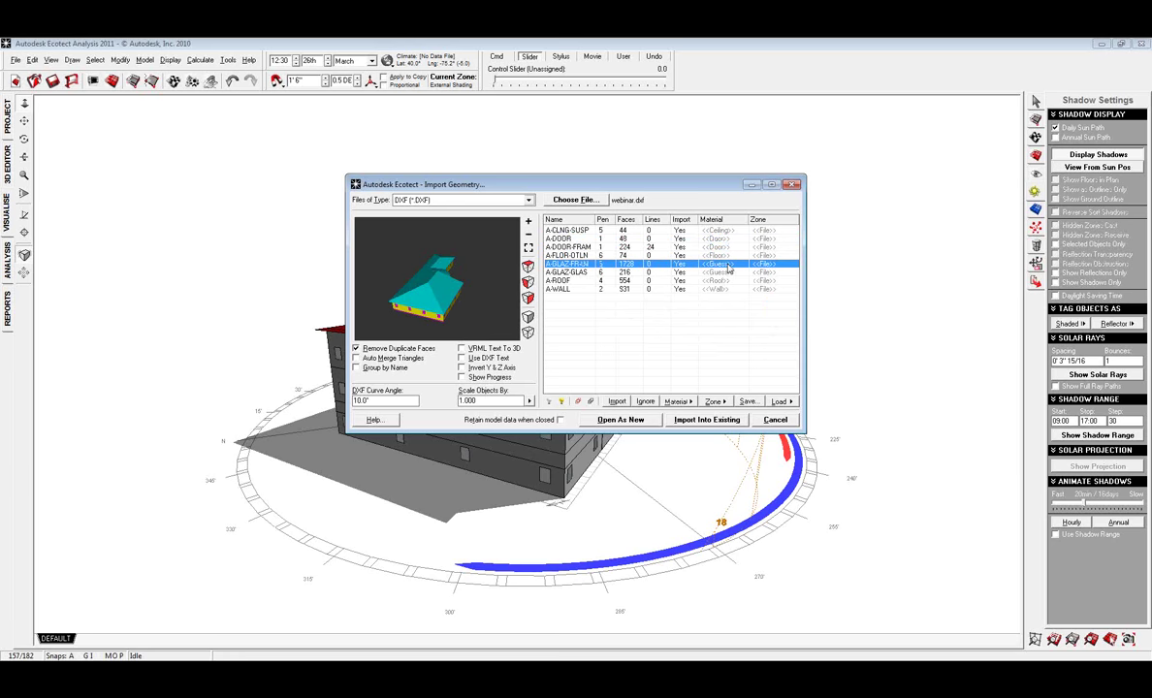
right_click(728, 265)
mouse_move(780, 332)
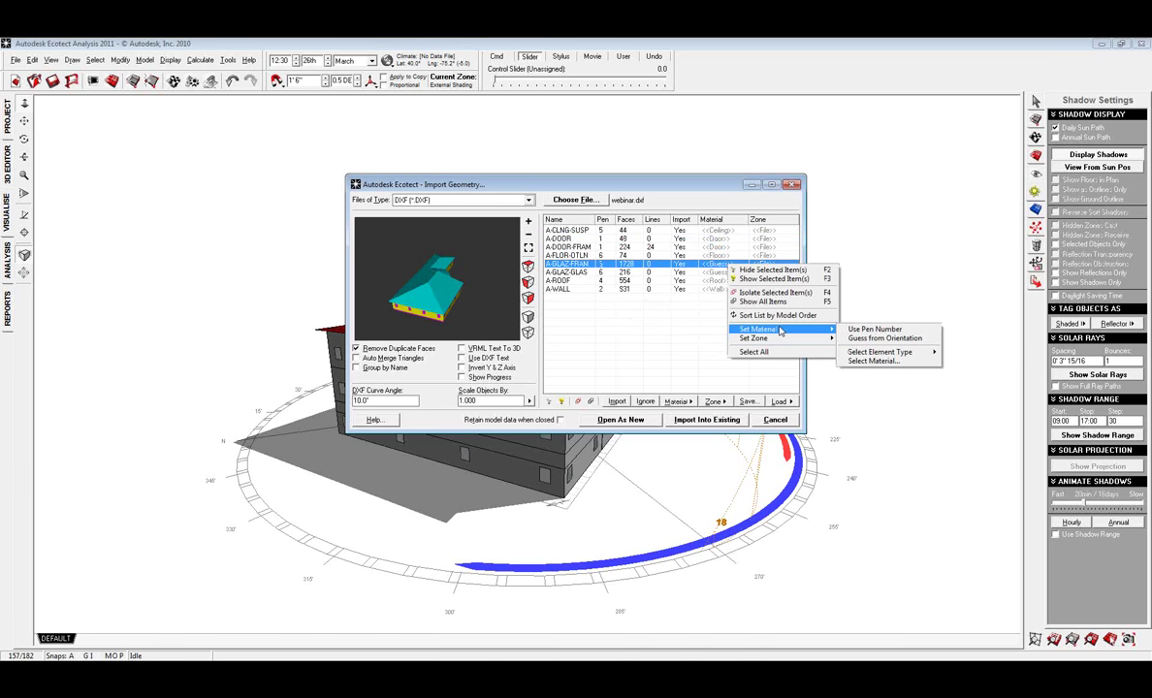
mouse_move(880, 352)
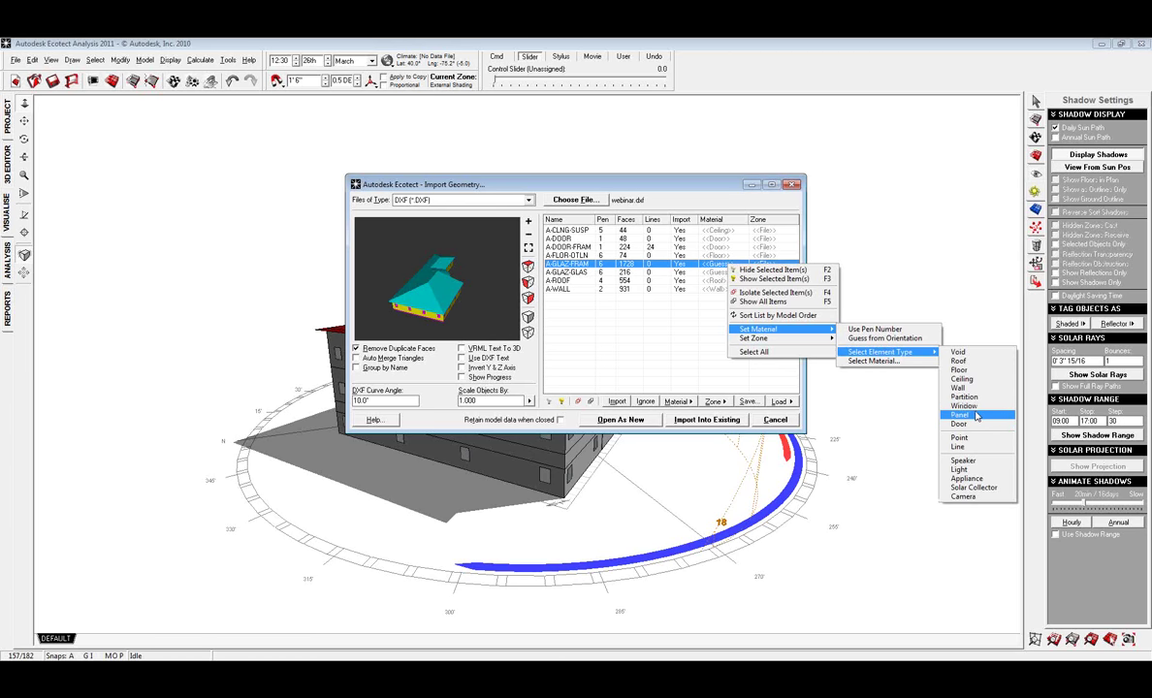
left_click(976, 416)
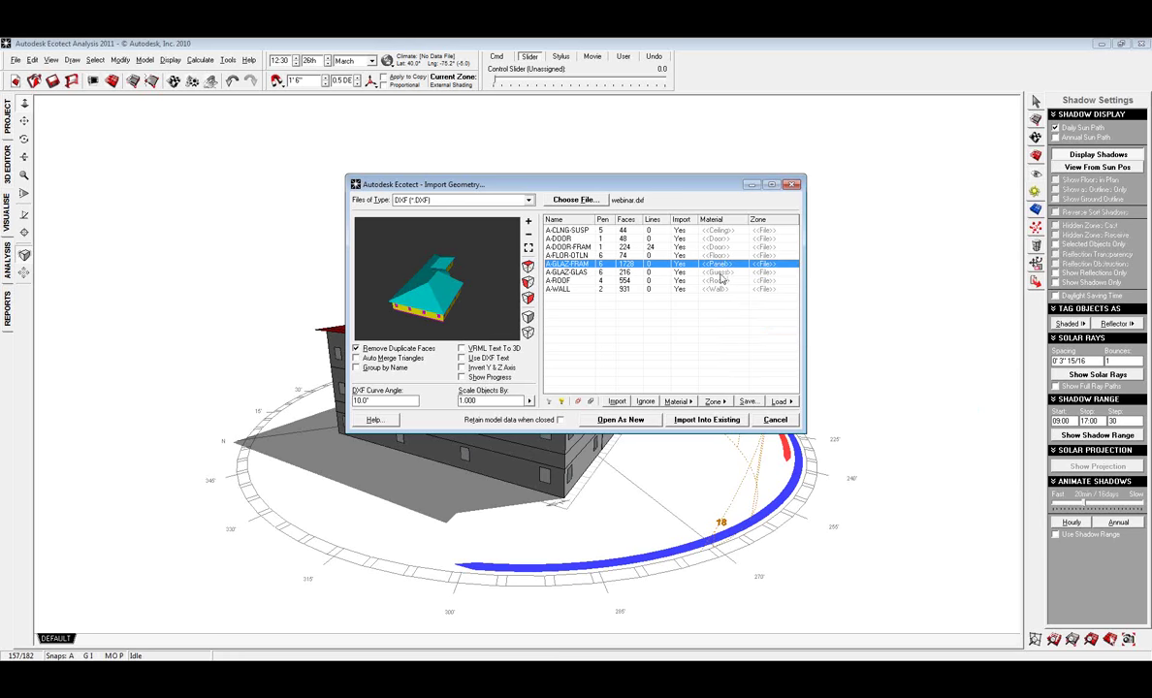
right_click(721, 273)
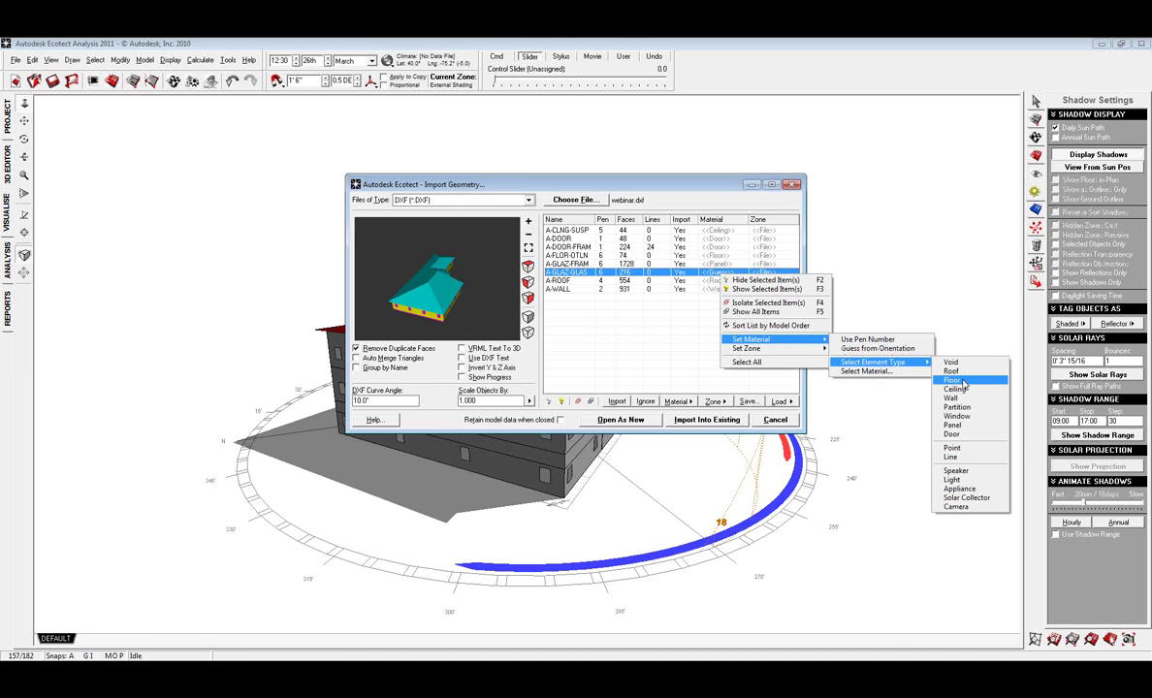
left_click(968, 418)
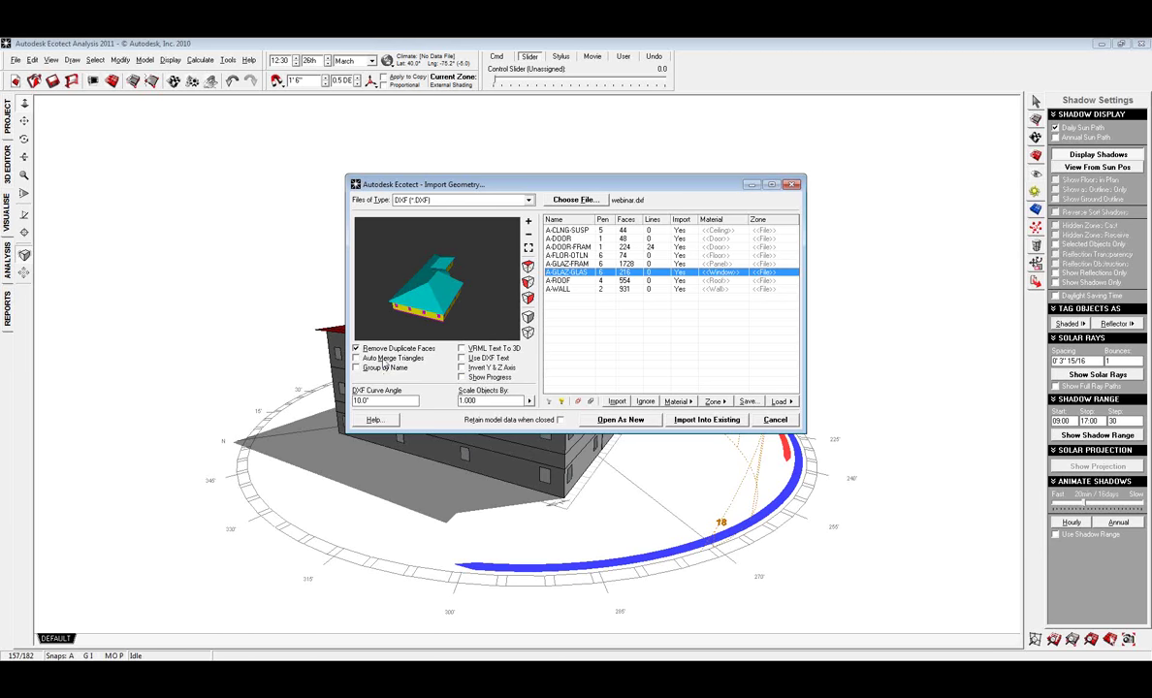
- Set the import's object scale to 25.4 and check the available unit conversion presets
left_click_drag(480, 400, 446, 400)
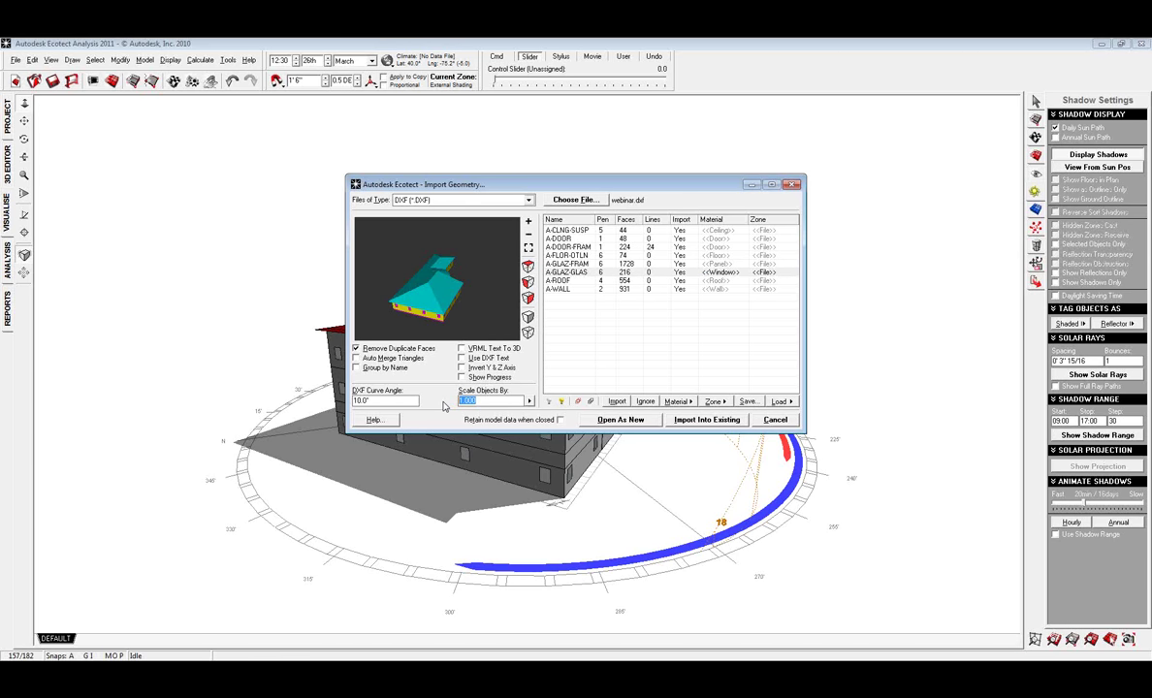
type("25.4")
left_click(529, 401)
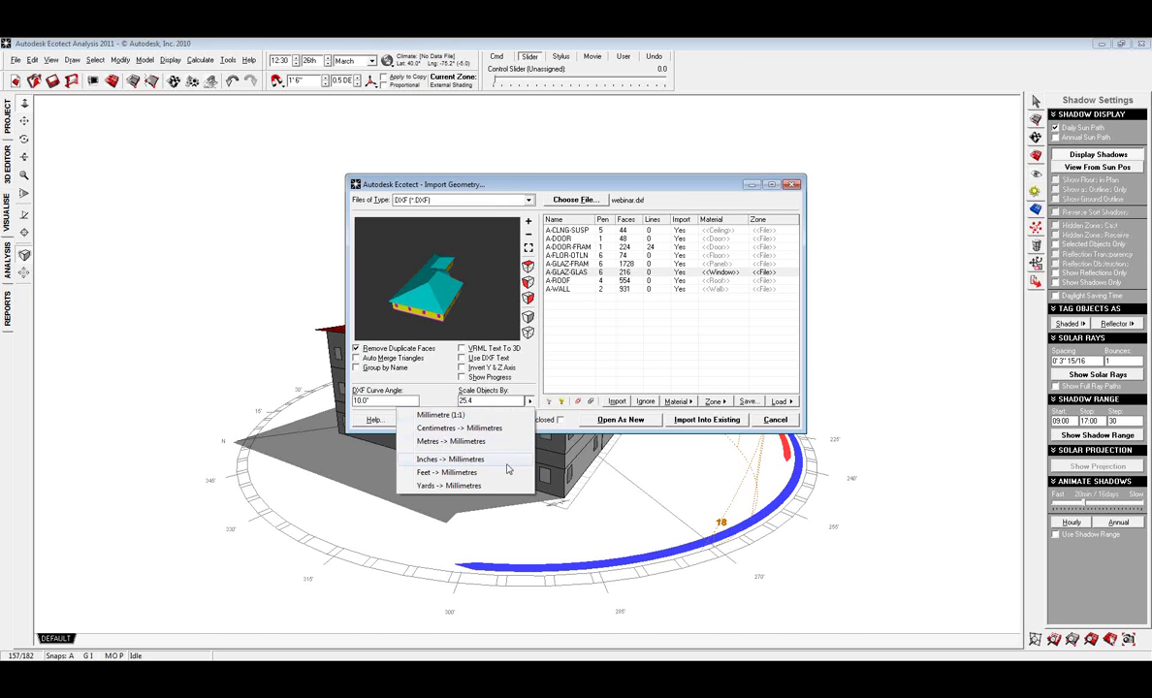
left_click(563, 189)
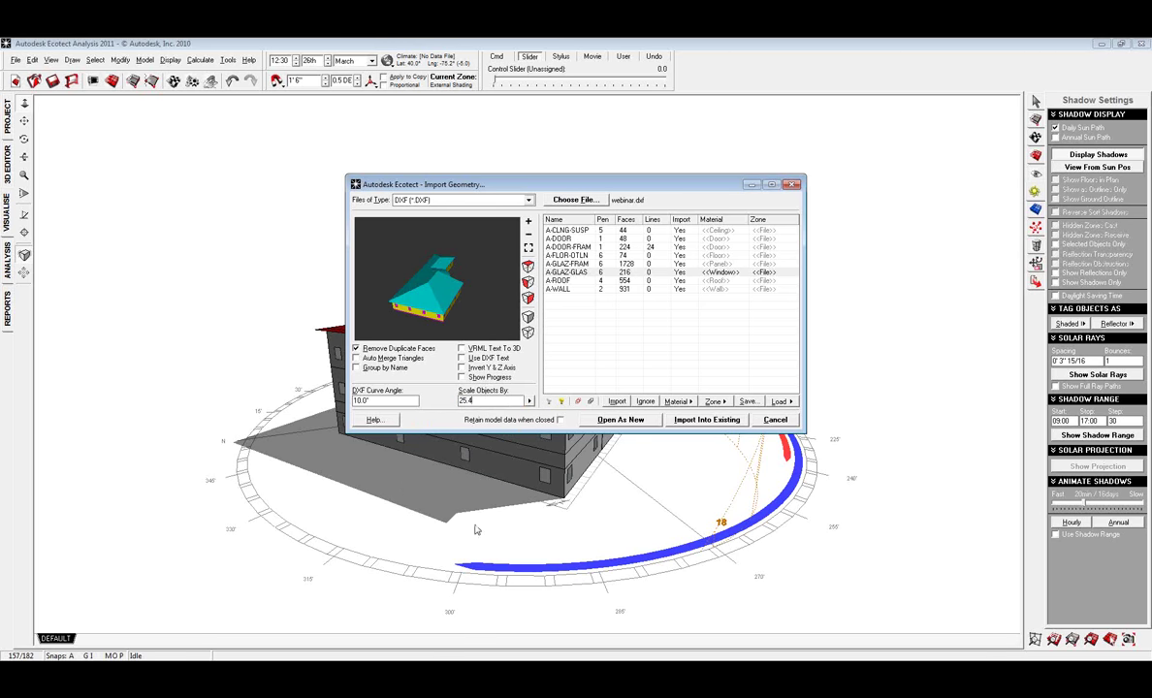
- Open the DXF geometry as a new model without saving the current one, and view the imported building
left_click(620, 420)
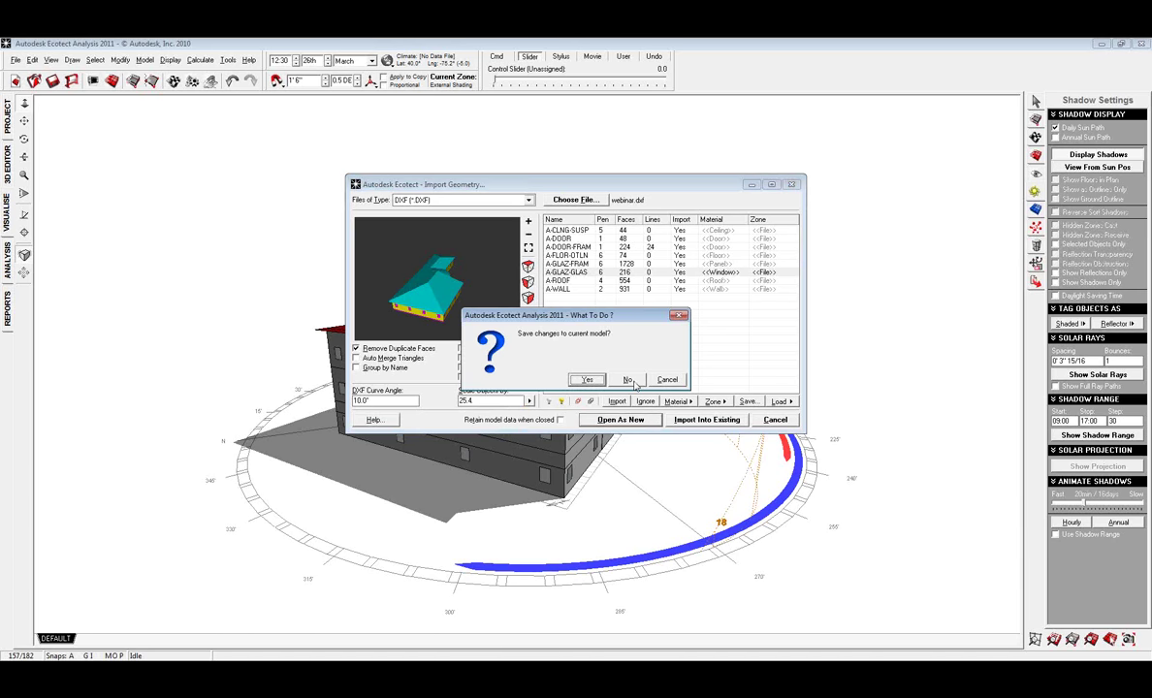
left_click(628, 380)
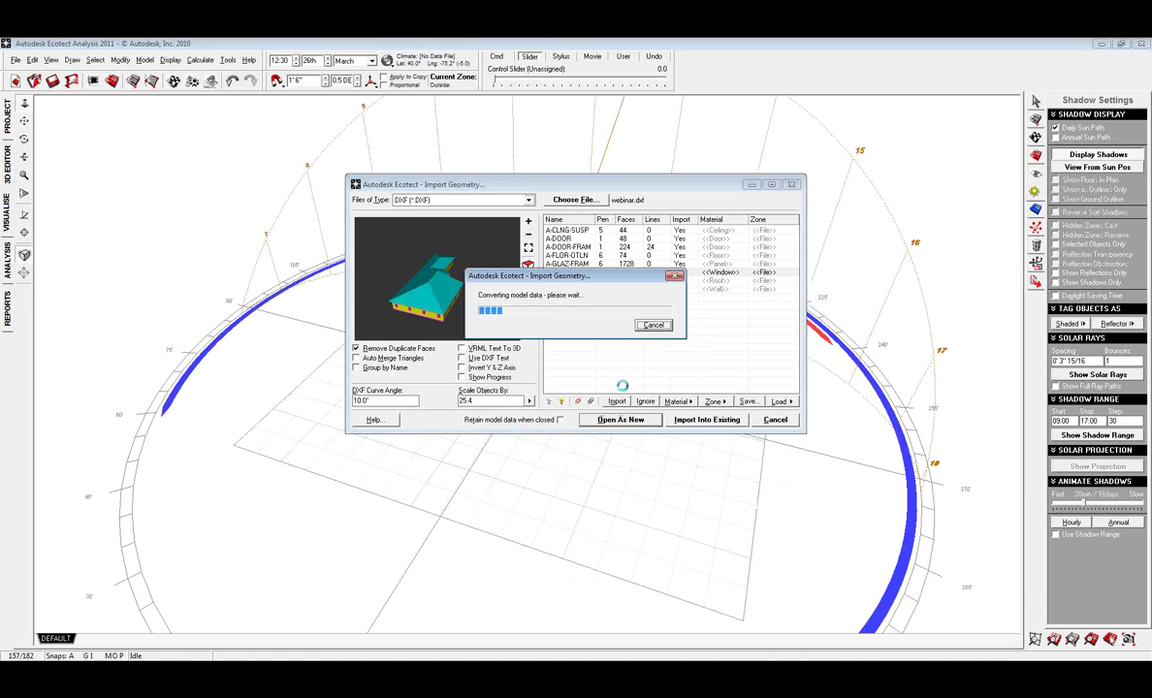
right_click_drag(411, 480, 800, 442)
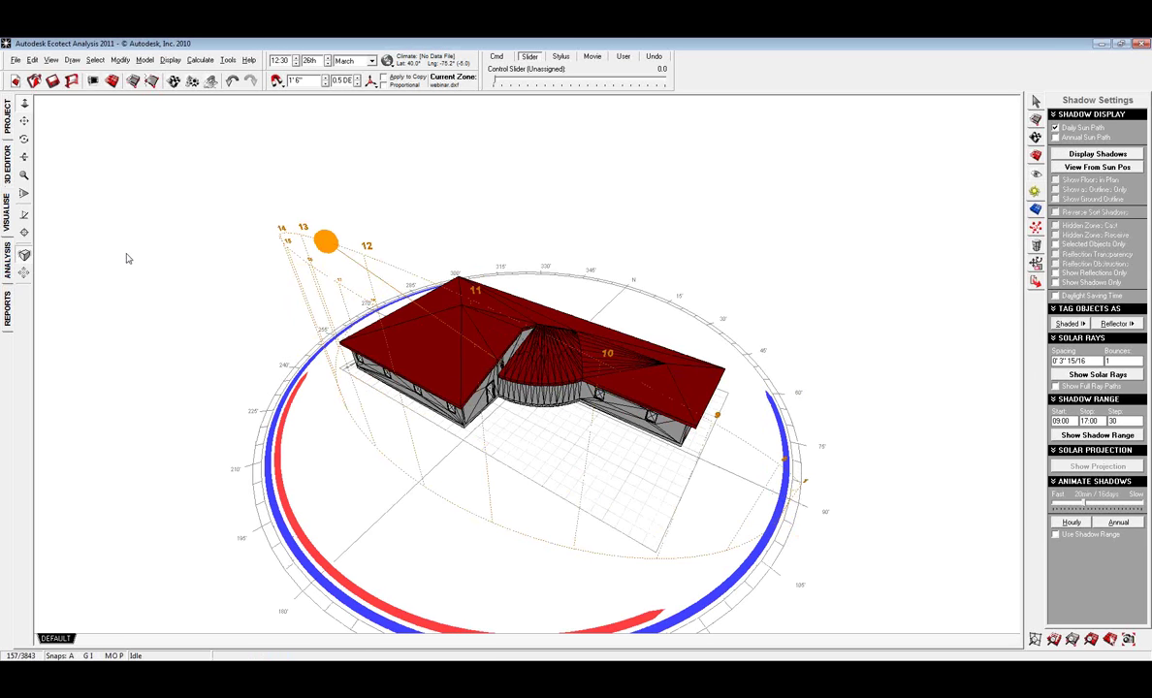
- Measure the width of a window in the wireframe model with the Measure tool to check the import scale
left_click(7, 163)
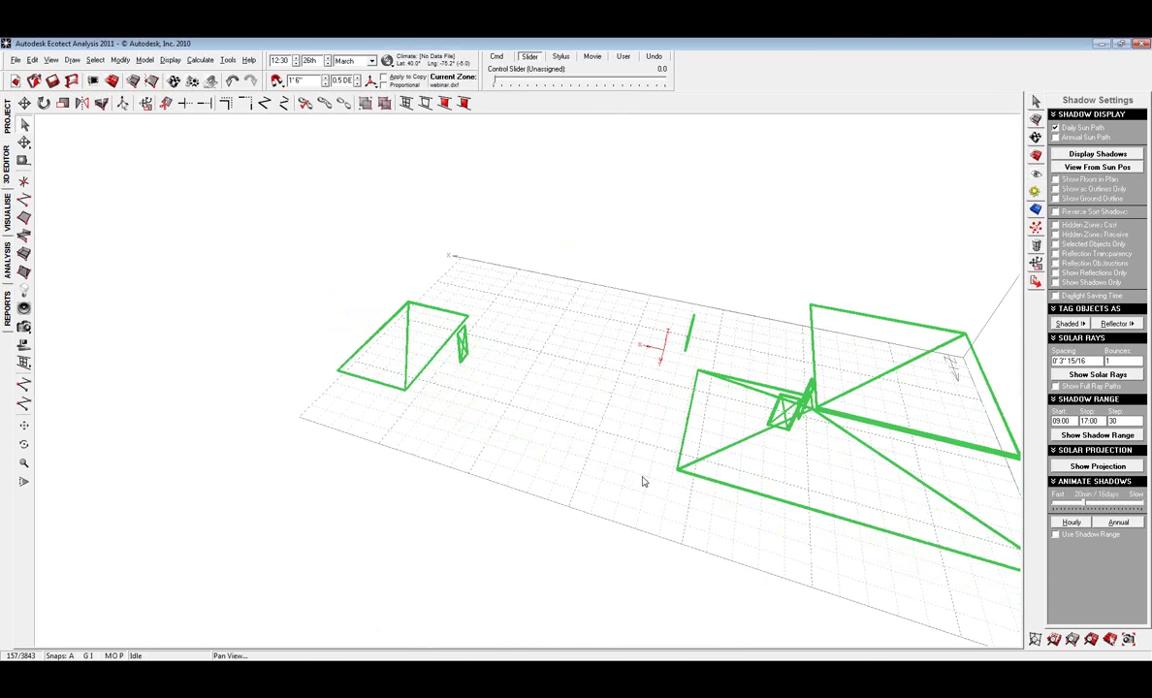
left_click(24, 161)
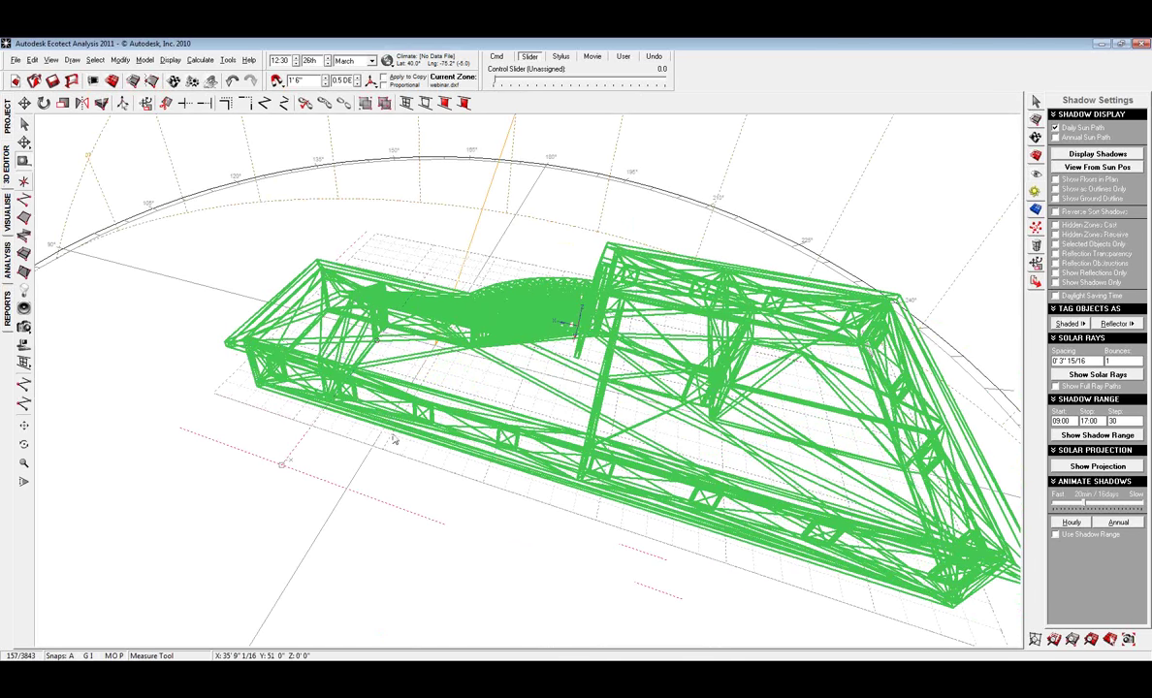
left_click(417, 421)
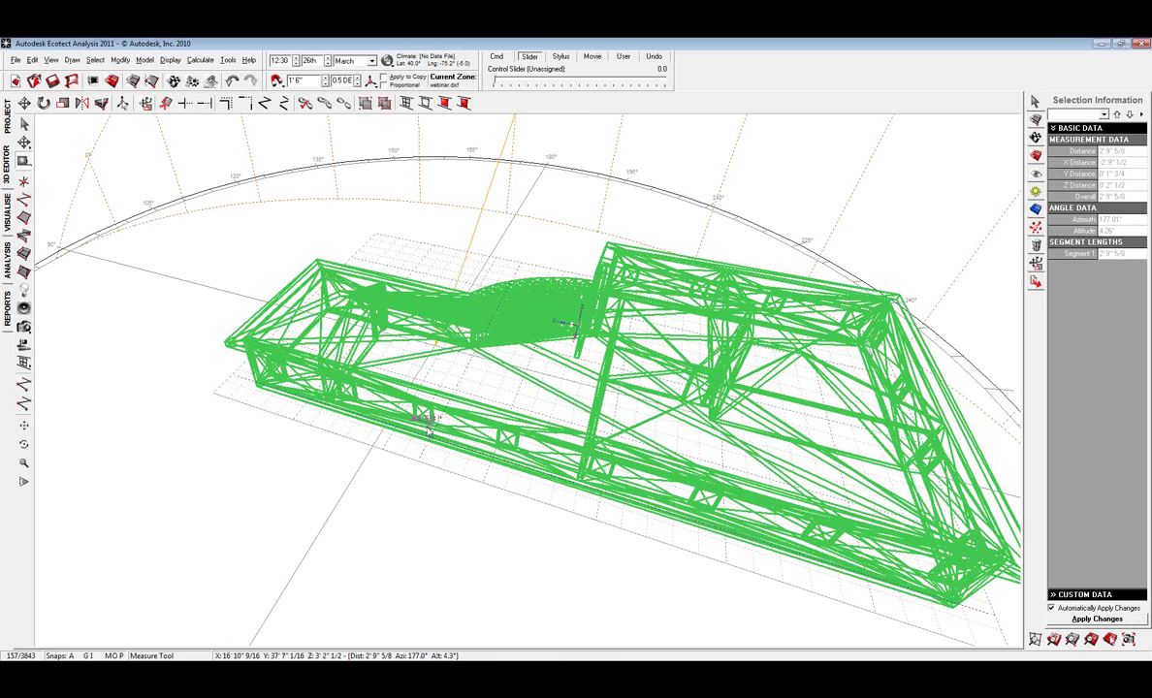
scroll(429, 432, "up", 3)
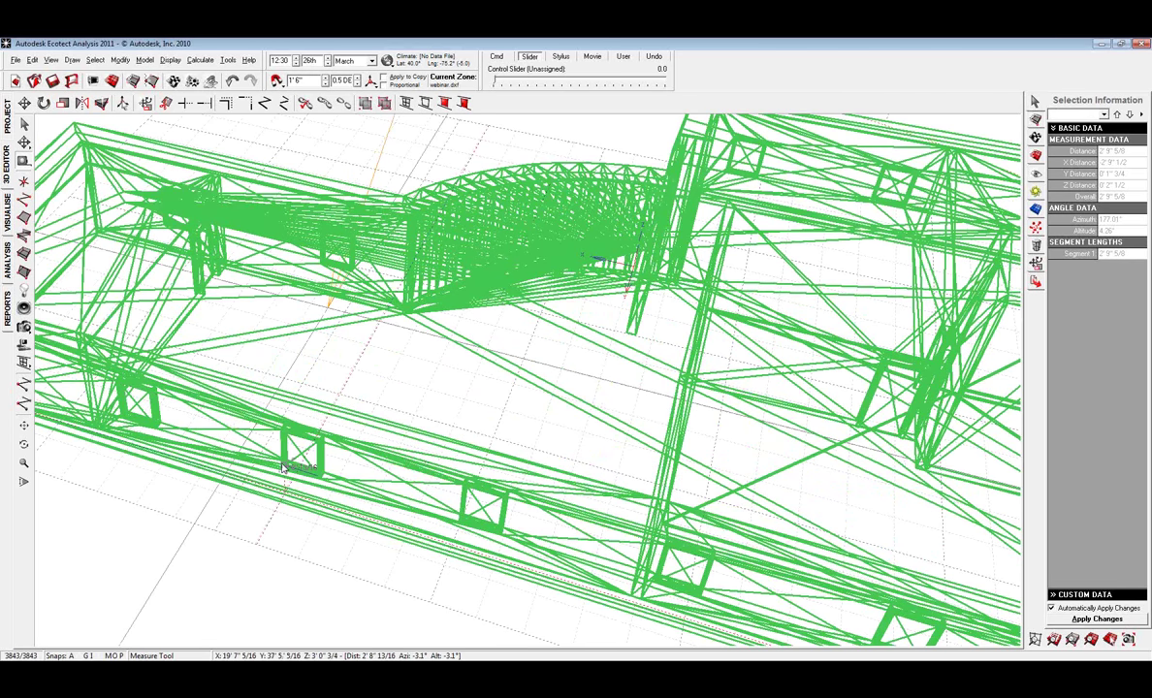
scroll(283, 469, "up", 2)
scroll(283, 469, "down", 2)
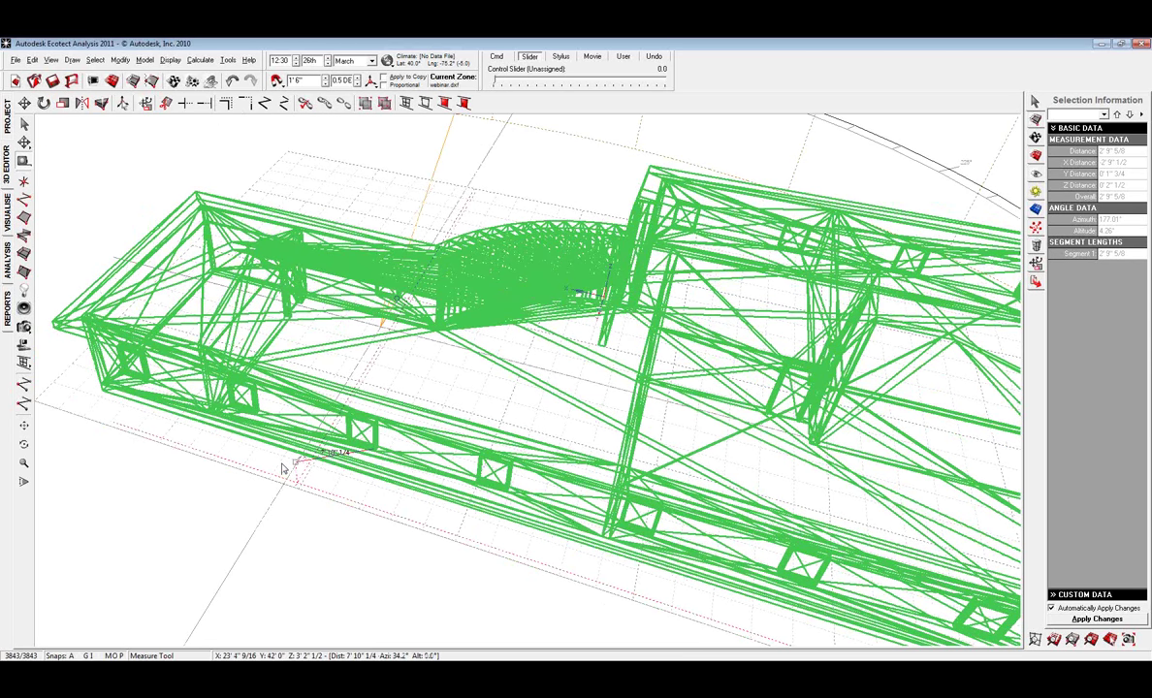
scroll(284, 468, "down", 4)
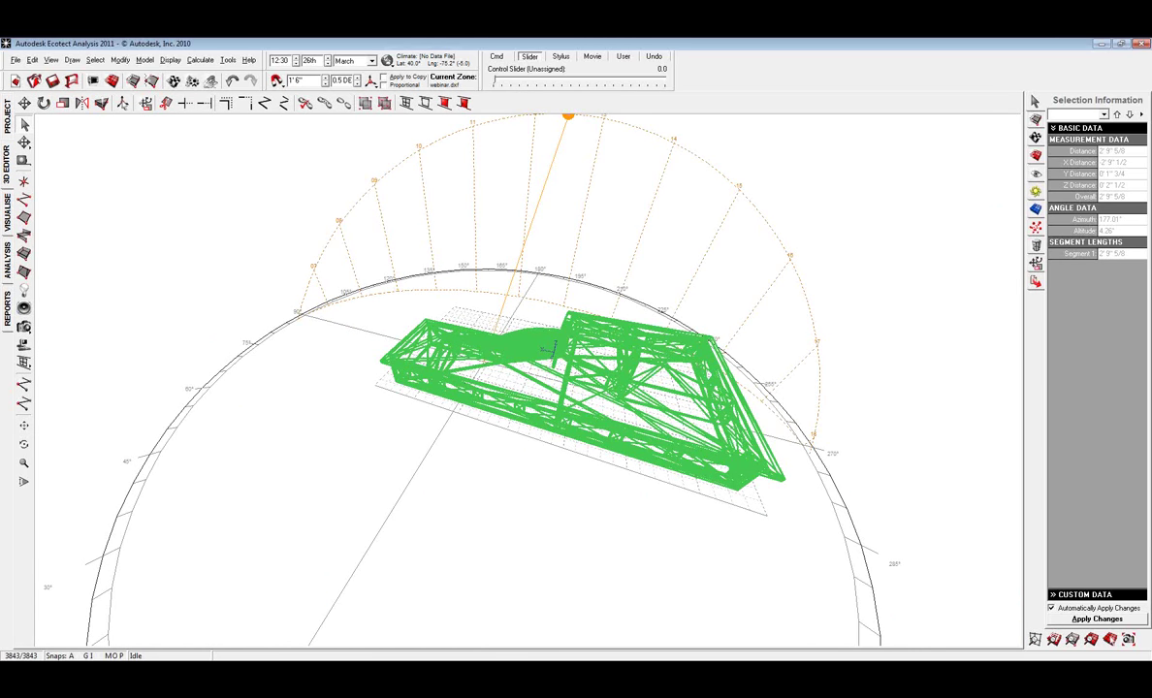
- Merge the coincident triangles of all selected objects and inspect the simplified wireframe building
left_click(119, 60)
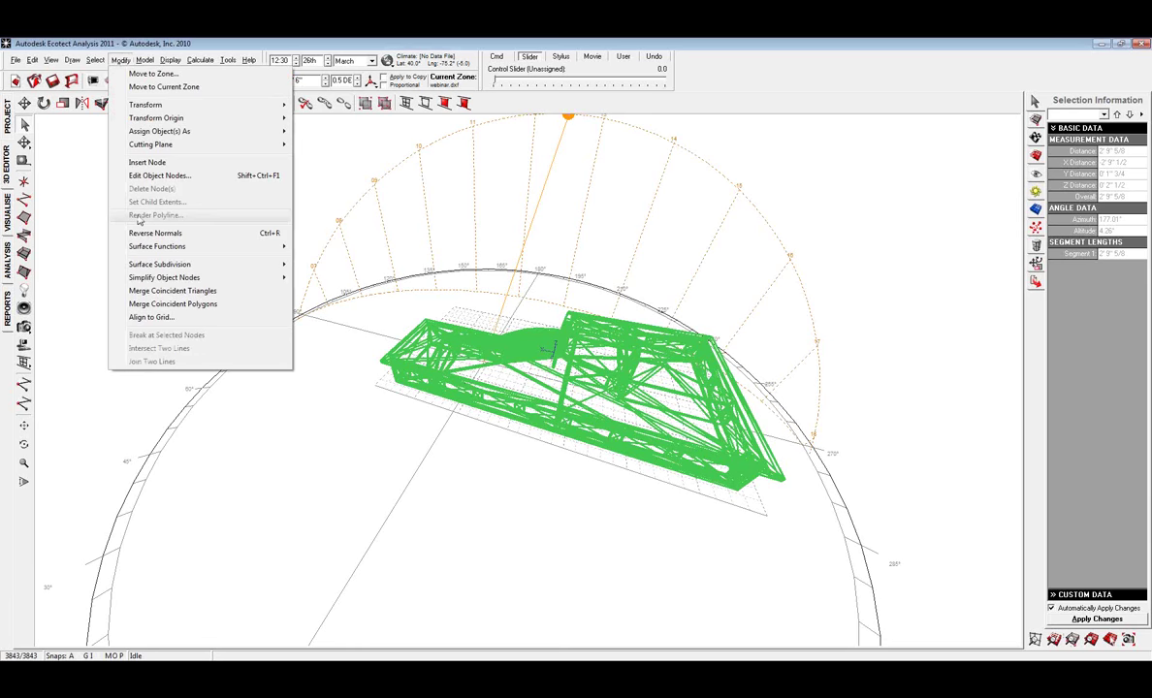
left_click(179, 294)
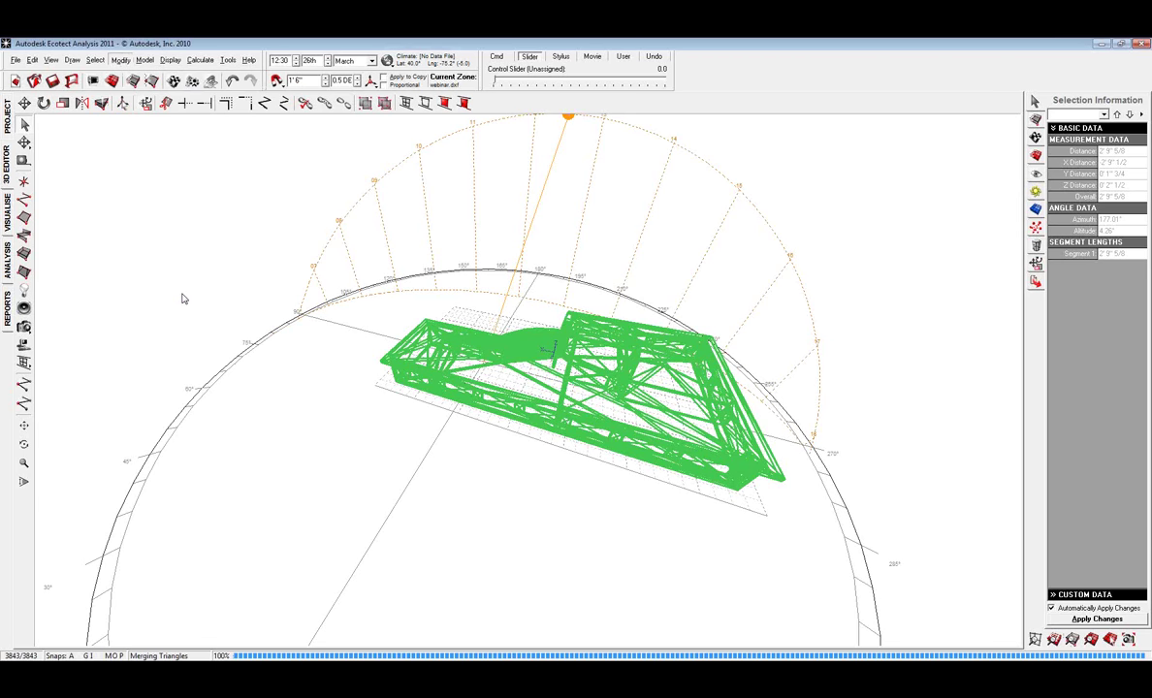
middle_click_drag(334, 430, 462, 436)
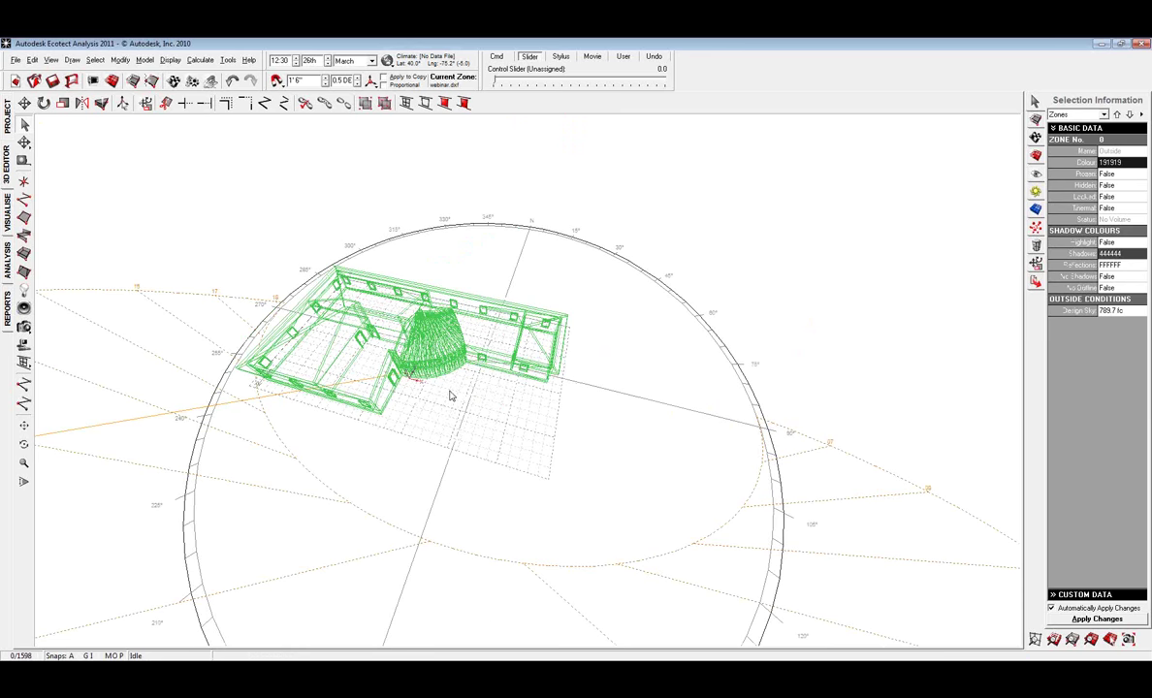
scroll(450, 396, "up", 5)
middle_click_drag(315, 439, 541, 460)
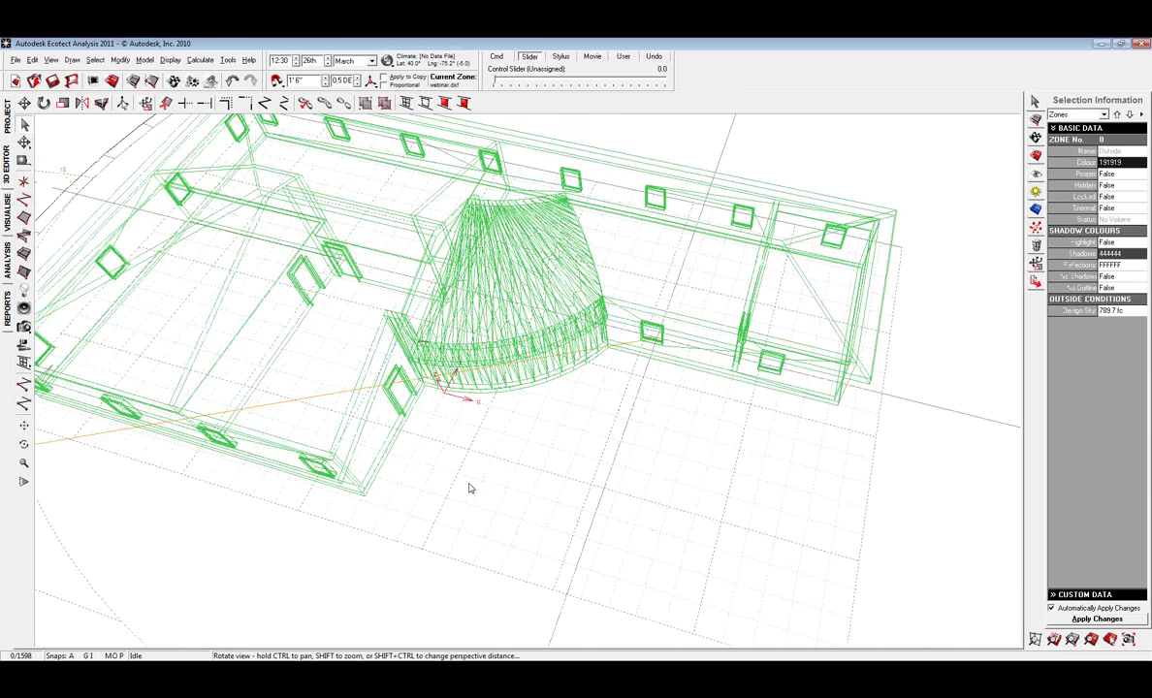
middle_click_drag(469, 488, 495, 360)
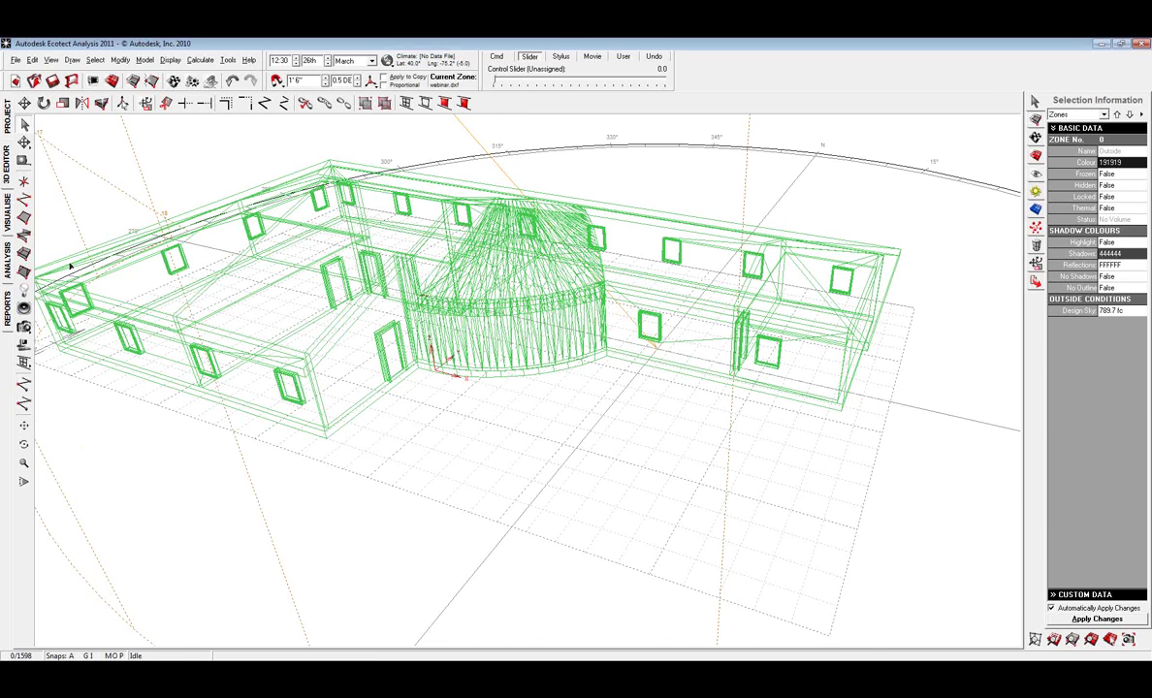
- Show the building as a rendered model, cut it away with a section plane, and view its interior
left_click(8, 208)
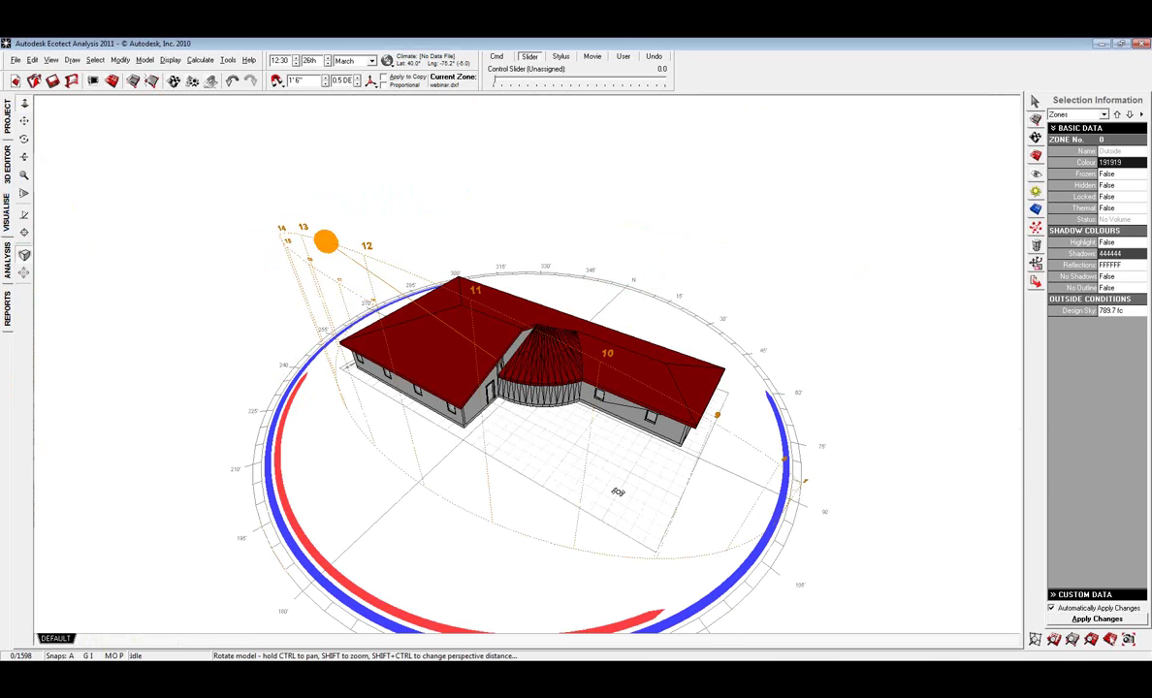
mouse_move(617, 492)
right_mouse_down()
mouse_move(432, 430)
mouse_move(527, 512)
mouse_move(630, 517)
mouse_move(787, 445)
mouse_move(880, 437)
mouse_move(682, 501)
right_mouse_up()
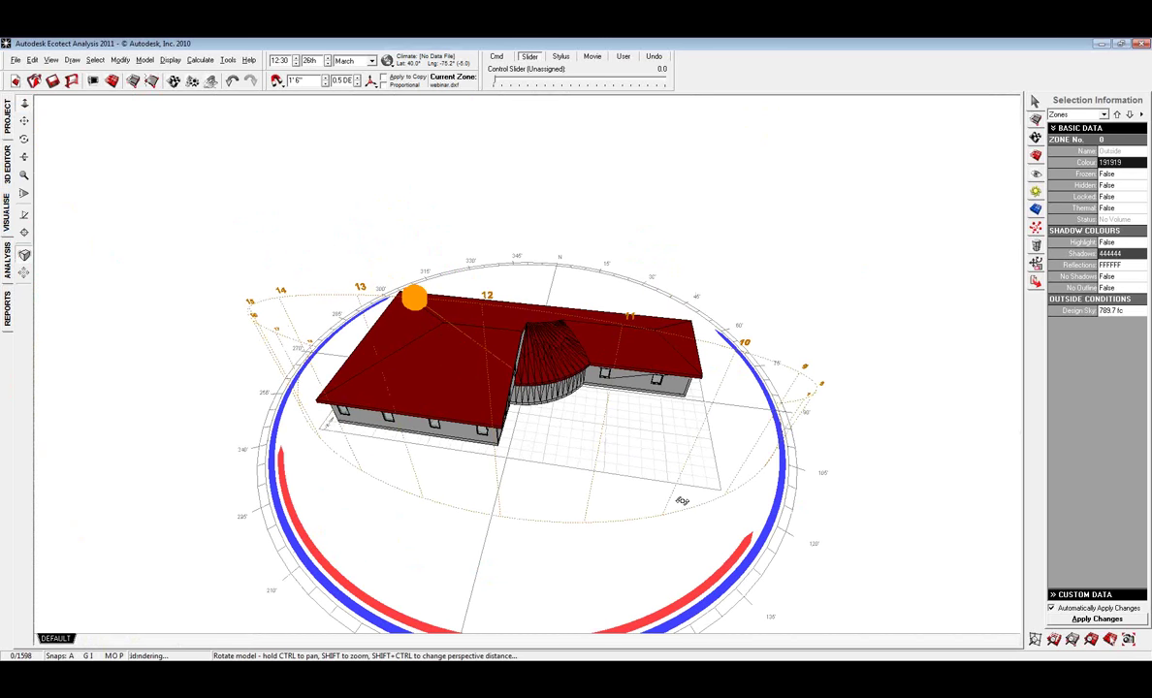
middle_click_drag(504, 388, 600, 443)
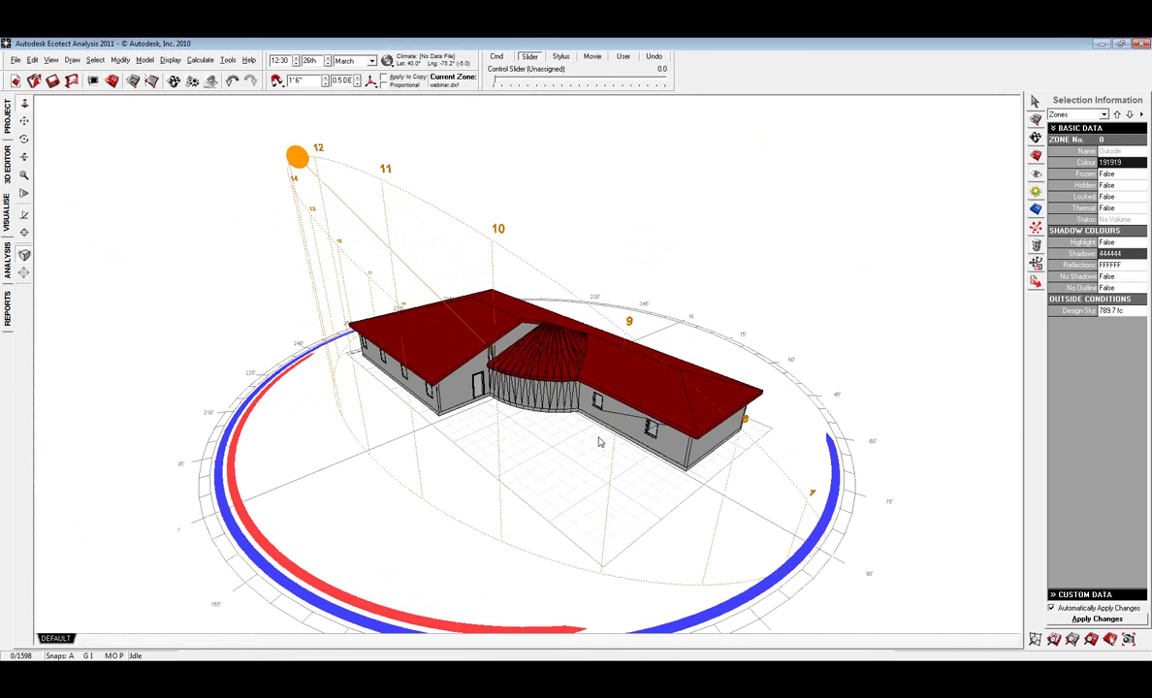
scroll(600, 442, "up", 2)
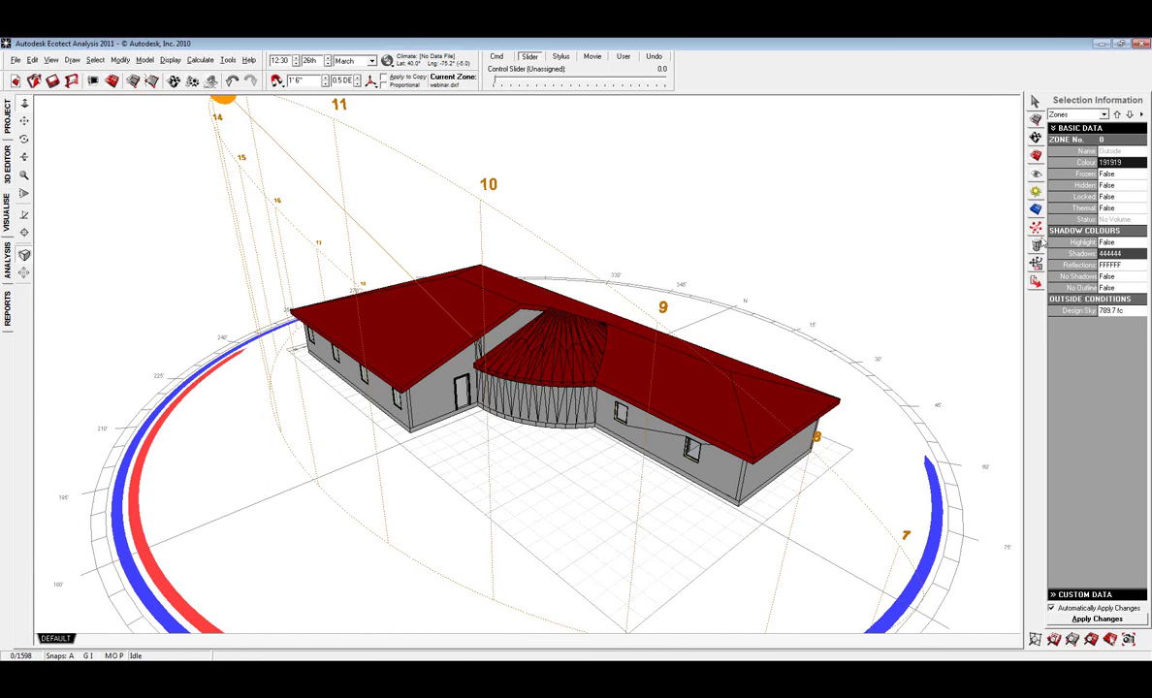
left_click(1036, 209)
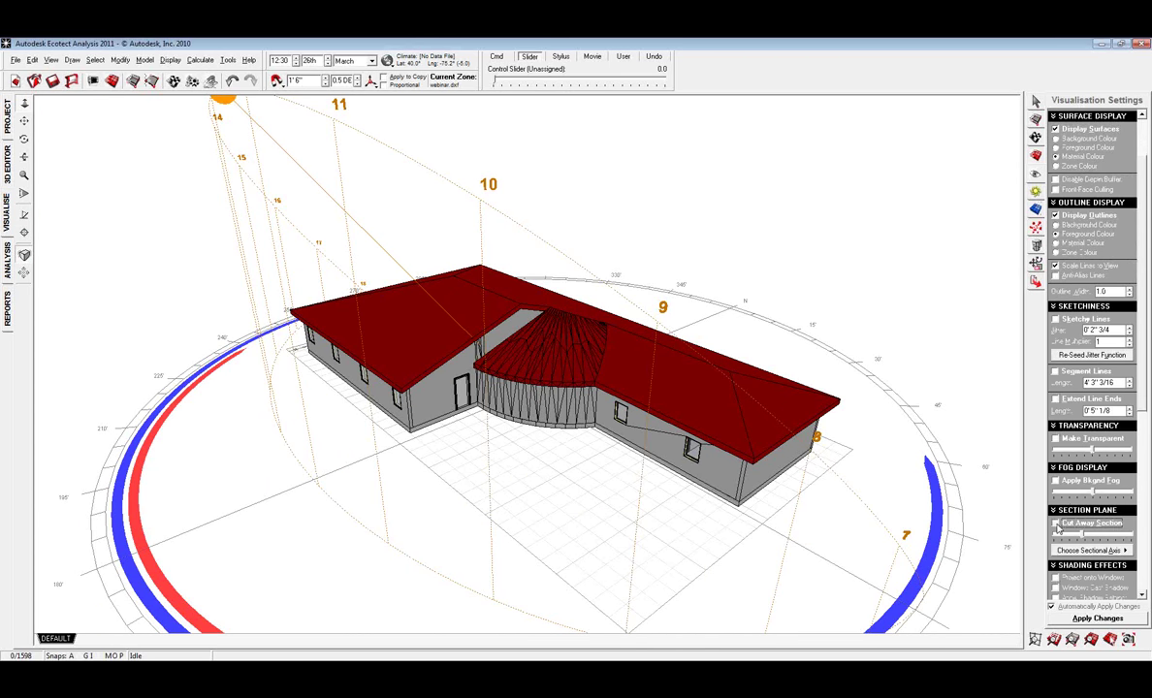
left_click(1089, 524)
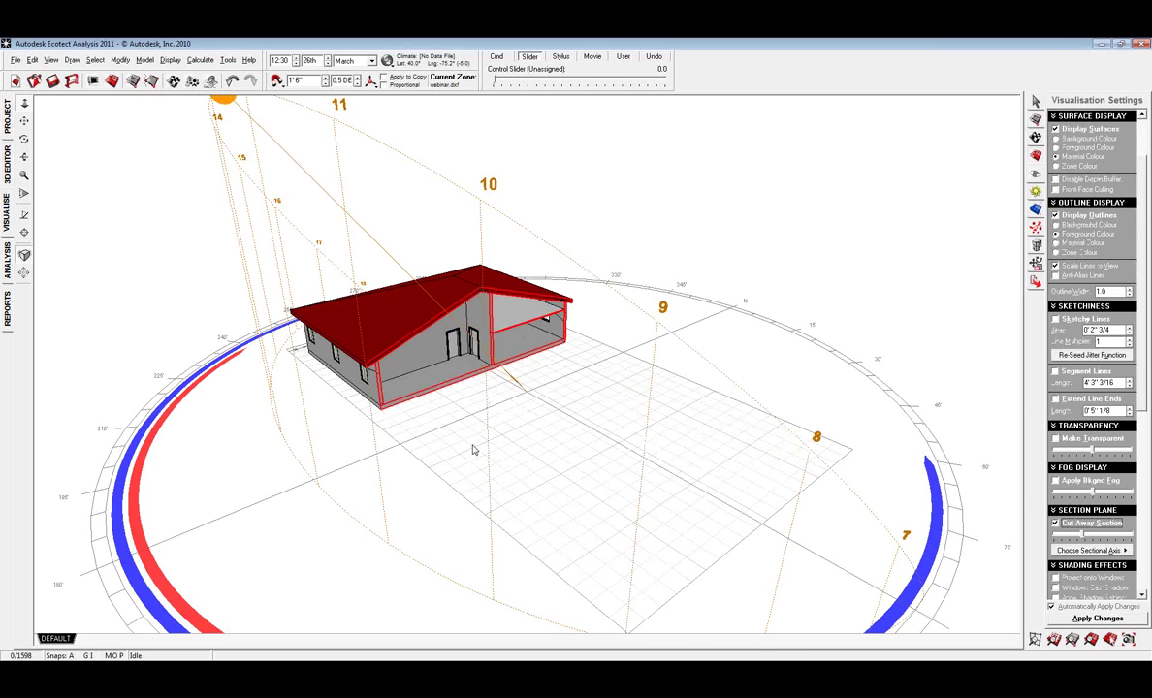
right_click_drag(473, 448, 423, 436)
scroll(388, 402, "up", 3)
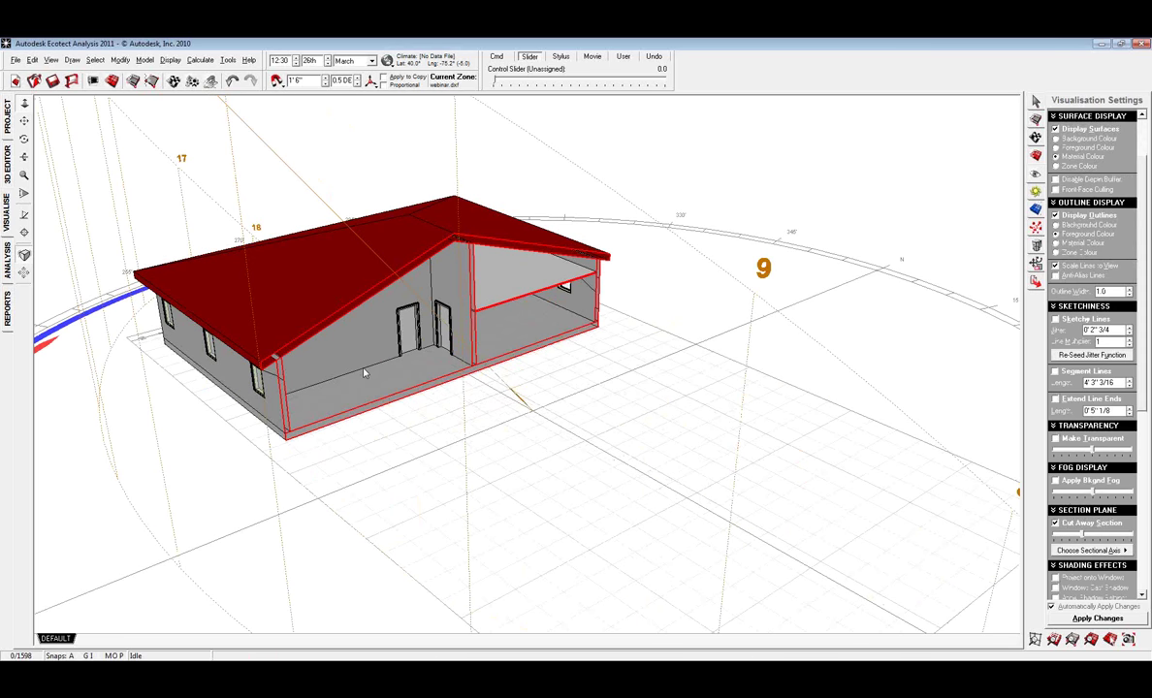
right_click_drag(364, 373, 281, 505)
- Display shadows on the sectioned building and view the sunlight falling through the windows inside
left_click(1036, 192)
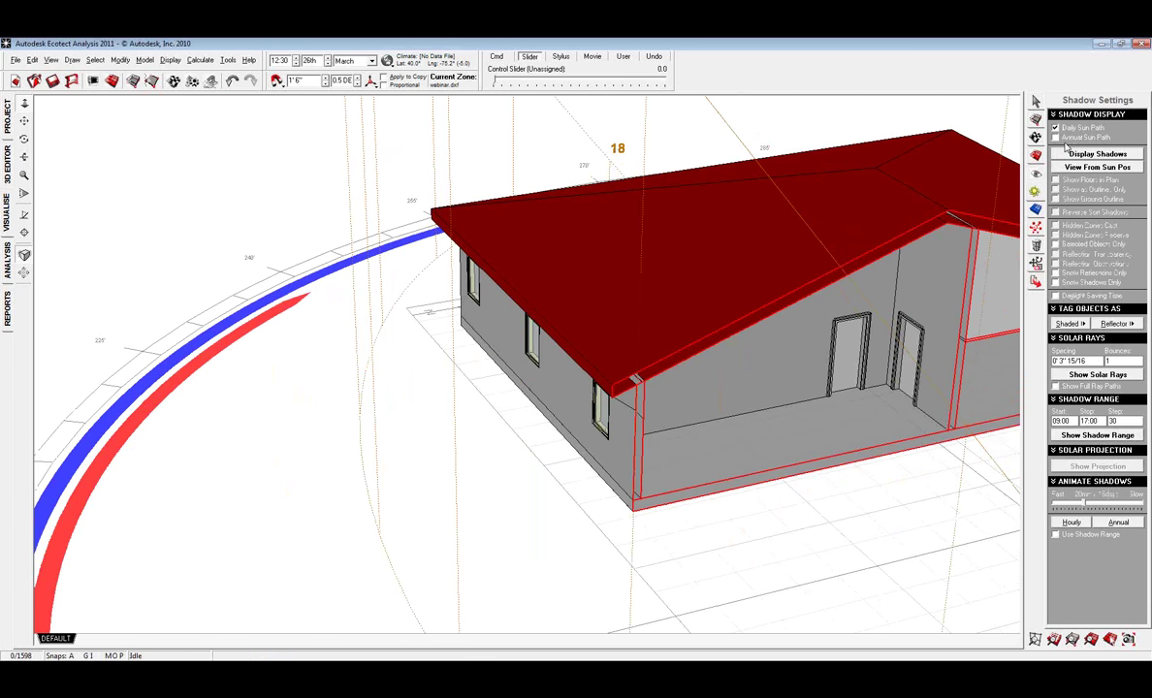
left_click(1086, 157)
left_click(1086, 156)
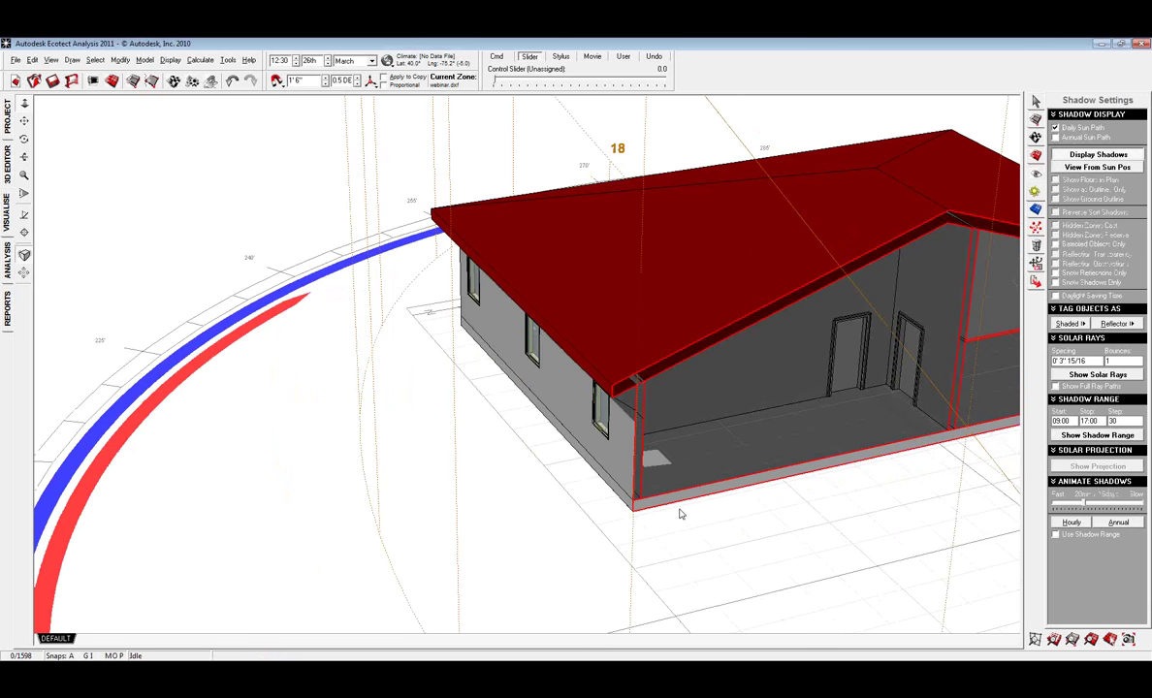
right_click_drag(680, 514, 656, 505, "ctrl")
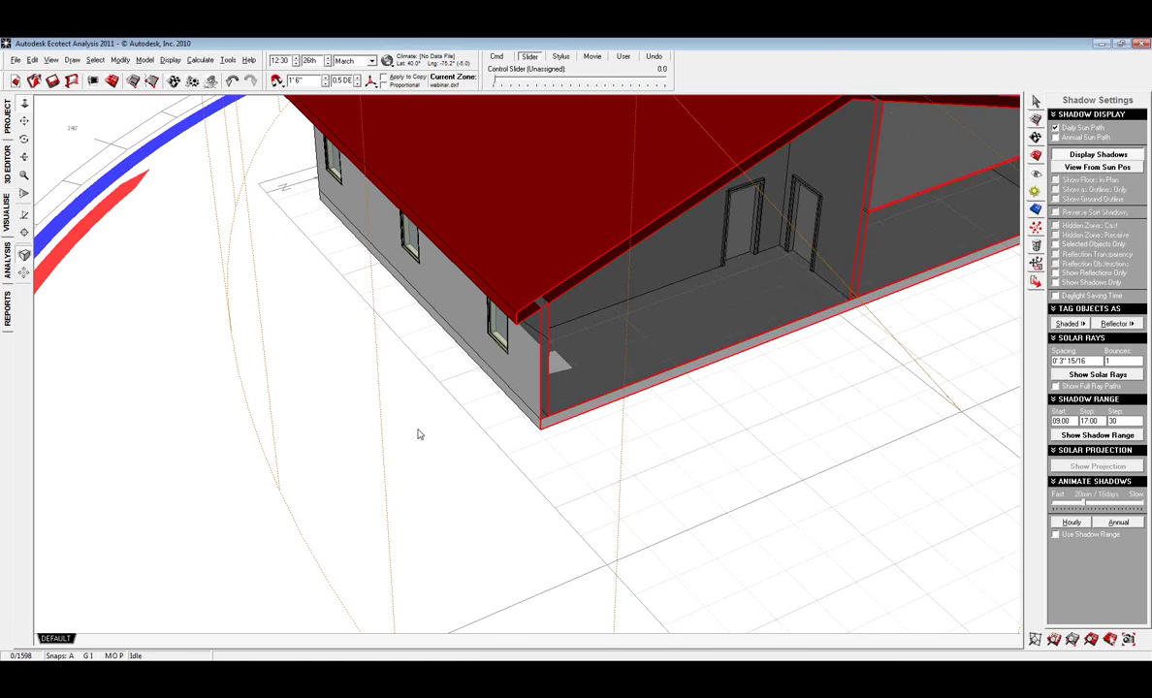
scroll(419, 435, "down", 6)
right_click_drag(420, 434, 589, 433)
middle_click_drag(587, 432, 633, 369)
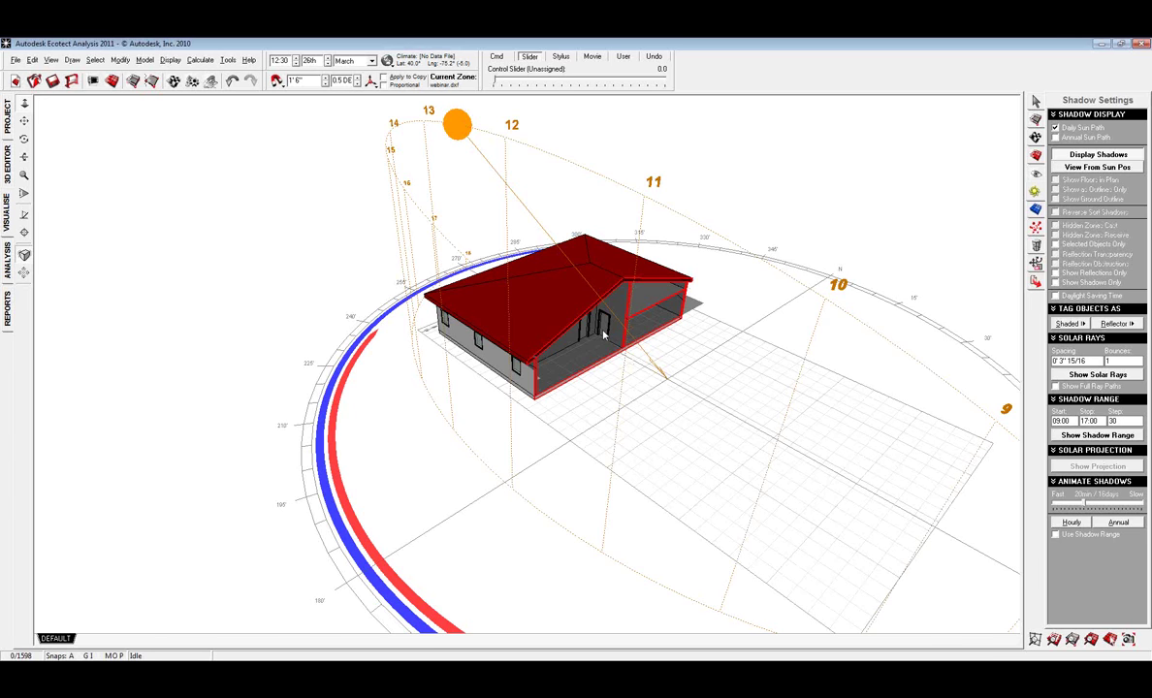
- Load the gbXML file Webinar1.xml from the Class folder inside Testing as model/analysis data for import
left_click(17, 62)
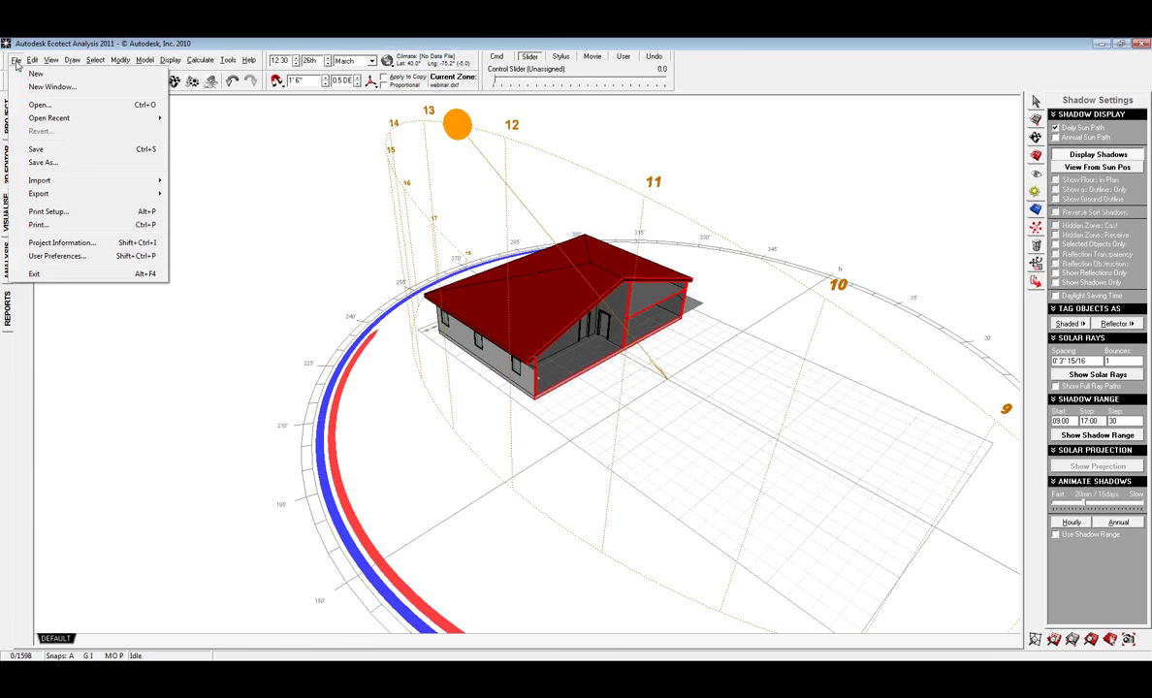
mouse_move(48, 180)
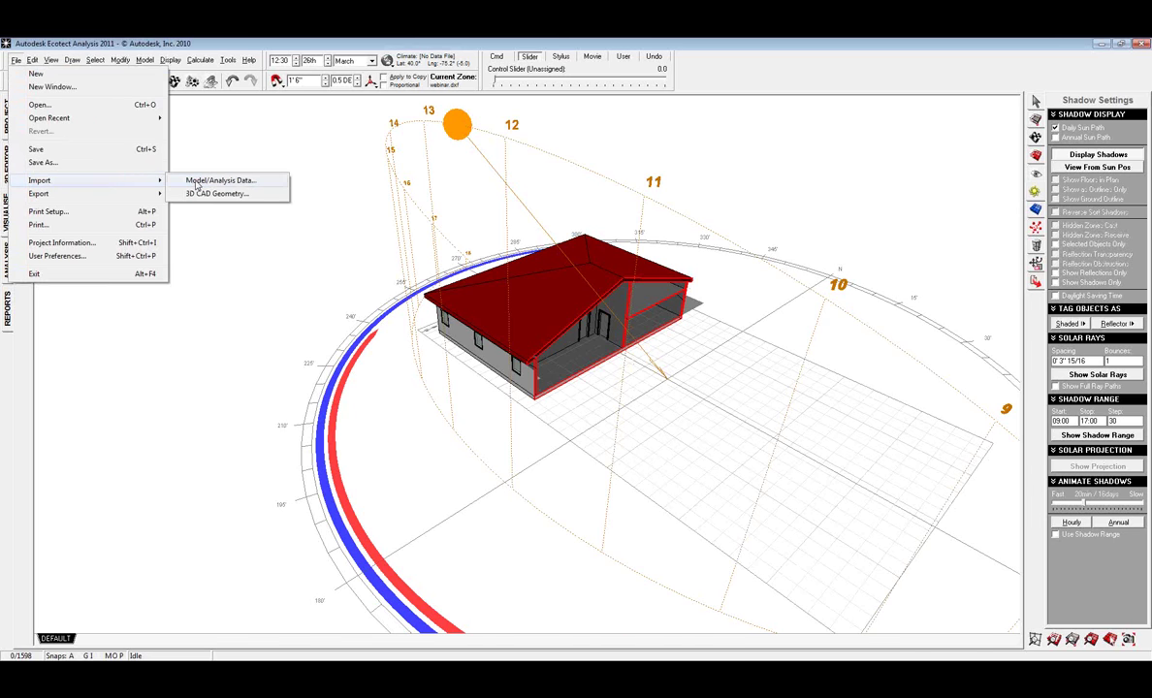
left_click(199, 182)
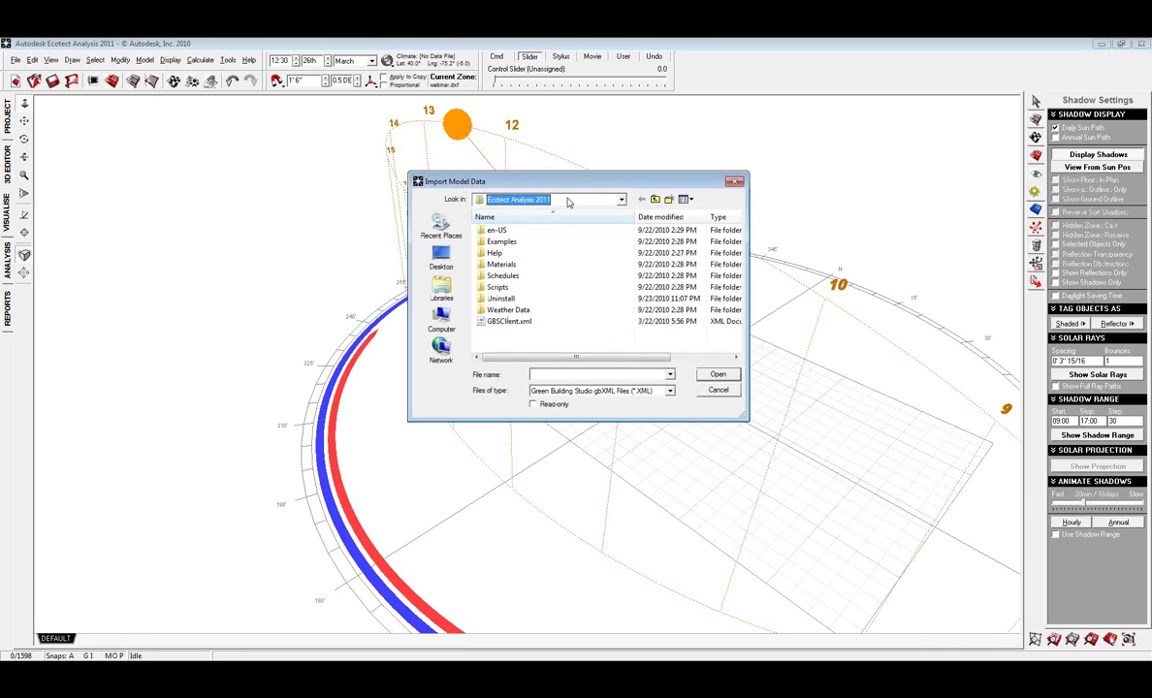
left_click(568, 202)
left_click(525, 249)
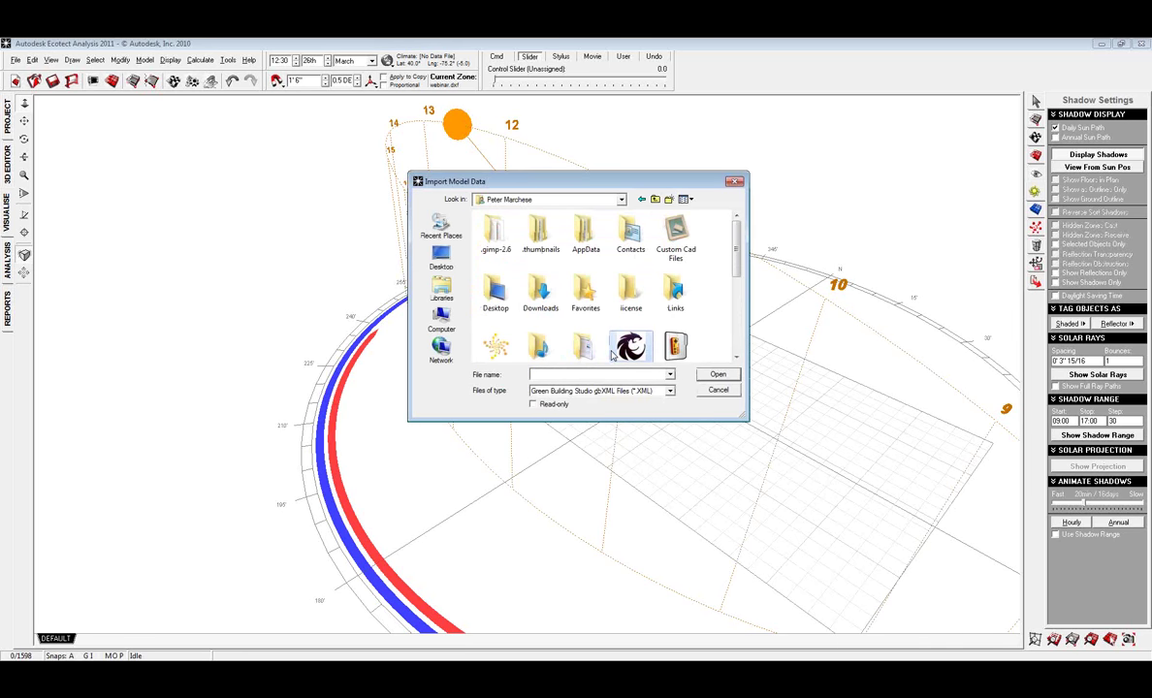
scroll(611, 355, "down", 3)
double_click(632, 275)
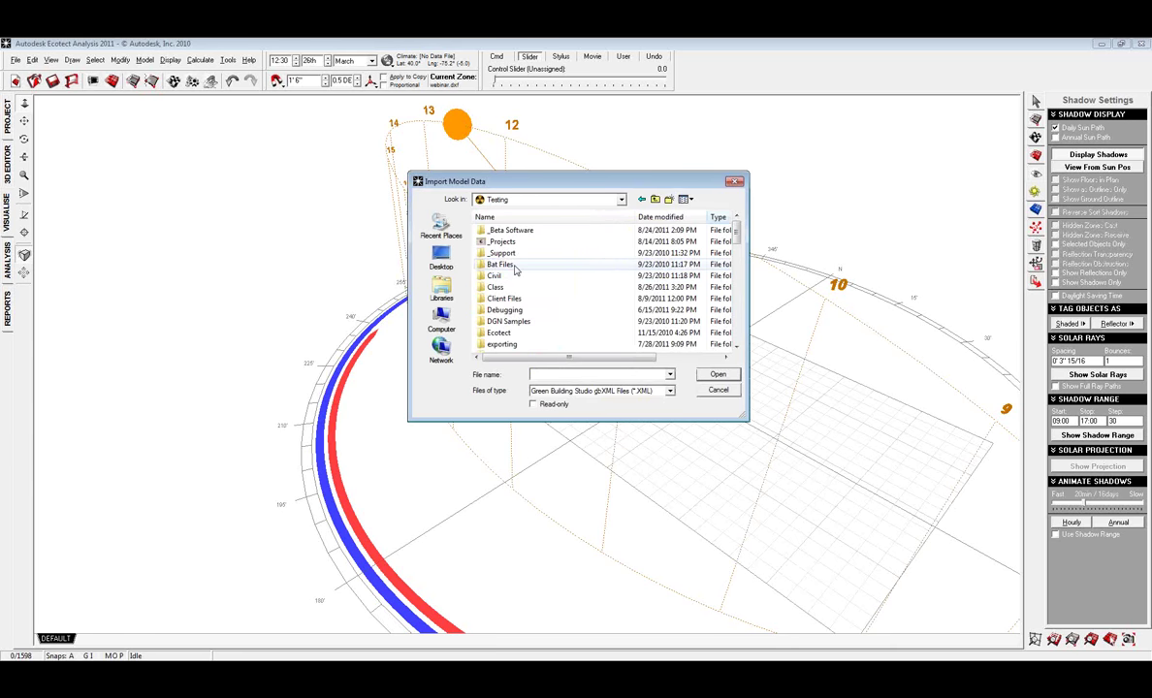
double_click(509, 289)
key("End")
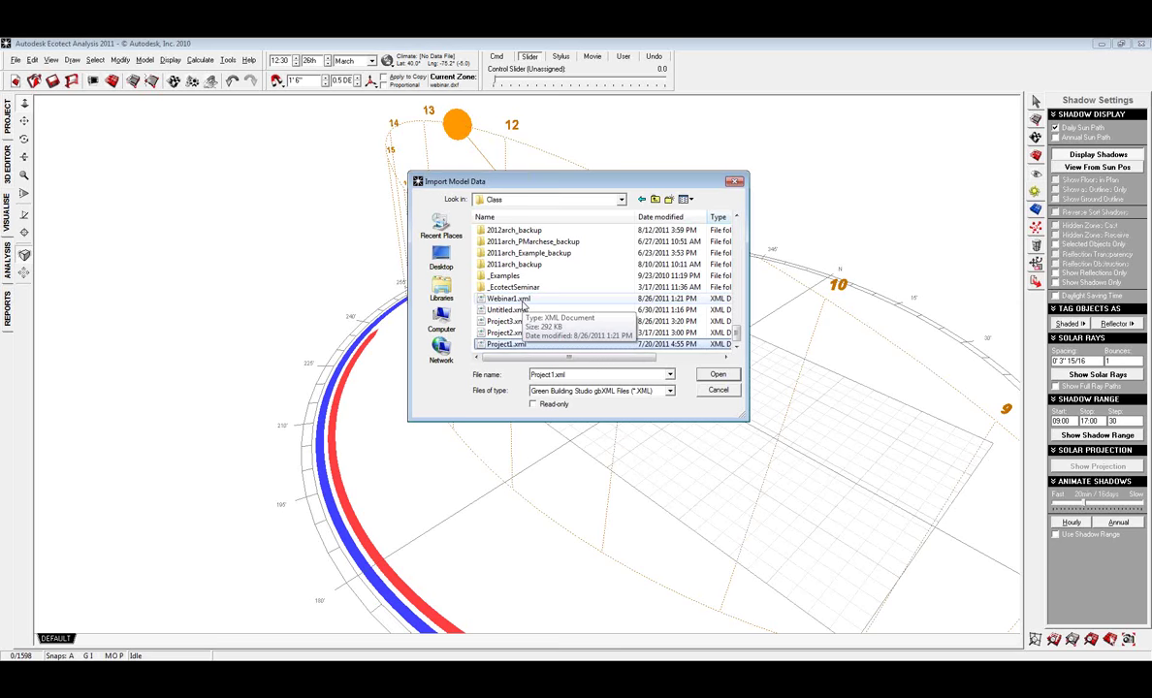
left_click(519, 300)
left_click(717, 374)
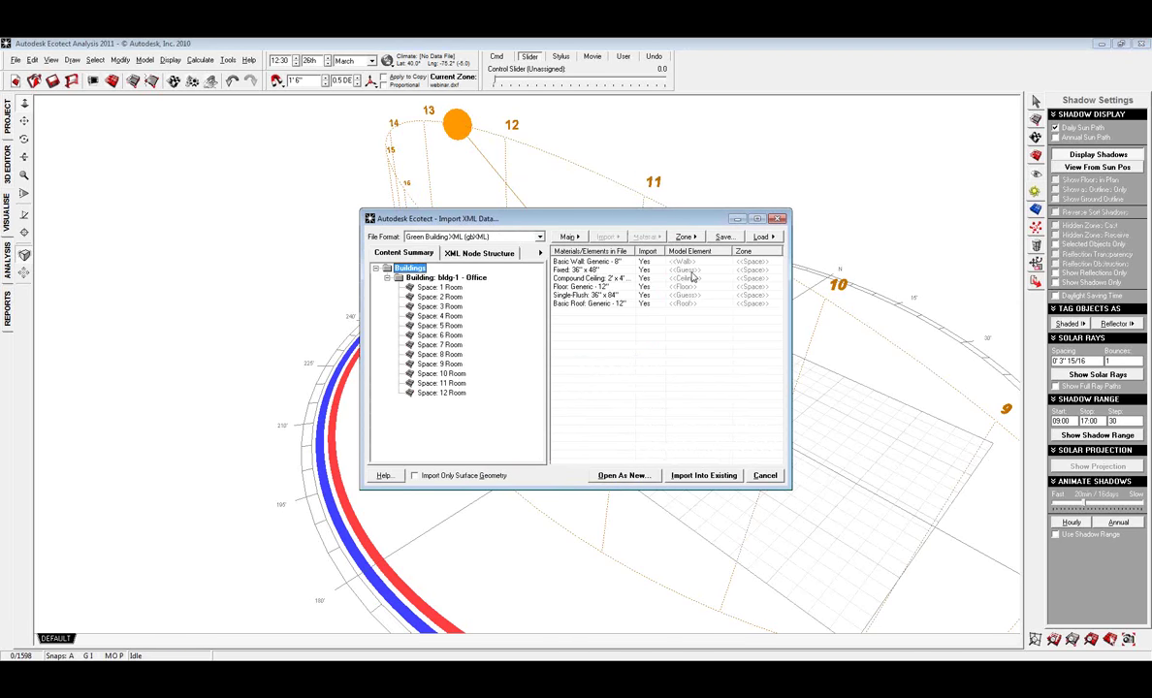
- Set the material of the Fixed: 36" x 48" element to the Window type in the XML import
right_click(693, 270)
mouse_move(766, 352)
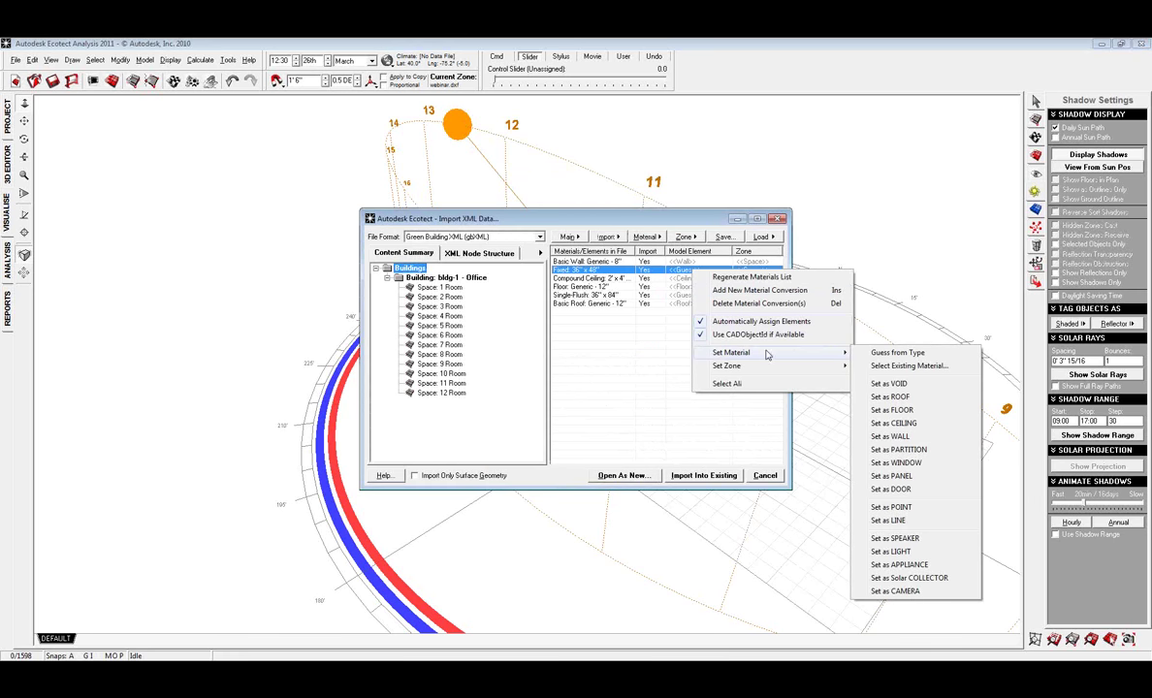
left_click(897, 462)
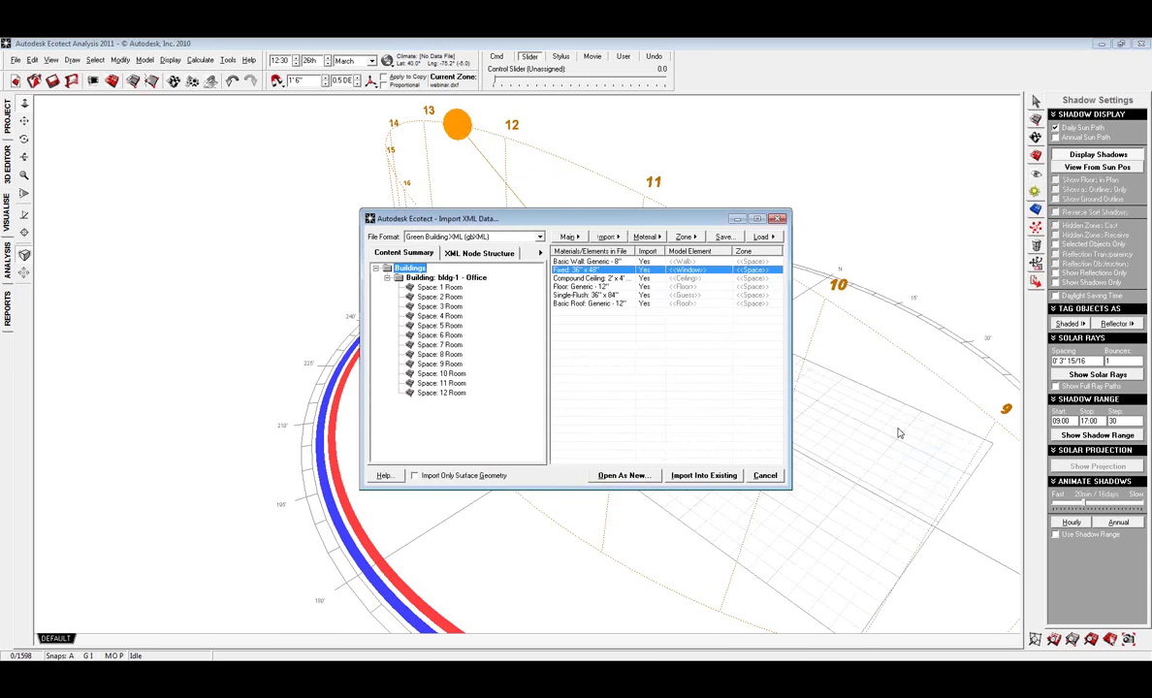
- Open the XML data as a new model without saving the current one, and view the imported model
left_click(652, 475)
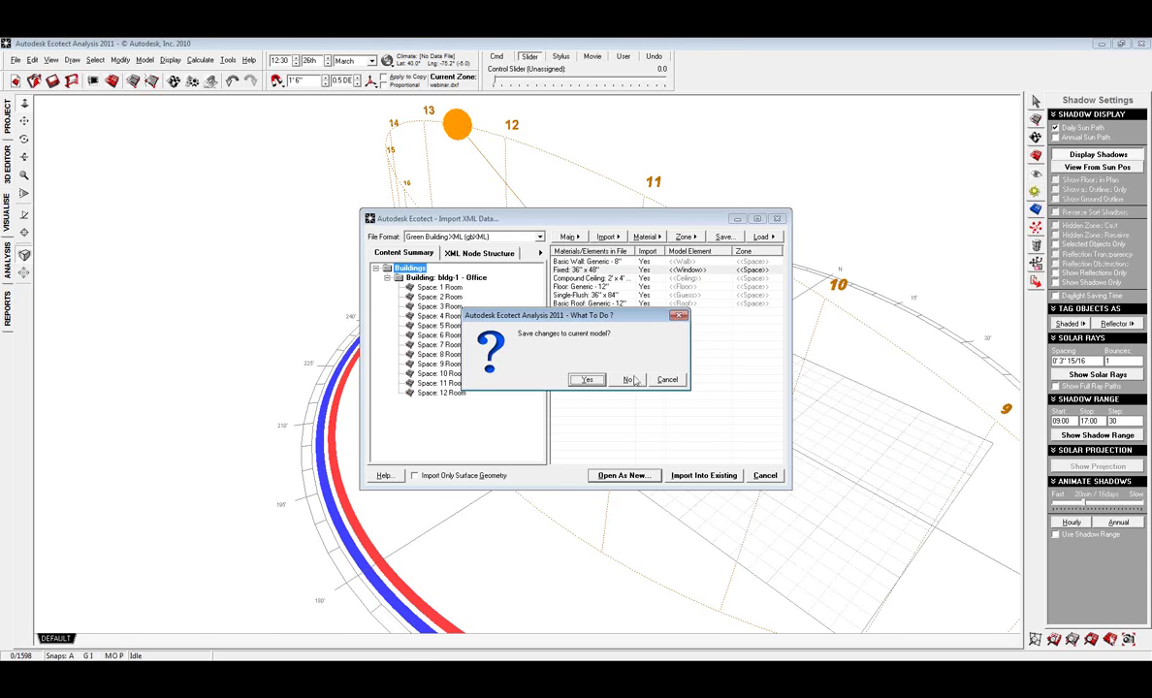
left_click(628, 380)
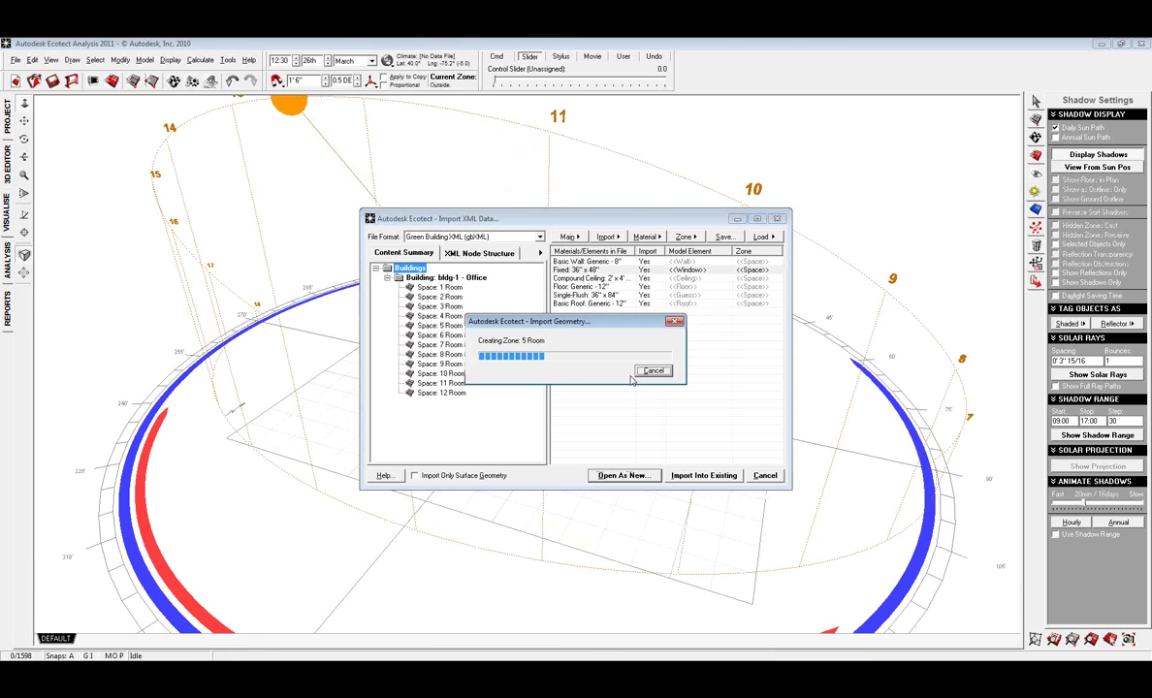
right_click_drag(605, 489, 668, 491)
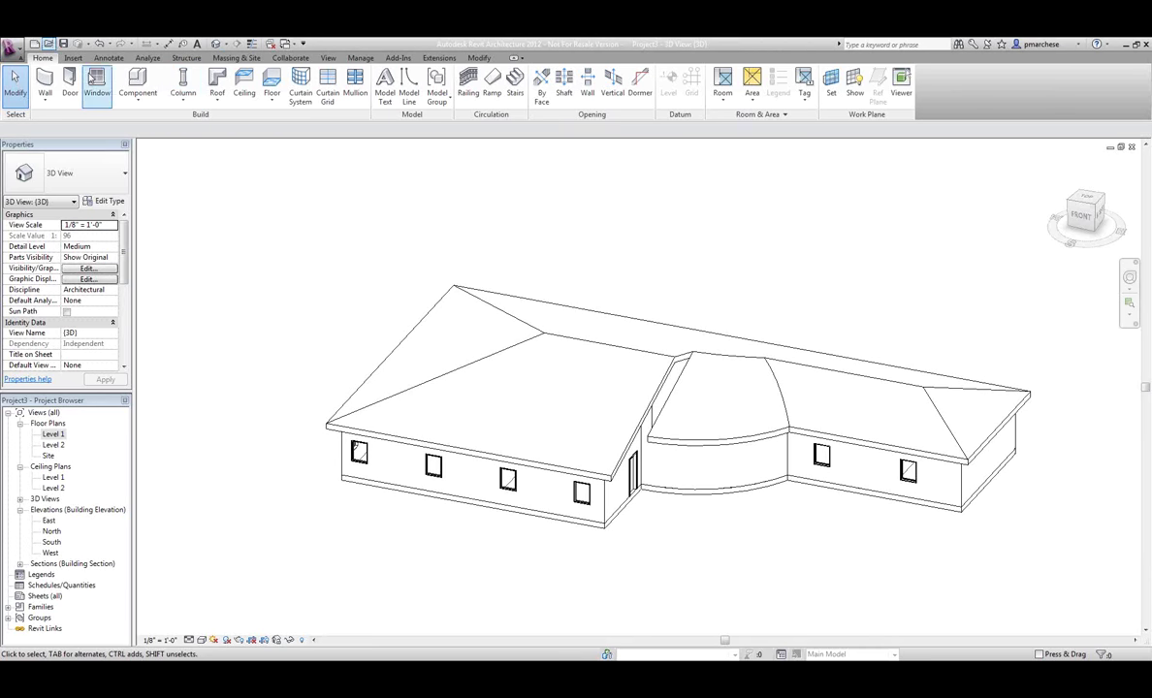
- Place a Sunscreen component 17'-6" long on the work plane in front of the building's curved wall
left_click(137, 84)
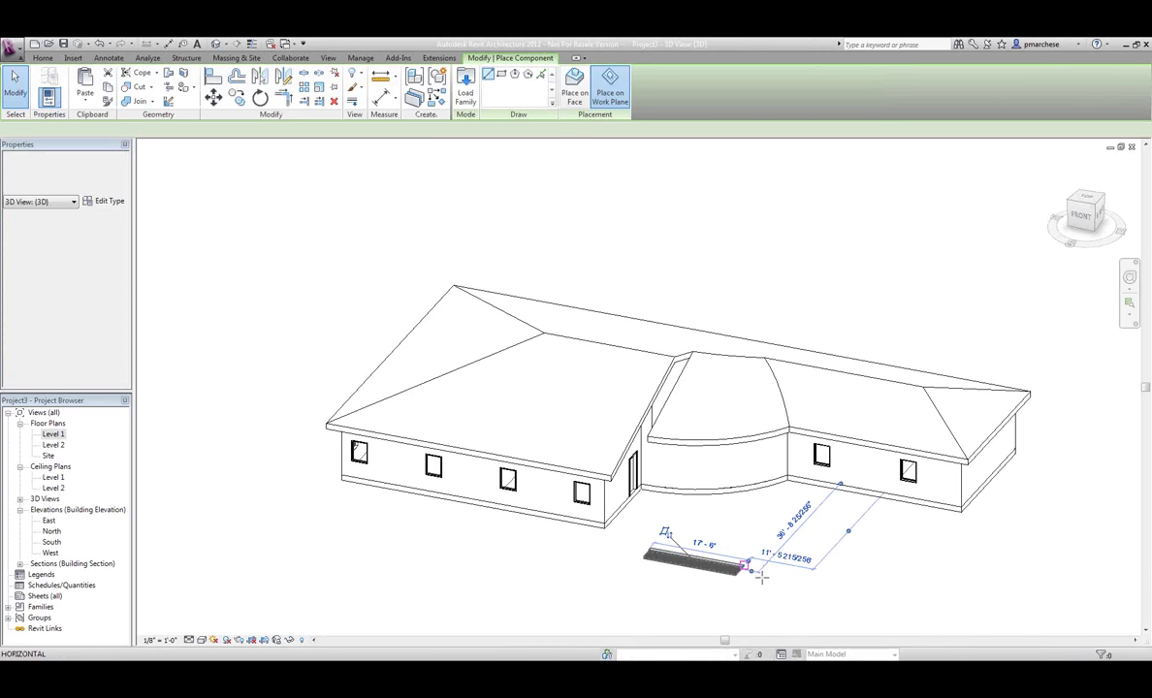
scroll(748, 586, "up", 5)
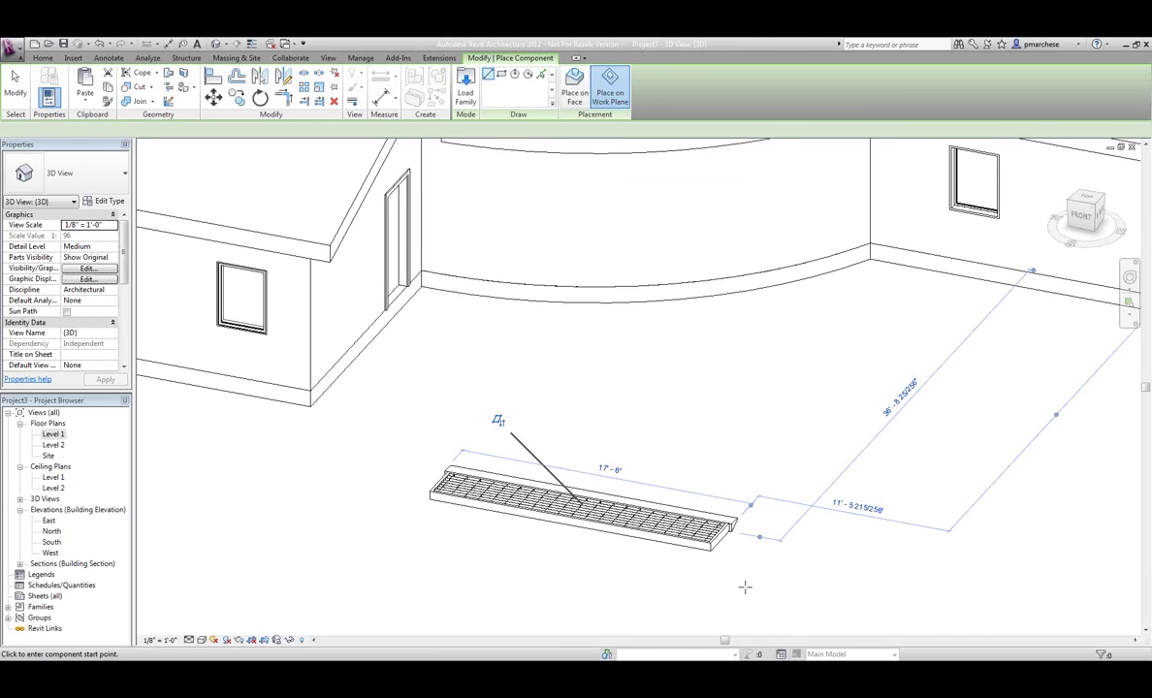
scroll(745, 587, "up", 2)
key("Escape")
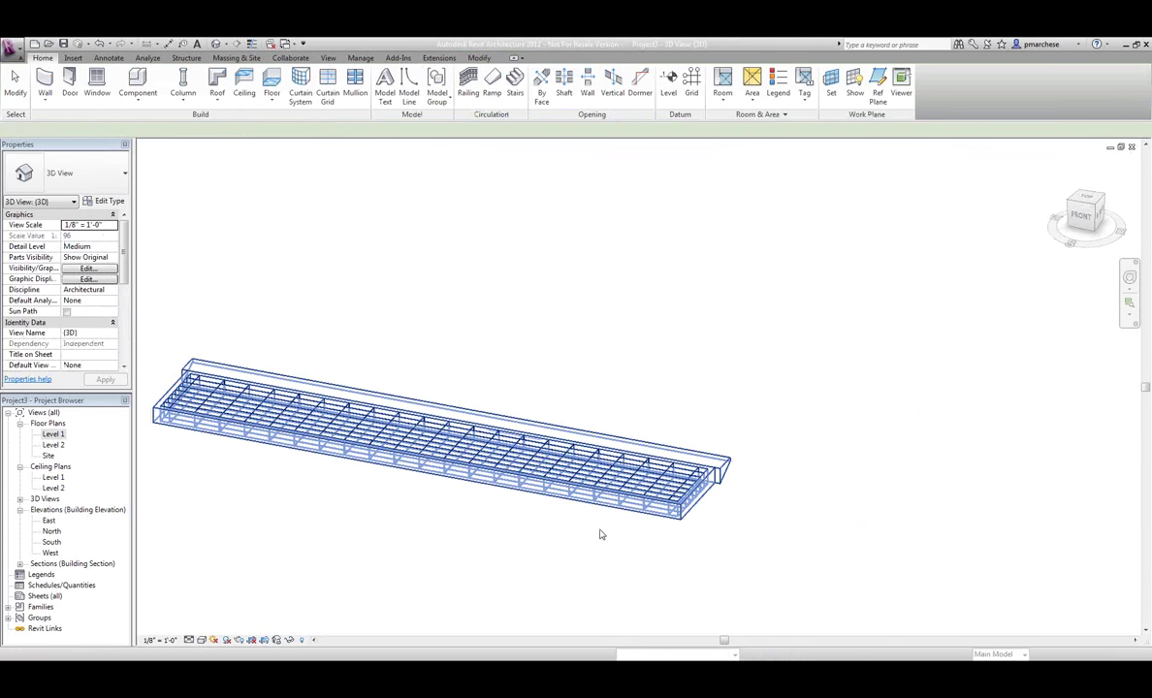
- Isolate the sunscreen element in the 3D view and apply the isolation to the view permanently
left_click(600, 530)
scroll(600, 530, "down", 1)
middle_click_drag(615, 516, 689, 640, "shift")
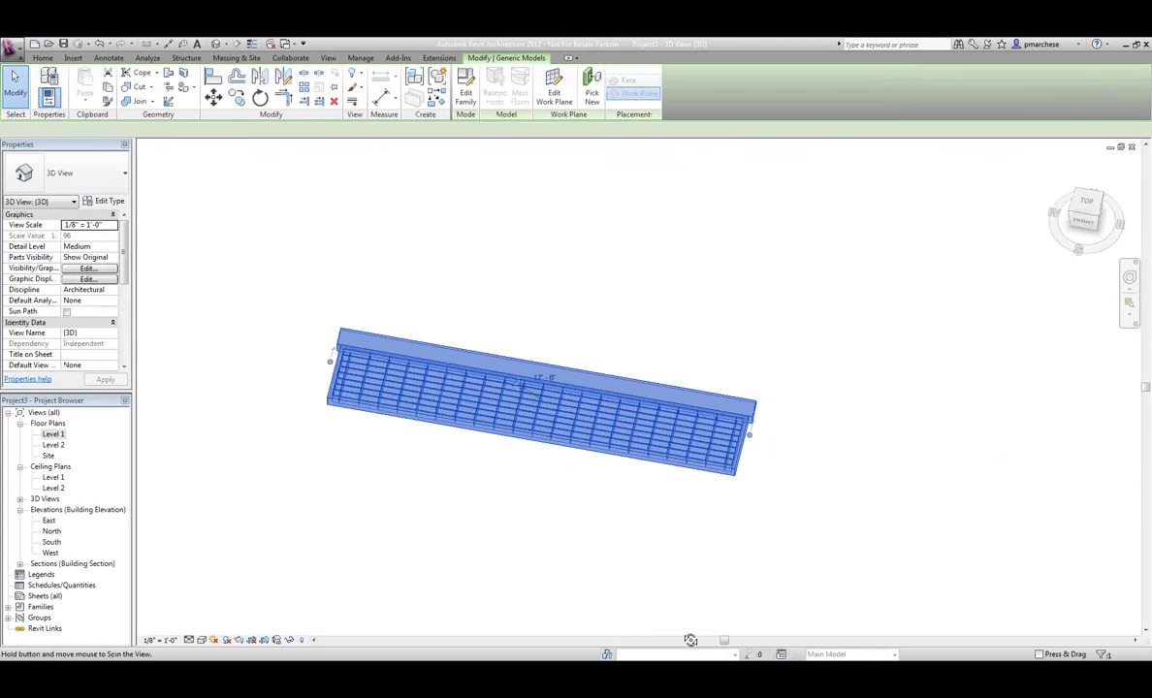
key("Escape")
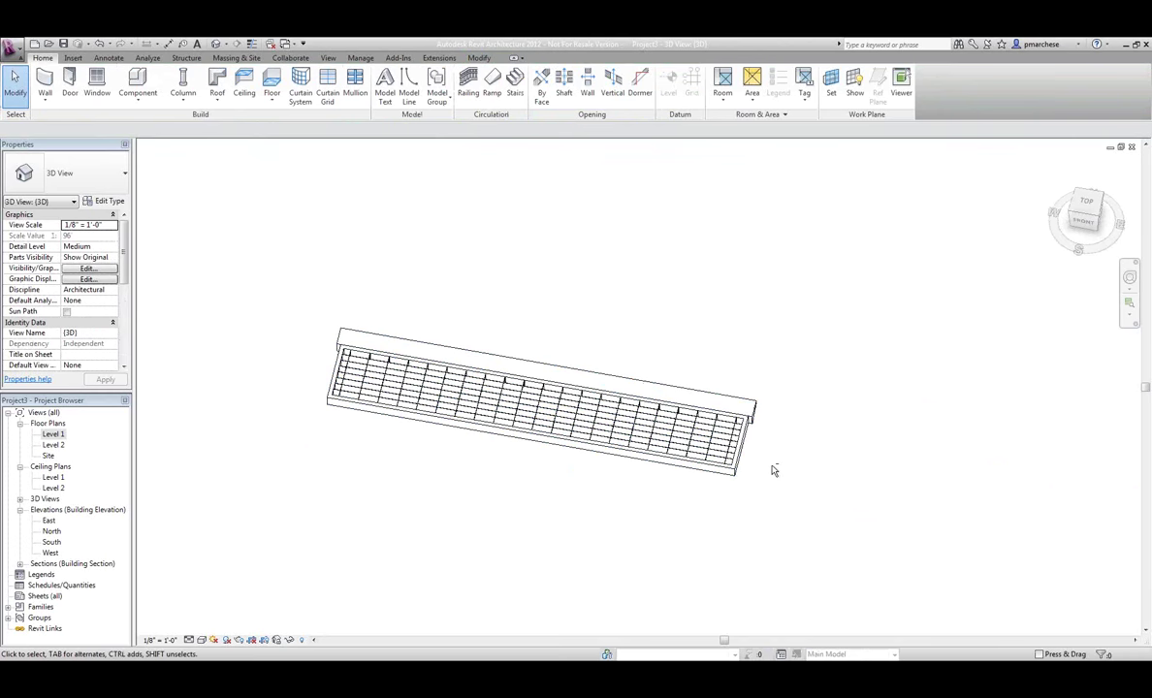
middle_click_drag(771, 471, 659, 386, "shift")
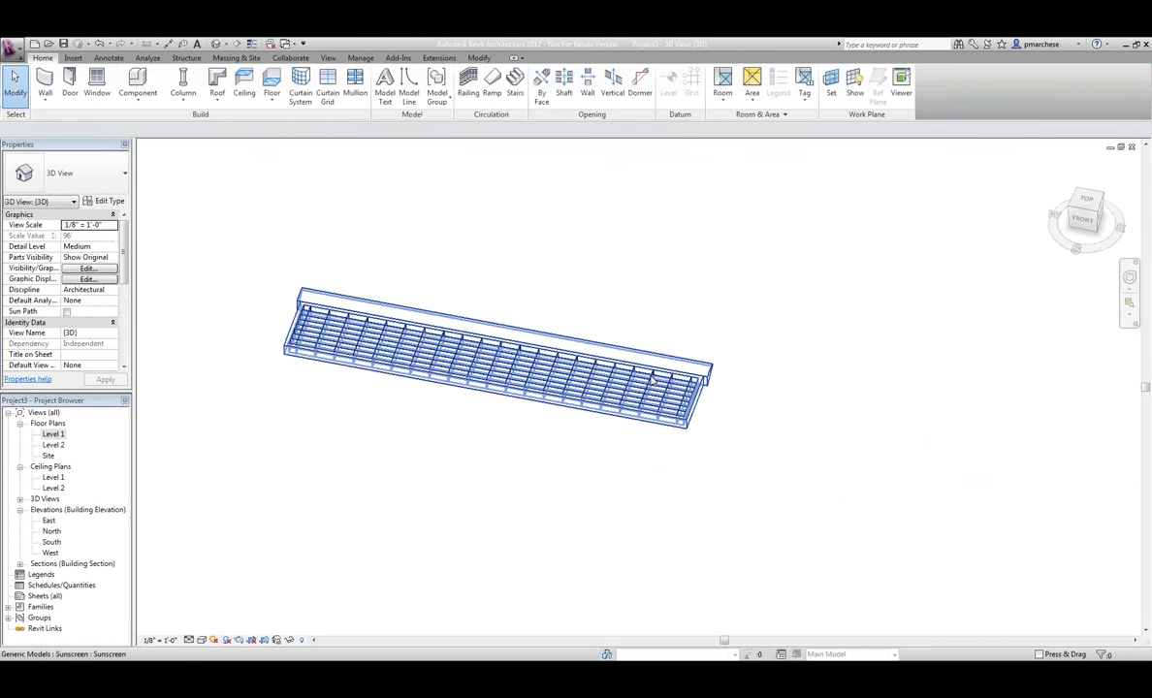
left_click(654, 381)
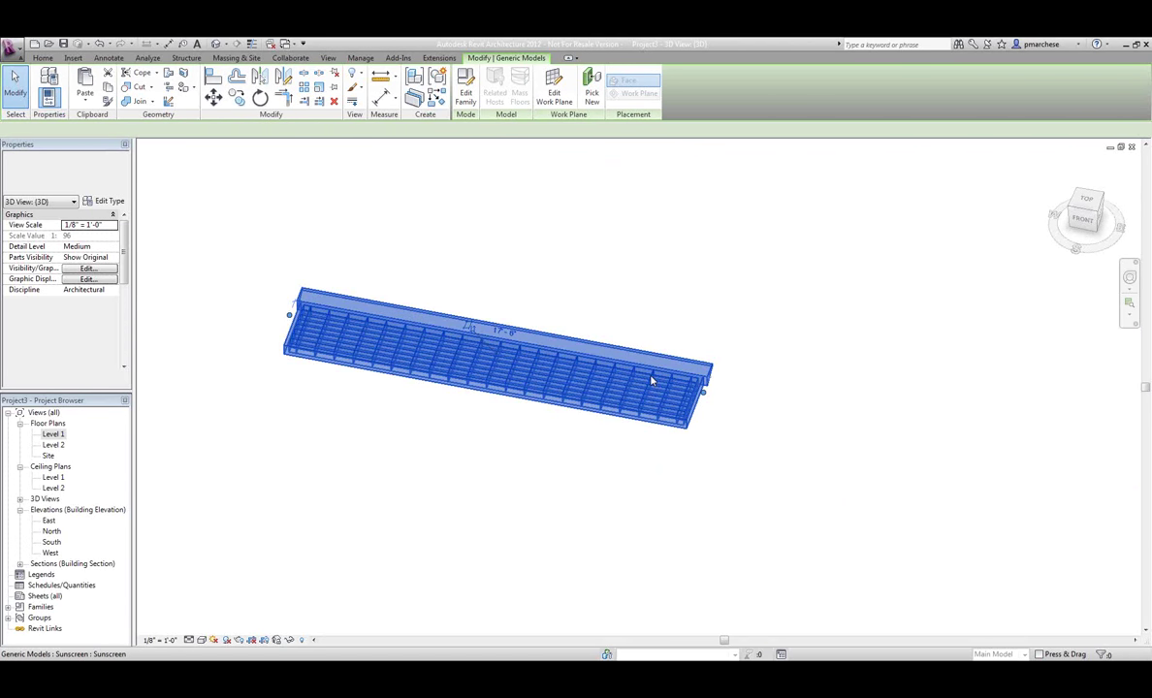
left_click(289, 640)
left_click(312, 597)
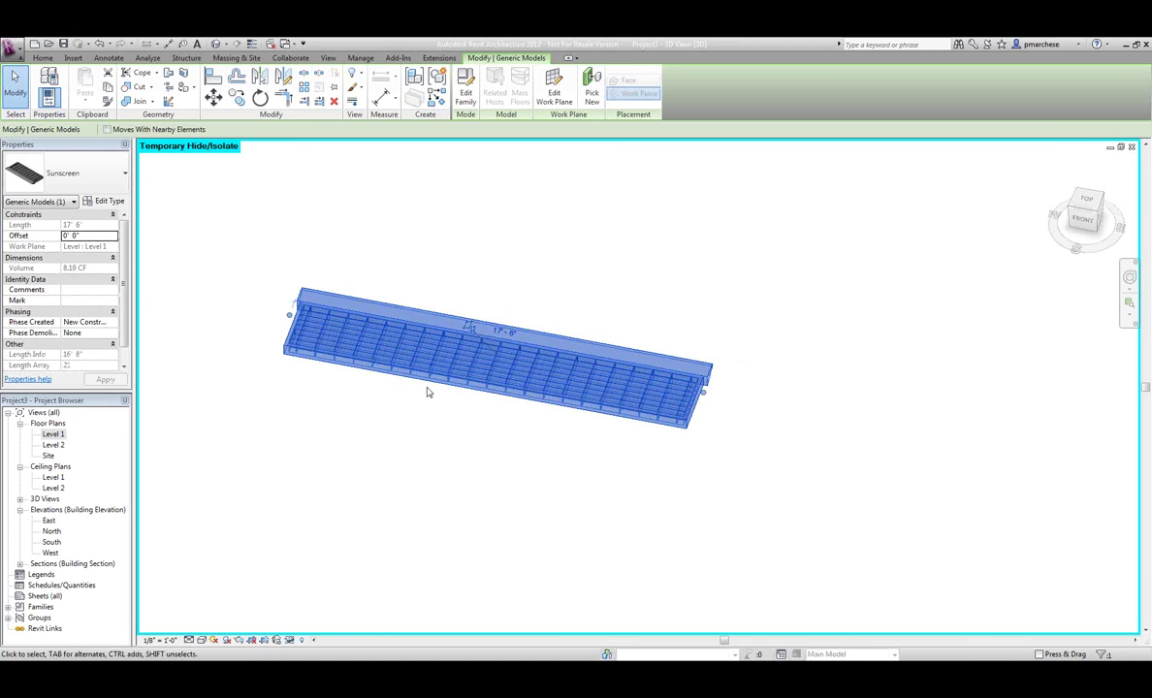
left_click(290, 641)
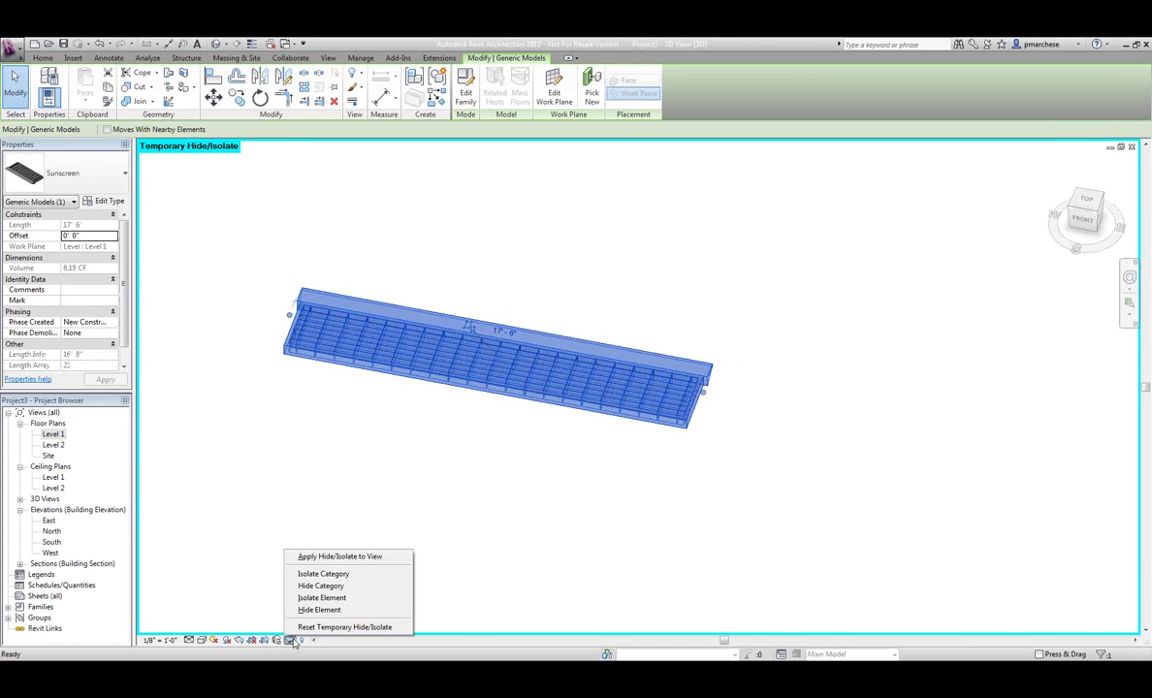
left_click(328, 556)
scroll(406, 514, "down", 5)
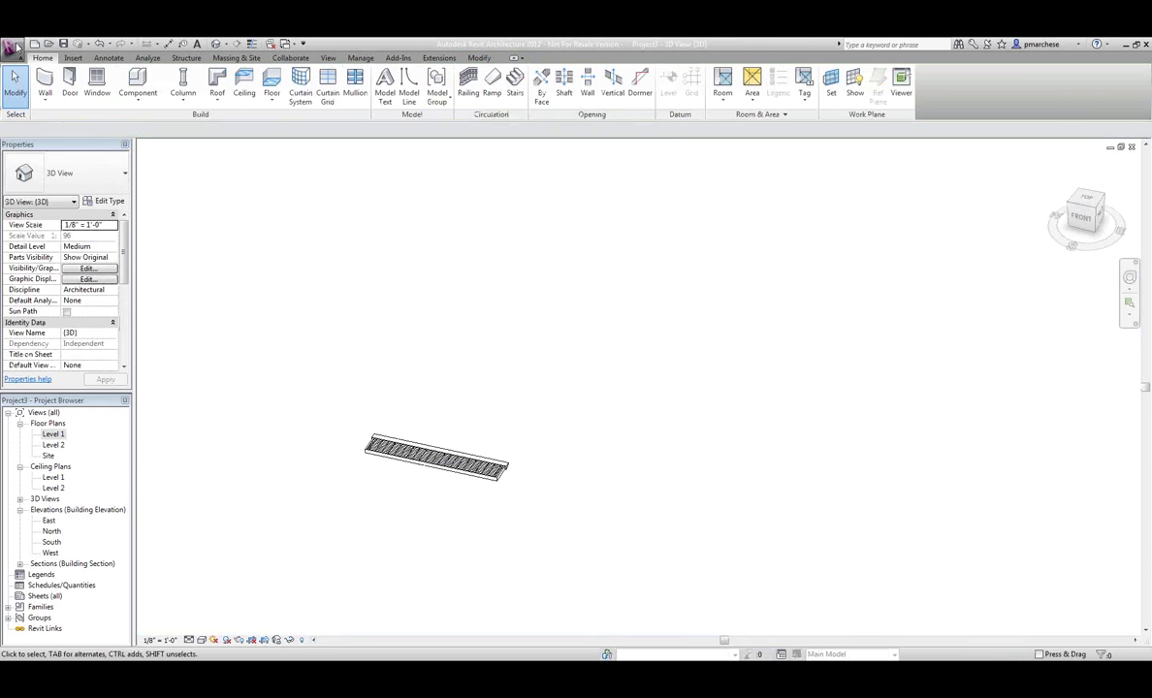
- Export the current 3D view to the Class folder as an AutoCAD 2010 DXF file named Shade
left_click(12, 45)
mouse_move(35, 211)
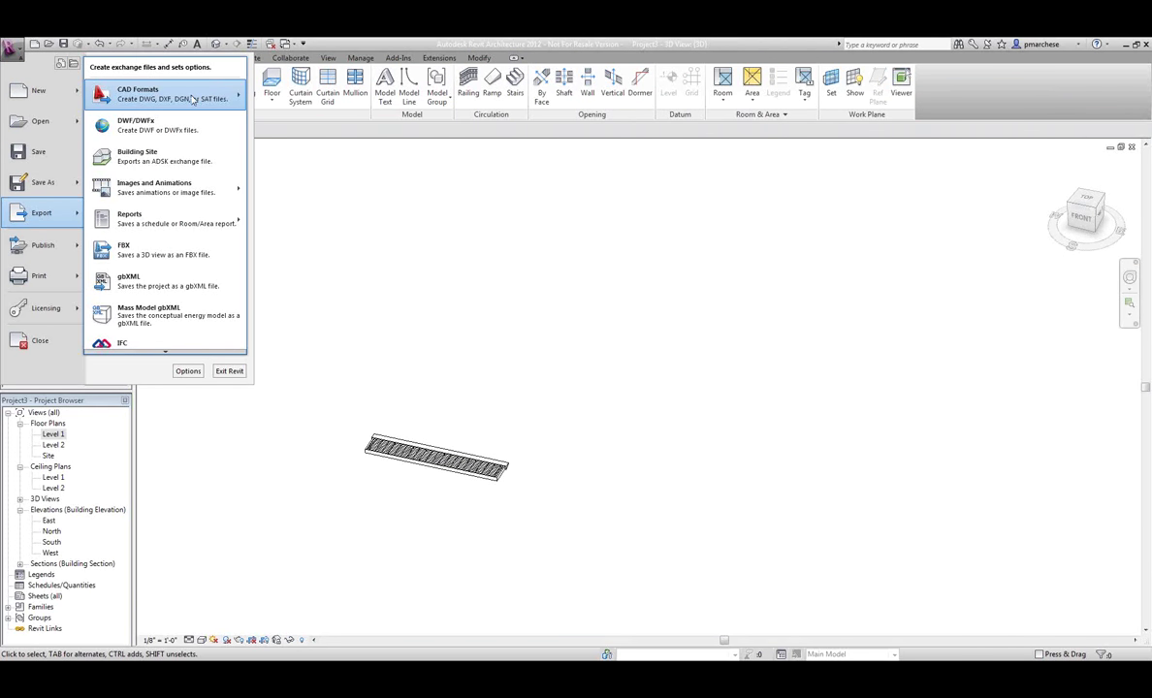
mouse_move(218, 93)
left_click(277, 106)
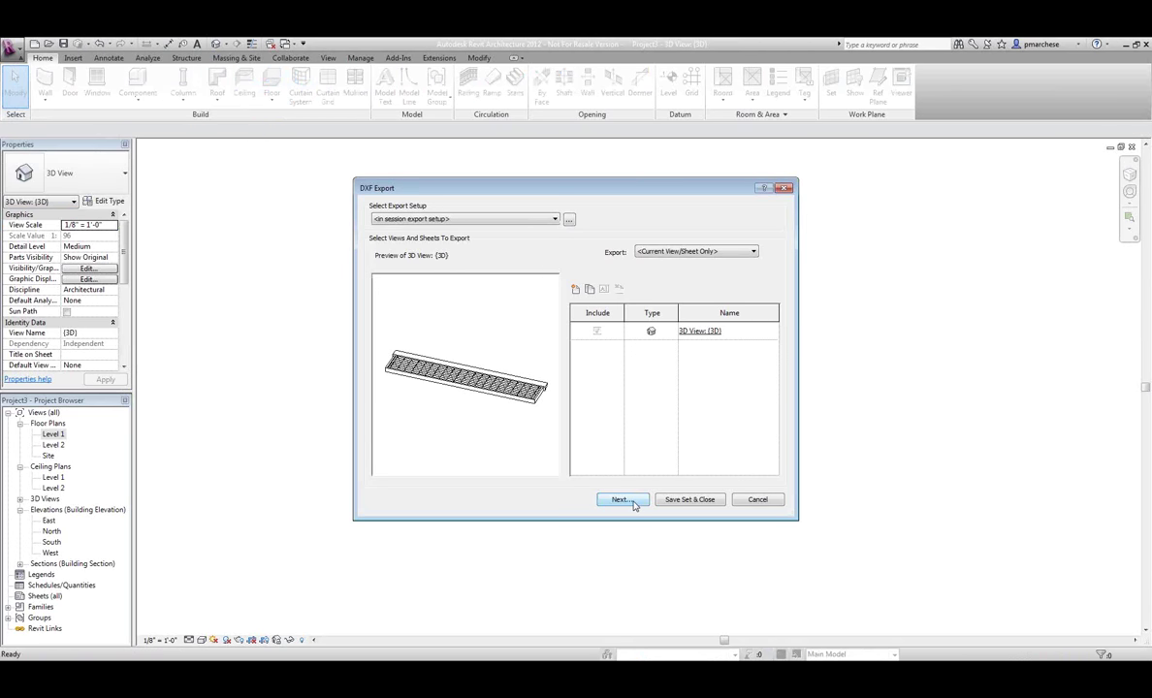
left_click(622, 500)
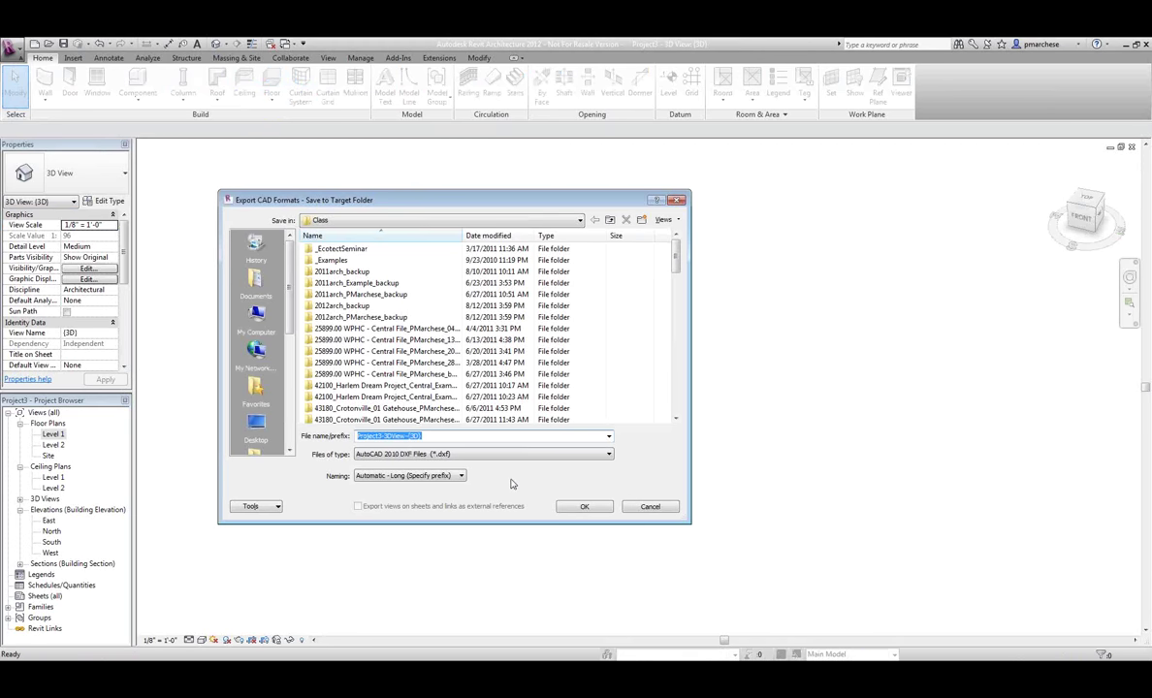
type("Shade")
key("Delete")
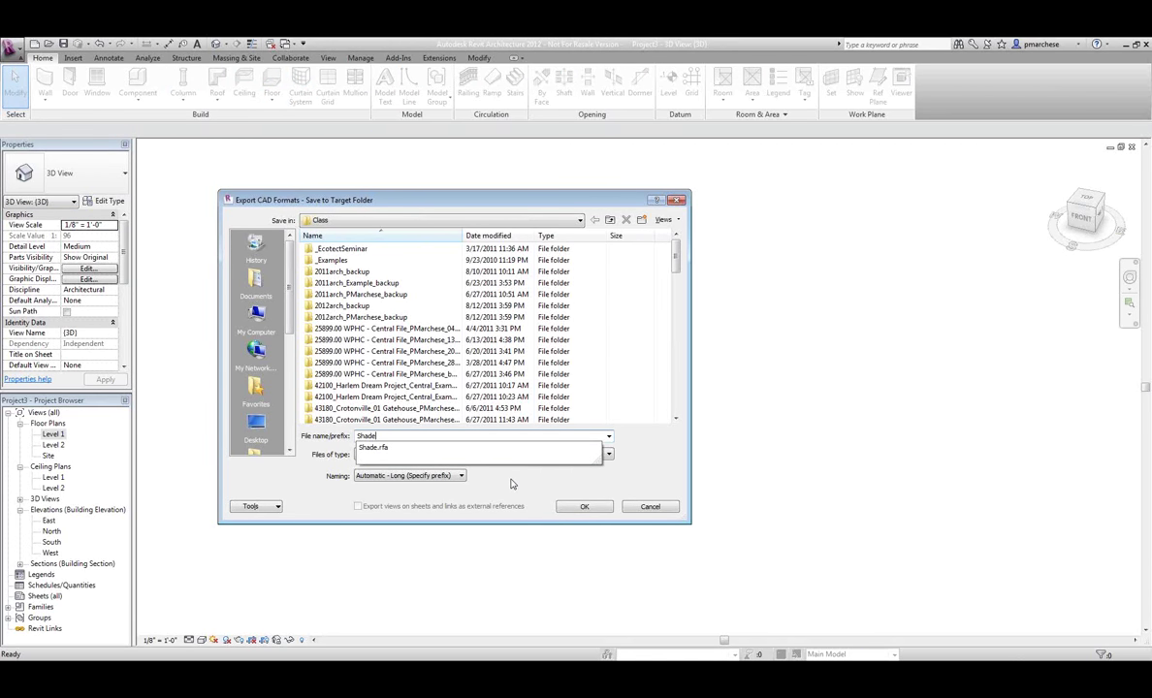
left_click(640, 468)
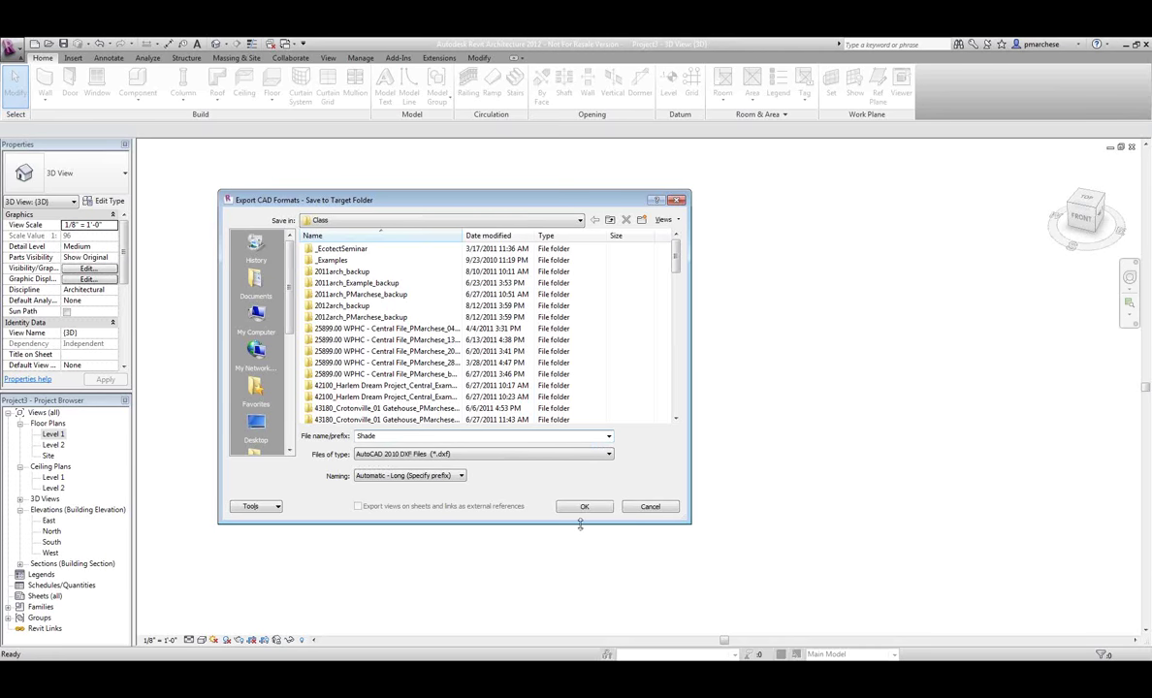
left_click(585, 509)
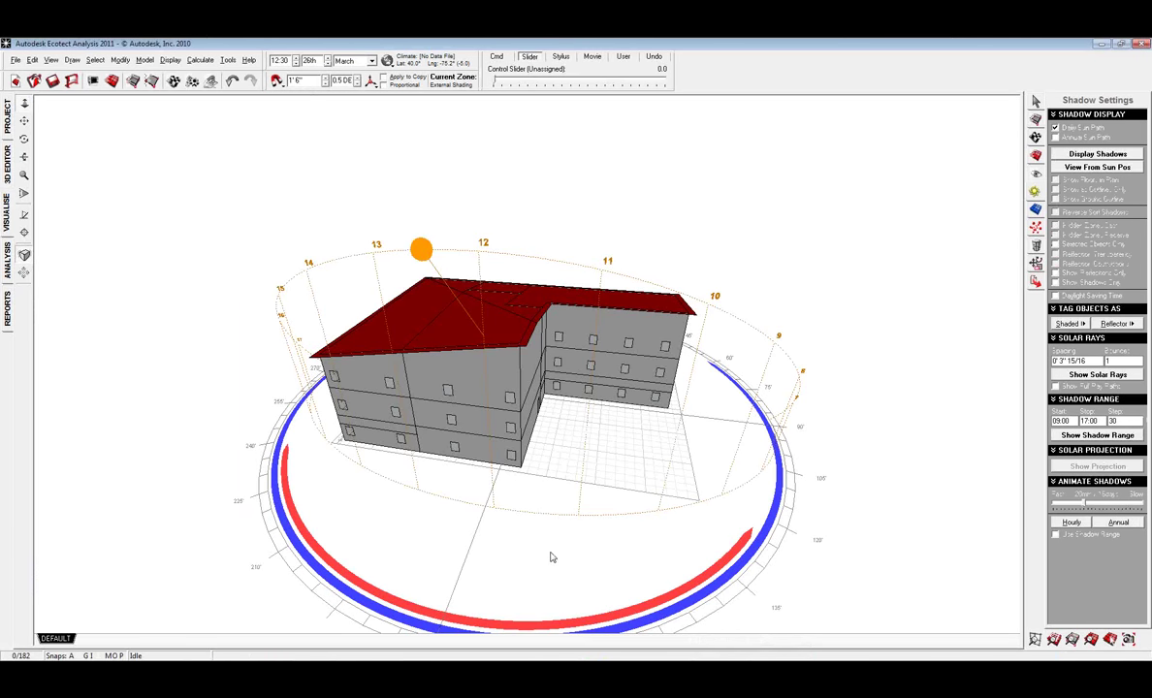
- Start importing a file into the open building model in Ecotect Analysis
left_click(15, 60)
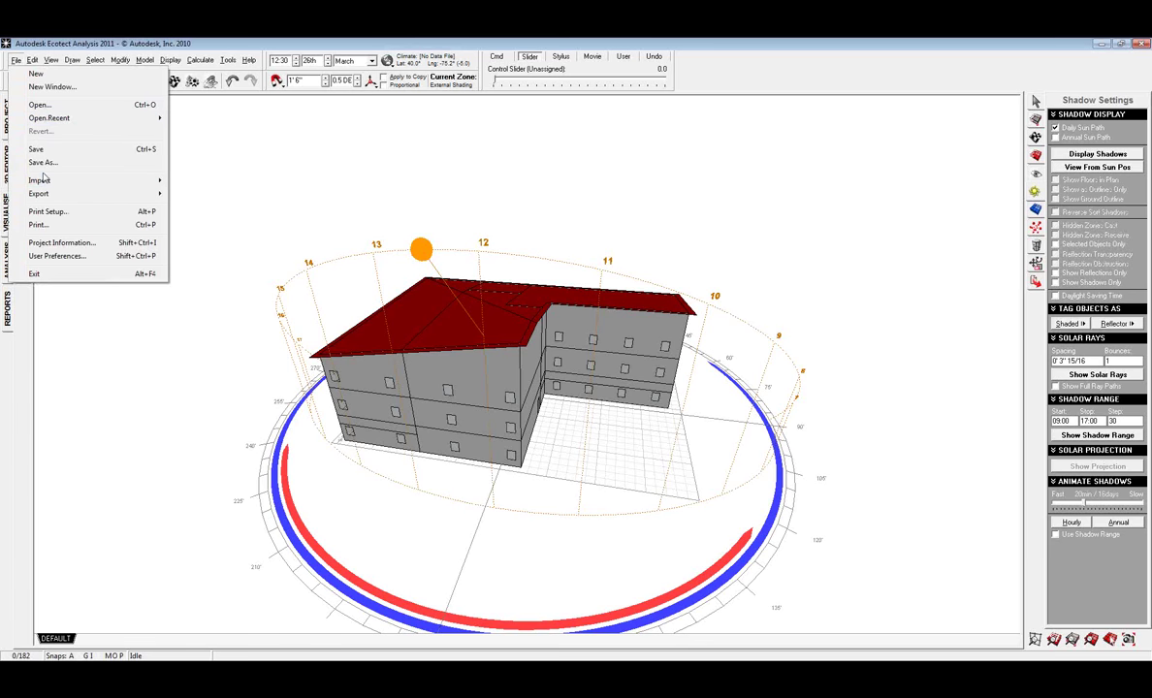
- Load Shade.dxf from the Class folder into the 3D CAD geometry import
mouse_move(112, 185)
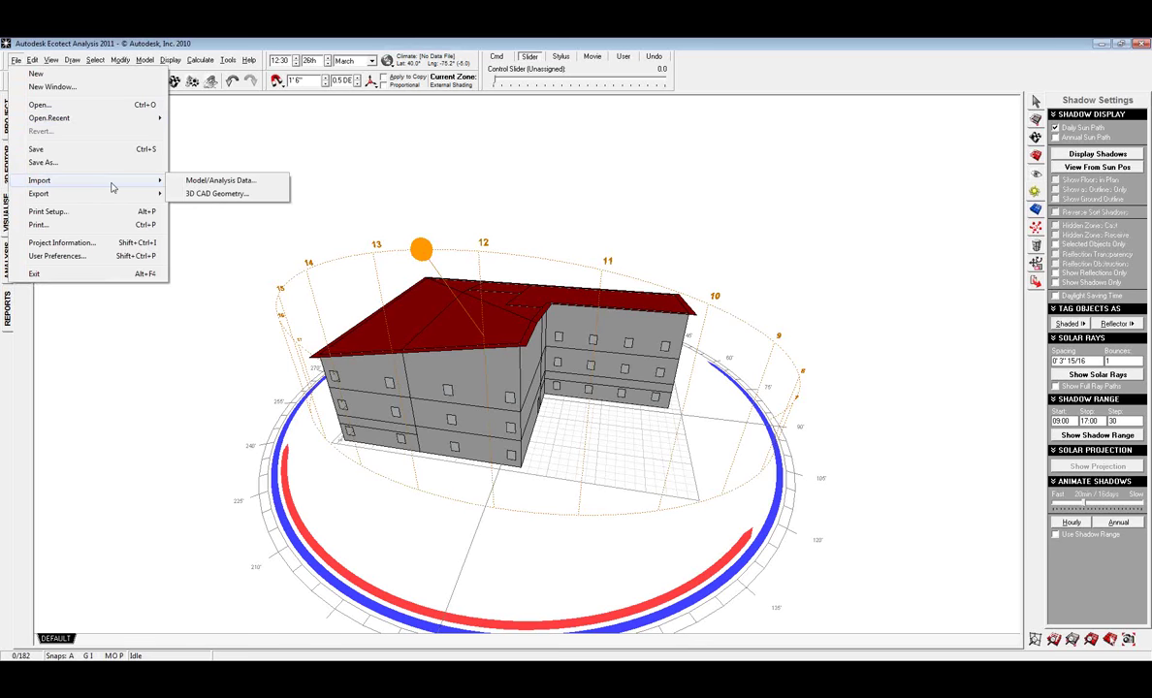
left_click(209, 194)
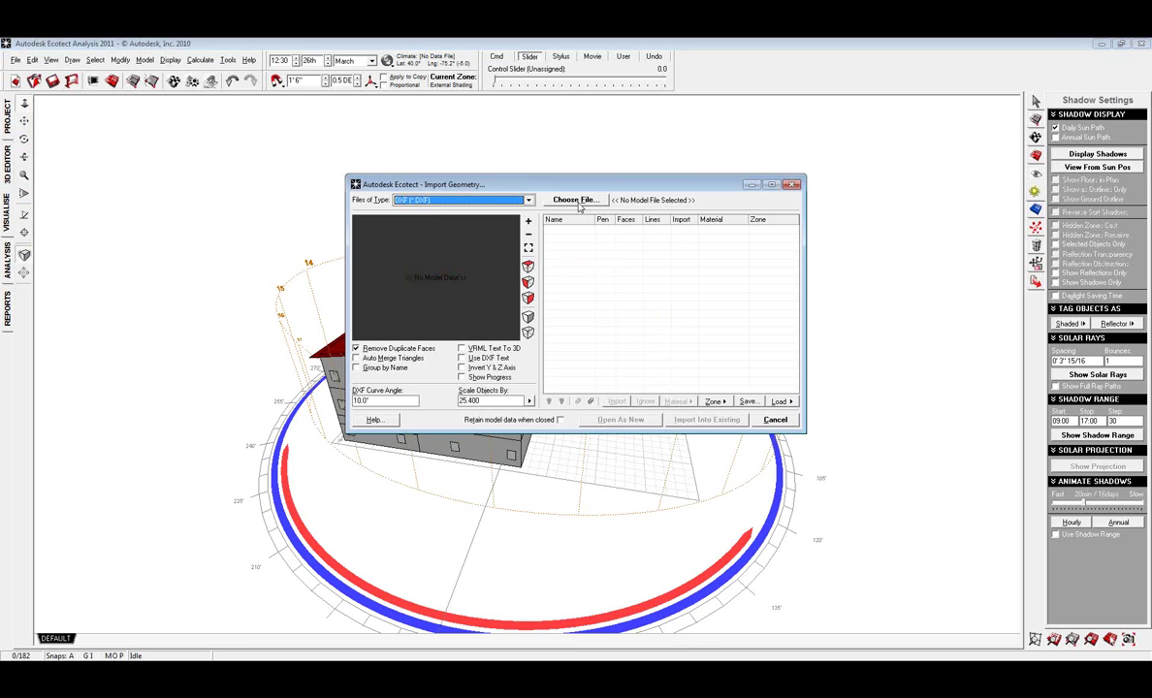
left_click(536, 186)
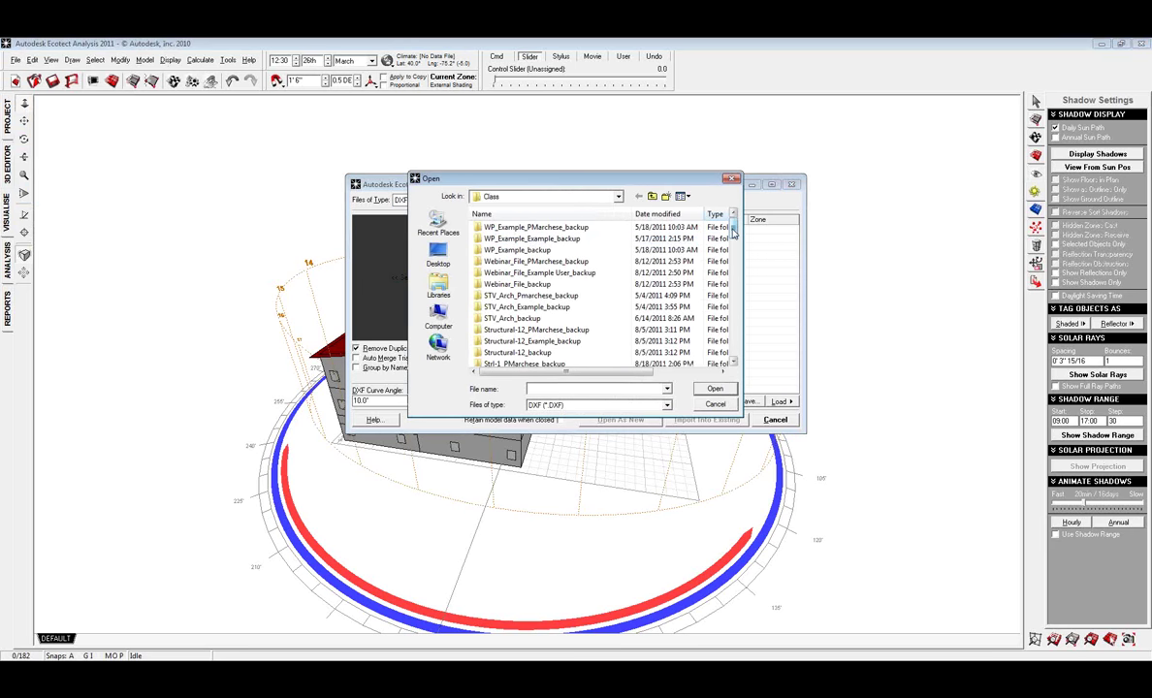
left_click_drag(734, 231, 735, 349)
left_click(686, 342)
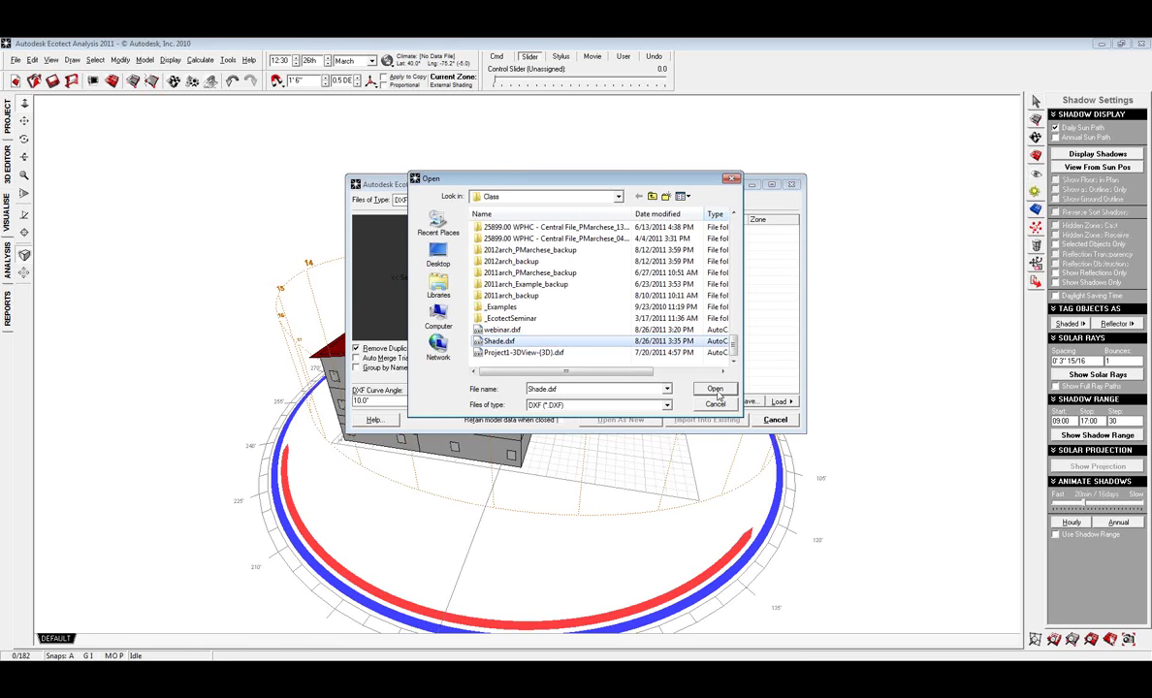
left_click(717, 390)
- Set the A-GENM layer's element type to Wall and import the shade geometry into the existing model
left_click_drag(407, 318, 460, 289)
left_click(682, 229)
right_click(734, 233)
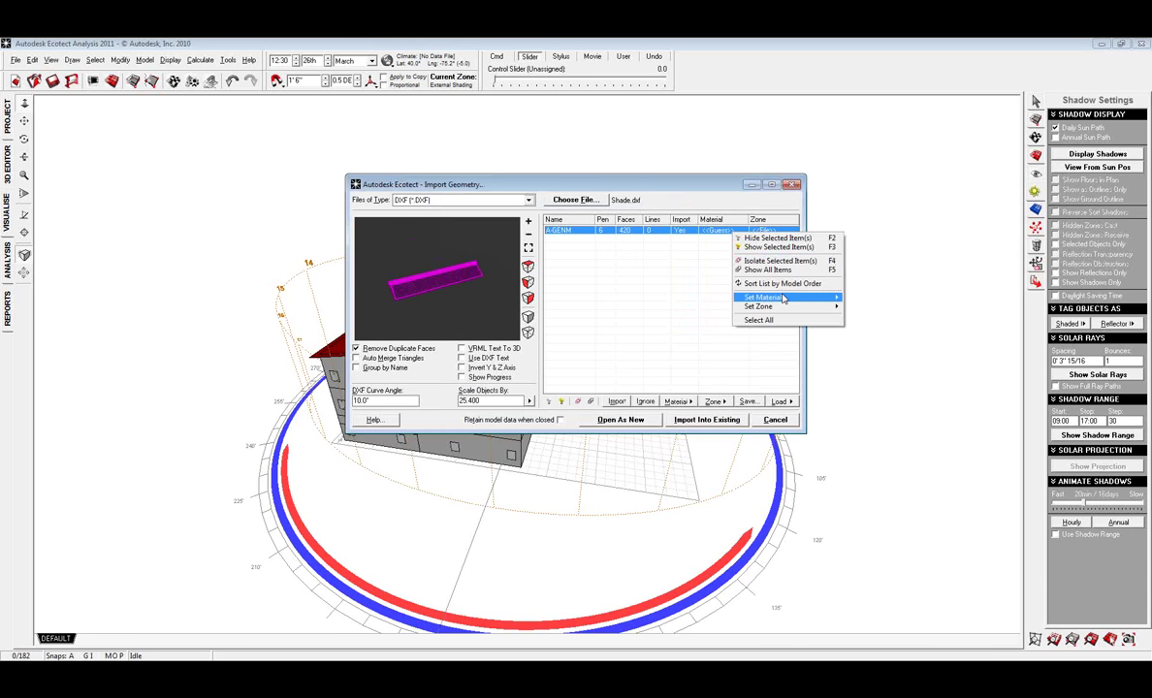
mouse_move(771, 297)
mouse_move(901, 325)
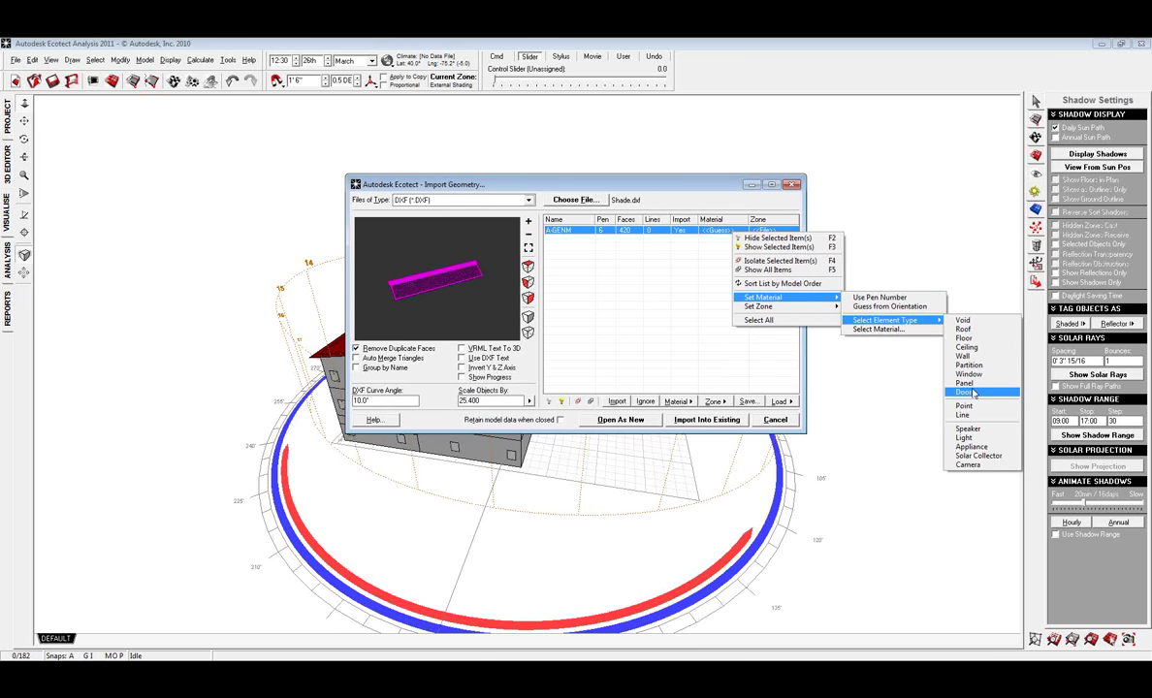
left_click(965, 356)
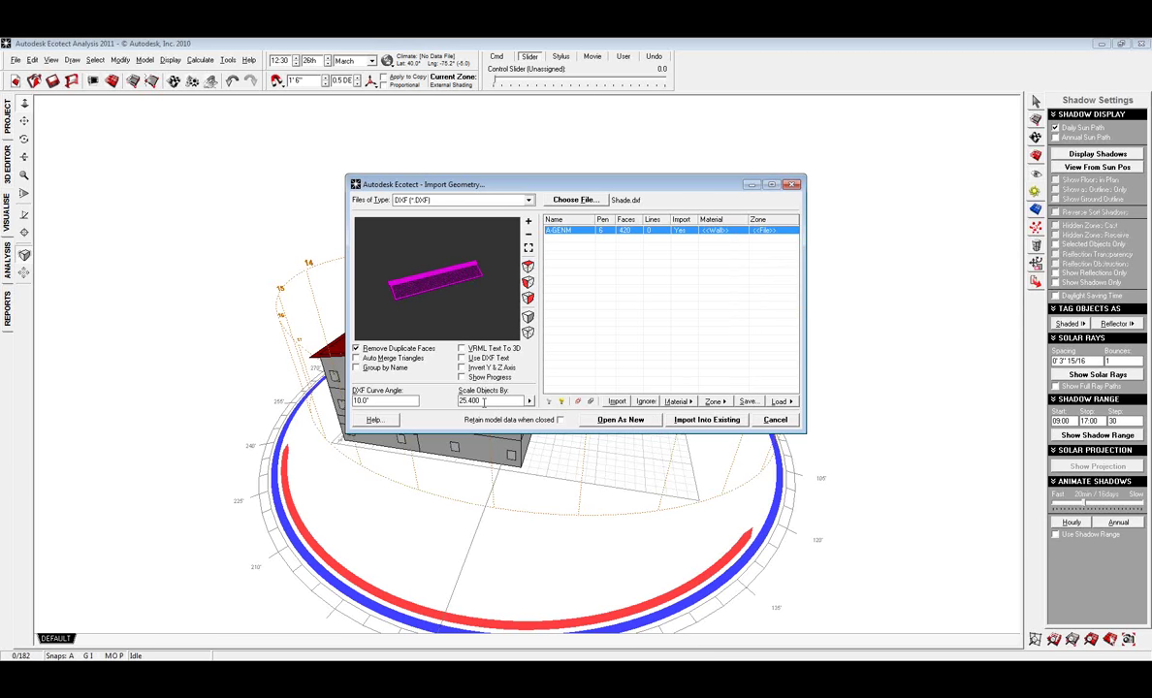
left_click(710, 420)
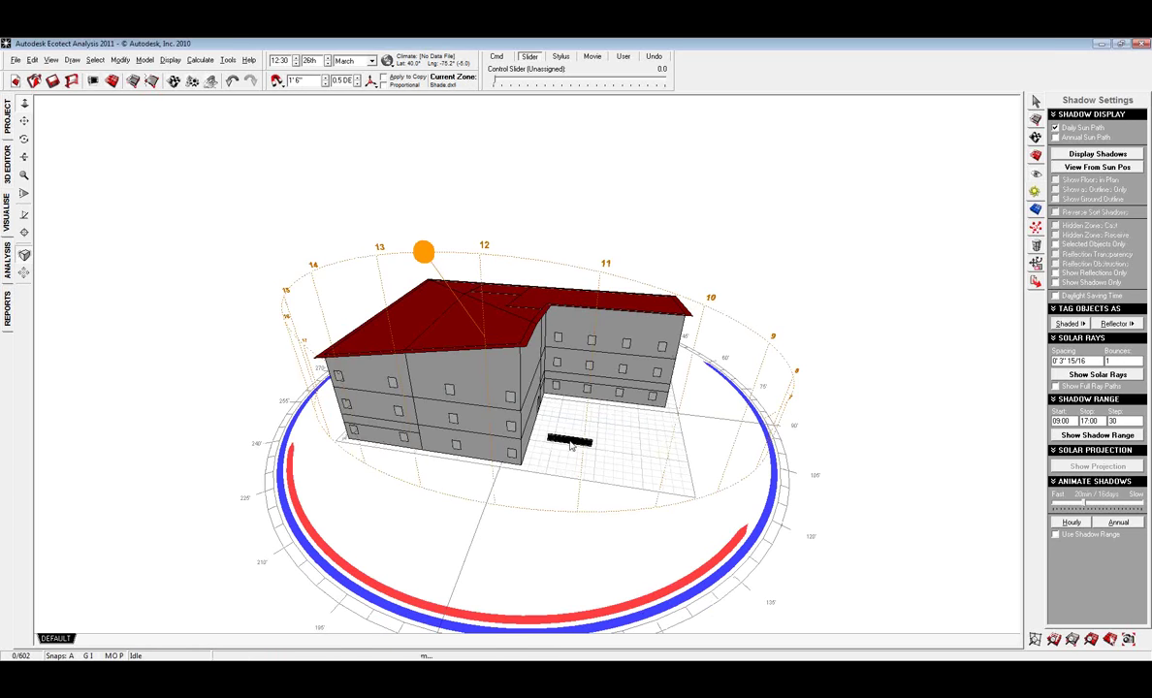
- Open the model in the 3D Editor and merge its coincident triangles
scroll(573, 446, "up", 5)
right_click_drag(644, 519, 549, 529)
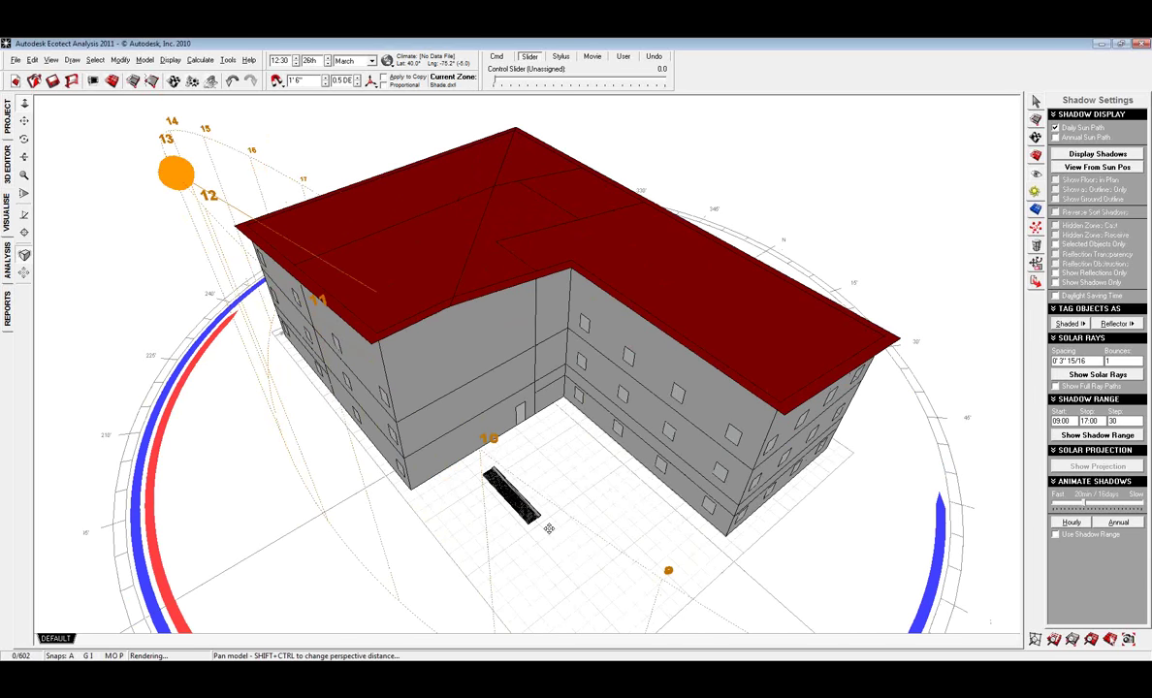
middle_click_drag(549, 529, 622, 419)
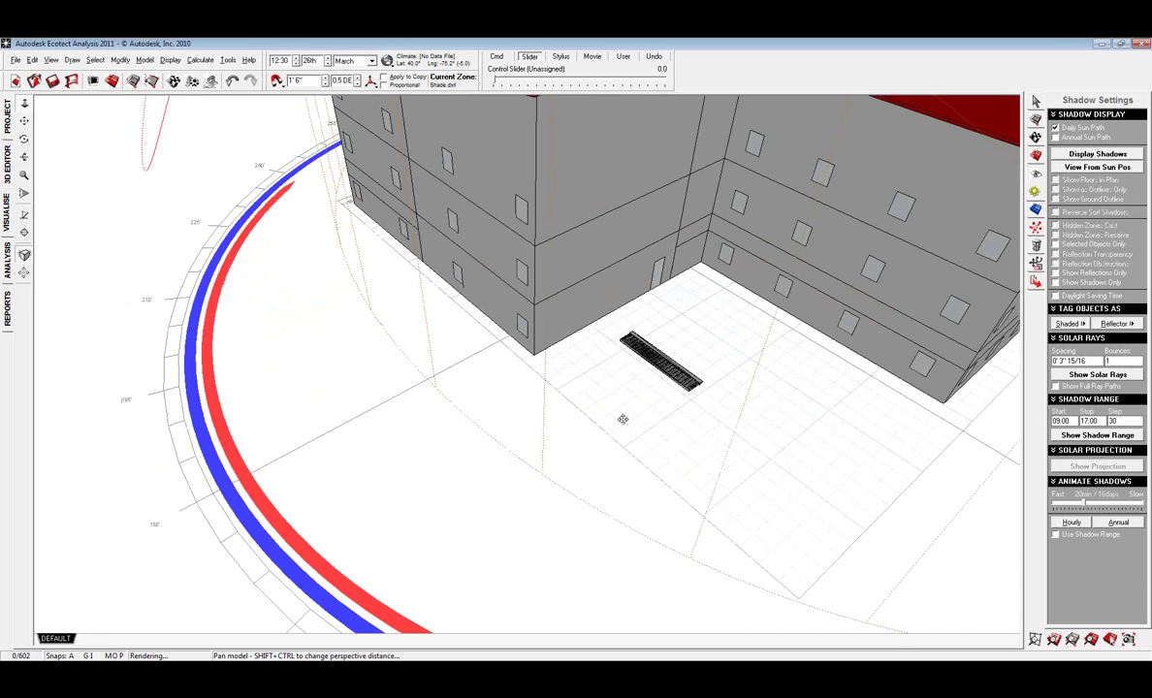
left_click(7, 163)
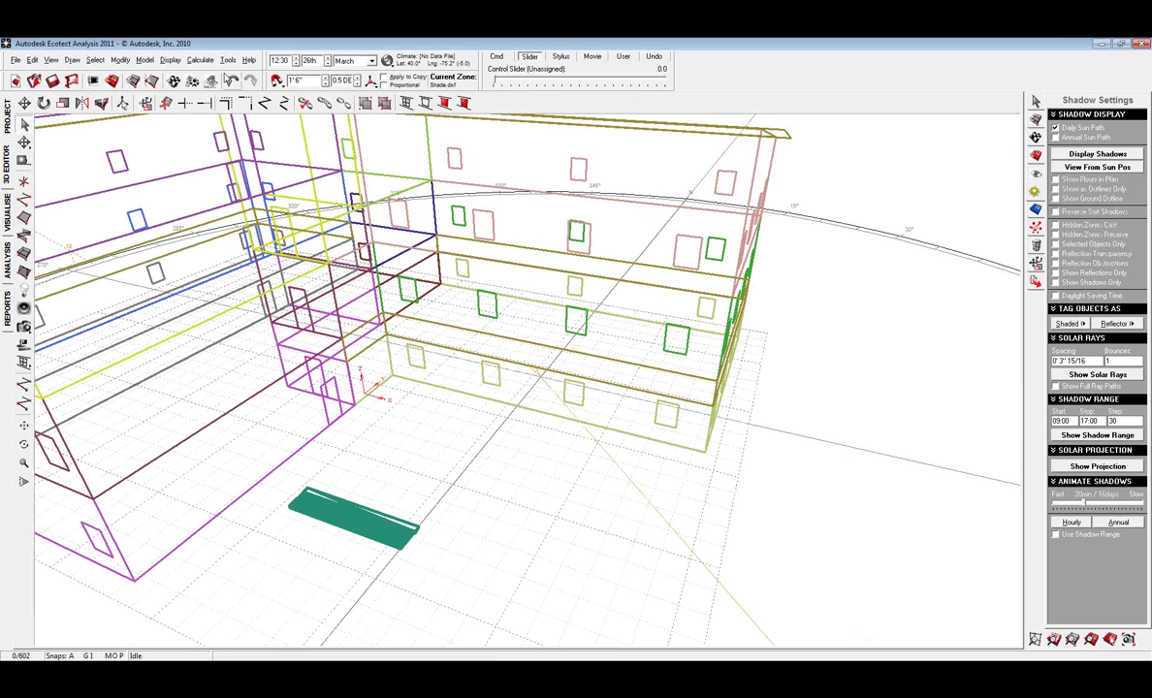
left_click(144, 60)
mouse_move(120, 60)
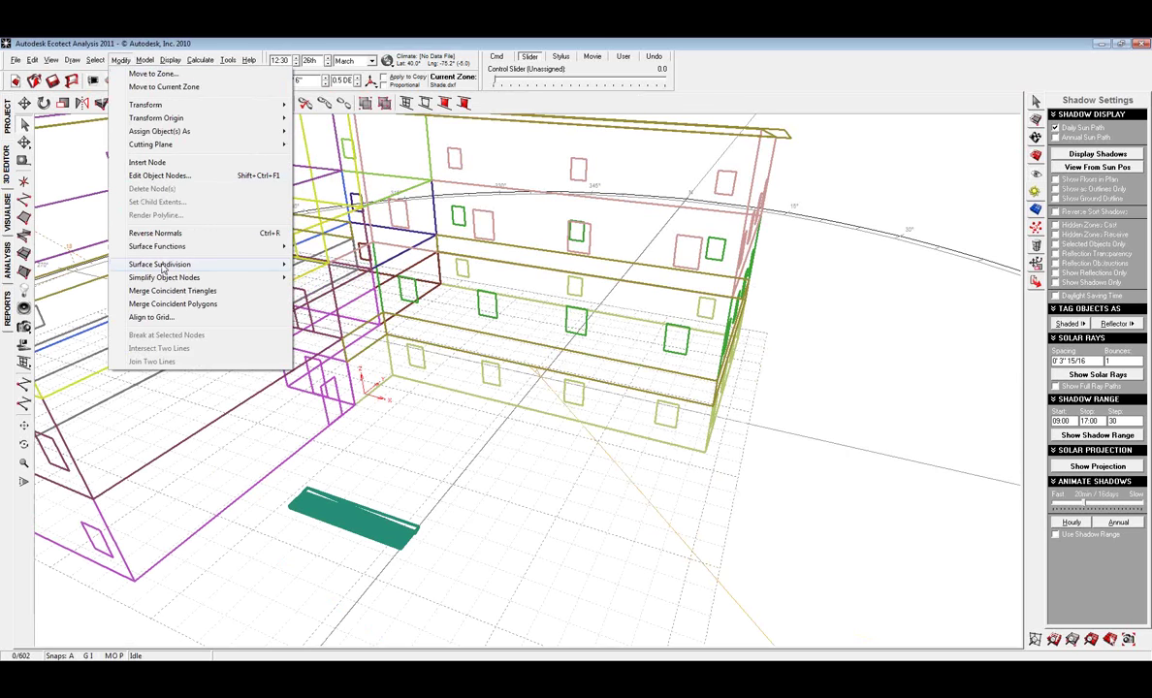
left_click(184, 292)
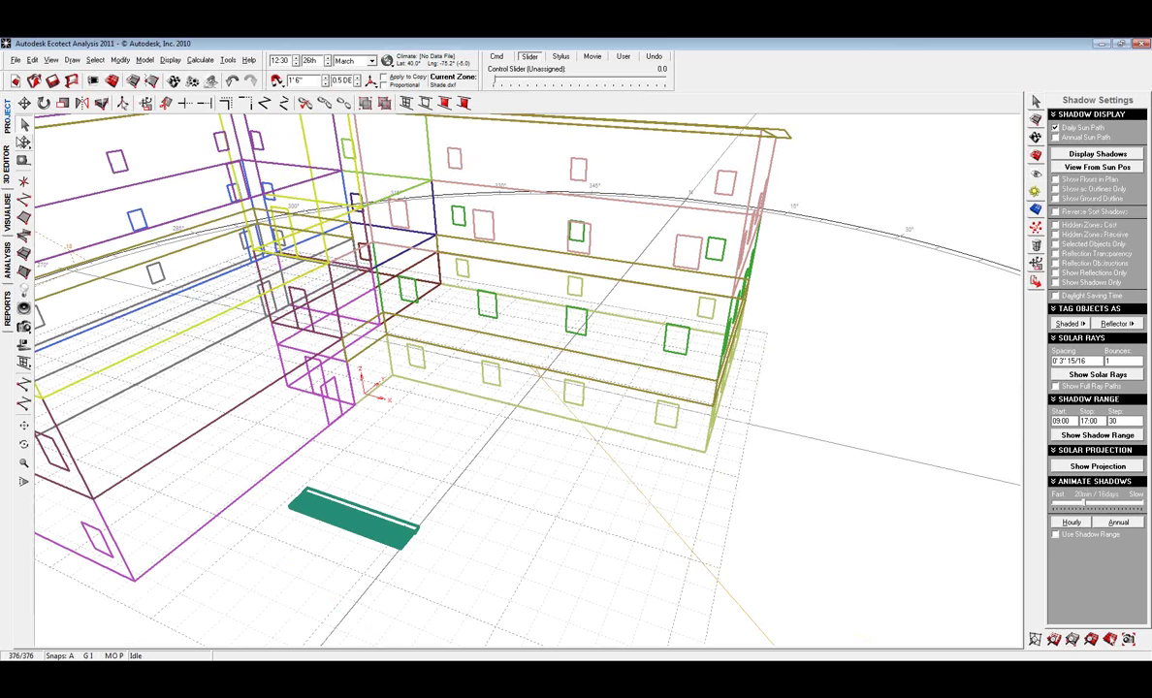
- Move the entire selected model, building and shade together, freehand across the ground grid
left_click(25, 103)
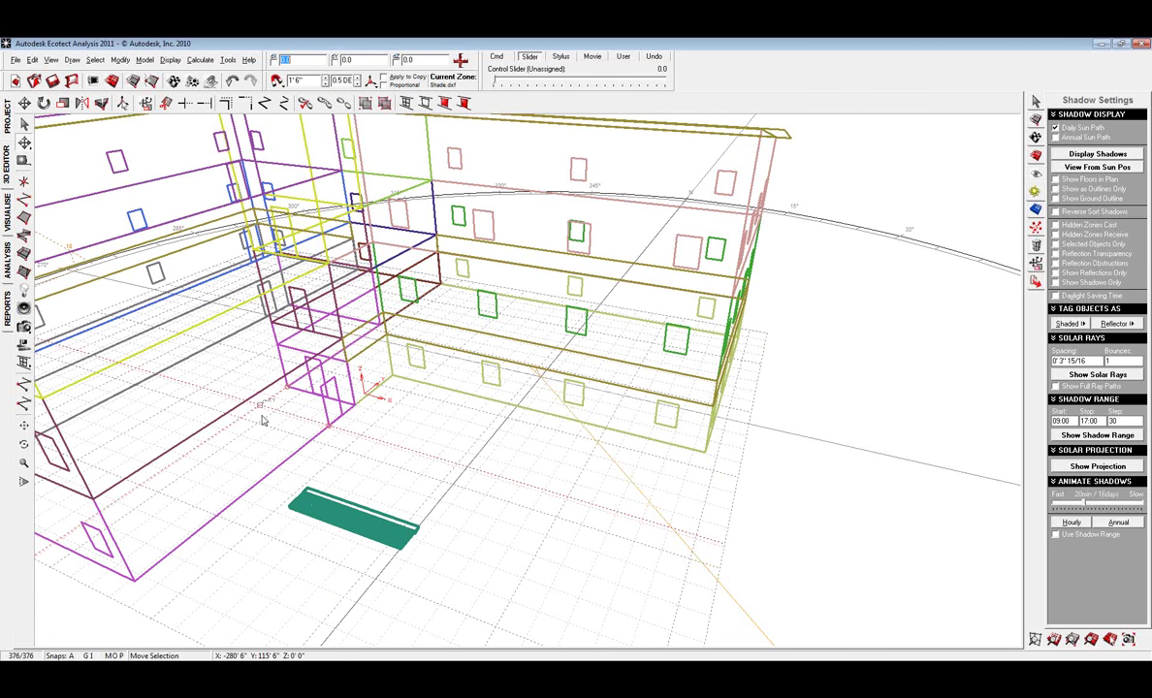
left_click(288, 509)
left_click(142, 580)
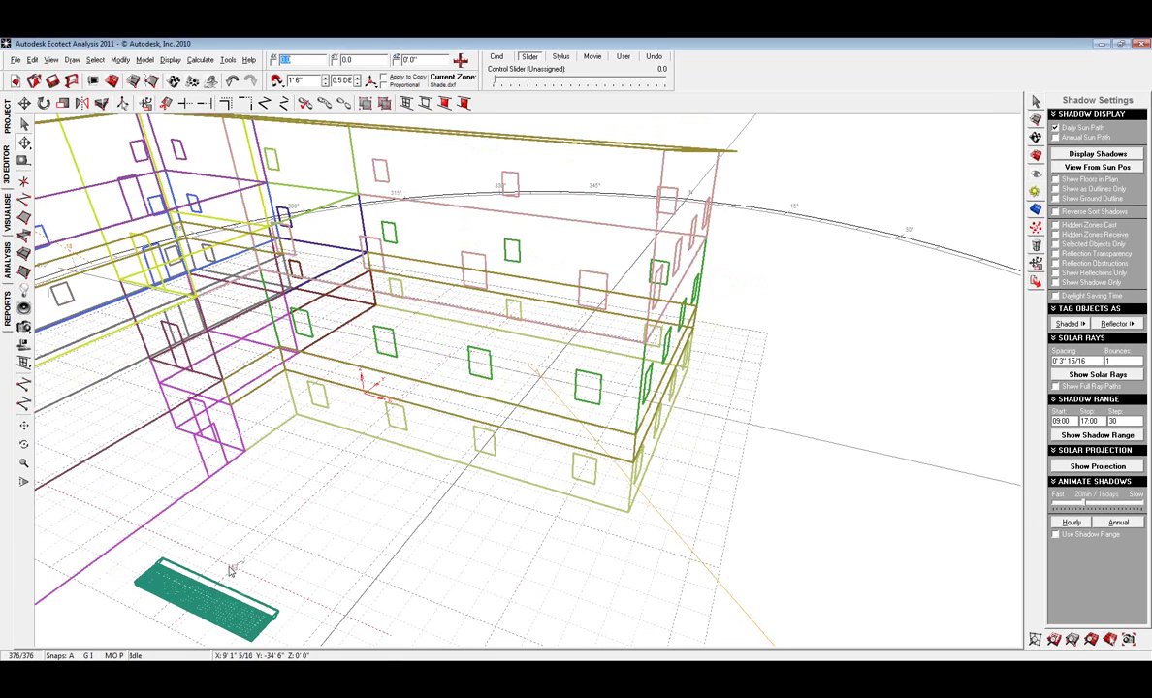
middle_click_drag(230, 571, 576, 265)
scroll(517, 425, "down", 2)
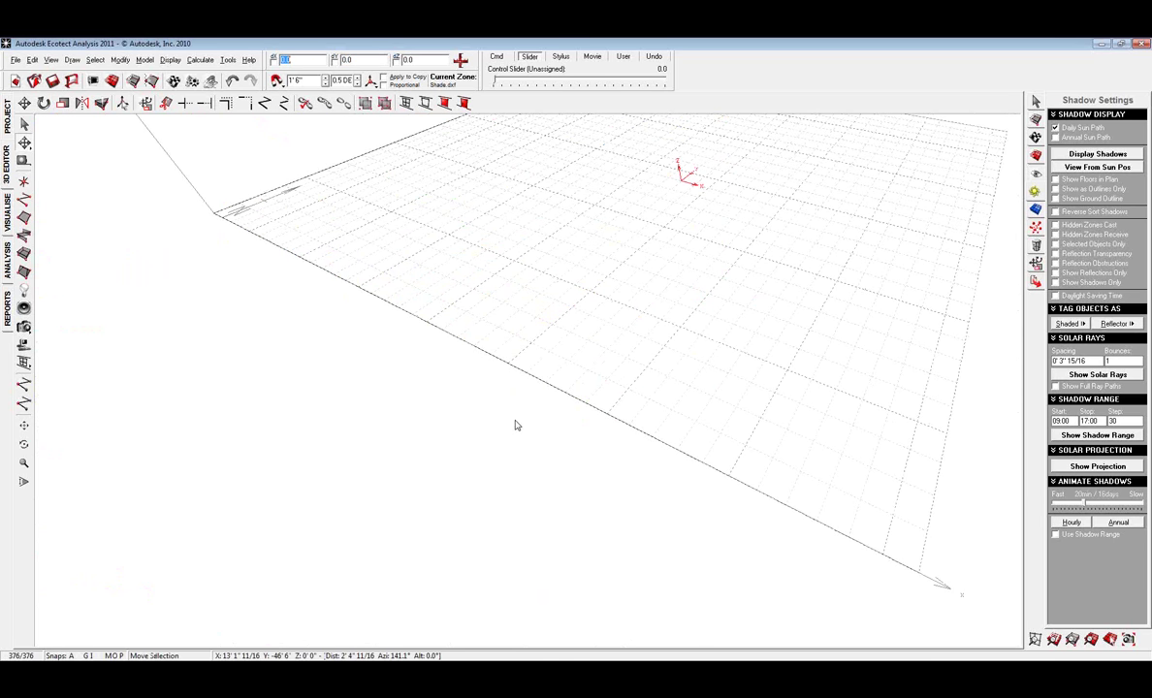
scroll(517, 424, "down", 3)
left_click(1060, 641)
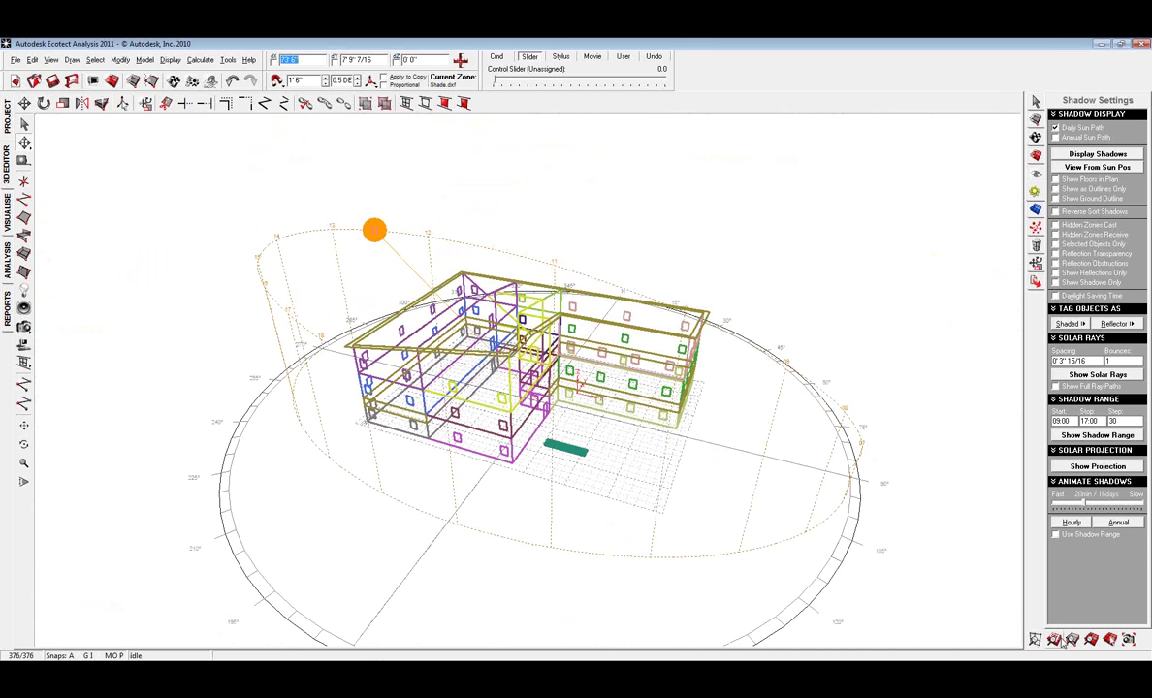
scroll(523, 453, "up", 1)
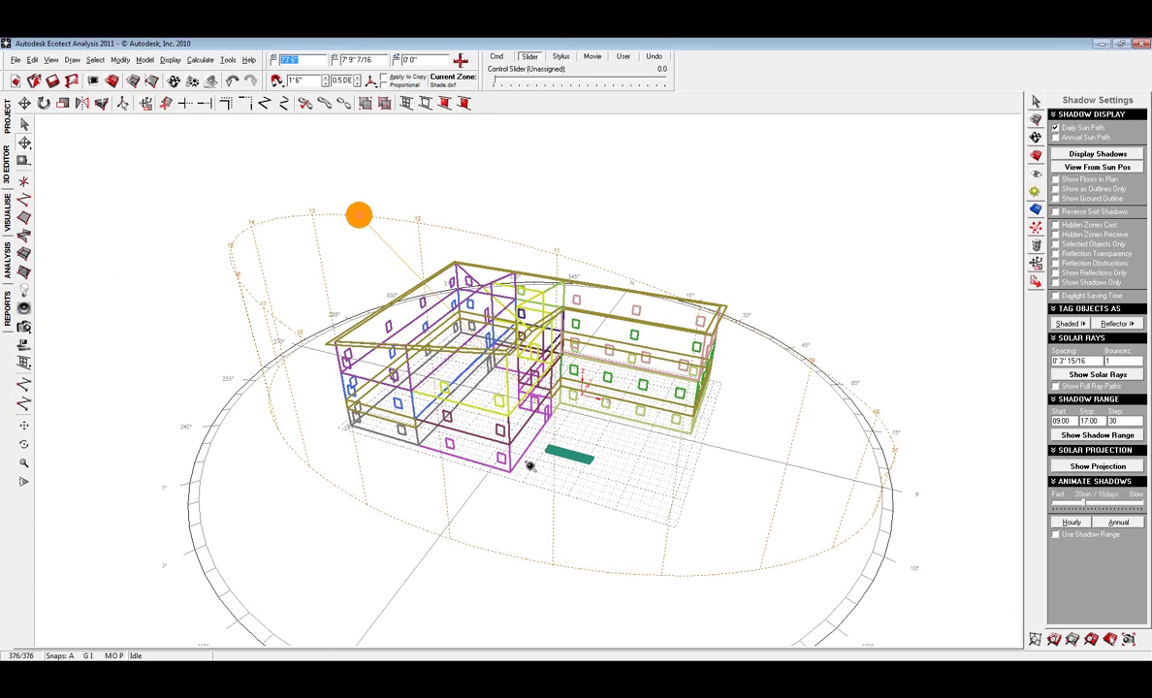
- Select only the imported shade and move it to the foot of the building's front facade
left_click(571, 460)
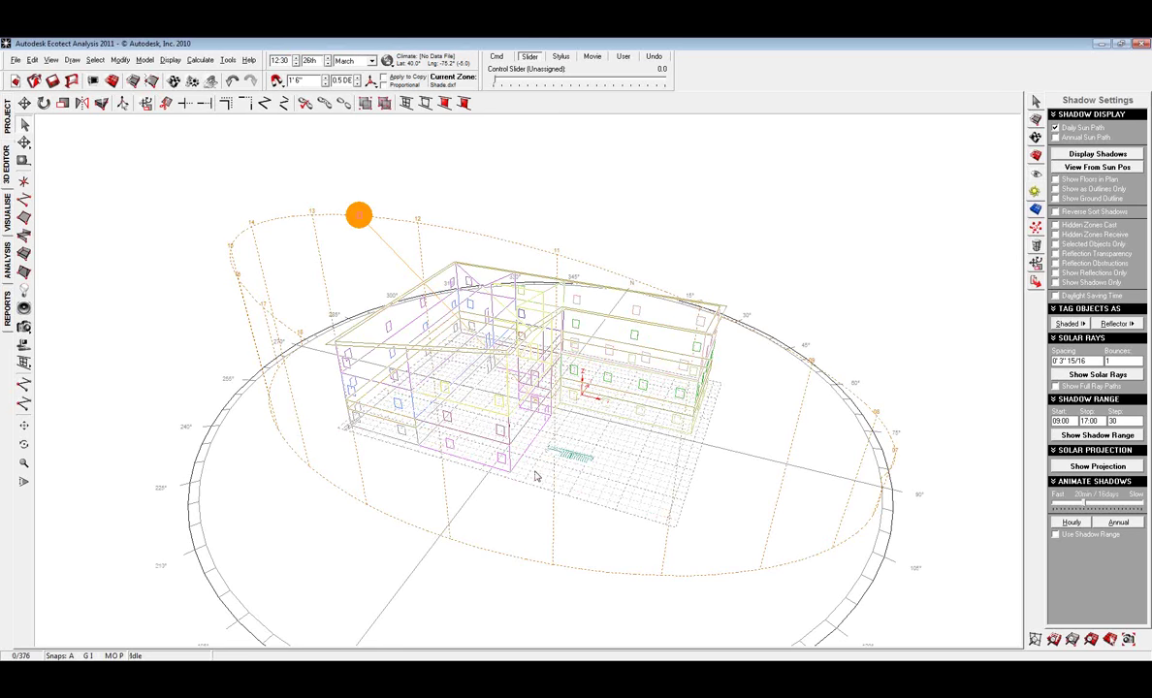
left_click_drag(536, 472, 609, 437)
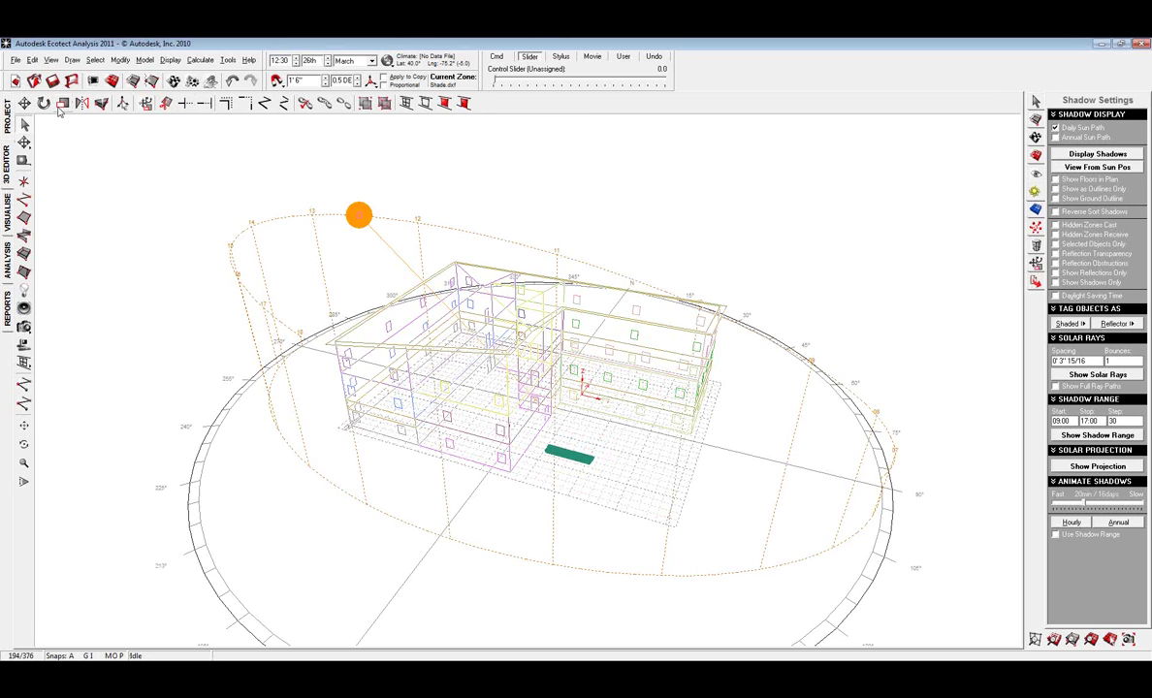
left_click(24, 143)
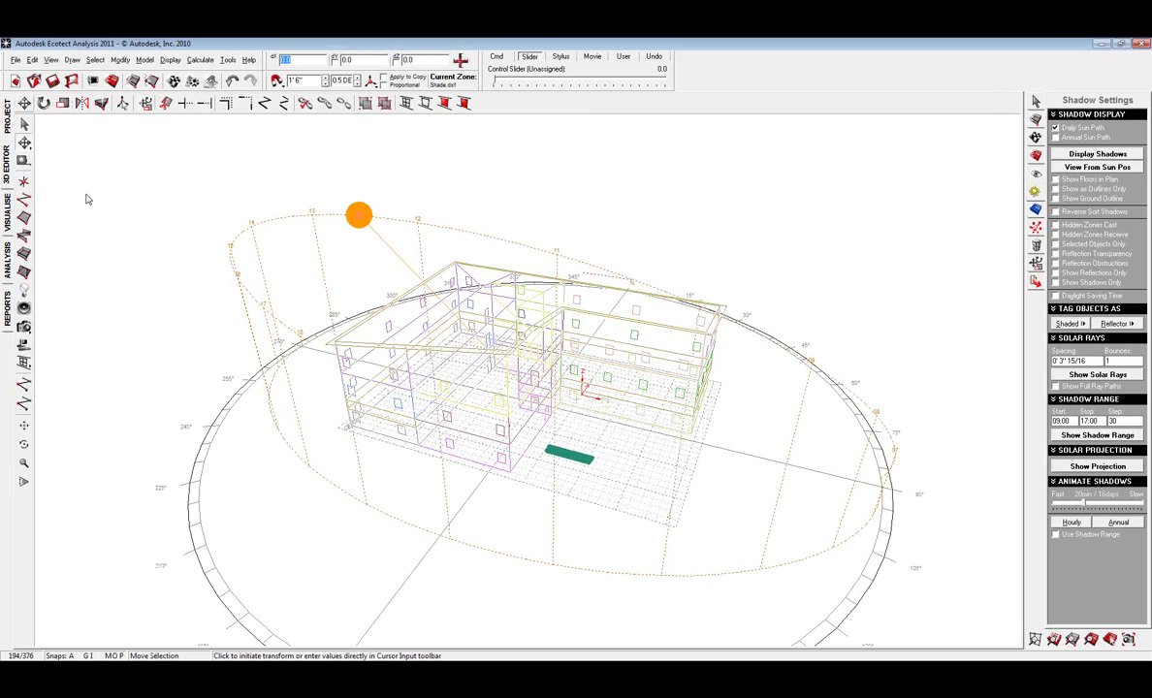
left_click(561, 500)
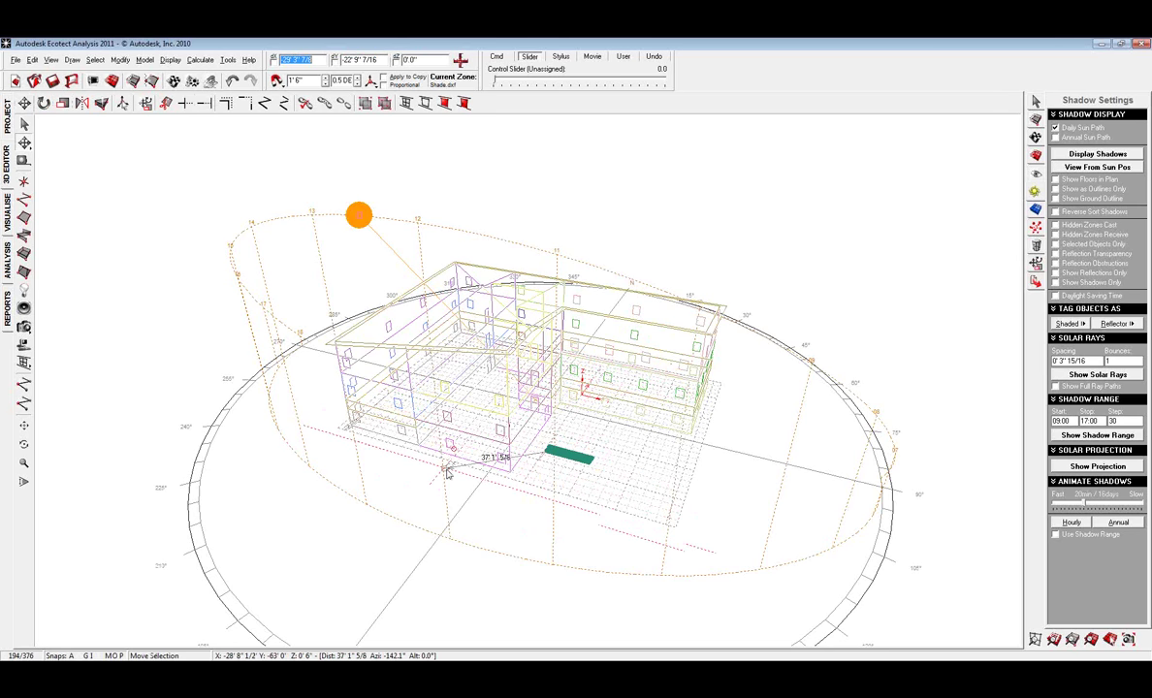
left_click(466, 502)
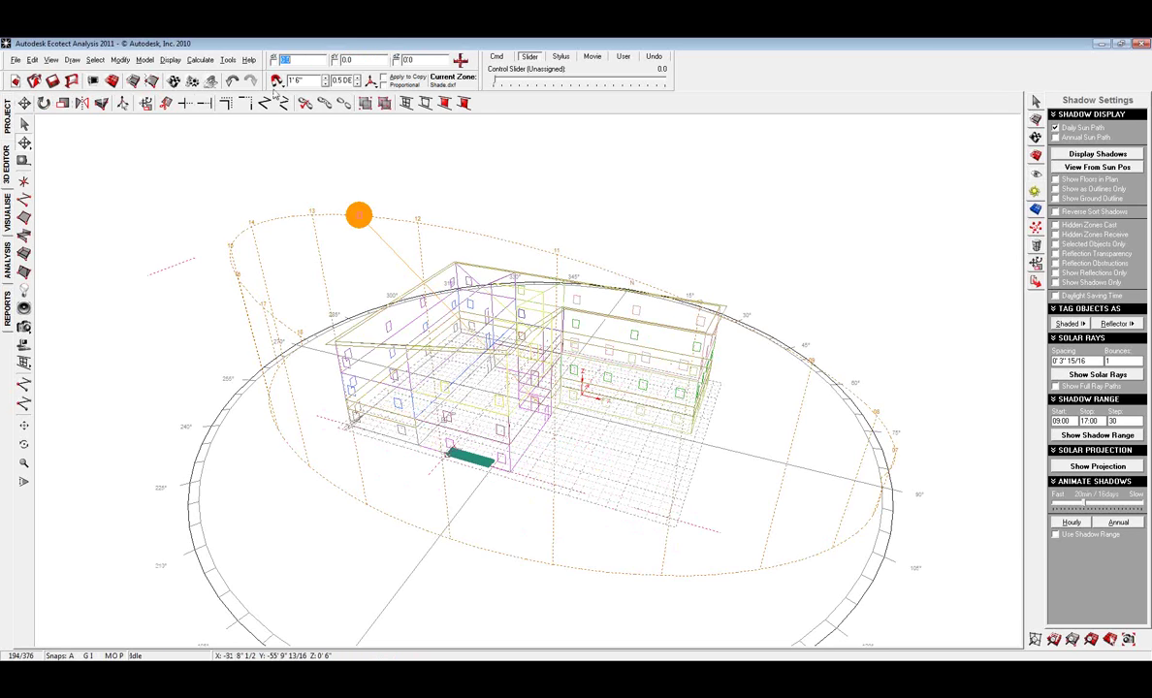
- Try to rotate the shade about a pivot away from the front facade, and undo the rotation
left_click(43, 102)
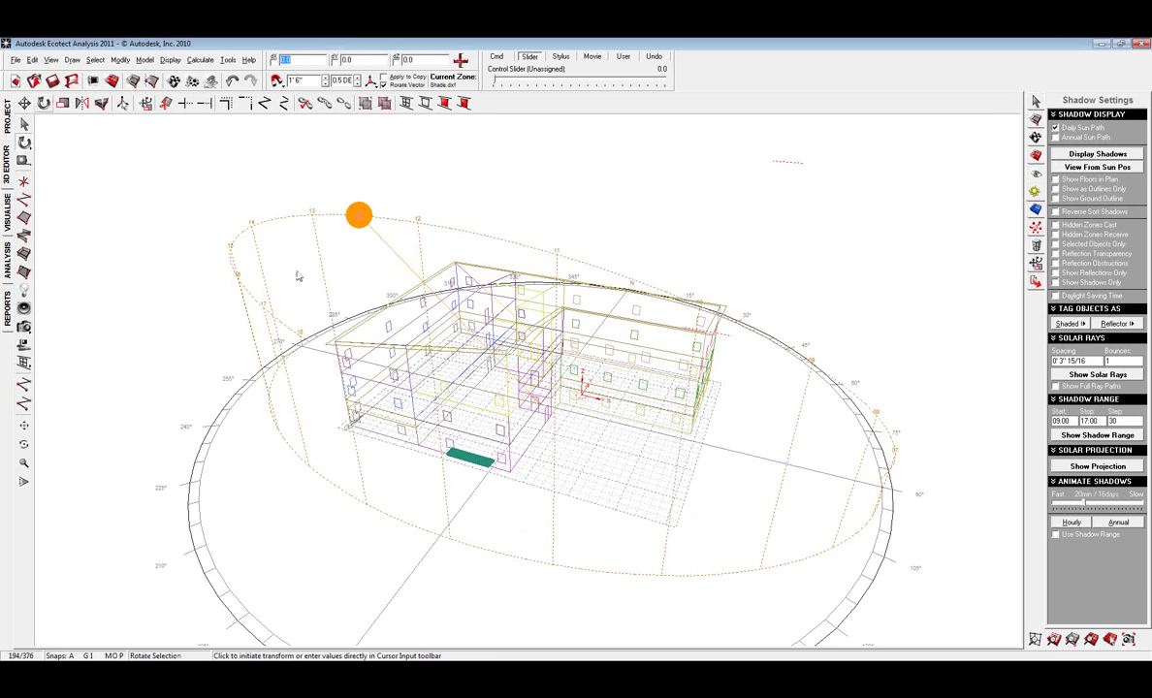
left_click(448, 466)
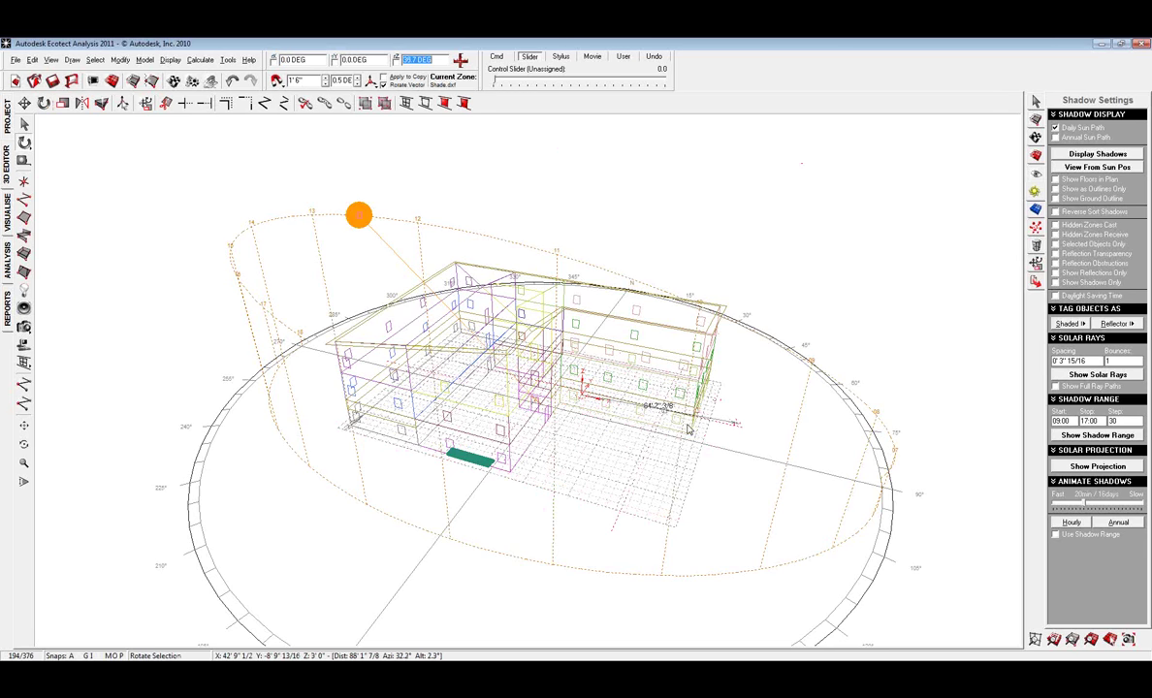
left_click(737, 432)
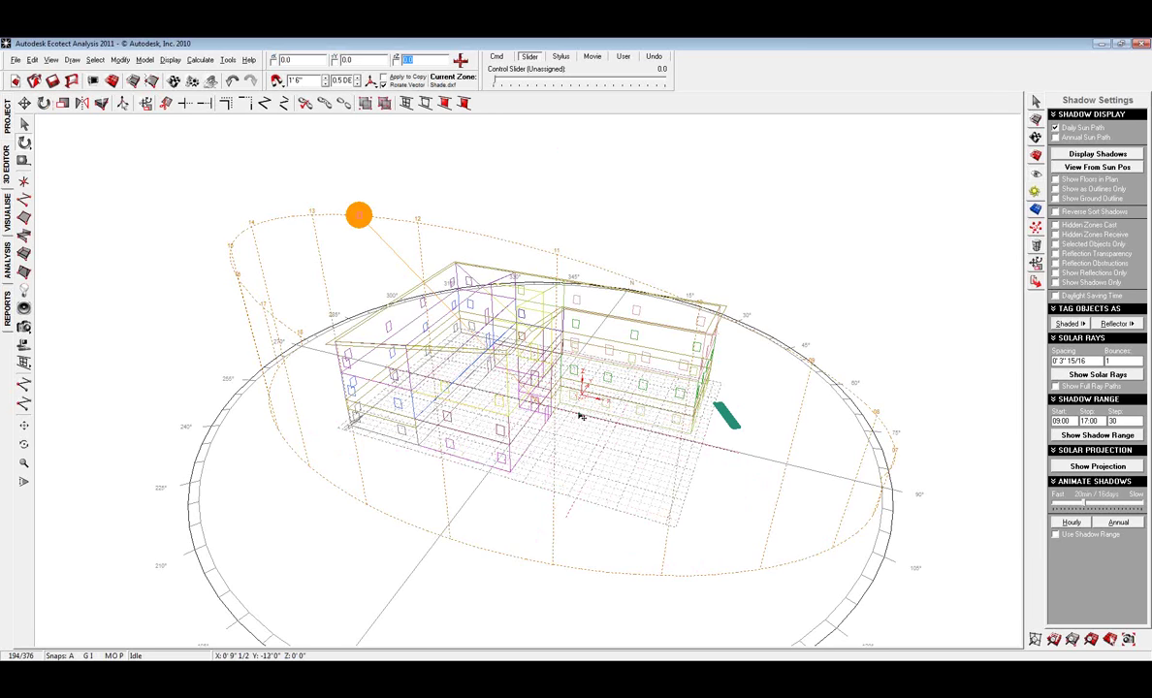
key("ctrl+z")
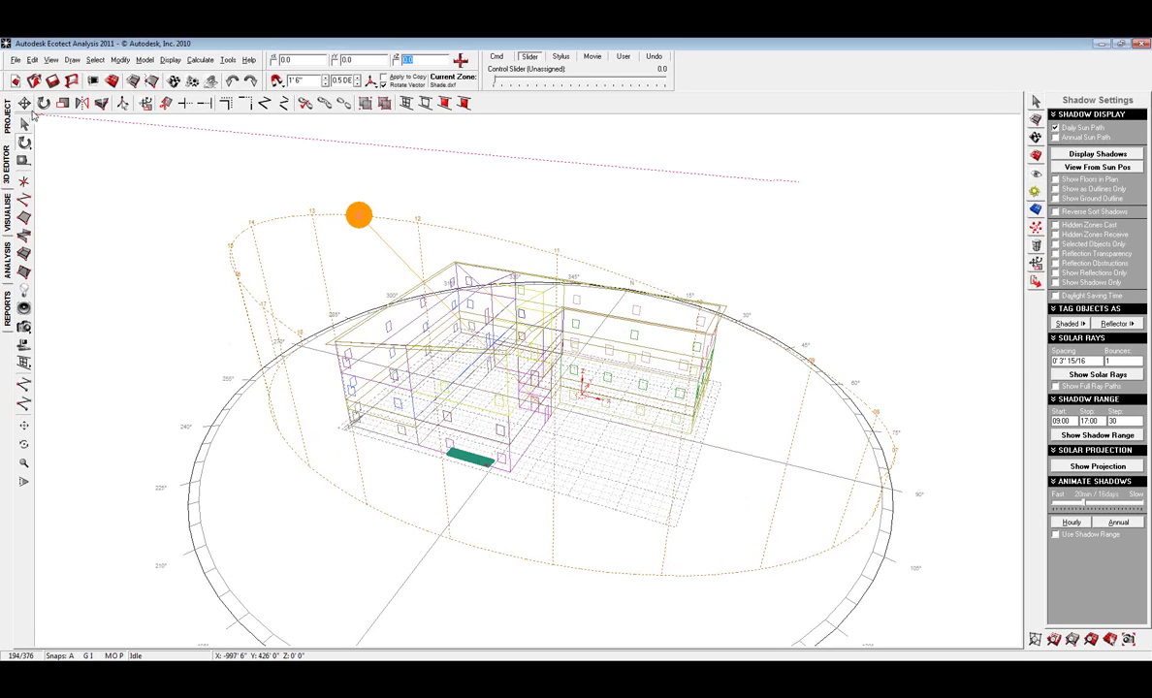
- Move the shade straight up the front facade by about 12'
key("ctrl+m")
left_click(519, 482)
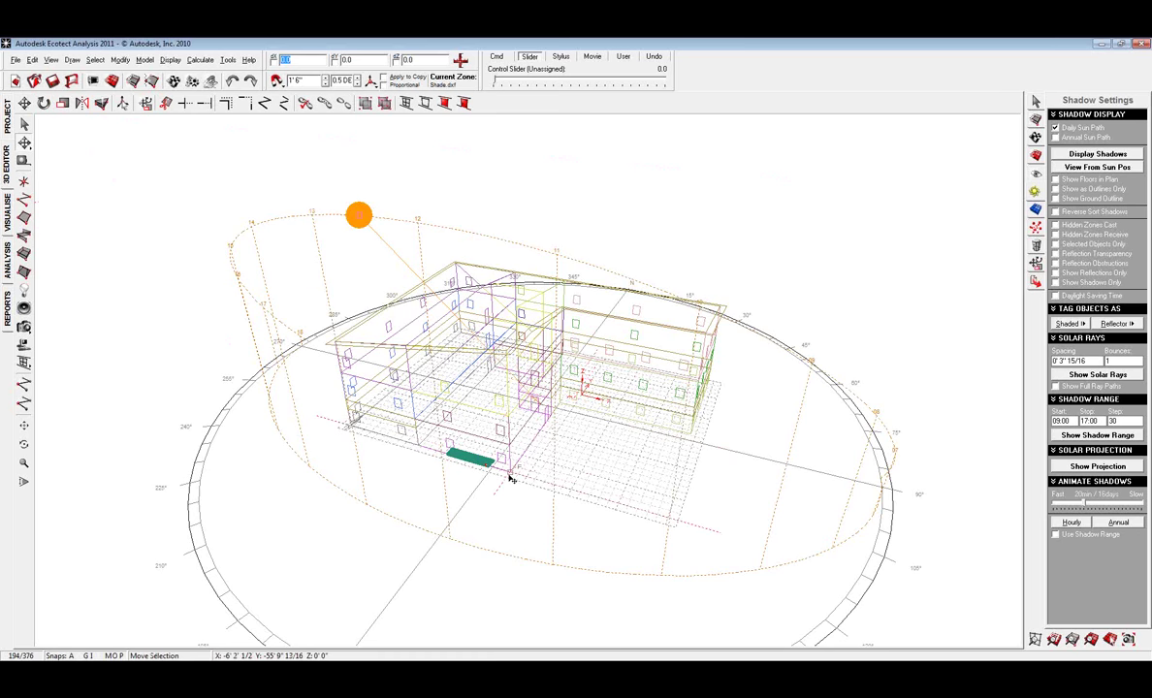
left_click(512, 448)
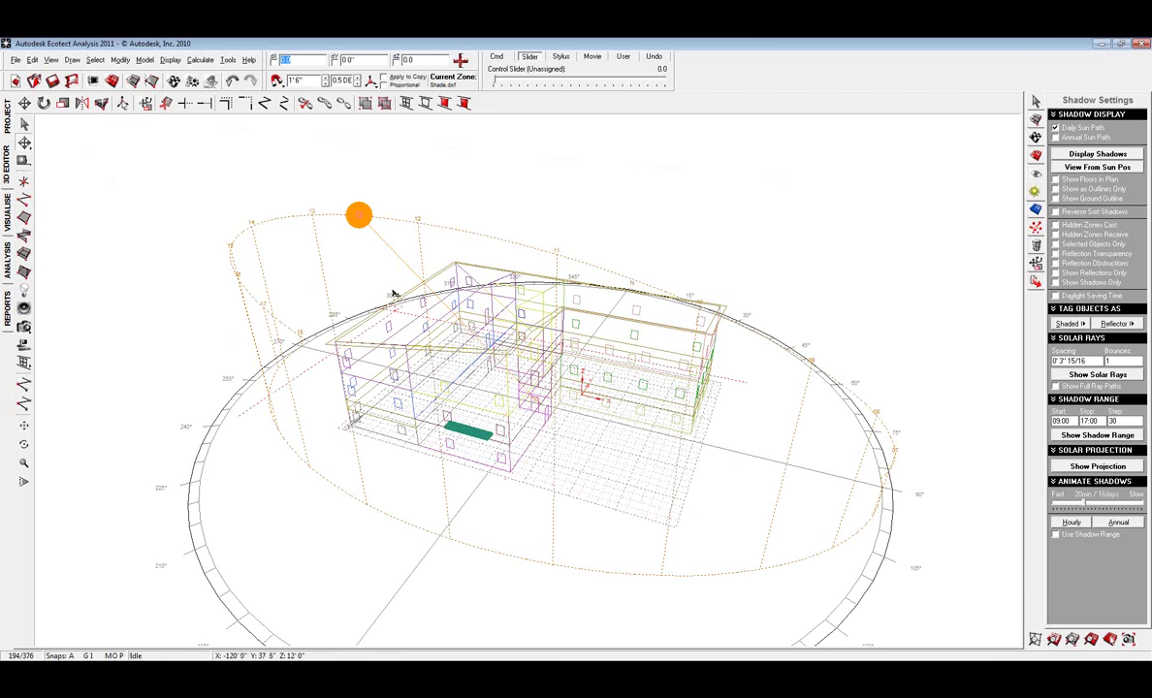
- Mirror the shade using a reference point at the front corner of the building
left_click(82, 102)
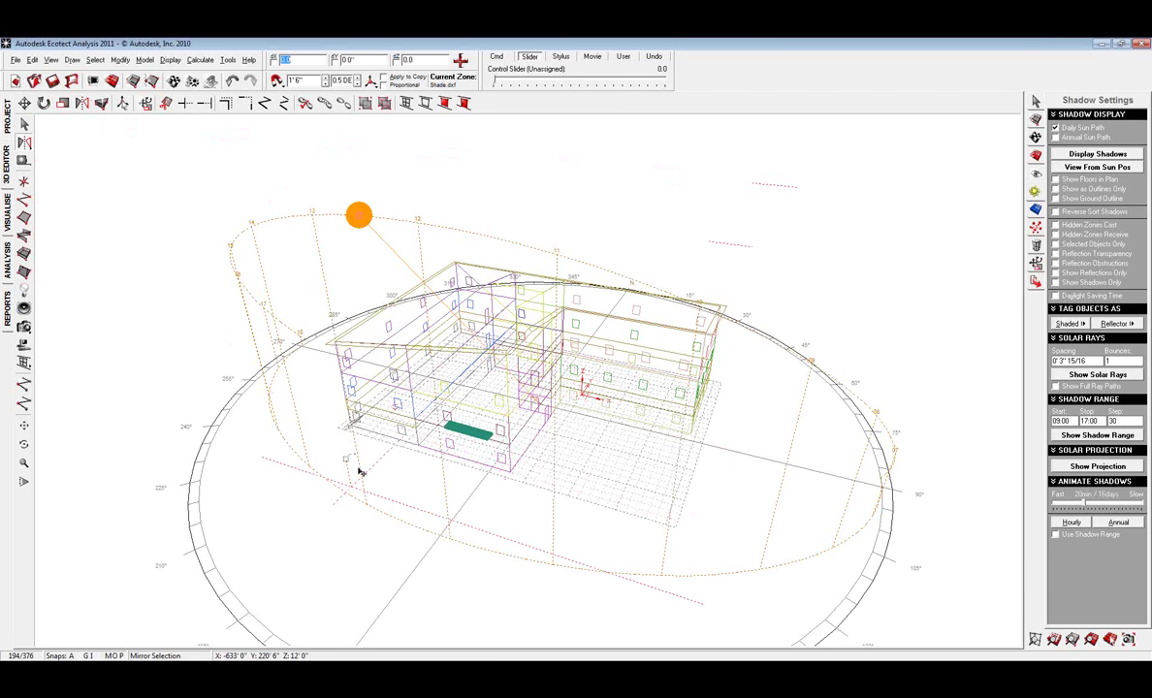
left_click(504, 472)
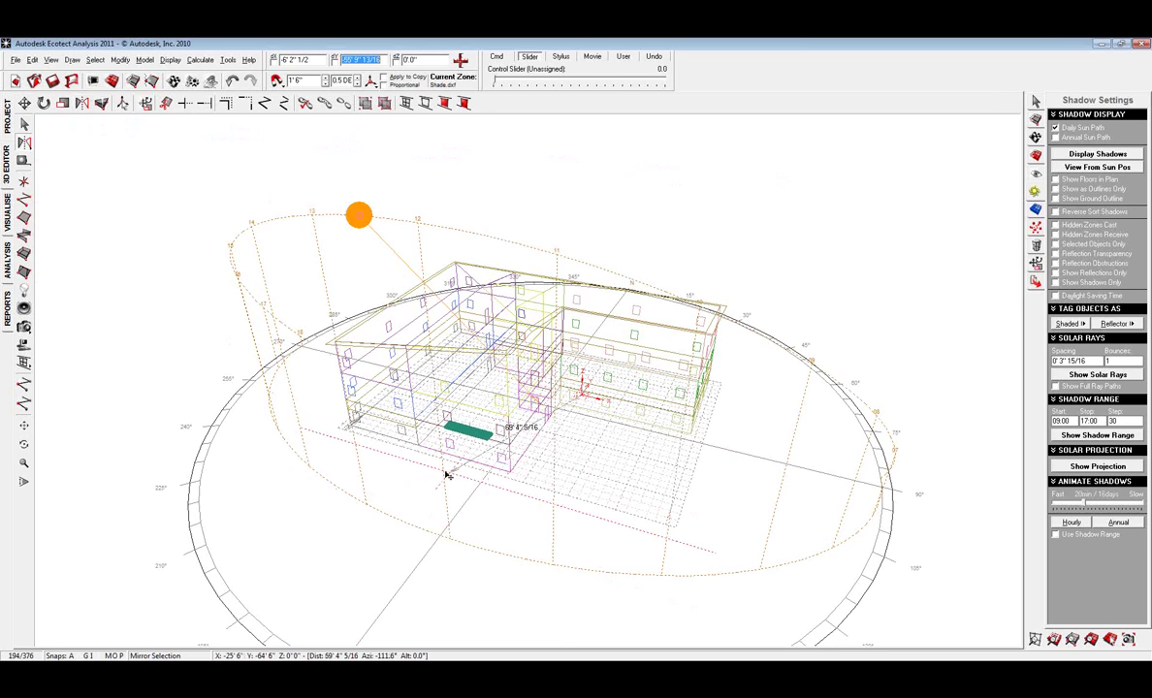
left_click(694, 425)
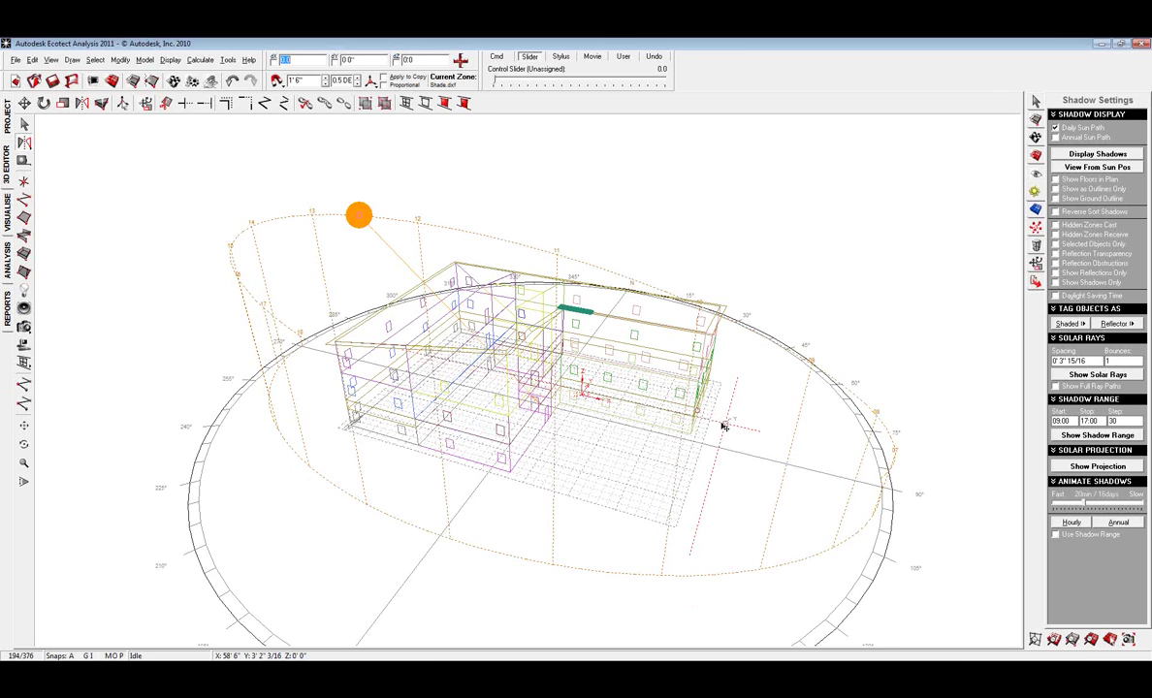
- Move the mirrored shade back onto the front facade near the building corner and display the model in the Visualise view
left_click(24, 103)
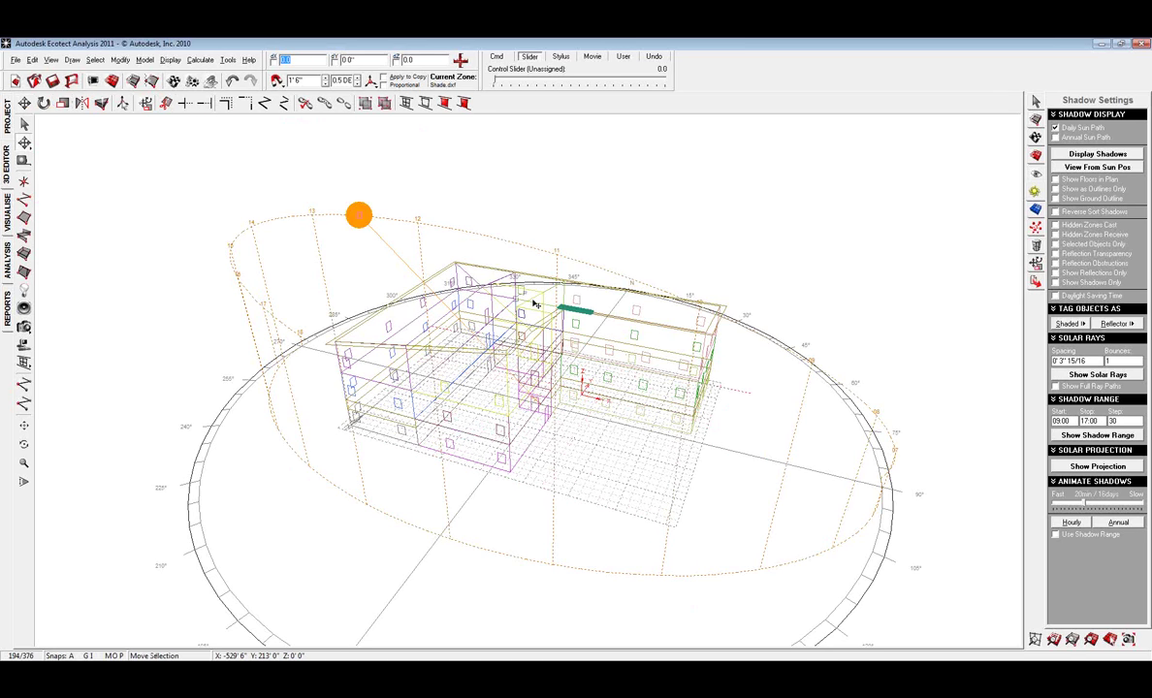
left_click(593, 318)
left_click(492, 457)
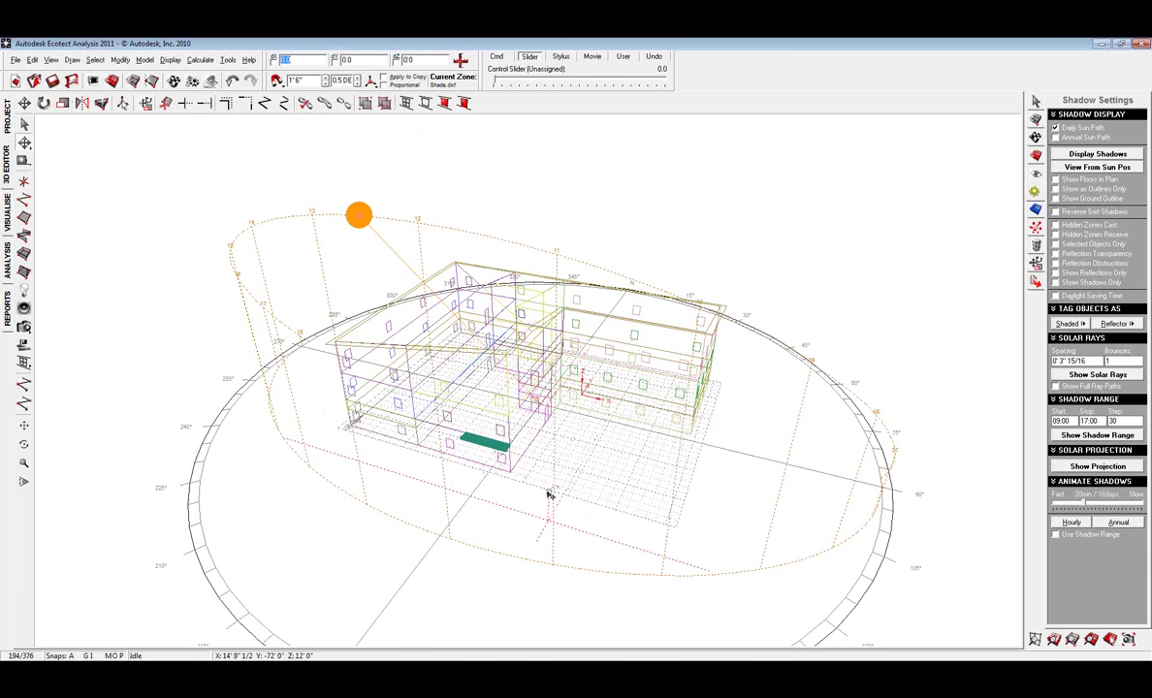
right_click_drag(583, 491, 538, 486)
left_click(8, 221)
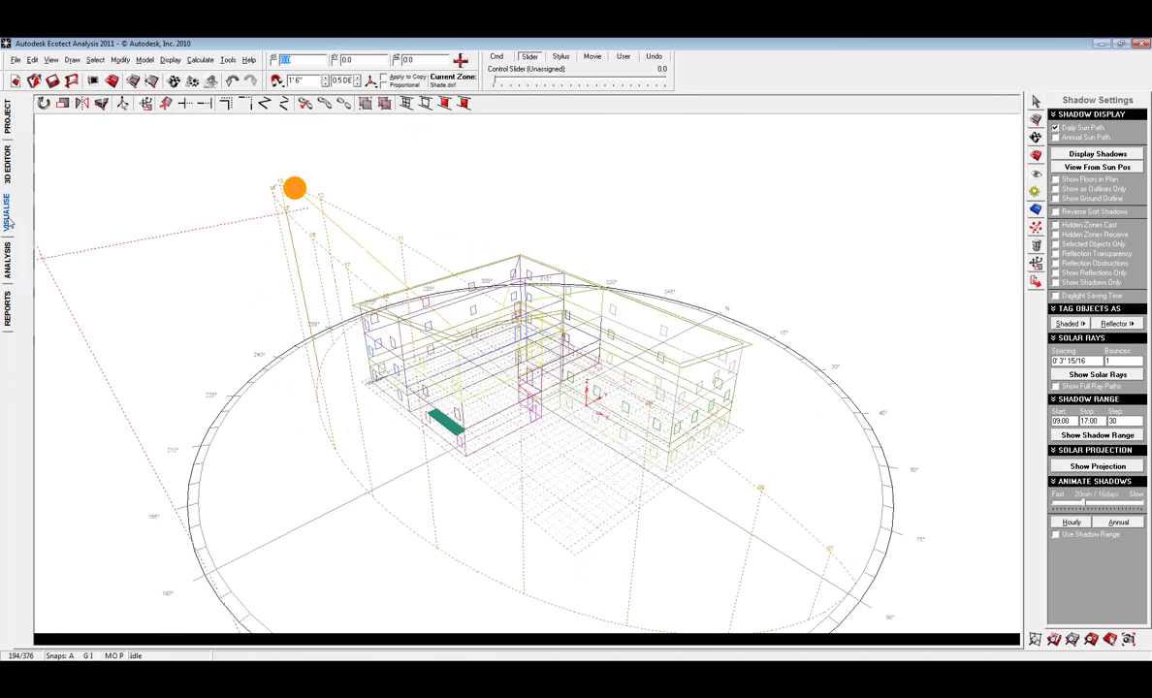
- Display the model's shadows around the sun shade and the front corner of the building
scroll(449, 423, "up", 3)
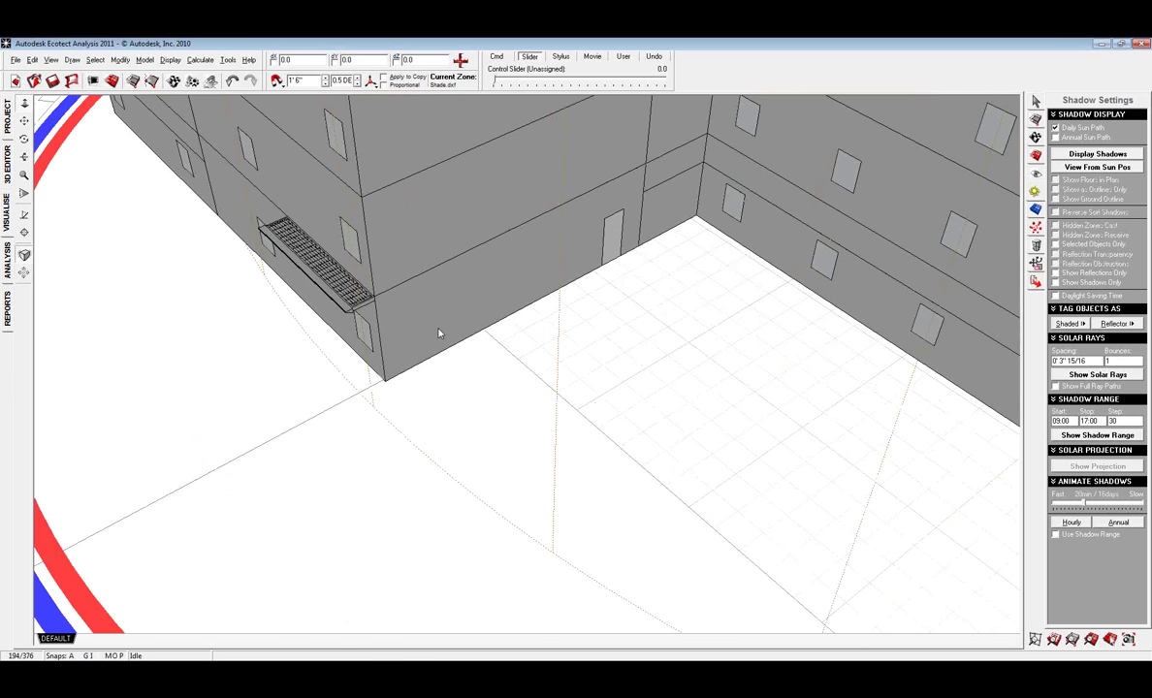
scroll(439, 332, "up", 2)
left_click(1067, 154)
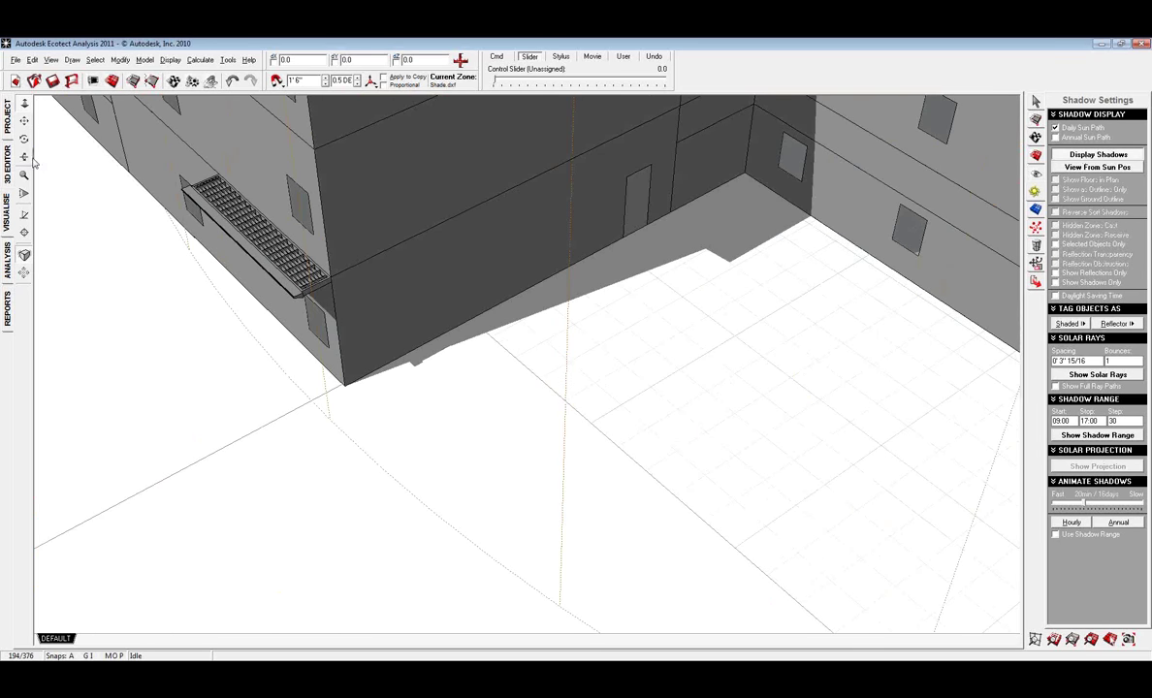
scroll(626, 384, "down", 5)
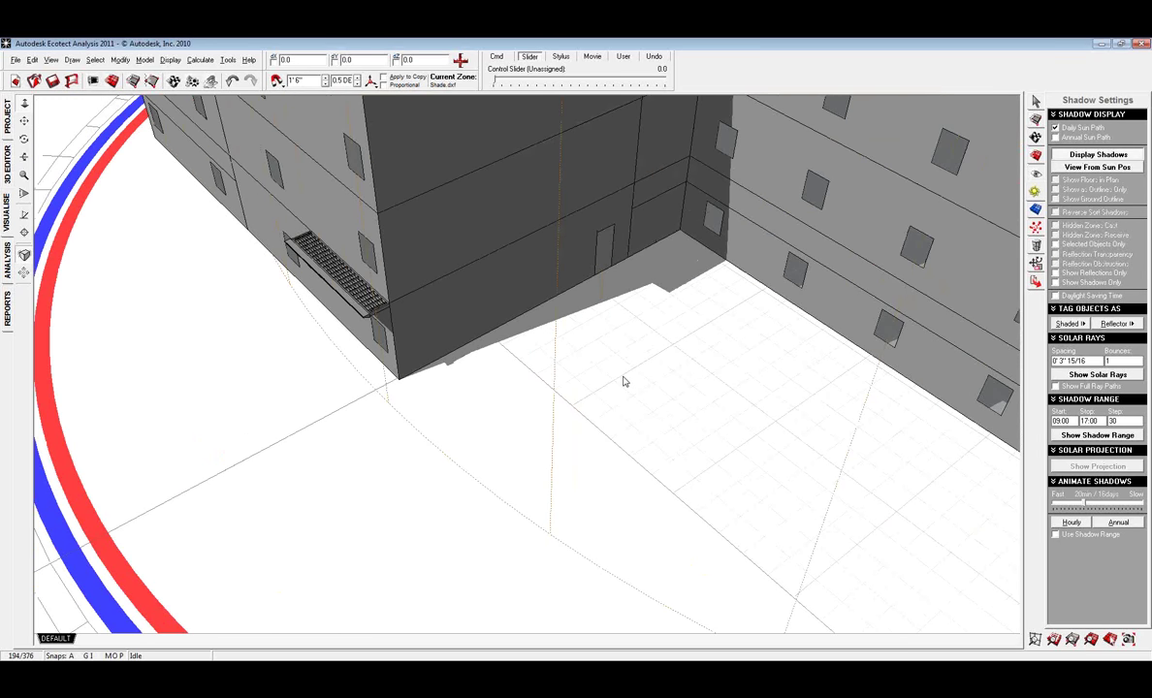
scroll(522, 229, "up", 2)
scroll(522, 229, "down", 2)
- Move the sun to a lower mid-morning position, 5 November at 10:30, so it strikes the facade with the sun shade
mouse_move(443, 163)
left_mouse_down()
mouse_move(609, 291)
mouse_move(683, 324)
mouse_move(520, 252)
mouse_move(424, 180)
mouse_move(367, 178)
mouse_move(407, 206)
mouse_move(369, 183)
mouse_move(620, 283)
mouse_move(598, 278)
left_mouse_up()
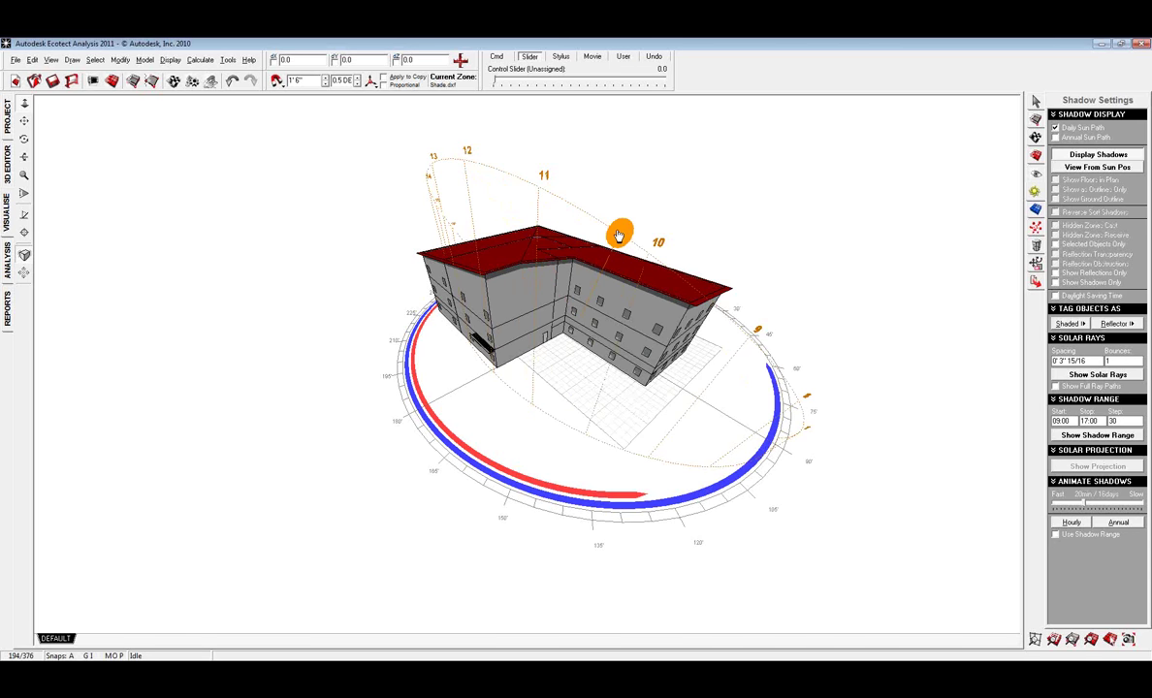
mouse_move(619, 234)
left_mouse_down()
mouse_move(570, 282)
mouse_move(554, 359)
mouse_move(505, 337)
left_mouse_up()
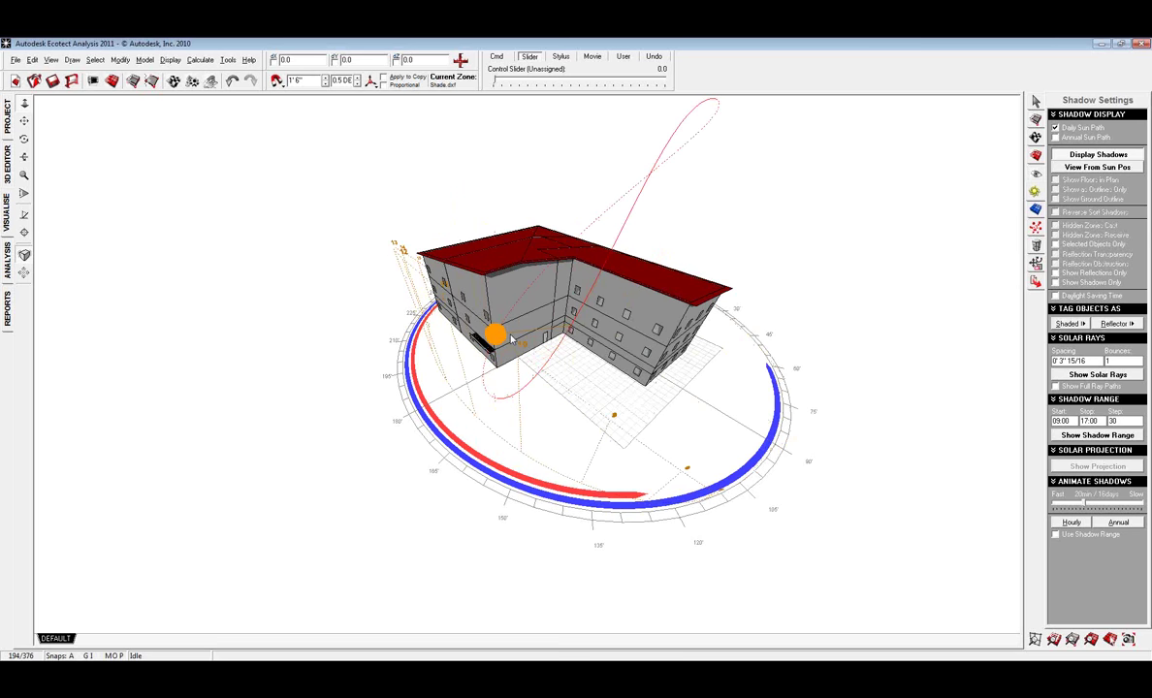
scroll(452, 347, "up", 2)
scroll(450, 347, "up", 2)
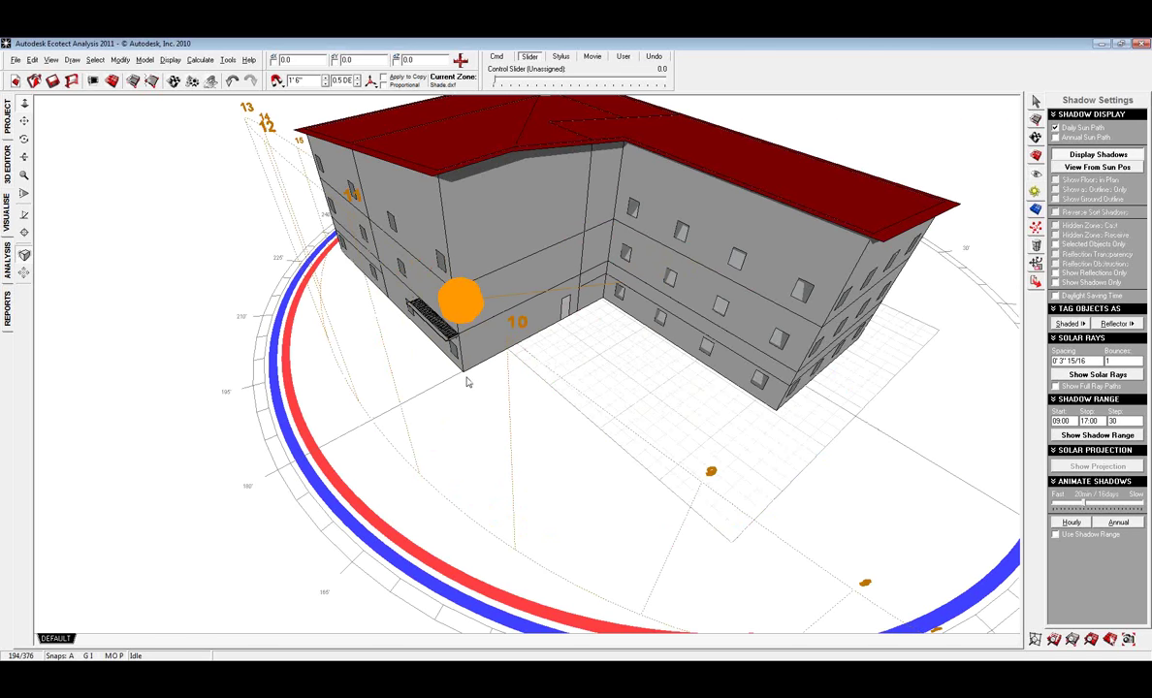
scroll(465, 382, "up", 3)
left_click_drag(437, 296, 309, 213)
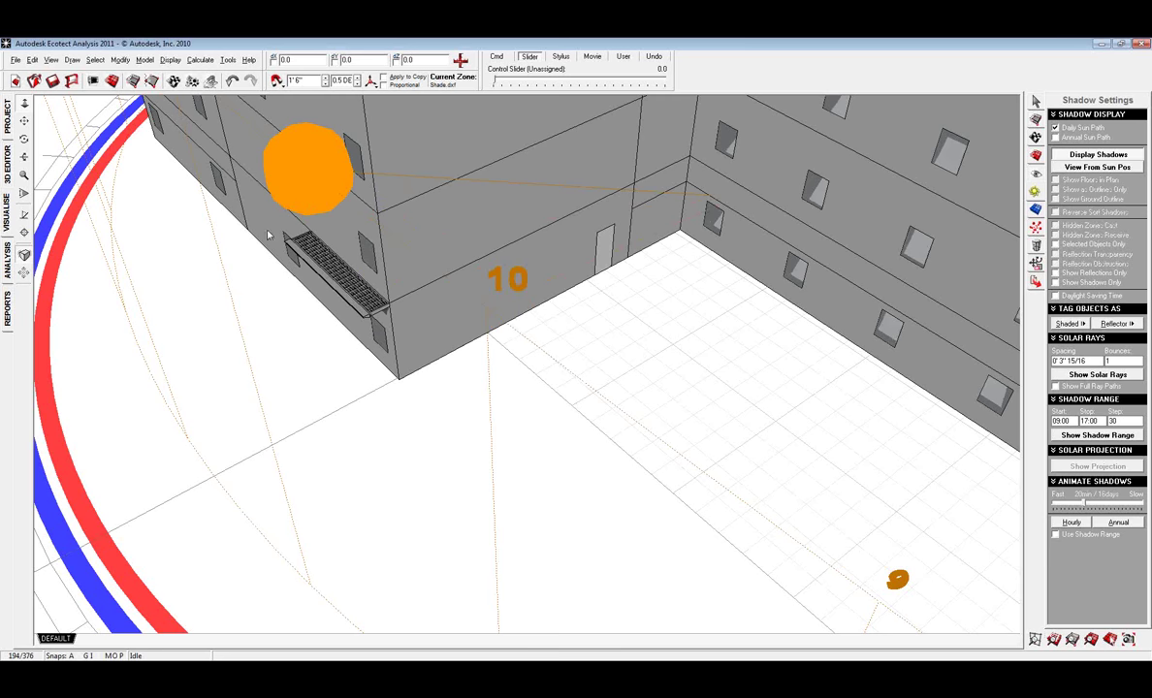
- Cut away a section of the model and shift the section plane towards the front corner so it slices through the sun shade
middle_click_drag(427, 359, 550, 426)
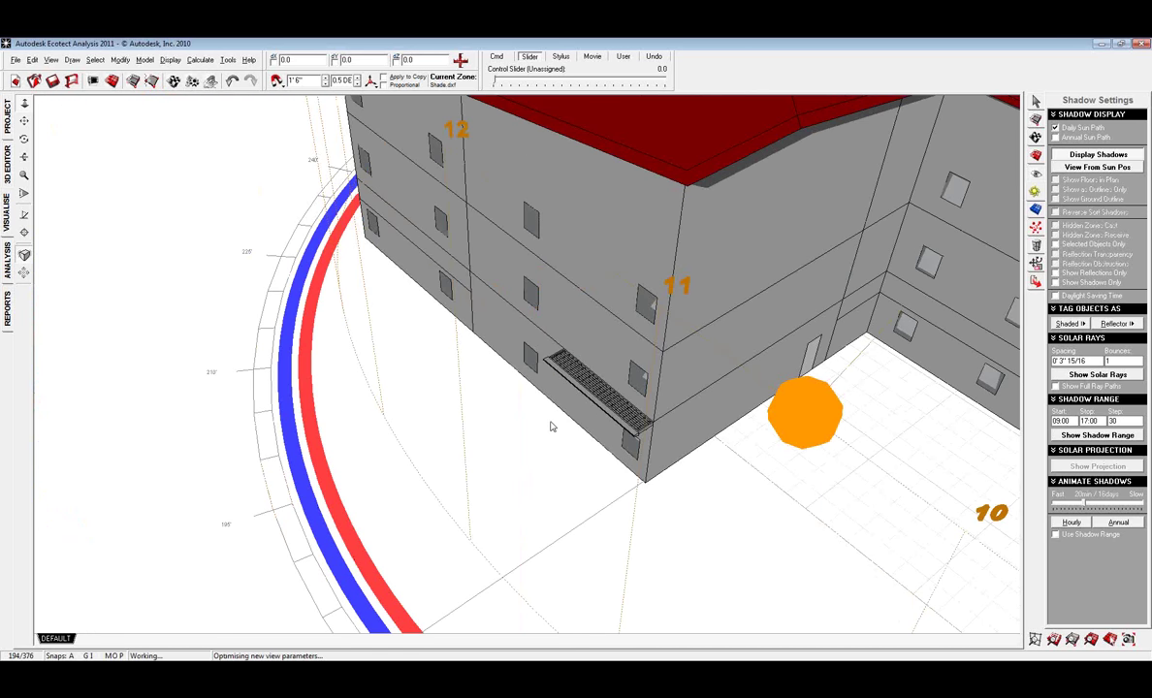
scroll(549, 427, "up", 10)
middle_click_drag(815, 331, 771, 306)
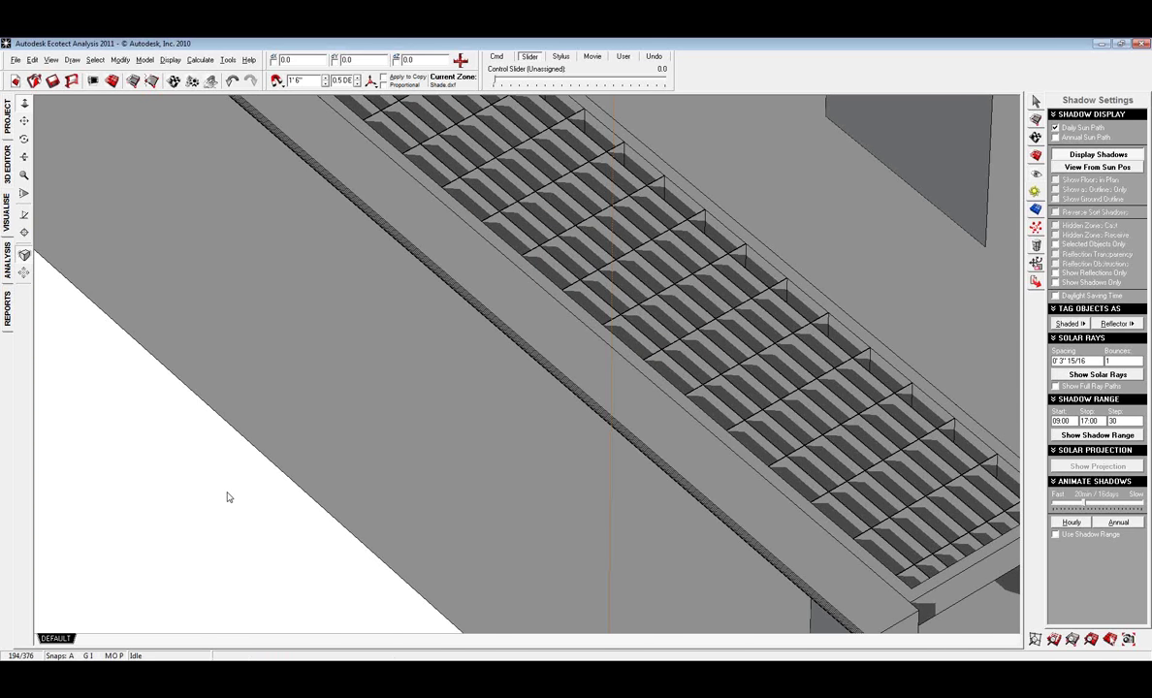
scroll(228, 498, "down", 5)
scroll(228, 495, "down", 6)
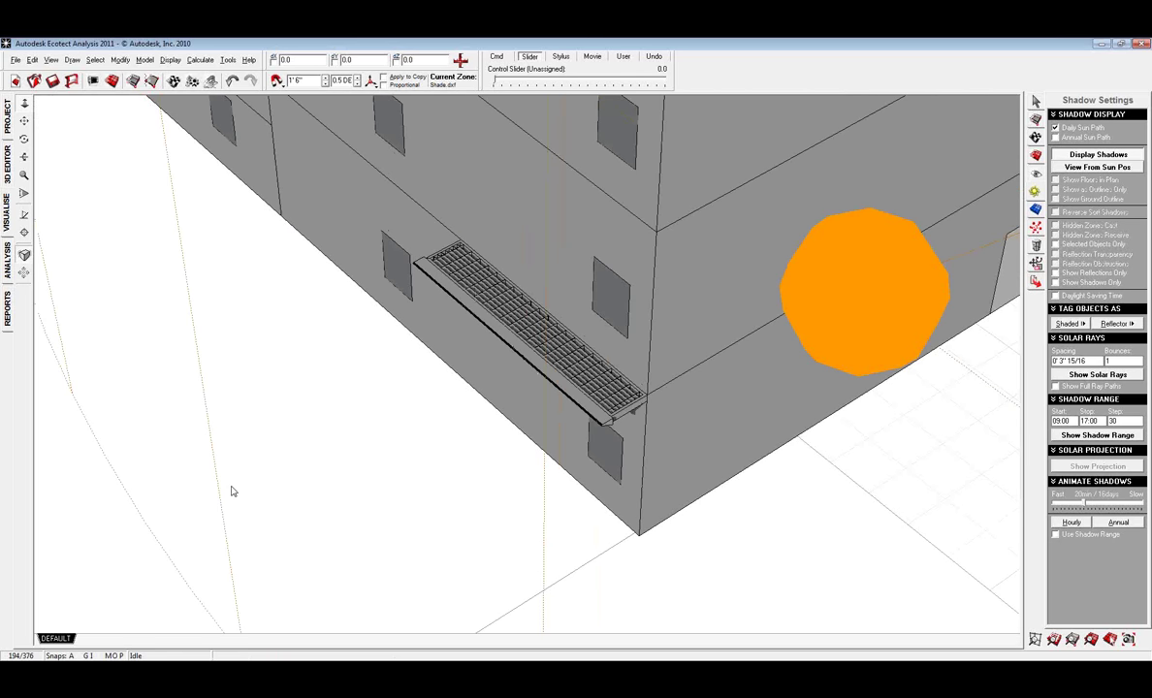
scroll(627, 539, "down", 2)
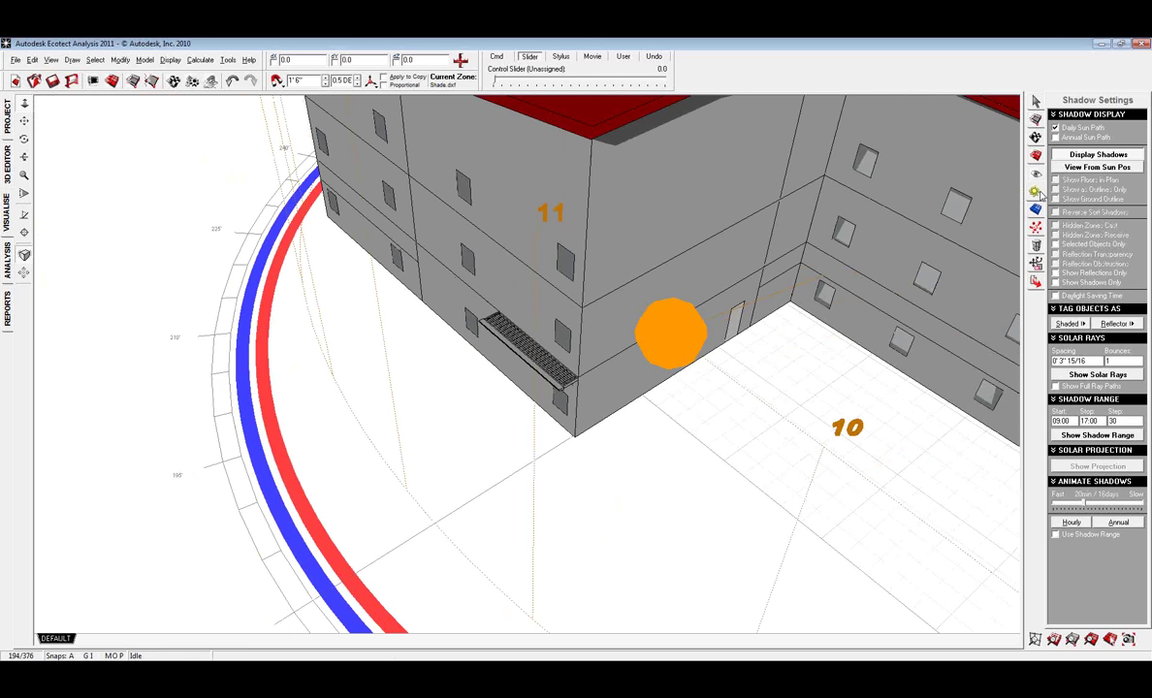
left_click(1036, 175)
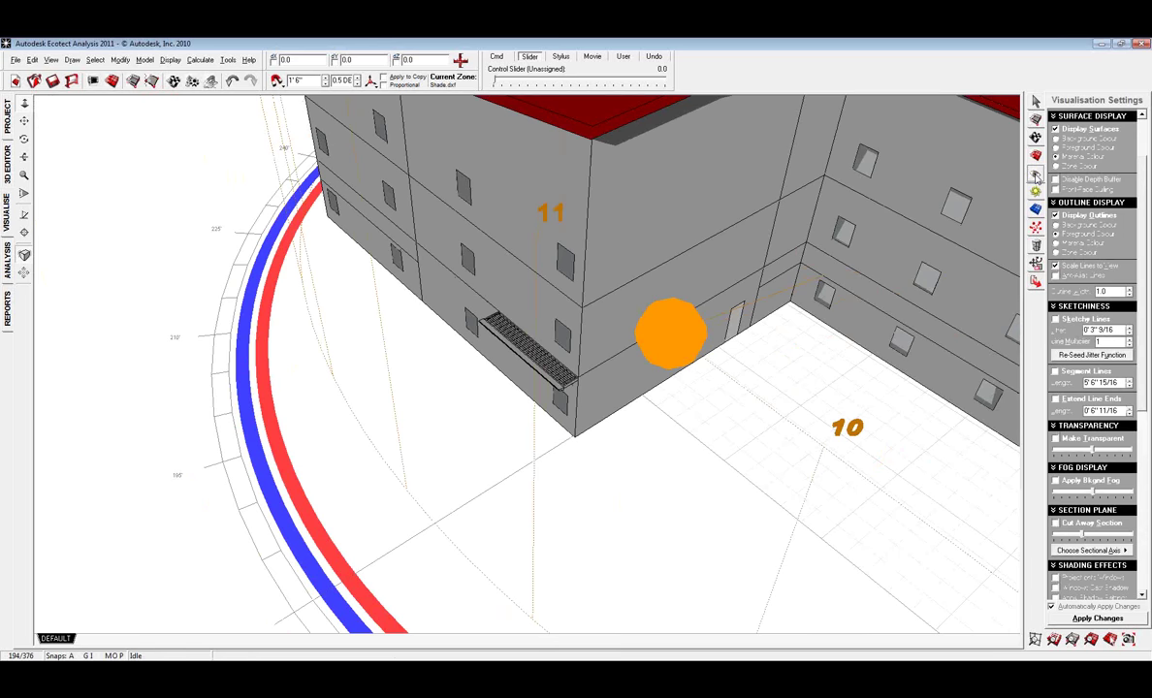
left_click(1055, 524)
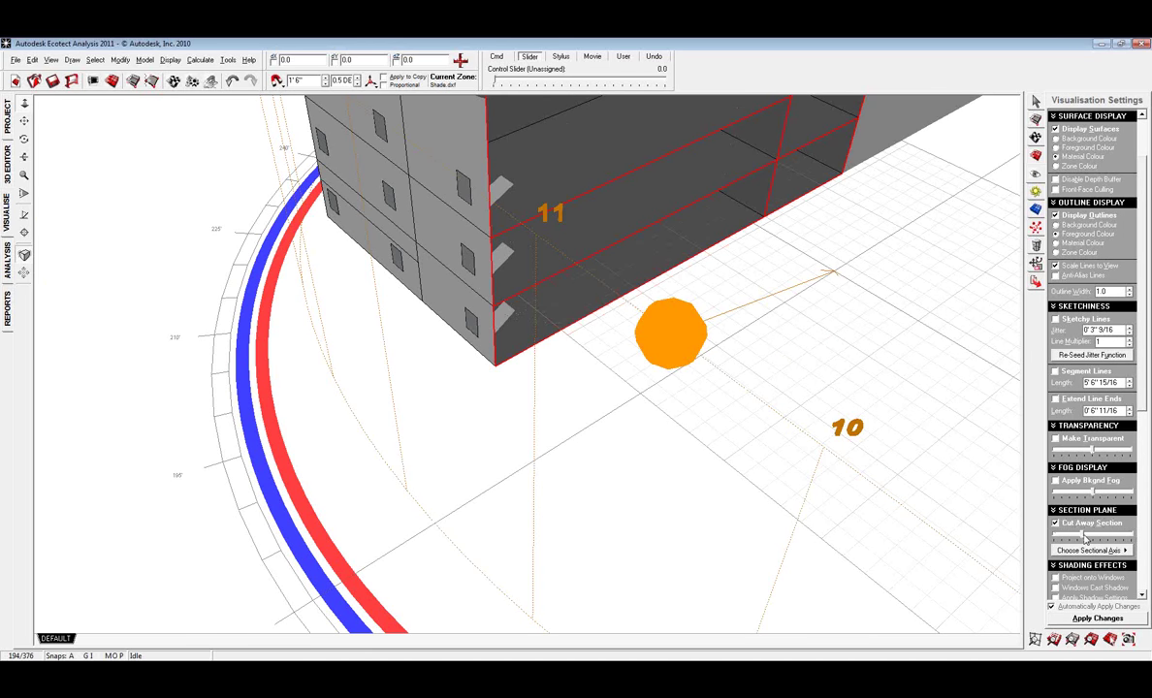
left_click_drag(1083, 535, 1093, 538)
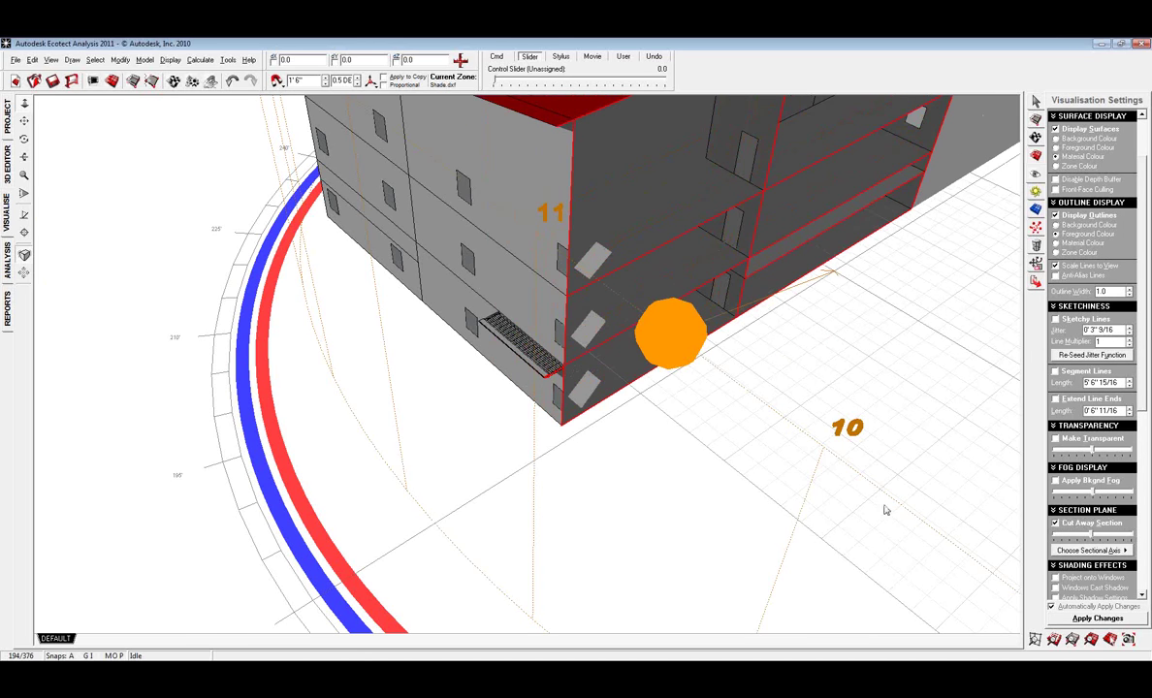
- In the 3D Editor, move the sun shade straight down the facade with offsets of 0, 0 and -4 feet, and deselect it
left_click(8, 172)
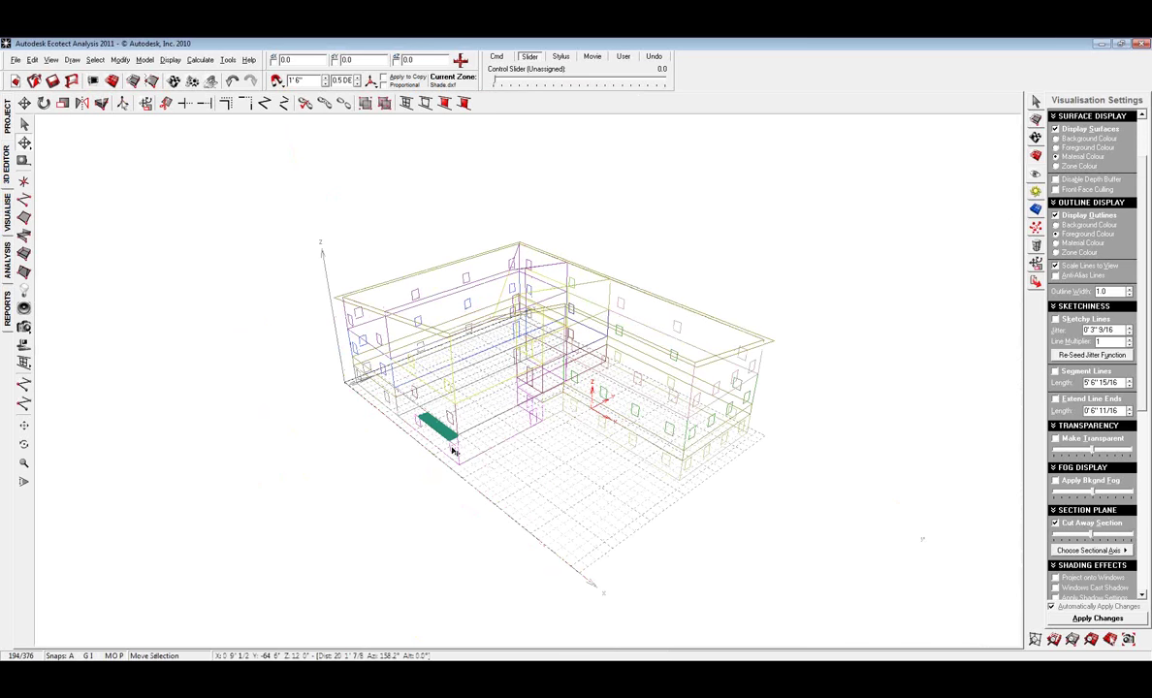
scroll(452, 450, "up", 5)
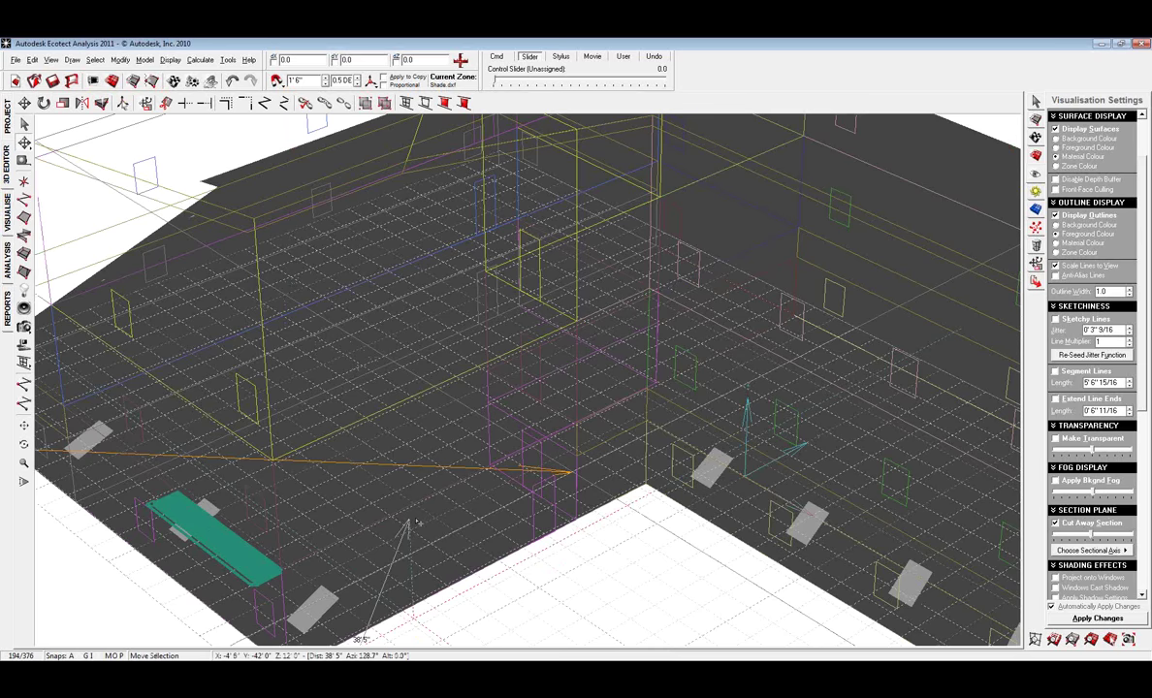
middle_click_drag(417, 522, 498, 414)
left_click(25, 103)
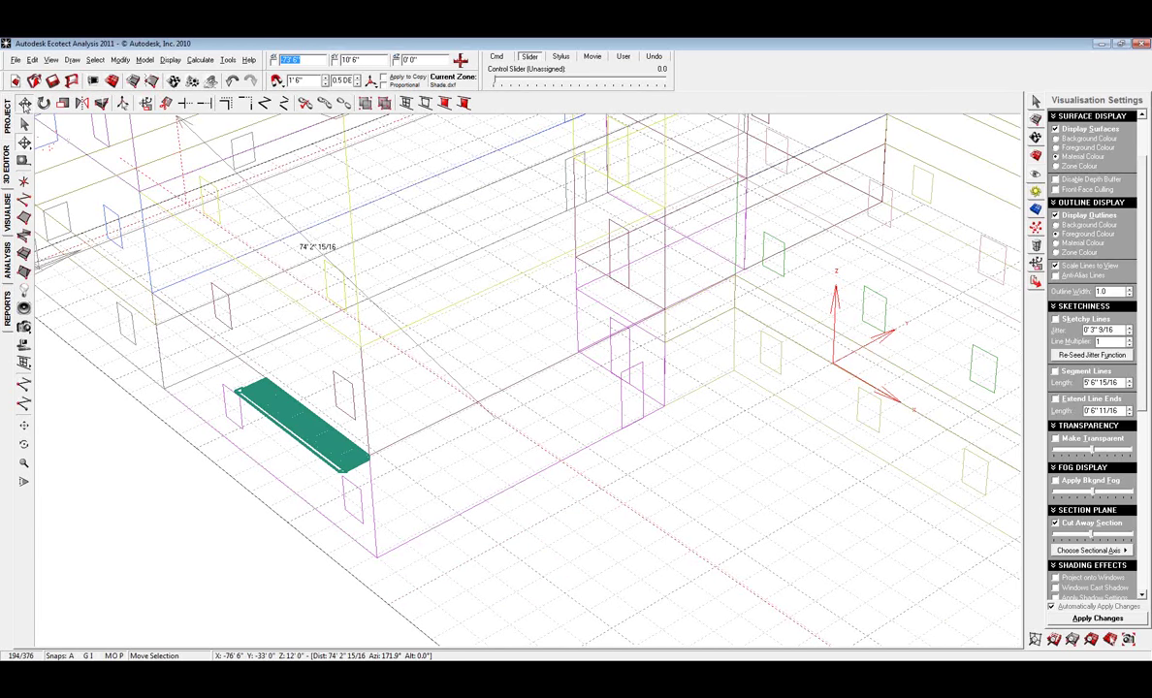
left_click(370, 457)
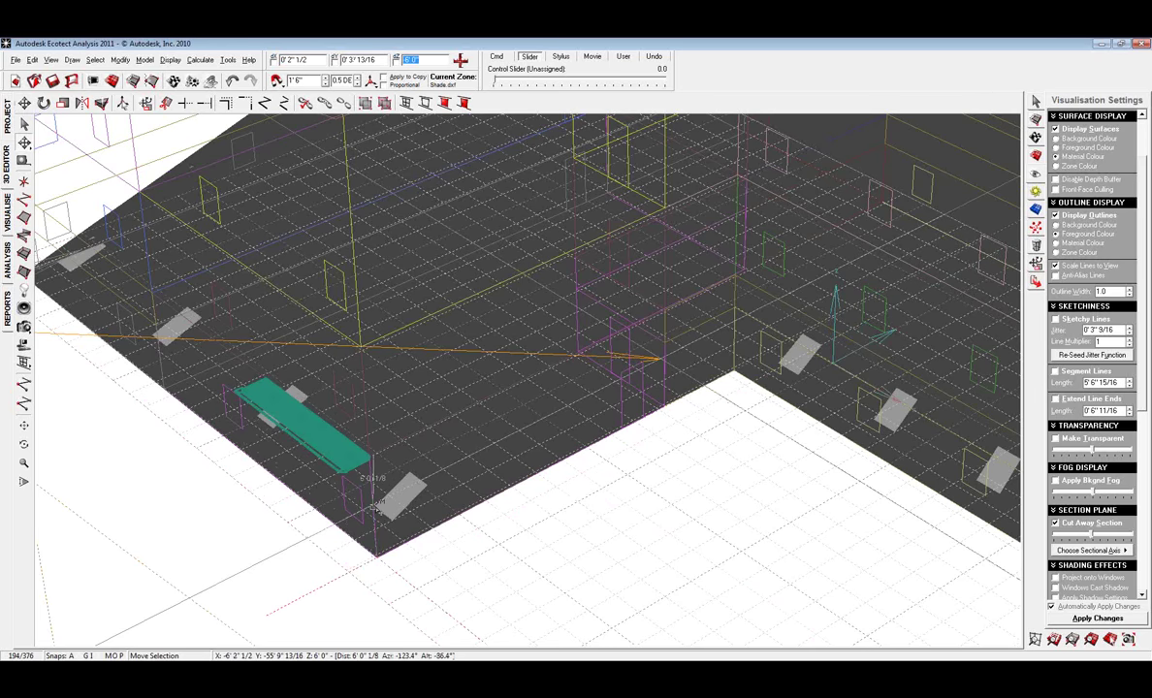
key("shift+Tab")
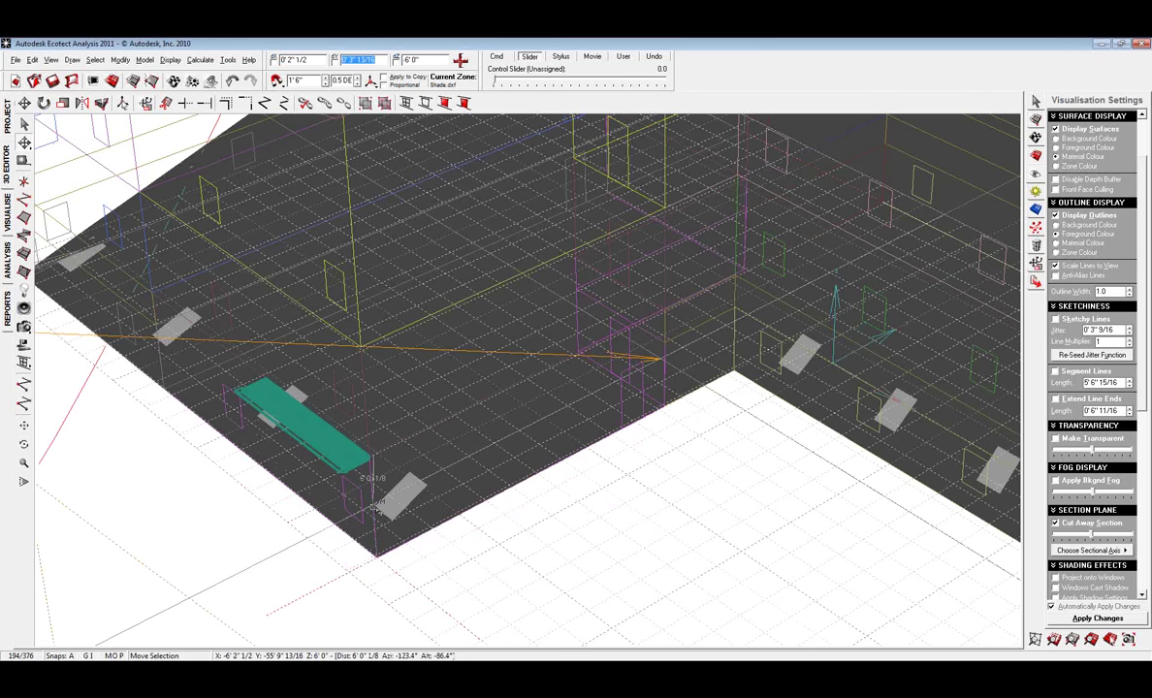
key("shift+Tab")
type("0")
key("Tab")
type("0")
key("Tab")
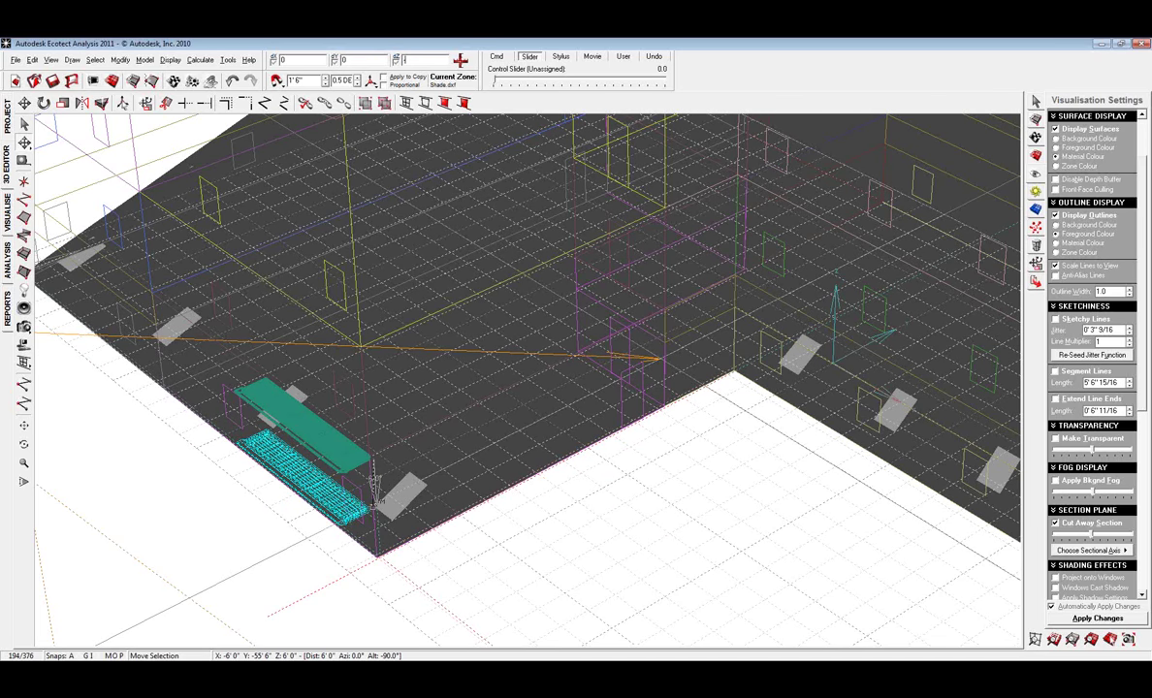
type("-4")
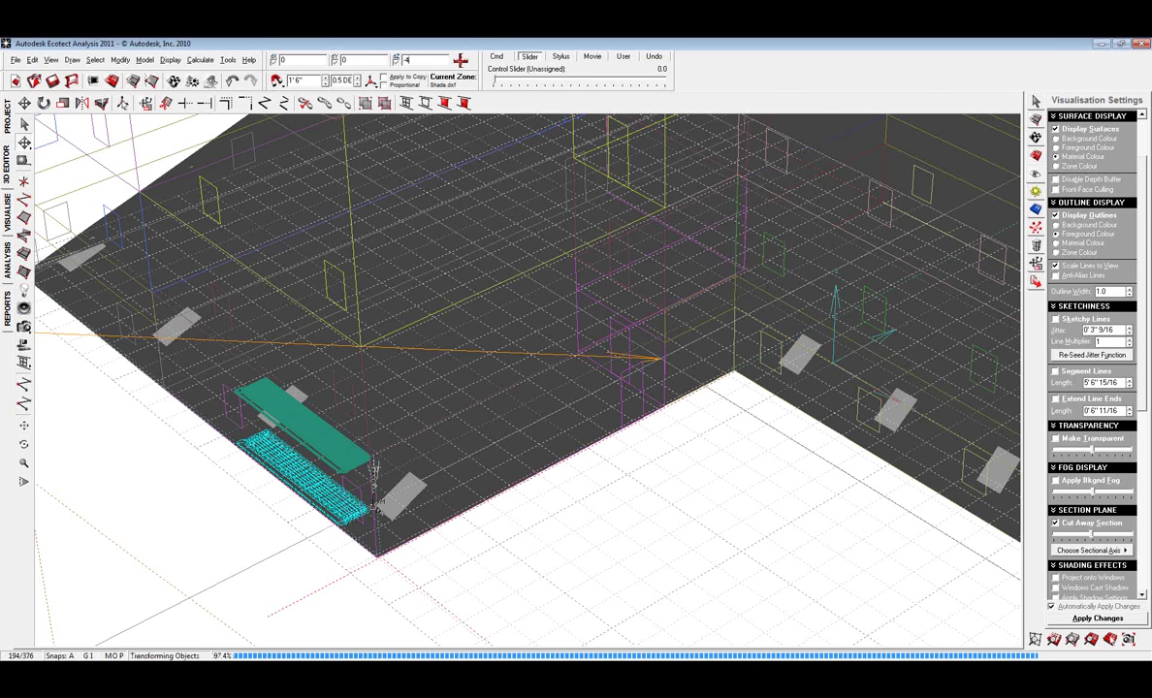
key("Return")
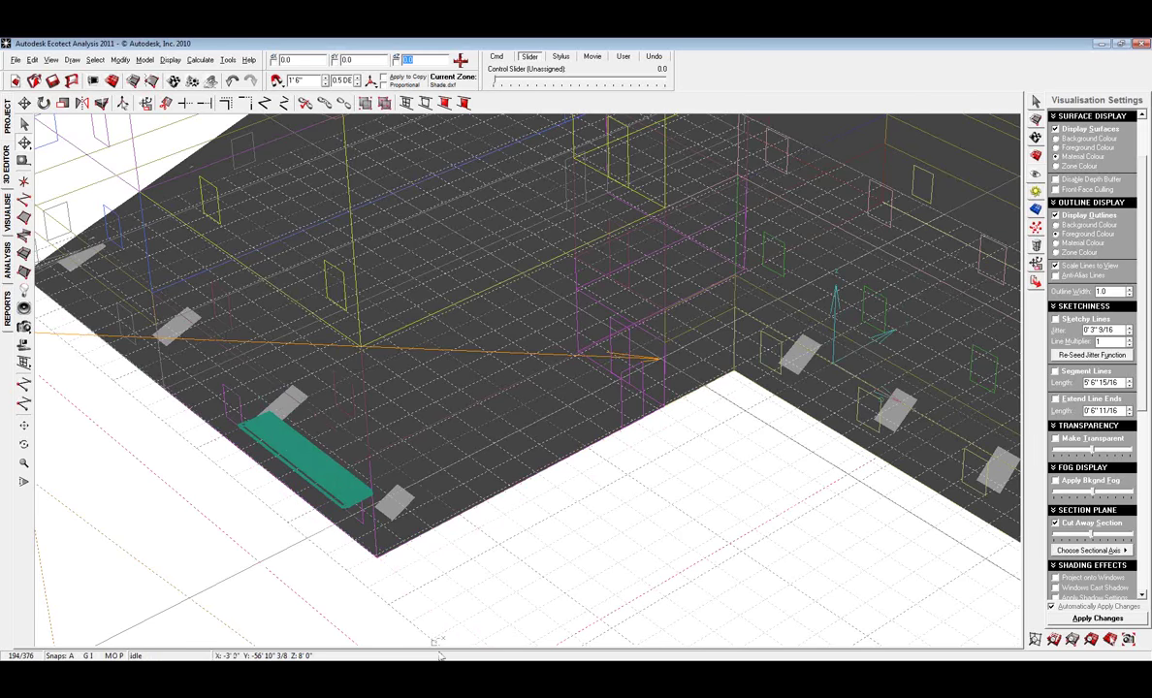
key("Escape")
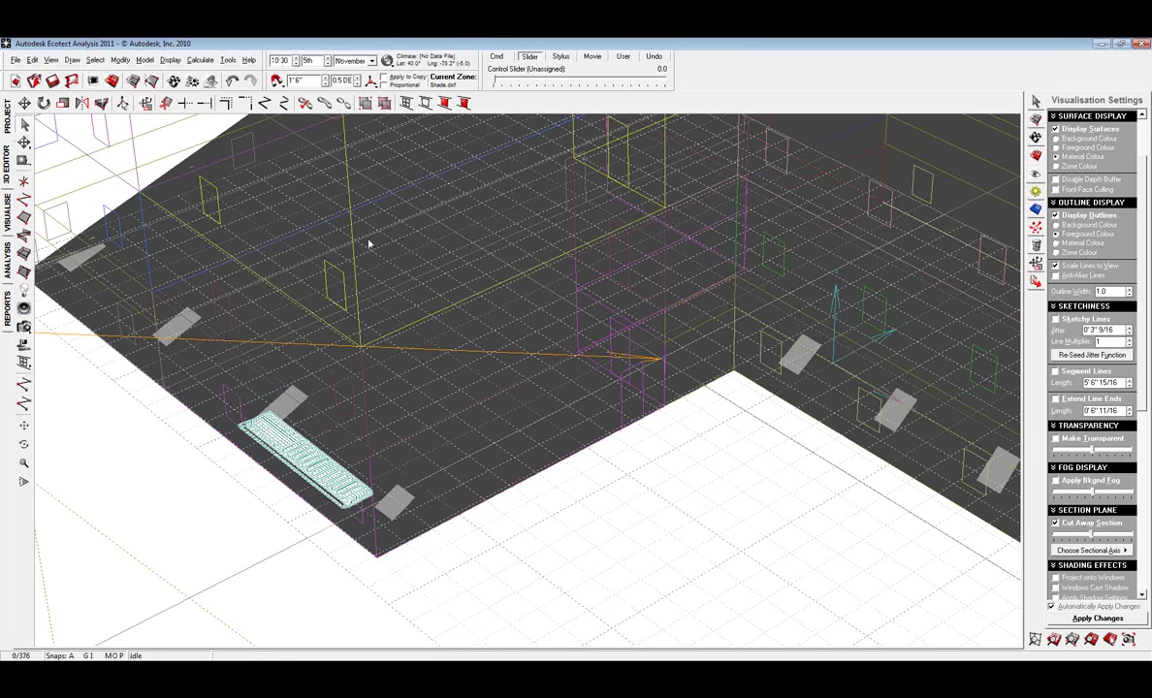
- In the Visualise view, set the time to 09:45 and examine the light patch inside the corner room below the shade
left_click(8, 208)
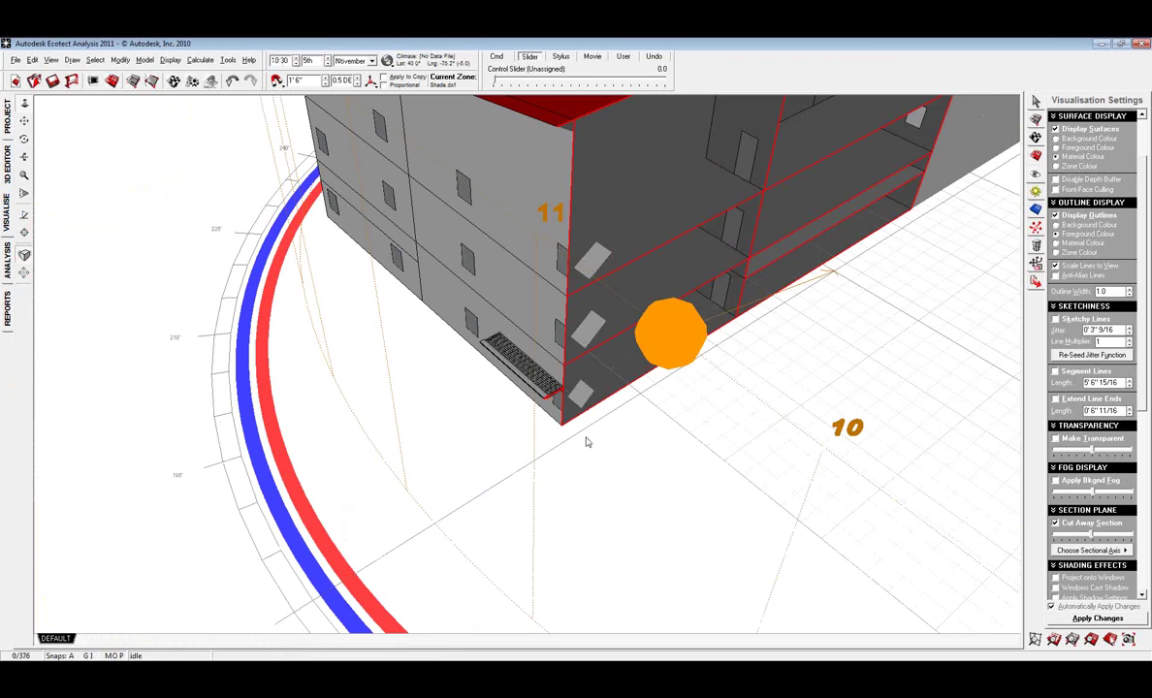
middle_click_drag(586, 443, 544, 362)
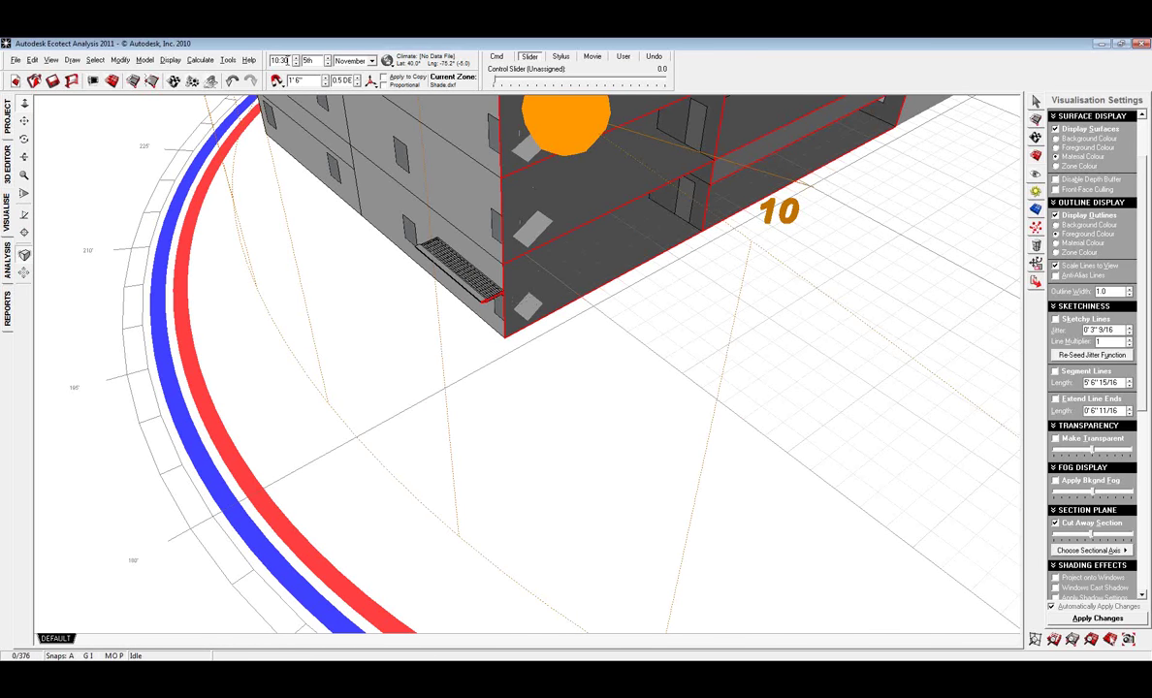
left_click(295, 62)
left_click(295, 64)
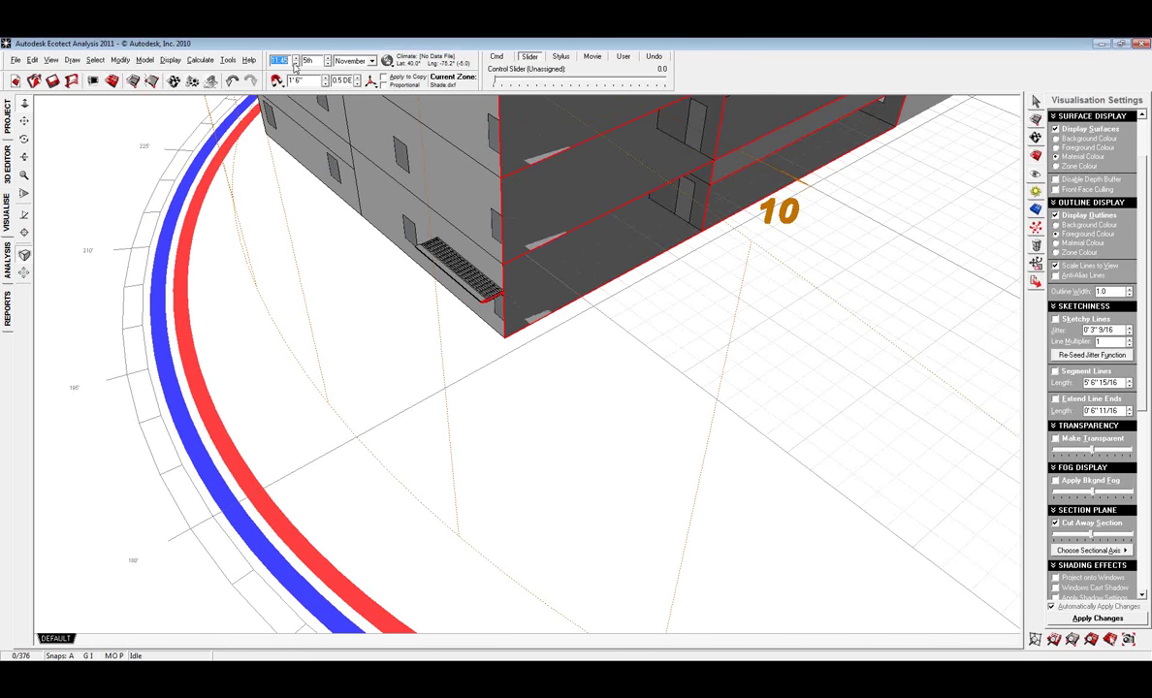
left_click(294, 64)
left_click(295, 64)
left_click(295, 64)
left_click(295, 63)
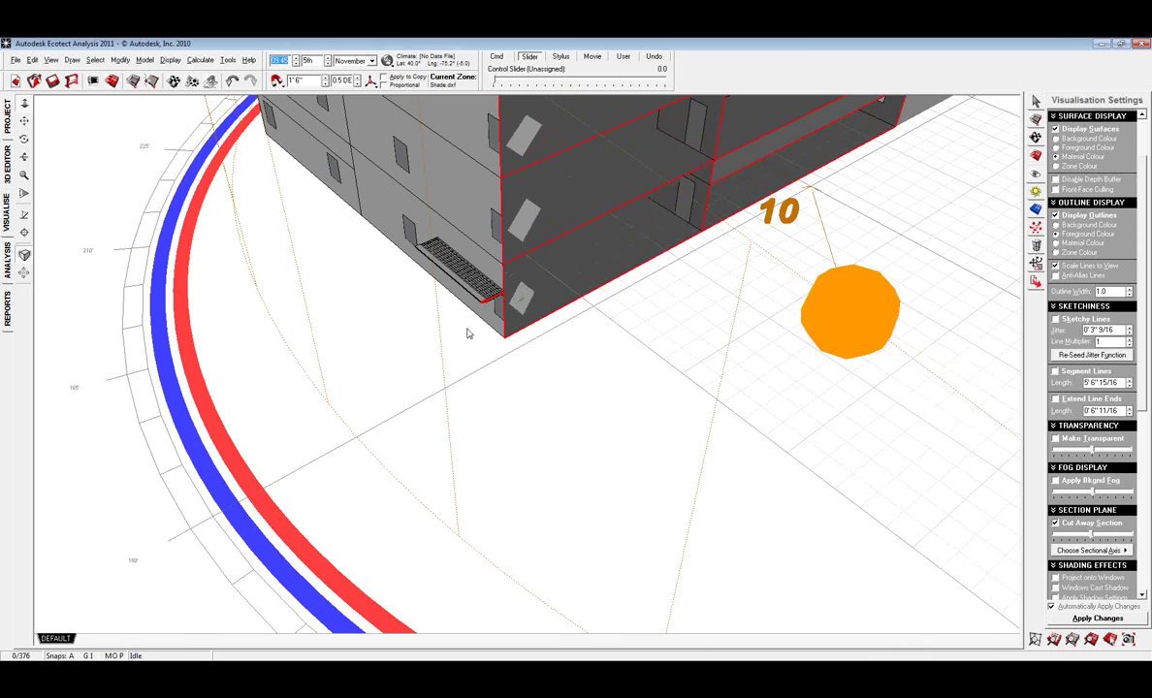
scroll(488, 287, "up", 6)
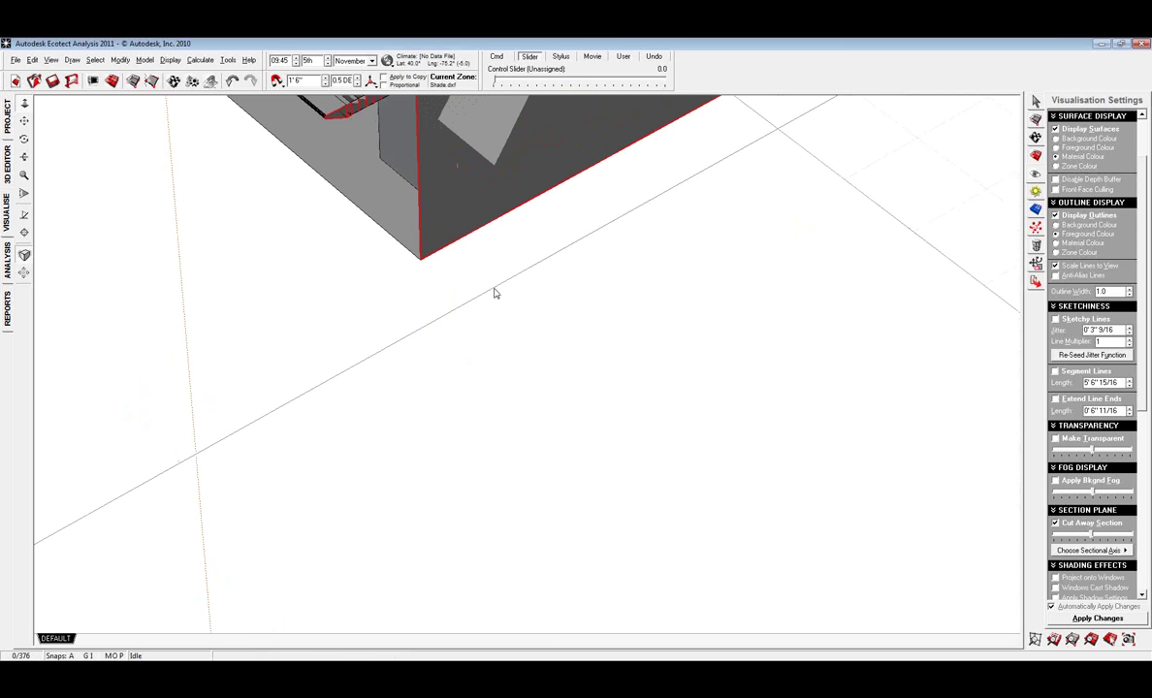
middle_click_drag(494, 293, 359, 284)
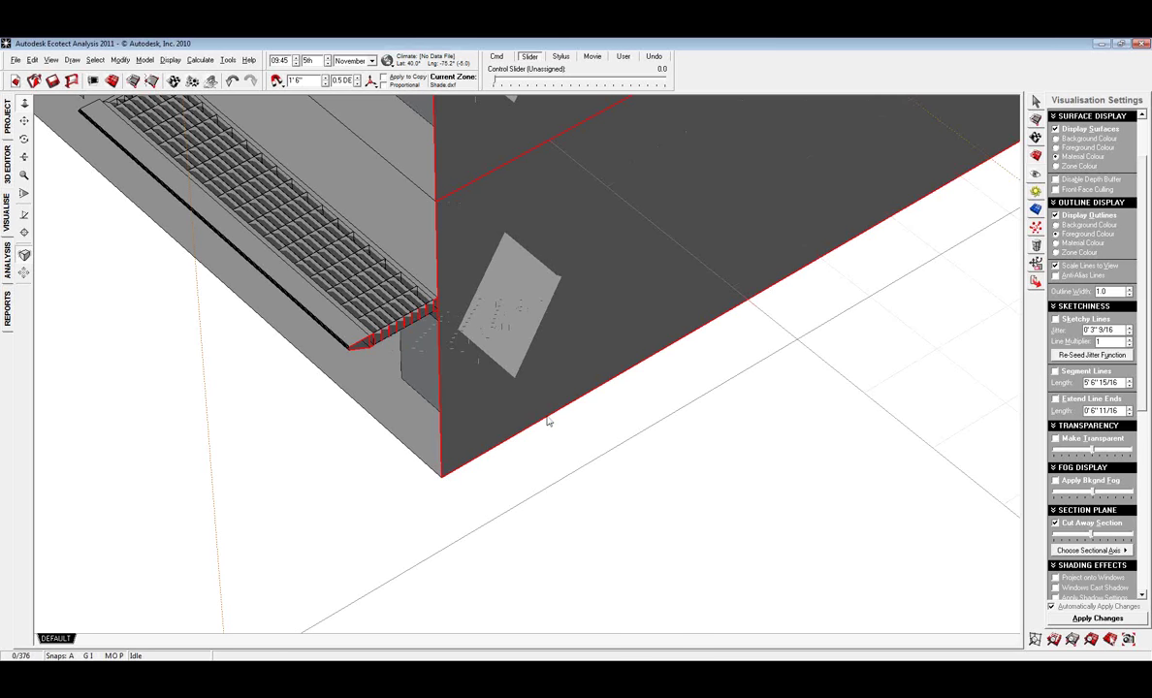
- Assign the selected ground-floor surface at the front corner as a Solar Reflector and show the Shadow Settings in the Visualise view
left_click(7, 167)
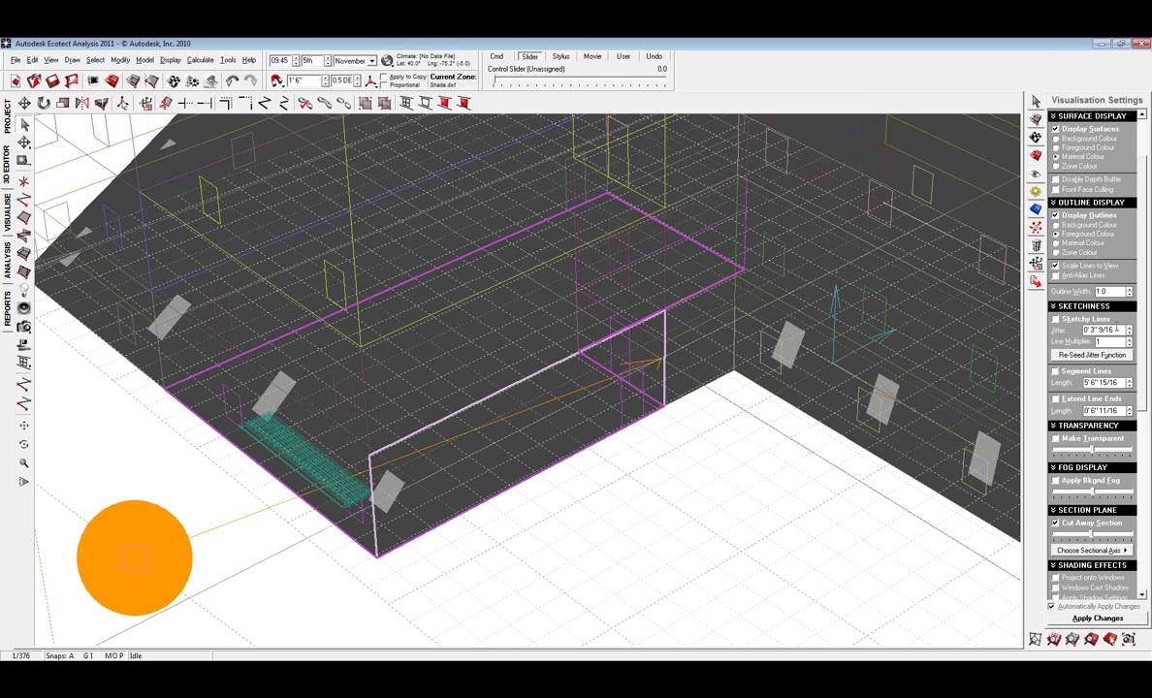
right_click(575, 464)
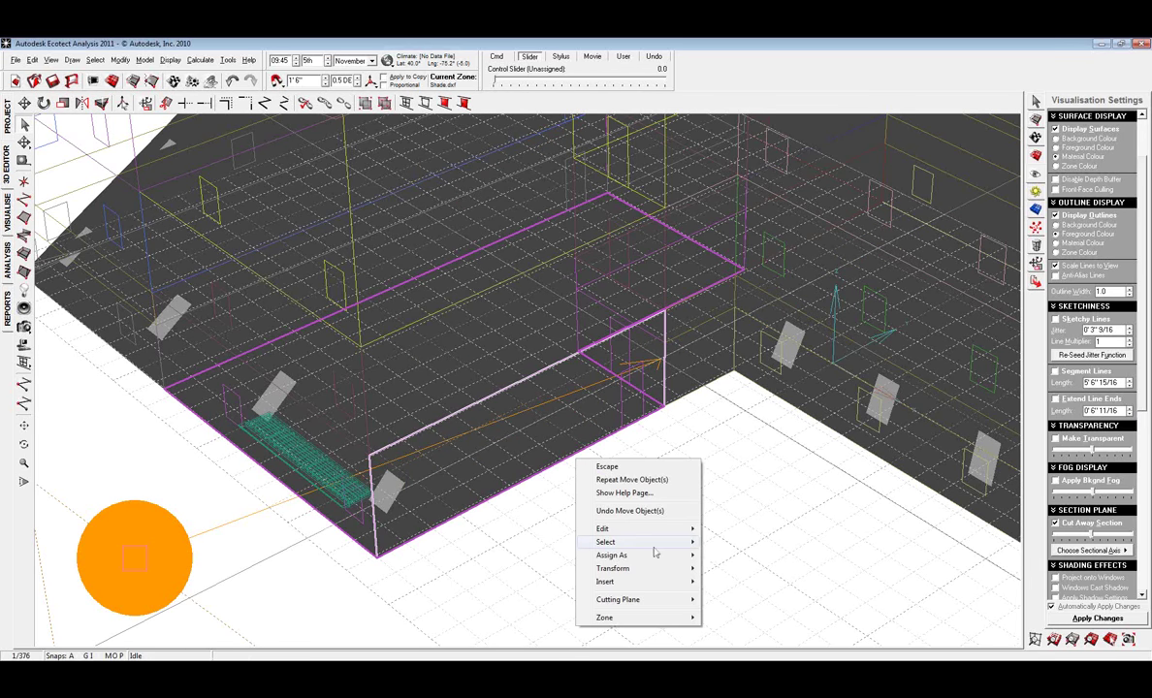
mouse_move(657, 561)
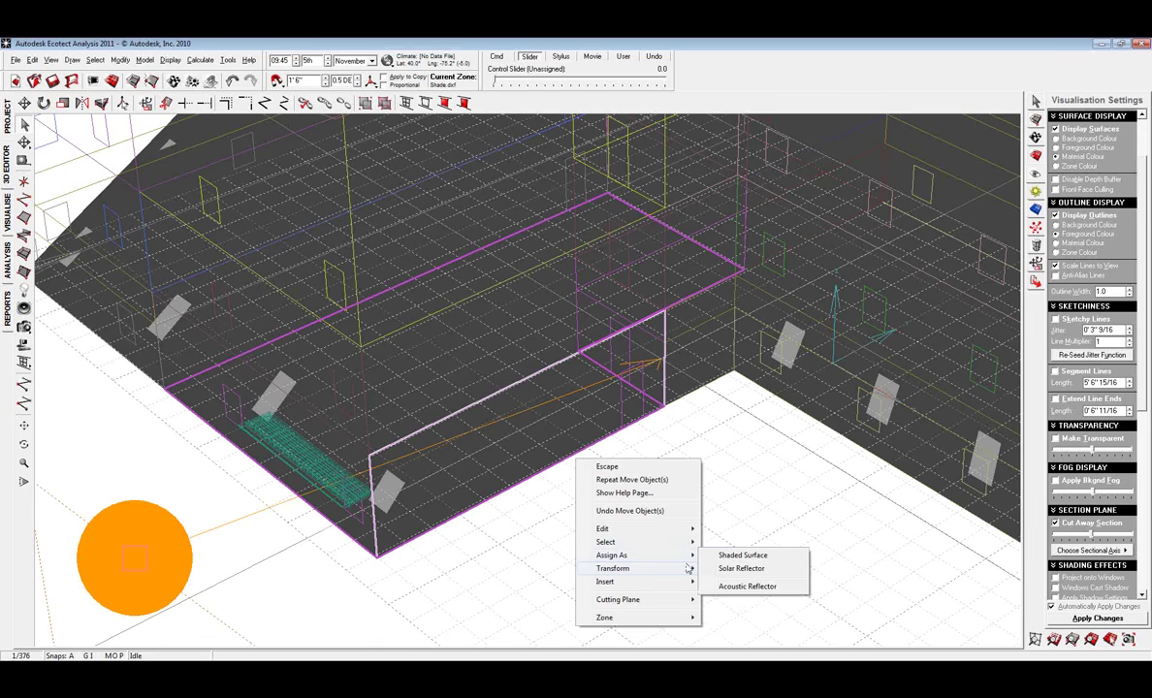
left_click(741, 569)
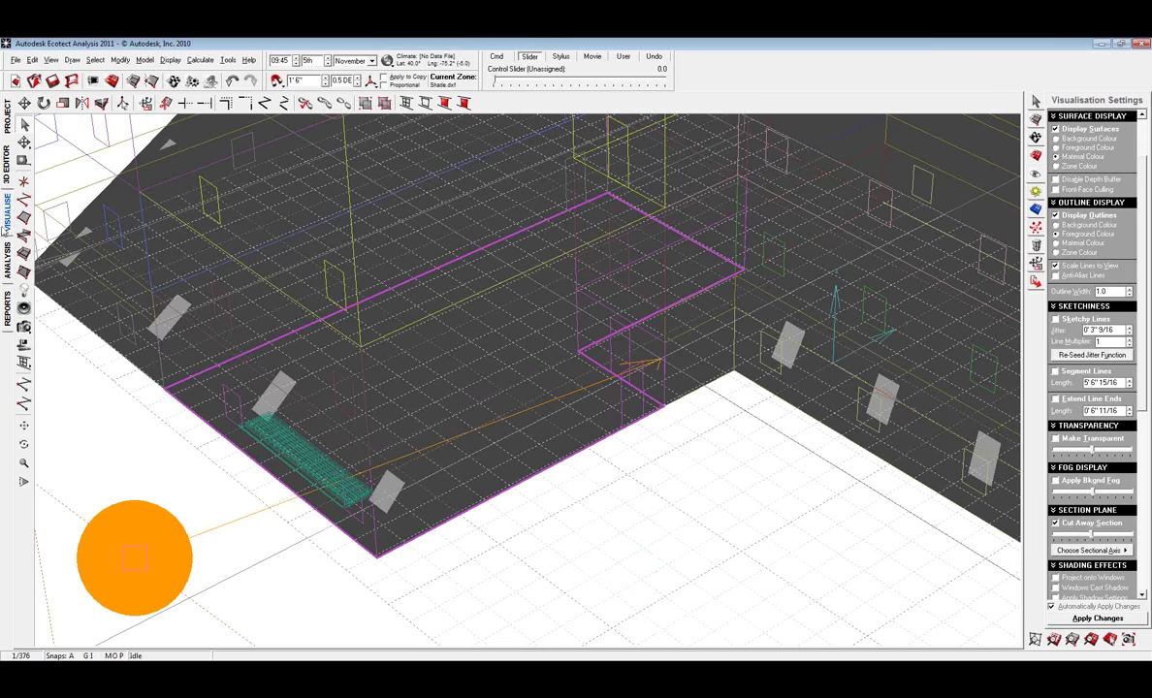
left_click(6, 208)
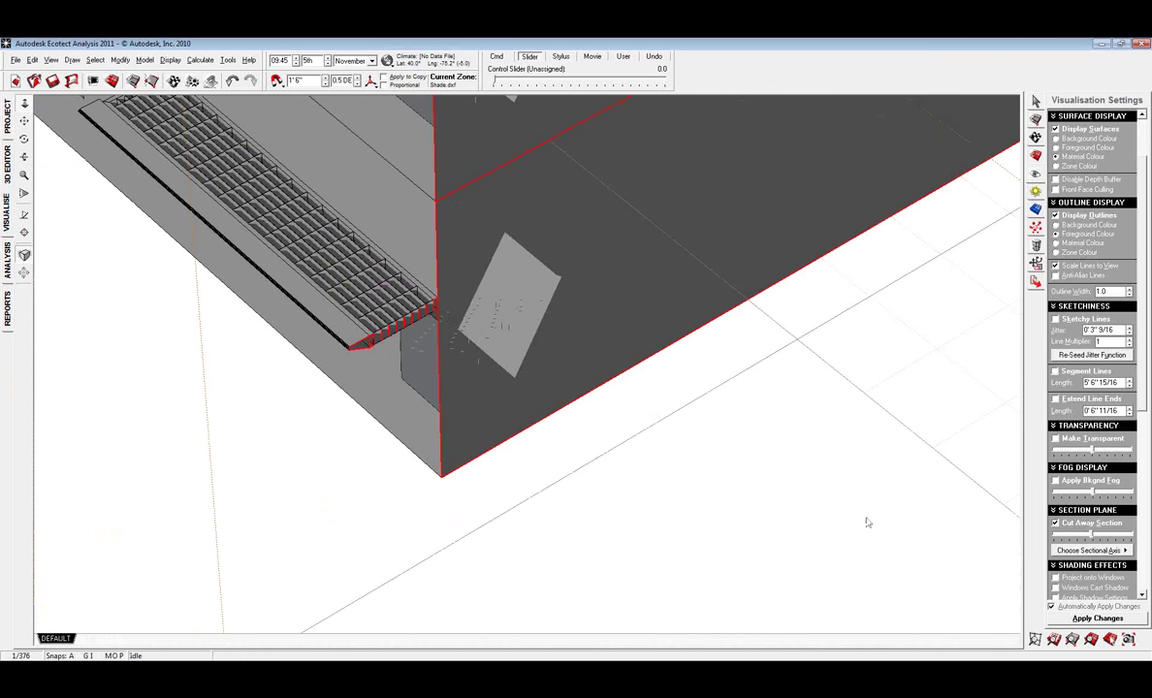
left_click(1036, 191)
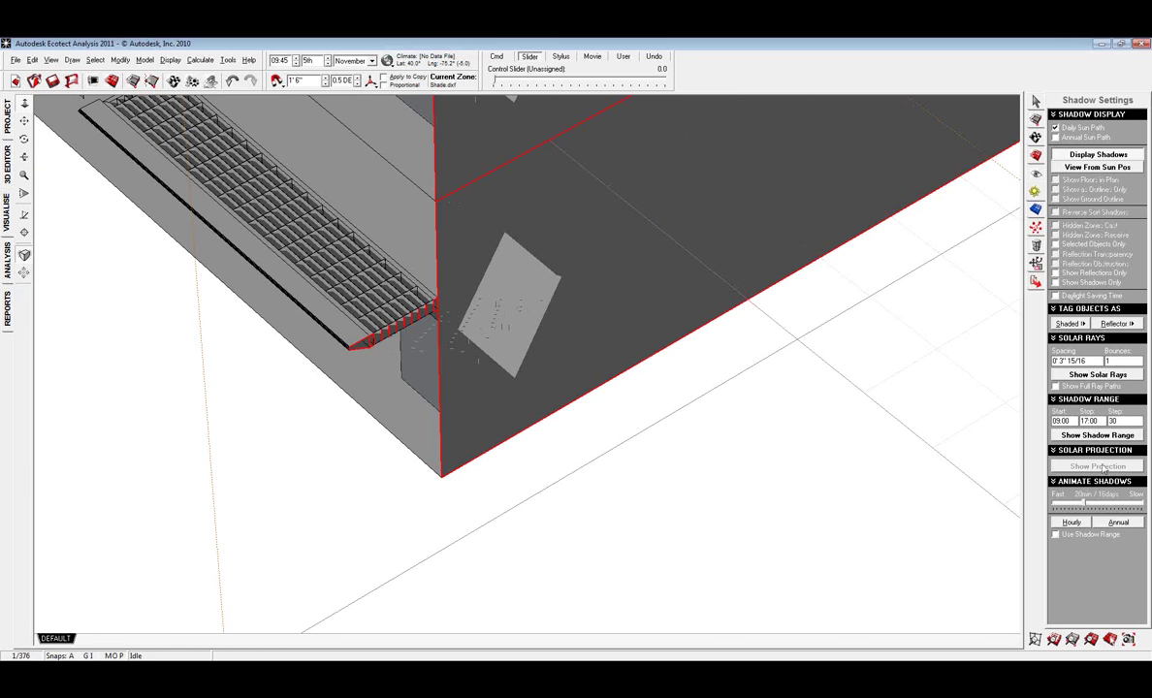
- Set the solar ray spacing to 1'0" and show the solar rays on the building
left_click_drag(1088, 361, 1002, 371)
type("1")
key("Return")
left_click(1097, 374)
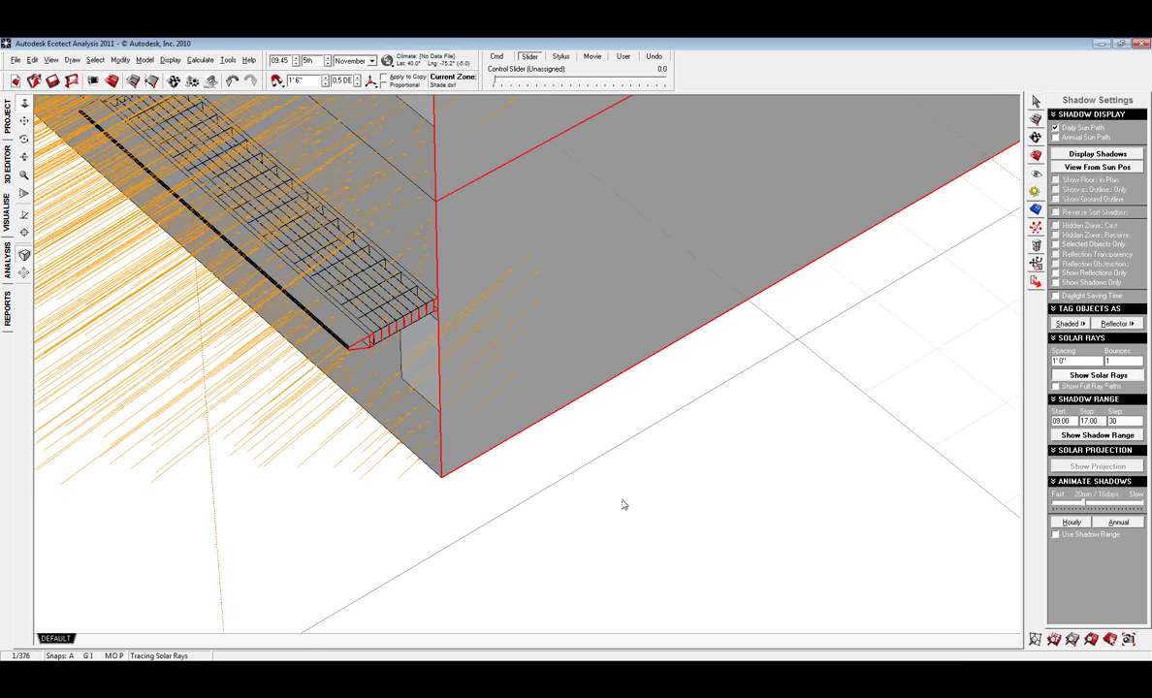
- Examine the traced solar rays around the sun shade and where they enter the rooms at the building's front corner
middle_click_drag(623, 502, 571, 421)
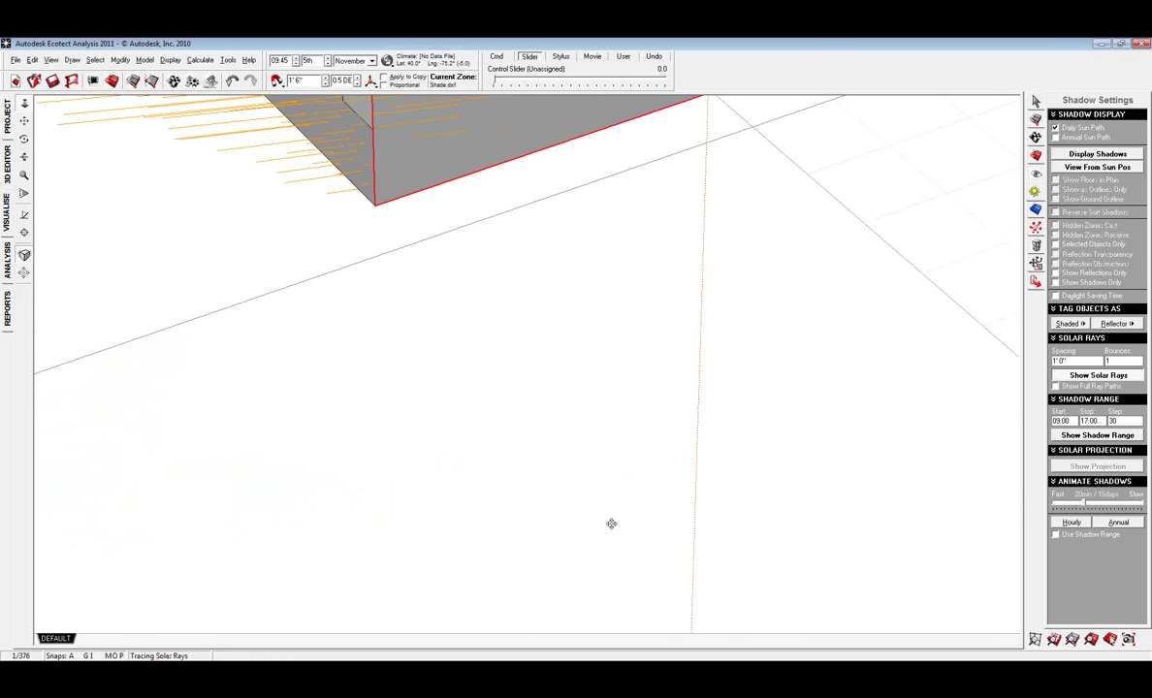
middle_click_drag(611, 524, 618, 539)
scroll(660, 562, "up", 5)
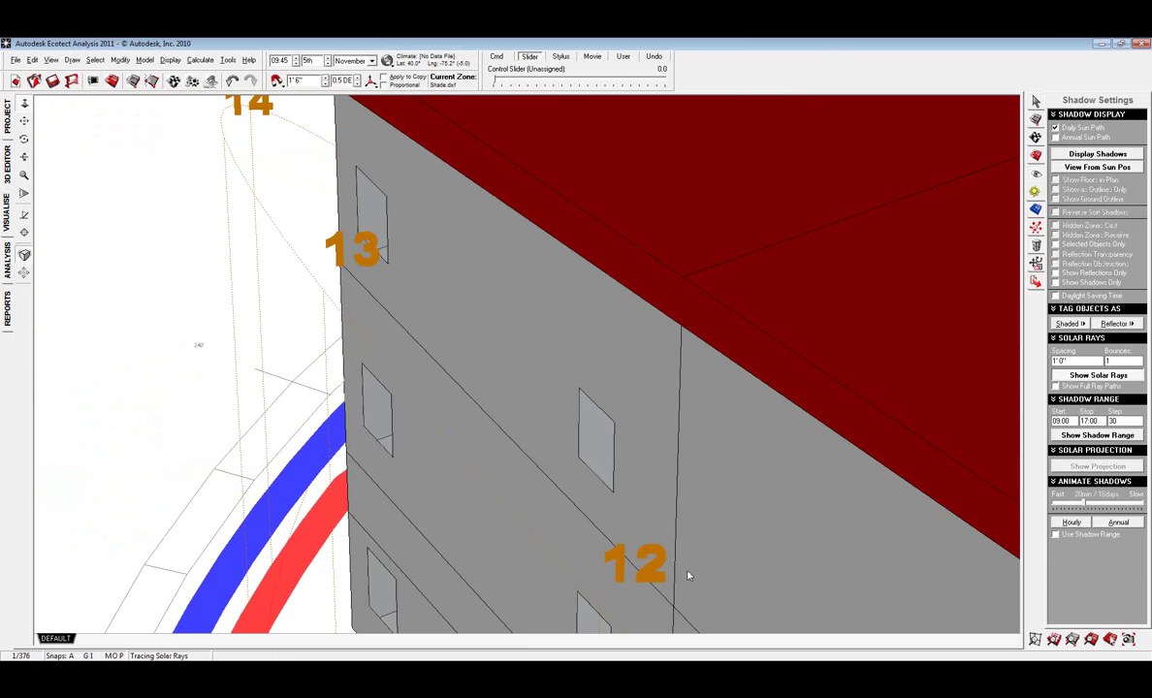
scroll(688, 576, "down", 5)
scroll(463, 259, "up", 5)
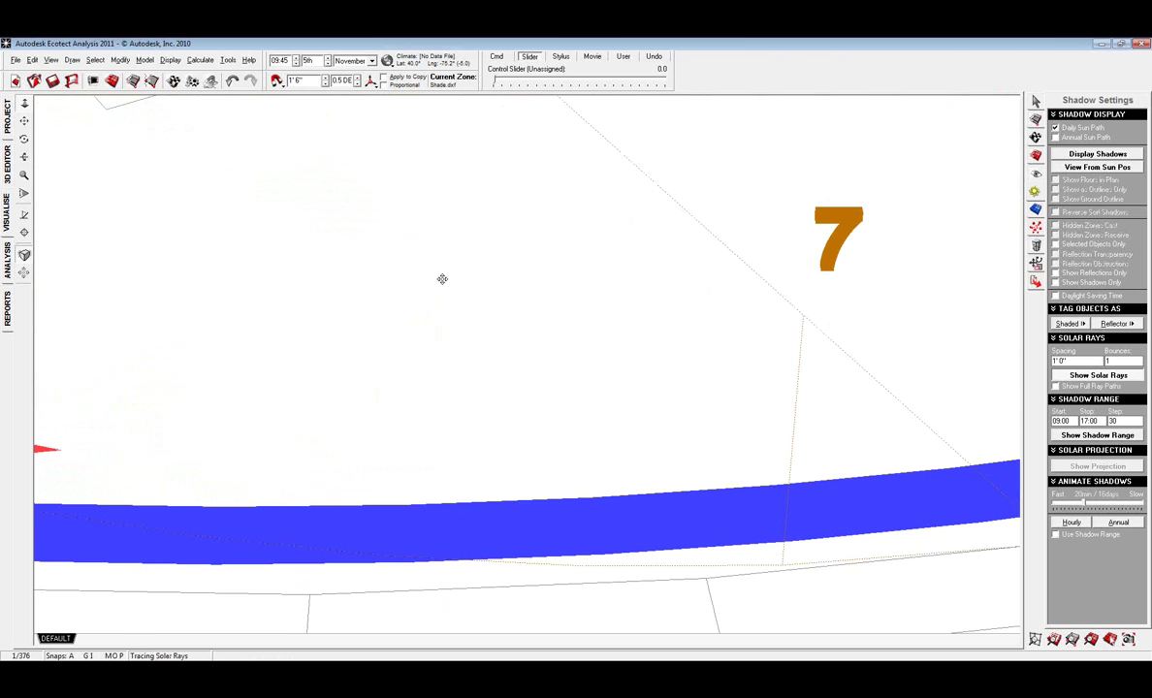
scroll(504, 334, "up", 5)
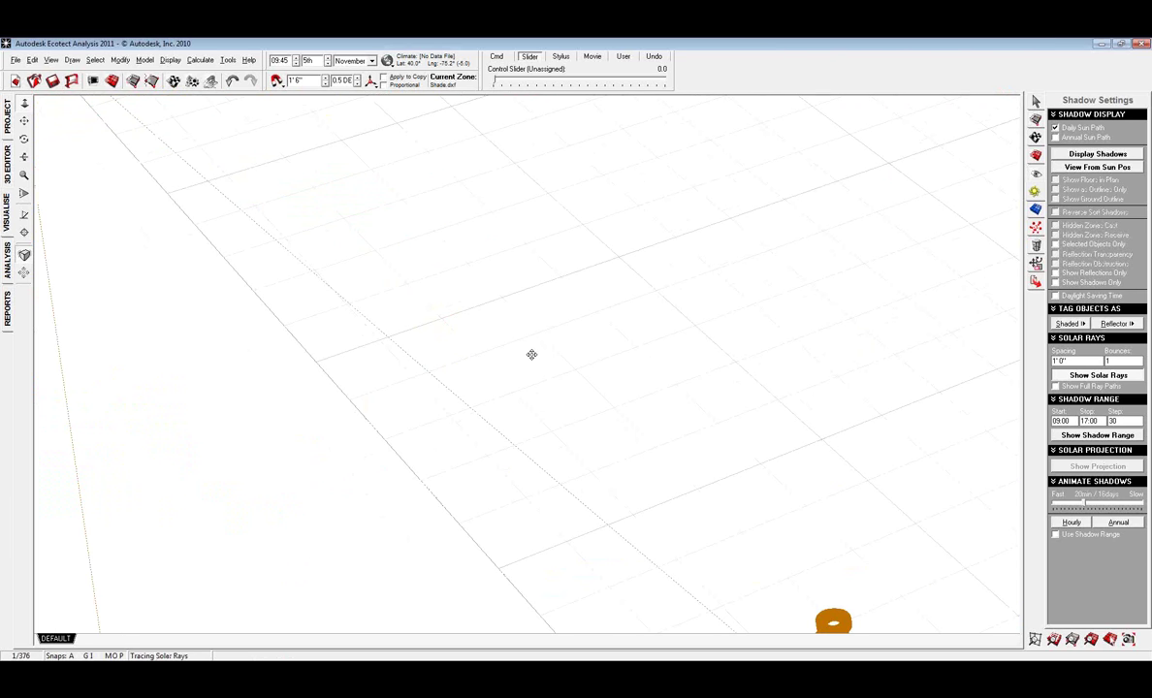
scroll(552, 368, "up", 3)
scroll(597, 393, "up", 3)
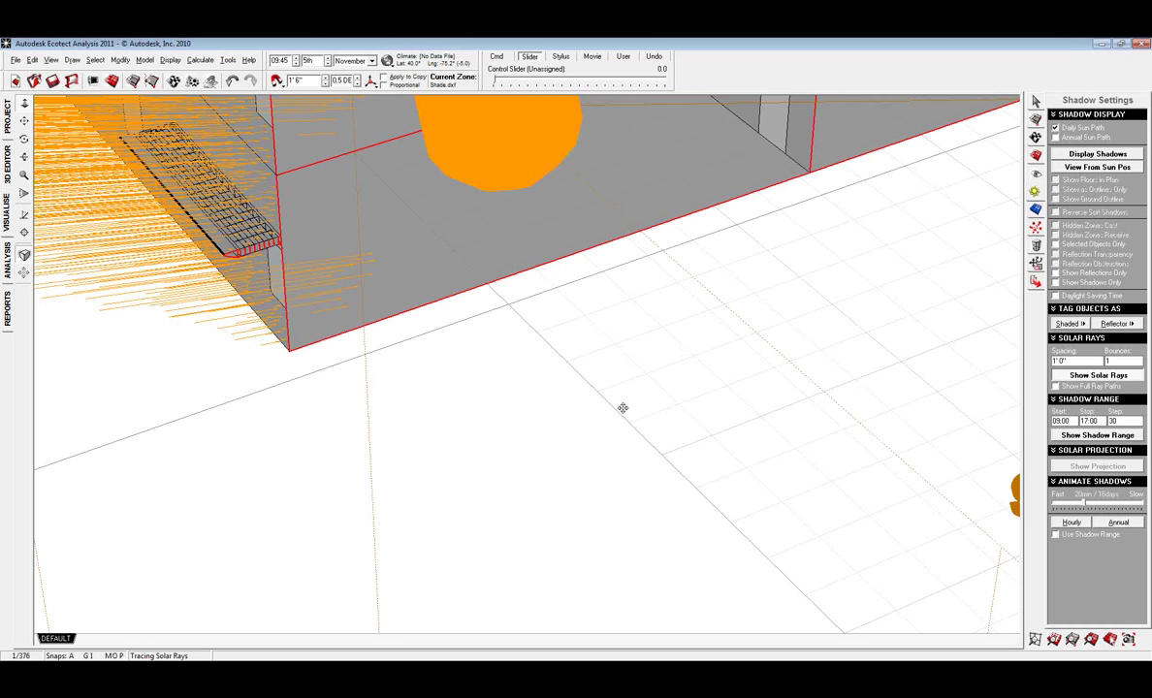
middle_click_drag(622, 408, 644, 419)
- Set the solar ray spacing to 1'6" with 2 bounces, show the rays again and inspect their reflections near the sun shade
left_click_drag(1086, 361, 955, 376)
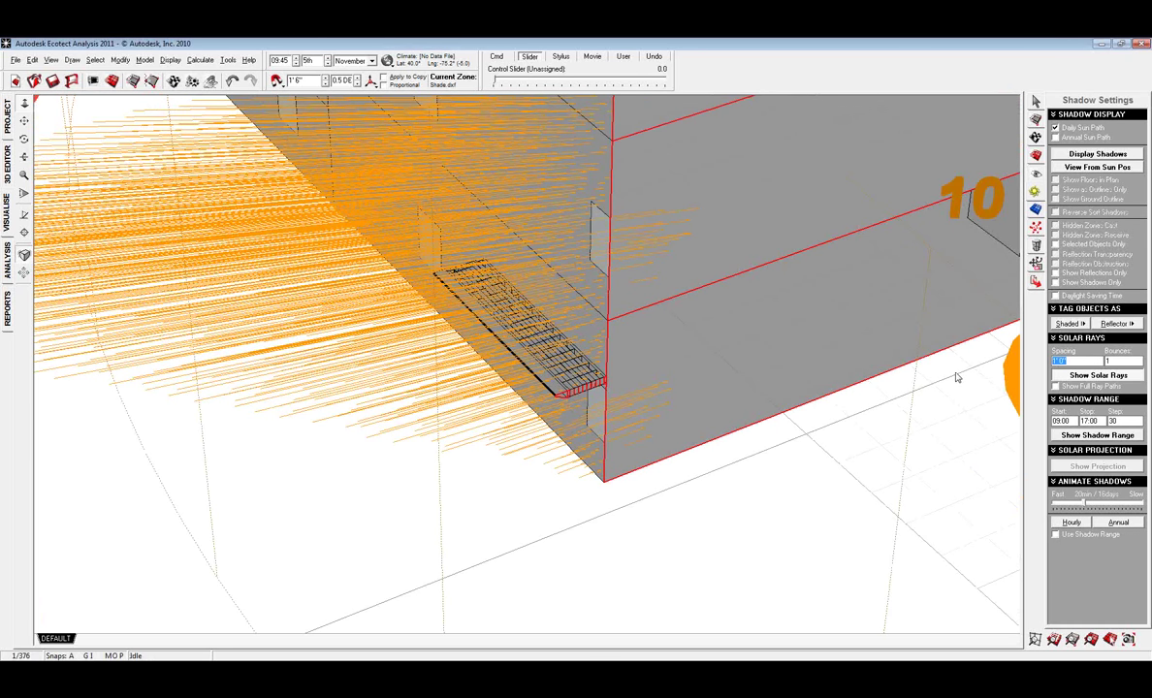
type("1 6")
key("Return")
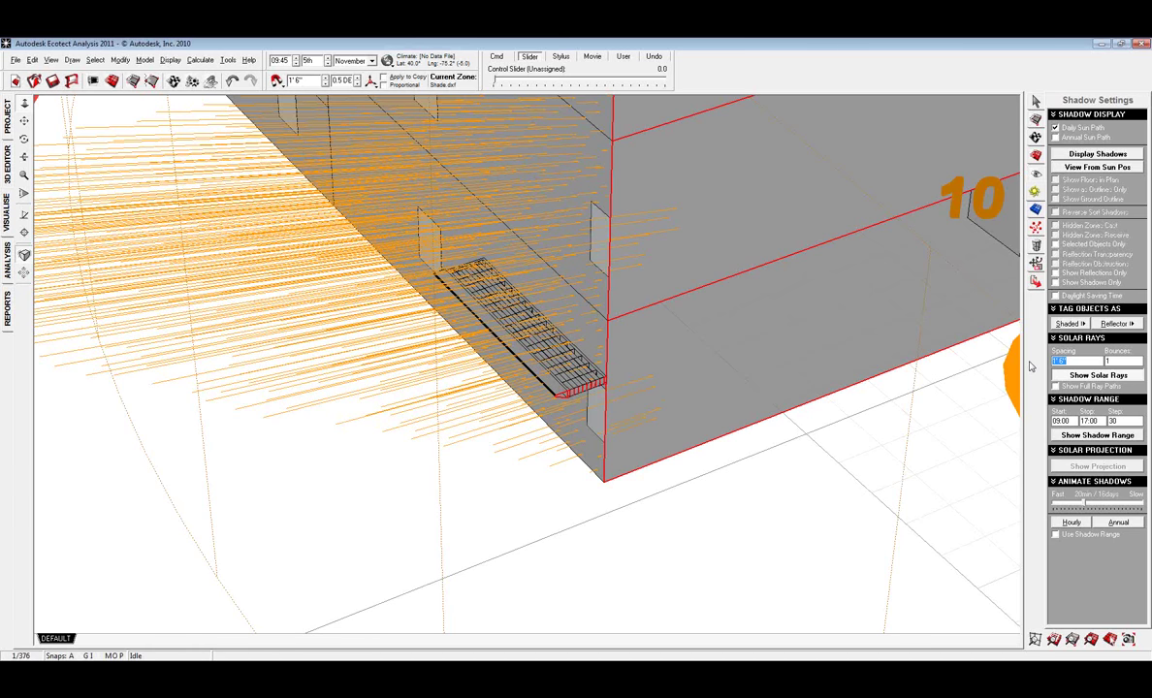
key("Tab")
left_click(1090, 374)
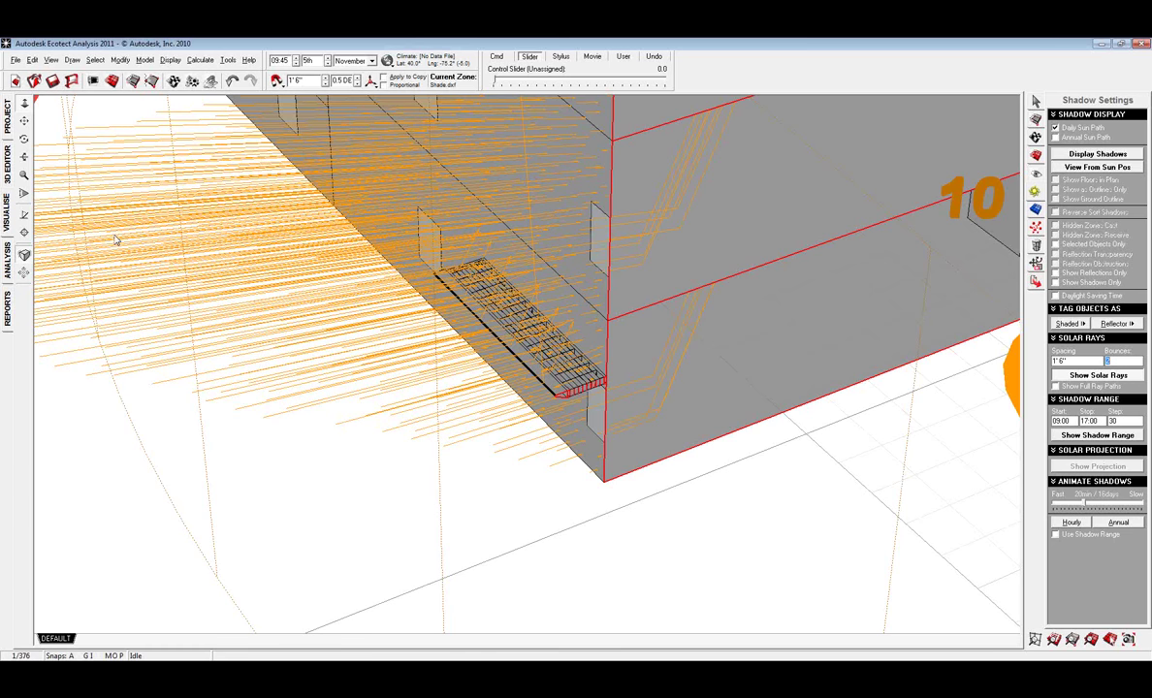
left_click(25, 139)
left_click_drag(581, 381, 563, 373)
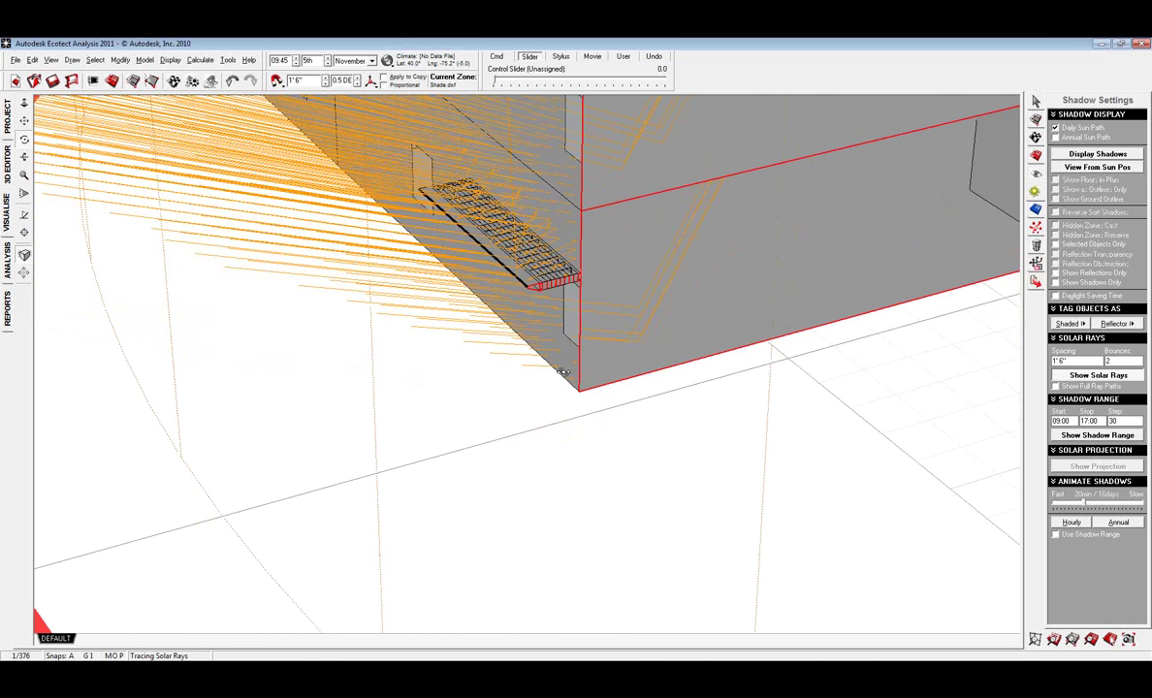
key("Up")
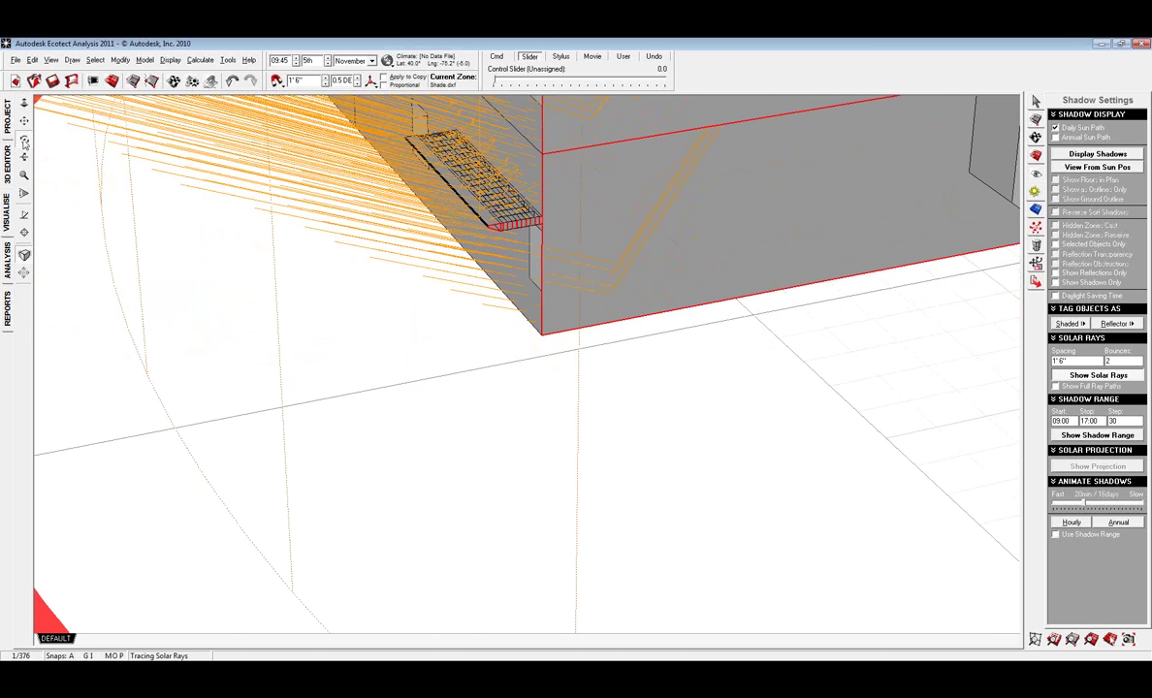
- Start a new model without saving the changes to the current one, and go to the empty 3D Editor view
left_click(8, 117)
left_click(9, 213)
key("F2")
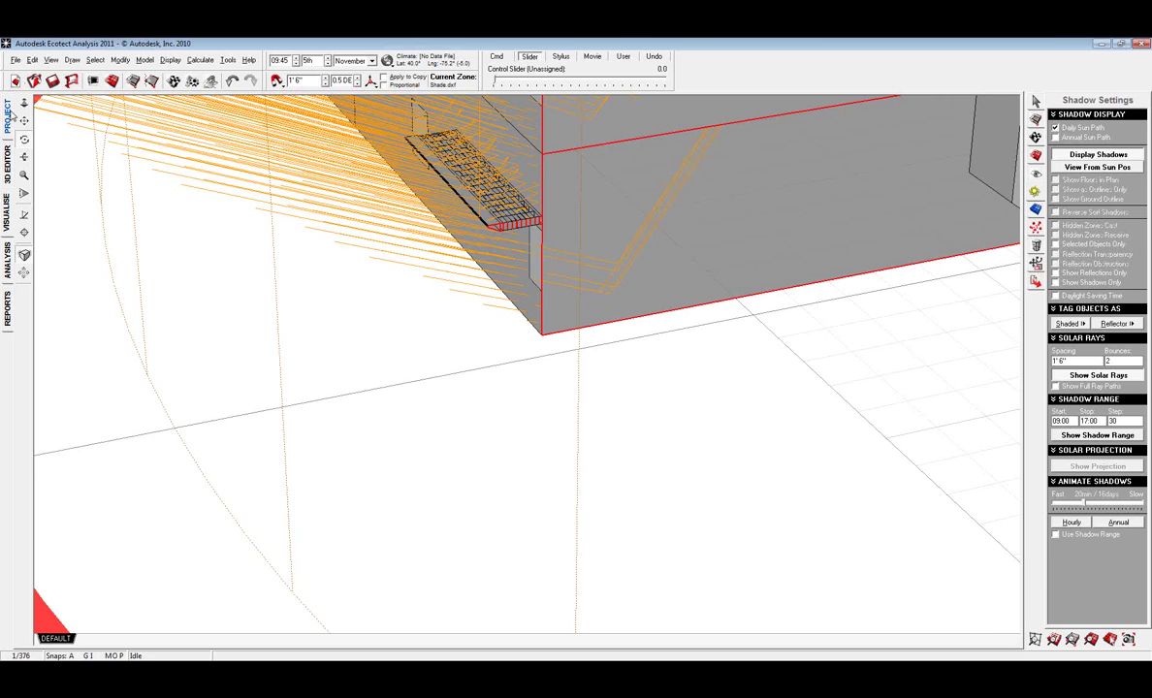
left_click(7, 114)
left_click(15, 81)
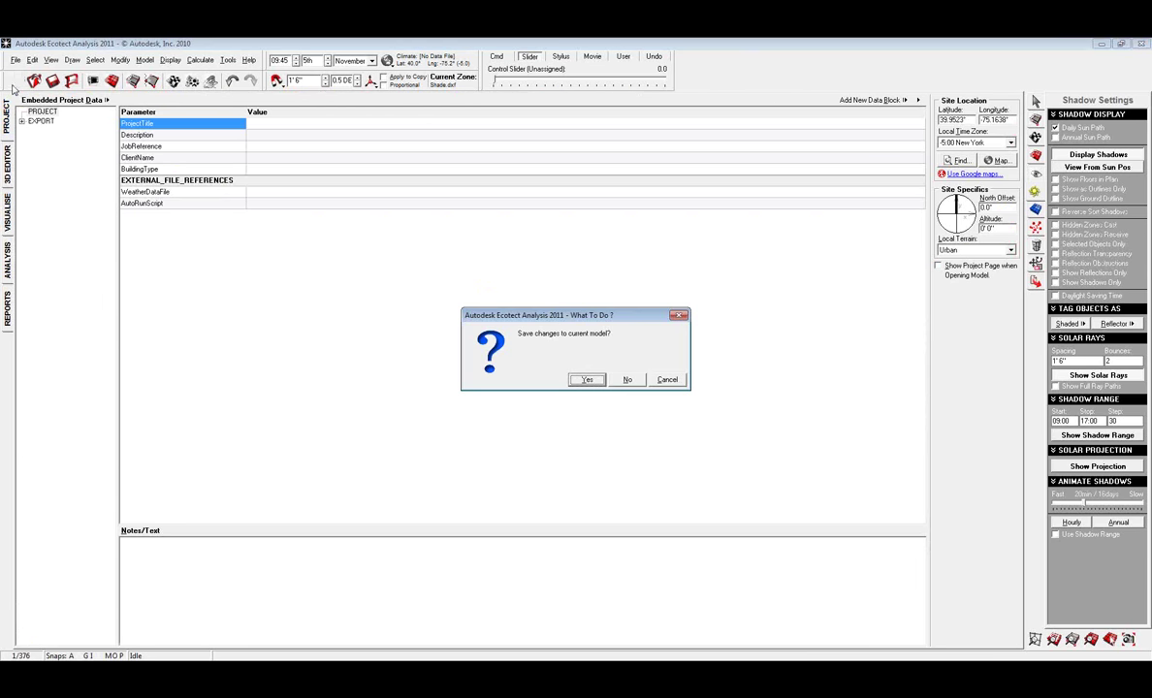
left_click(635, 383)
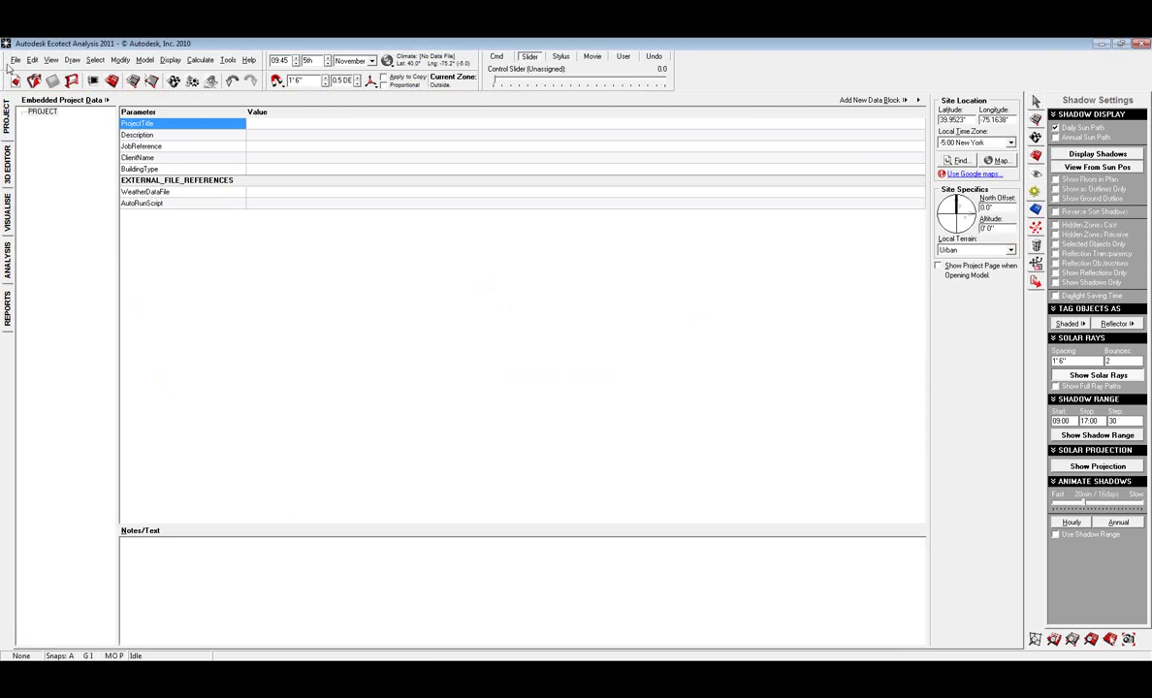
left_click(8, 163)
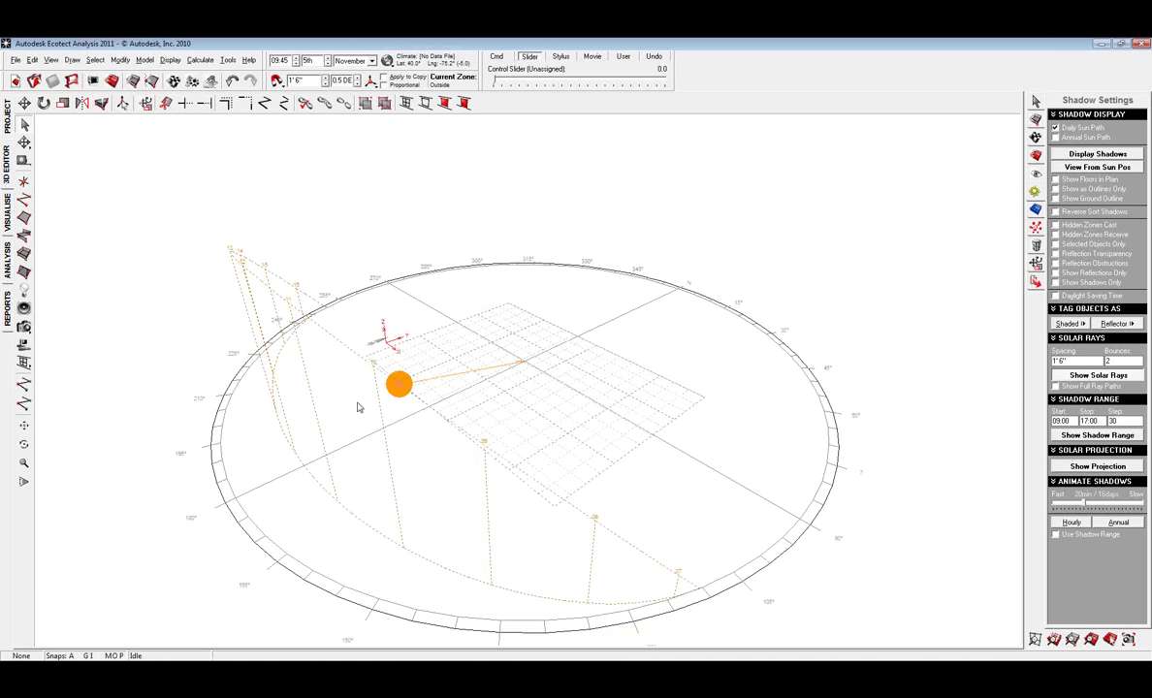
right_click_drag(357, 407, 390, 425)
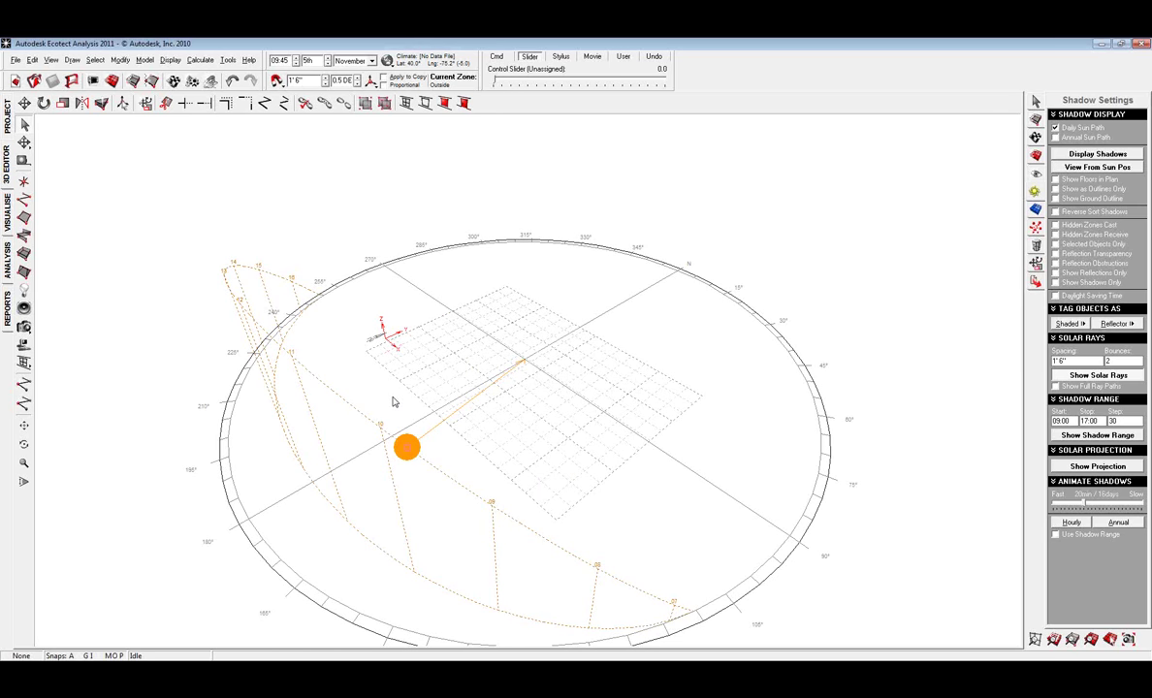
- Draw an L-shaped zone on the grid whose first side is about 15 feet long, then finish and deselect it
left_click(25, 239)
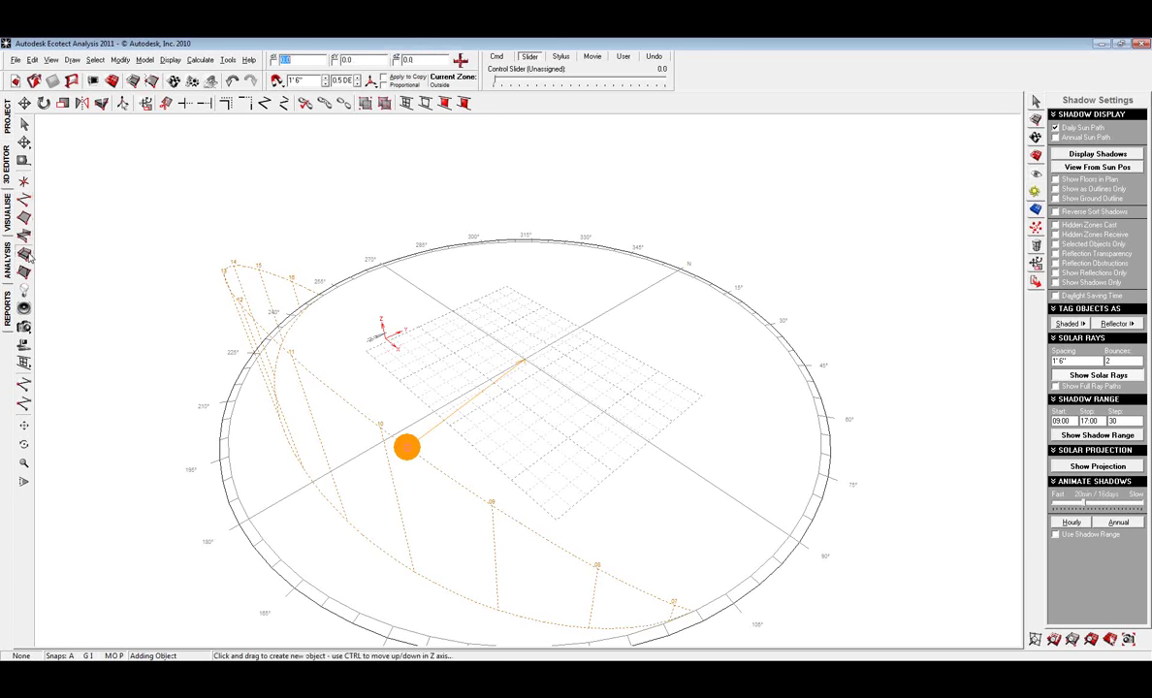
left_click(424, 344)
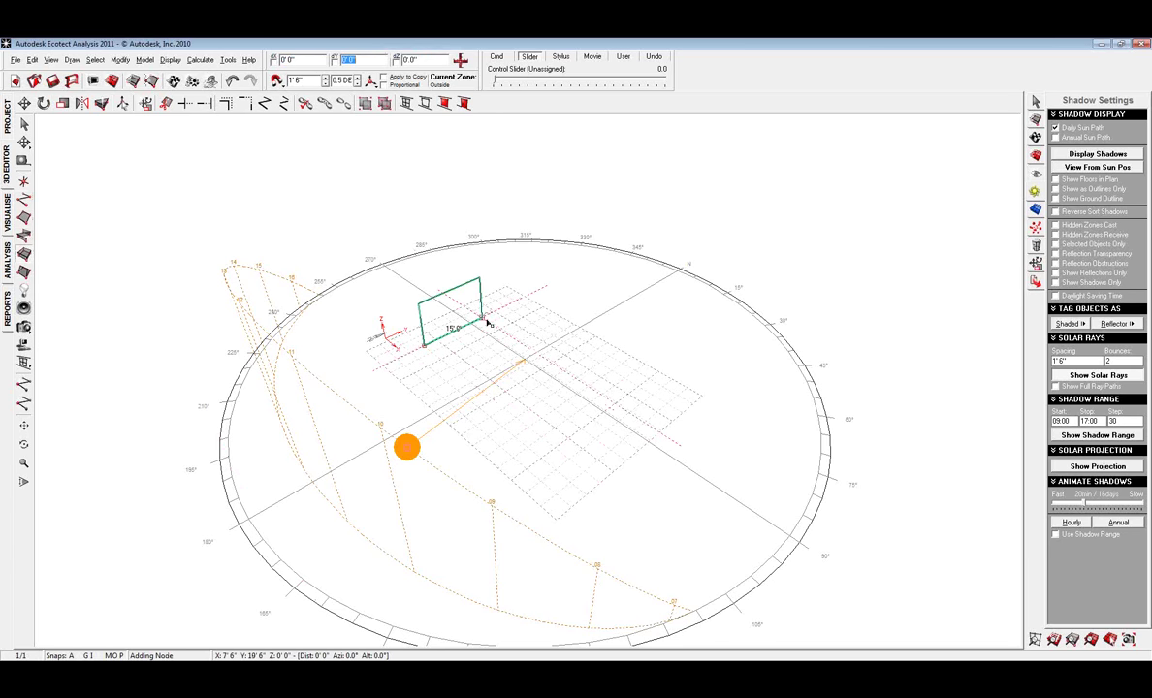
left_click(484, 321)
left_click(519, 340)
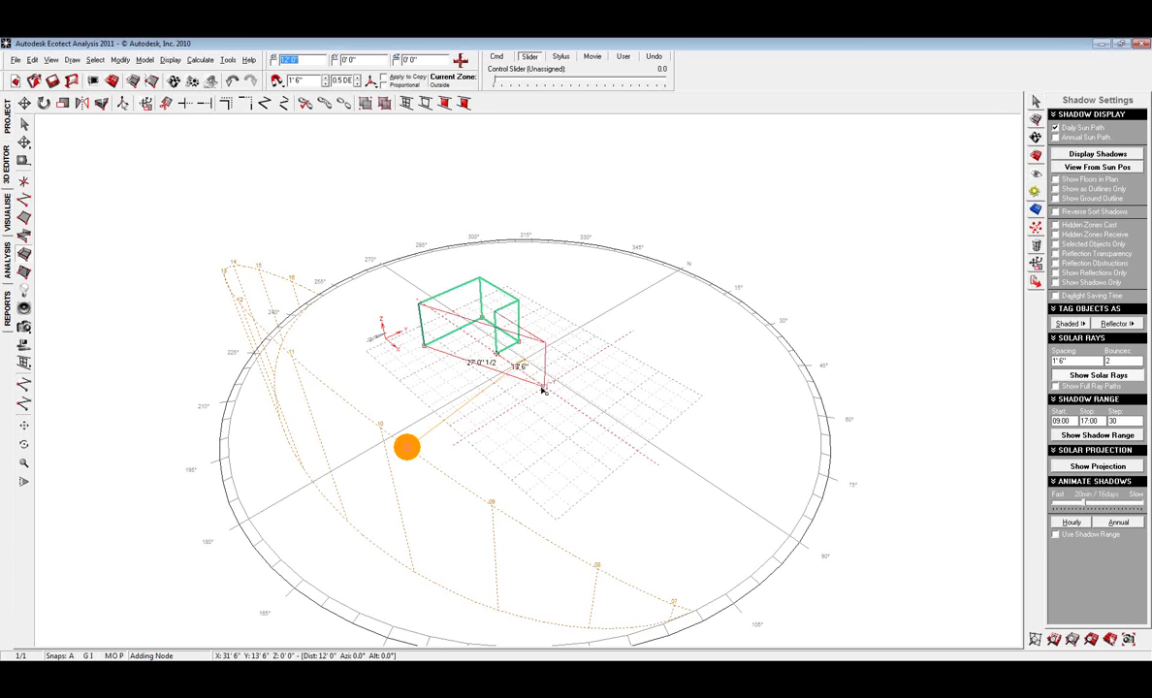
left_click(544, 388)
left_click(506, 411)
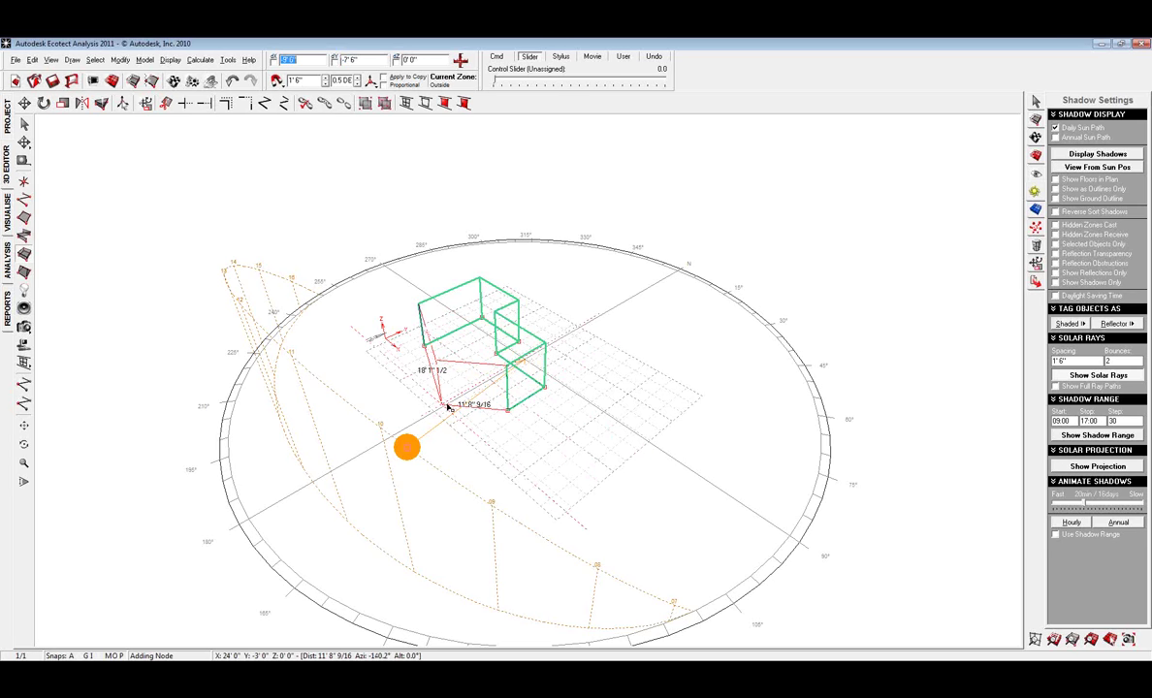
key("Escape")
left_click(626, 382)
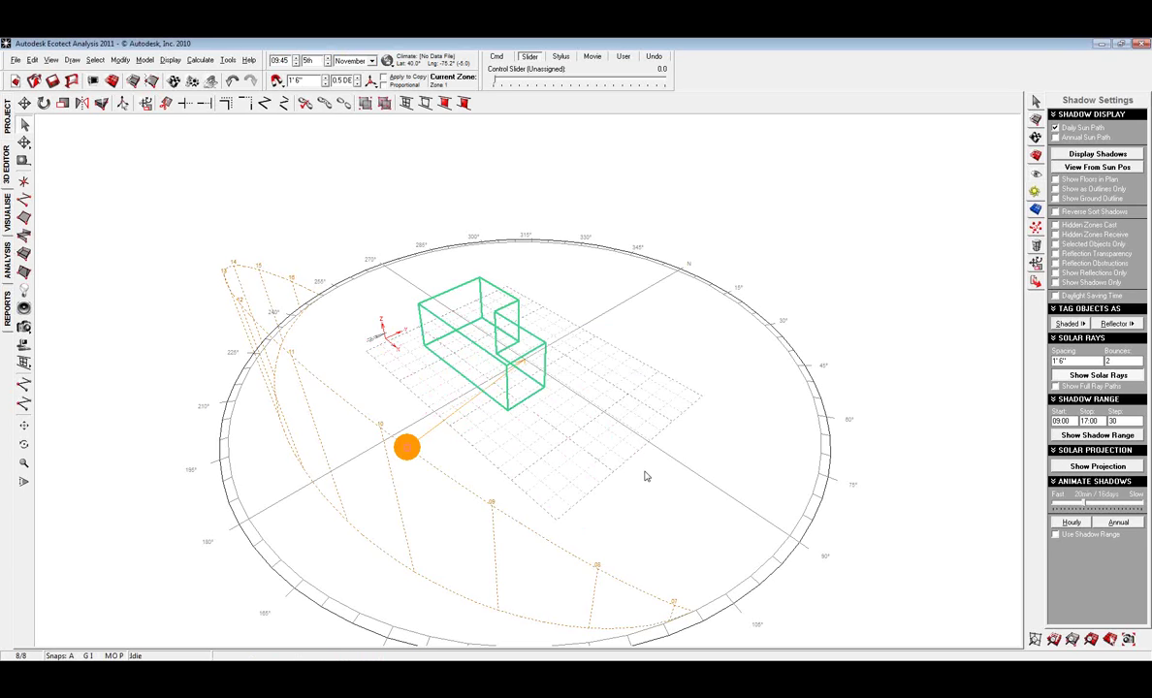
- Draw a second zone about 28'6" along its longest side, fitted against the notched side of the first zone, and deselect it
left_click(26, 256)
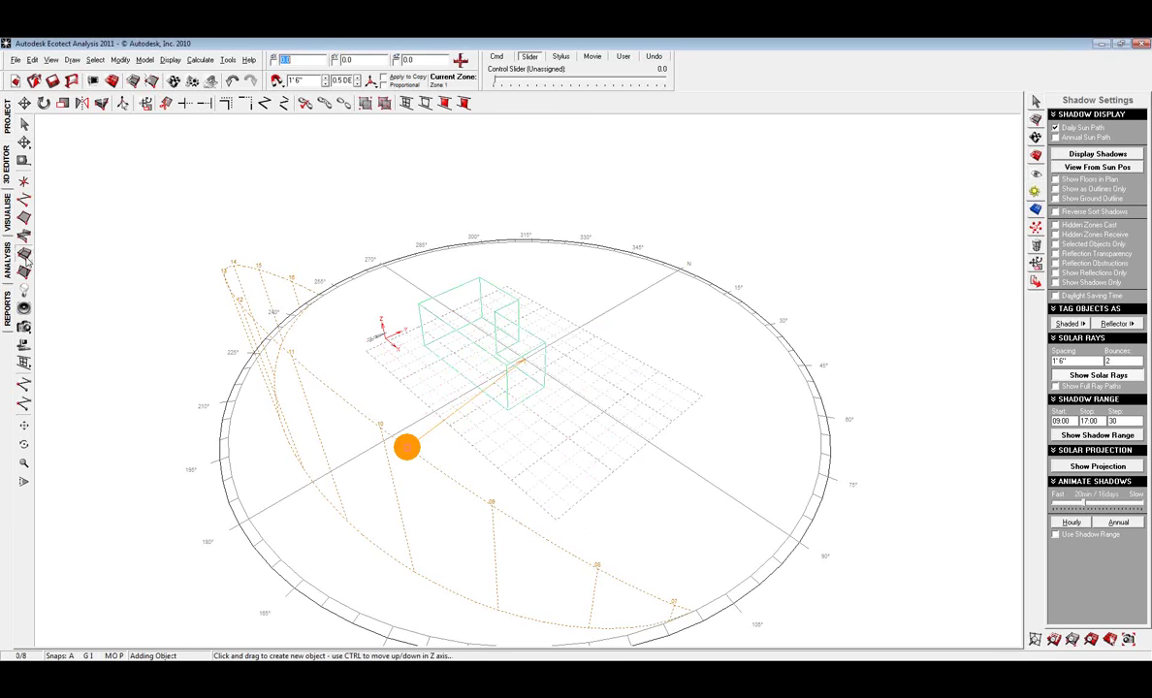
left_click(507, 411)
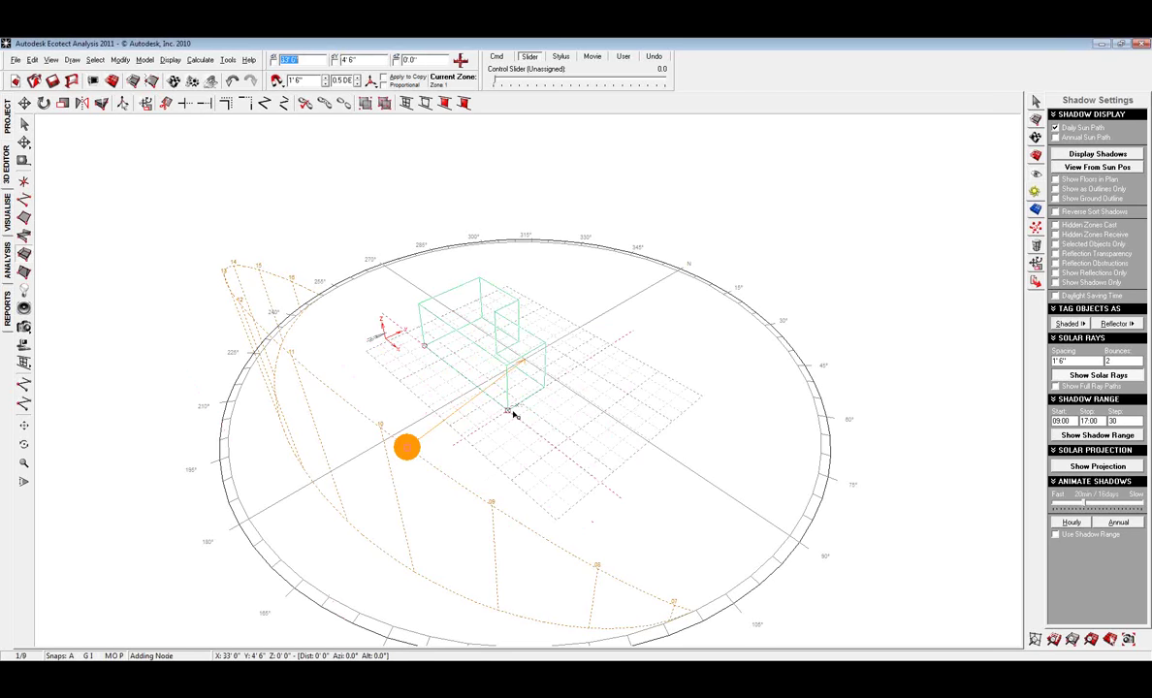
left_click(556, 449)
left_click(664, 372)
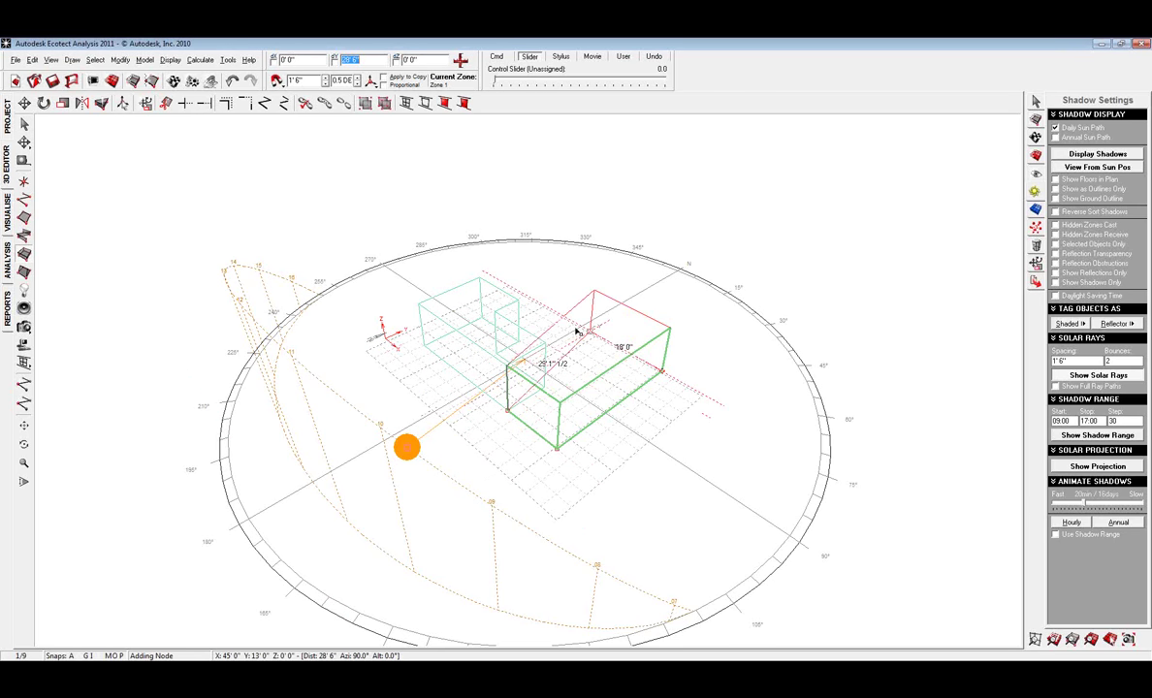
left_click(563, 315)
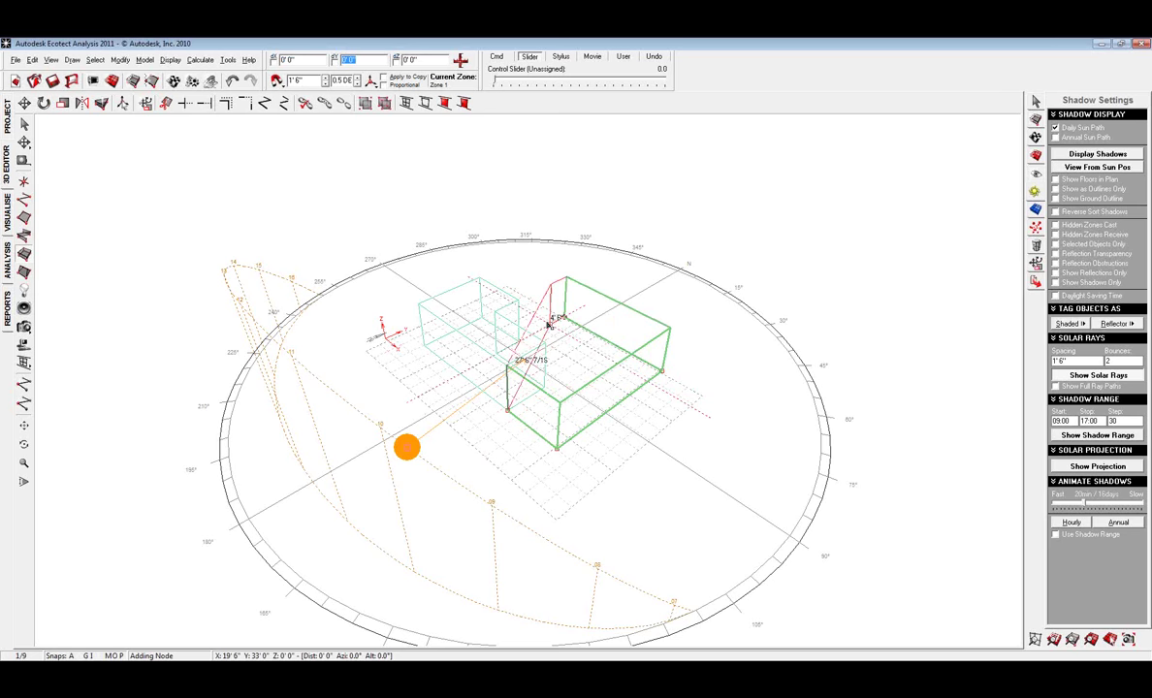
left_click(497, 350)
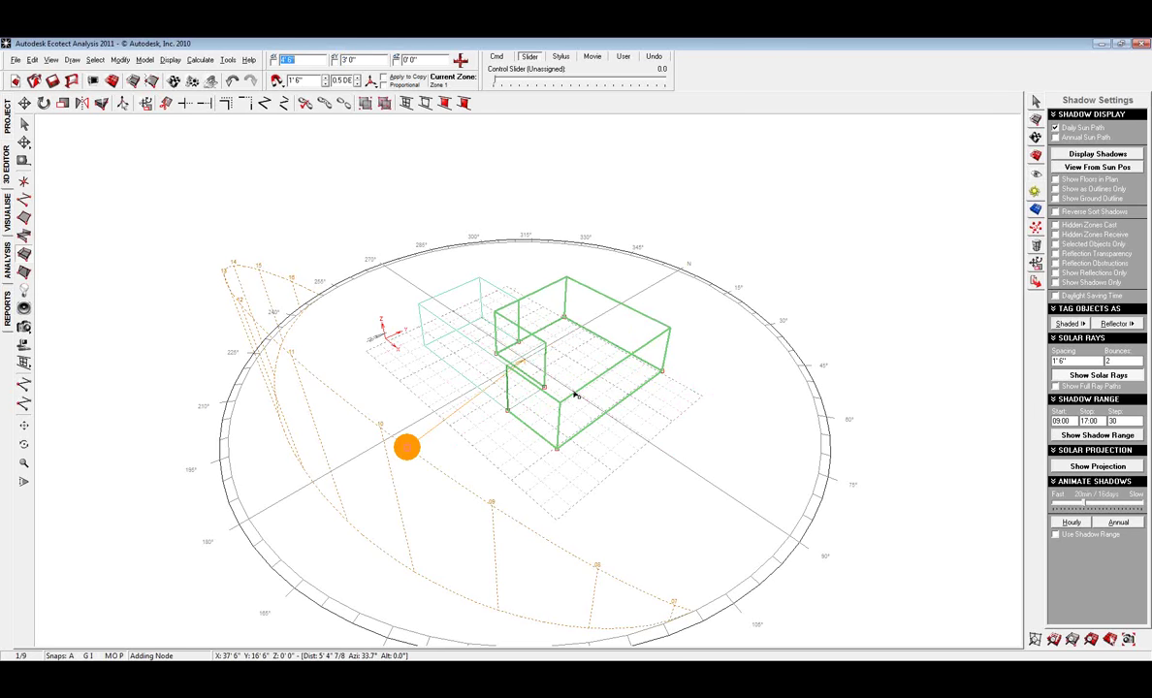
key("Escape")
left_click(623, 380)
left_click(696, 433)
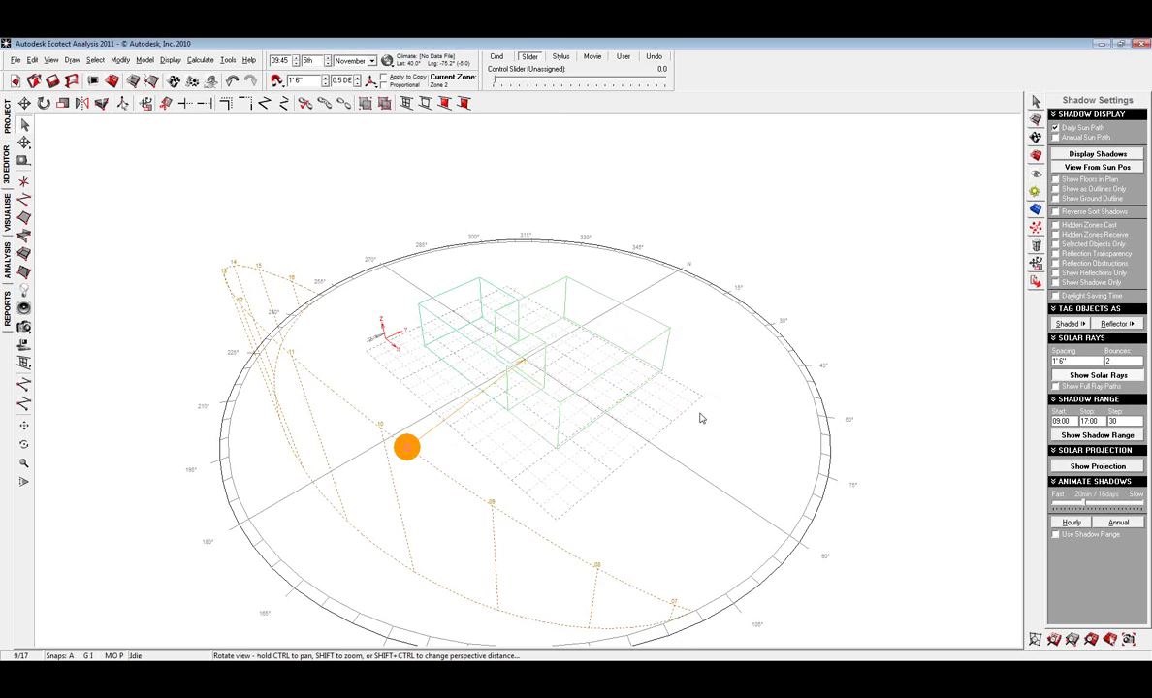
- Select the floor of the second zone, set its Z-axis extrusion vector to 14 feet and deselect it
mouse_move(702, 418)
right_mouse_down()
mouse_move(509, 406)
mouse_move(384, 441)
right_mouse_up()
left_click(498, 397)
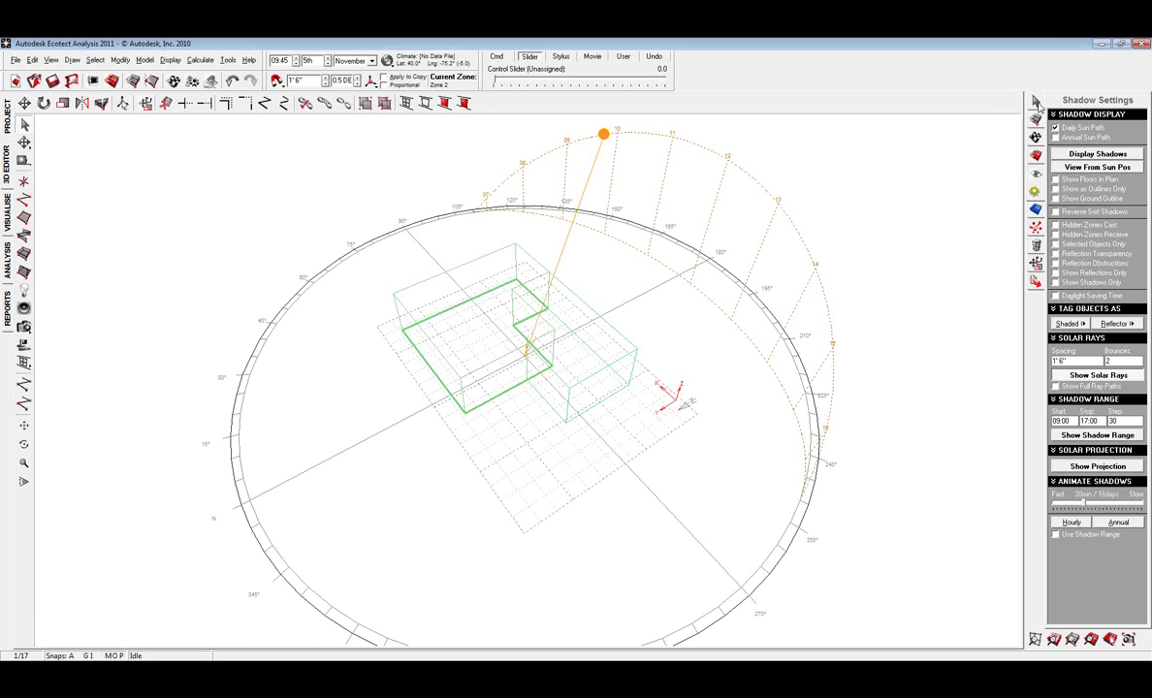
left_click(1037, 102)
left_click(1129, 289)
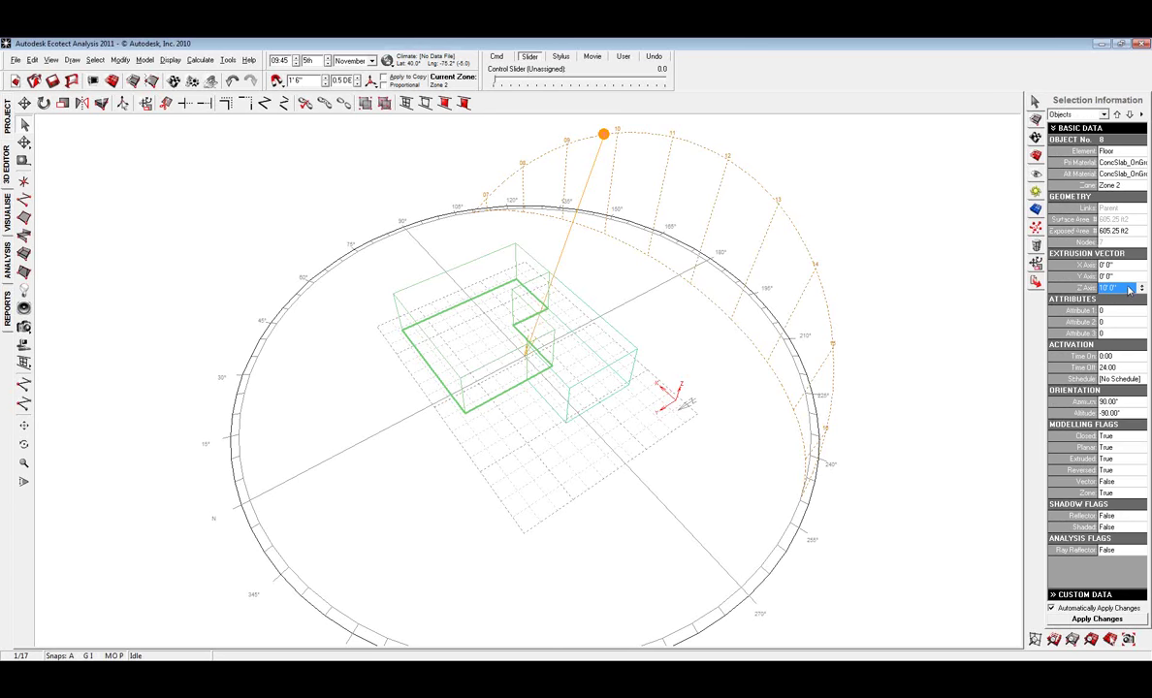
type("14")
key("Return")
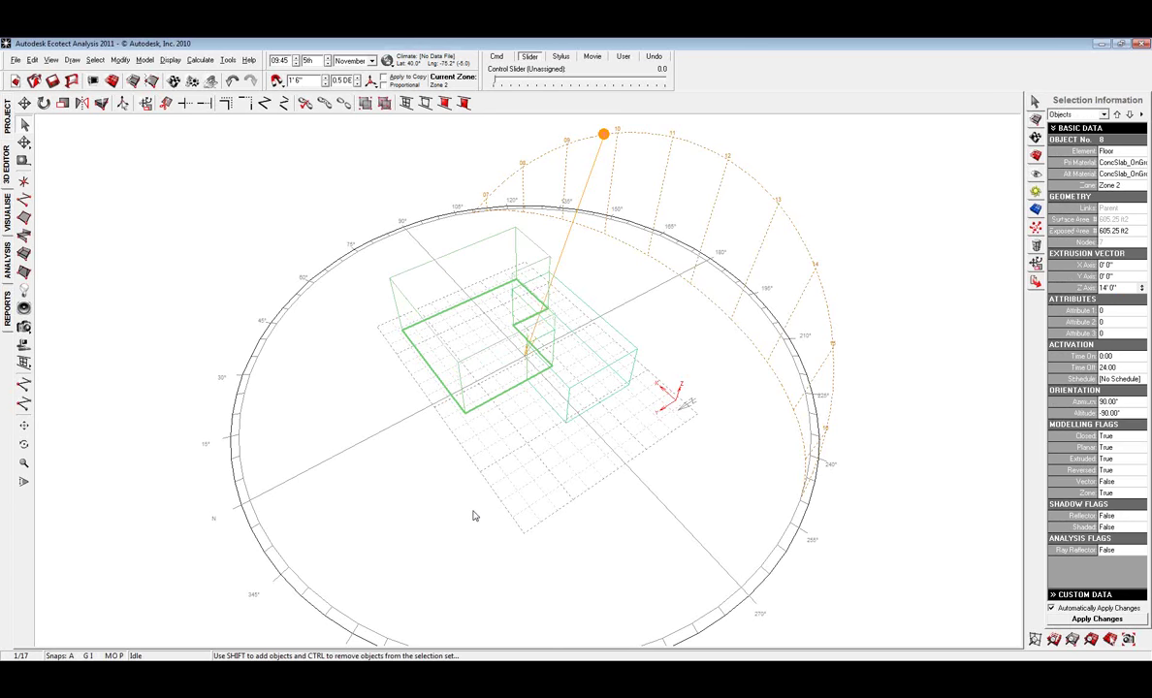
left_click(473, 516)
- Open Zone 2's properties from the zone list, set the zone colour to orange and move the dialog clear of the model
right_click_drag(432, 513, 602, 426)
left_click(1034, 118)
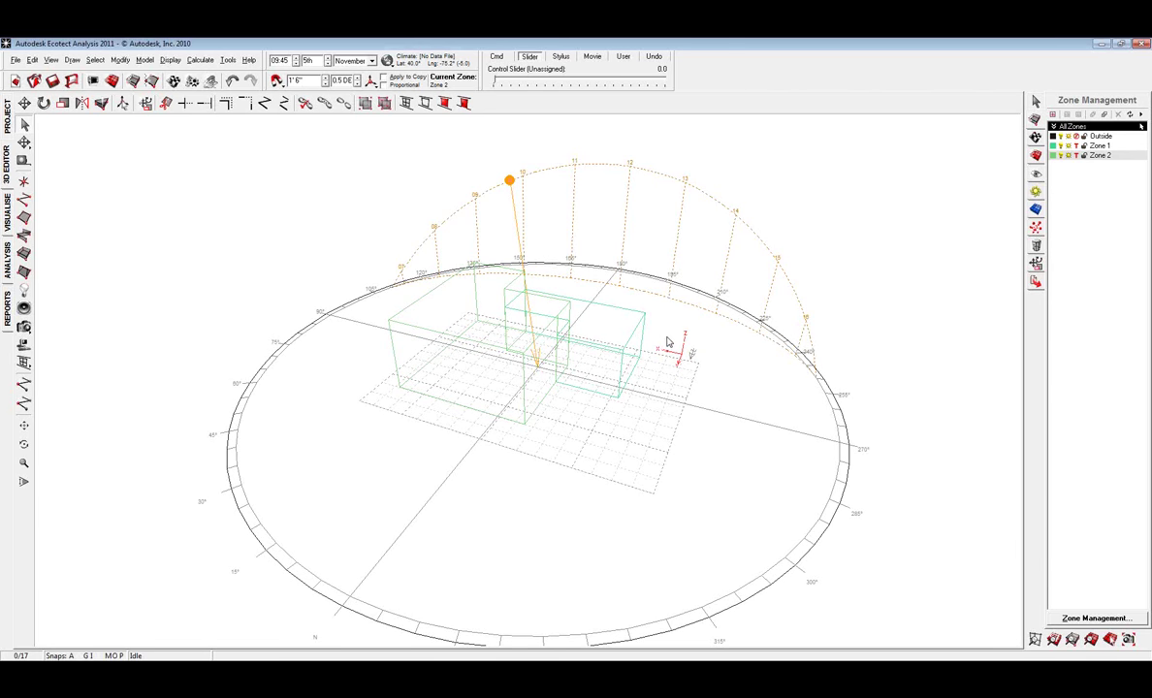
mouse_move(545, 432)
middle_mouse_down()
mouse_move(545, 390)
mouse_move(553, 447)
middle_mouse_up()
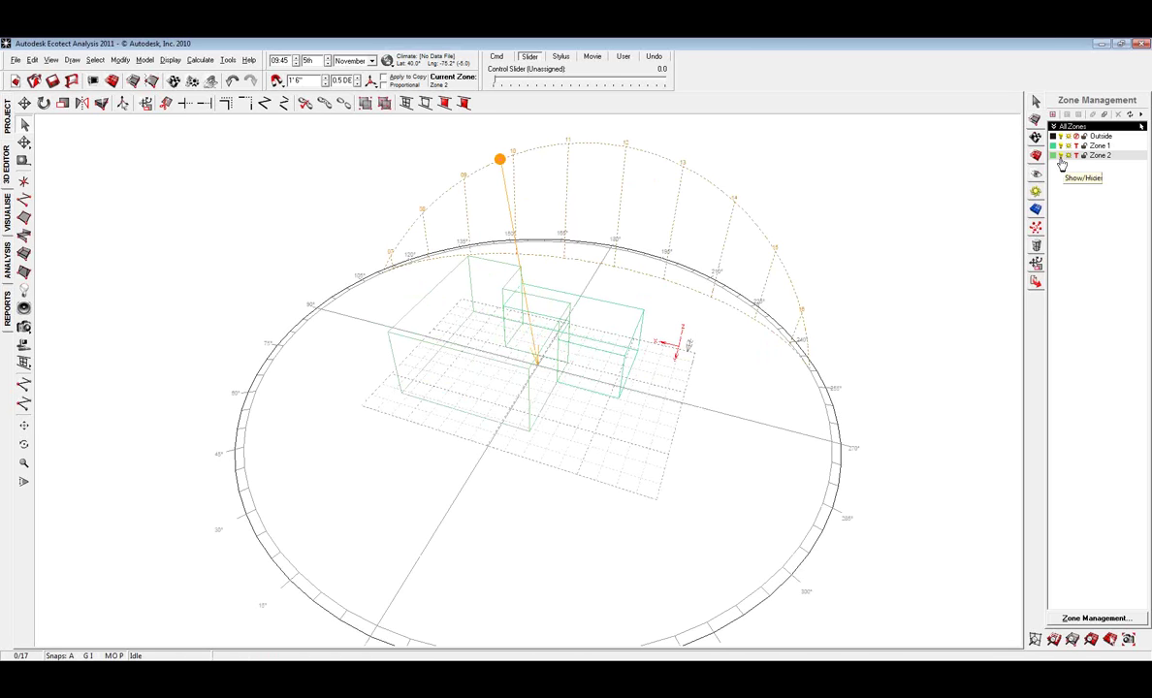
right_click(1101, 156)
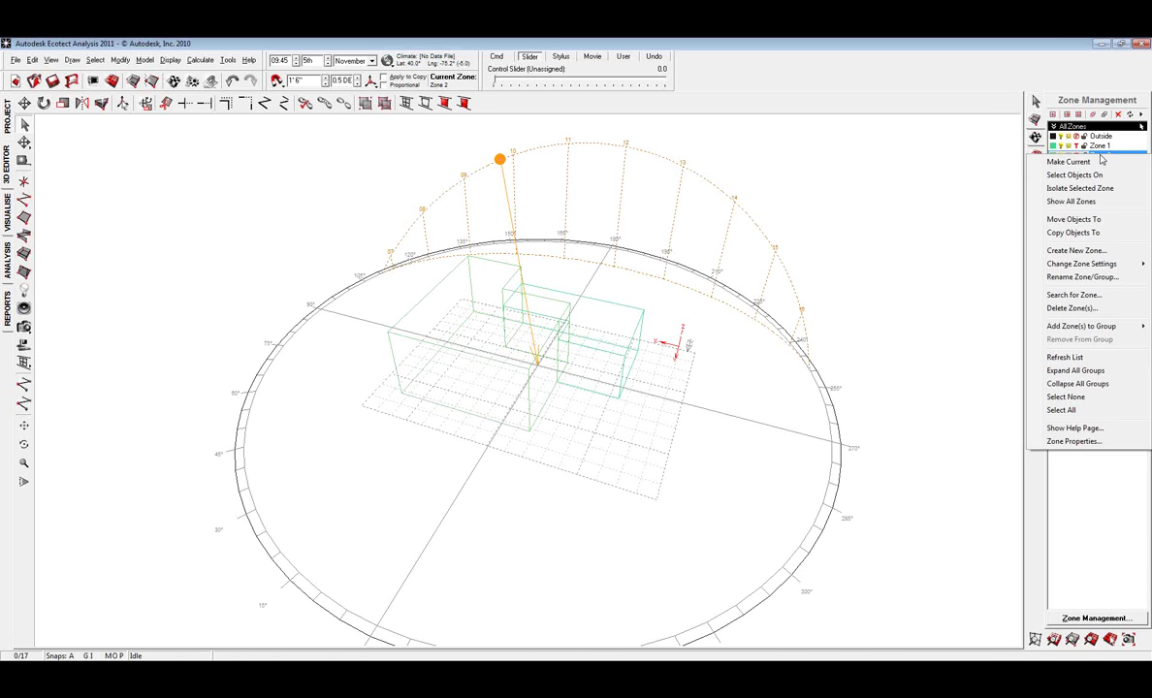
left_click(1070, 442)
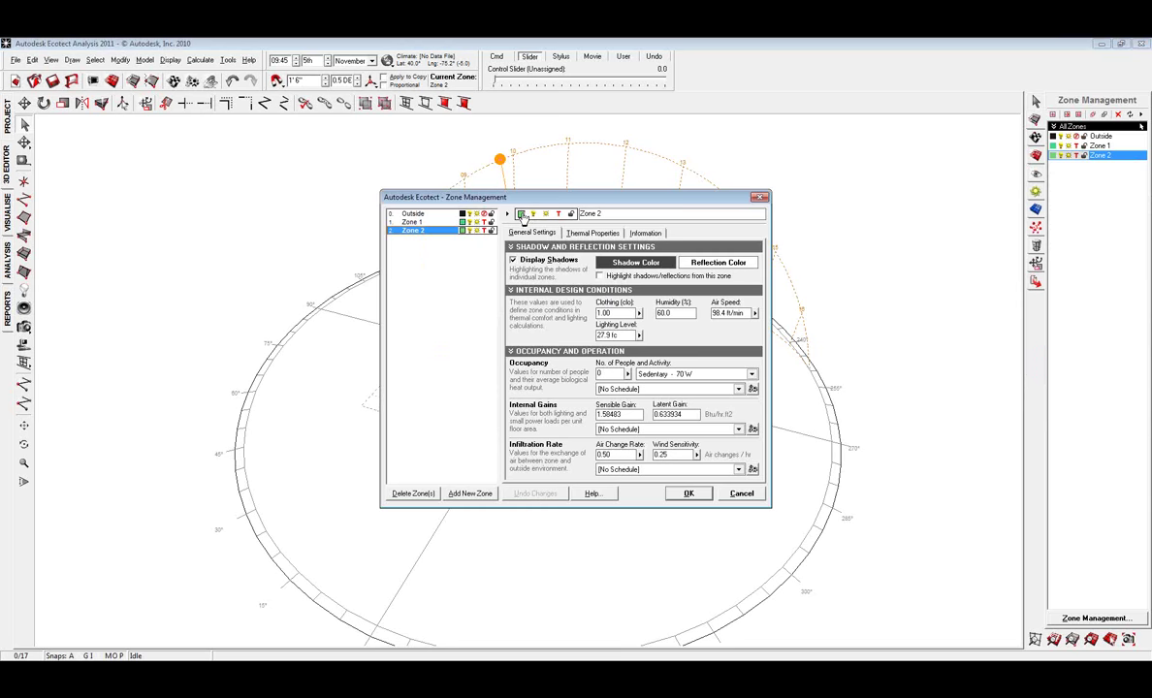
left_click(522, 214)
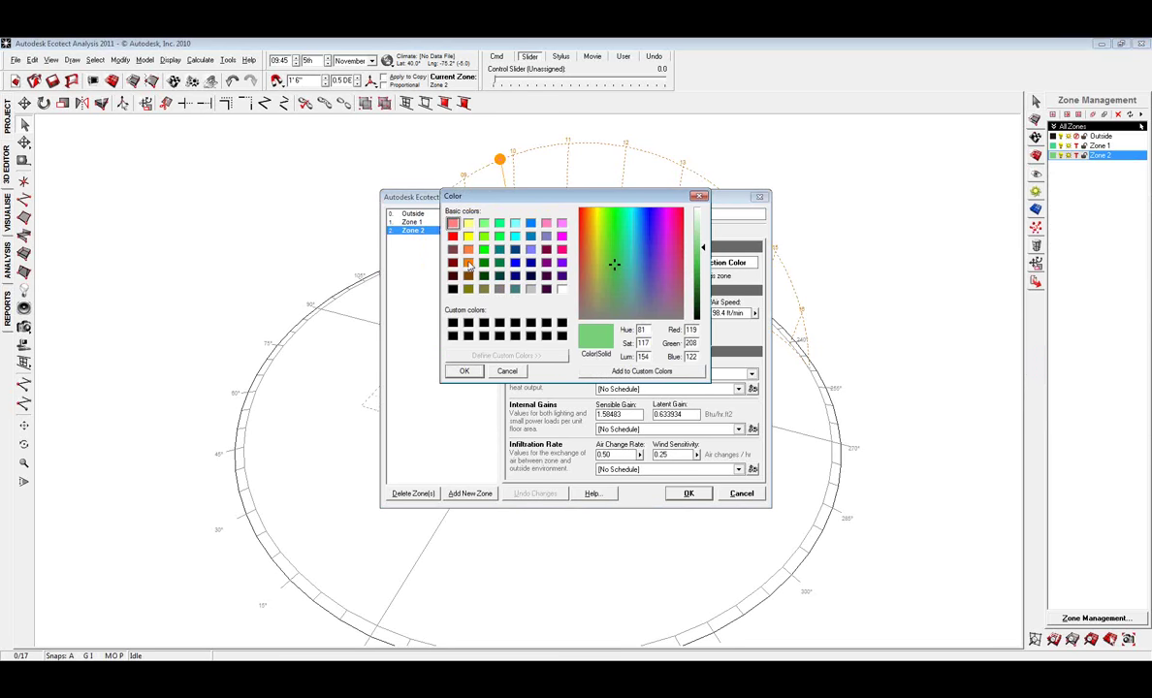
left_click(468, 262)
left_click(465, 372)
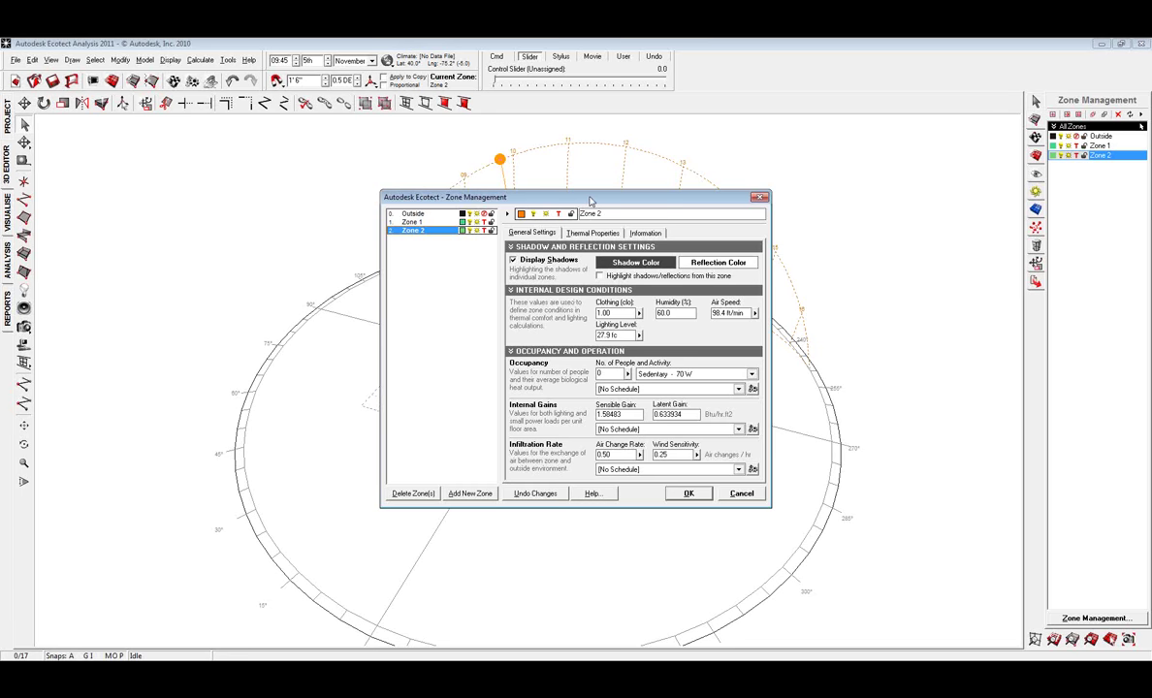
left_click_drag(589, 201, 257, 182)
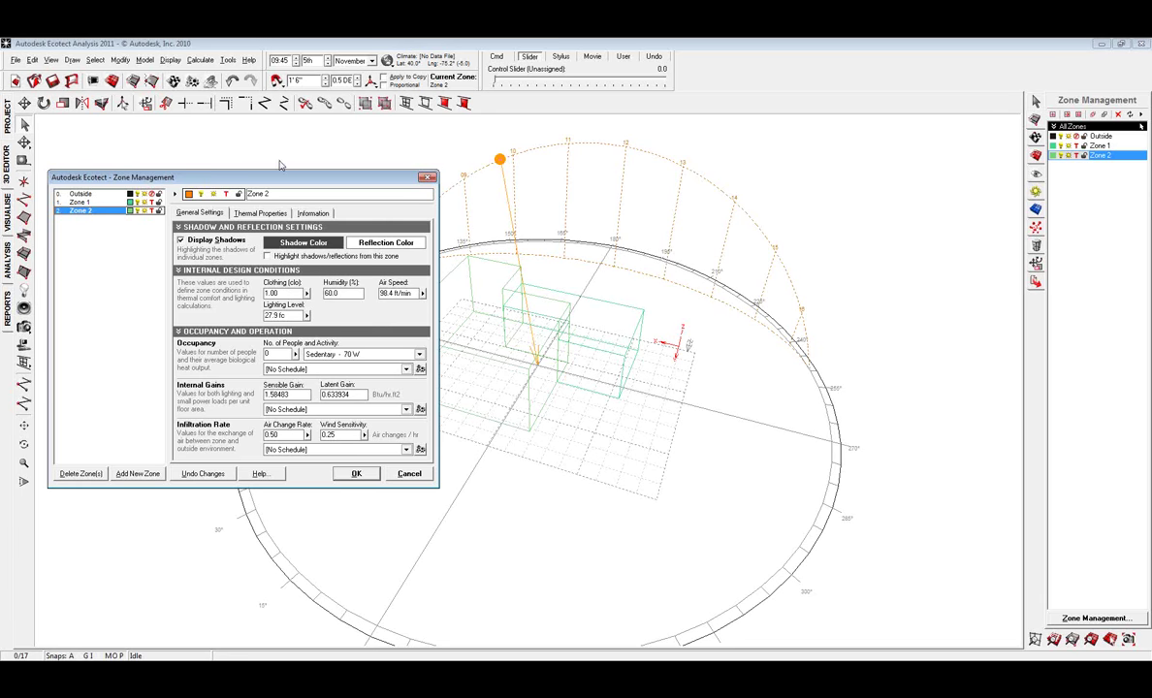
- Review Zone 2's occupancy presets and activity levels, followed by its thermal properties
left_click(295, 355)
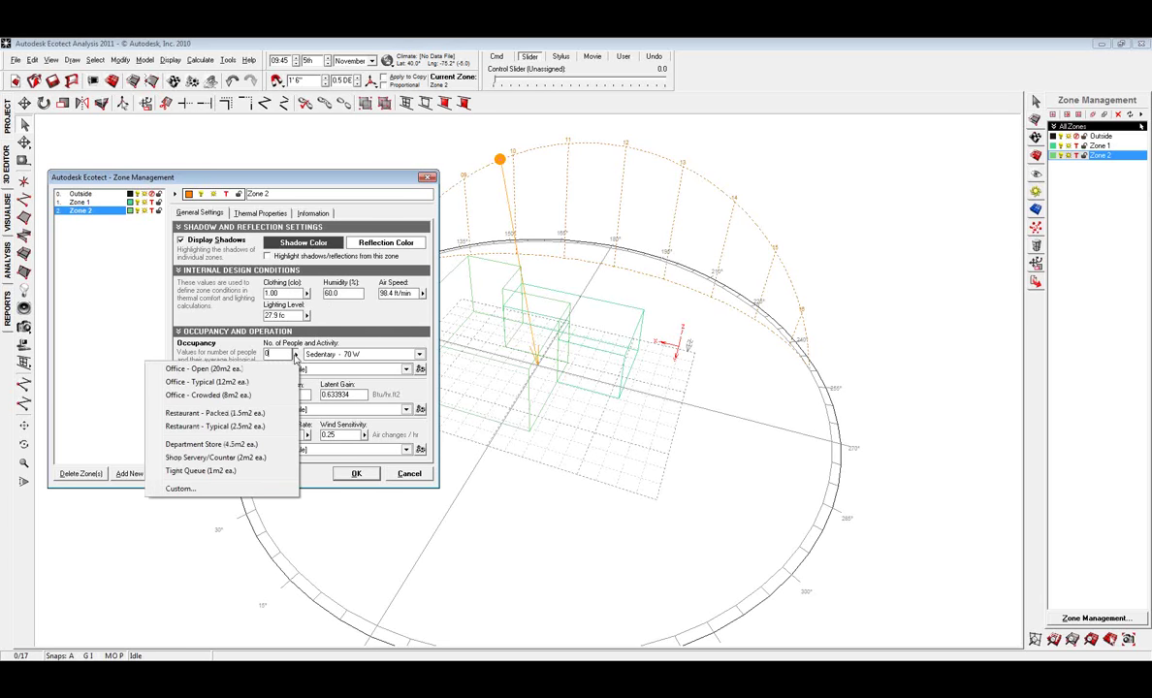
left_click(420, 355)
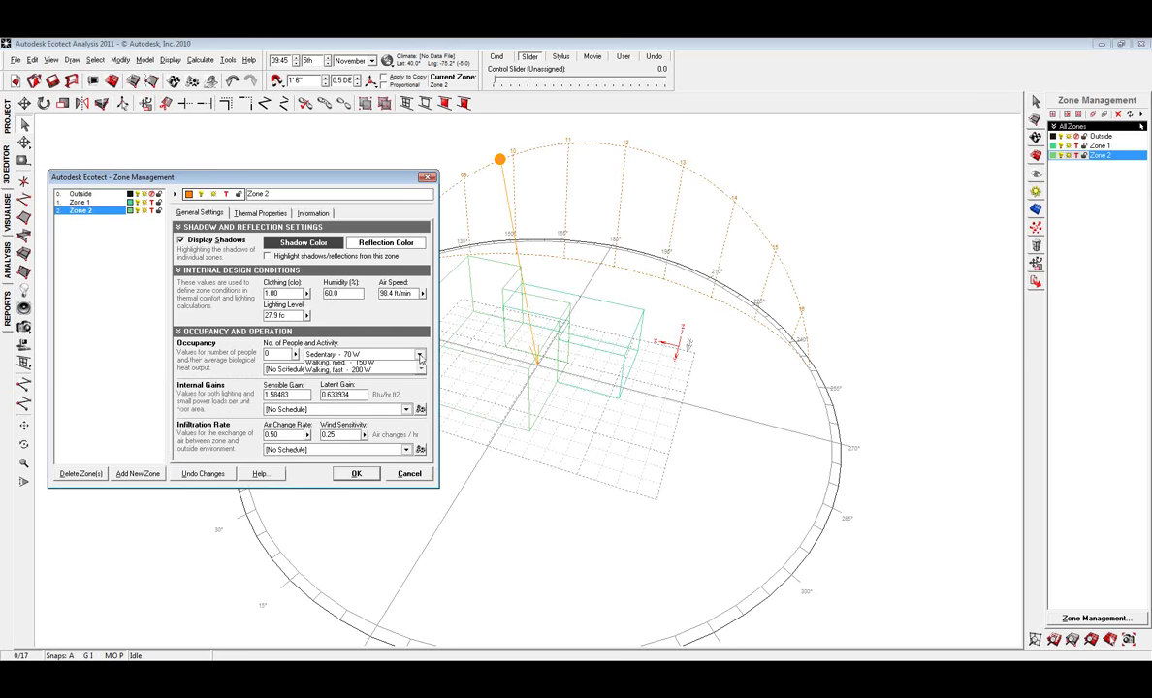
left_click(420, 355)
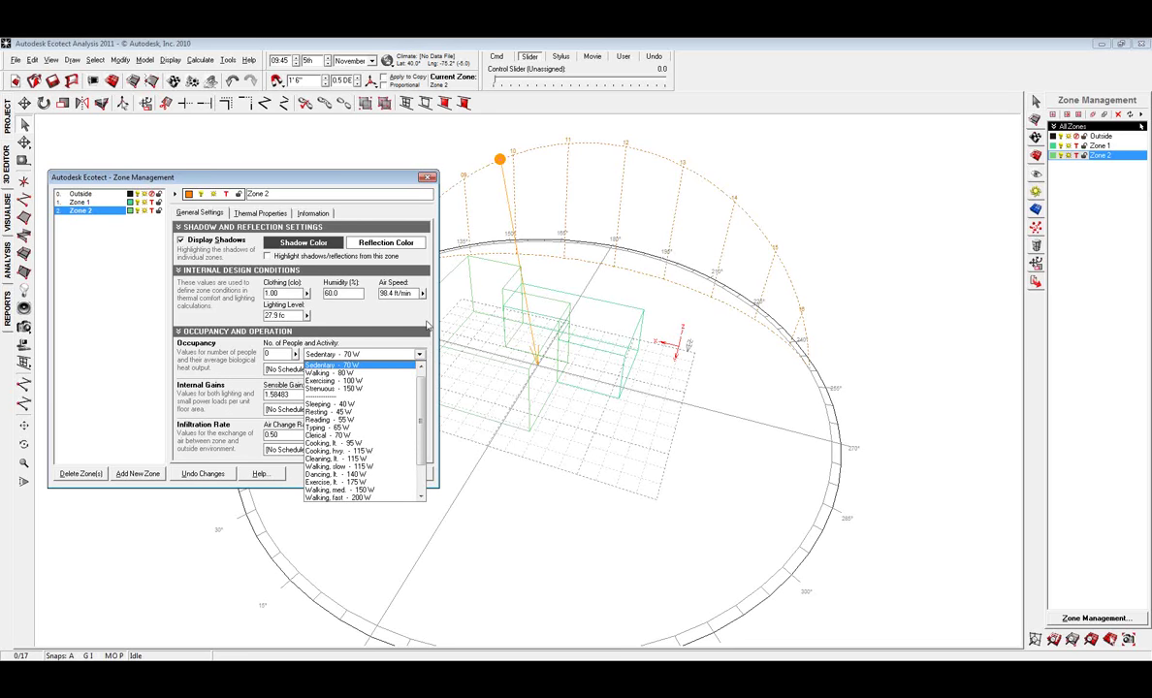
left_click(427, 325)
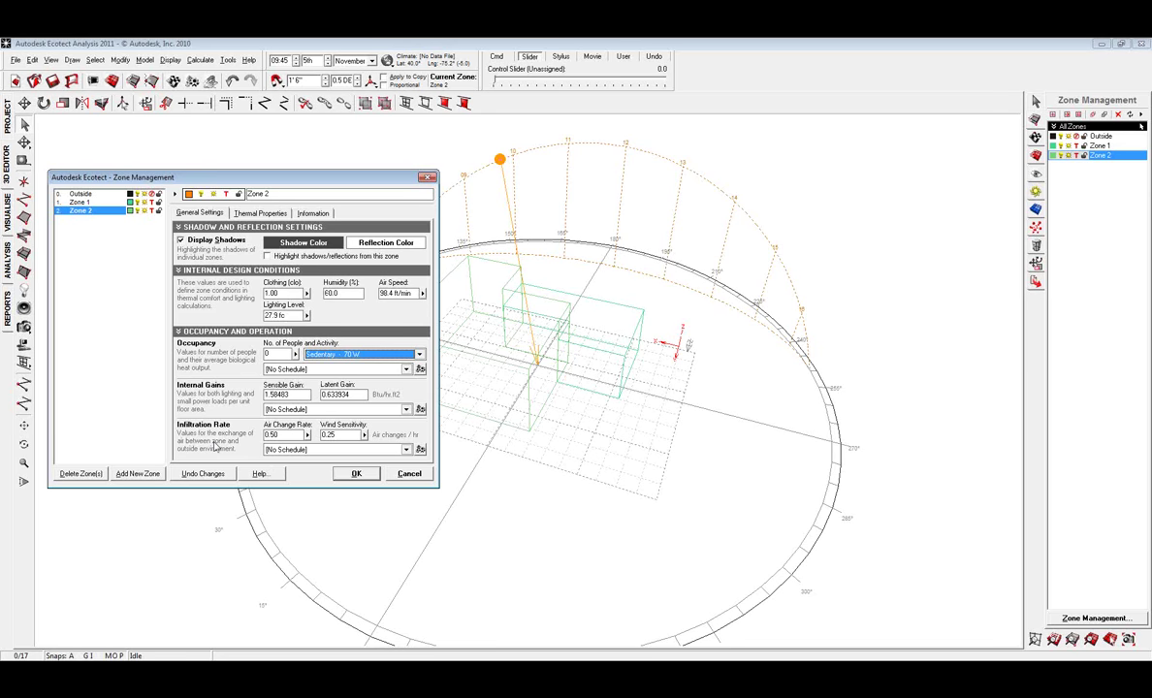
left_click(259, 213)
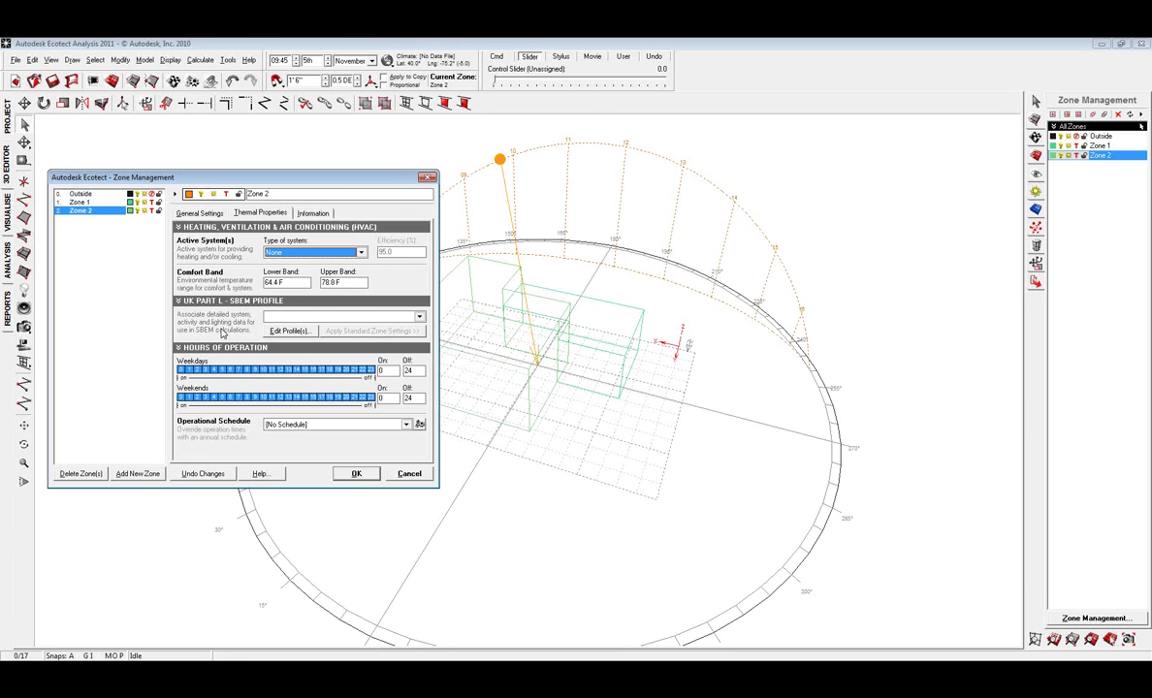
- Calculate the zone volumes from Zone 2's information settings and accept the zone management dialog
left_click(315, 214)
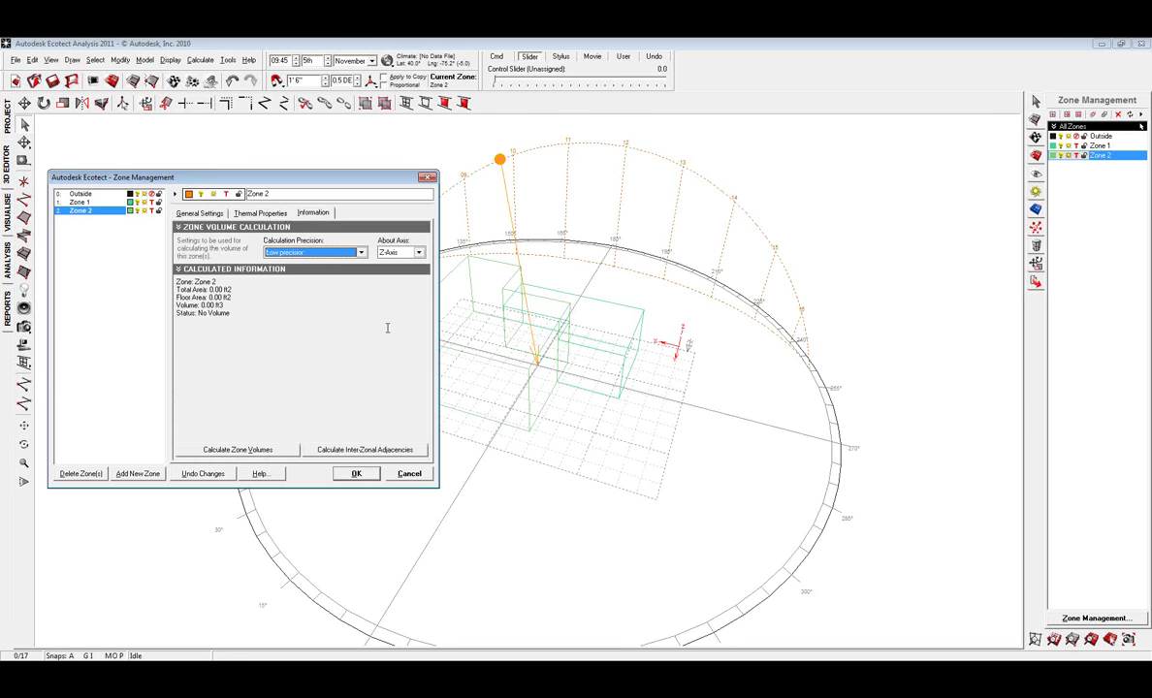
left_click(238, 450)
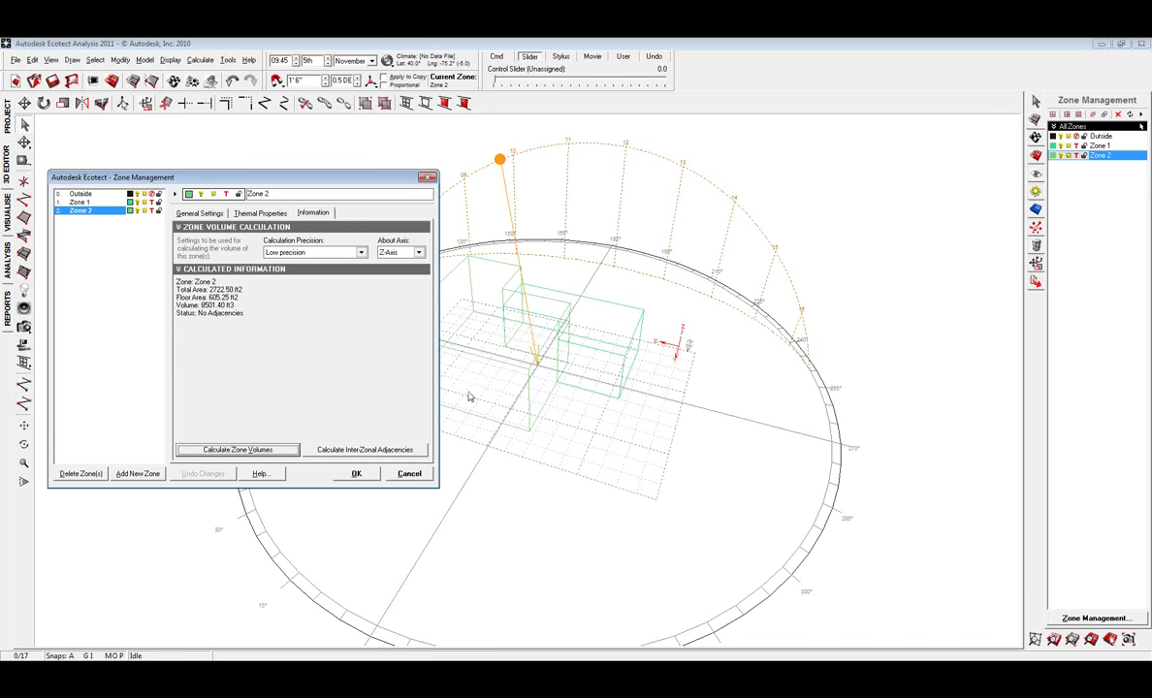
left_click(355, 474)
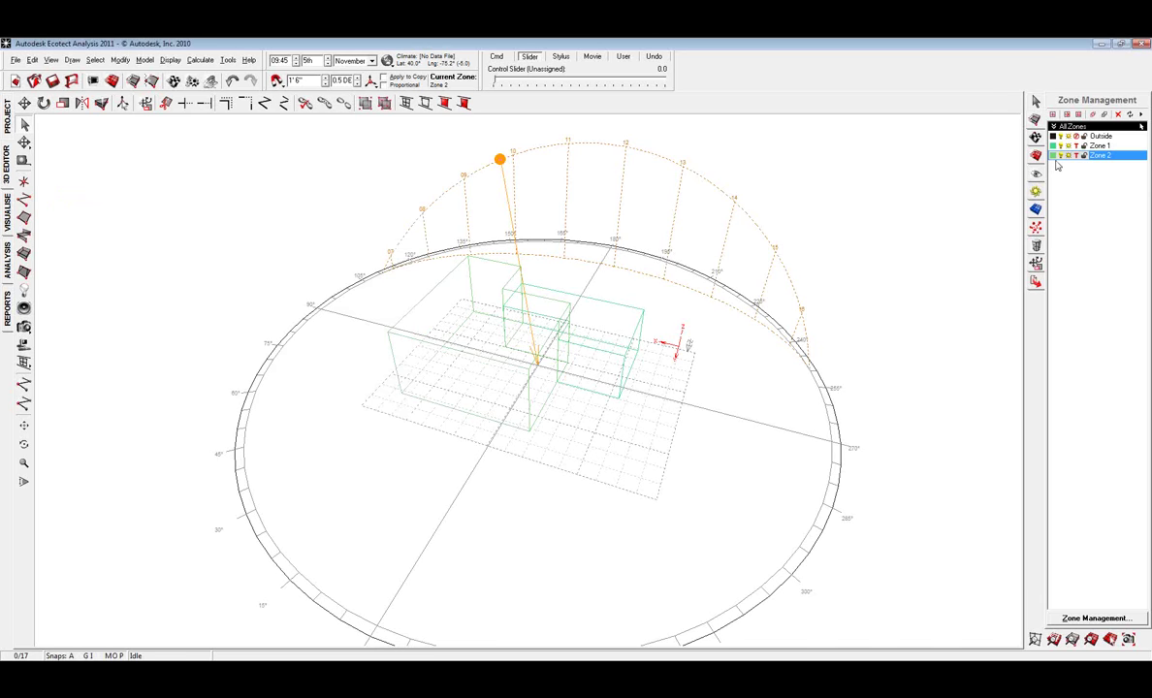
- Hide Zone 2 in the model and show it again, trying its other display toggles
left_click(1076, 156)
left_click(1063, 158)
left_click(1064, 158)
left_click(1071, 158)
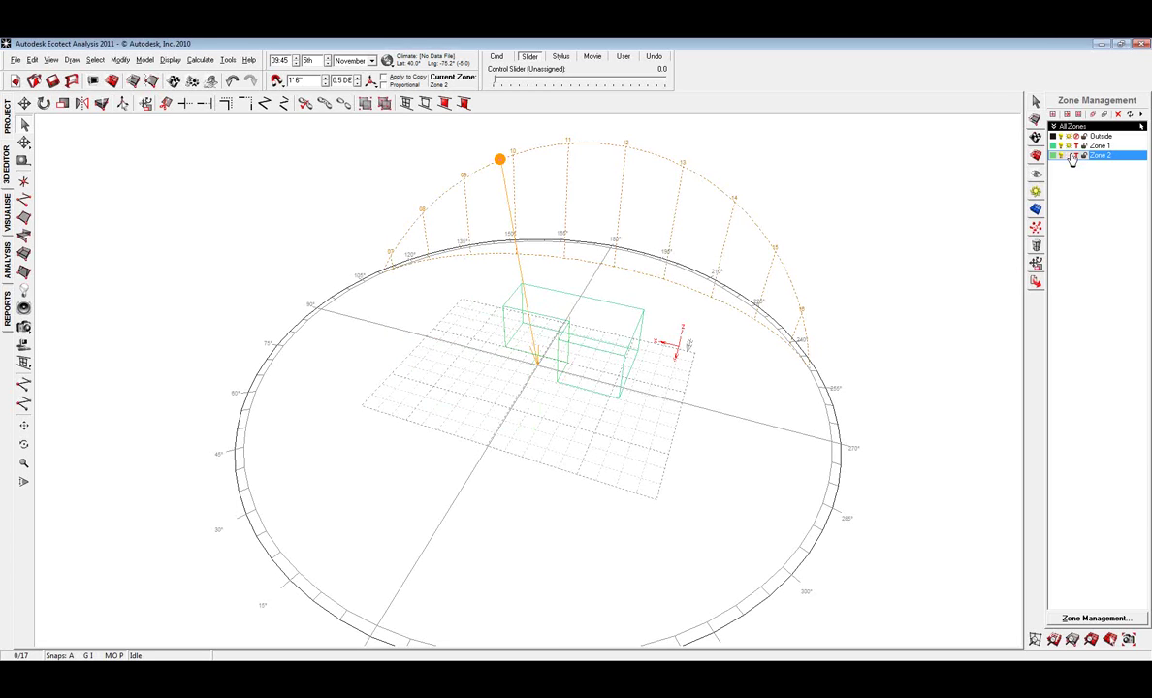
left_click(1072, 158)
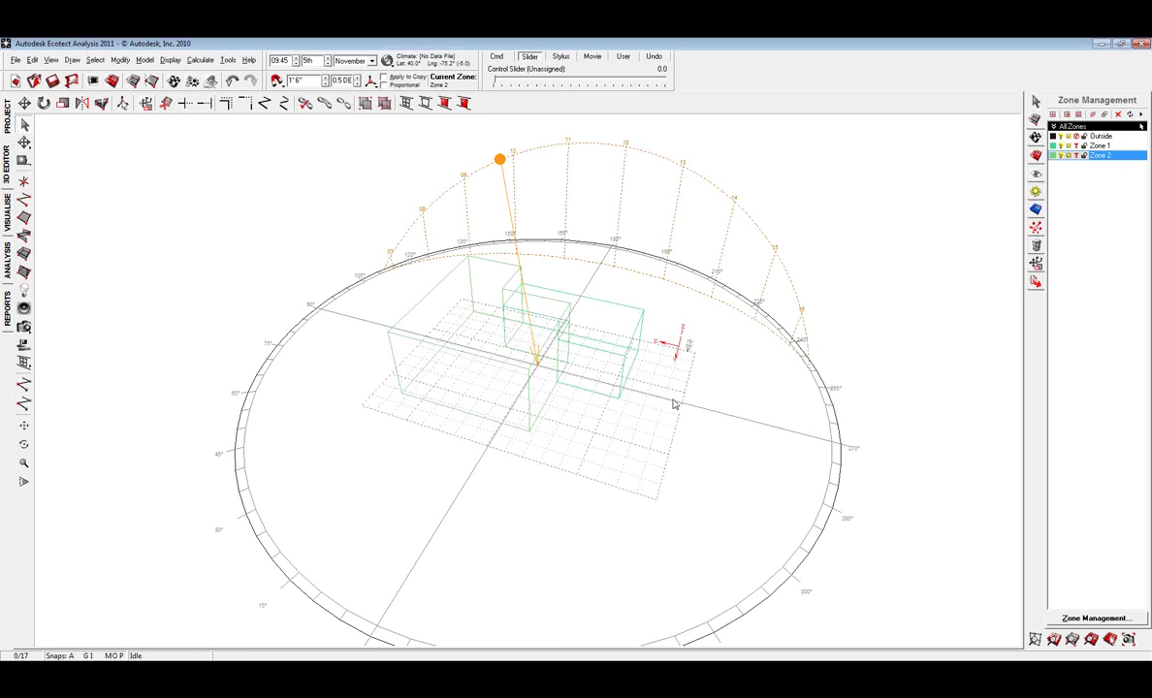
- Try to insert a four-sided window as a child of Zone 2's exposed wall beside Zone 1, and undo it
right_click_drag(674, 404, 638, 421)
scroll(611, 406, "up", 4)
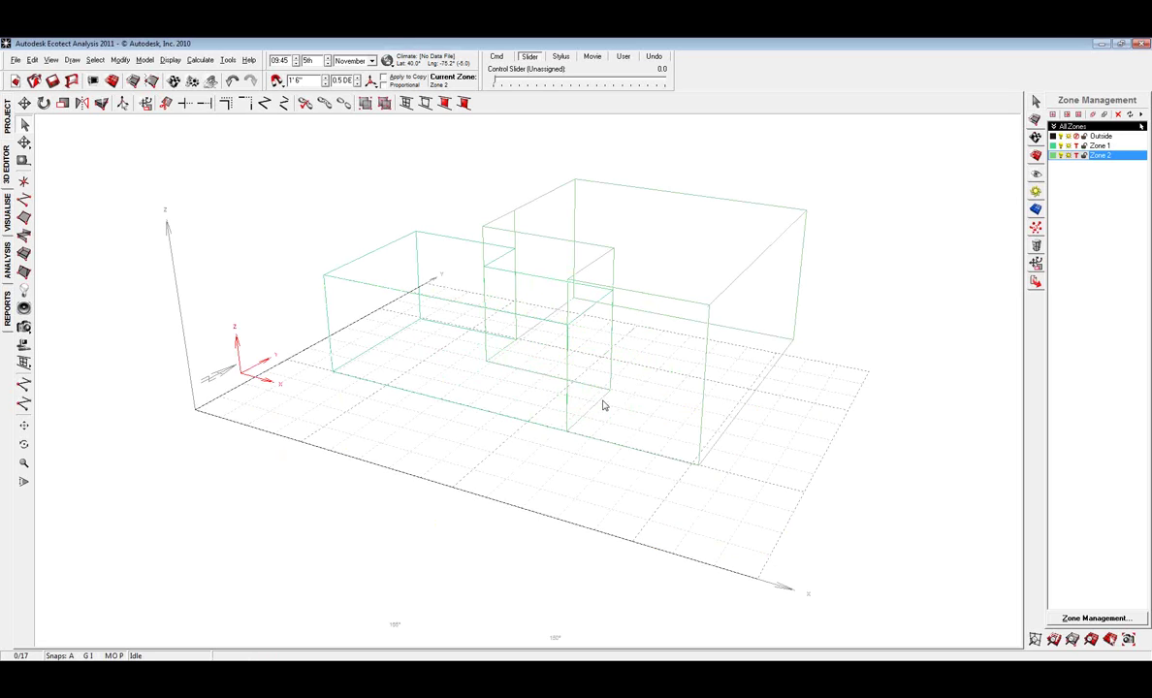
scroll(602, 405, "up", 2)
right_click(630, 455)
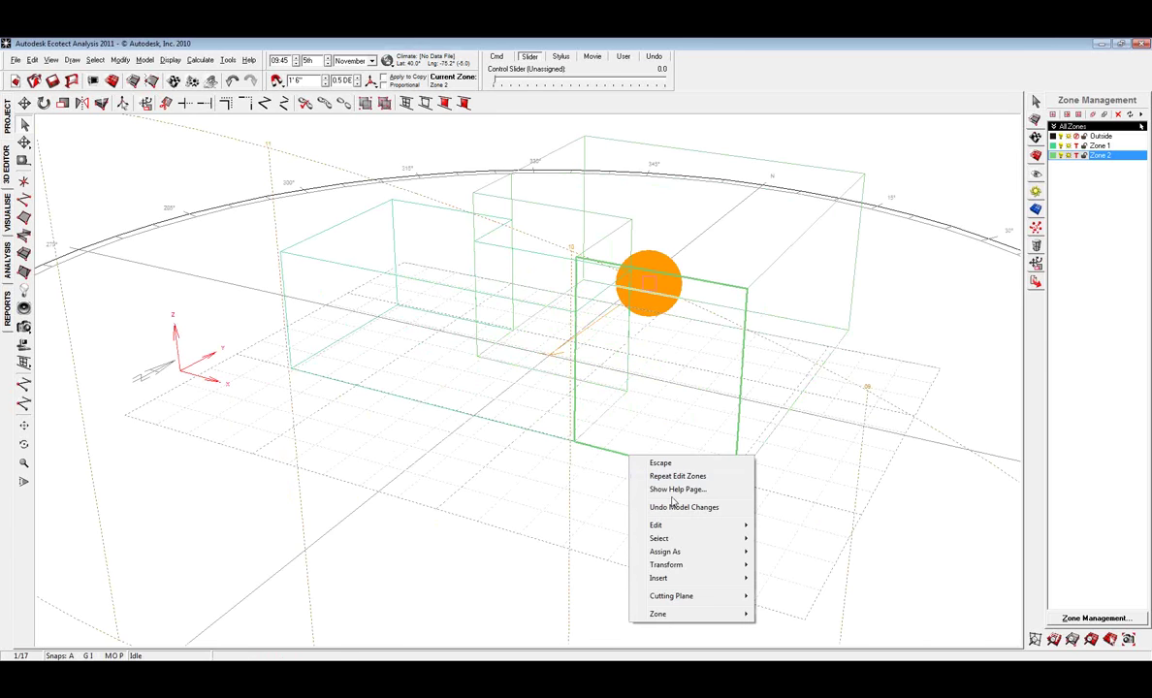
mouse_move(674, 528)
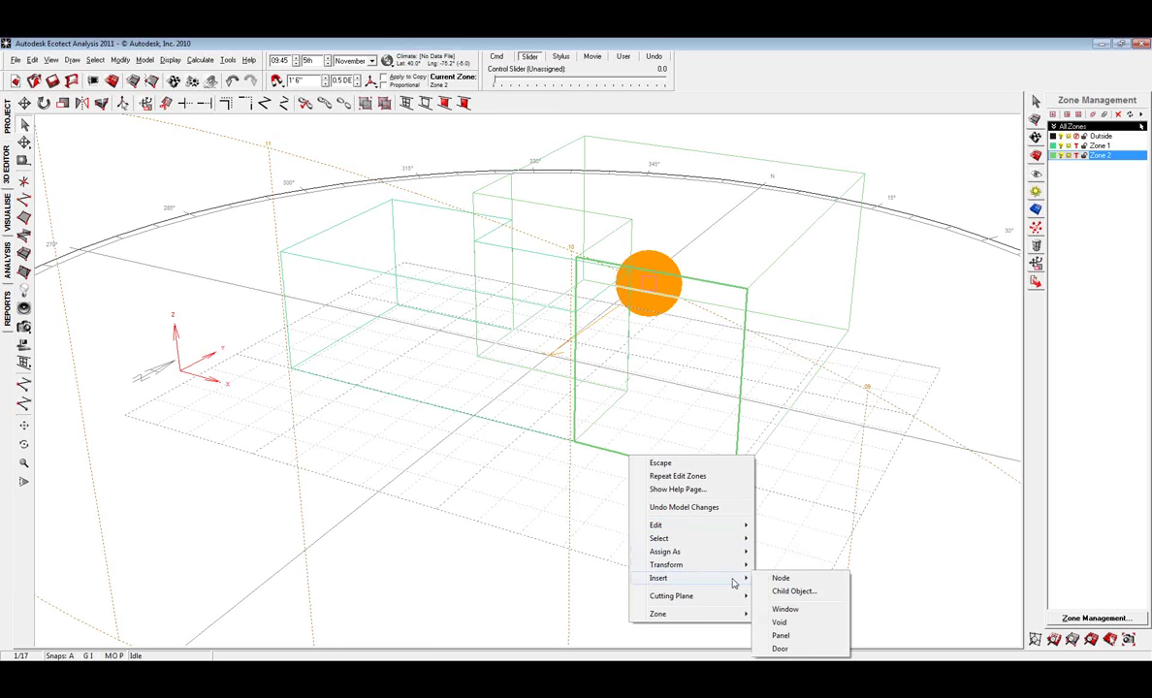
left_click(807, 611)
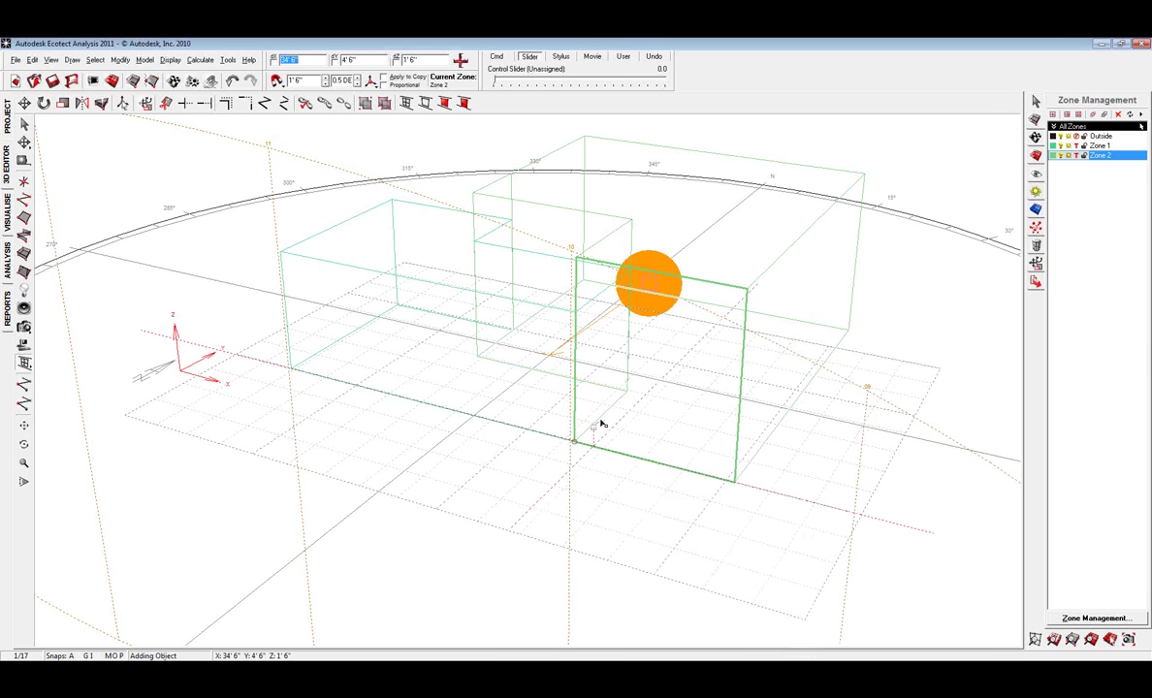
left_click(601, 416)
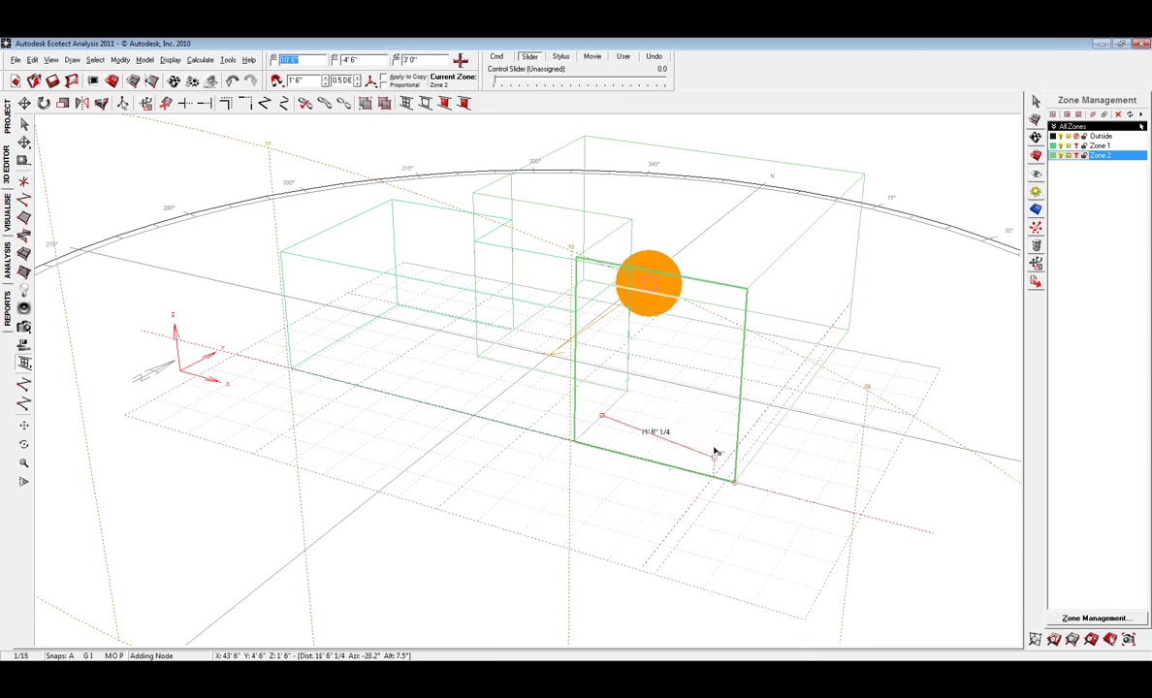
left_click(716, 438)
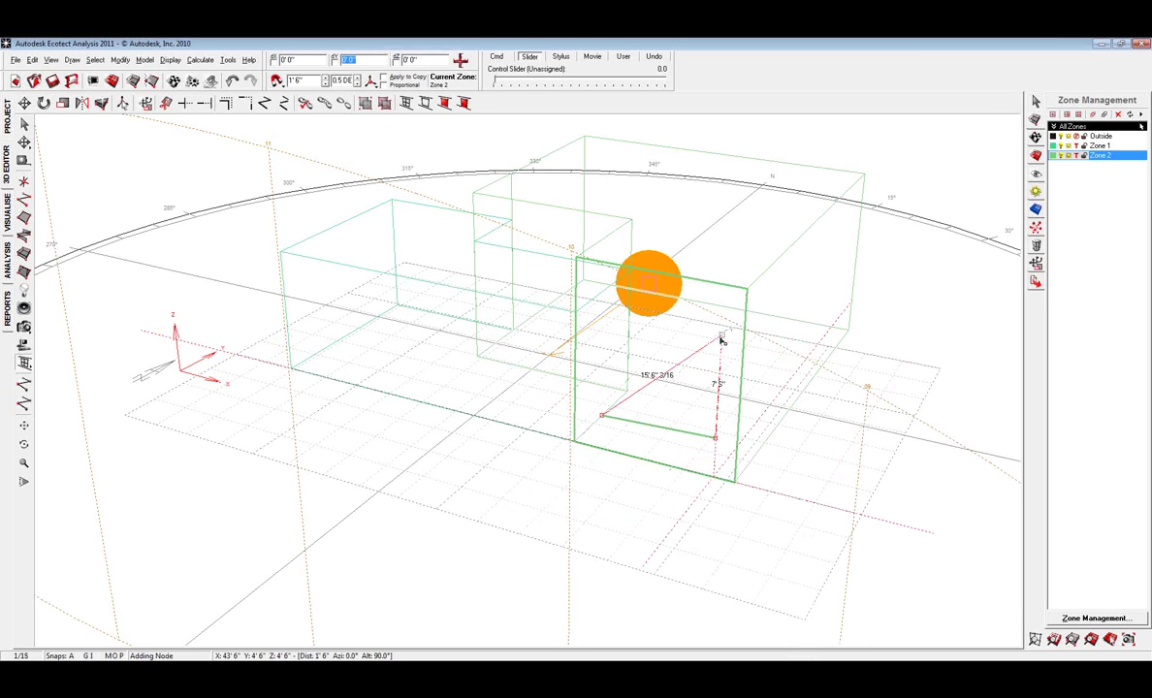
left_click(609, 291)
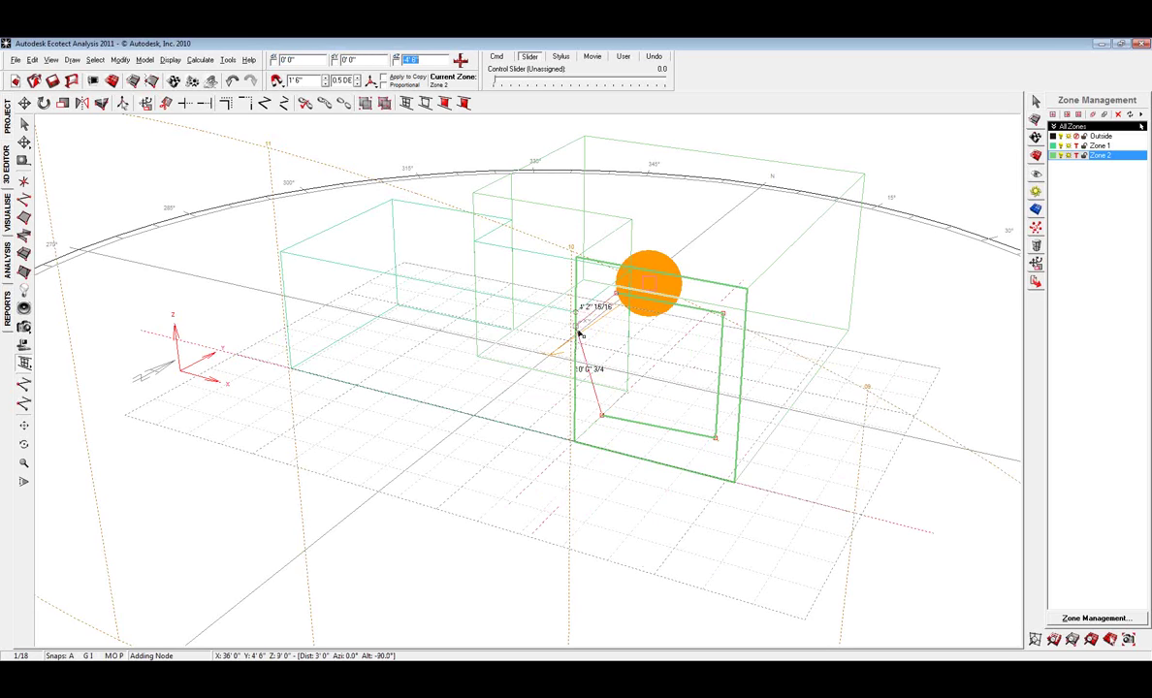
key("Escape")
middle_click_drag(541, 491, 614, 501)
key("ctrl+z")
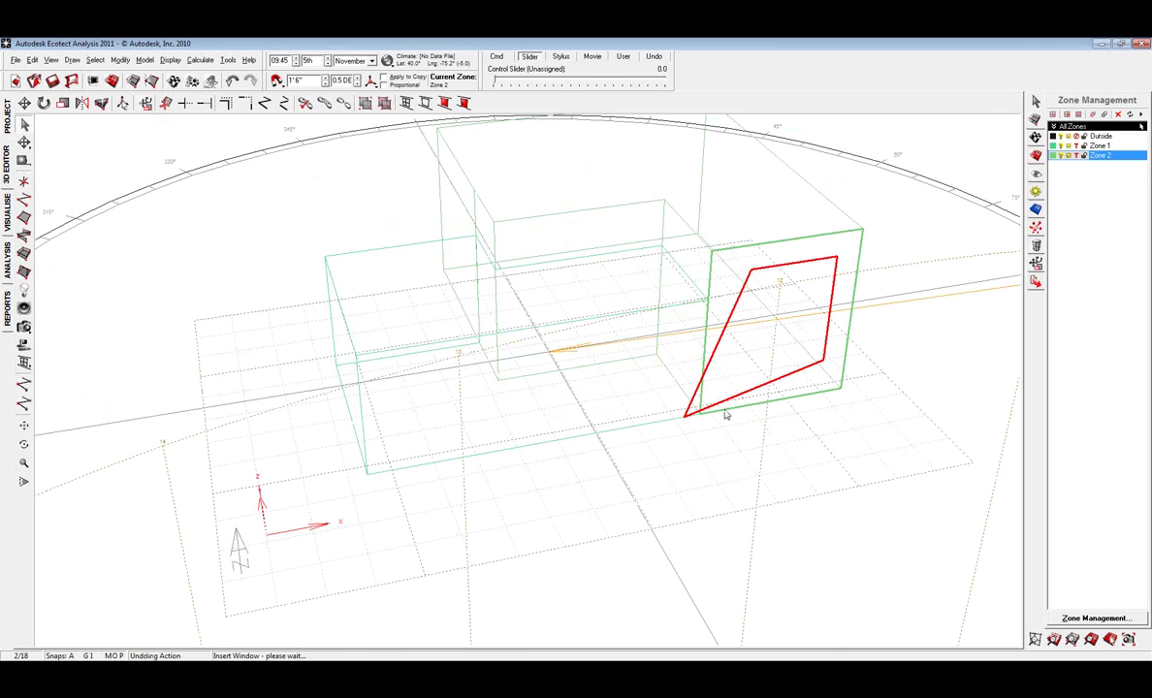
- Cancel the search for a solution to the program failure, relaunch Autodesk Ecotect Analysis and maximize its window
mouse_move(734, 676)
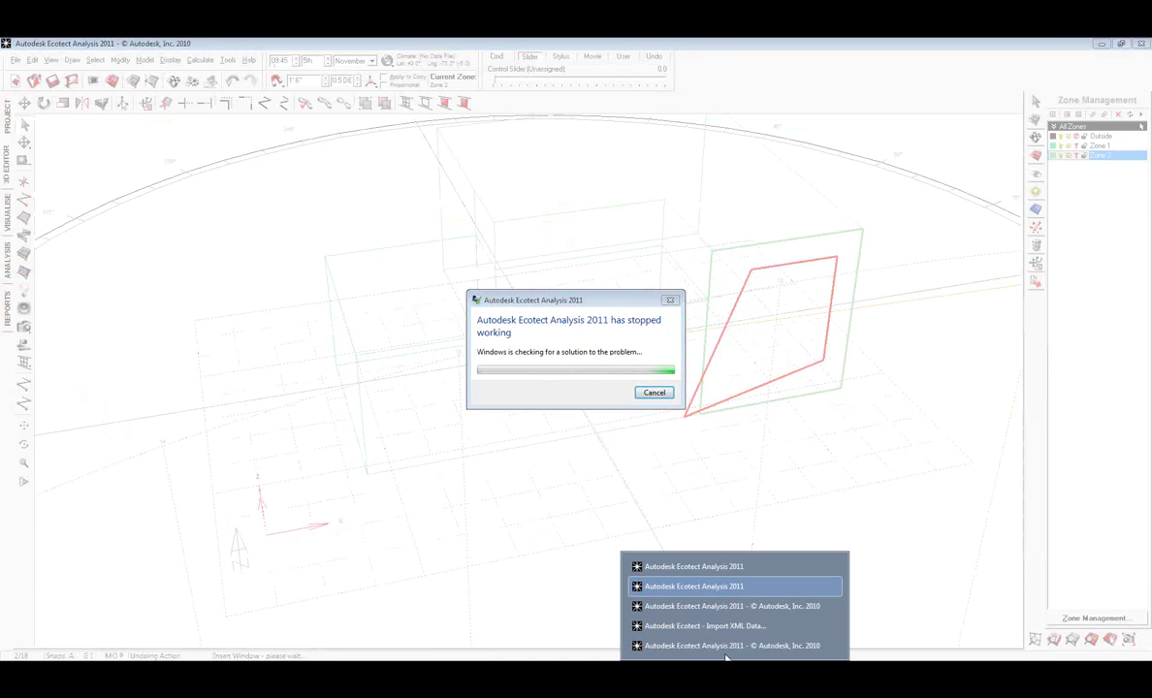
left_click(654, 393)
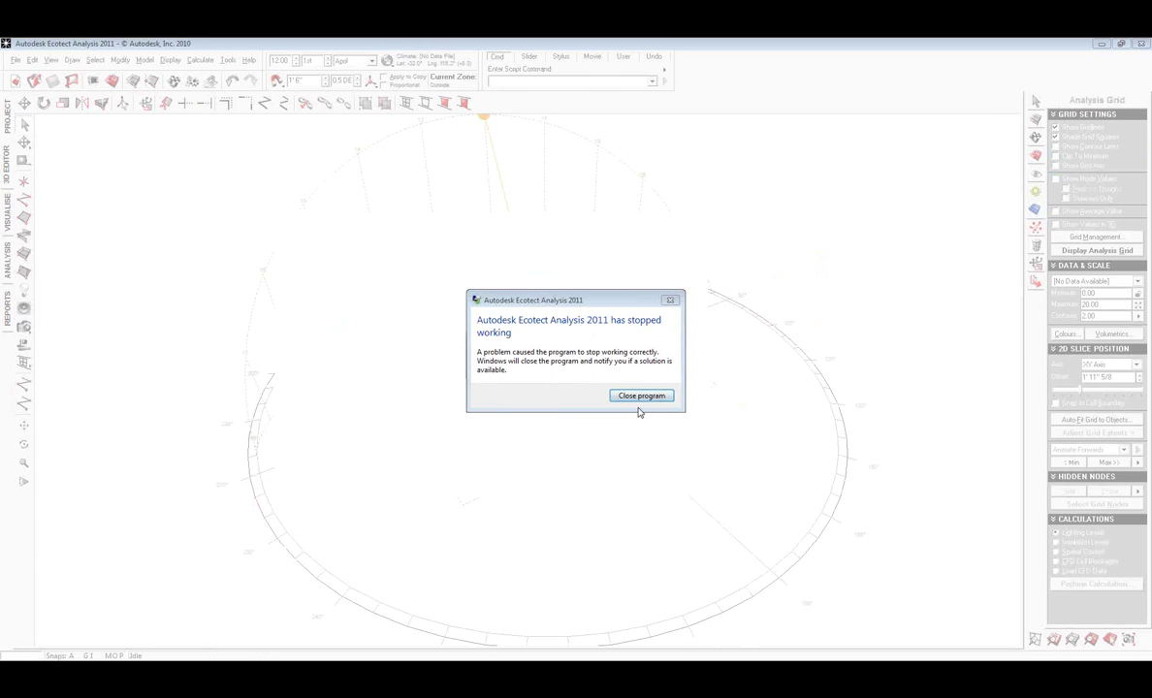
key("super")
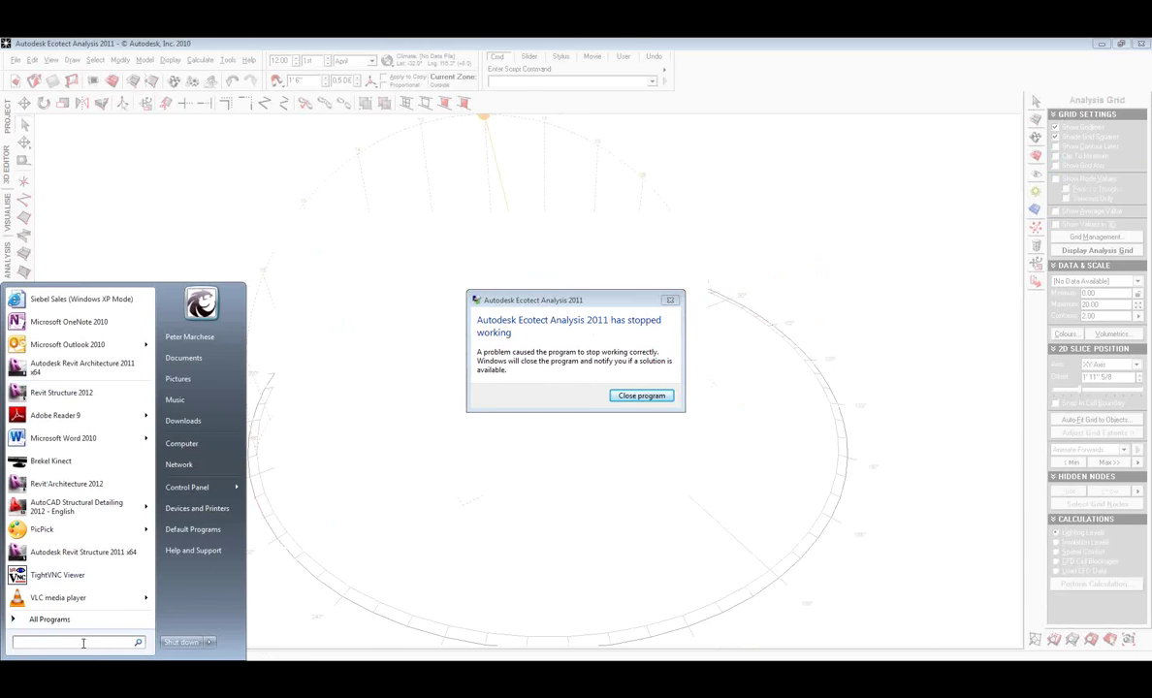
type("ecotect")
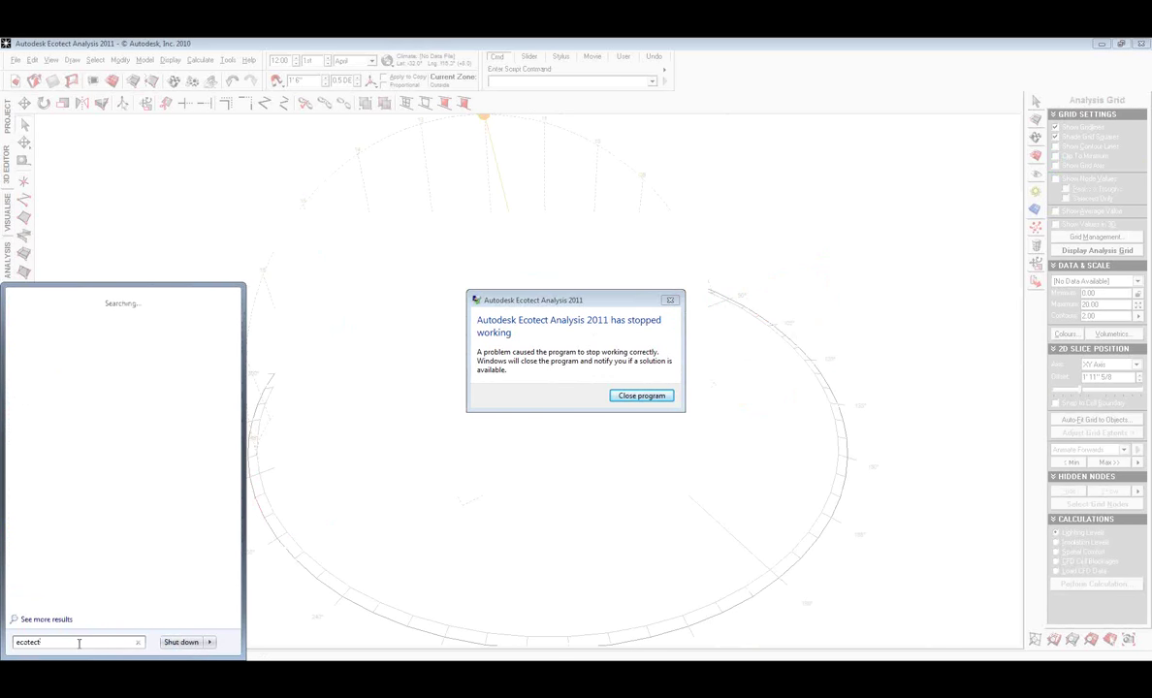
key("Return")
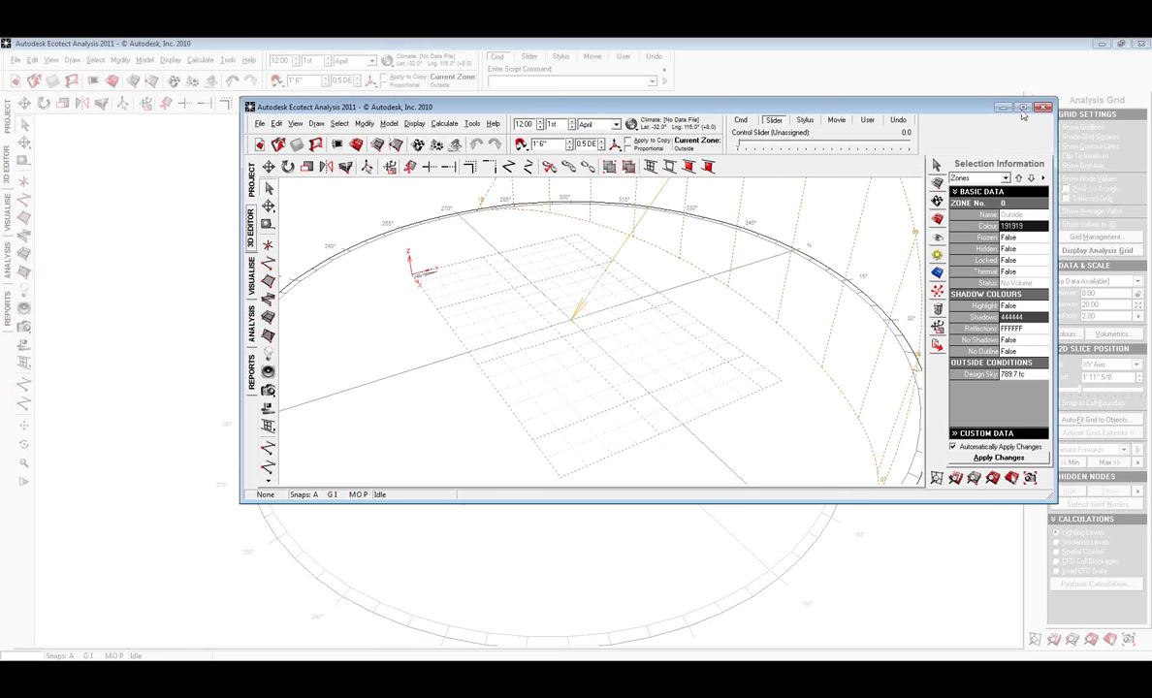
left_click(1022, 108)
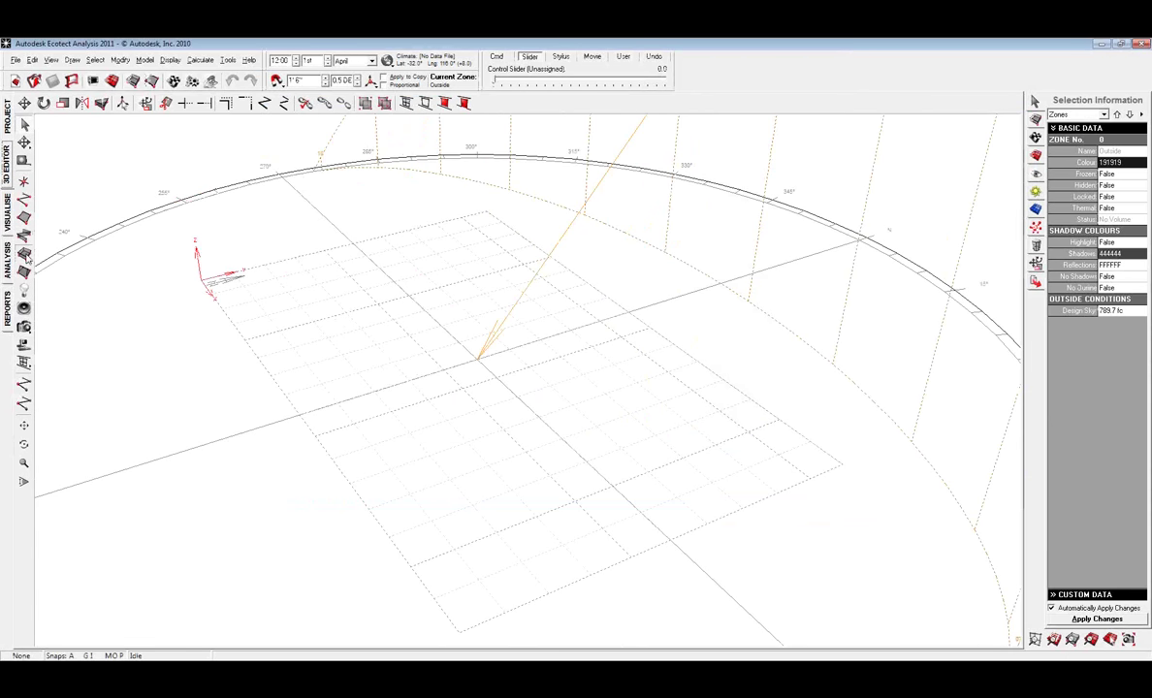
- Draw an L-shaped six-corner zone about 31' 6" long and 16' 6" across at its widest on the ground grid
key("z")
left_click(330, 287)
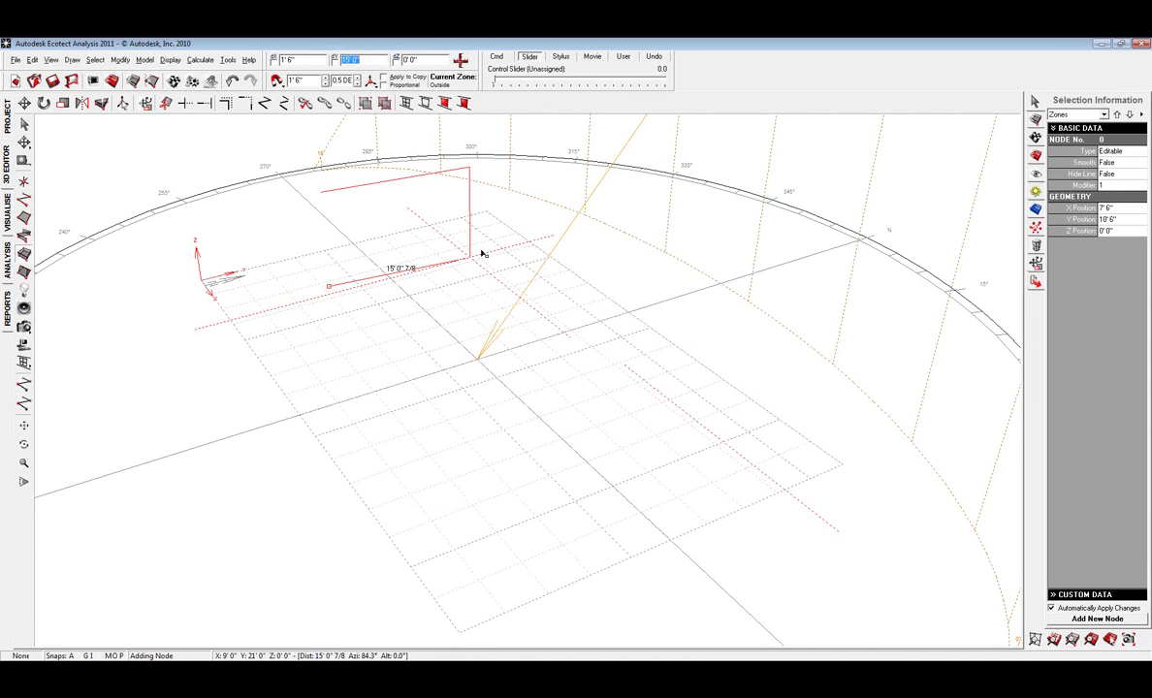
left_click(477, 251)
left_click(535, 304)
left_click(485, 317)
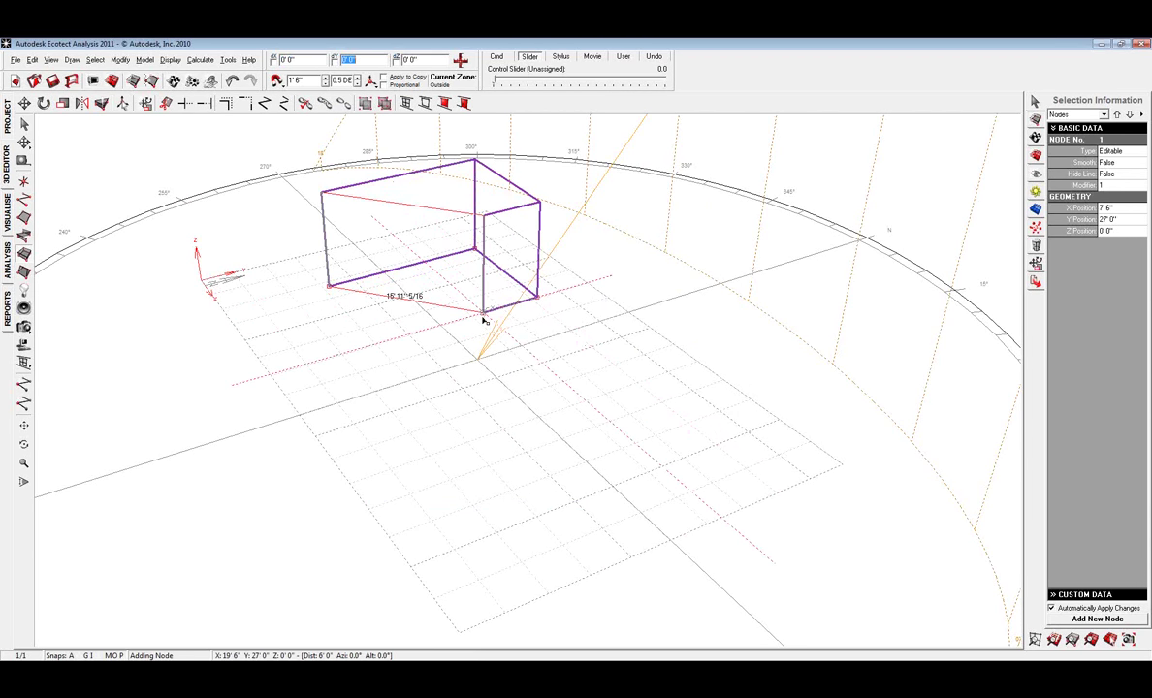
left_click(607, 419)
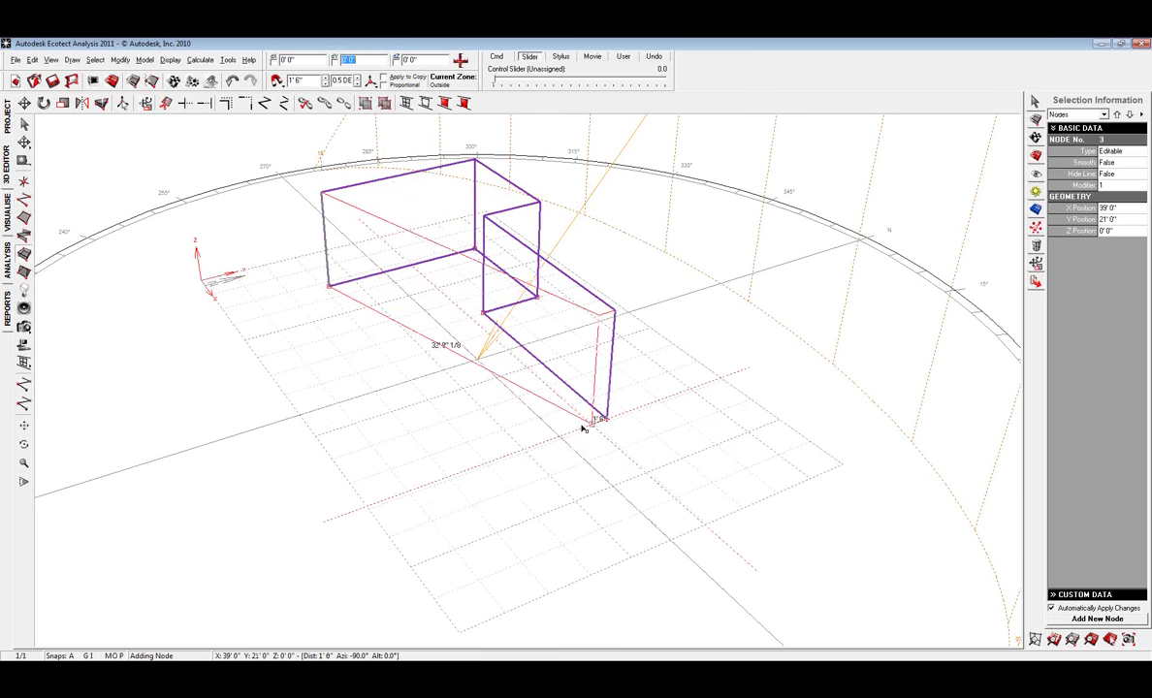
left_click(489, 457)
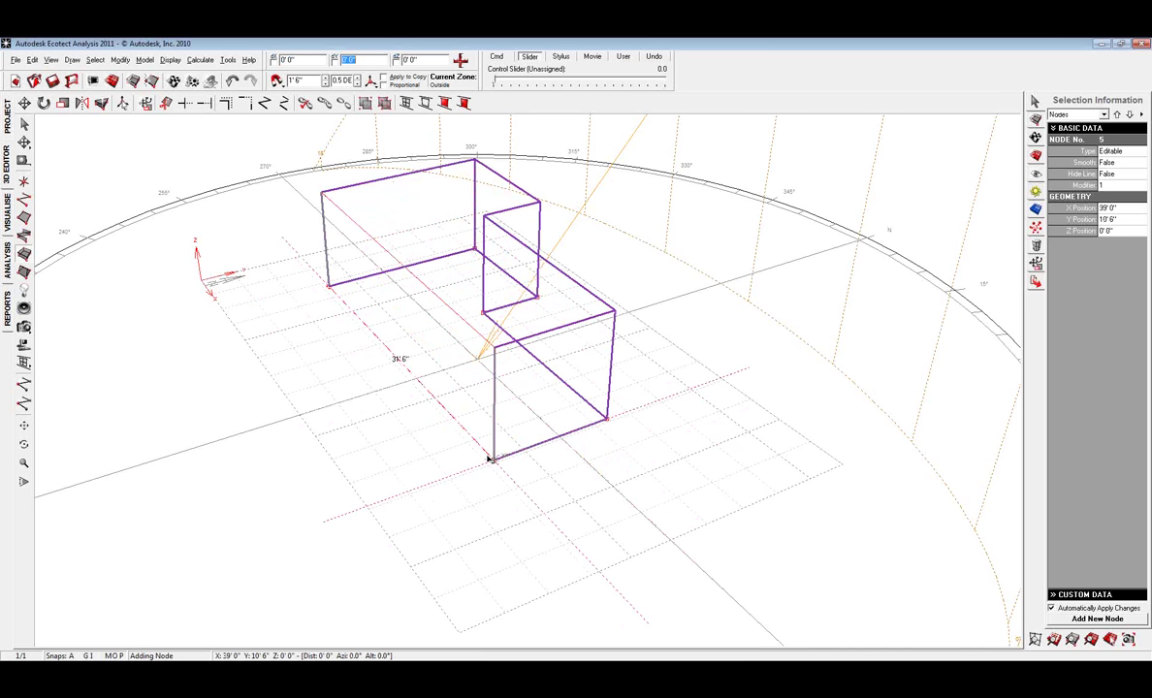
key("Escape")
left_click(632, 382)
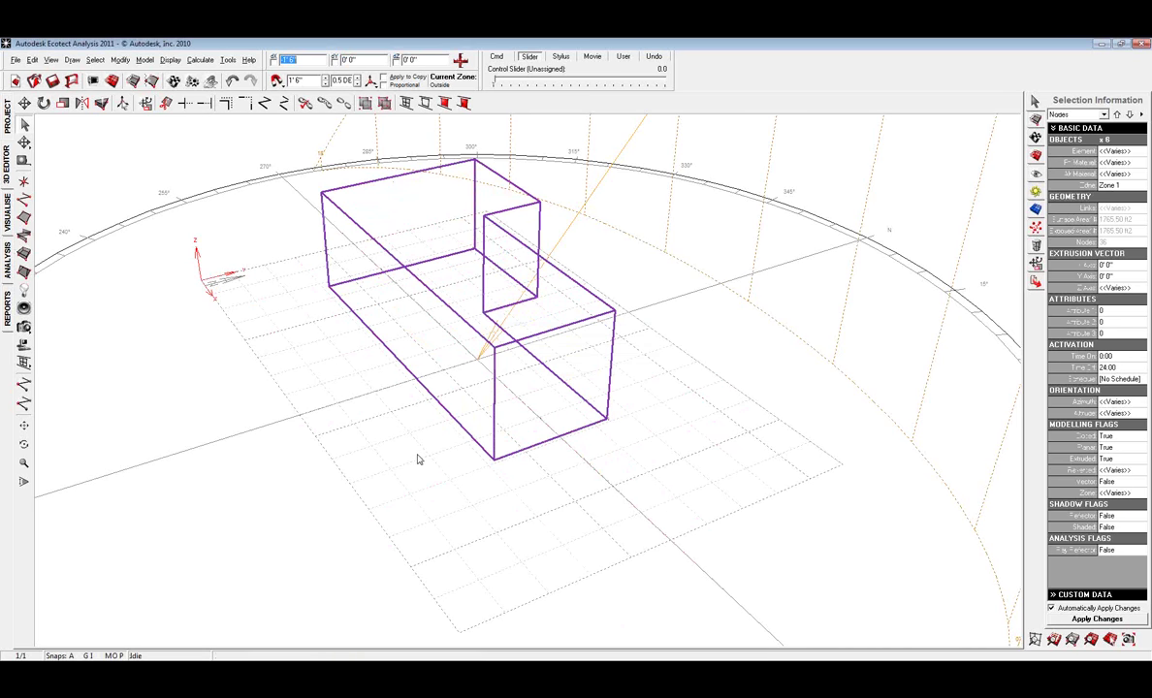
- Insert a window about 6' by 6' as a child of Zone 1's 12' exterior wall at the end of the L
right_click_drag(760, 374, 655, 402)
left_click(679, 465)
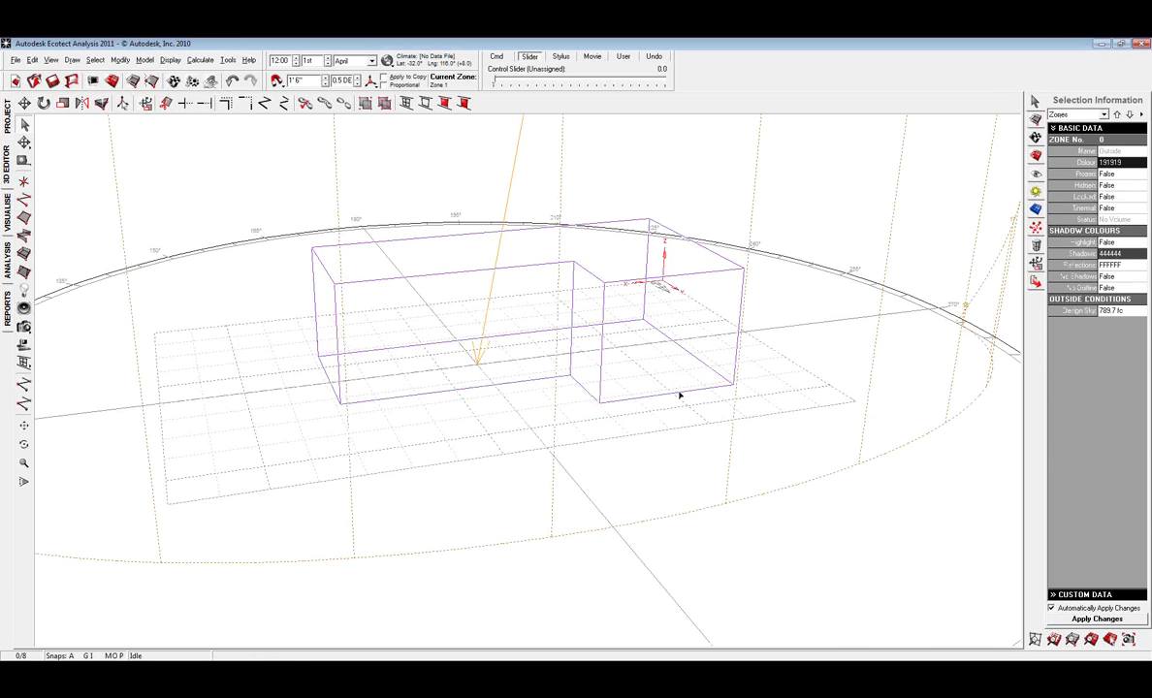
left_click(679, 392)
left_click(679, 396)
right_click(682, 395)
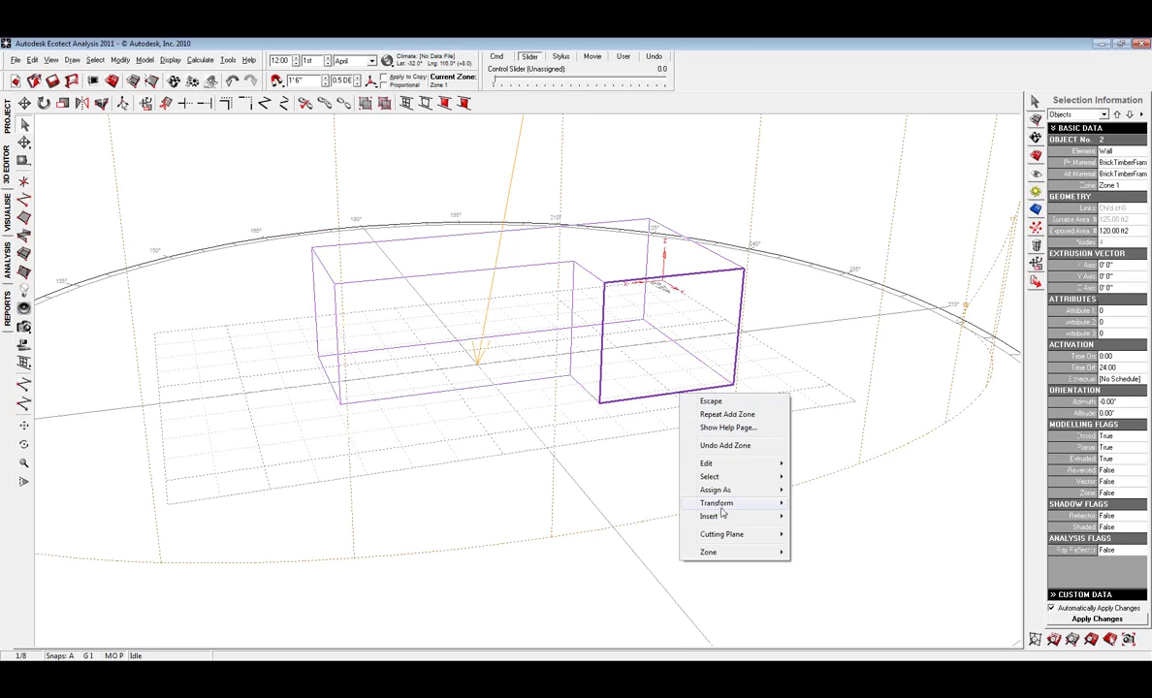
mouse_move(723, 519)
left_click(825, 555)
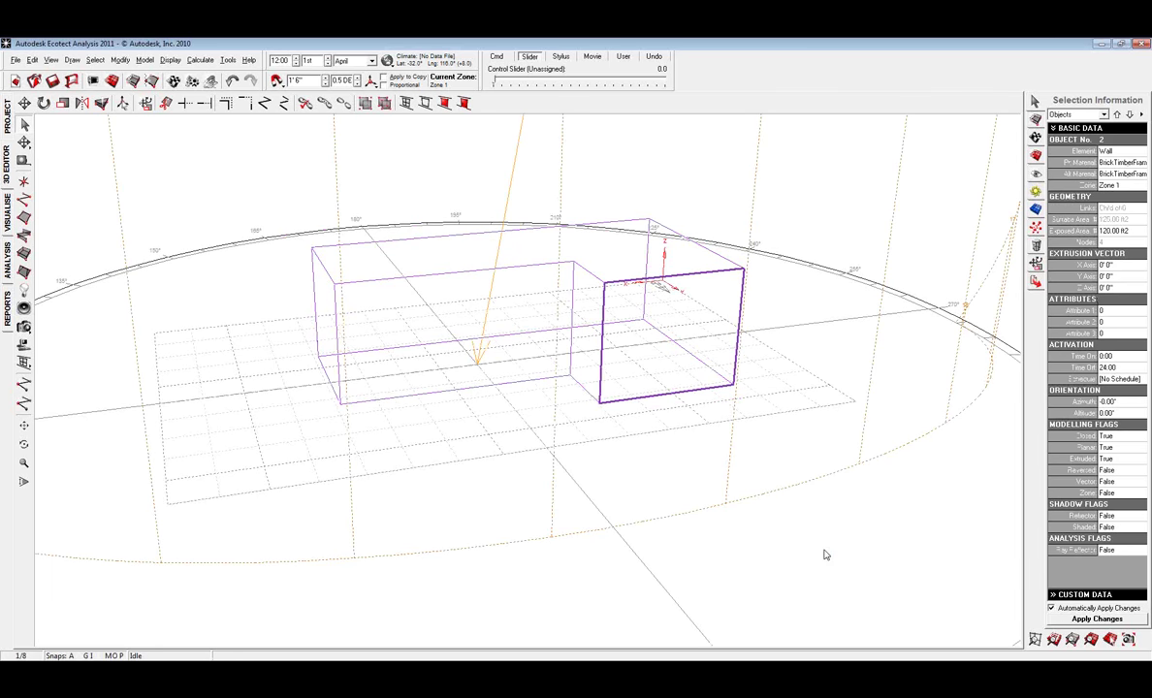
left_click(696, 376)
left_click(707, 378)
left_click(712, 303)
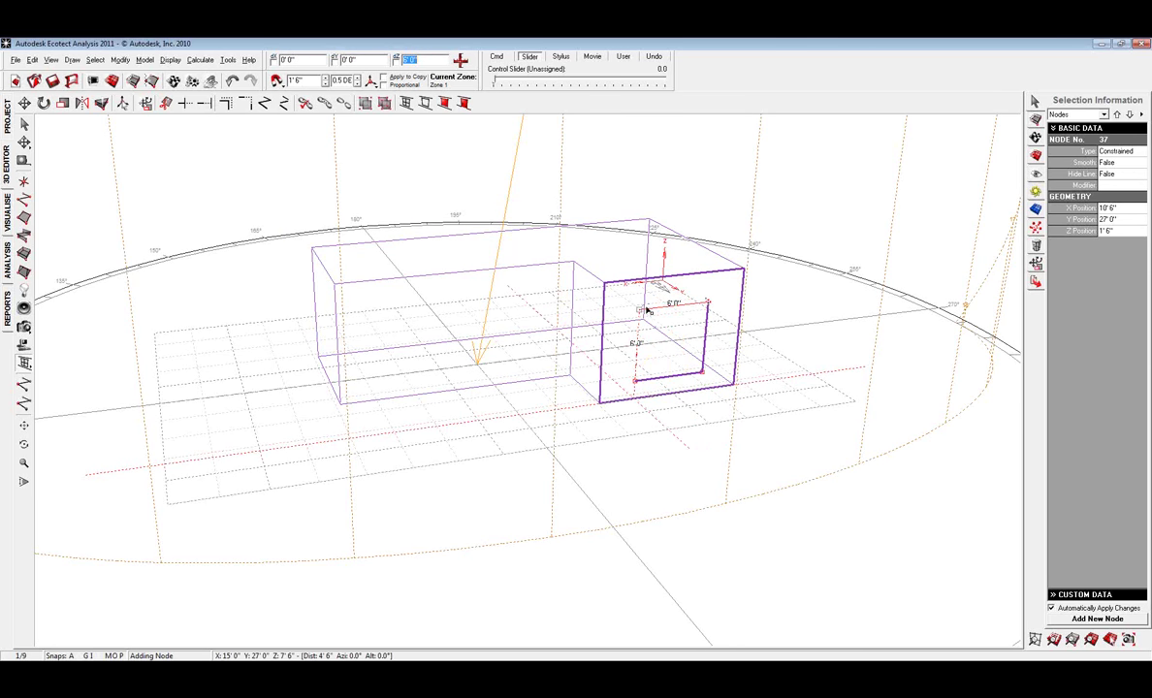
left_click(642, 309)
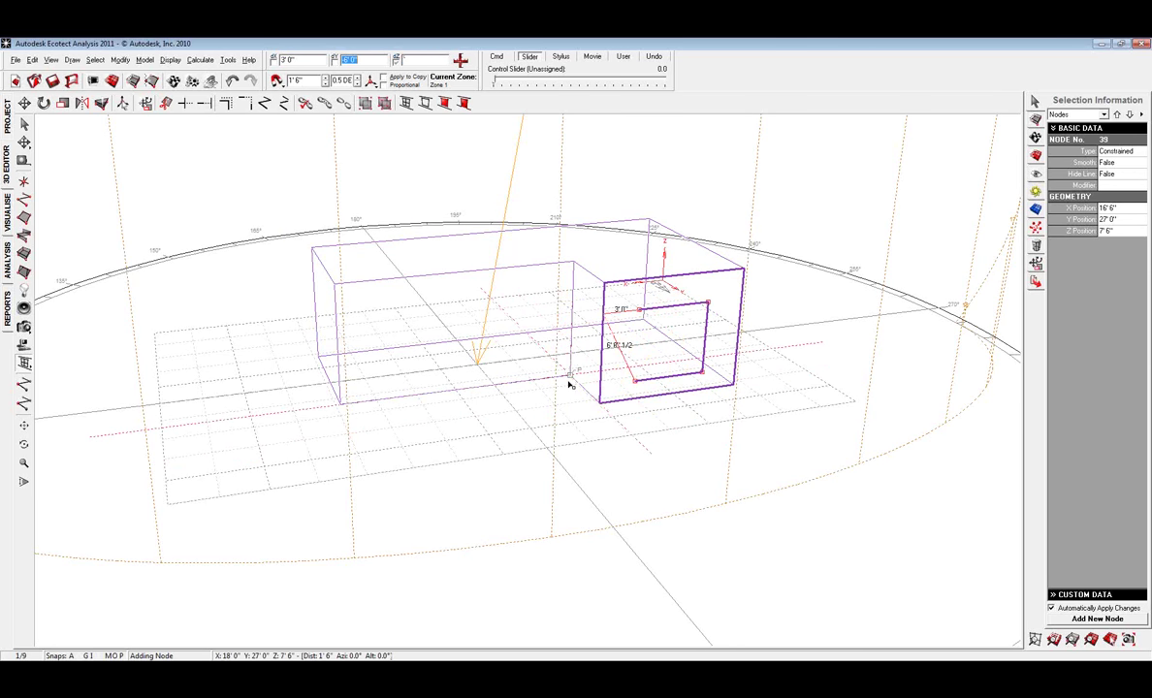
key("Escape")
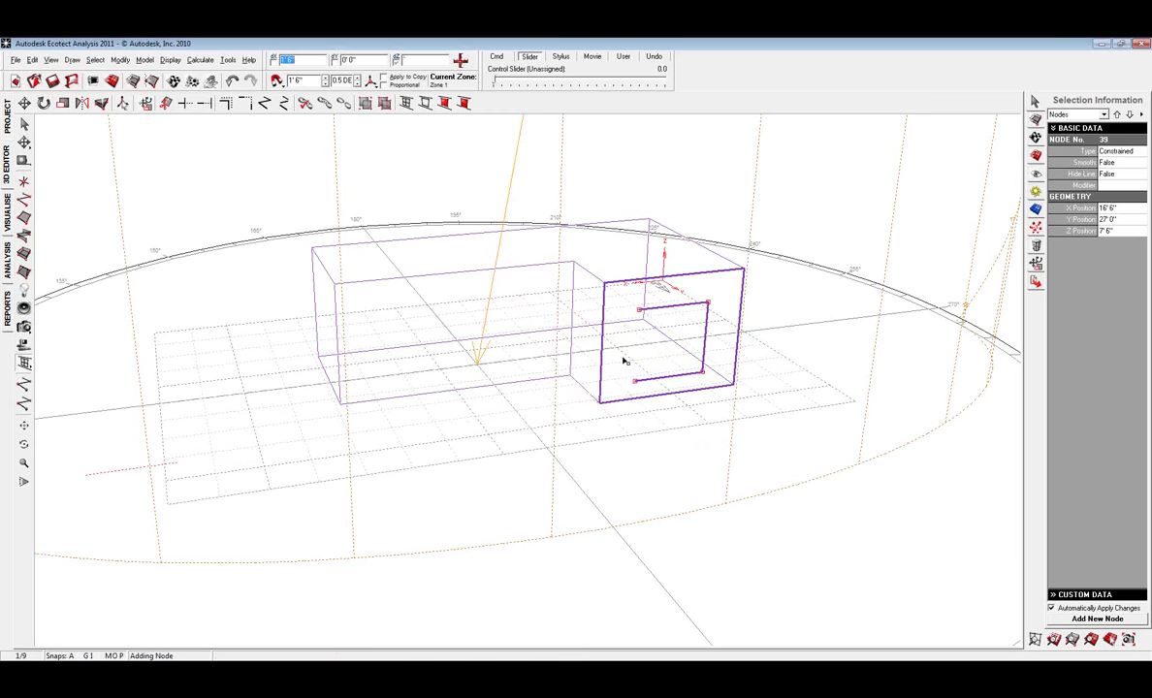
key("Escape")
- Draw a second zone about 16' 6" deep against Zone 1's inner long wall, from its far end to the inside corner
left_click(25, 254)
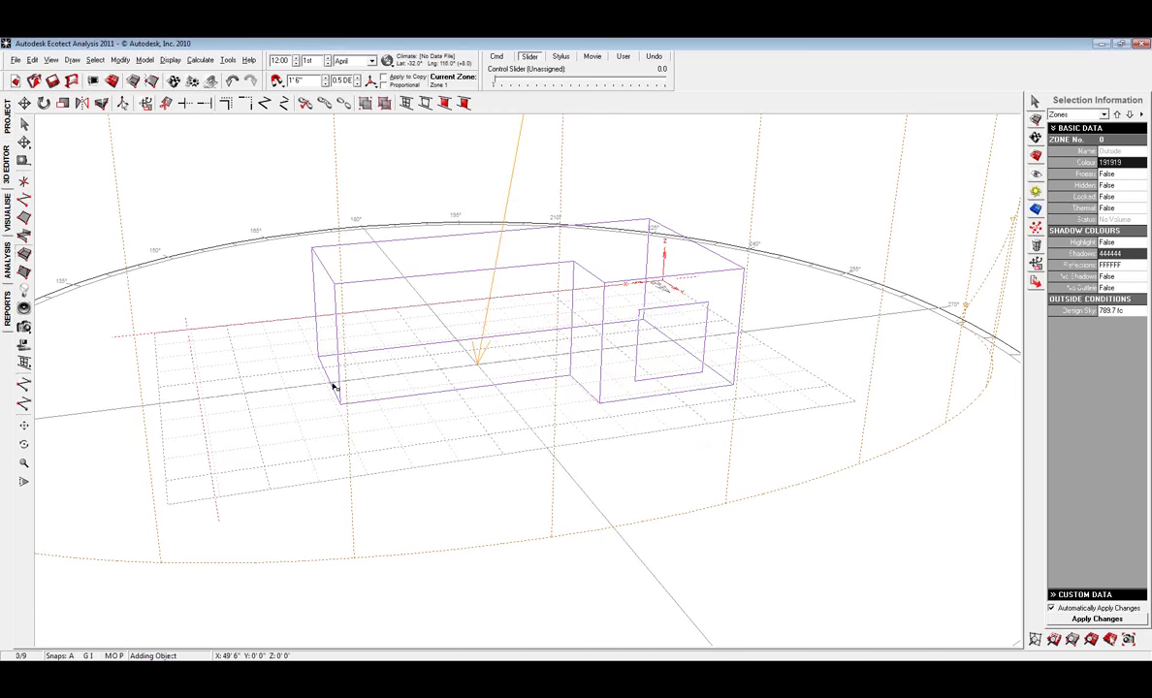
left_click(340, 404)
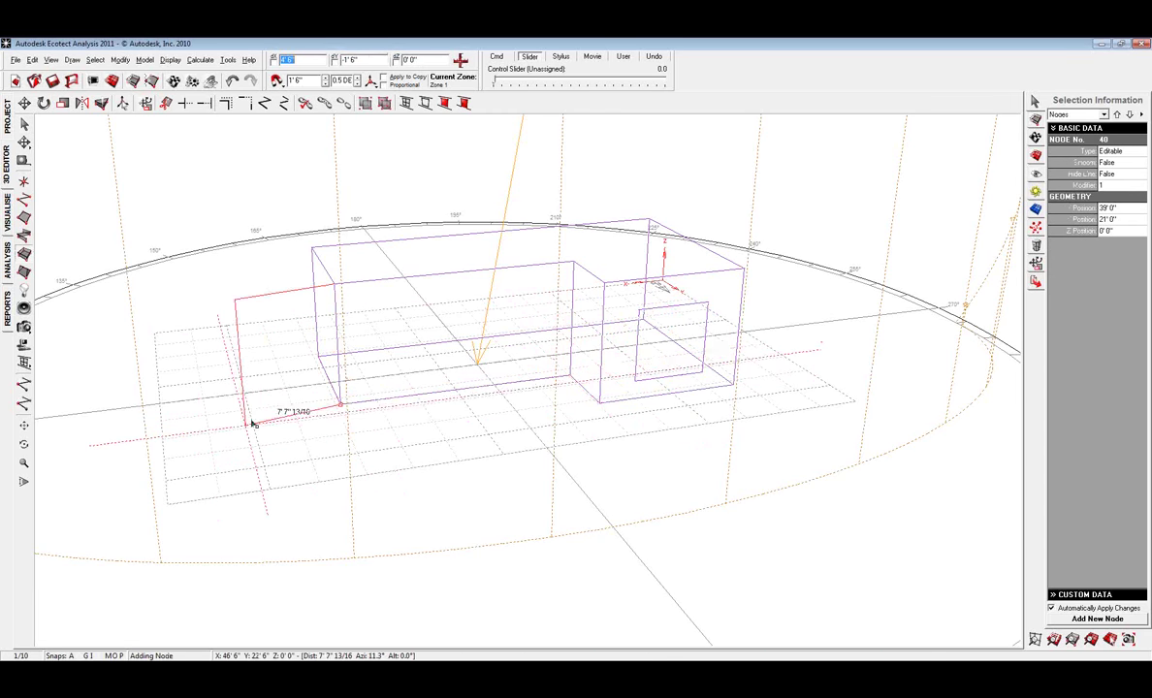
left_click(243, 417)
left_click(293, 520)
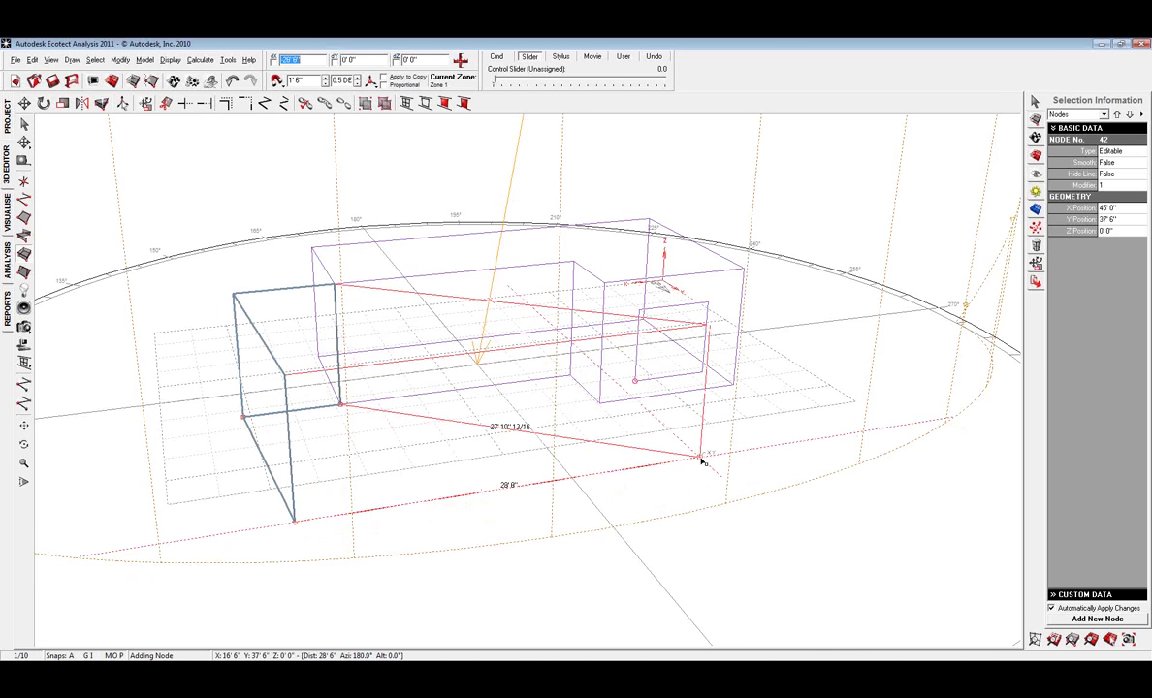
left_click(662, 465)
left_click(570, 376)
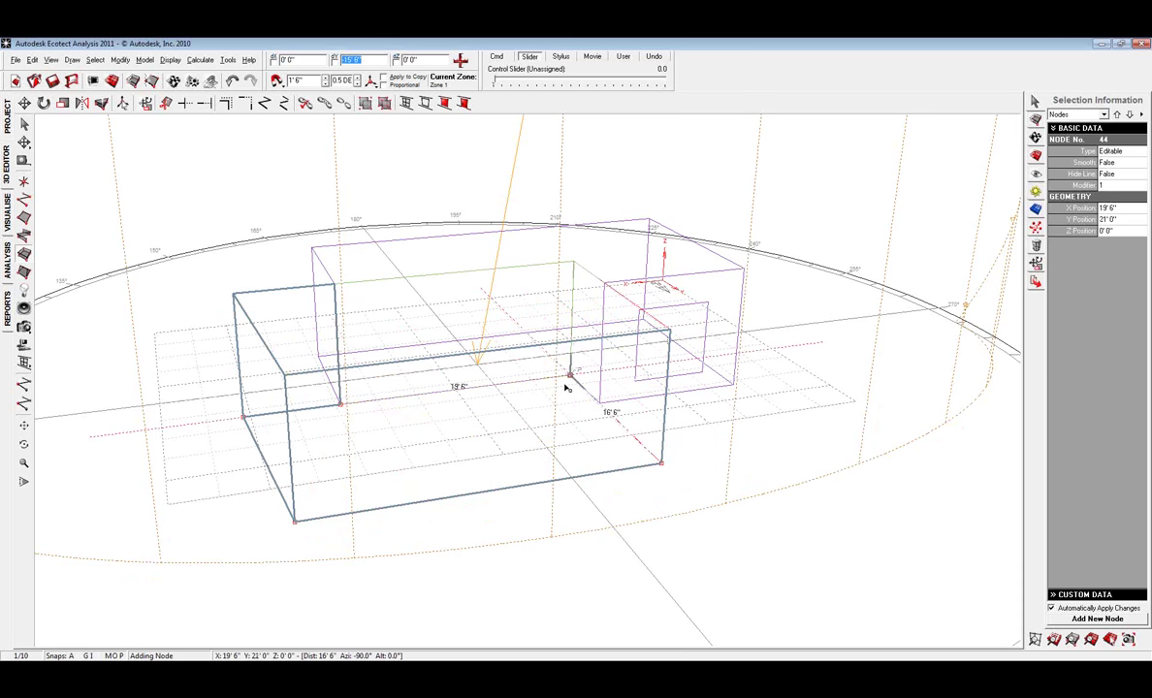
key("Escape")
key("Return")
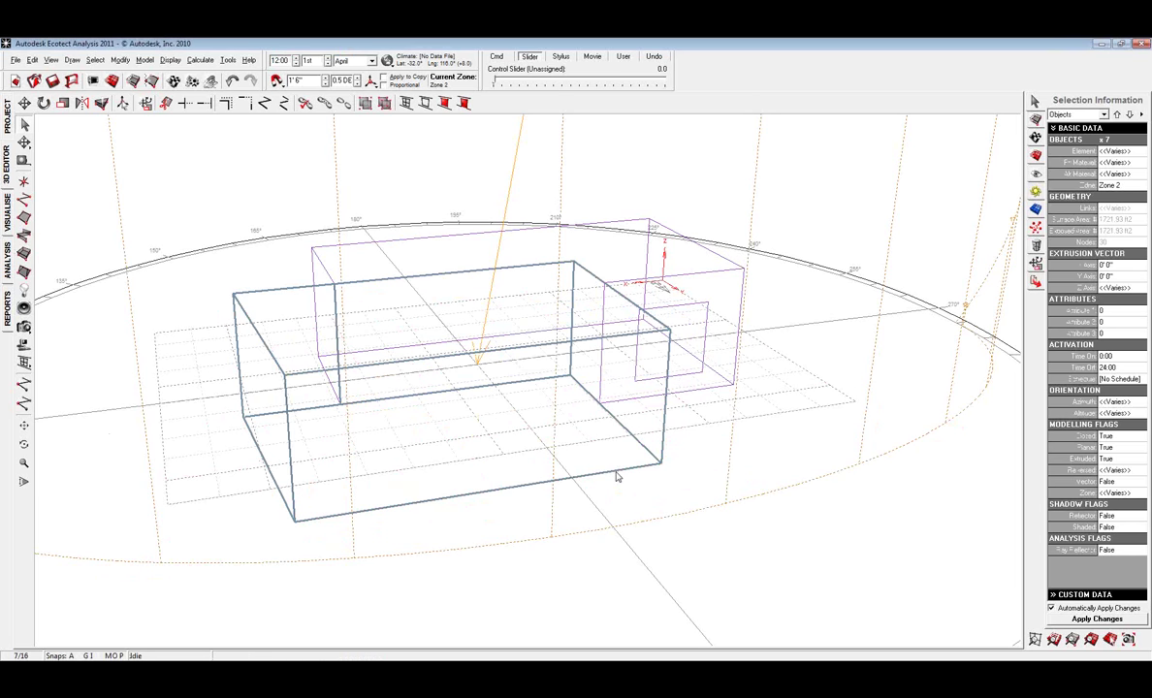
- Set the Z-axis extrusion of Zone 2's floor to 14'
left_click(598, 494)
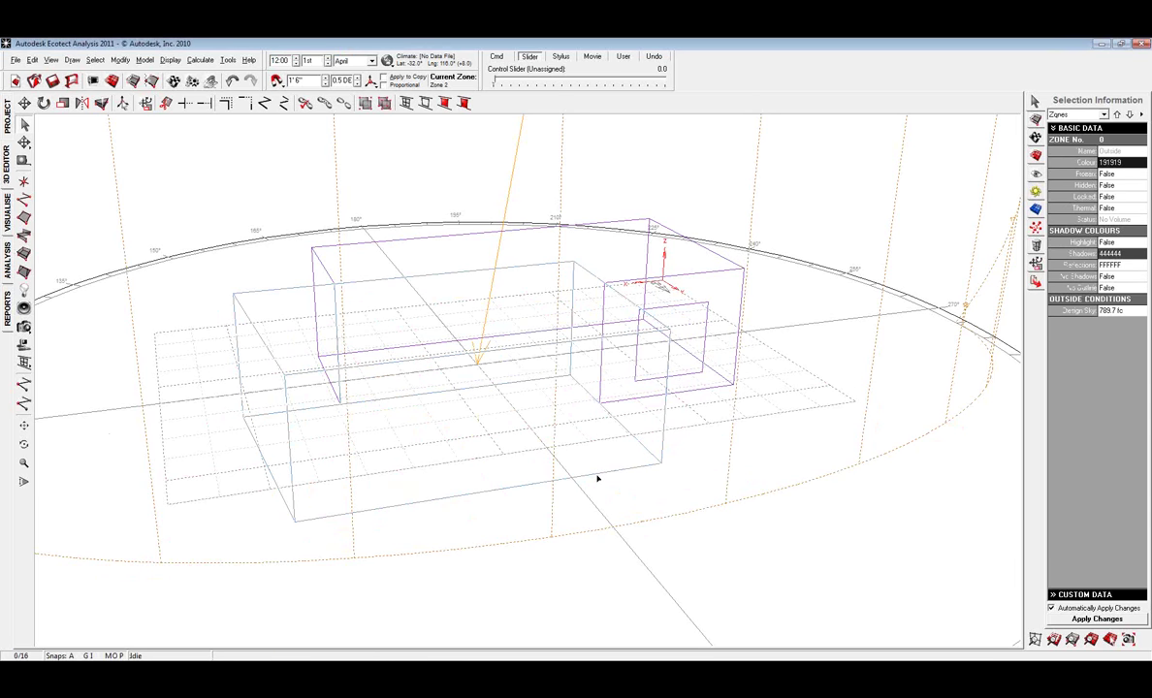
left_click(596, 475)
left_click(1125, 288)
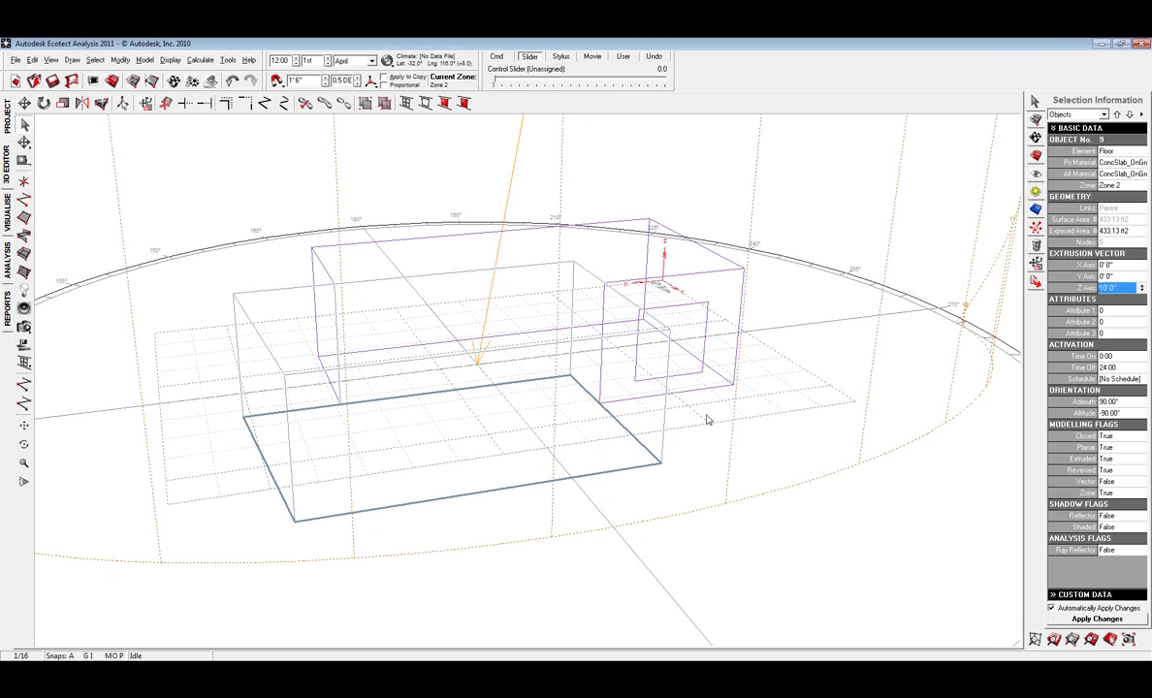
type("14")
key("Return")
left_click(809, 456)
- Examine both zones in the shaded visualisation, and return to the 3D editor to inspect Zone 1's window object
right_click_drag(809, 457, 520, 424)
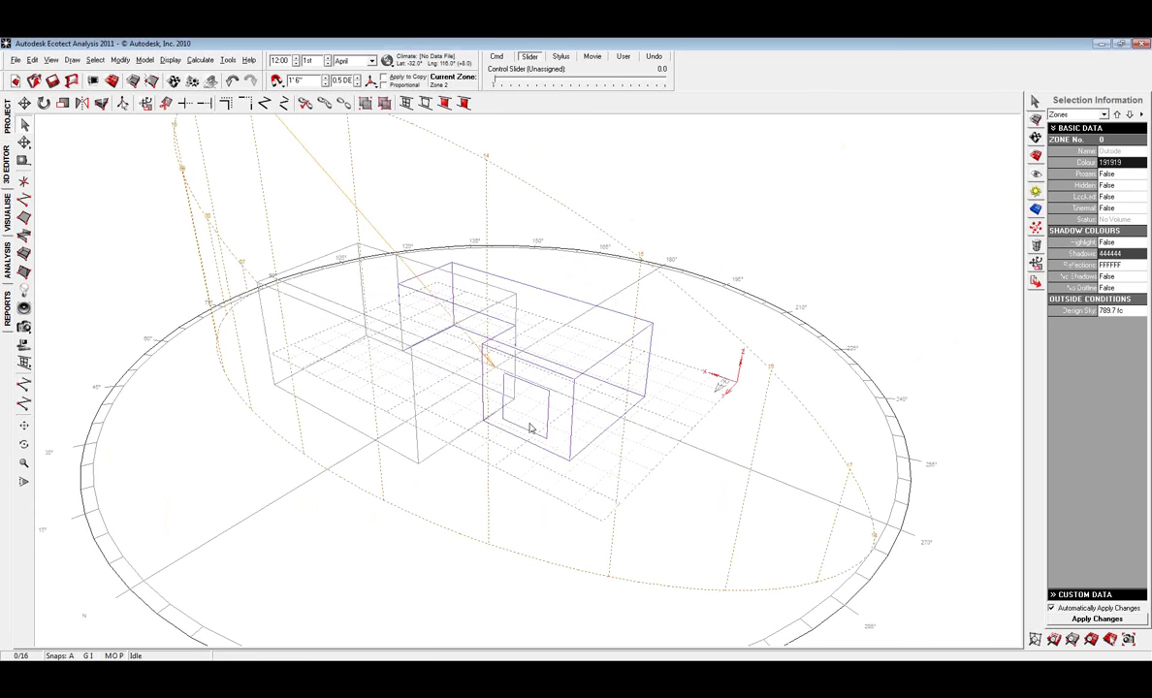
left_click(9, 207)
mouse_move(565, 490)
right_mouse_down()
mouse_move(635, 519)
mouse_move(741, 463)
mouse_move(509, 527)
mouse_move(512, 466)
right_mouse_up()
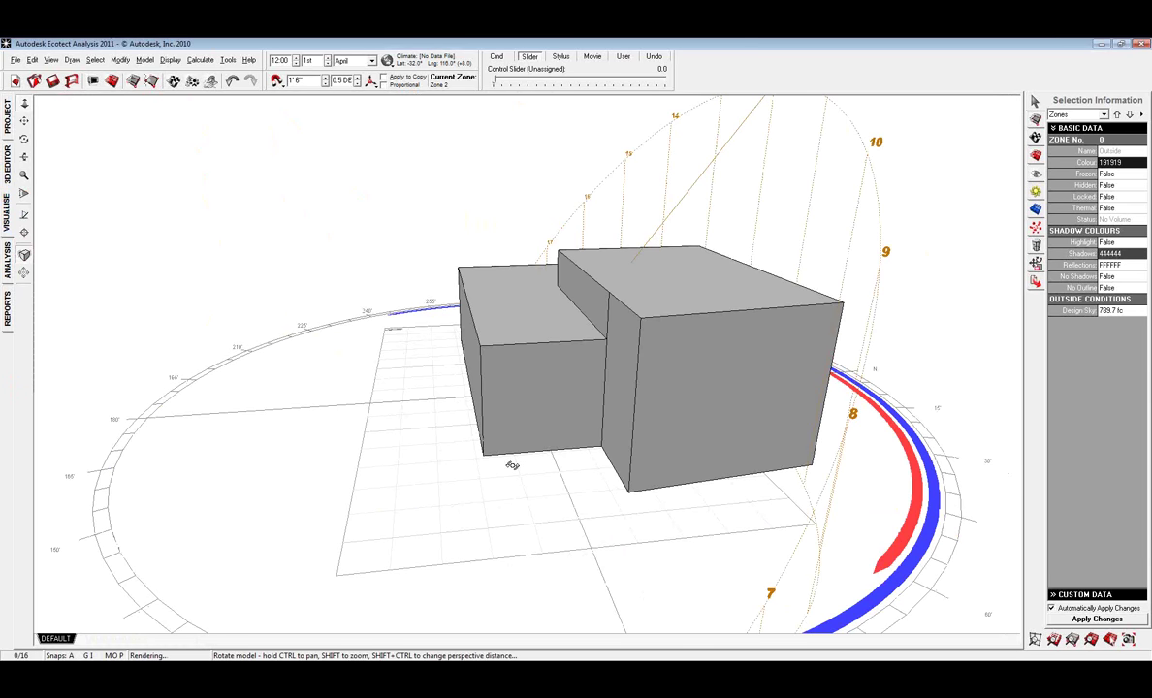
left_click(7, 161)
left_click(531, 438)
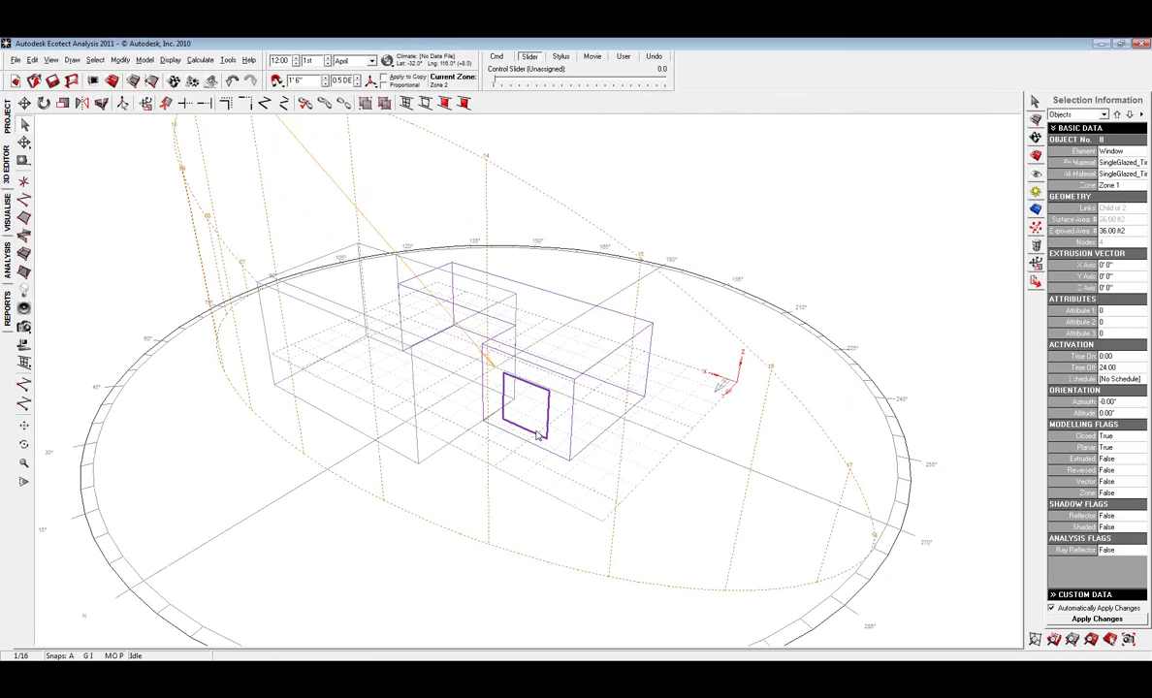
right_click_drag(635, 474, 666, 470)
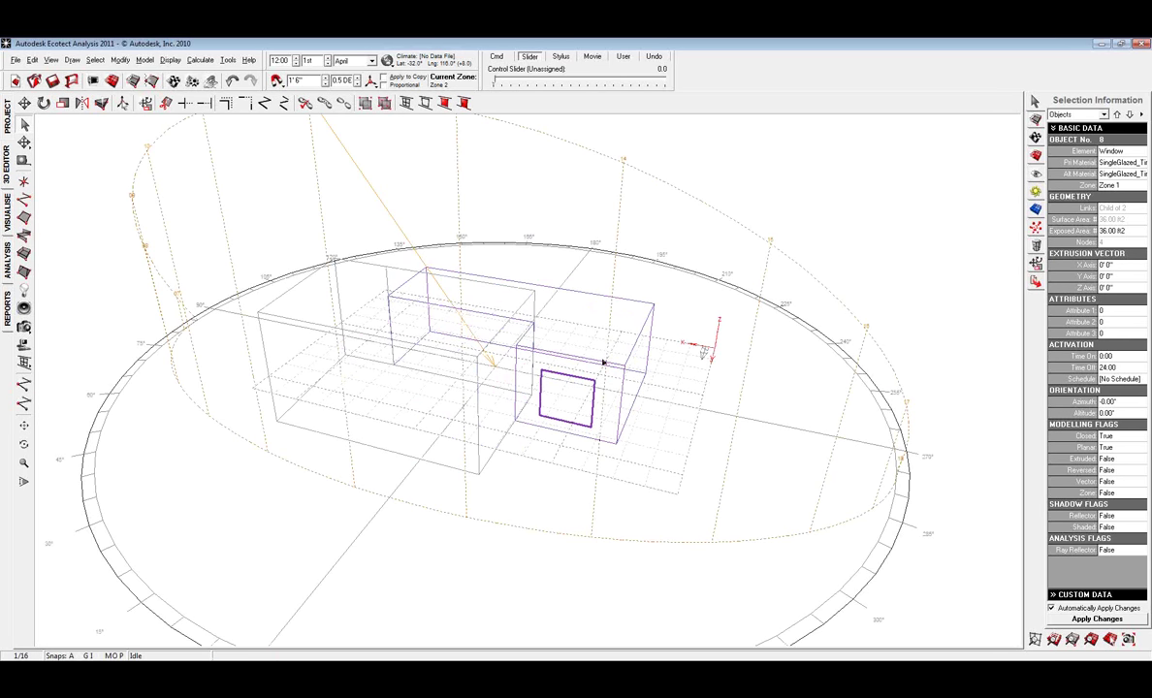
- Try deleting Zone 2's floor, and undo the deletion
left_click(437, 519)
left_click(410, 460)
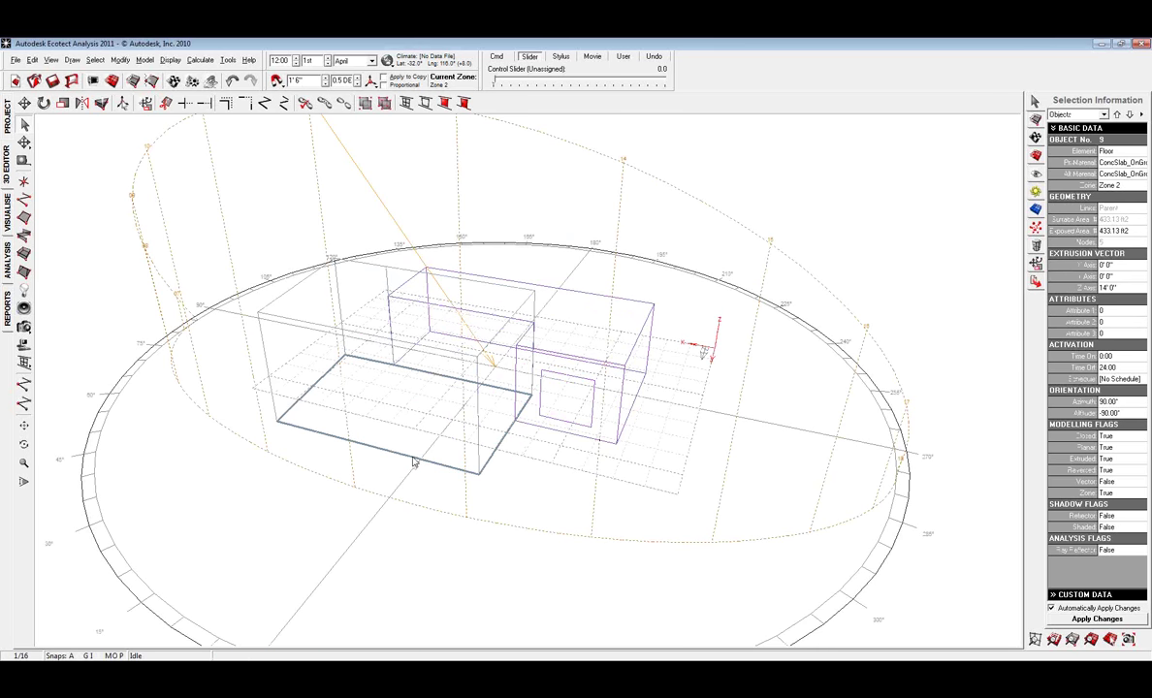
key("Delete")
key("ctrl+z")
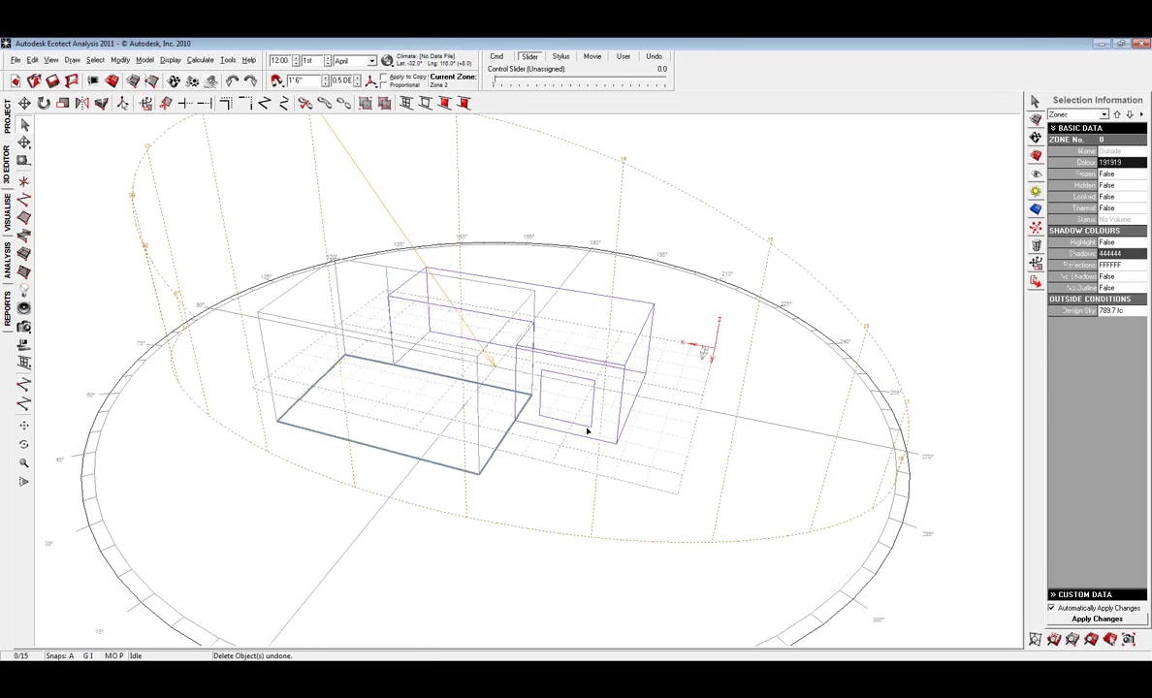
- Delete the window from Zone 1's exterior wall
left_click(586, 431)
left_click(586, 439)
- Try to insert a window as a child of Zone 1's floor, and undo it
left_click(586, 442)
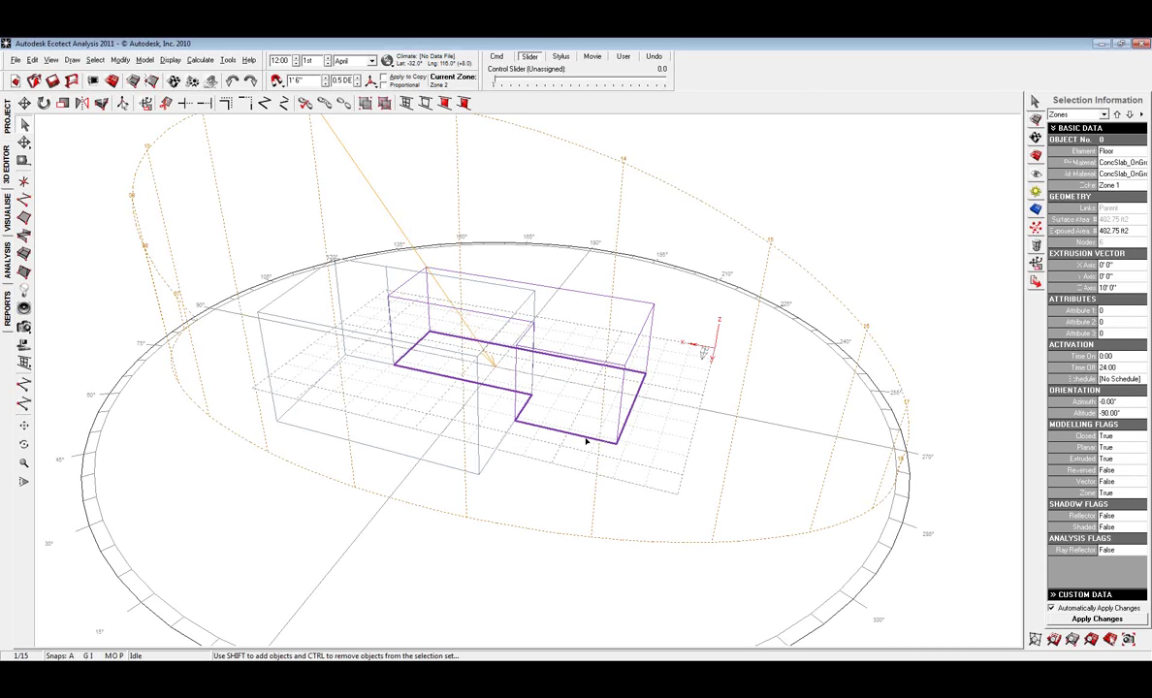
right_click(587, 441)
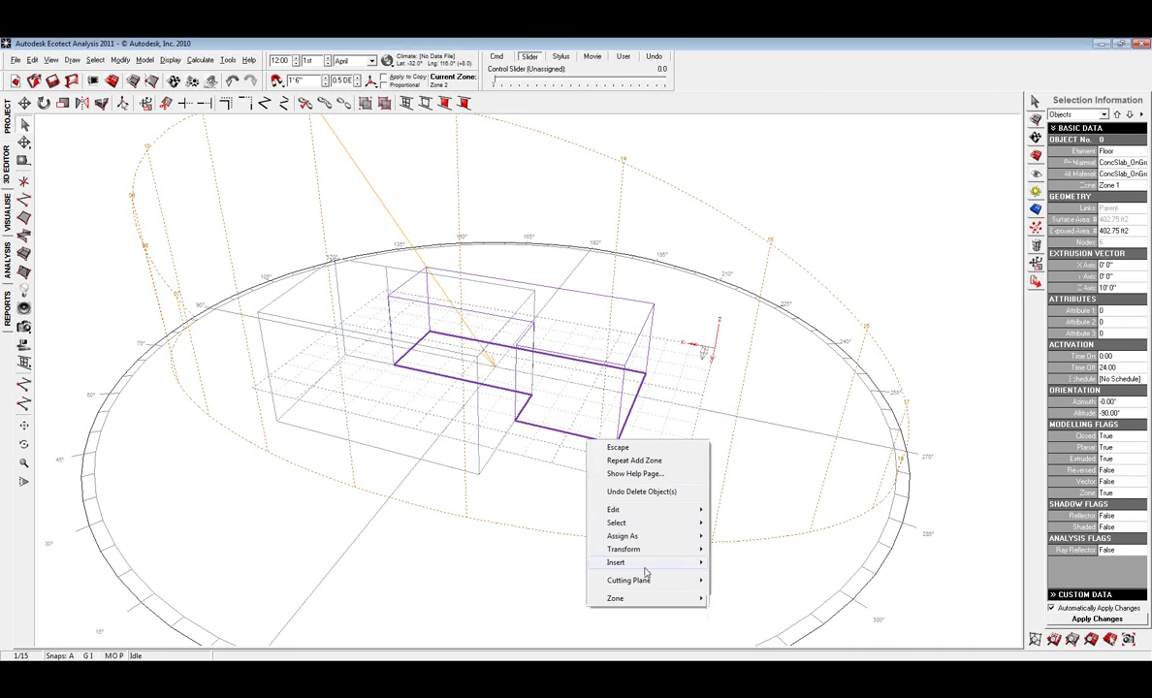
mouse_move(644, 564)
left_click(734, 594)
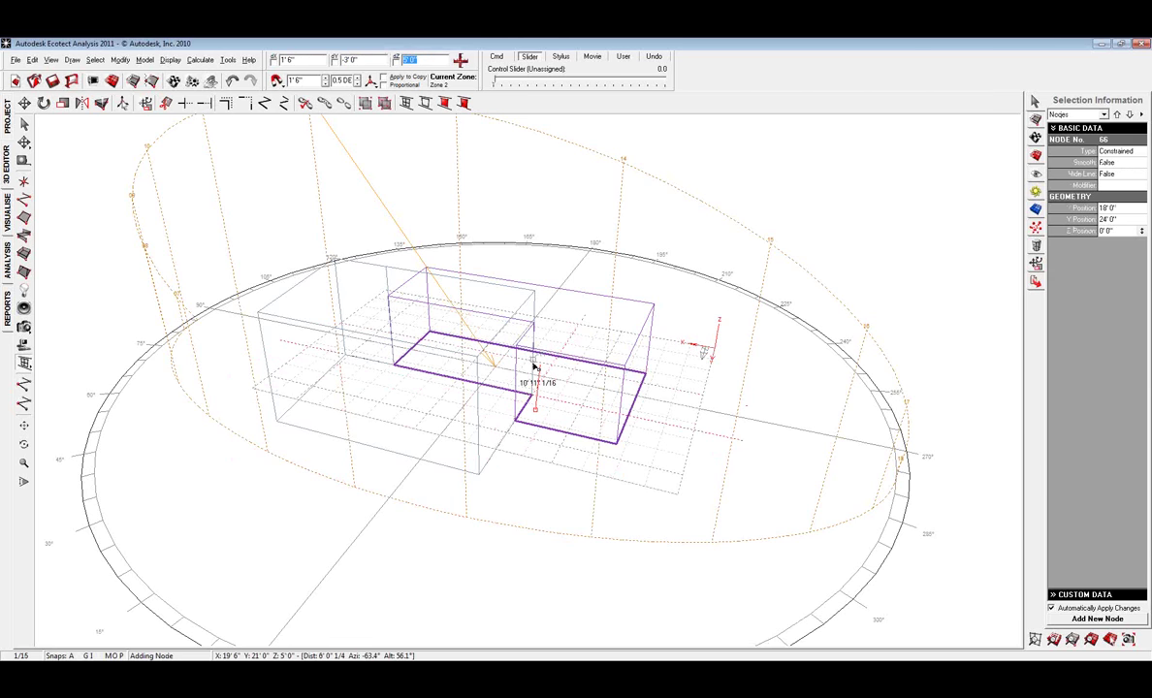
right_click_drag(539, 372, 569, 344)
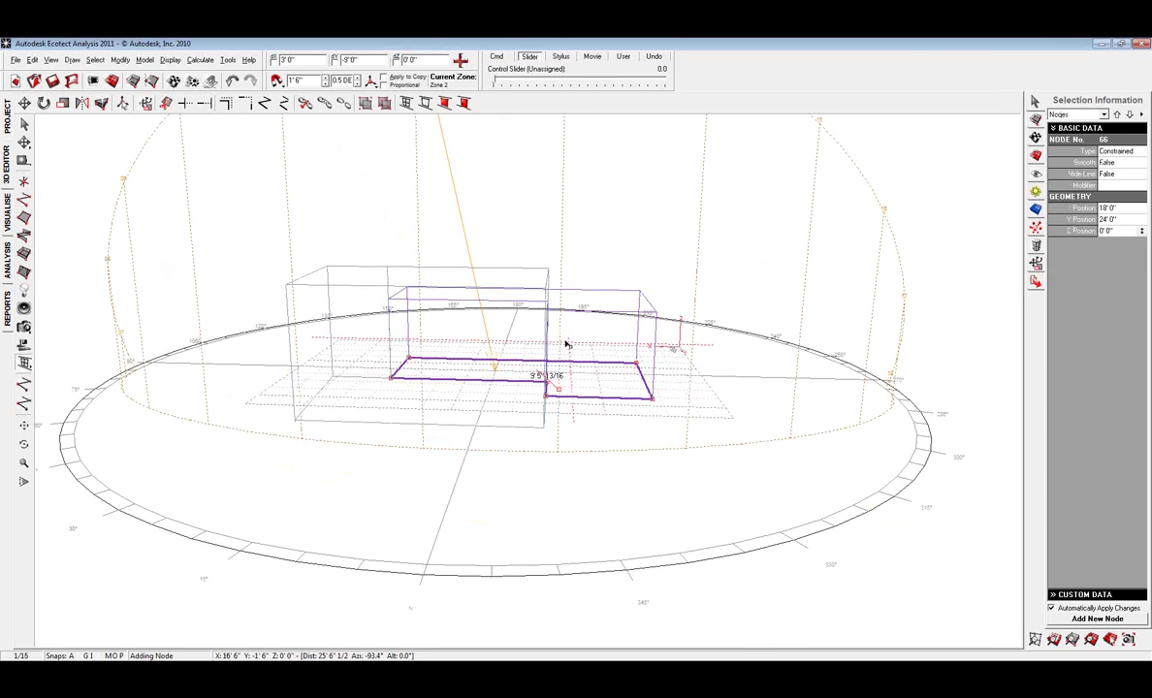
left_click(638, 388)
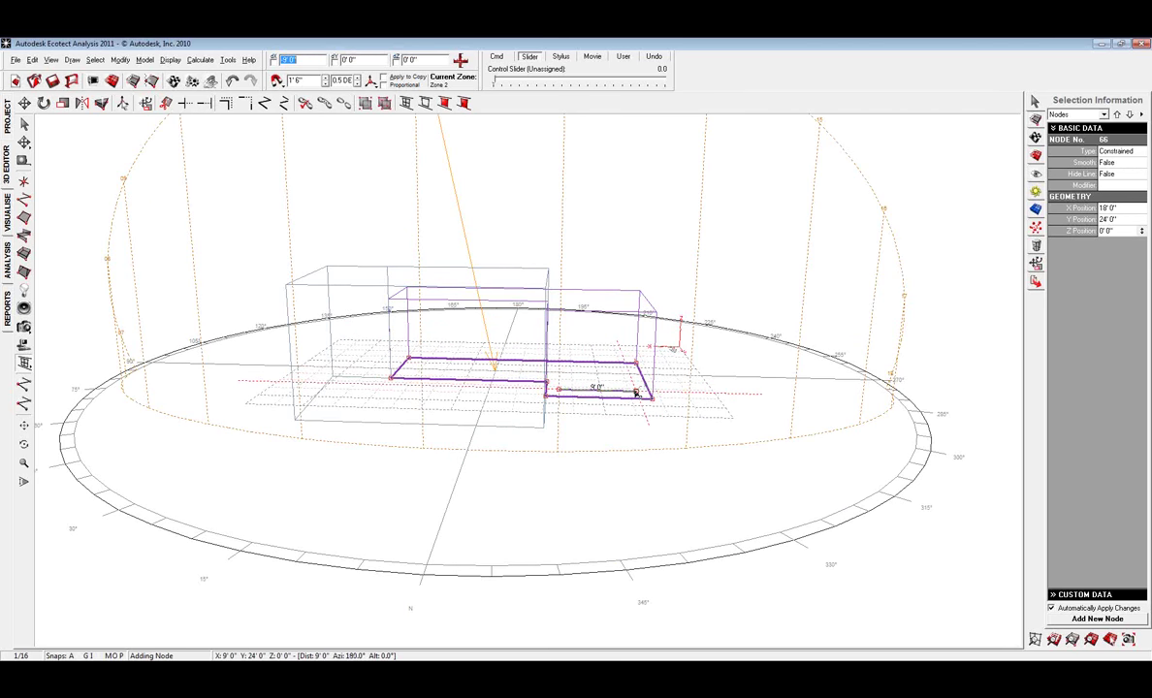
left_click(634, 363)
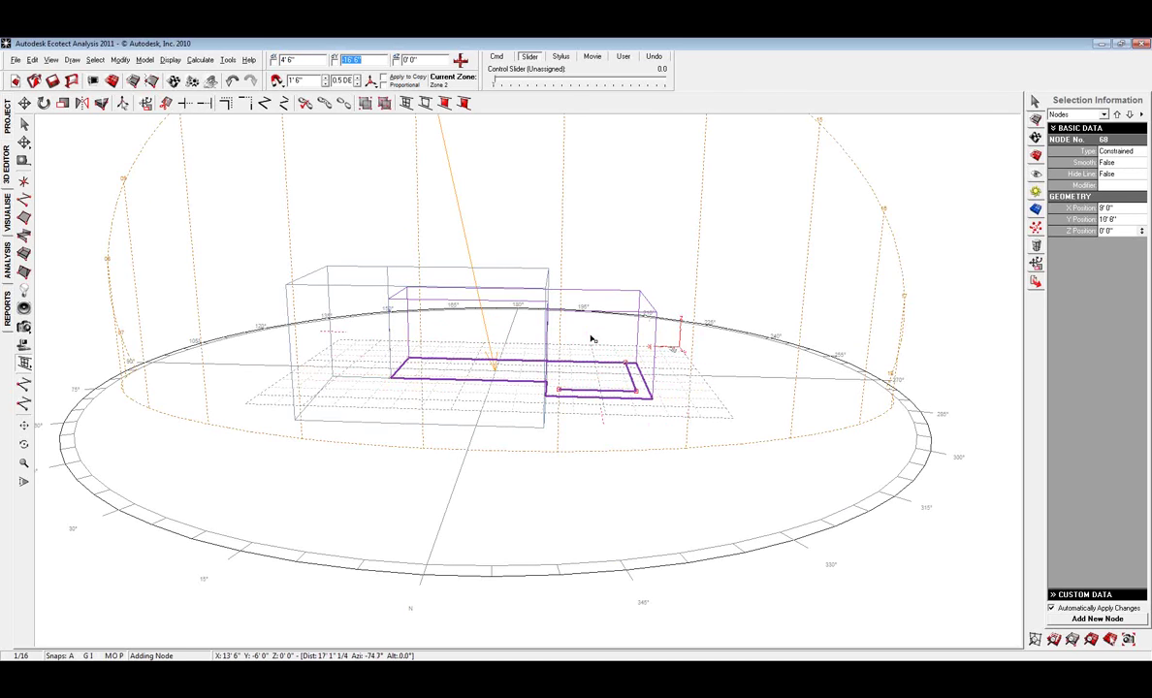
key("ctrl+z")
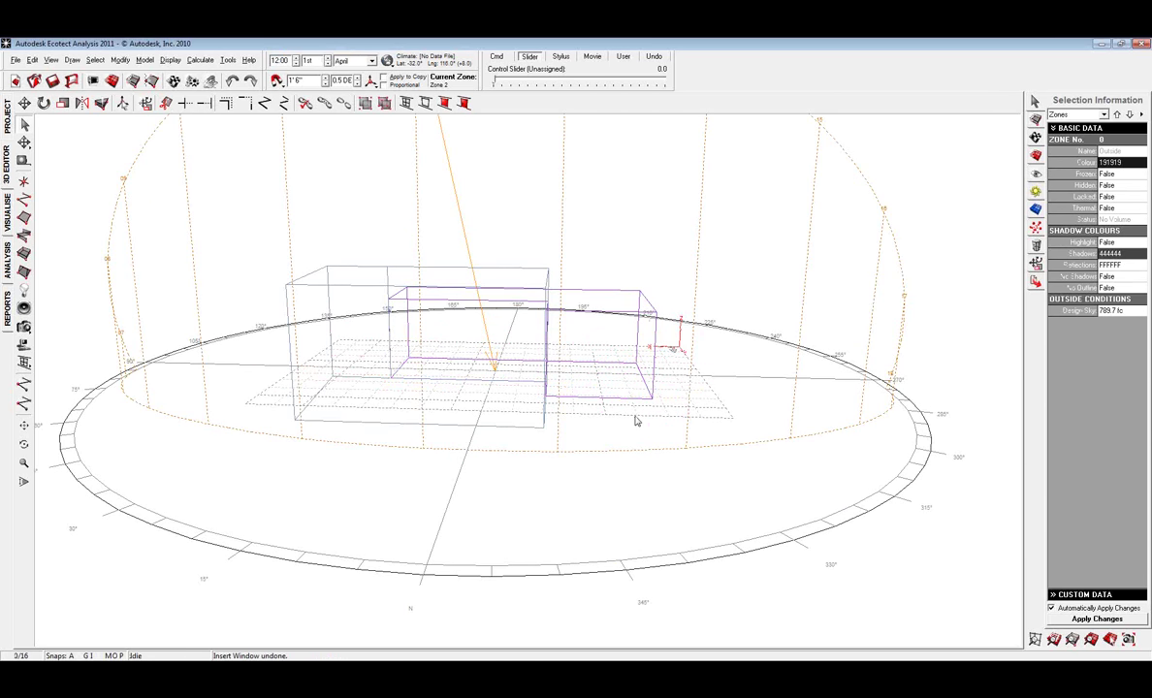
- Insert a window 9' wide and 6' high as a child of Zone 1's exposed exterior wall
left_click(588, 399)
right_click(588, 401)
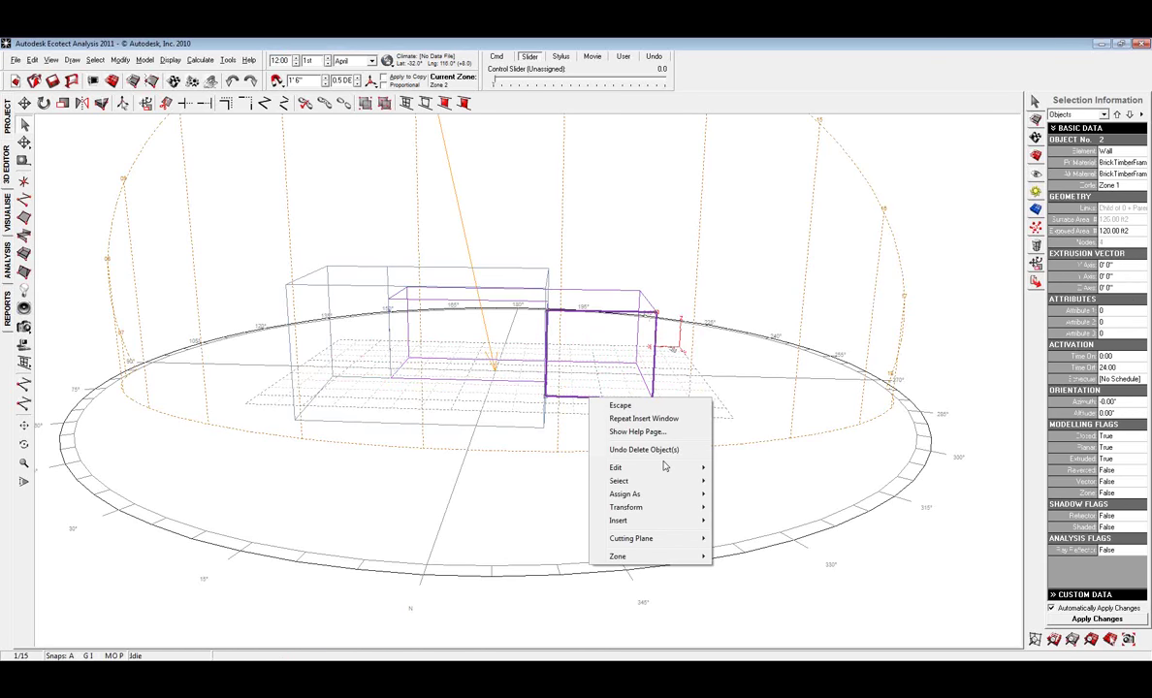
mouse_move(640, 521)
left_click(743, 553)
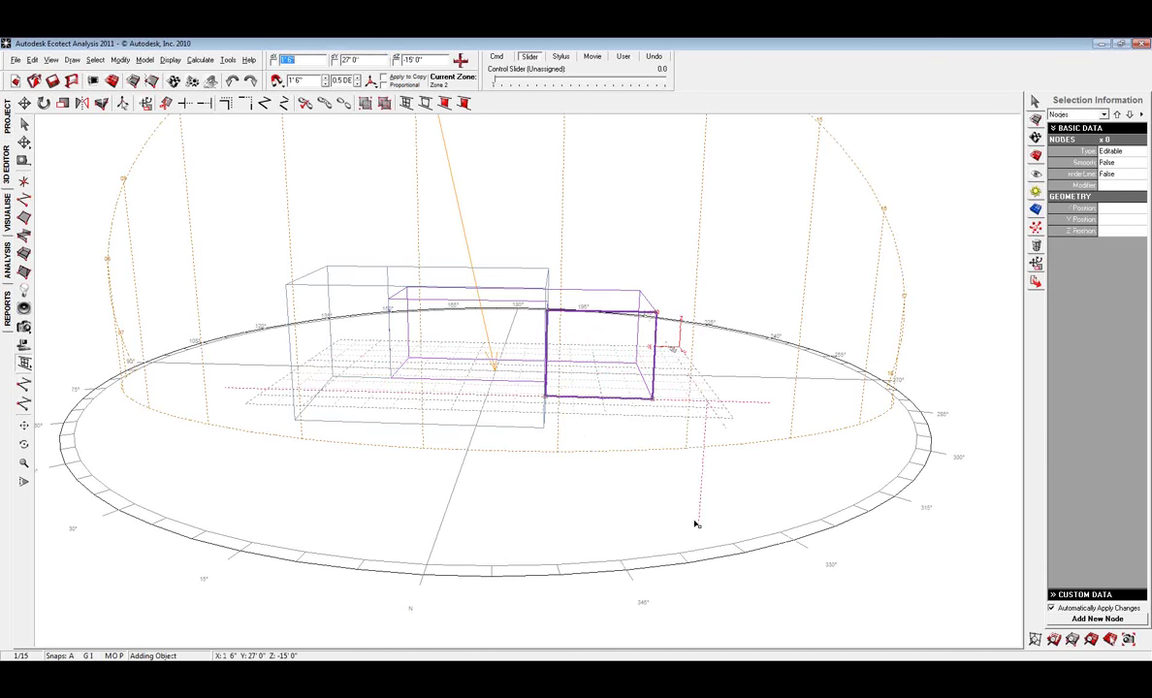
left_click(560, 384)
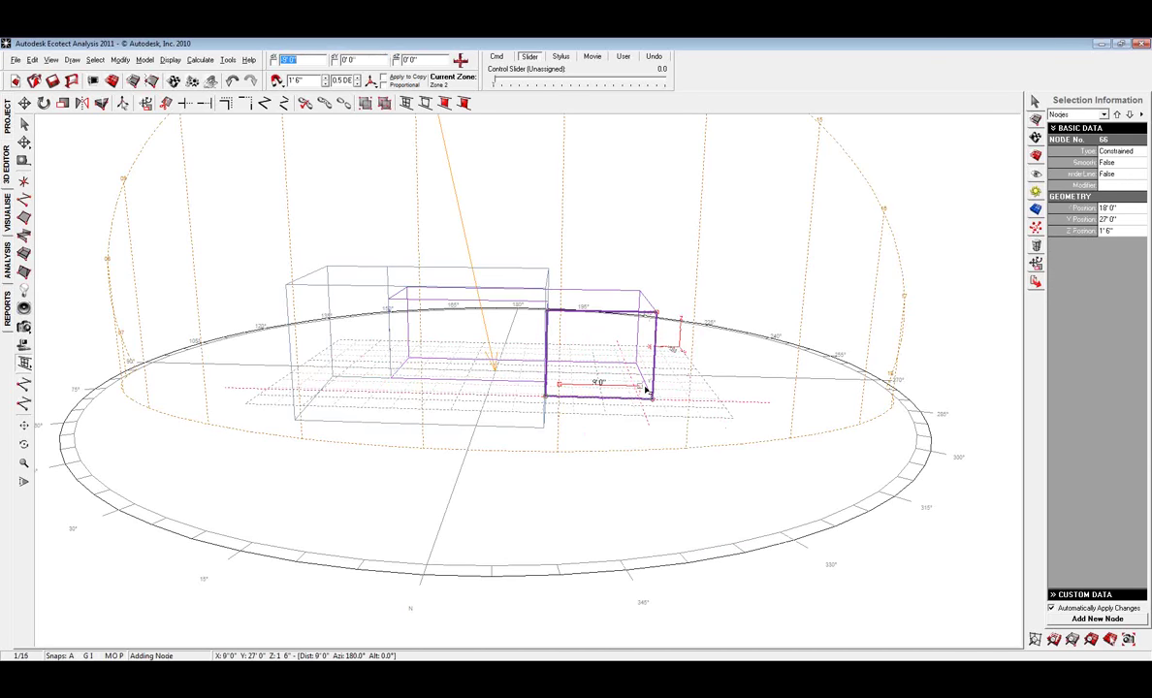
left_click(638, 335)
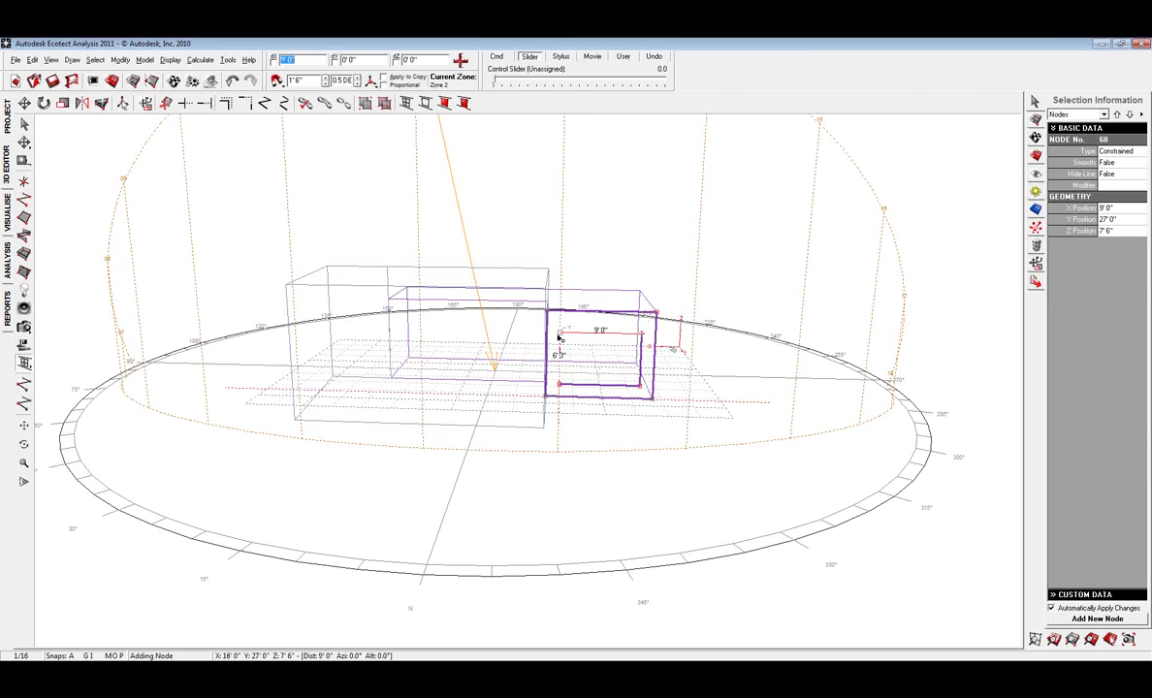
left_click(561, 335)
key("Escape")
left_click(414, 453)
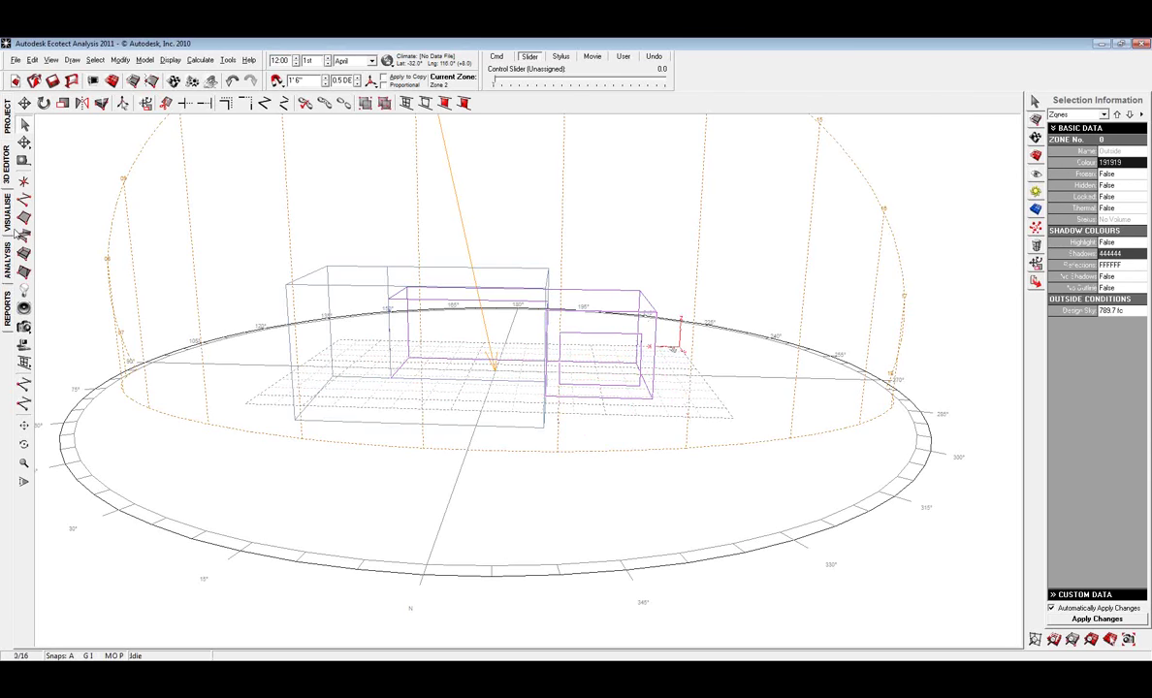
- Preview the model's shadows in the shaded visualisation, hide them, and move the sun to 13:30 on 23rd April
left_click(7, 211)
middle_click_drag(665, 514, 689, 433)
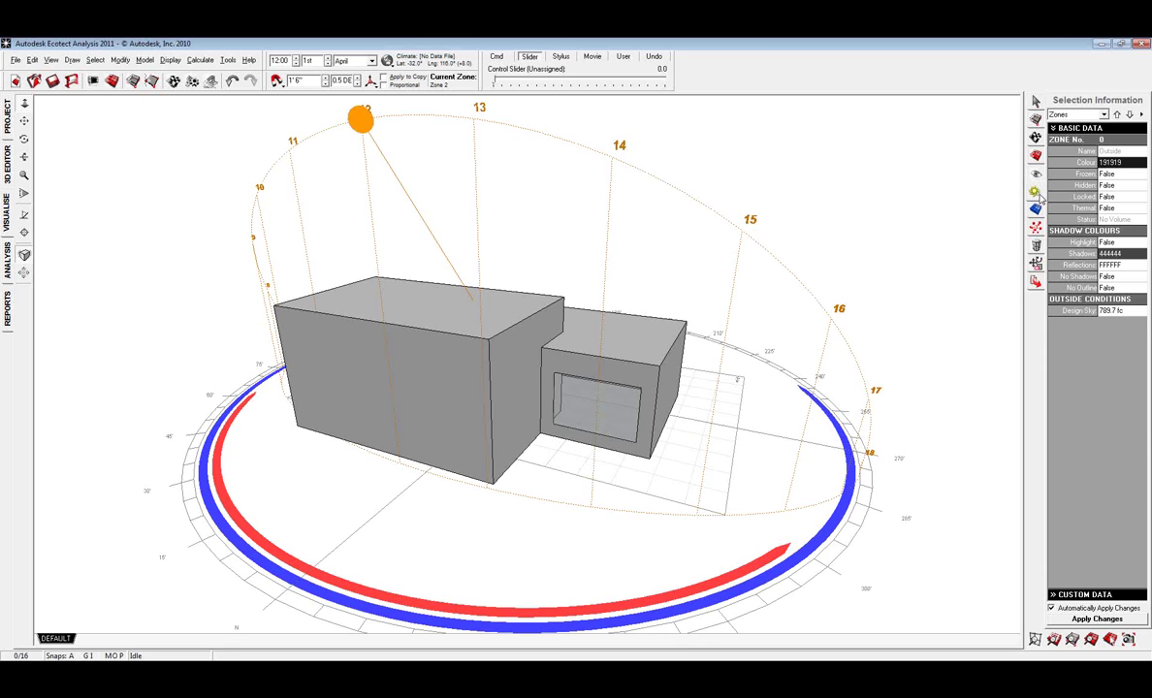
left_click(1035, 191)
left_click(1089, 160)
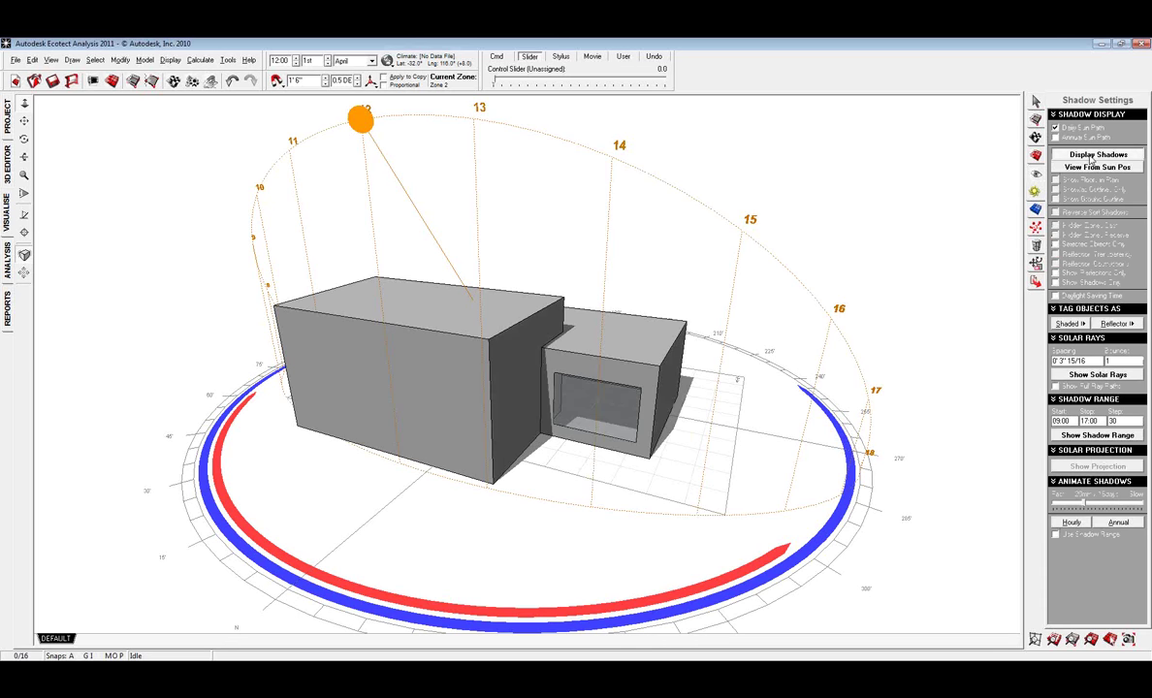
left_click(1090, 160)
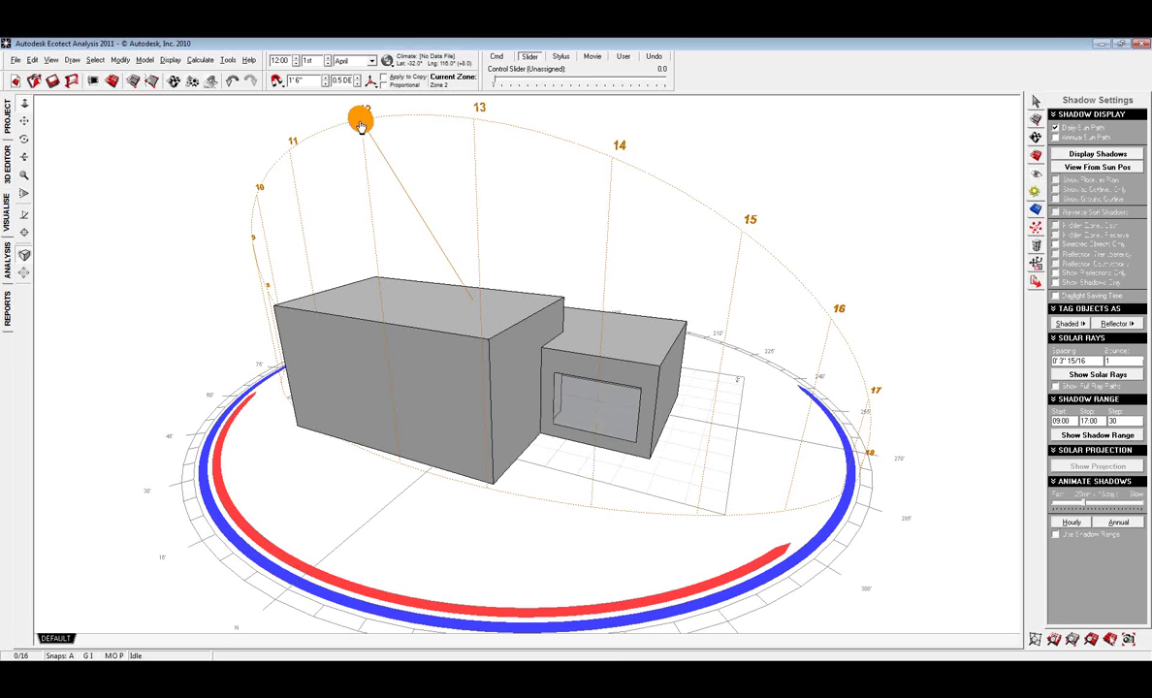
left_click_drag(360, 118, 535, 210)
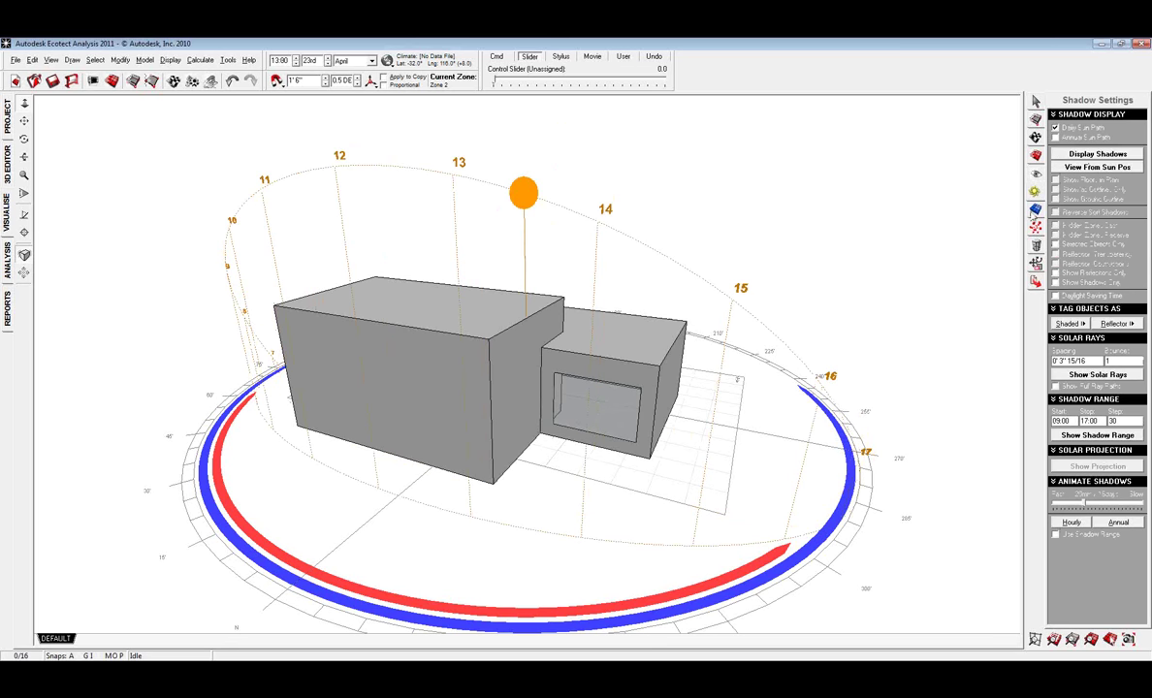
- Return to the 3D editor and display the analysis grid over the model
left_click(1036, 209)
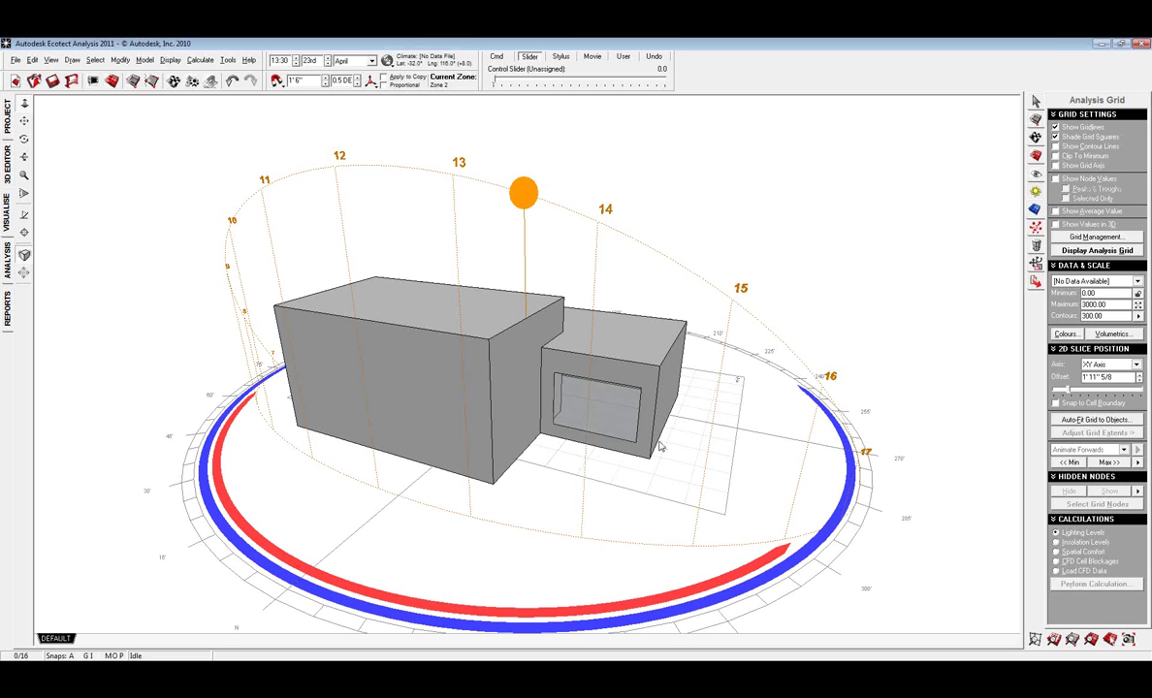
left_click(8, 174)
middle_click_drag(543, 378, 481, 424)
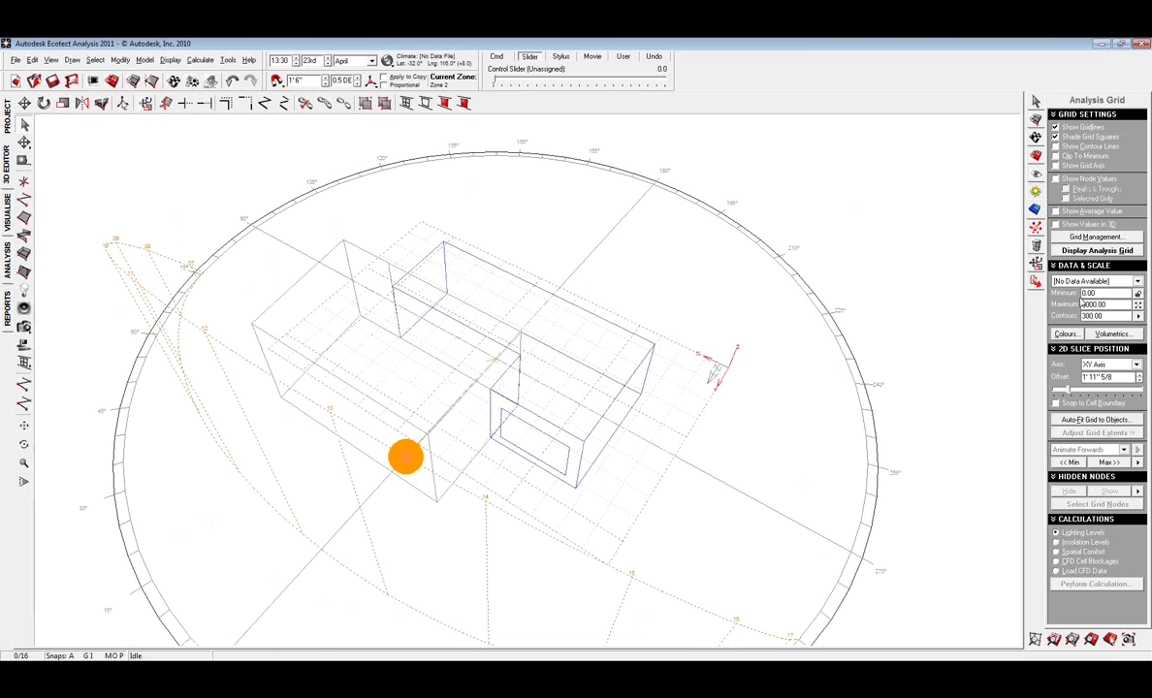
left_click(1085, 255)
left_click(1086, 252)
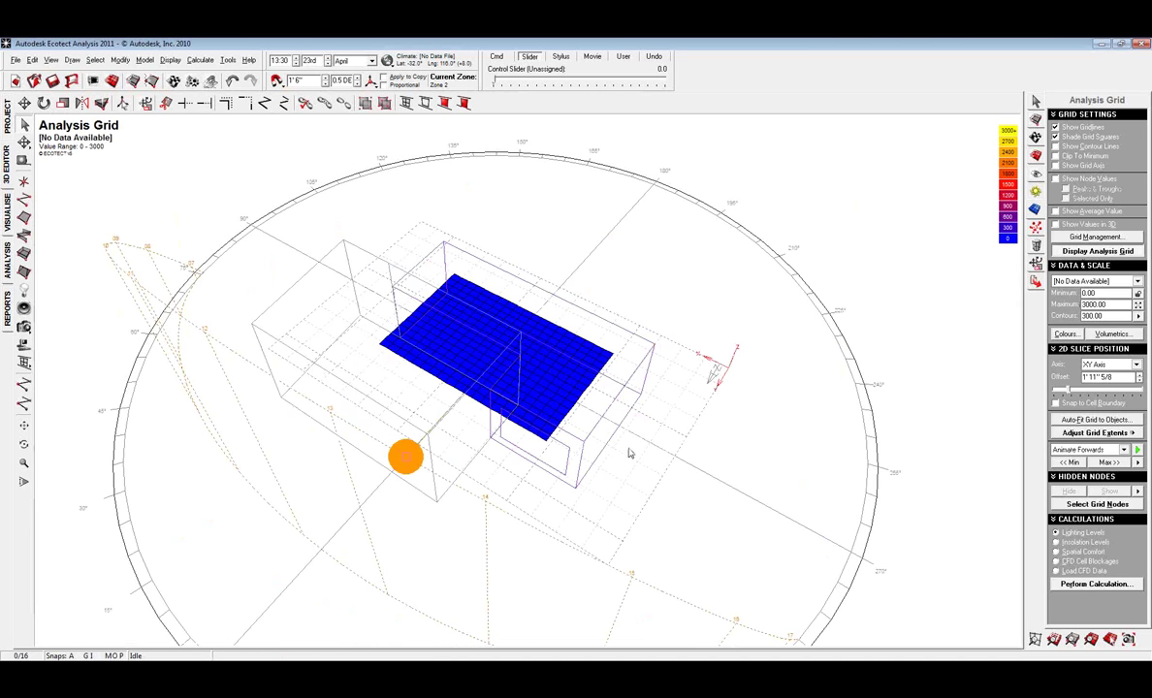
middle_click_drag(629, 451, 559, 443)
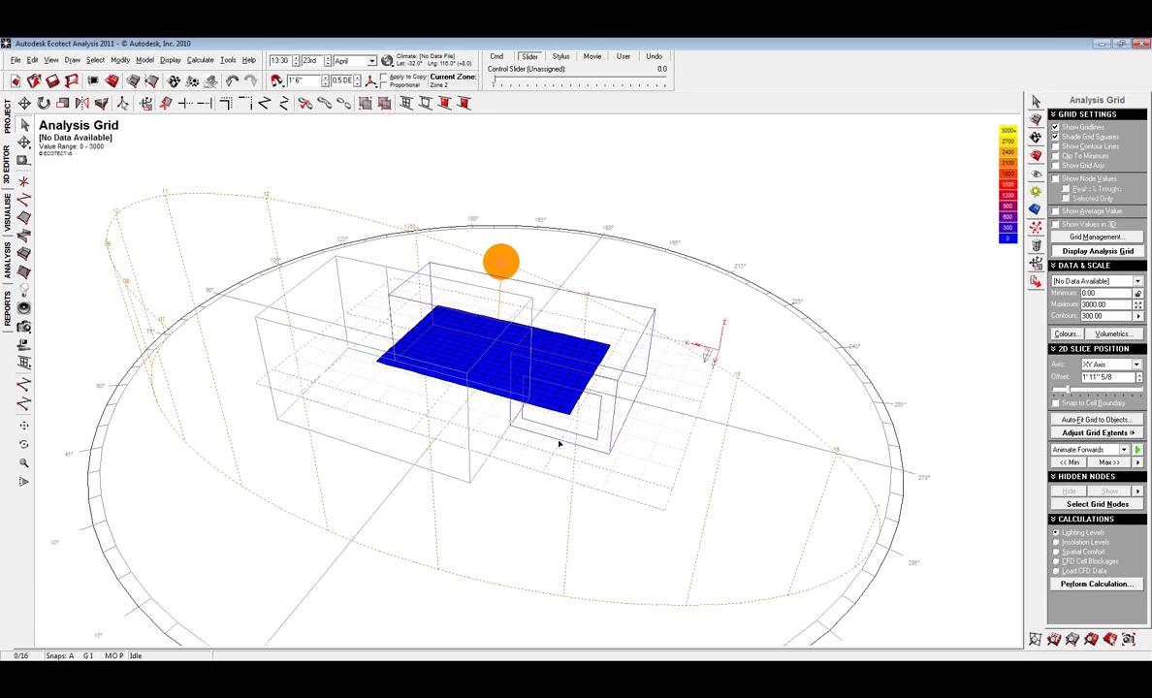
- Auto-fit the analysis grid within Zone 1's floor, using the selected-objects option in the XY axis
left_click(557, 443)
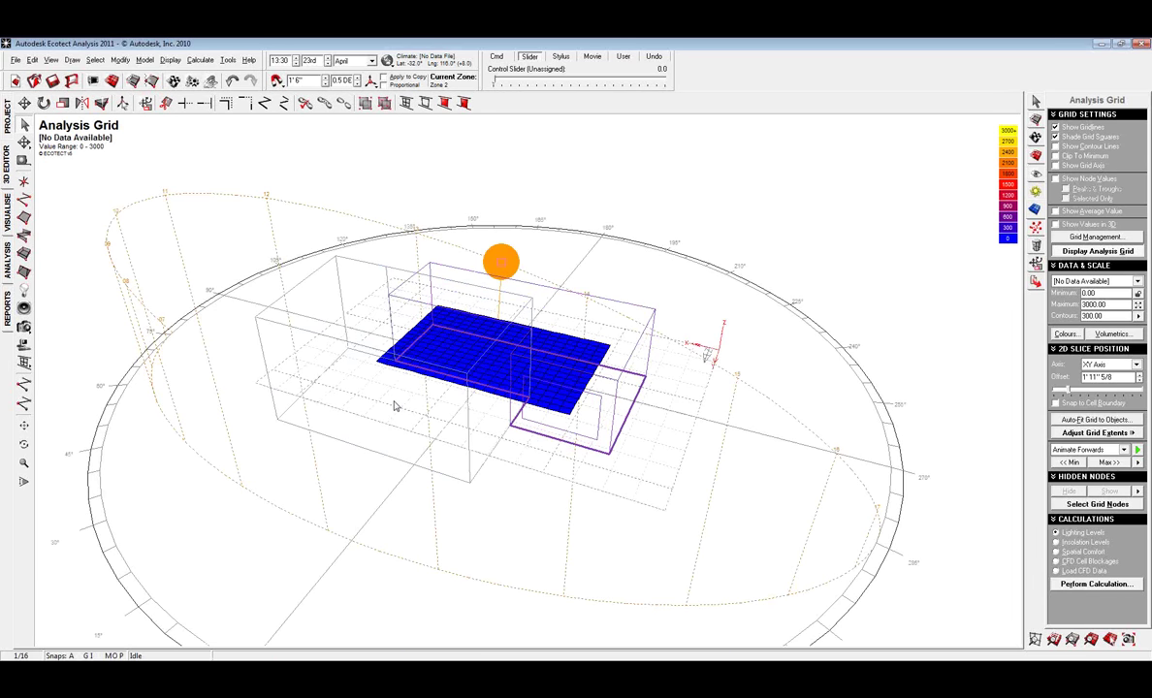
middle_click_drag(766, 313, 768, 387)
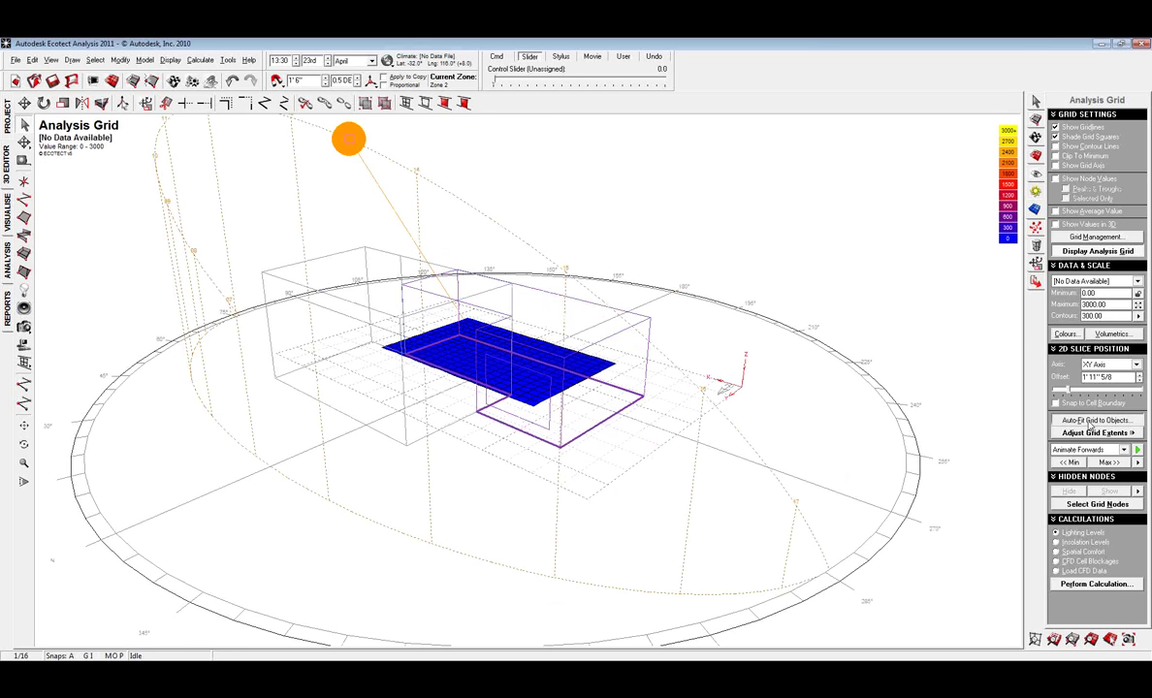
left_click(1089, 423)
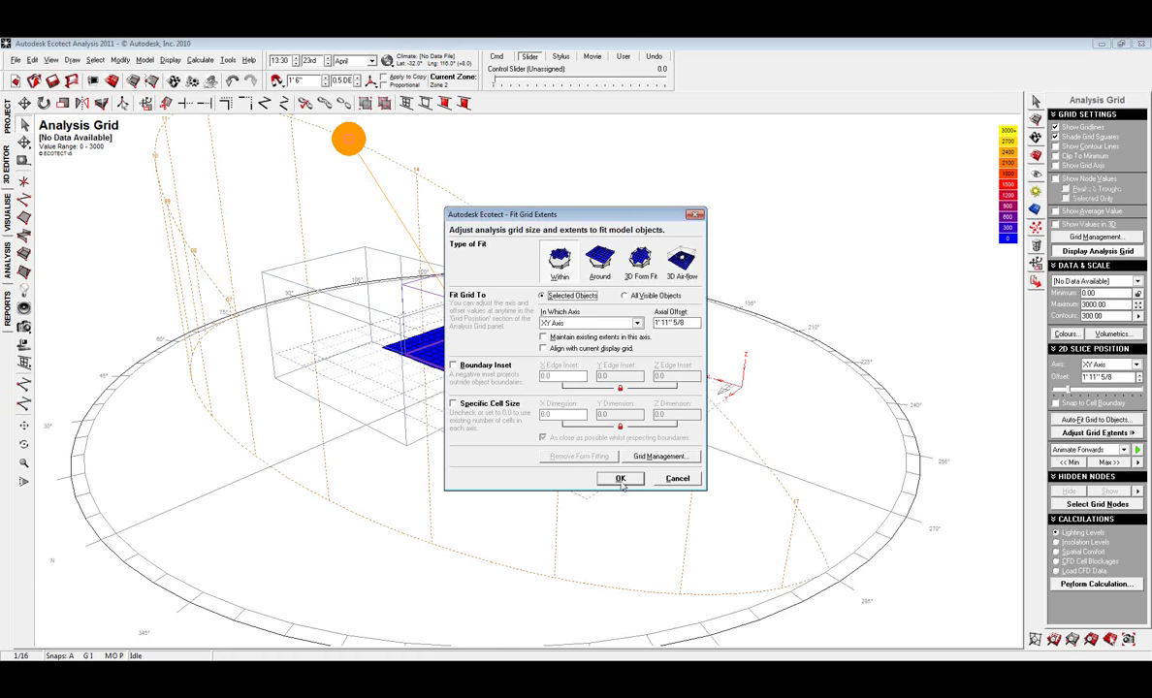
key("Return")
mouse_move(475, 453)
middle_mouse_down()
mouse_move(528, 551)
mouse_move(464, 453)
middle_mouse_up()
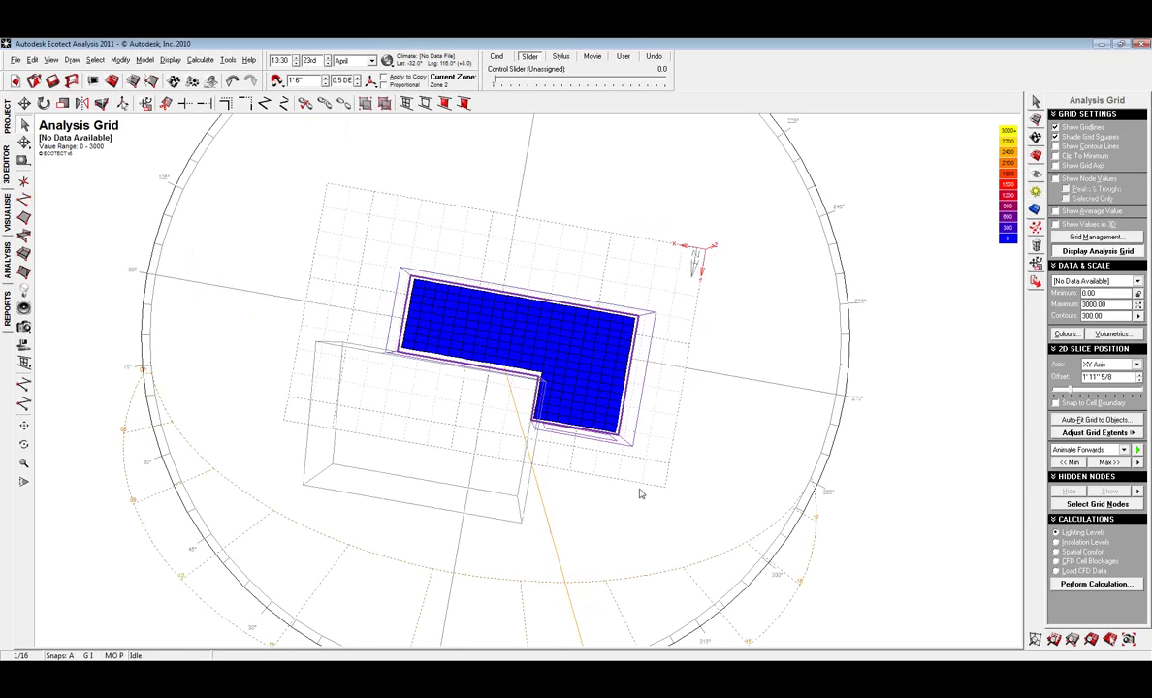
middle_click_drag(639, 494, 707, 430)
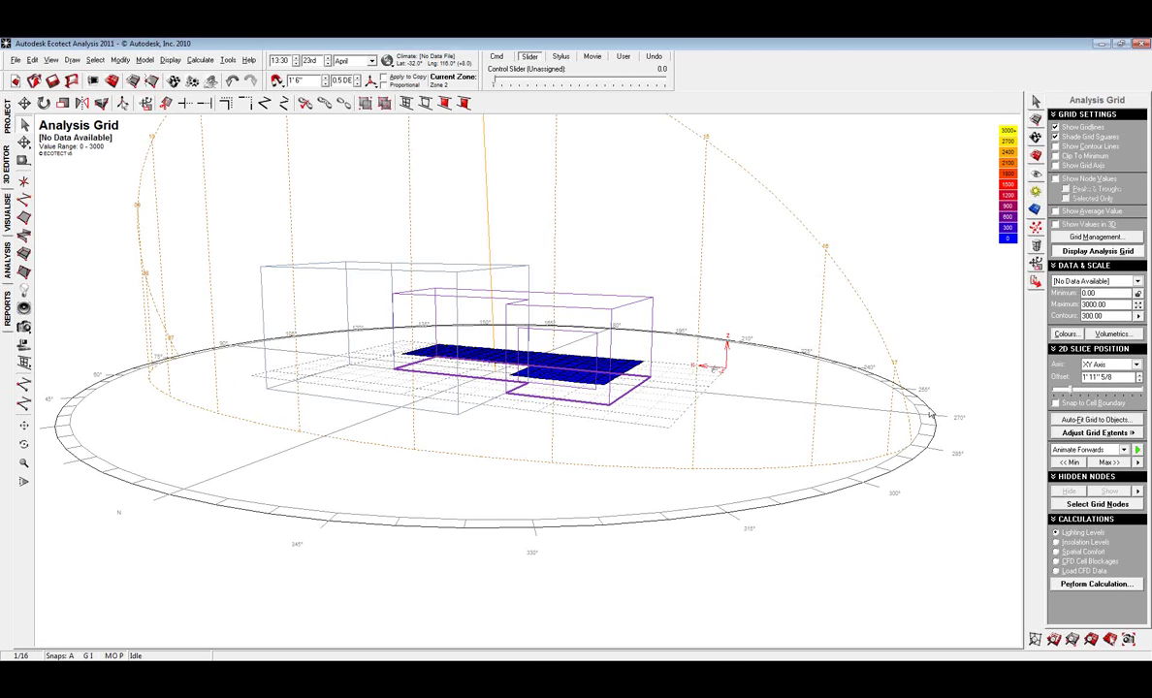
middle_click_drag(576, 436, 654, 438)
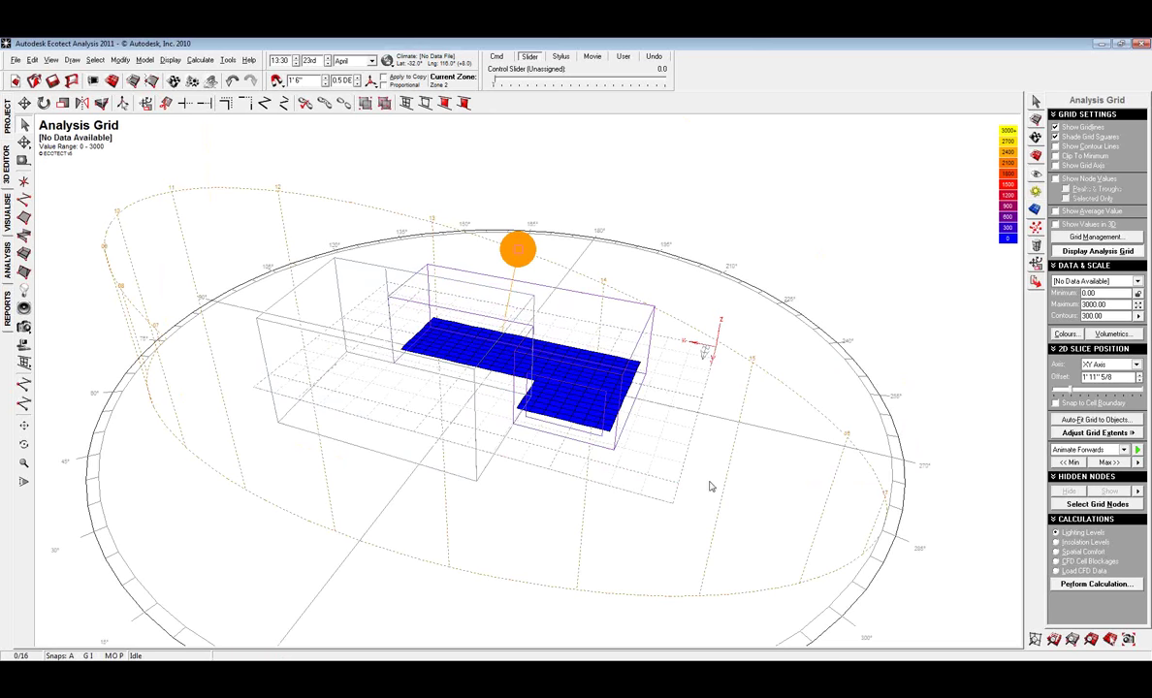
- Calculate overall daylight and electric light levels over the analysis grid, with a 789.7 fc CIE overcast sky, high precision and average windows
left_click(1096, 584)
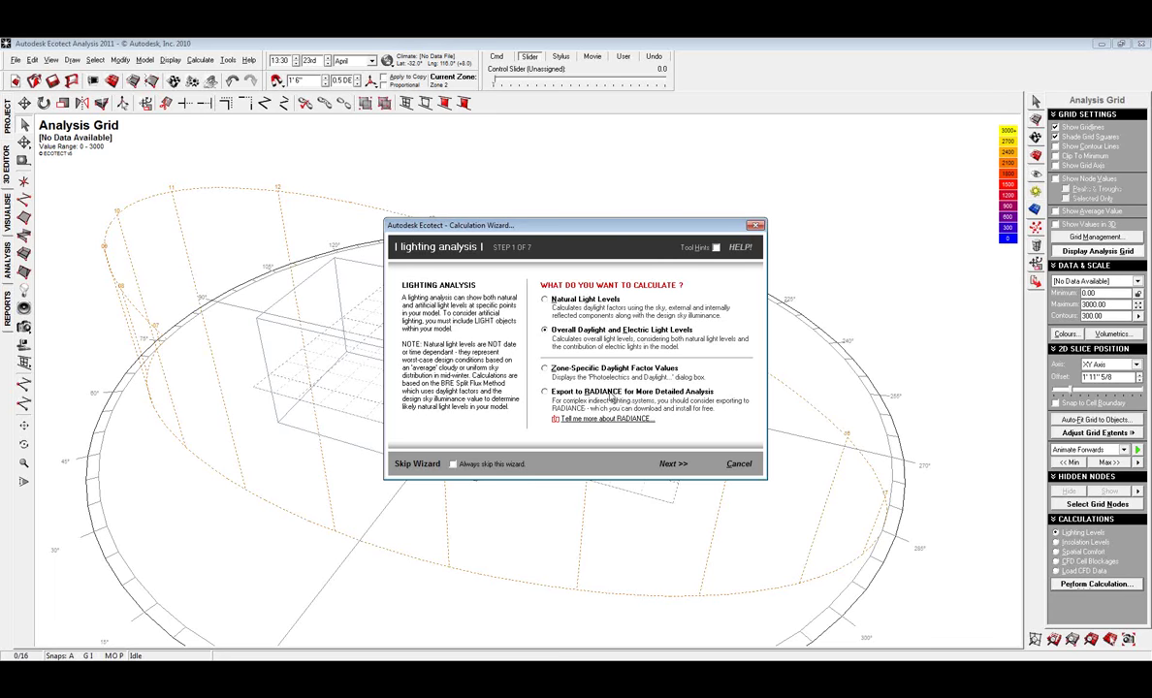
left_click(669, 466)
left_click(669, 466)
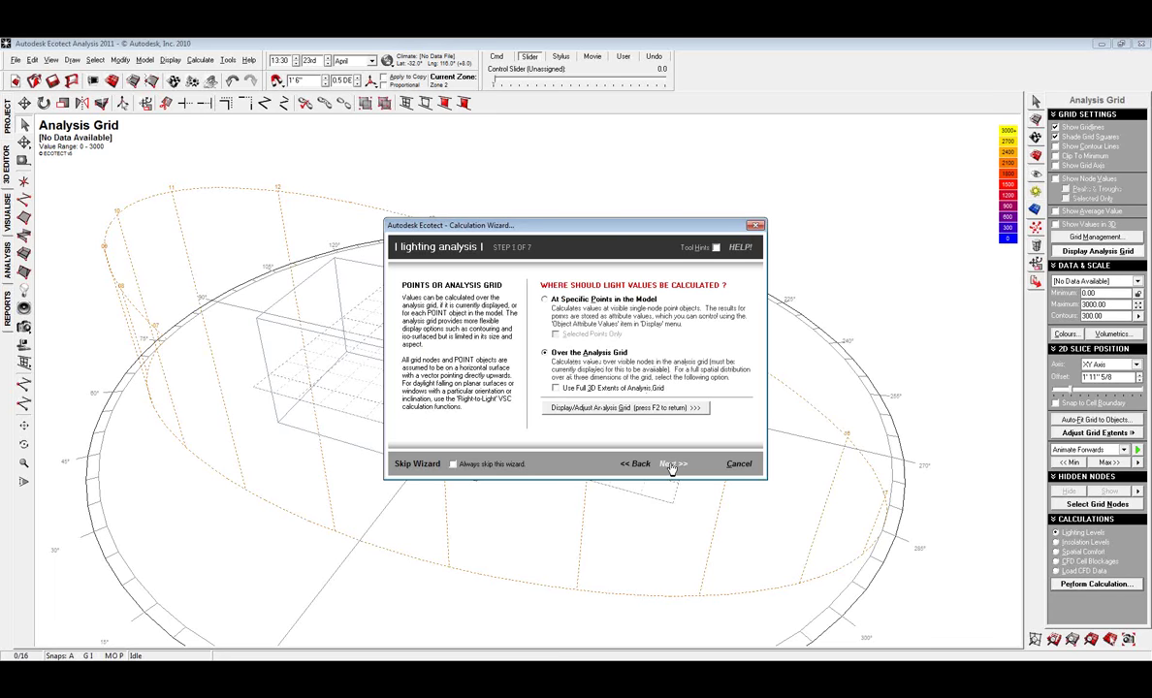
left_click(674, 465)
left_click(674, 466)
left_click(674, 466)
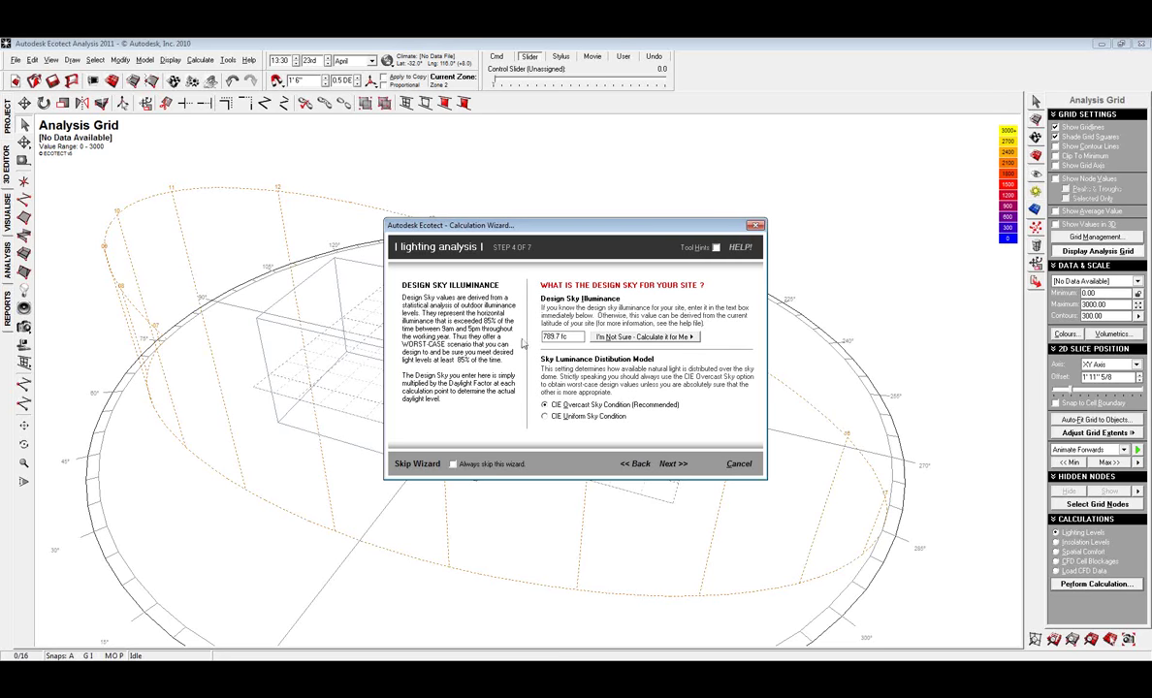
left_click(685, 465)
left_click(685, 465)
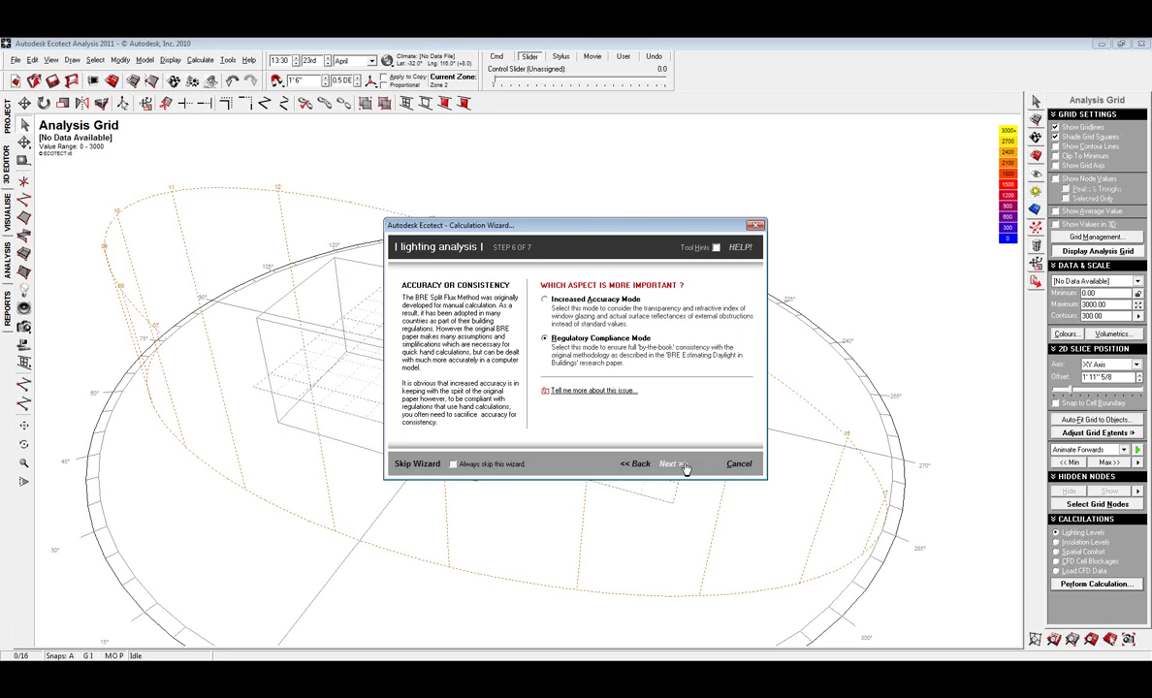
left_click(684, 466)
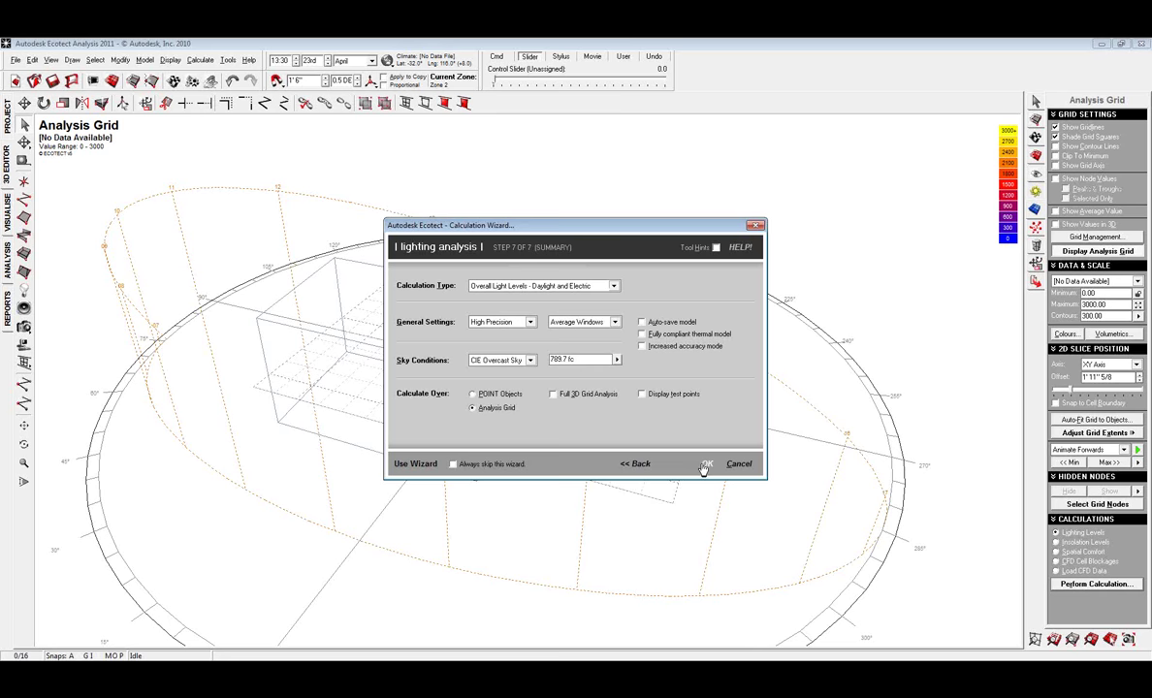
left_click(705, 465)
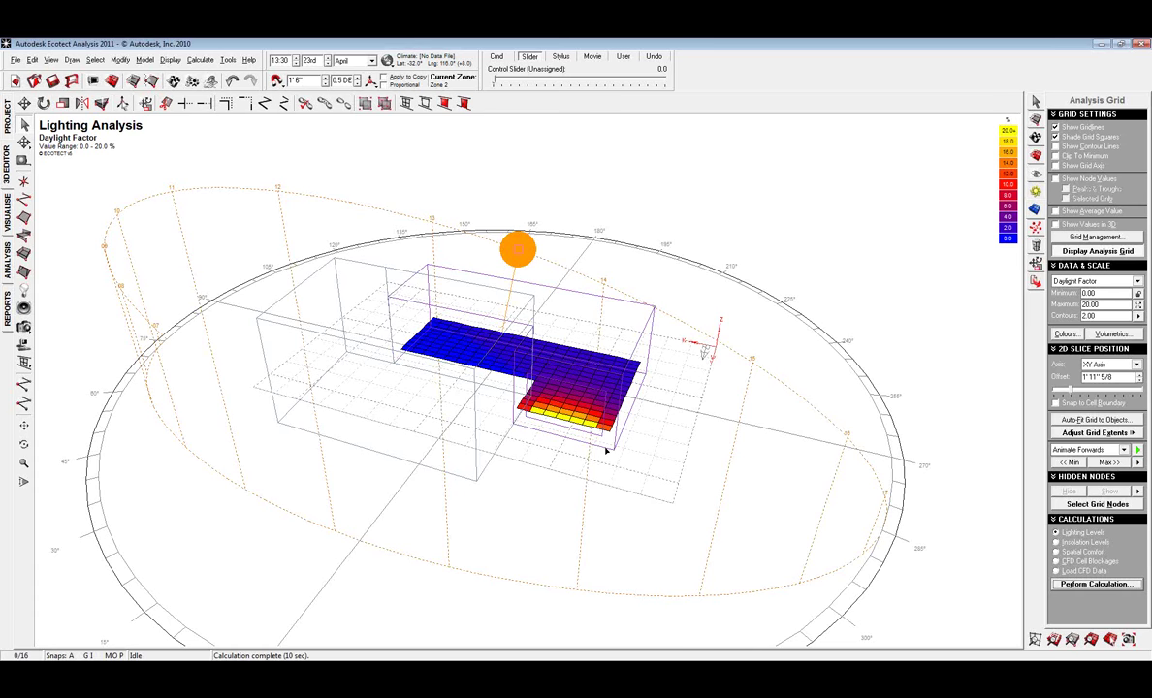
- Examine the grid's Daylighting Levels, Electric Light Levels and Overall Light Levels results in turn
left_click(607, 449)
scroll(584, 401, "up", 1)
scroll(585, 400, "up", 5)
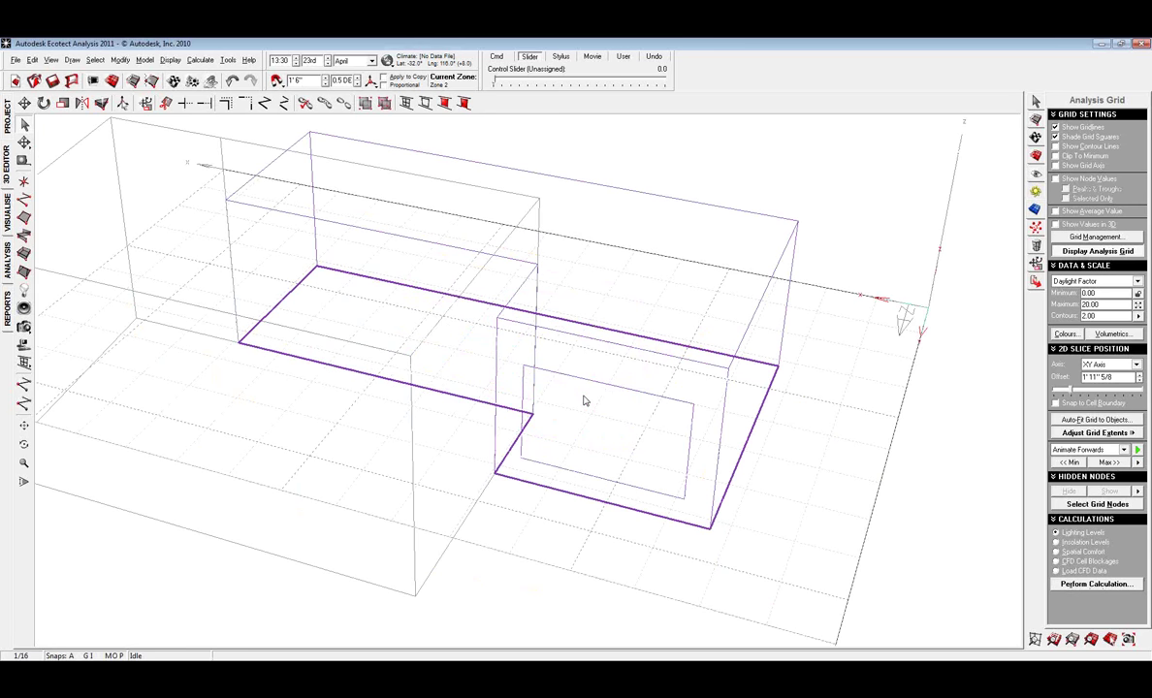
left_click(793, 463)
left_click(1138, 281)
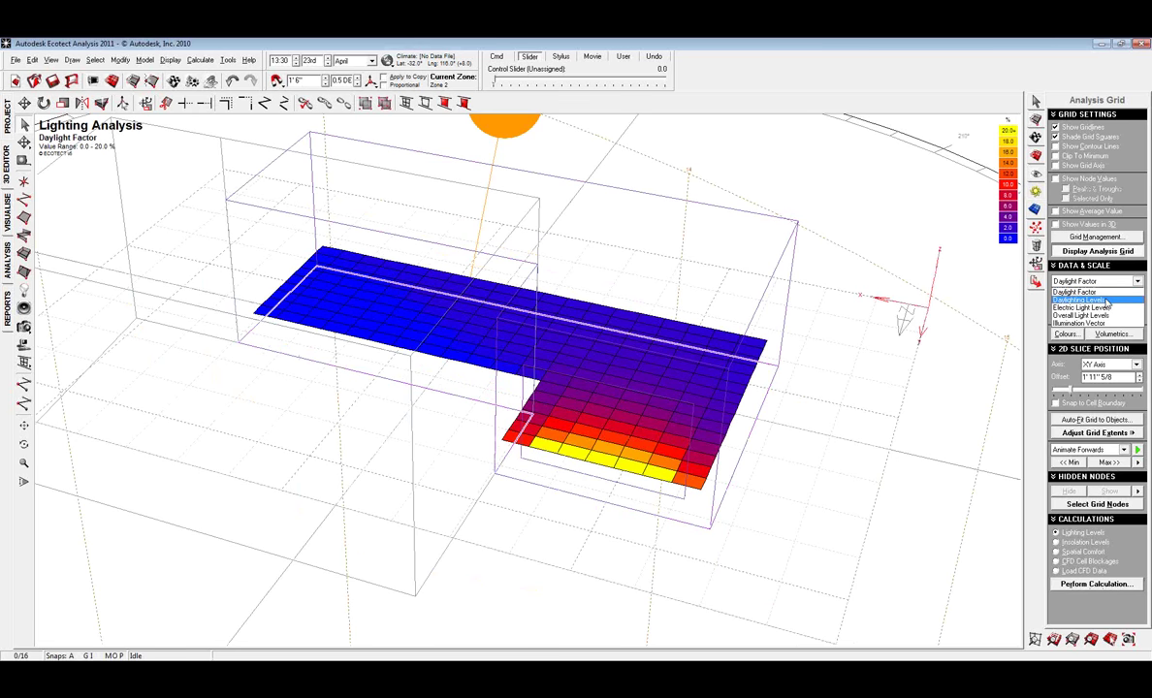
left_click(1107, 300)
left_click(1138, 281)
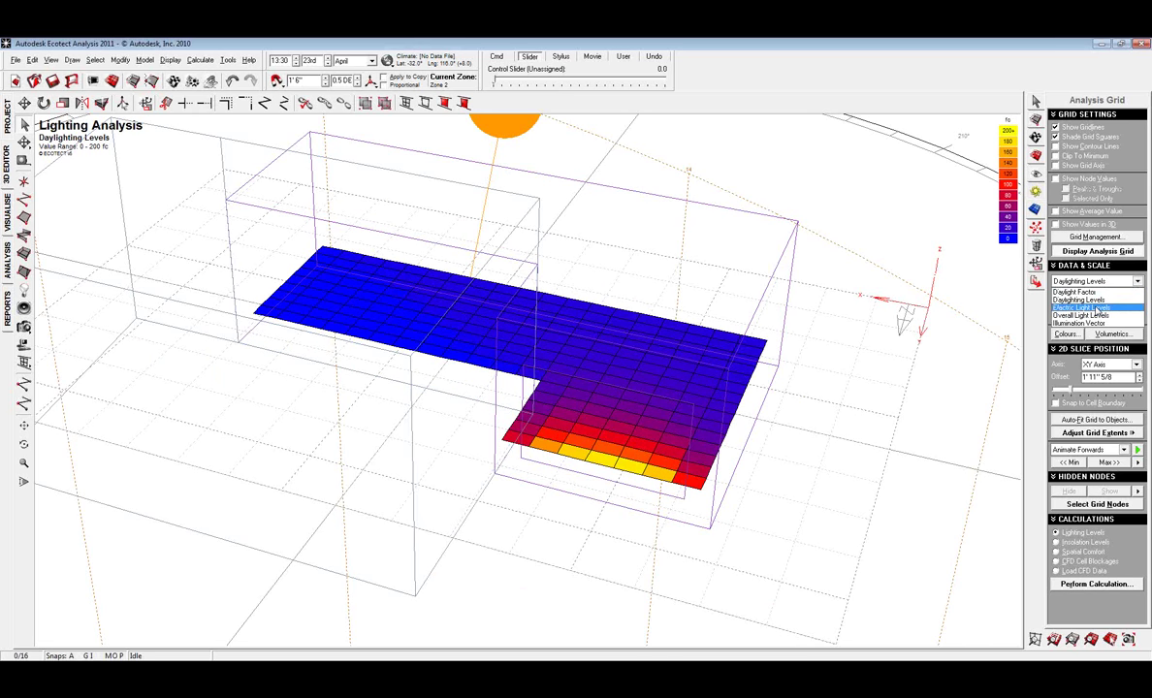
left_click(1086, 308)
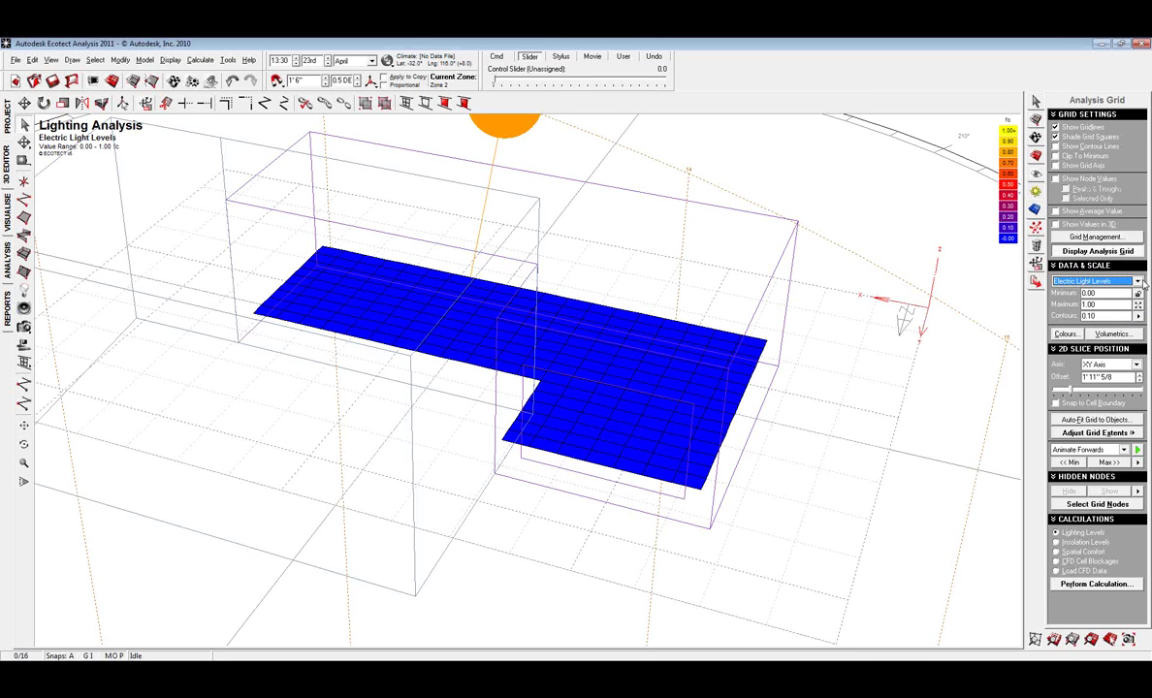
left_click(1067, 280)
left_click(1102, 316)
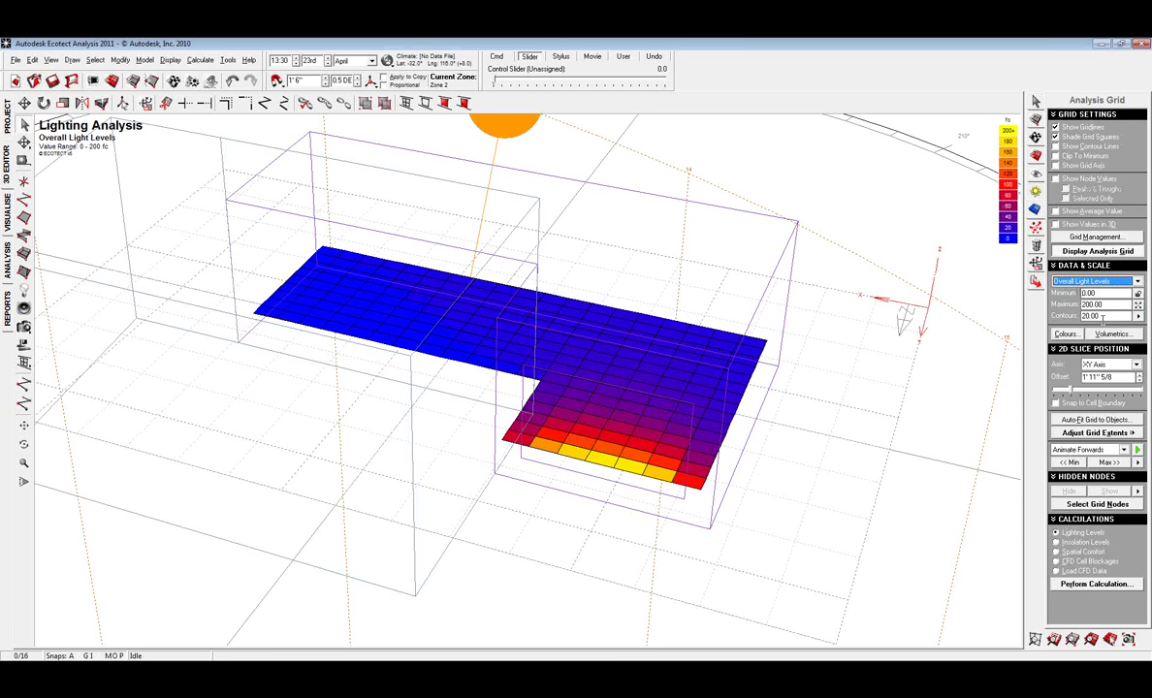
- Display the Illumination Vector results and examine the light directions around the window up close
left_click(1137, 281)
left_click(1091, 327)
left_click(843, 524)
middle_click_drag(843, 529, 798, 521)
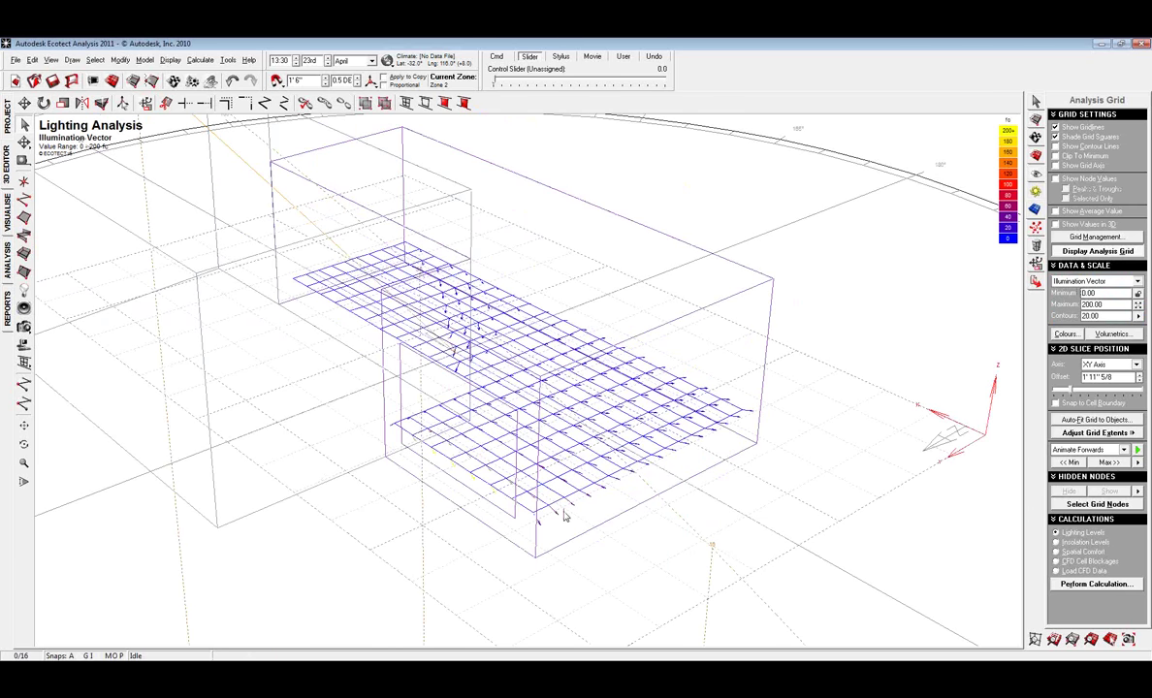
scroll(494, 482, "up", 5)
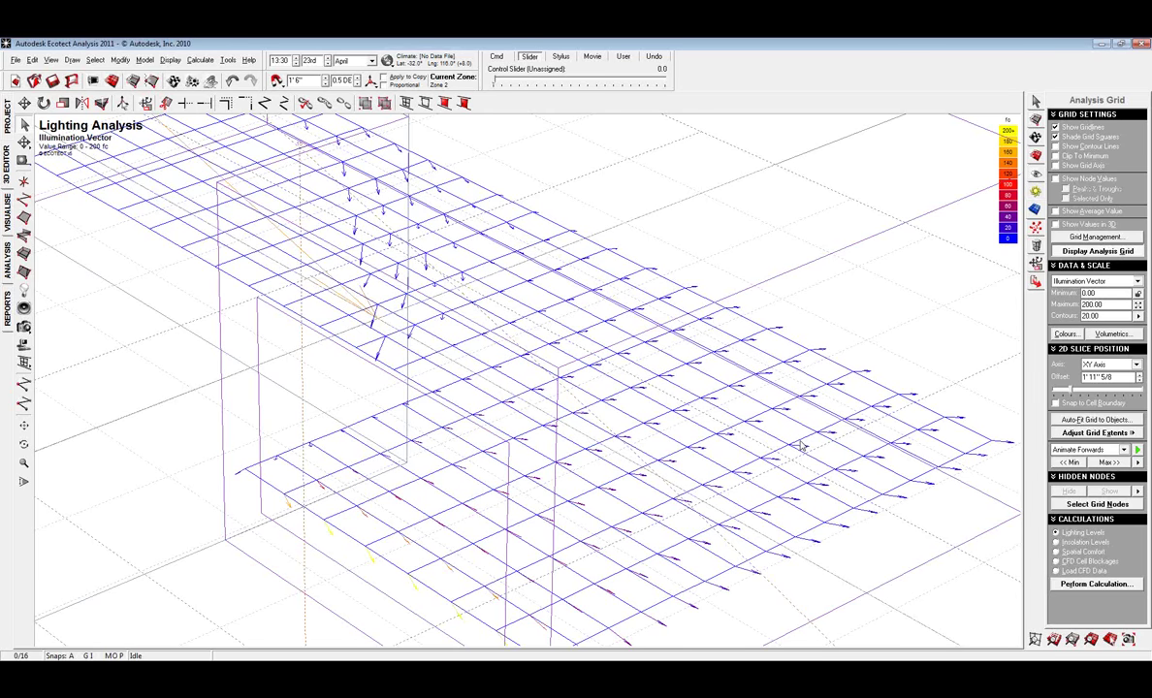
- Switch the grid data back to Daylight Factor and show its values in 3D
scroll(703, 427, "up", 2)
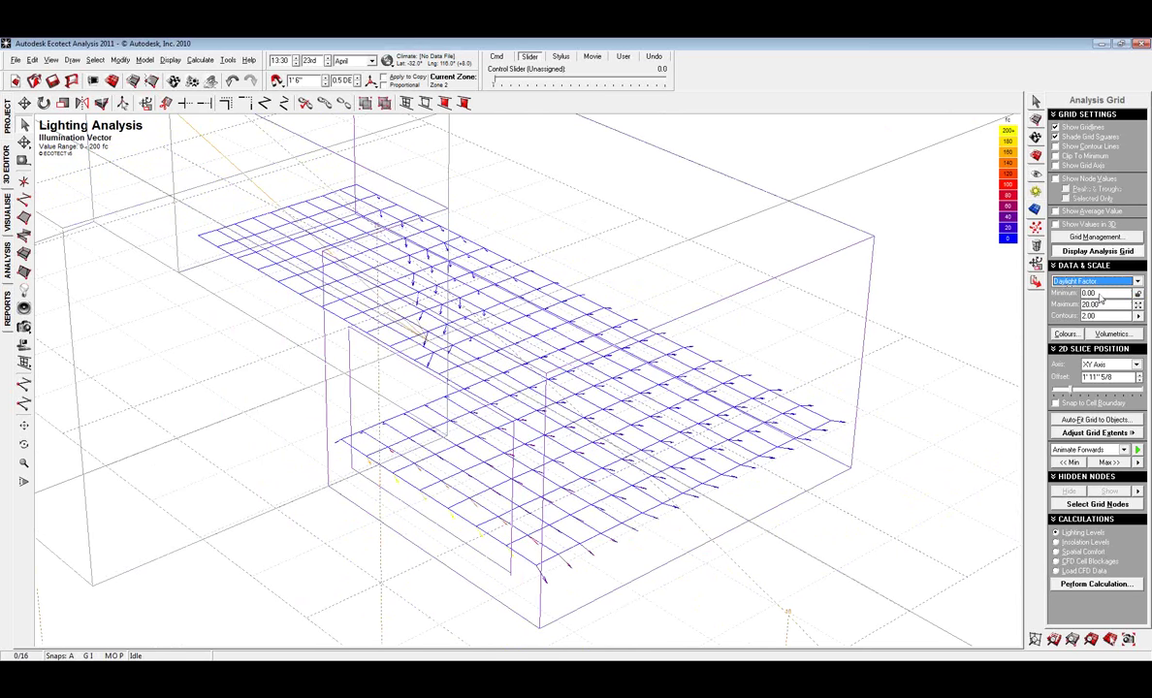
left_click(1056, 225)
scroll(764, 436, "up", 3)
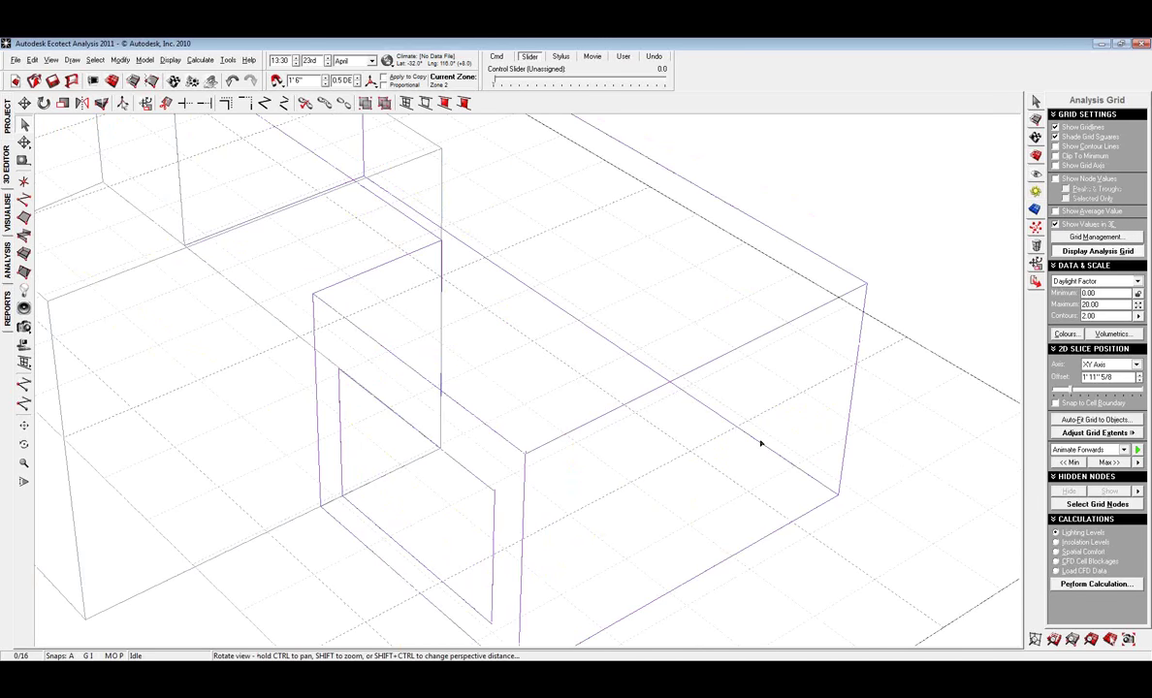
scroll(585, 573, "down", 3)
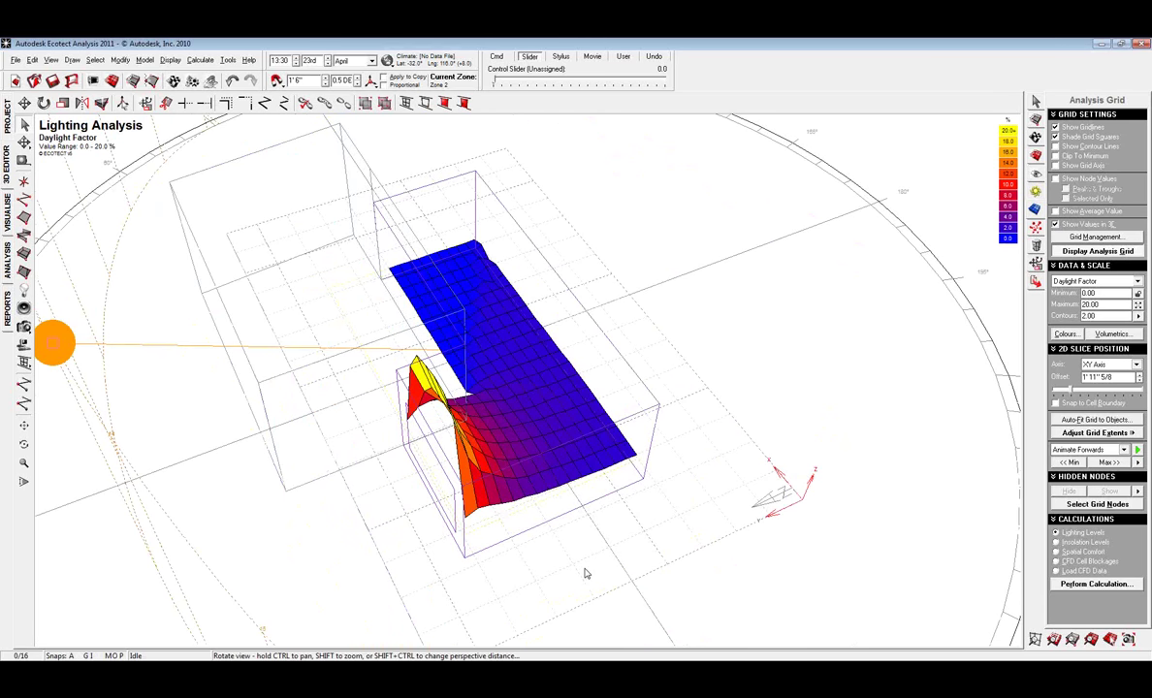
- Flatten the 3D grid values and overlay contour lines on the Daylight Factor grid
right_click_drag(585, 573, 606, 539)
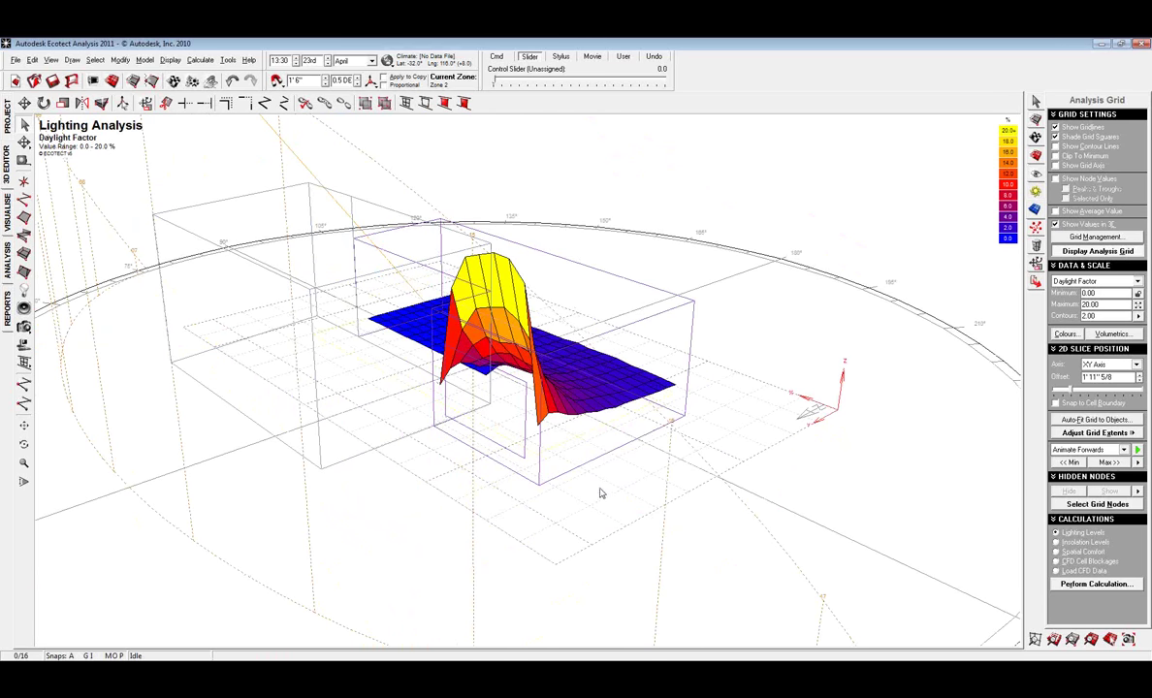
right_click_drag(853, 328, 853, 327)
right_click_drag(852, 327, 847, 358)
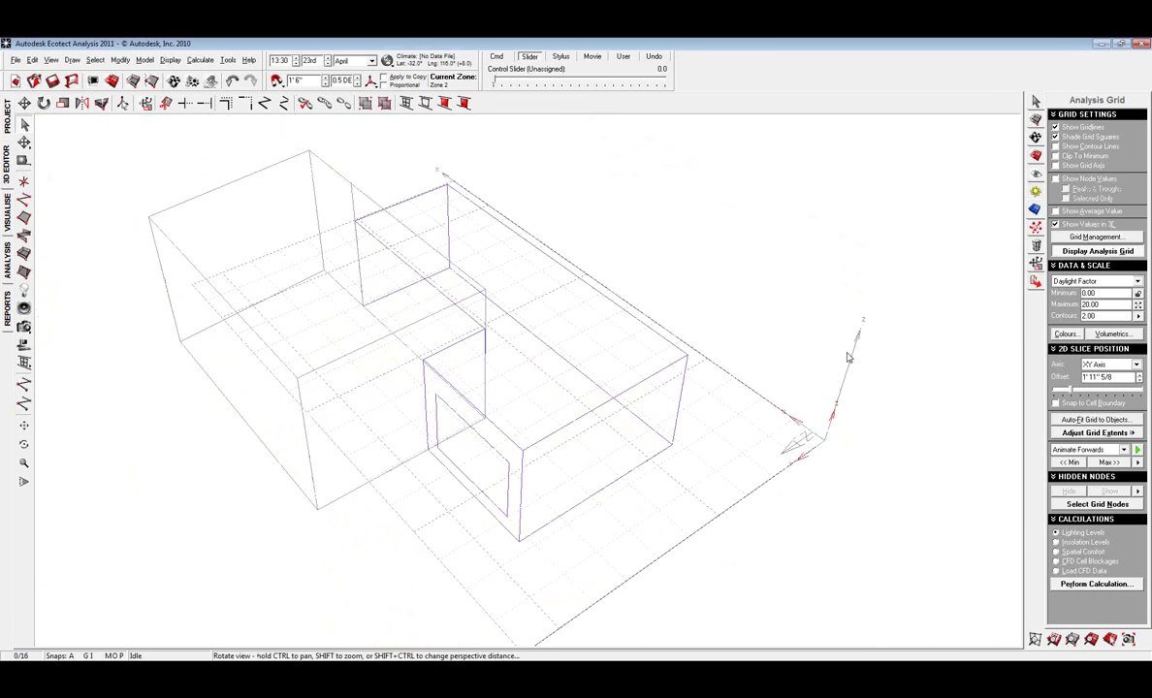
left_click(1056, 146)
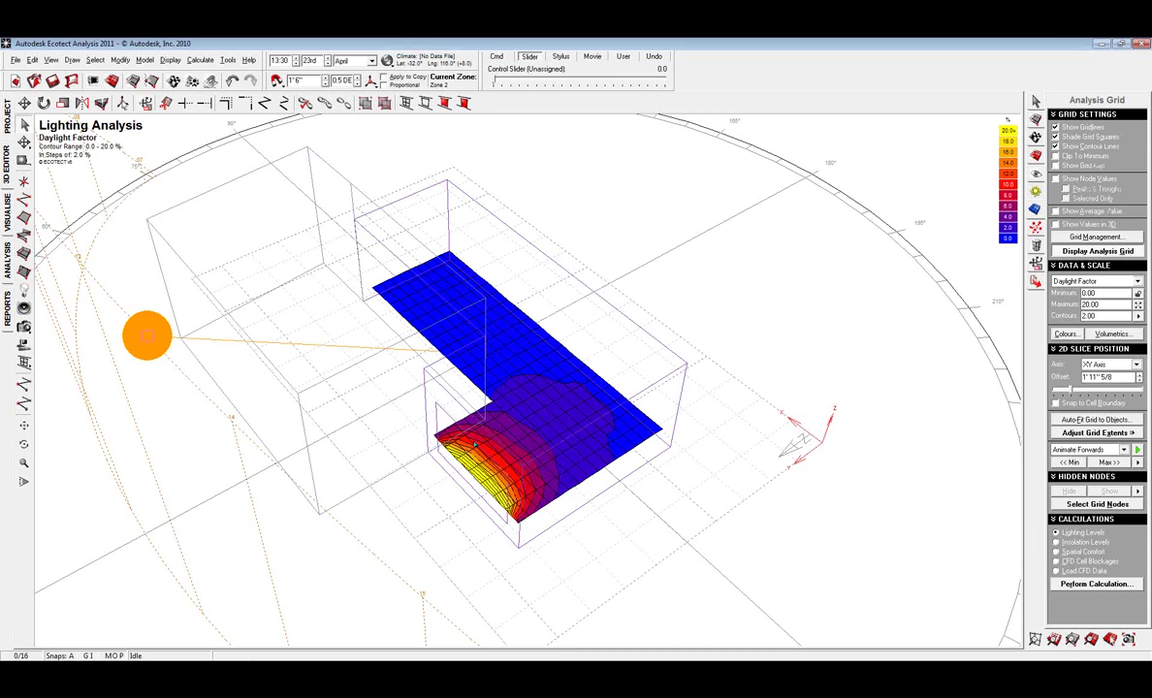
- Examine the Daylight Factor contours up close with the gridlines hidden, and restore the gridlines
scroll(474, 444, "up", 3)
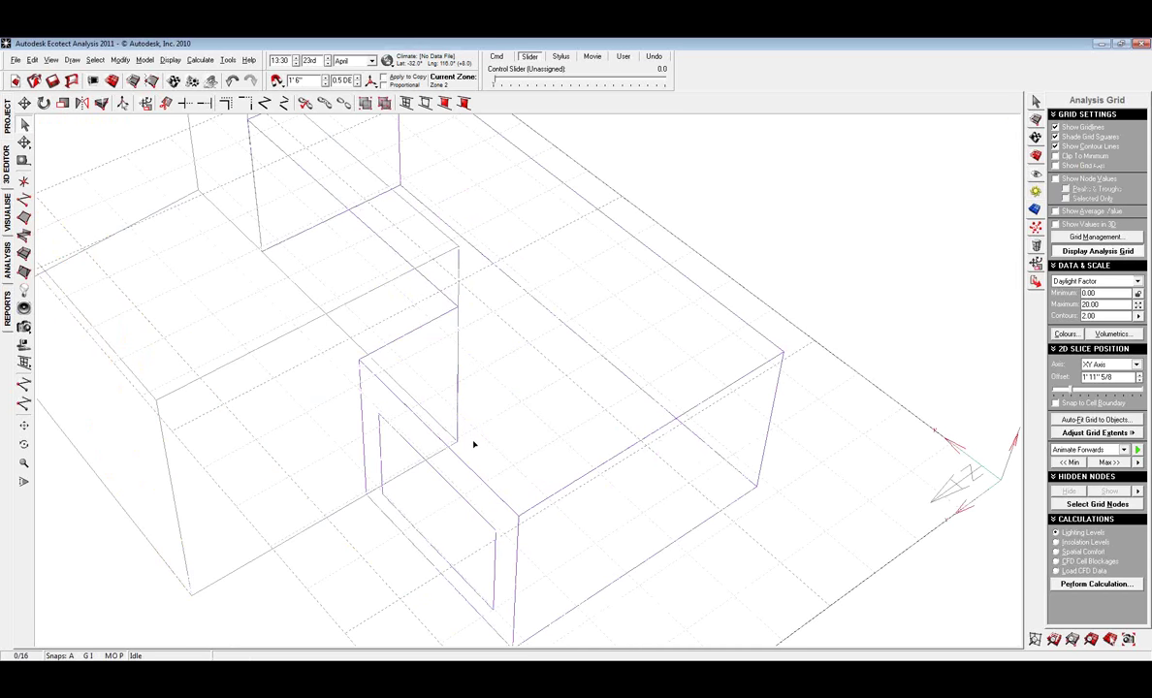
scroll(474, 445, "up", 1)
left_click(1062, 128)
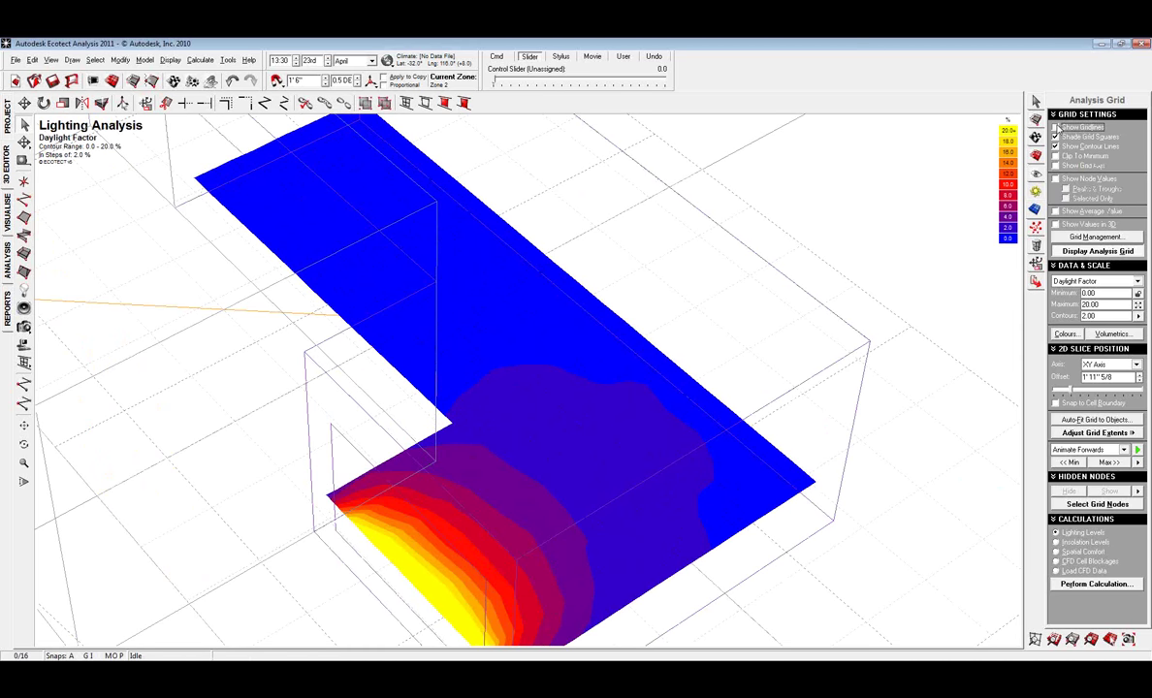
left_click(1056, 127)
left_click(1056, 146)
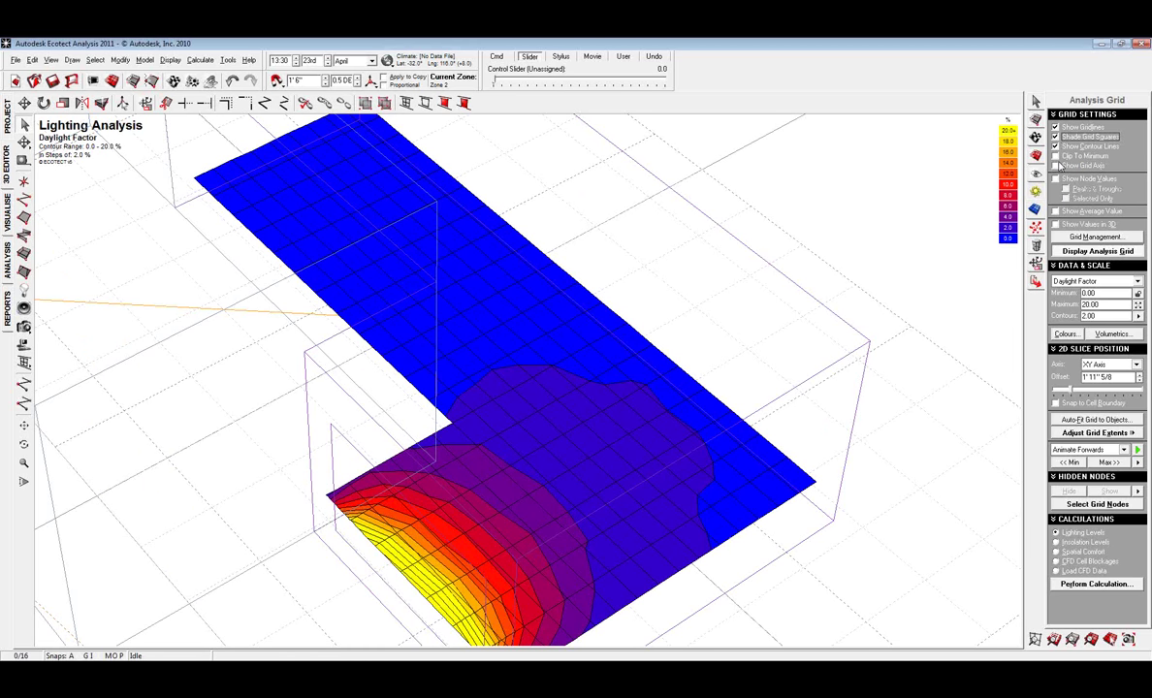
- Show the grid's node values, examine the ones near the window, and hide them again
left_click(1056, 179)
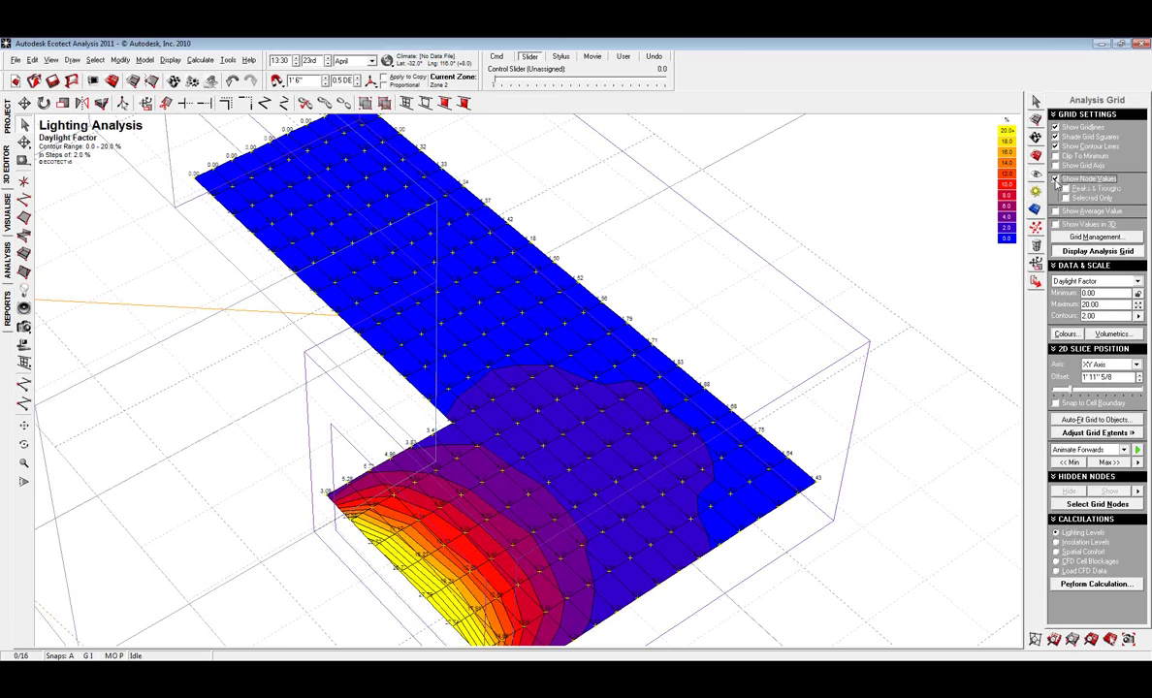
scroll(370, 583, "up", 4)
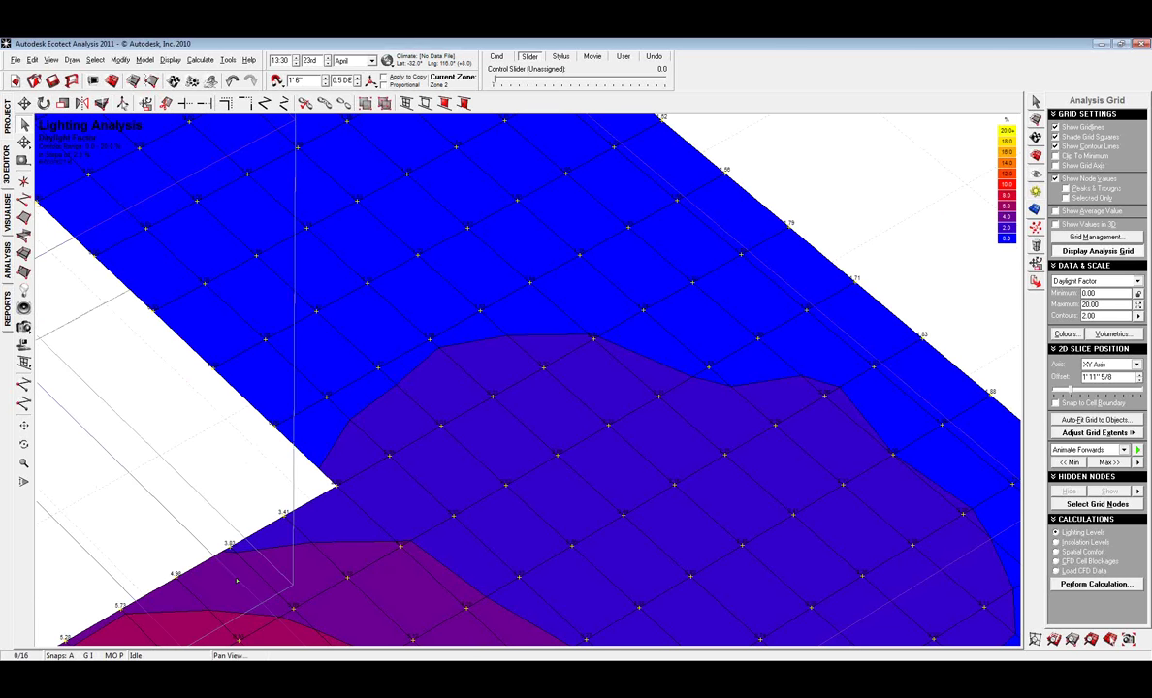
middle_click_drag(370, 583, 514, 377)
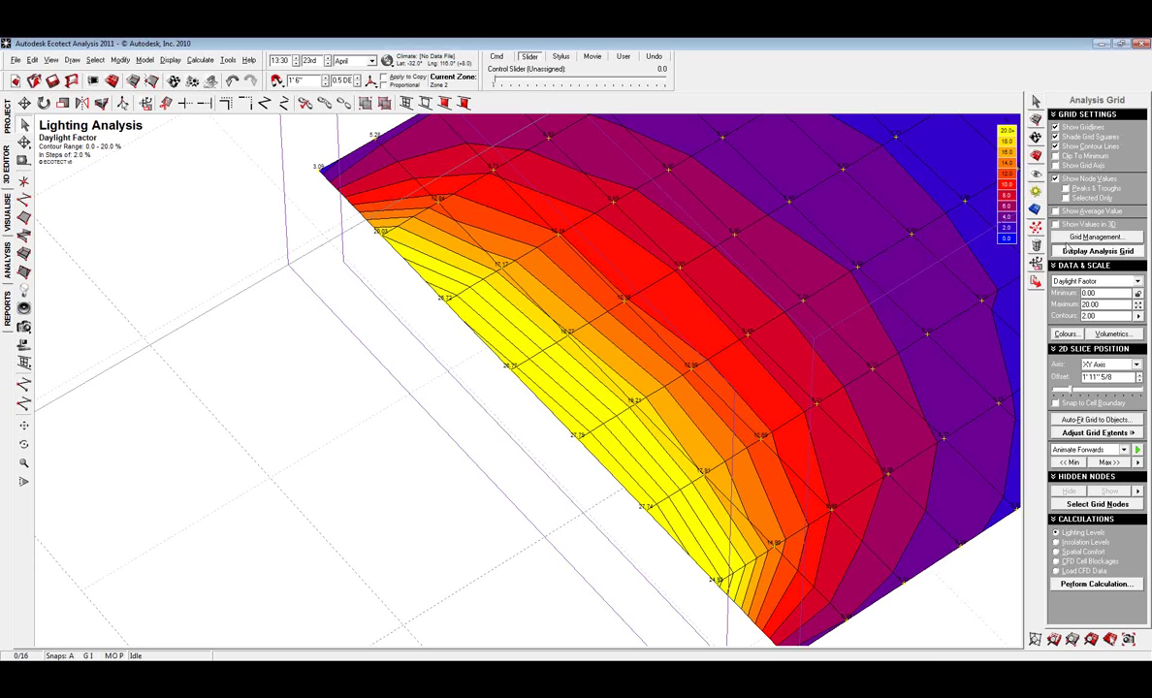
left_click(1056, 178)
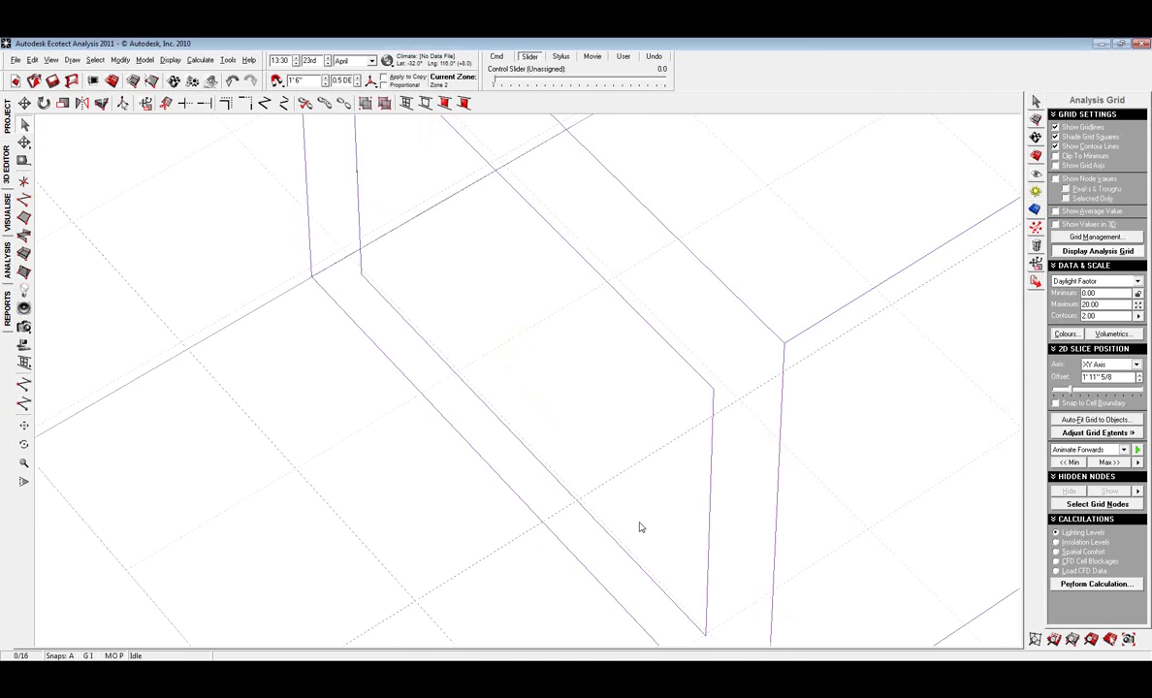
- Switch the analysis grid's 2D slice to the XZ axis, accepting that the displayed results are invalidated
scroll(640, 528, "down", 5)
right_click_drag(641, 527, 635, 462)
scroll(637, 496, "down", 2)
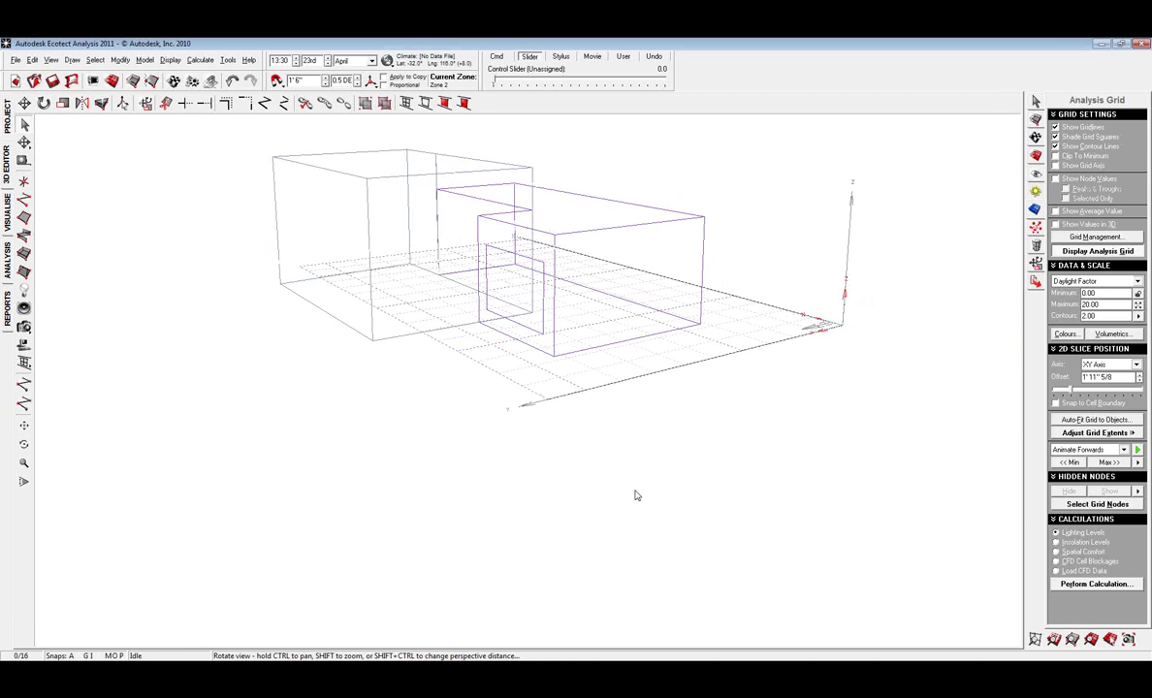
middle_click_drag(635, 495, 638, 472)
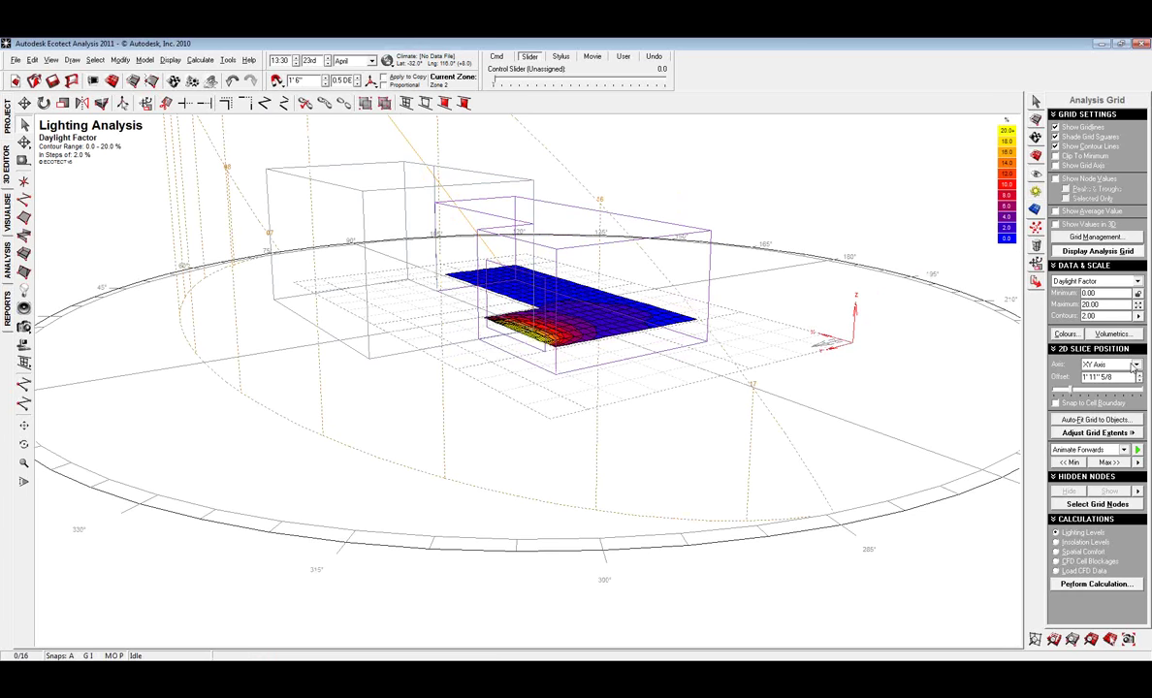
left_click(1115, 364)
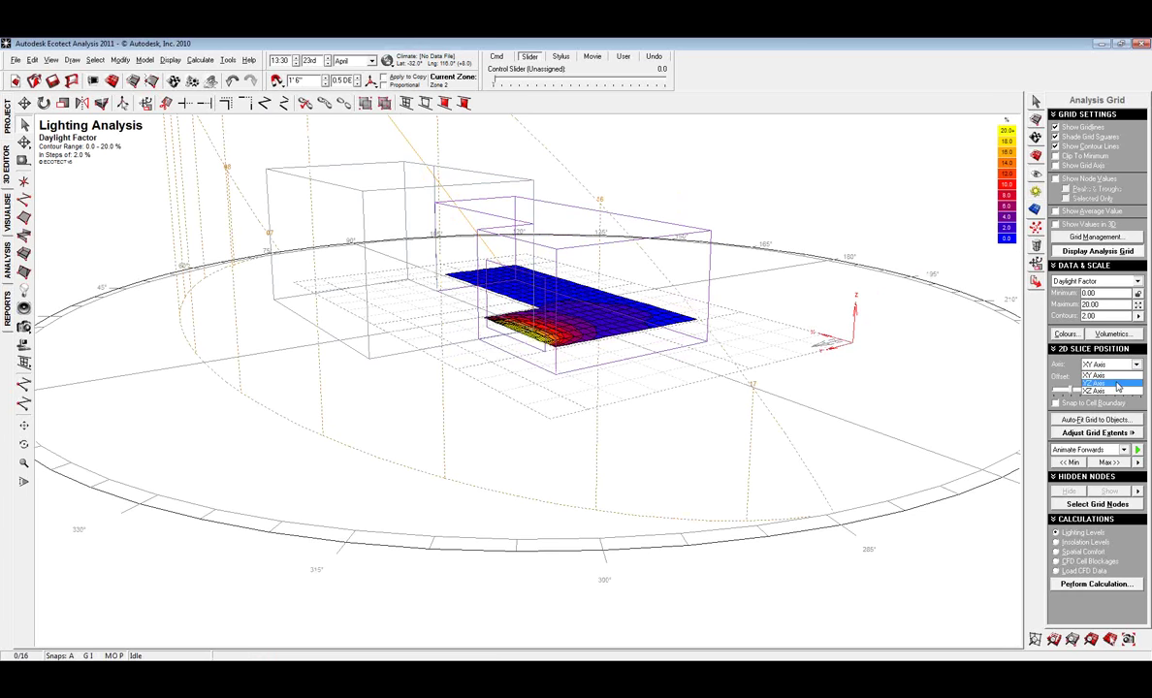
left_click(1117, 388)
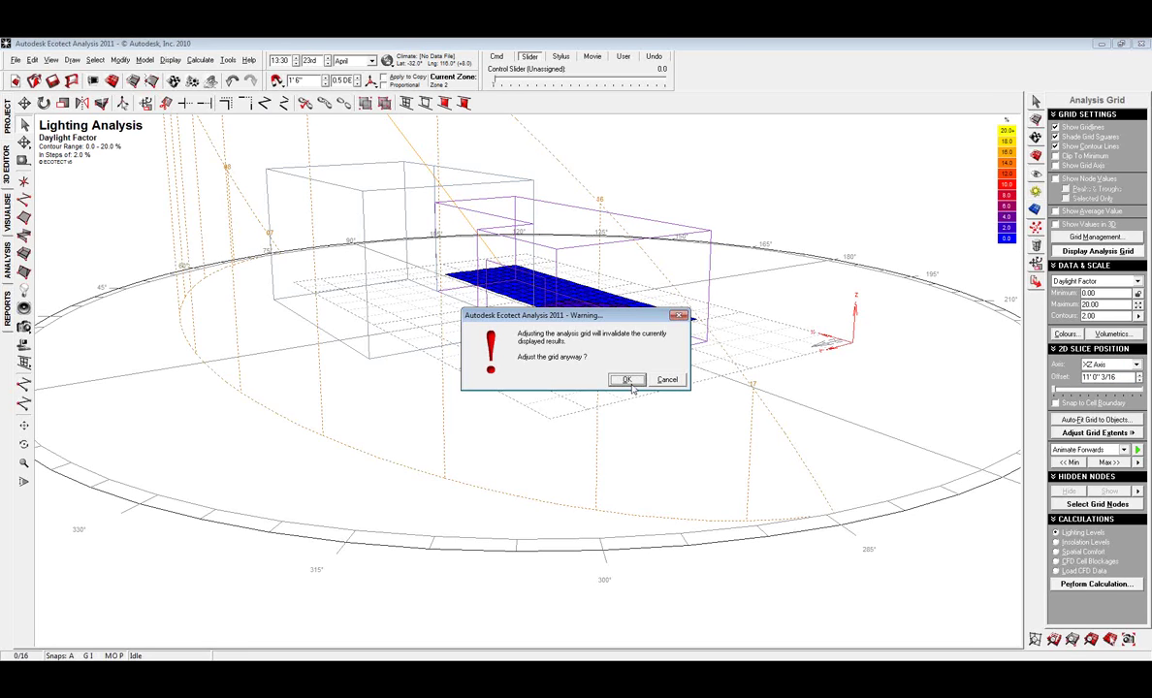
left_click(627, 379)
- Set the grid's 2D slice to the YZ axis at an offset of 15' 0"
left_click(1115, 364)
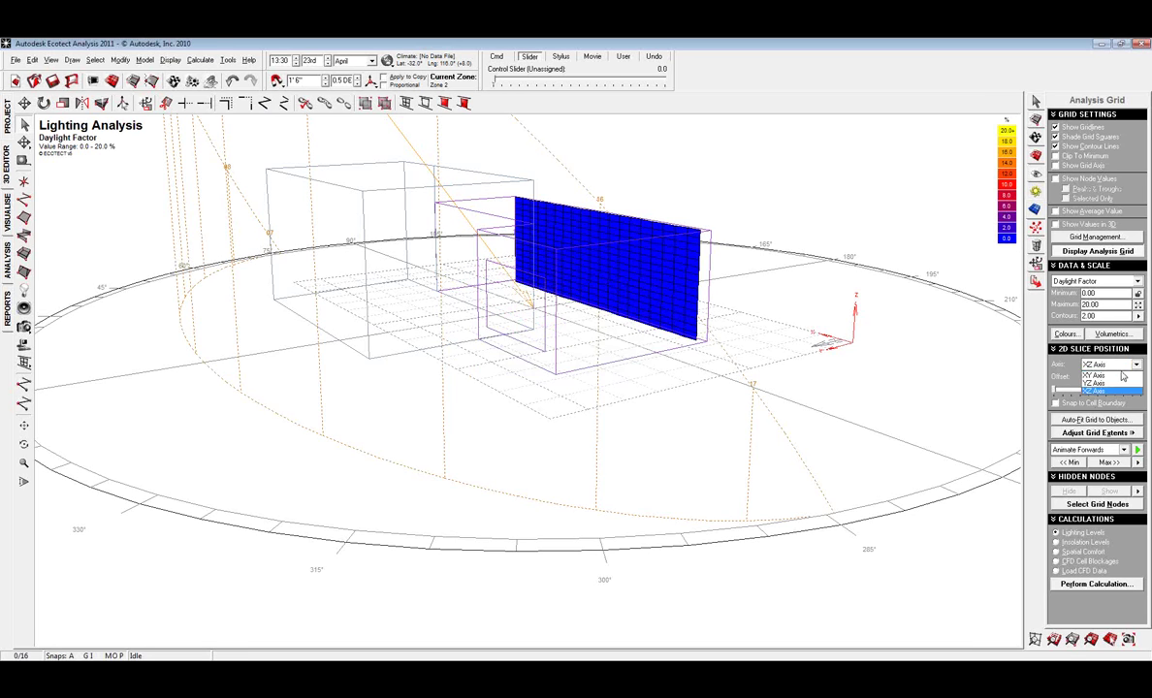
left_click(1113, 382)
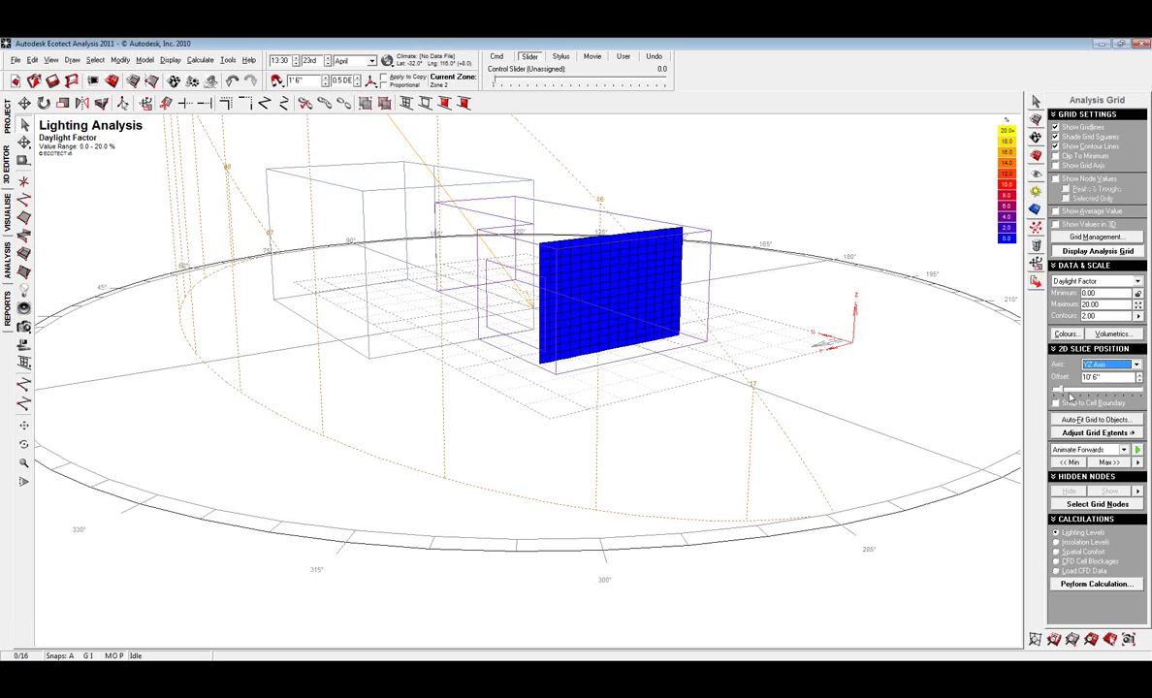
left_click_drag(1059, 390, 1074, 393)
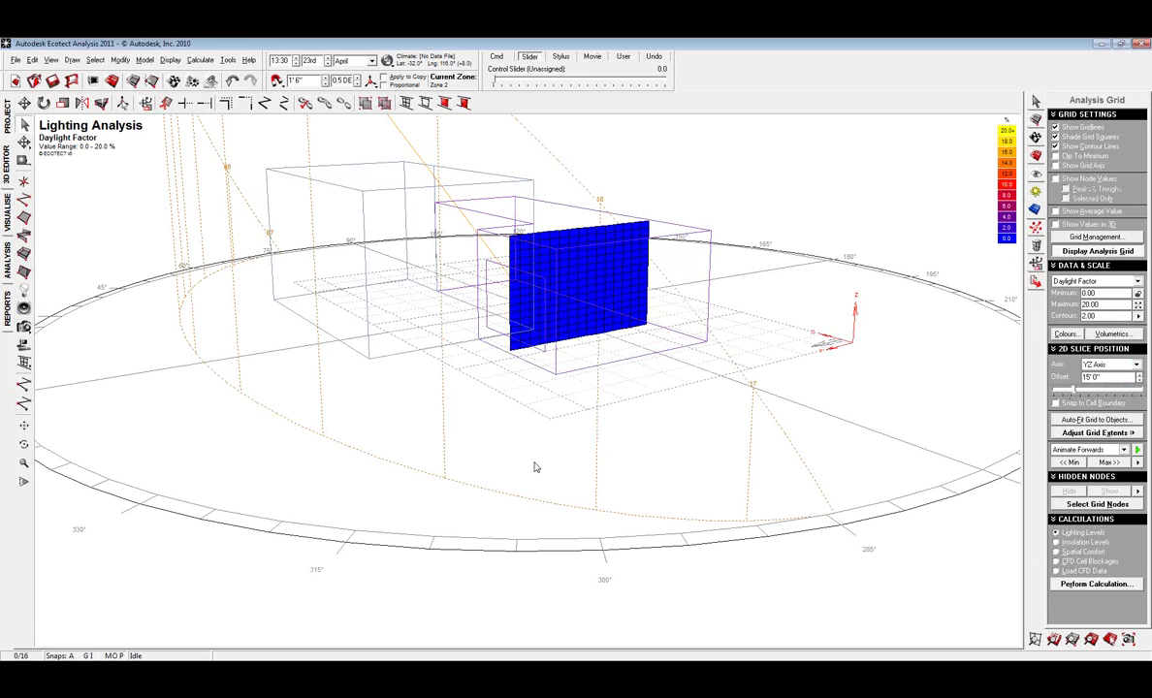
right_click_drag(536, 469, 756, 368)
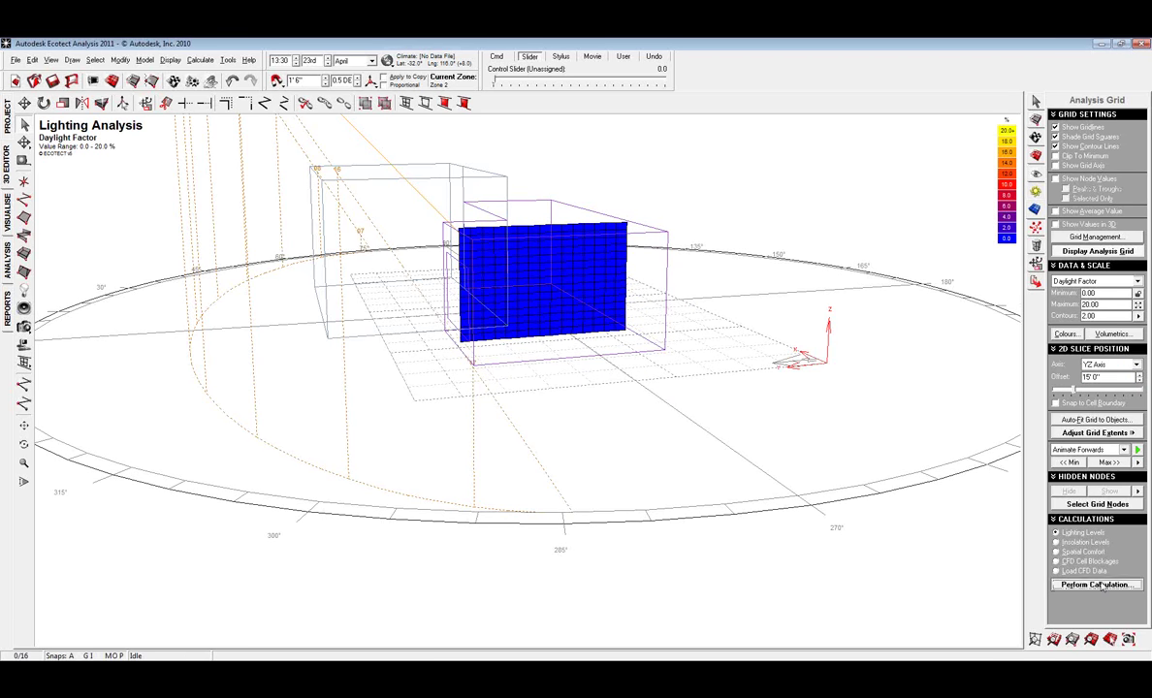
- Calculate overall daylight and electric light levels on the YZ slice, skipping the wizard and keeping its current settings
left_click(1104, 585)
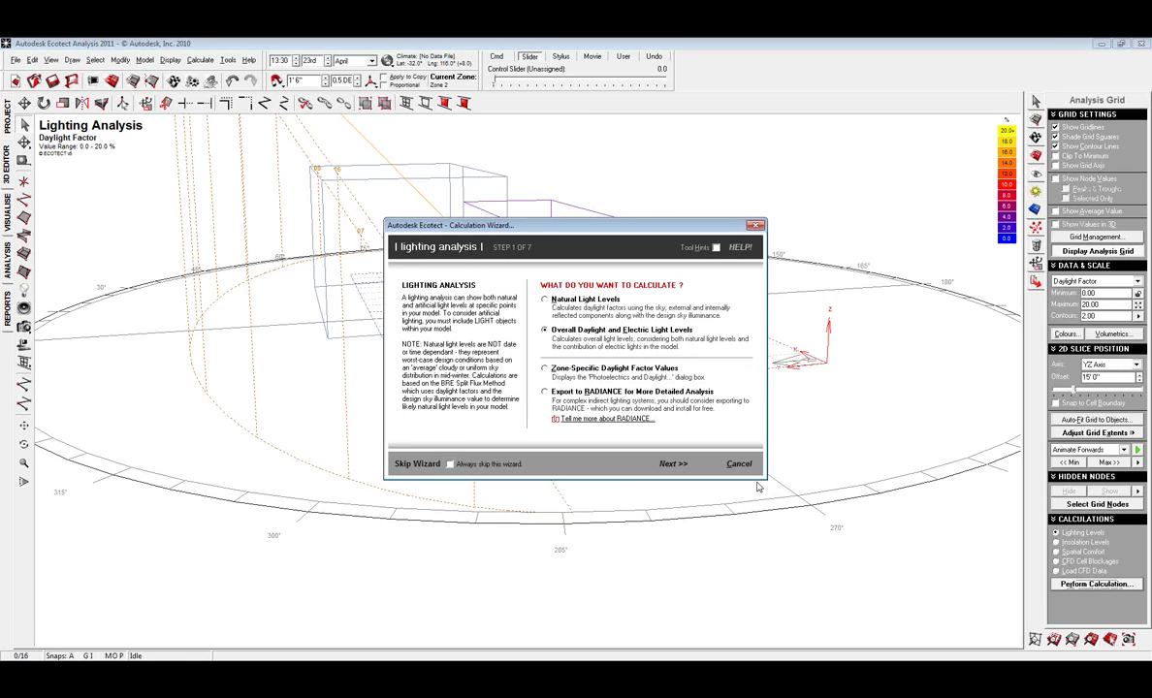
left_click(419, 464)
left_click(707, 466)
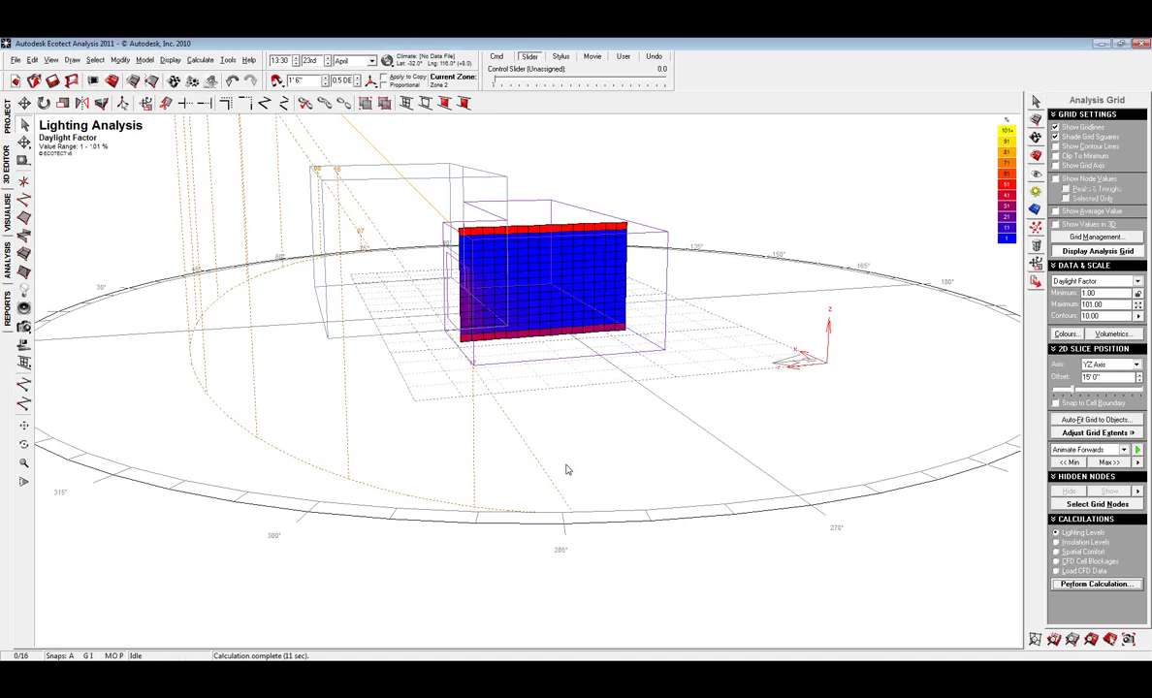
- Set the maximum of the Daylight Factor colour scale to 40 for the YZ slice
mouse_move(525, 327)
middle_mouse_down()
mouse_move(566, 341)
mouse_move(506, 485)
mouse_move(511, 252)
middle_mouse_up()
scroll(565, 305, "up", 5)
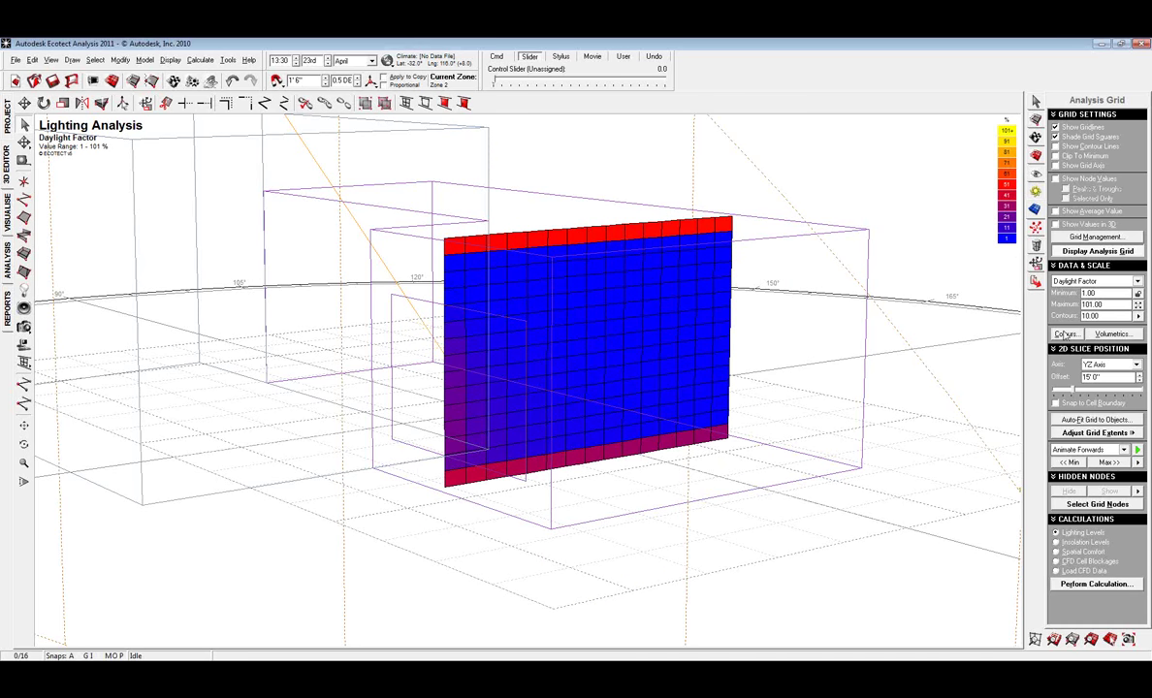
double_click(1120, 305)
type("40")
key("Return")
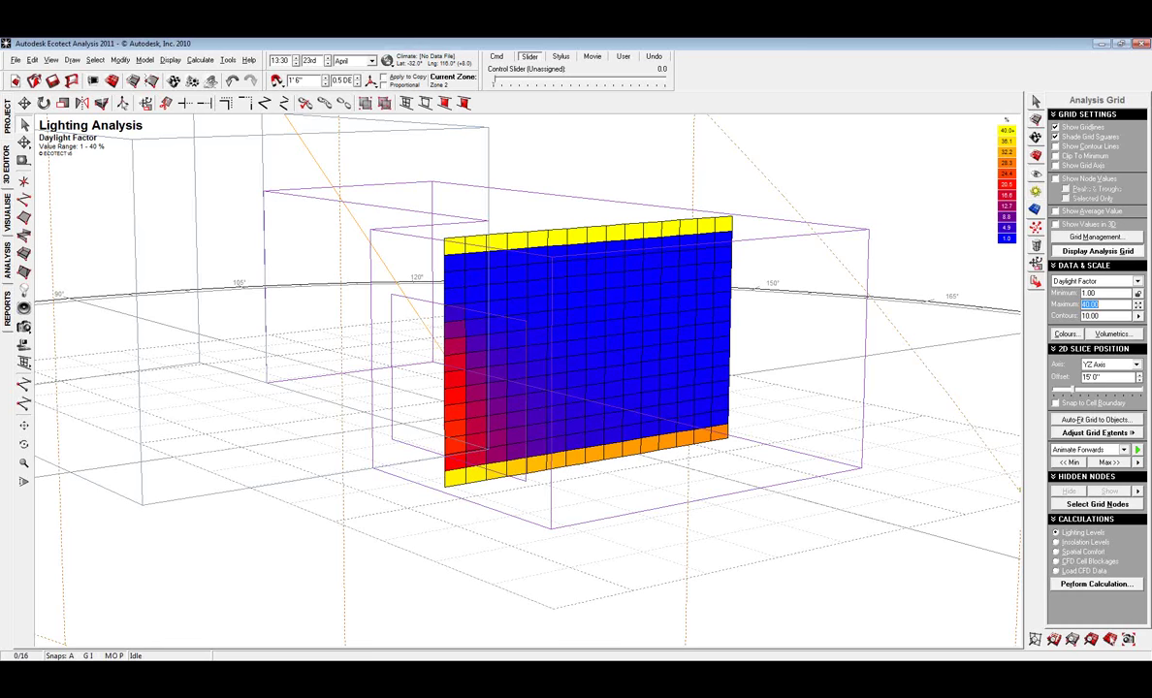
- Examine the node values on the vertical slice, hide them, and view the slice from another angle
left_click(1056, 179)
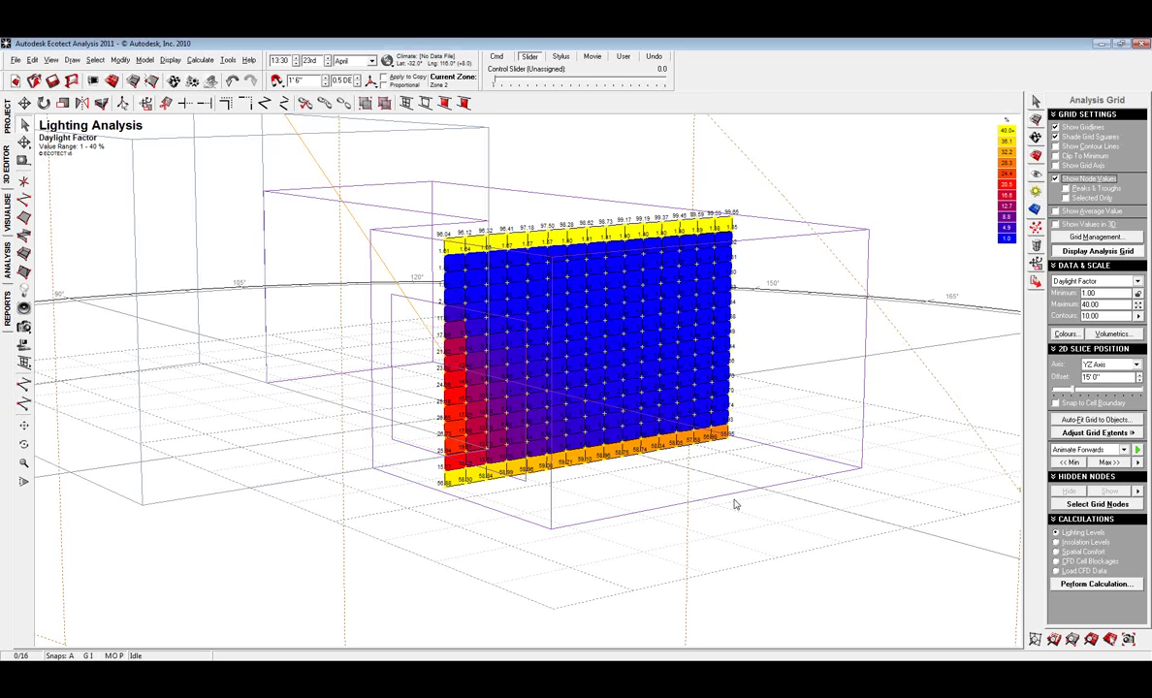
left_click(1057, 179)
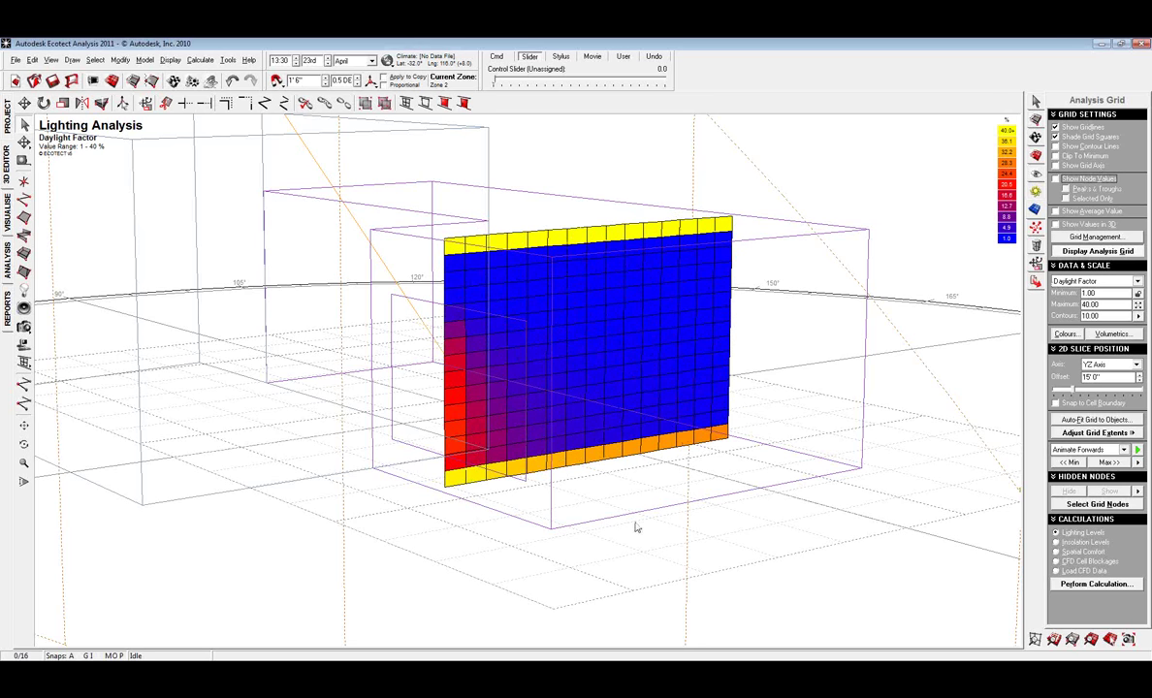
right_click_drag(422, 432, 506, 468)
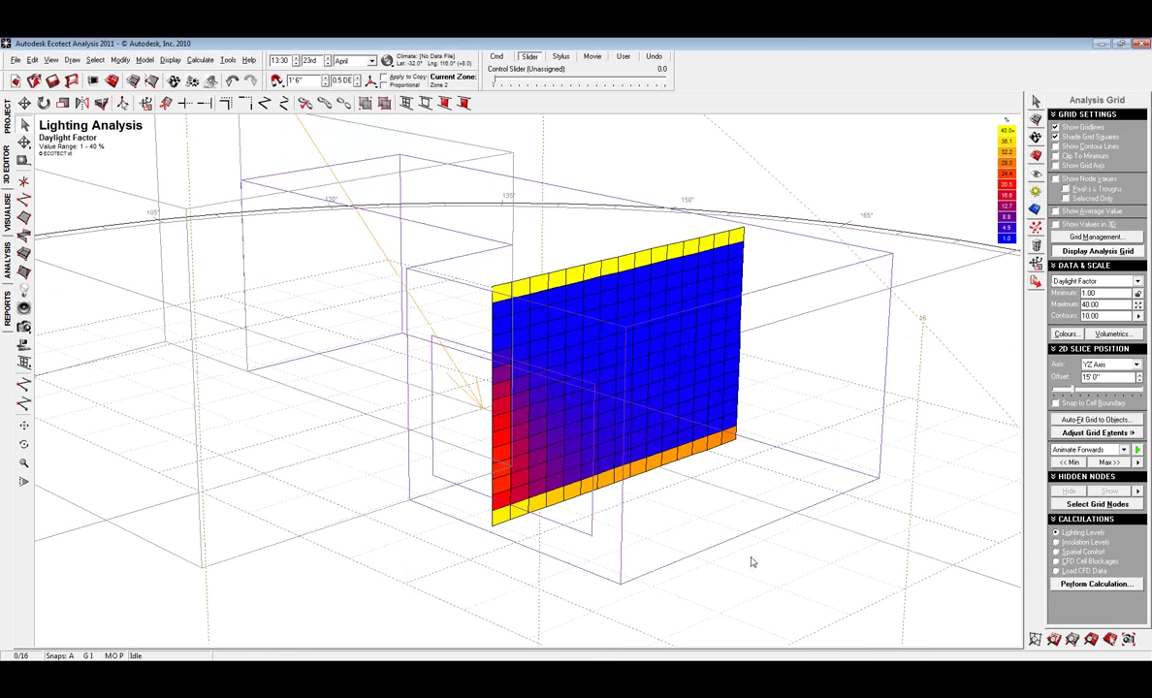
- Return the 2D slice to the XY axis, accepting the grid adjustment, and set its offset to 3' 0"
left_click(1110, 365)
left_click(1110, 376)
left_click(625, 380)
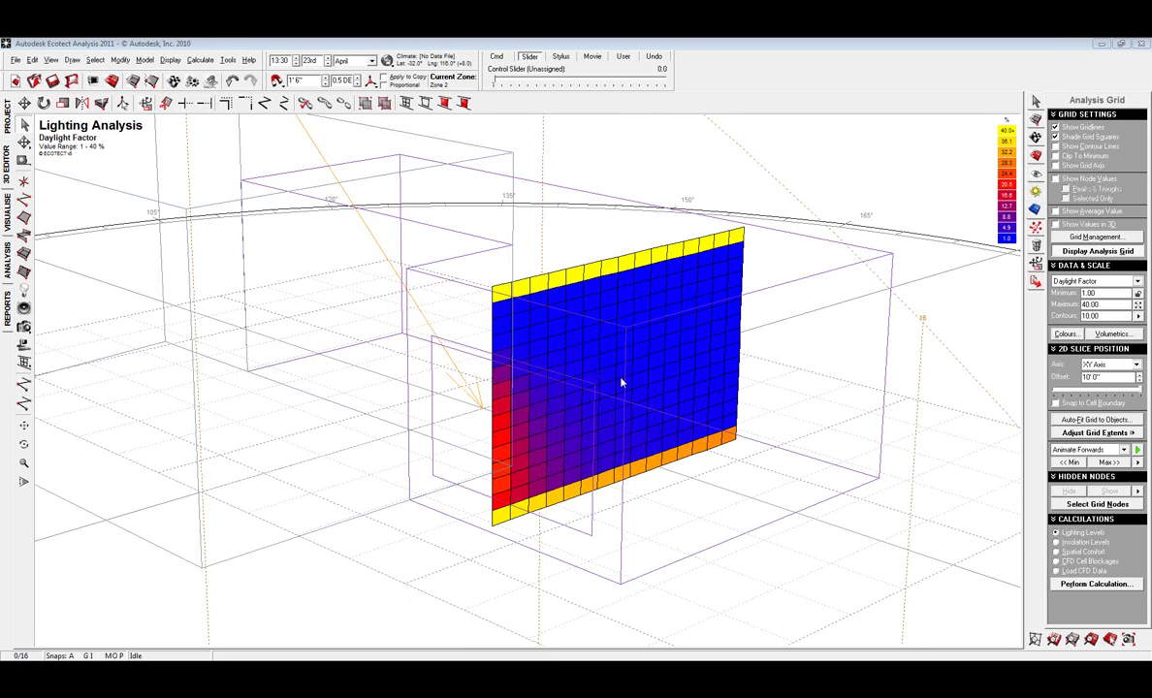
left_click(1139, 391)
left_click_drag(1140, 392, 1085, 392)
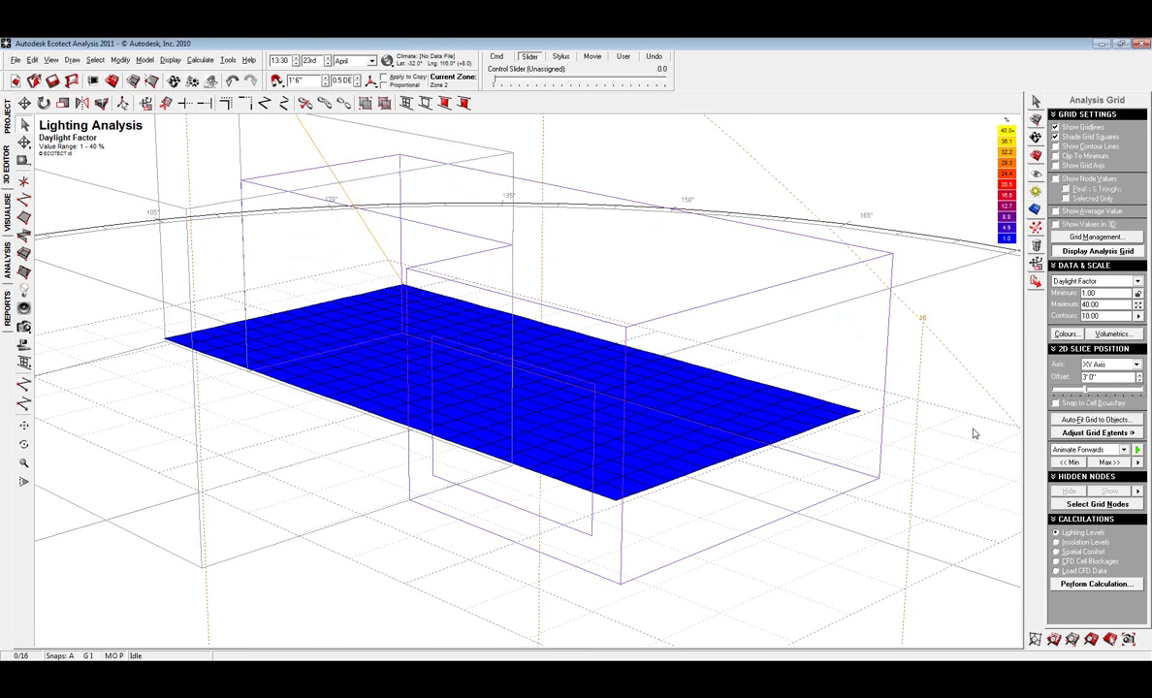
- Calculate overall light levels over the full 3D extents of the analysis grid, with low precision, 789.7 fc CIE overcast sky and average windows
left_click(1072, 586)
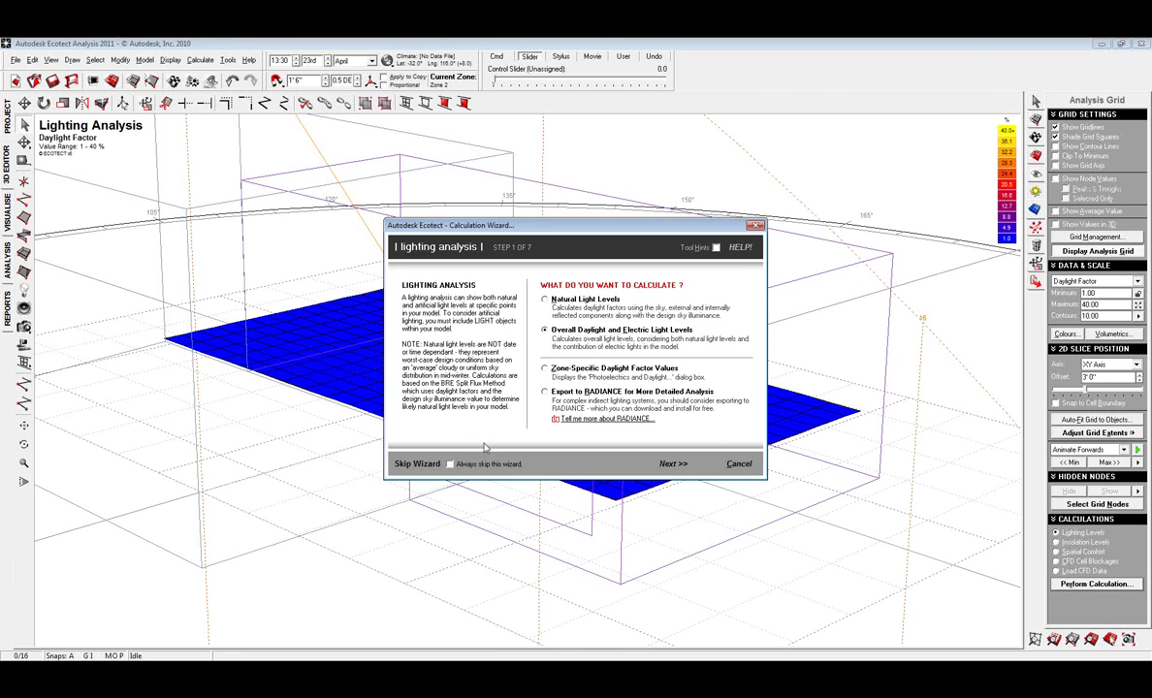
left_click(671, 465)
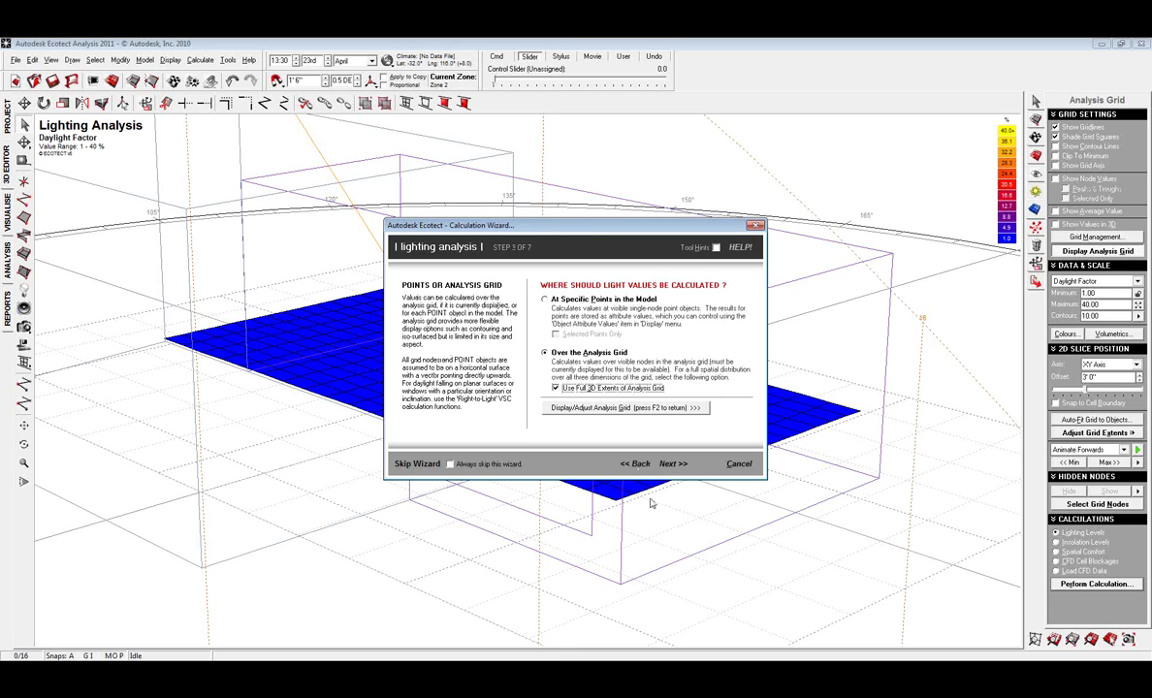
left_click(672, 463)
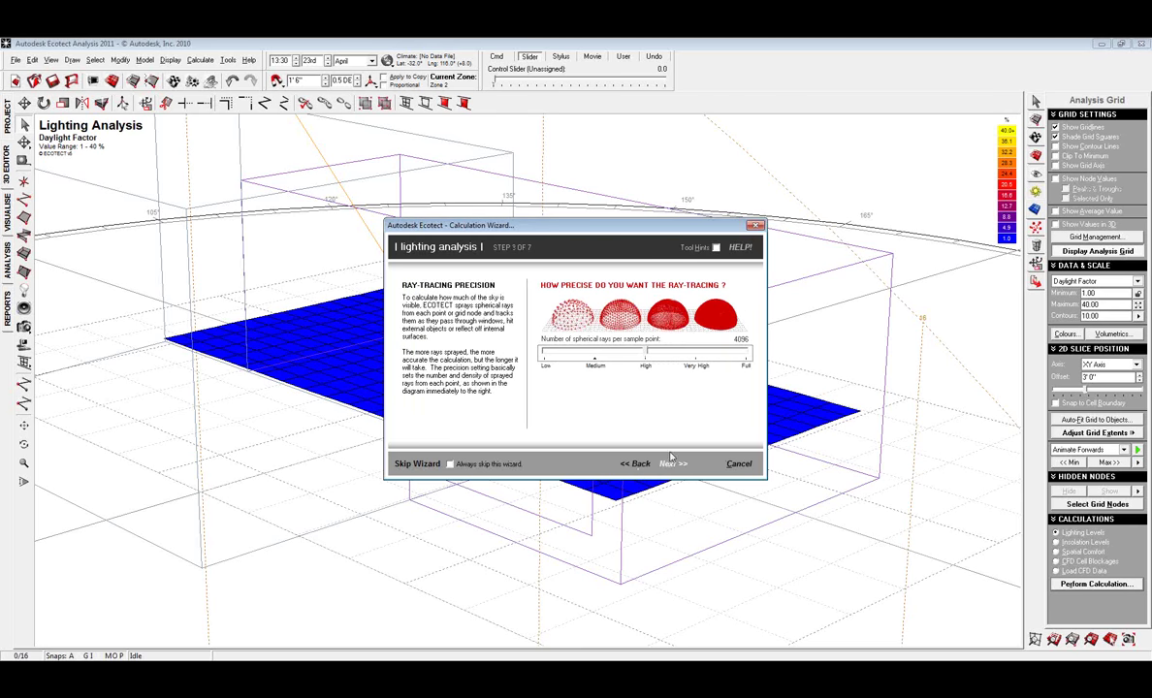
left_click(550, 353)
left_click(676, 464)
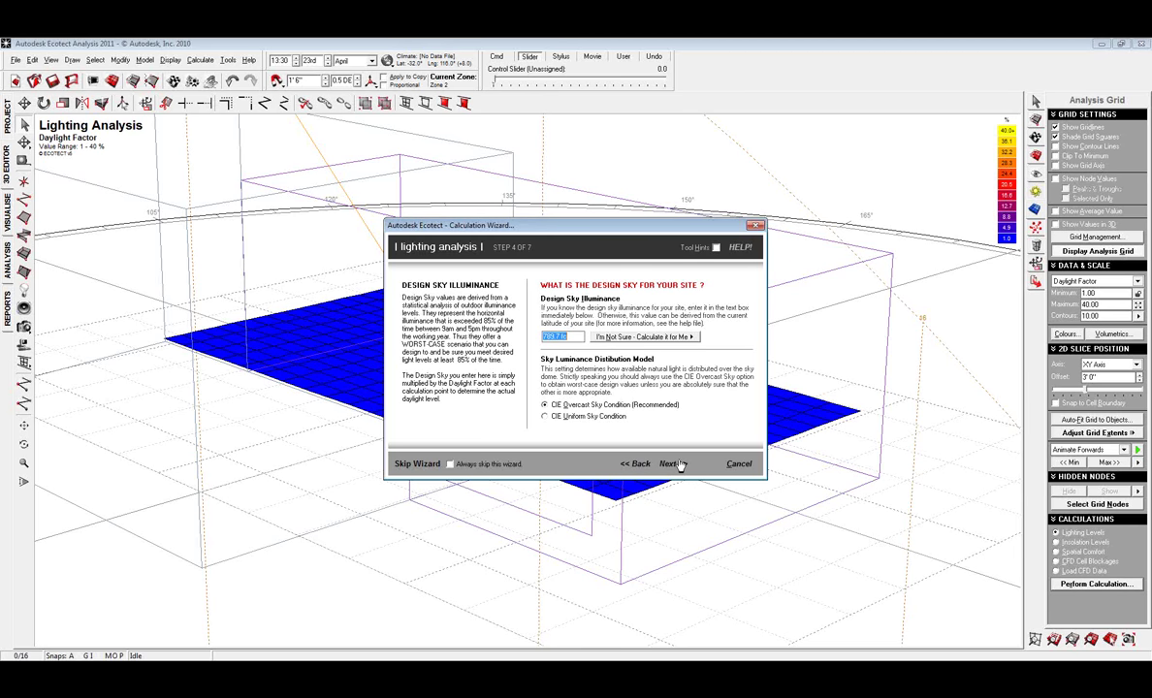
left_click(676, 463)
left_click(676, 463)
left_click(676, 464)
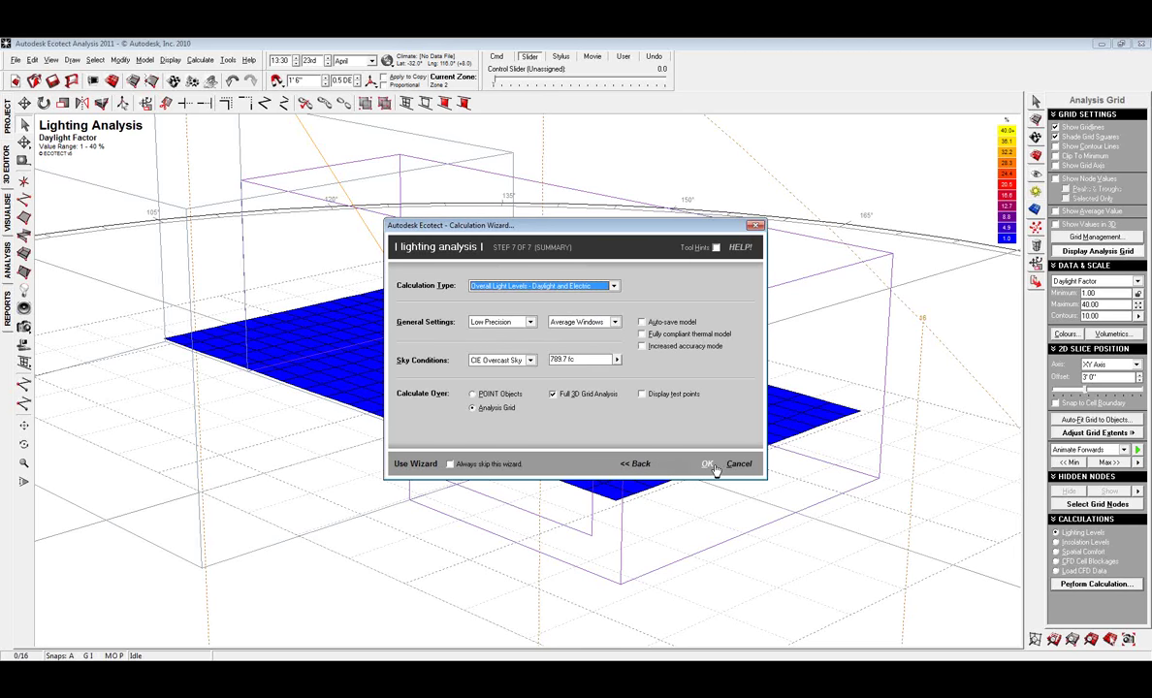
left_click(712, 466)
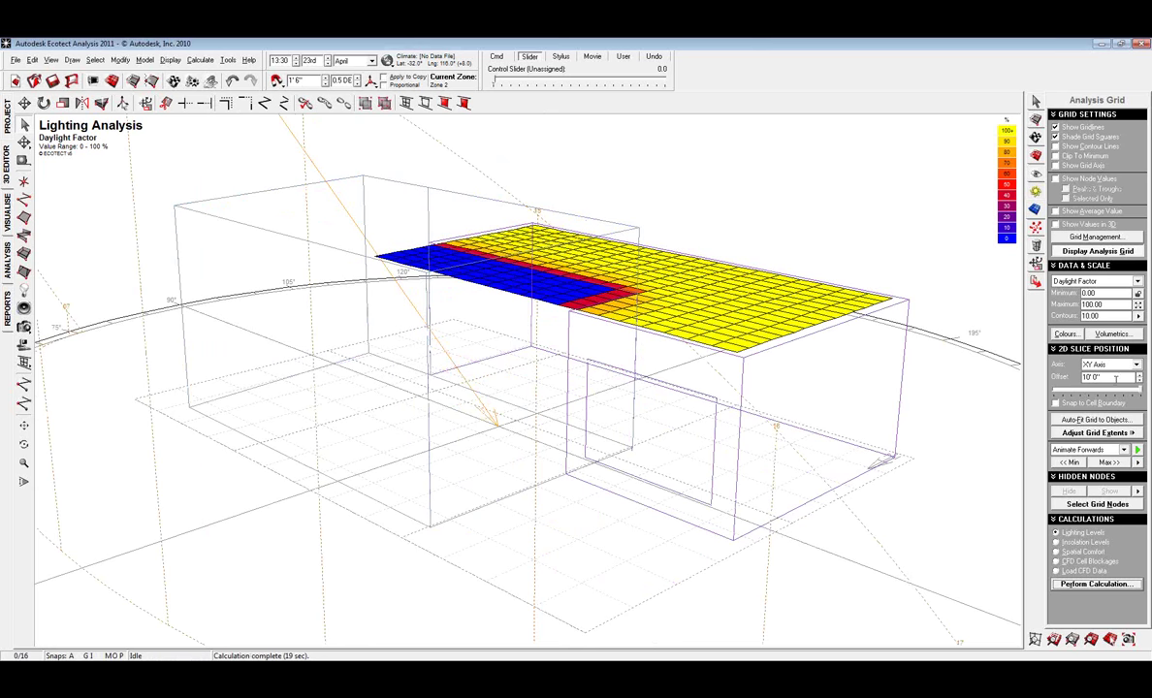
- Lower the XY slice through the calculated 3D results, and switch the slice to the YZ axis
left_click(1138, 391)
mouse_move(1138, 391)
left_mouse_down()
mouse_move(1087, 392)
mouse_move(1119, 391)
left_mouse_up()
left_click(1125, 366)
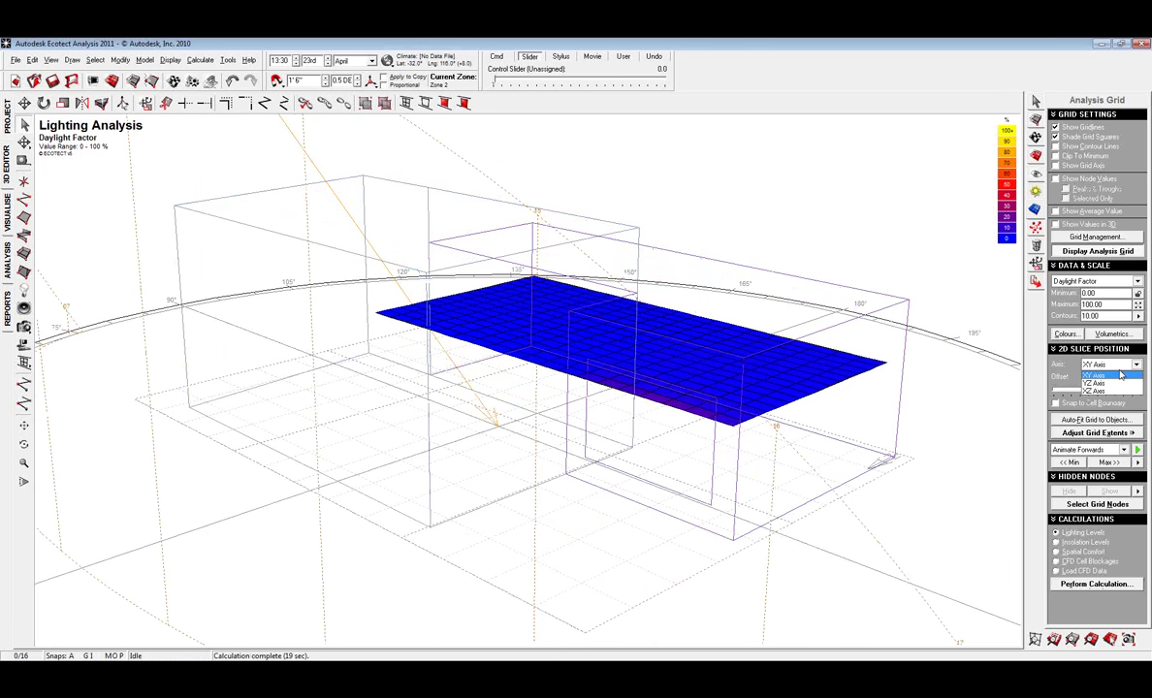
left_click(1110, 382)
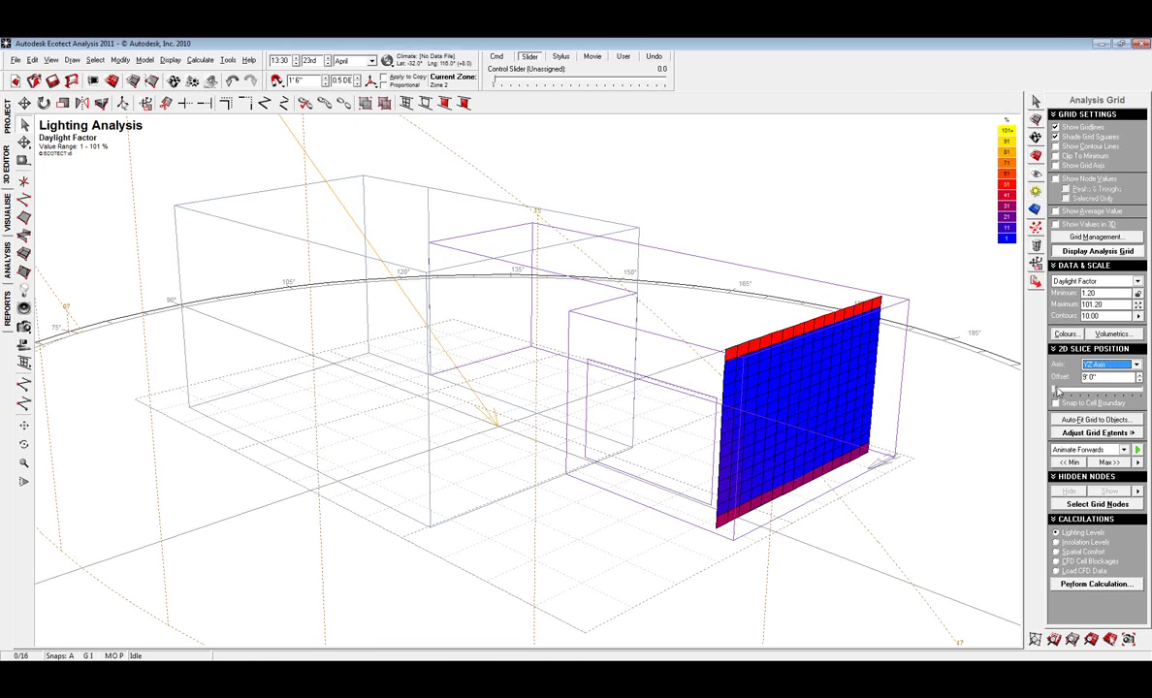
- Slide the YZ slice through the calculated 3D results and return the 2D slice to the XY axis
left_click_drag(1056, 389, 1084, 399)
left_click(1136, 366)
left_click(1115, 376)
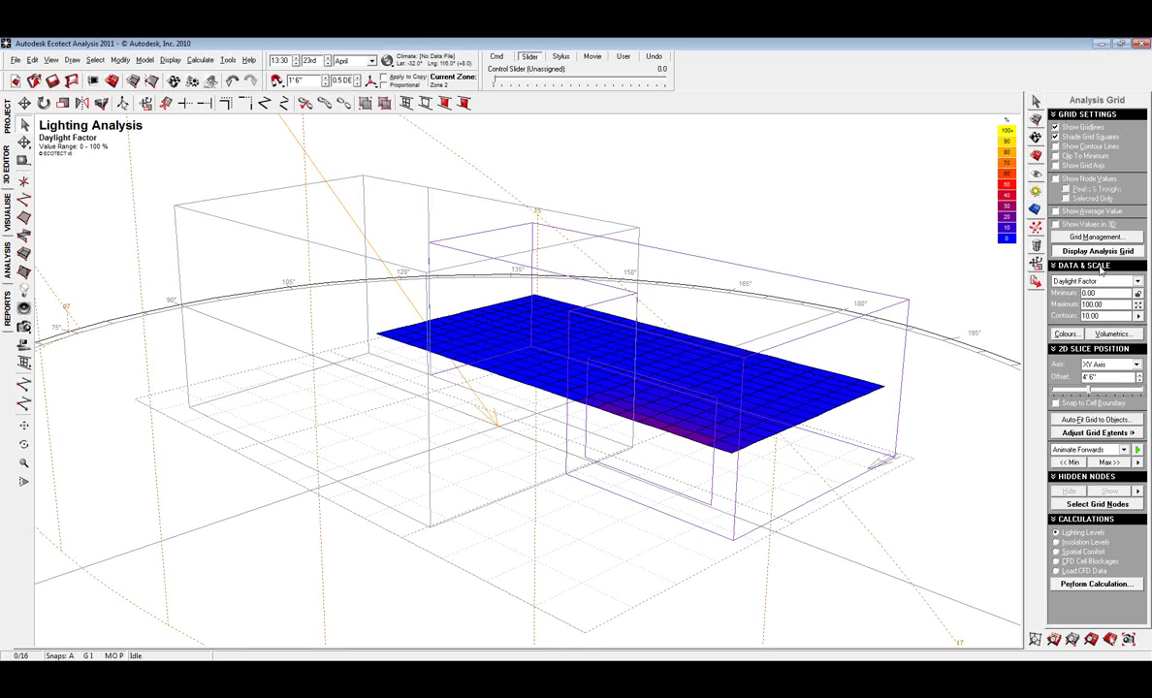
left_click(1098, 237)
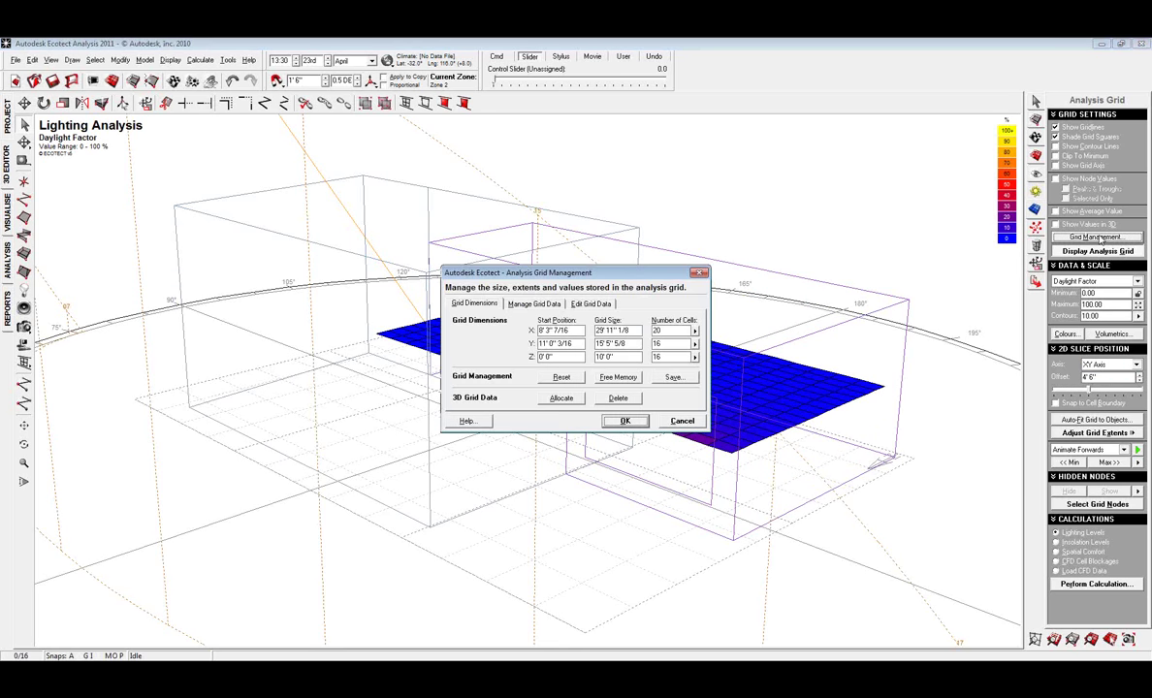
key("Escape")
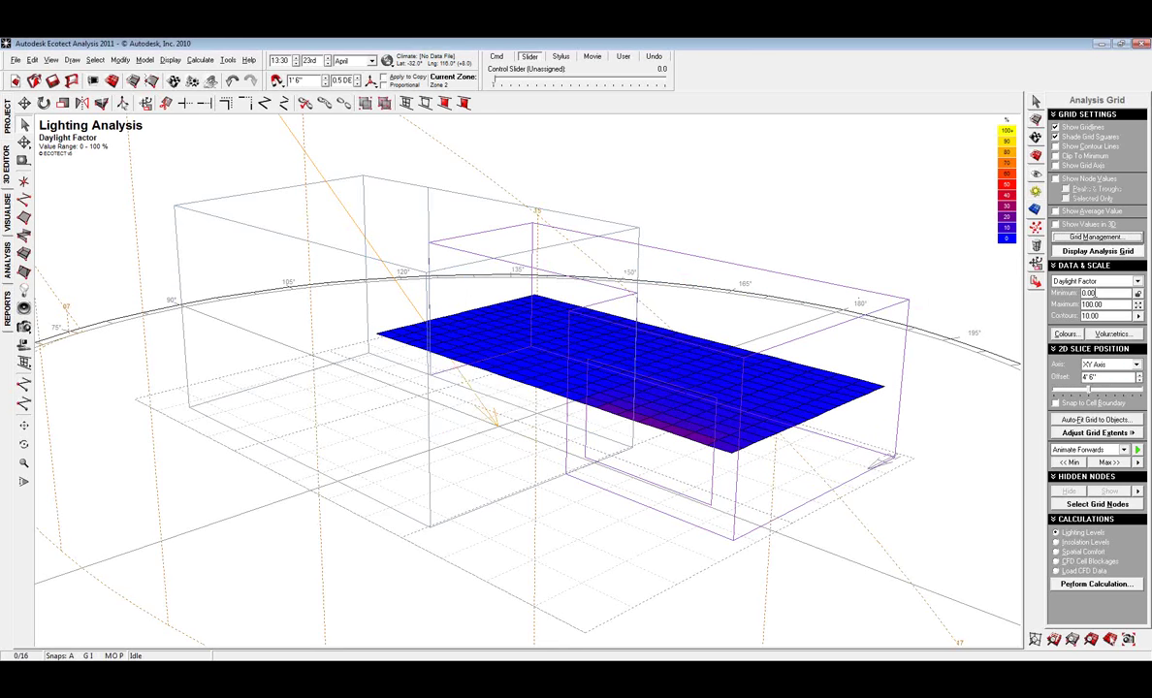
- Show the grid values in 3D and set the daylight factor scale's maximum to 40
left_click(1056, 225)
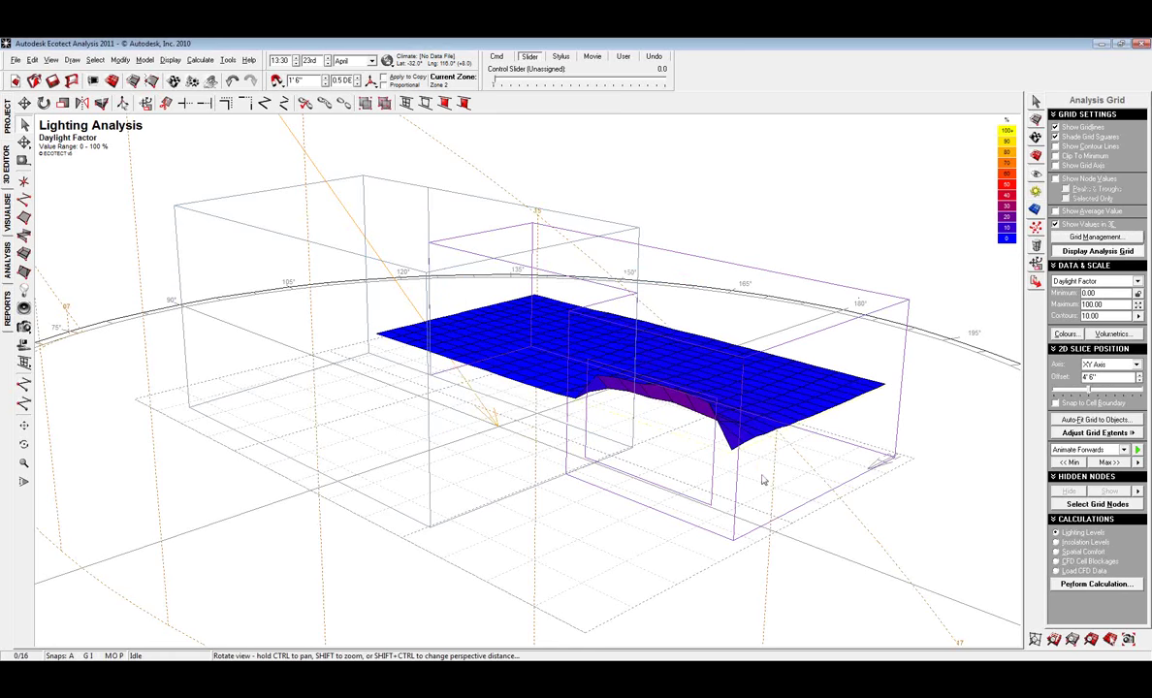
right_click_drag(761, 475, 757, 480)
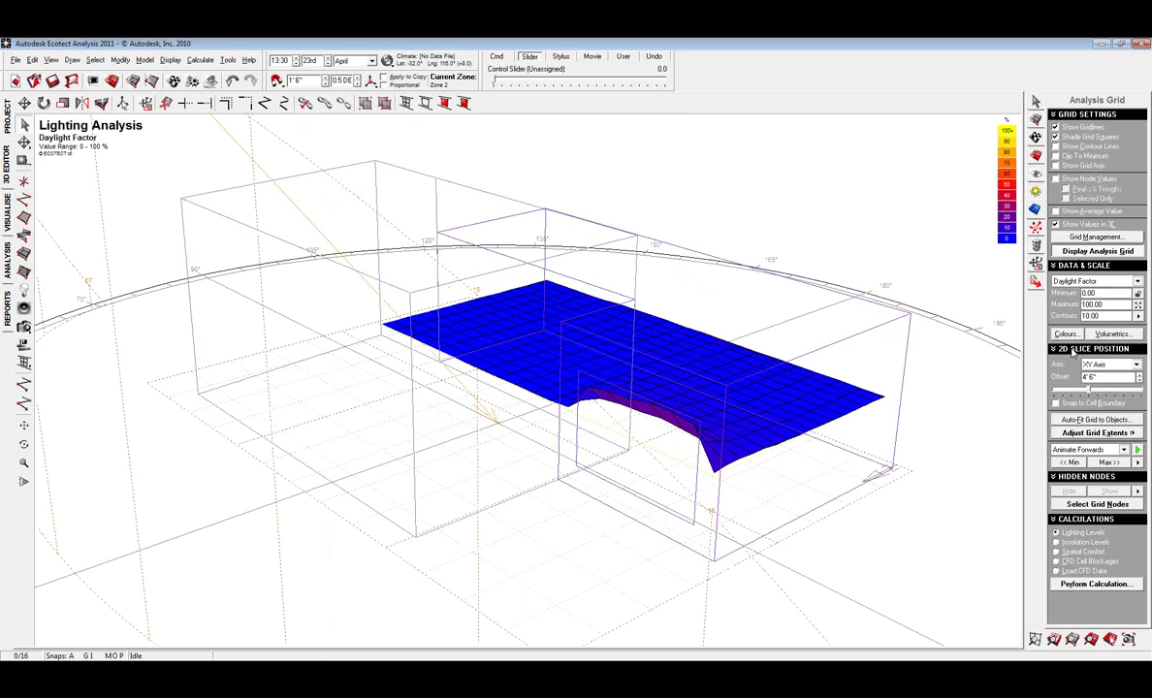
left_click_drag(1103, 305, 1068, 317)
type("40")
key("Return")
key("Return")
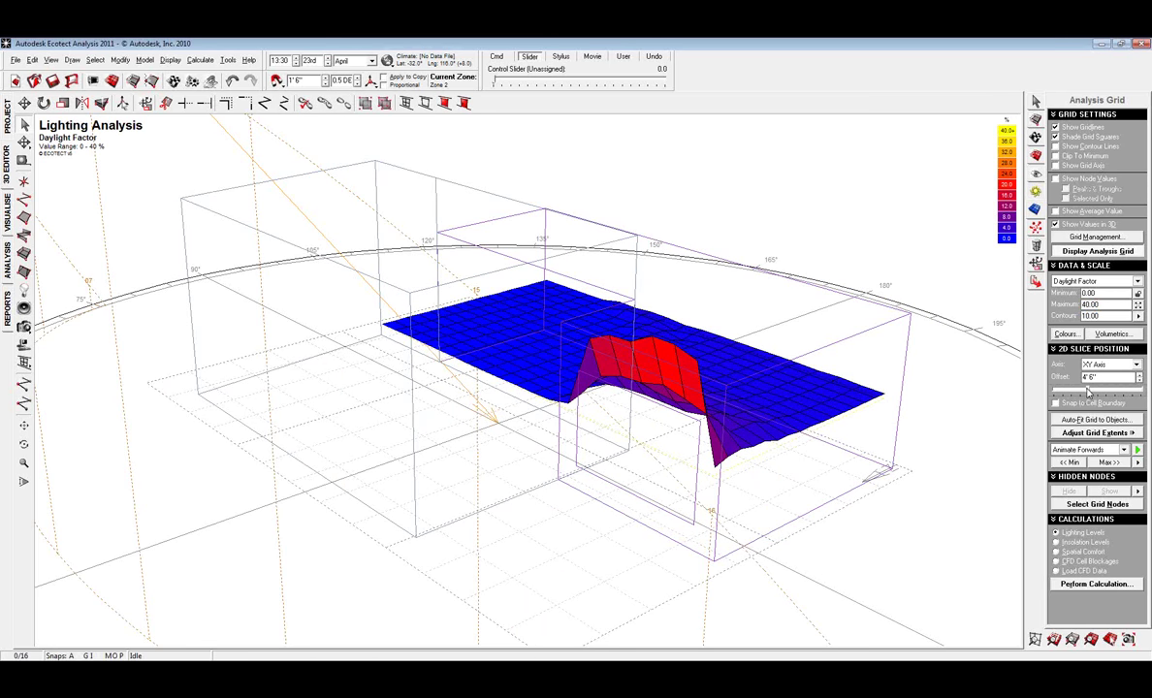
- Lower the XY slice to 3' 0" and apply Shroud volumetric rendering, clipped to the current 2D grid plane
left_click_drag(1088, 392, 1079, 417)
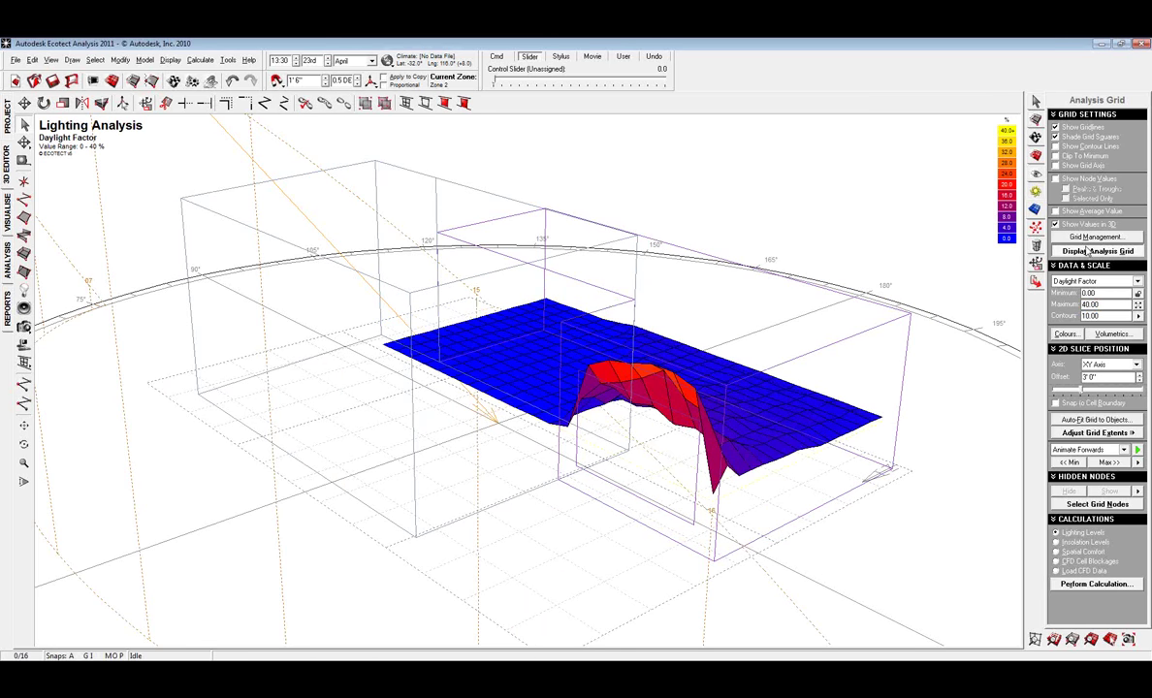
left_click(1115, 334)
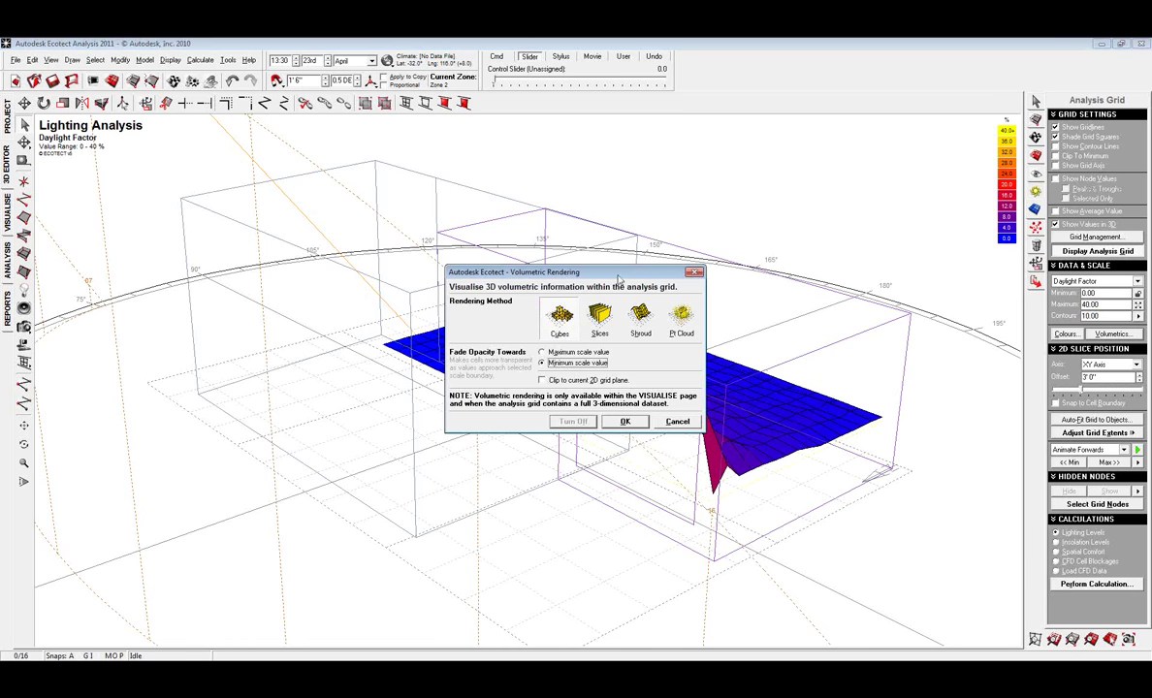
left_click_drag(617, 278, 458, 307)
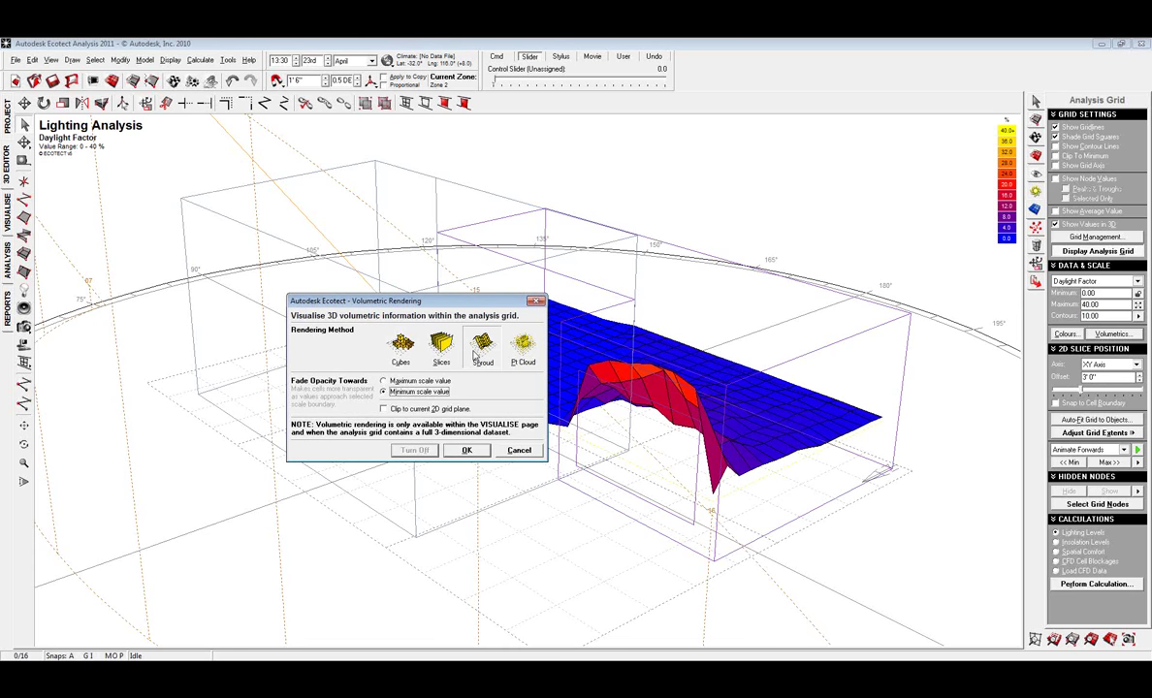
left_click(417, 409)
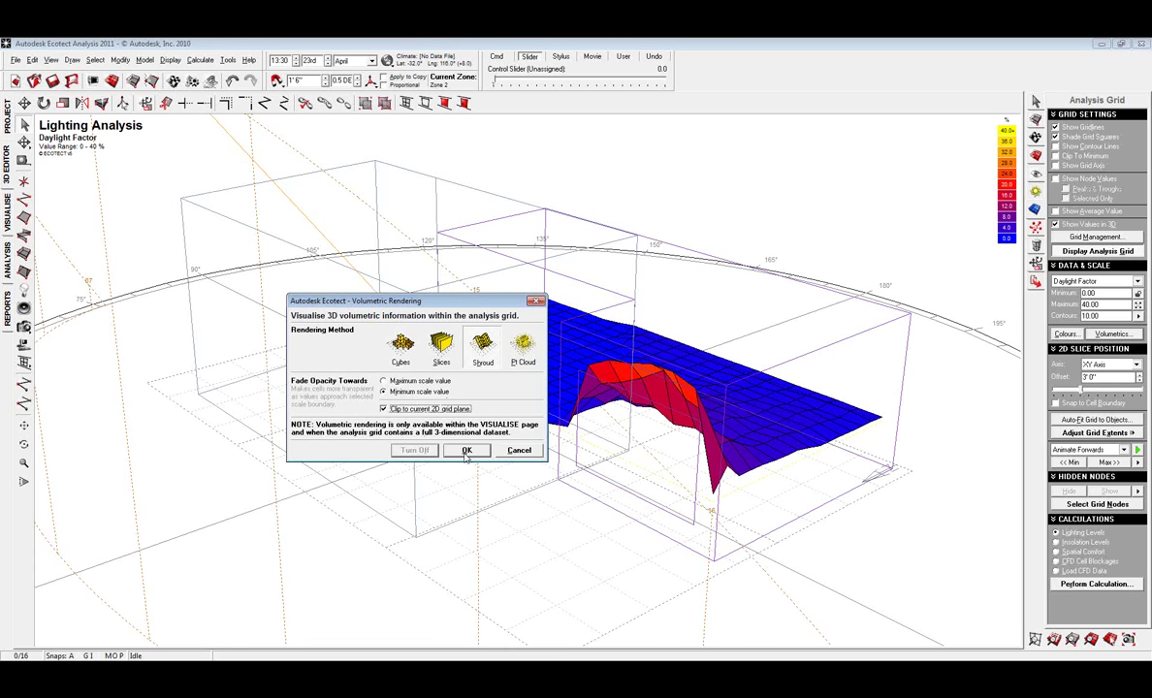
left_click(466, 451)
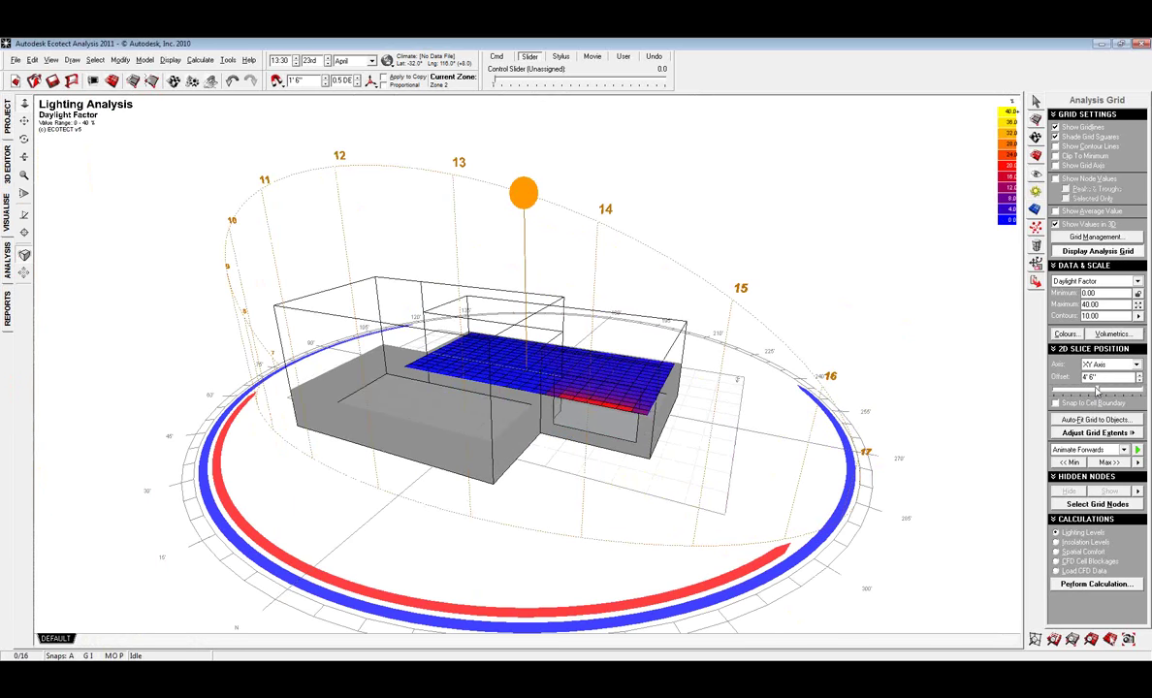
- Lower the XY slice in the rendered model and view the daylight results from both sides of the building
left_click_drag(1093, 391, 1087, 391)
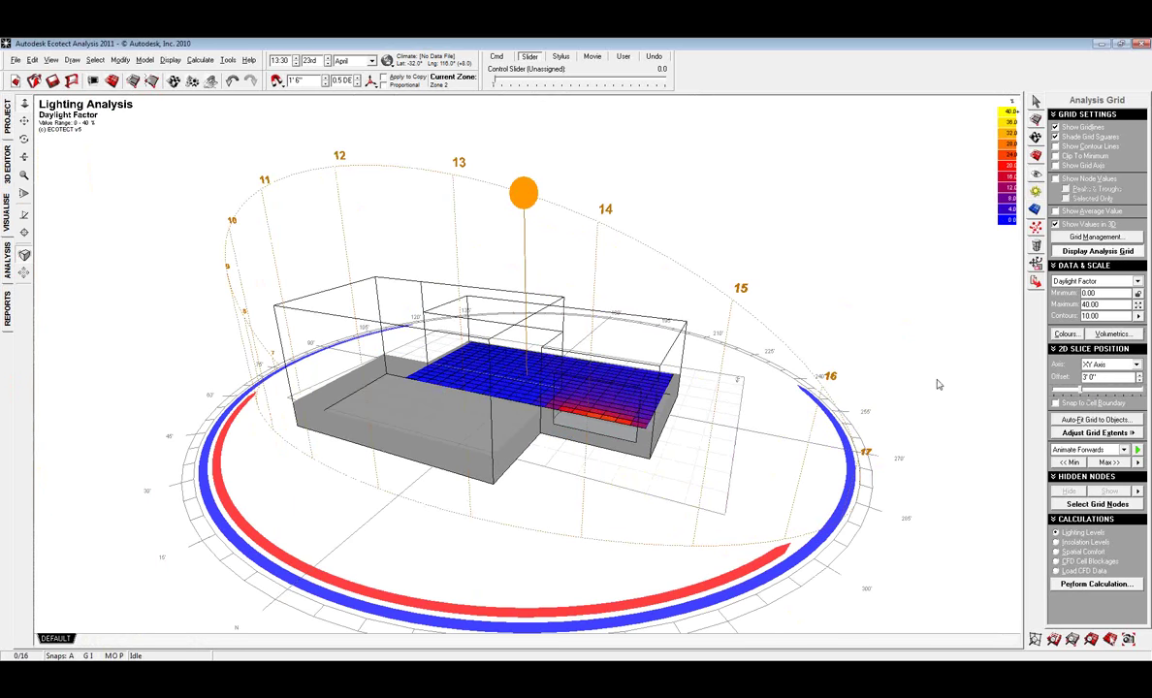
right_click_drag(827, 413, 353, 441)
scroll(368, 449, "up", 6)
scroll(368, 449, "down", 6)
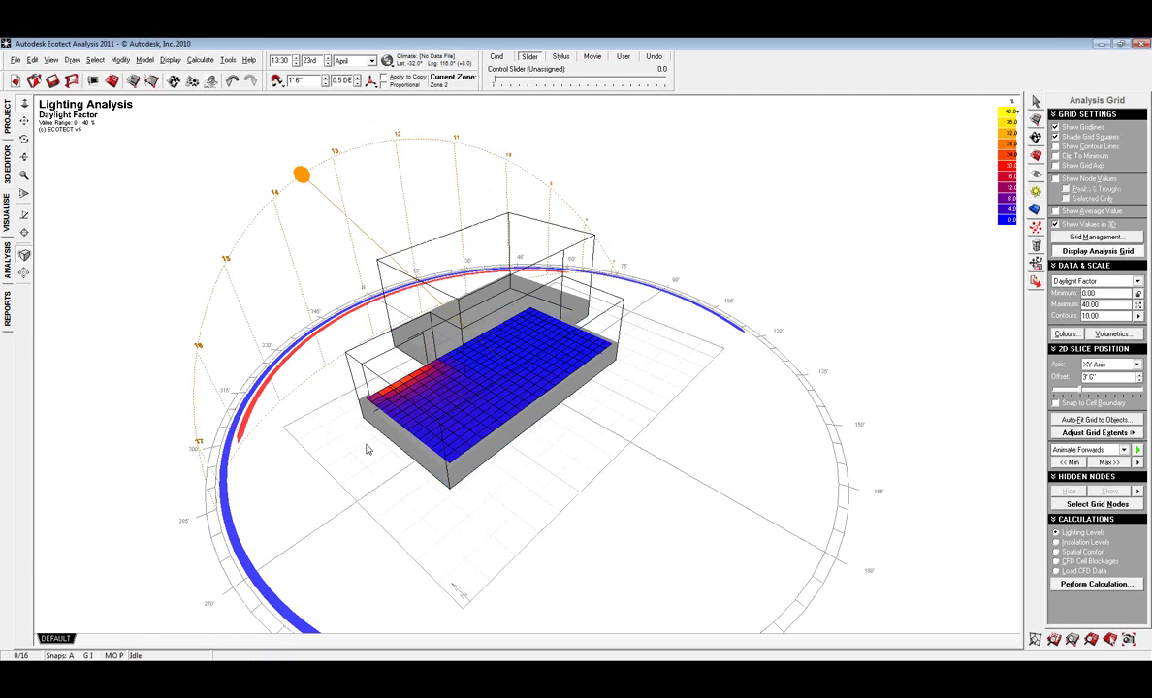
right_click_drag(348, 501, 348, 501)
right_click_drag(460, 589, 558, 479)
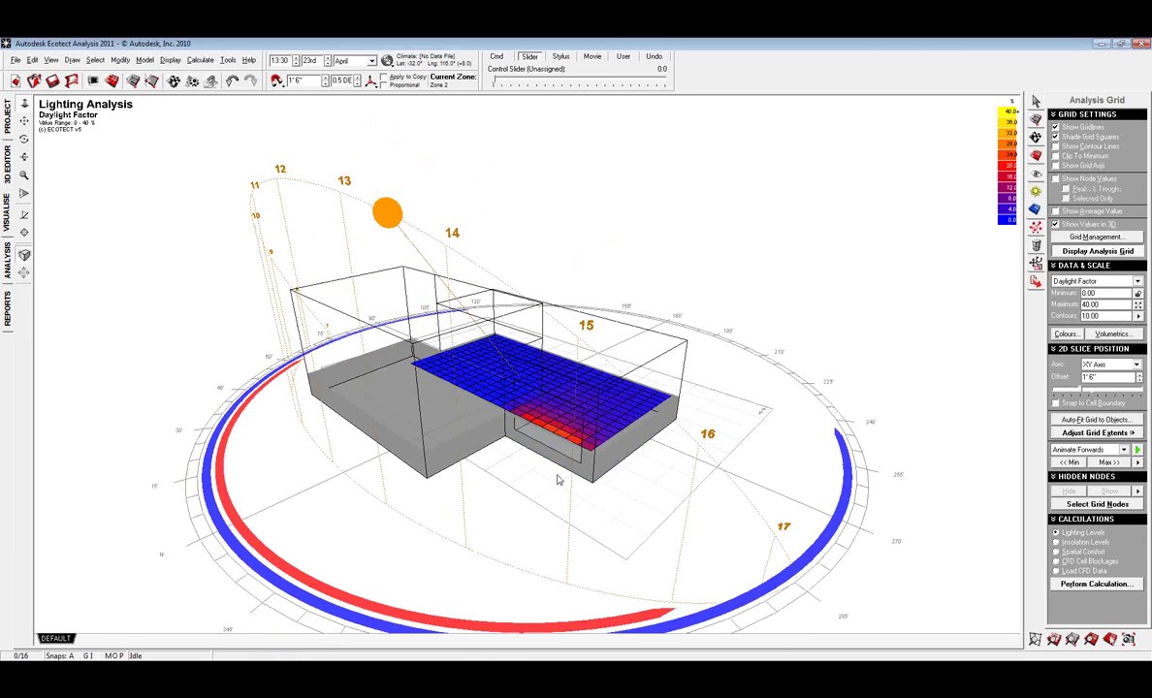
- Check which lighting data types can be displayed on the analysis grid
key("z")
left_click(1130, 278)
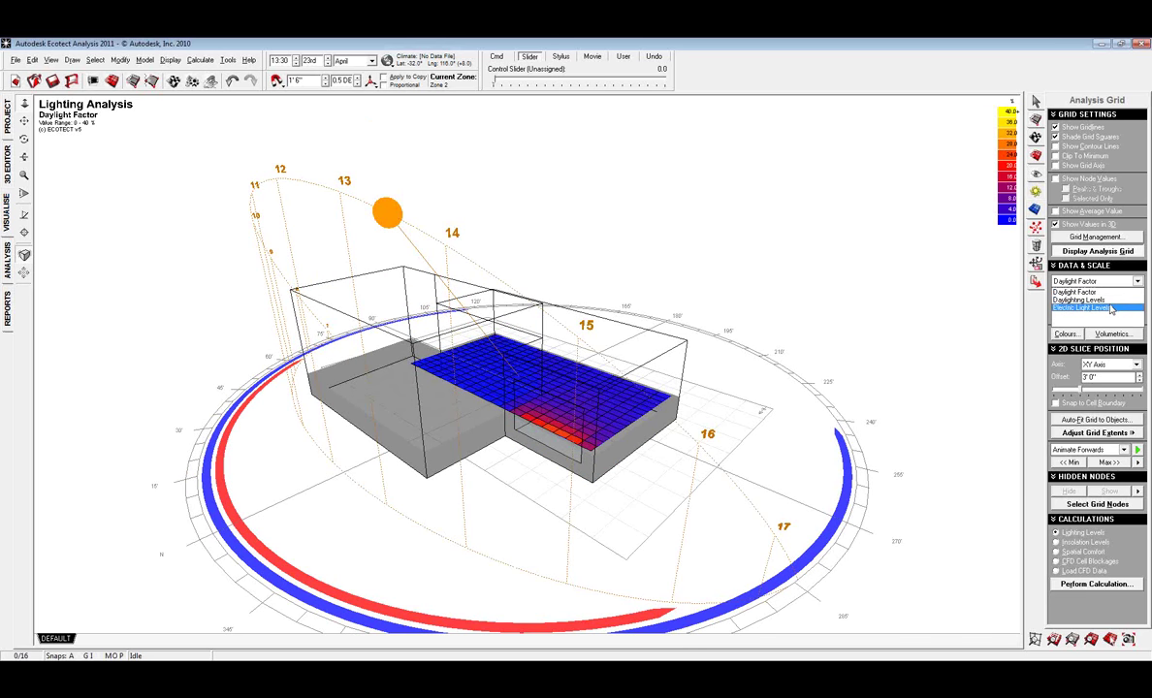
left_click(920, 305)
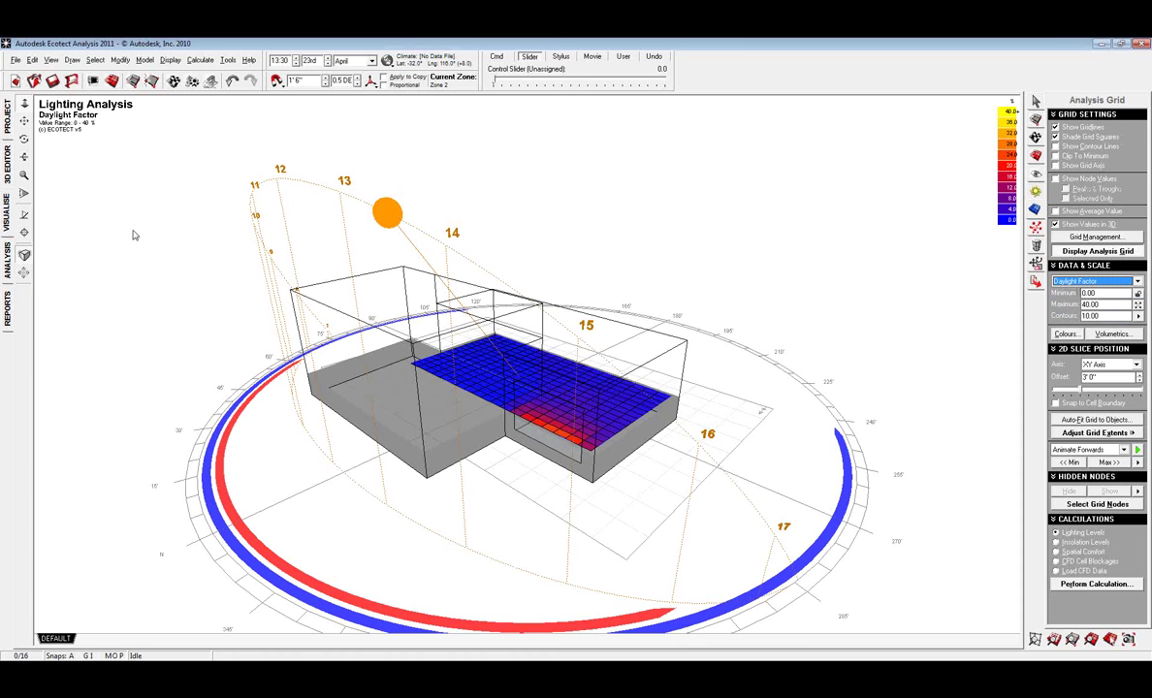
- Add a light in the 3D editor at a height of 10' 0" over the windowed zone, aimed horizontally
left_click(11, 176)
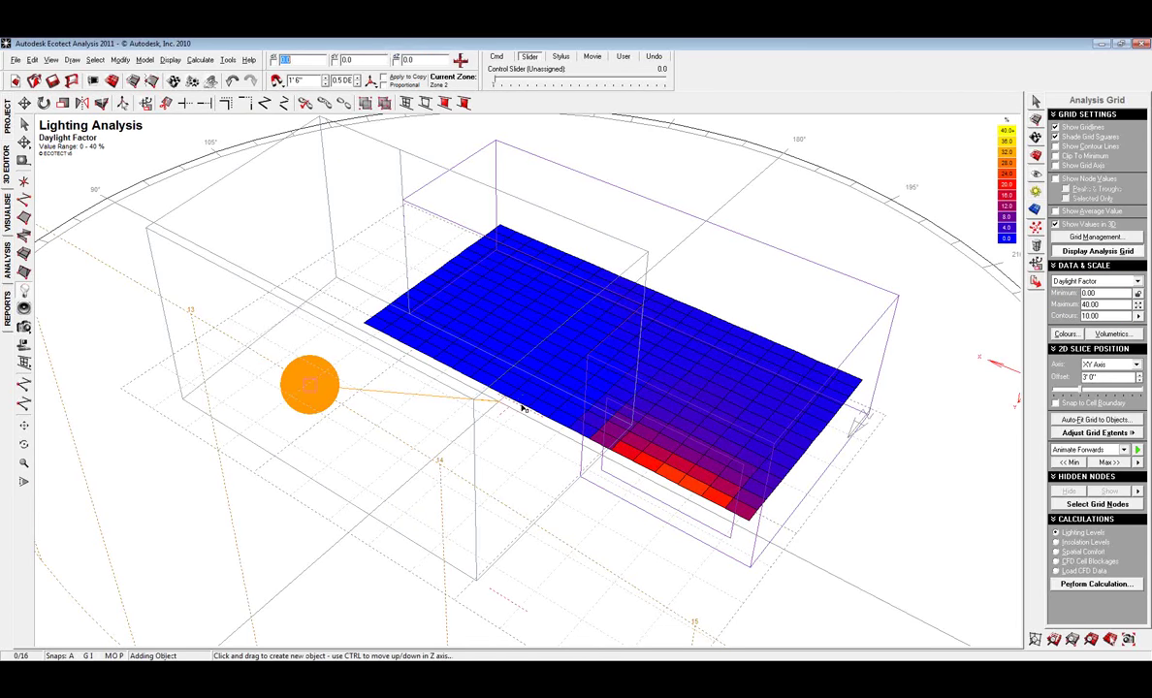
left_click(424, 60)
type("10")
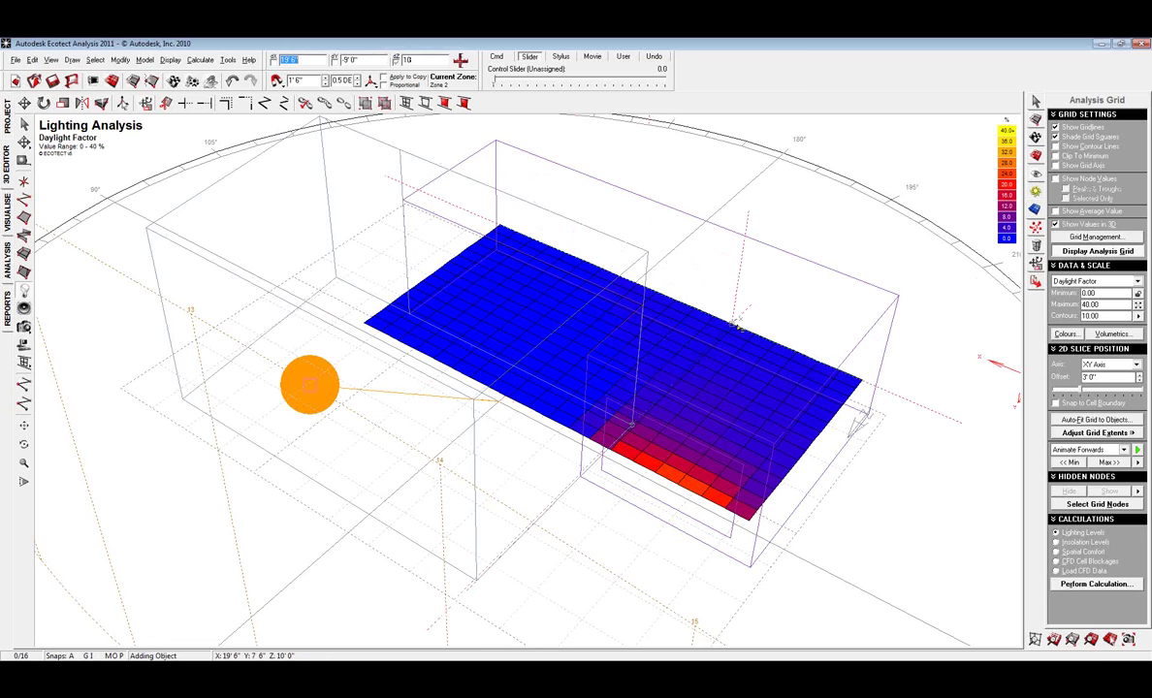
left_click(713, 313)
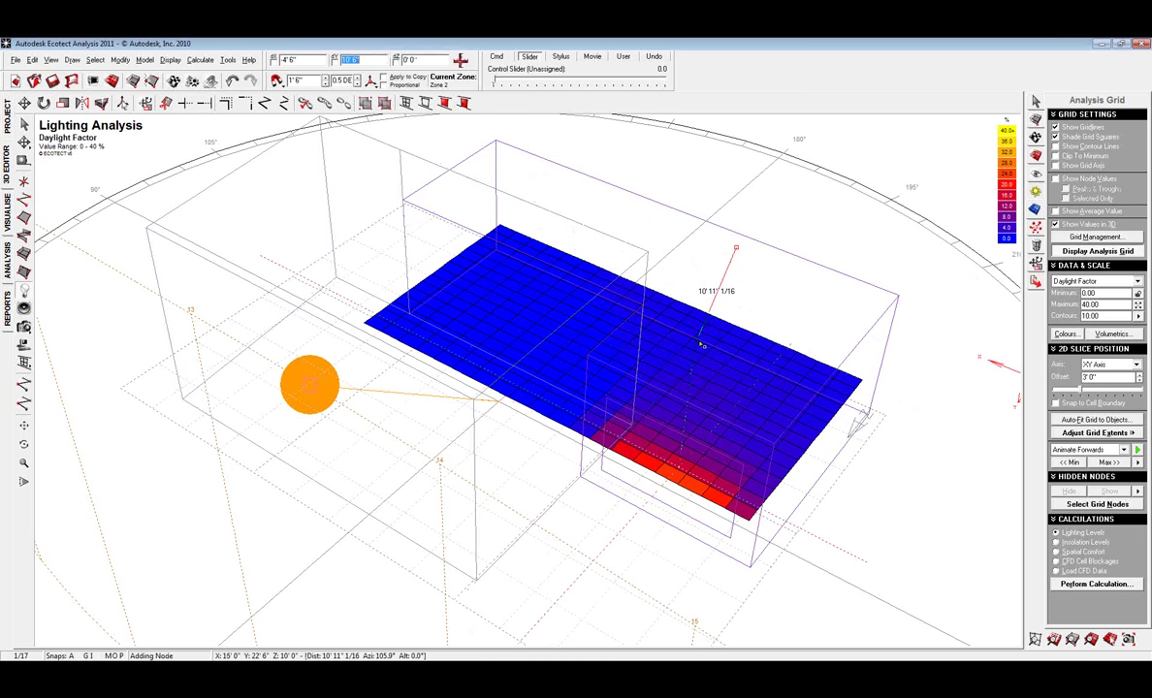
left_click(531, 252)
right_click_drag(840, 345, 655, 288)
left_click(7, 118)
left_click(7, 161)
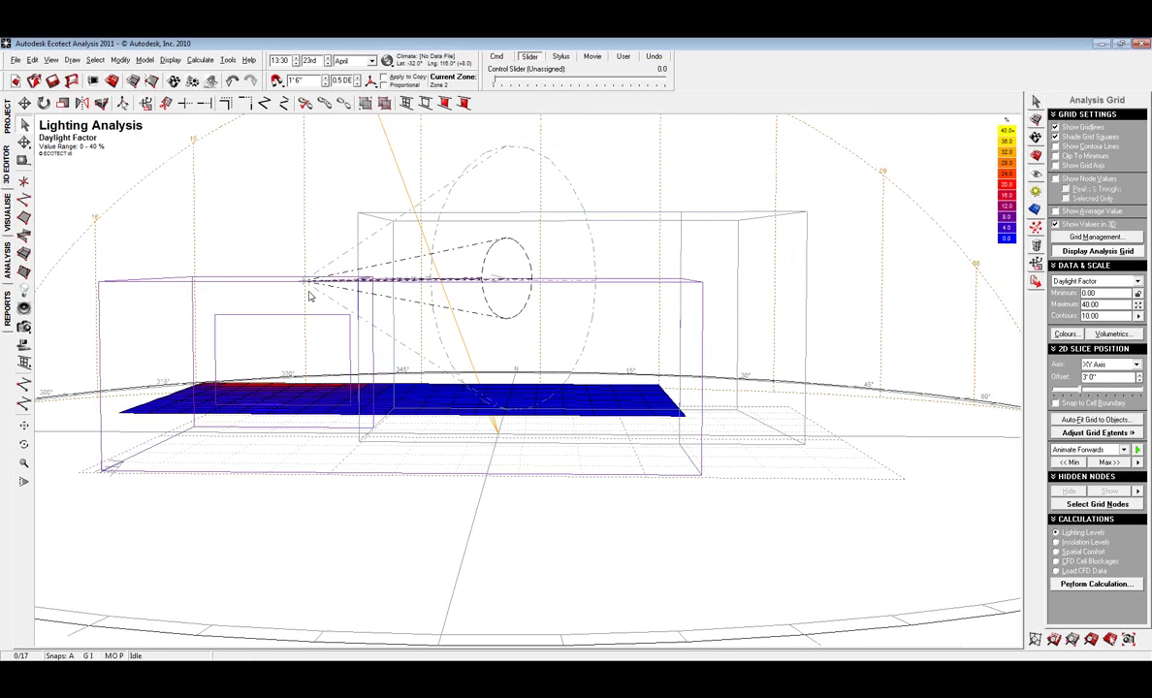
- Select the new light and move it horizontally at its 10' 0" height
left_click(306, 284)
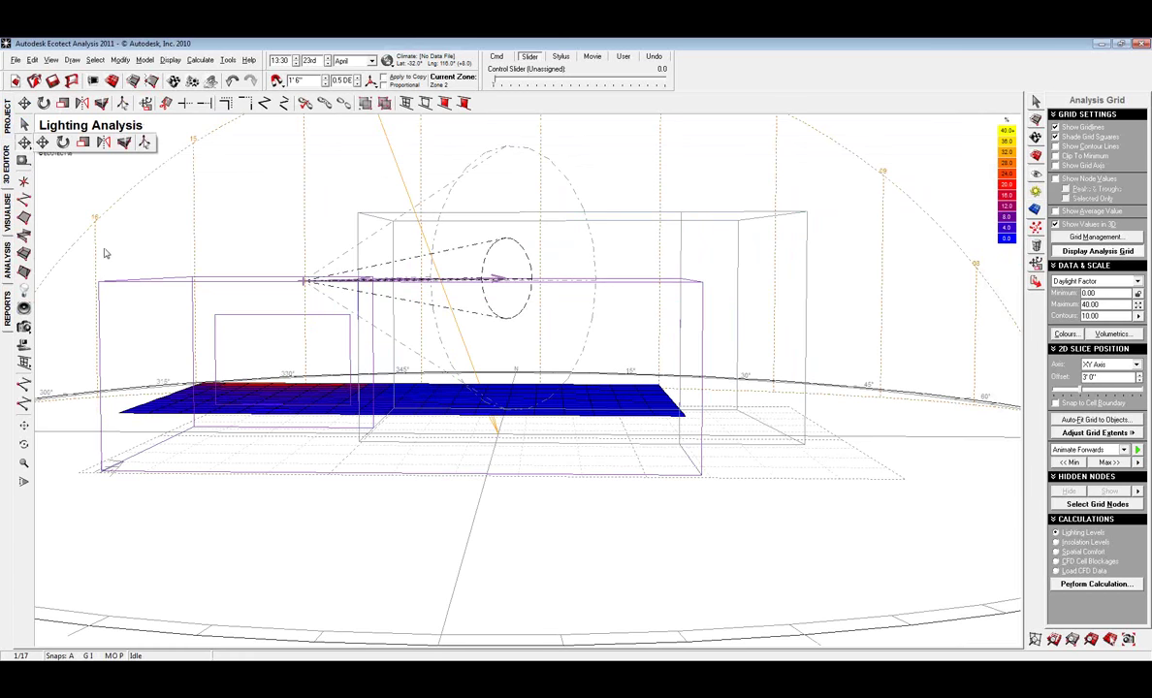
left_click(104, 463)
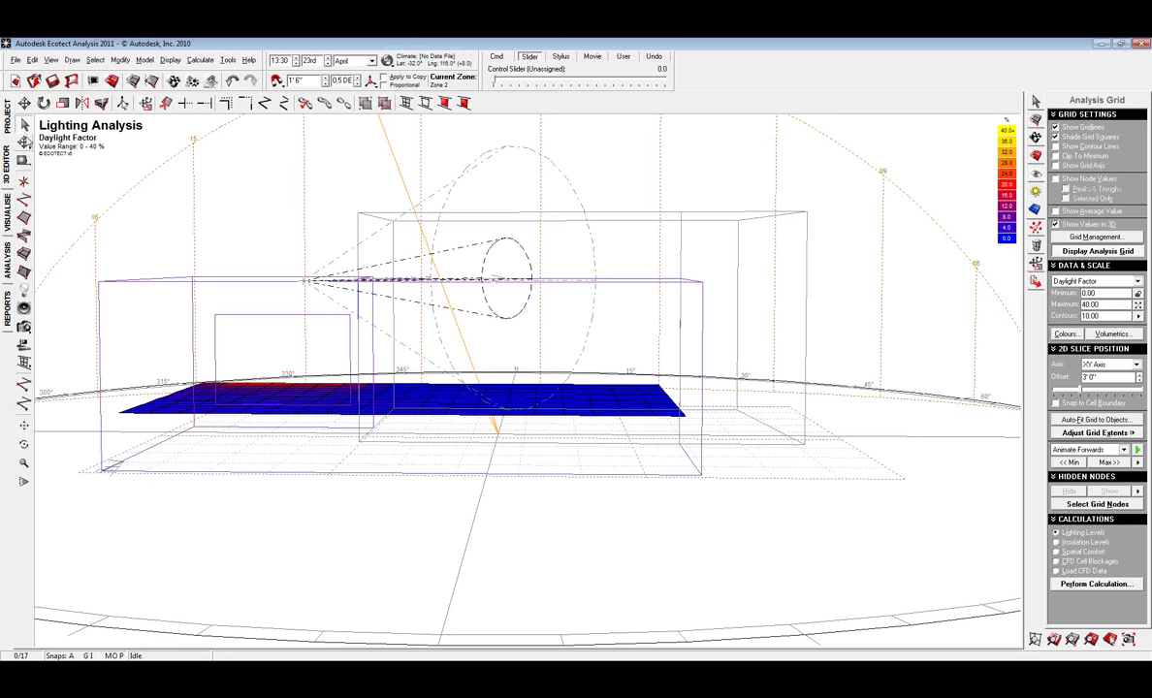
left_click(24, 101)
left_click(667, 379)
left_click(390, 262)
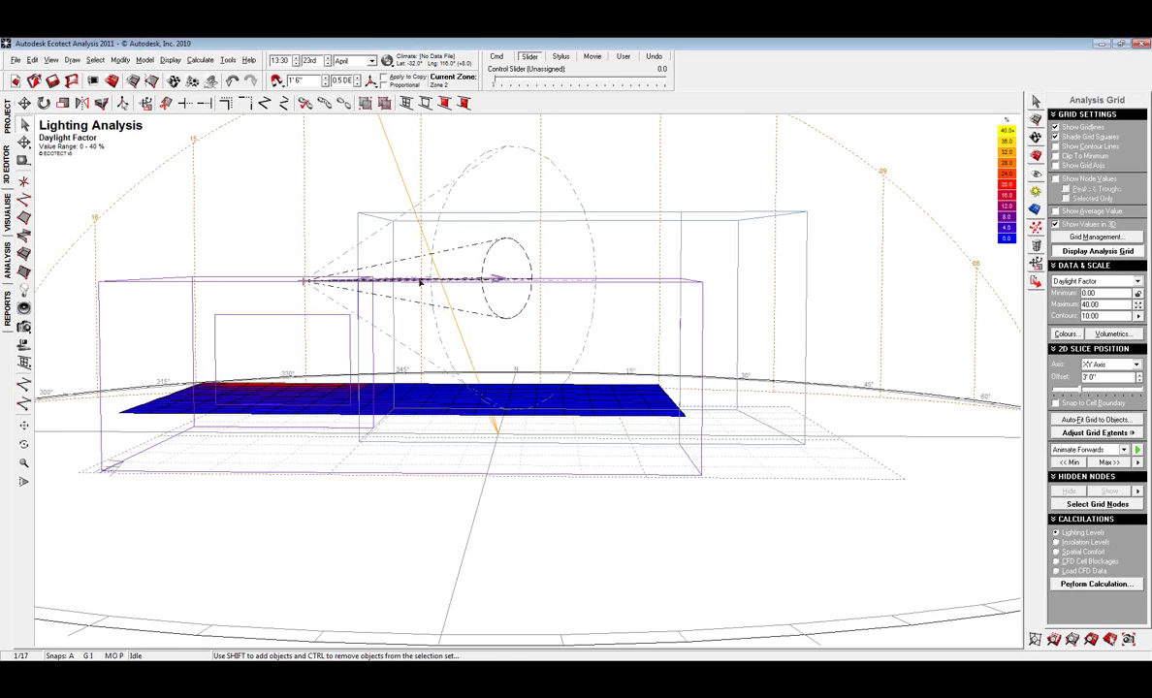
left_click(25, 102)
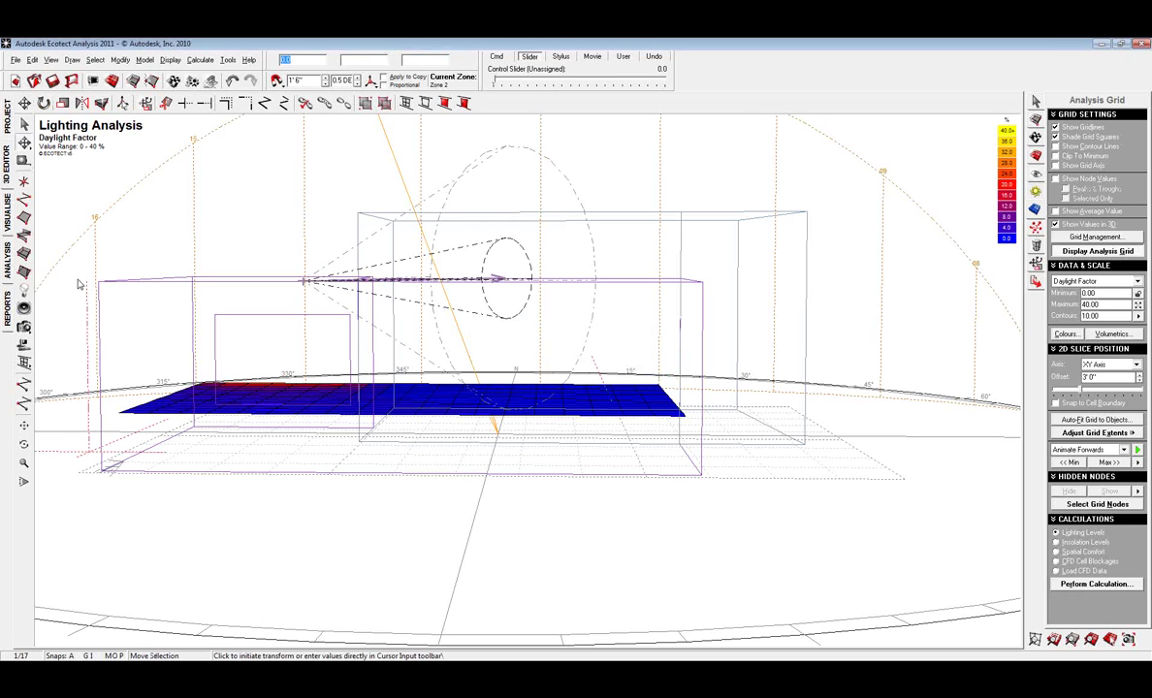
right_click(98, 336)
right_click_drag(98, 336, 177, 389)
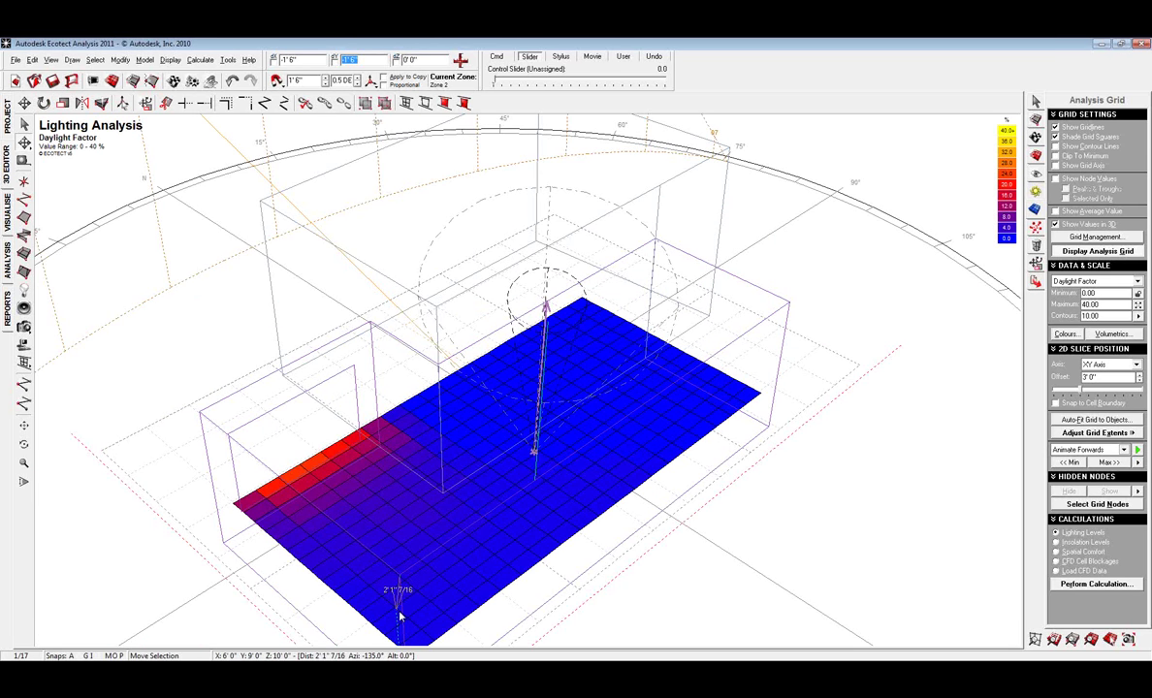
middle_click_drag(574, 614, 533, 561)
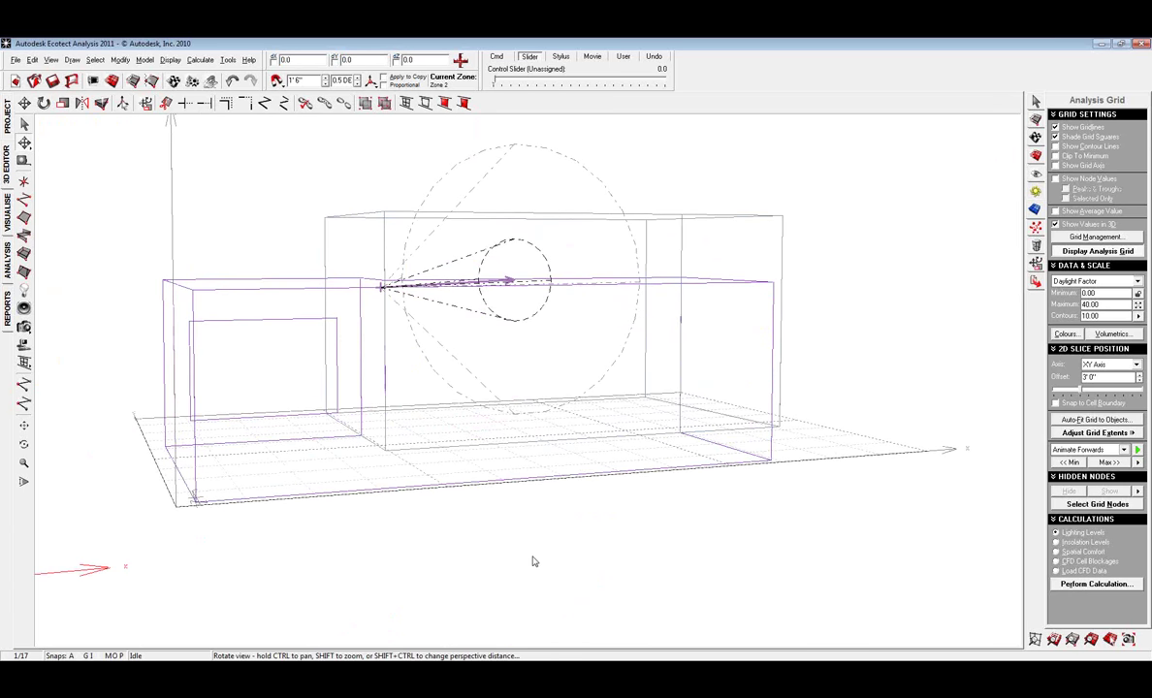
left_click(197, 295)
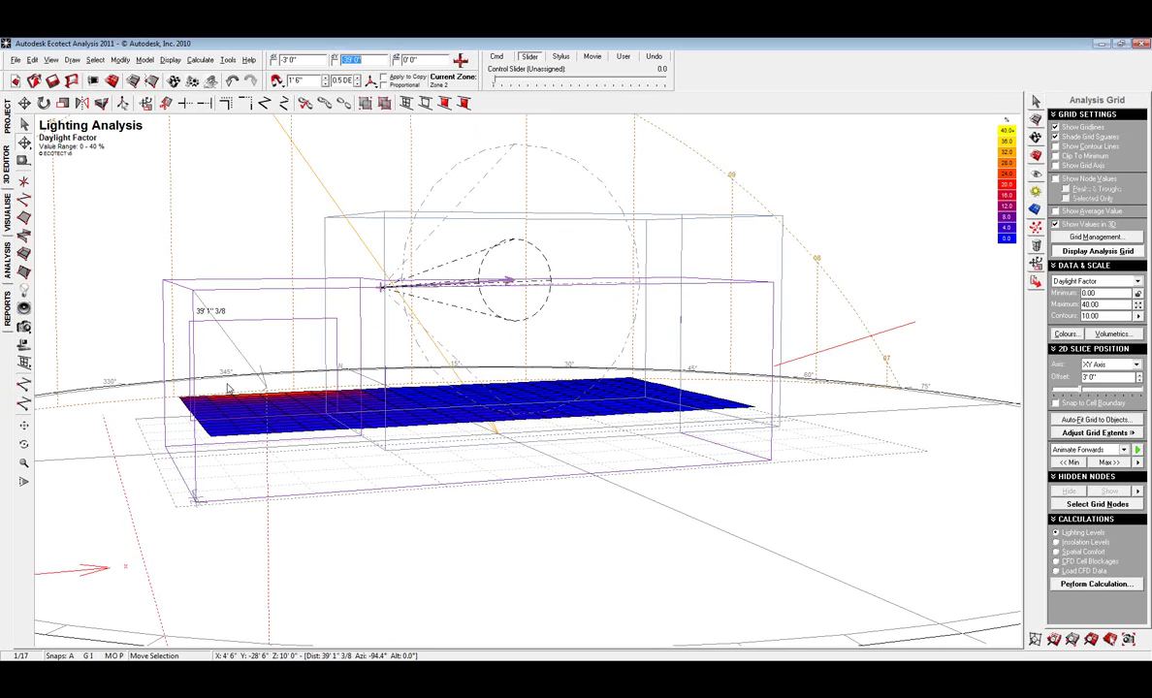
left_click_drag(229, 388, 231, 389)
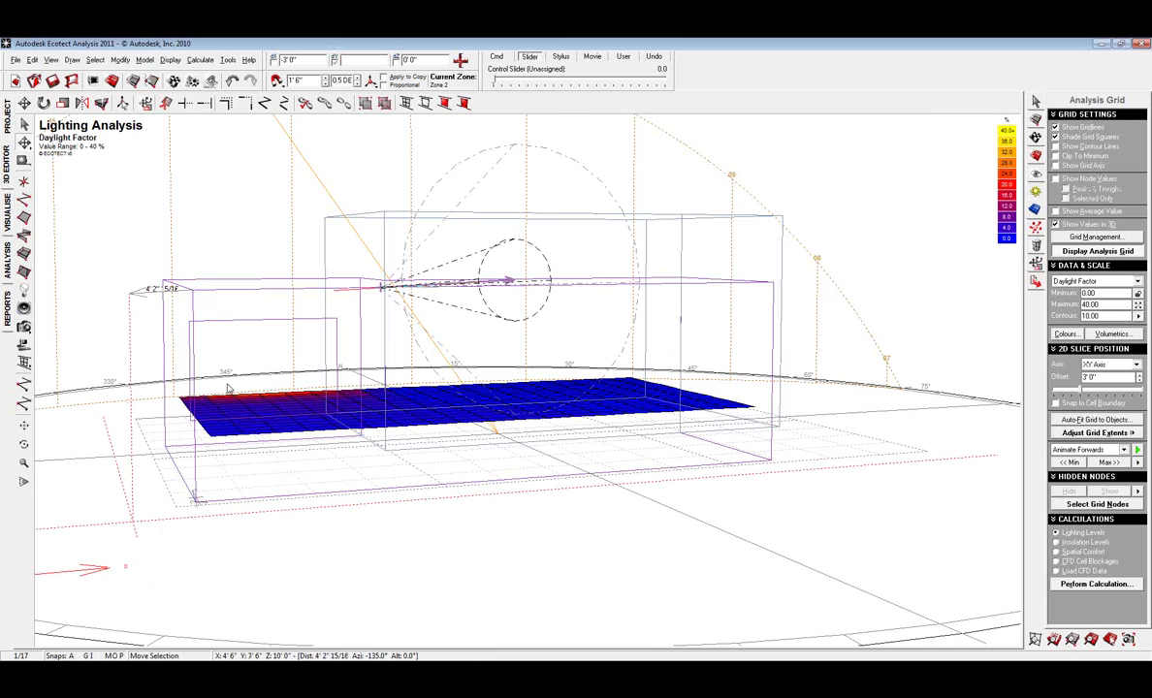
scroll(355, 372, "down", 4)
right_click_drag(357, 374, 593, 402)
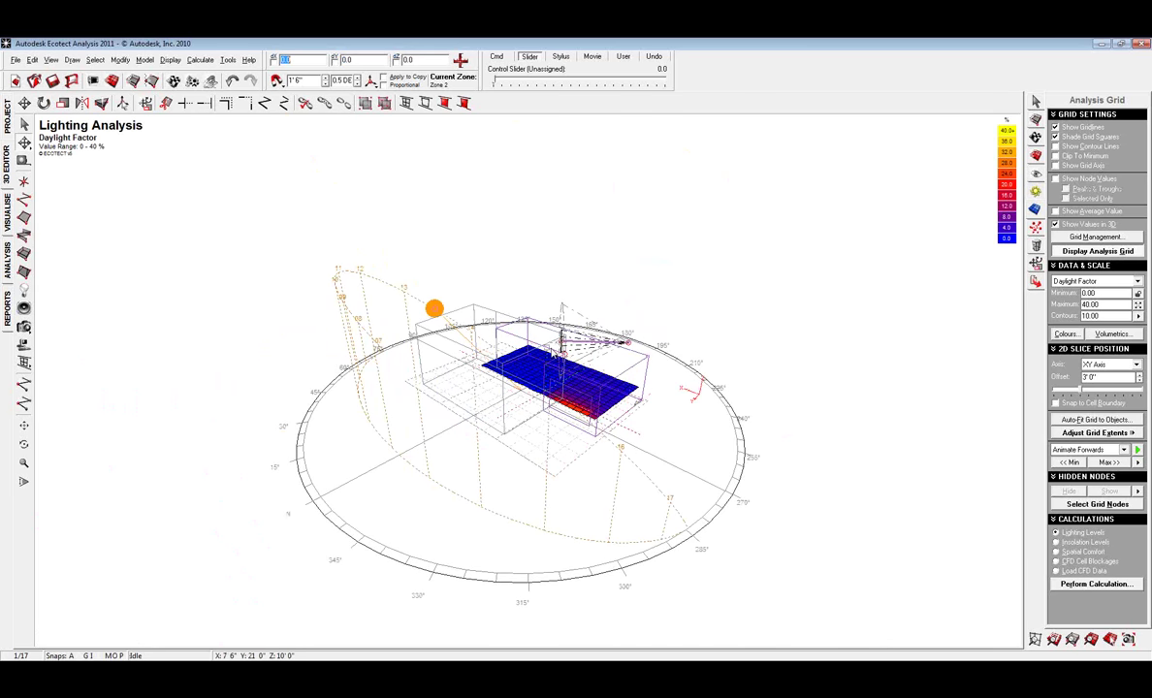
- Browse the light materials available for the selected light, including FloodlightNoShielding and HalogenUplight, and cancel without assigning one
left_click(1035, 119)
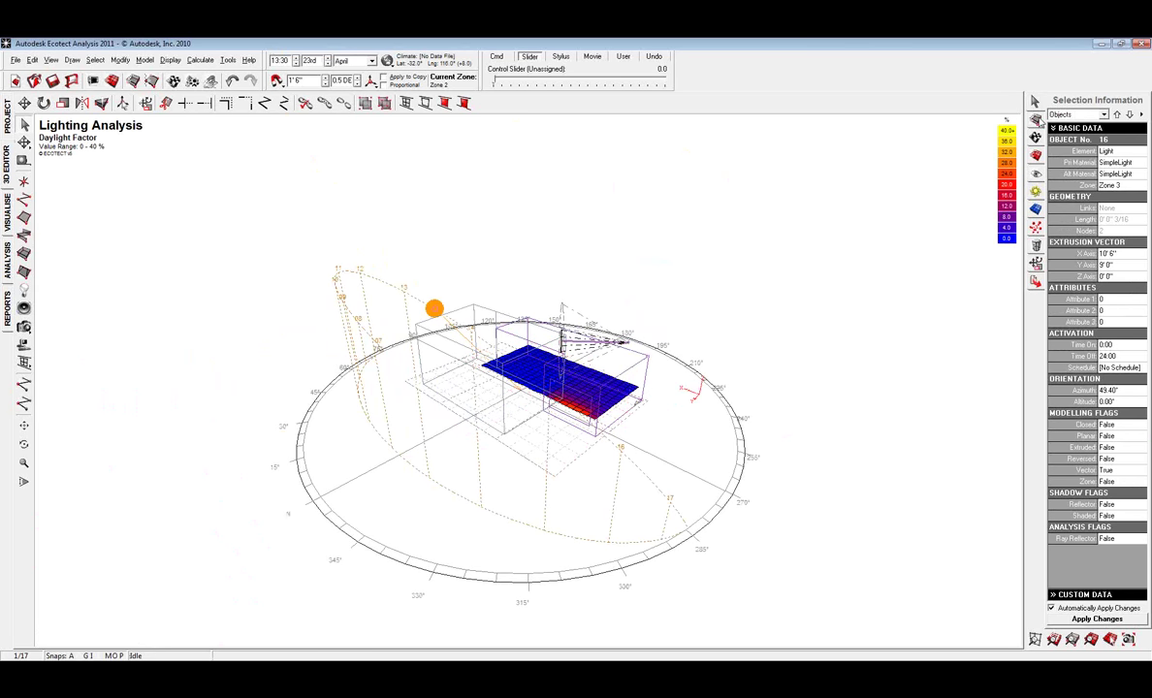
left_click(1140, 162)
left_click(1141, 162)
left_click(1078, 176)
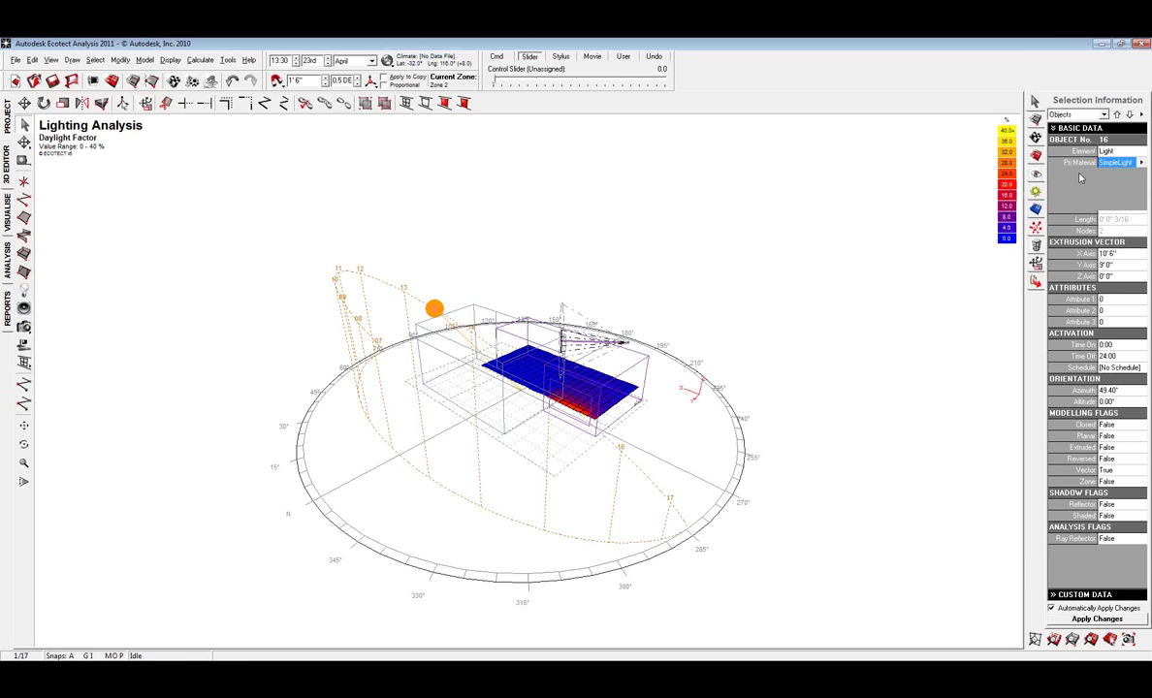
left_click(524, 296)
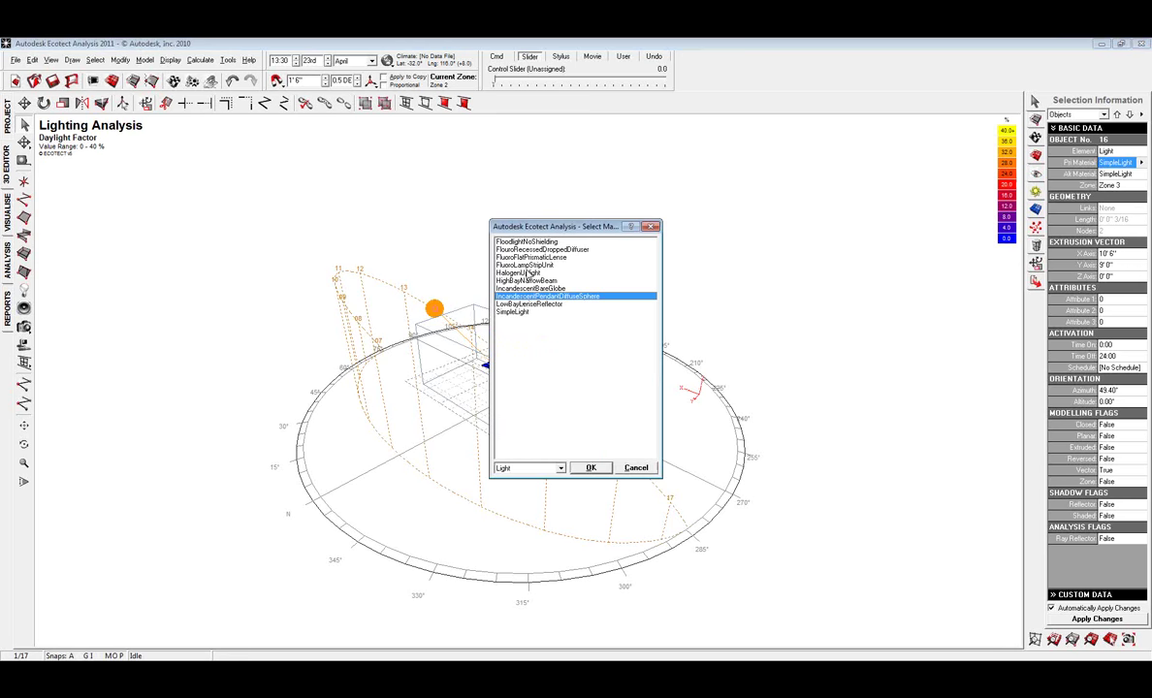
left_click(500, 241)
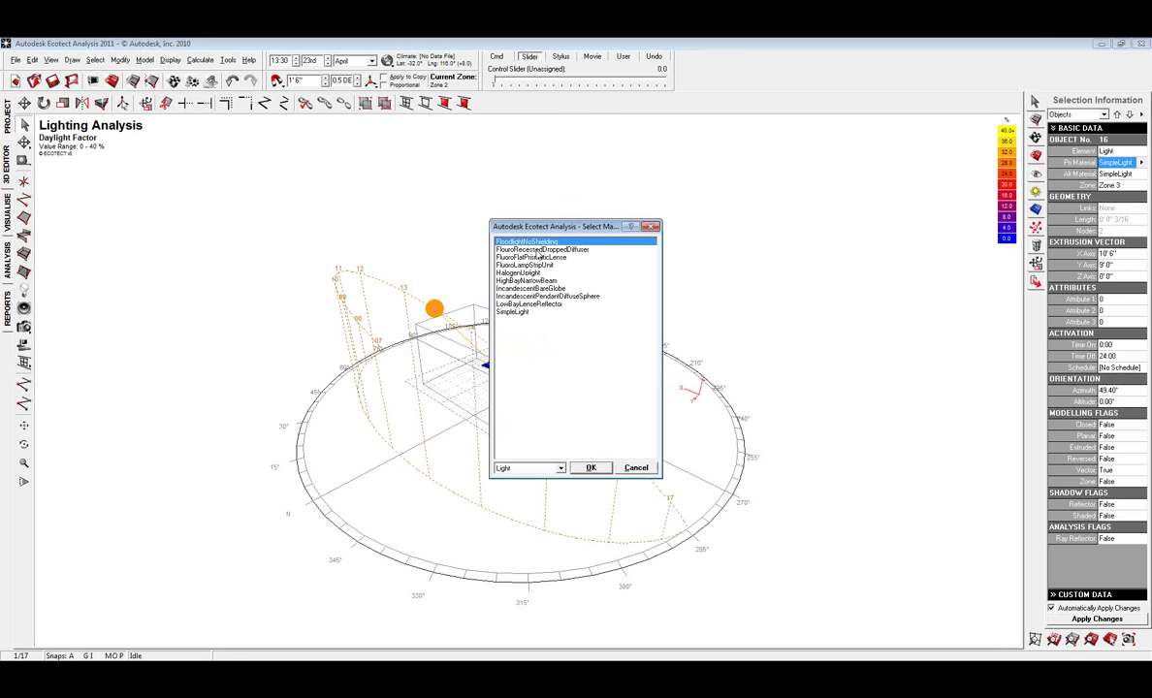
left_click(538, 274)
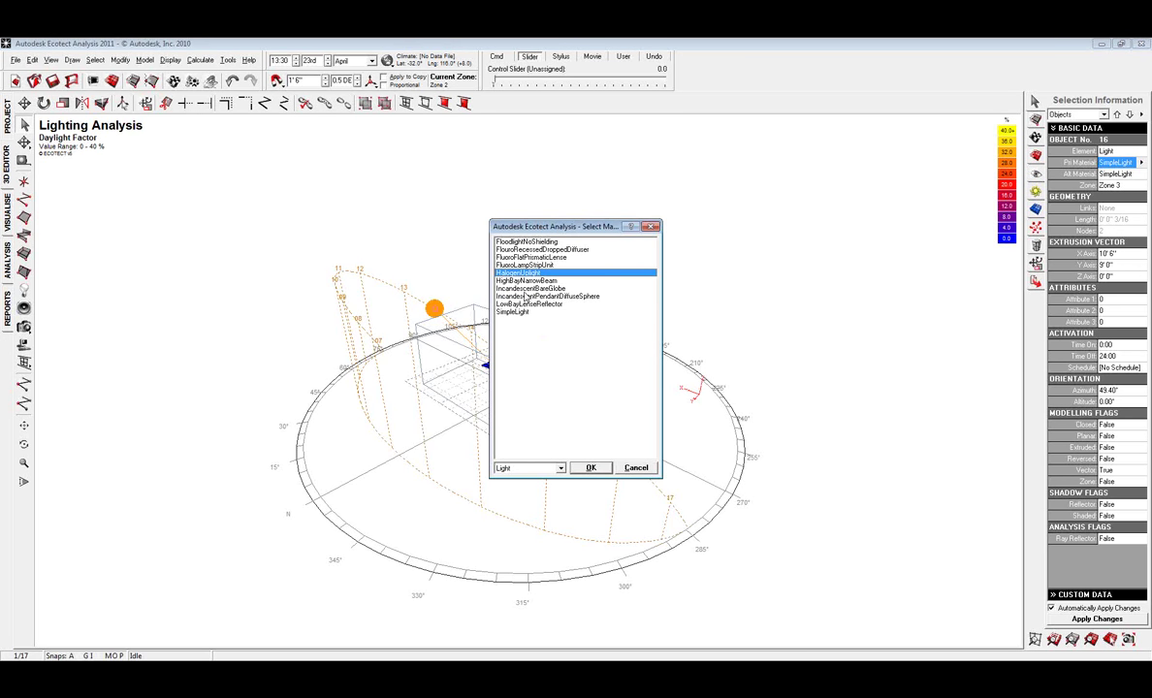
right_click(518, 276)
left_click(573, 362)
left_click(633, 469)
- Set the polar distribution of the HalogenUplight element to 0.73 at 130° and apply the change
left_click(1142, 163)
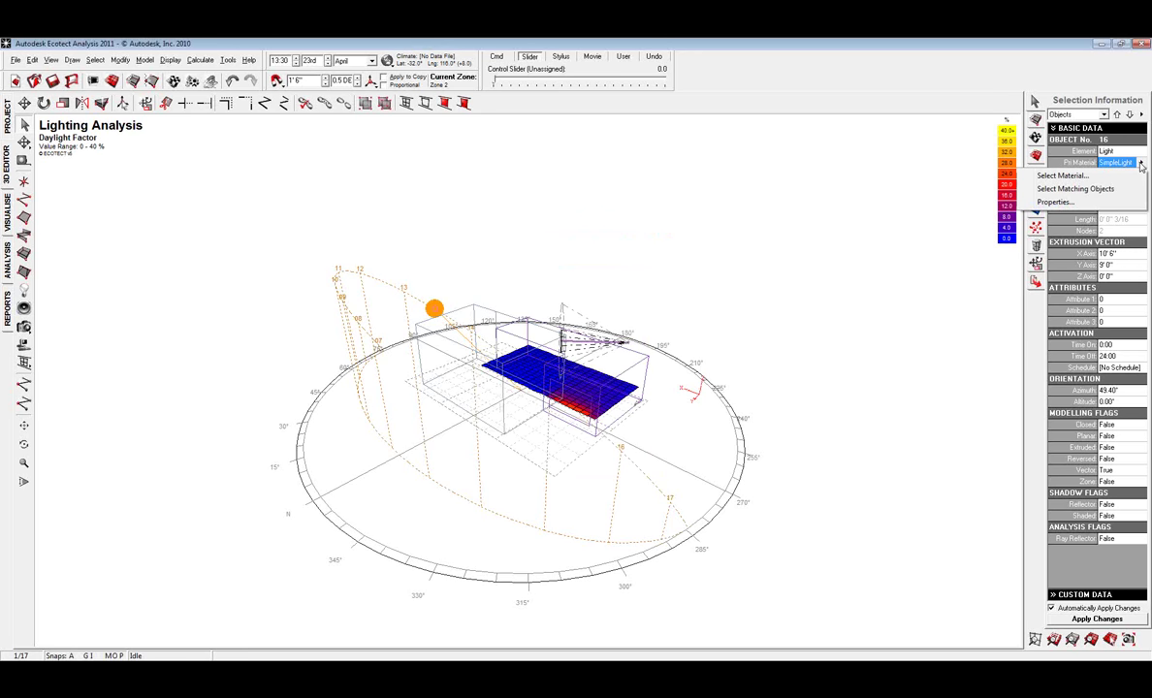
left_click(1063, 206)
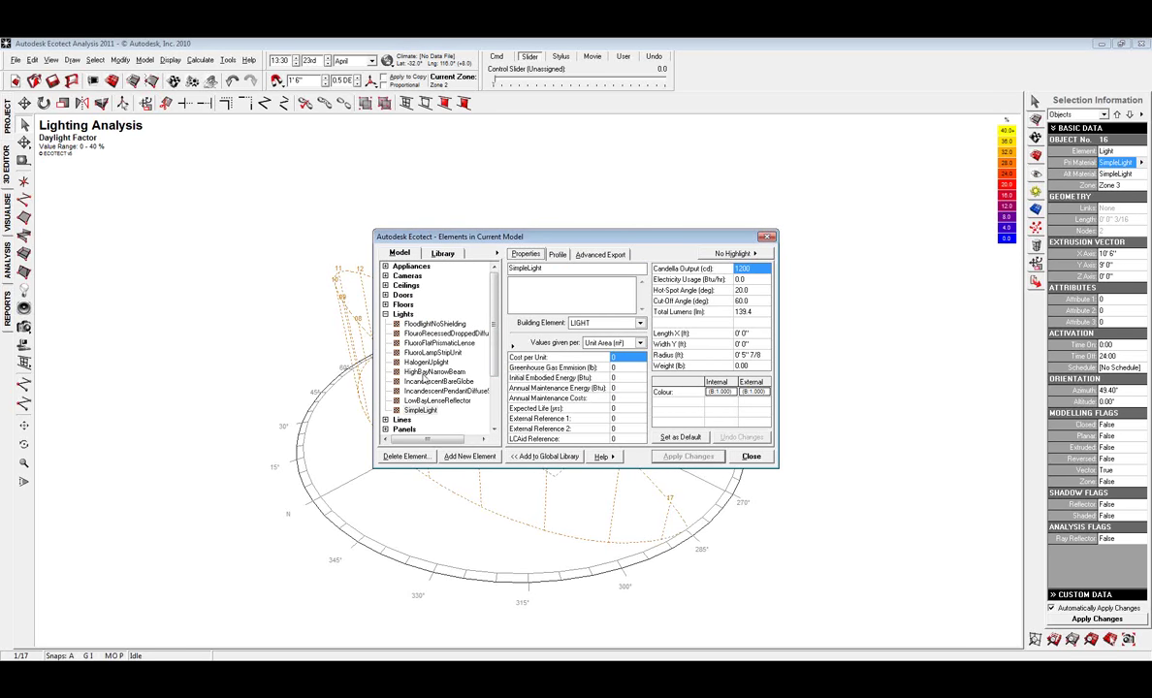
left_click(427, 362)
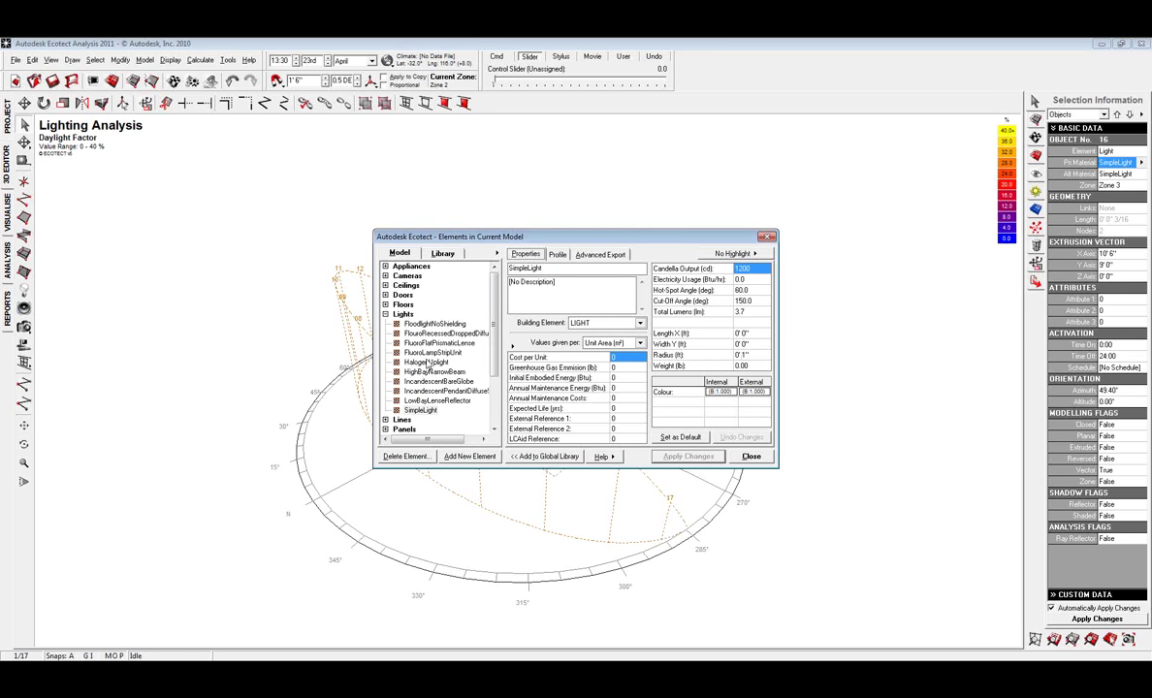
left_click(558, 254)
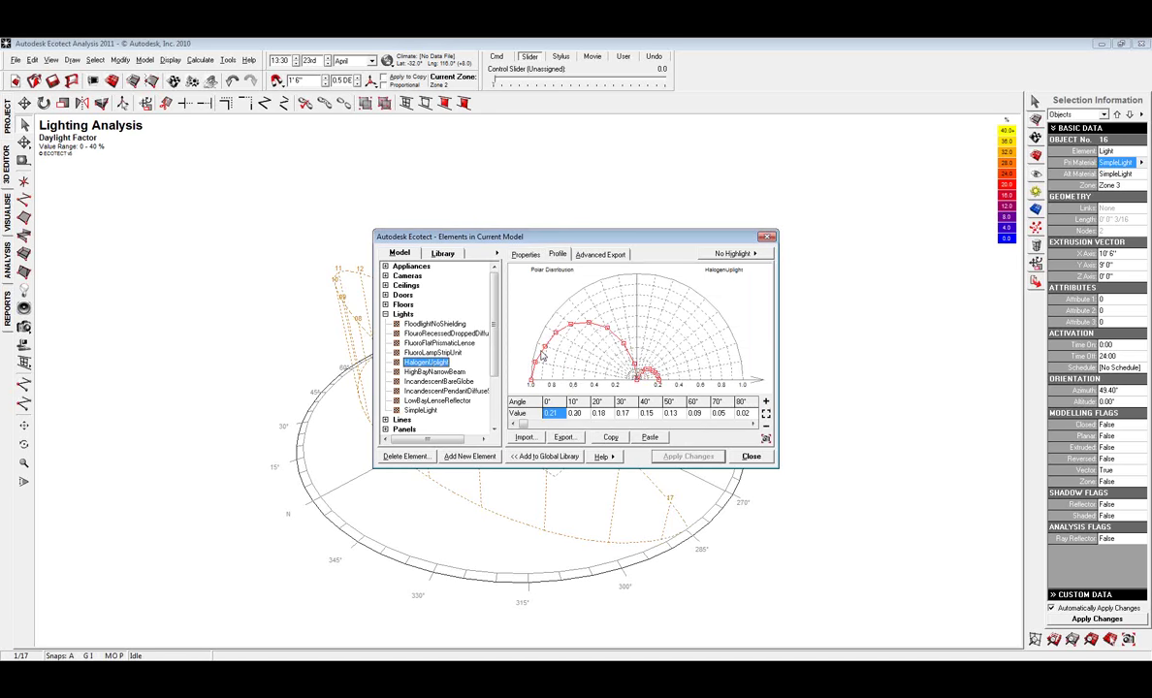
mouse_move(589, 328)
left_mouse_down()
mouse_move(593, 308)
mouse_move(595, 352)
left_mouse_up()
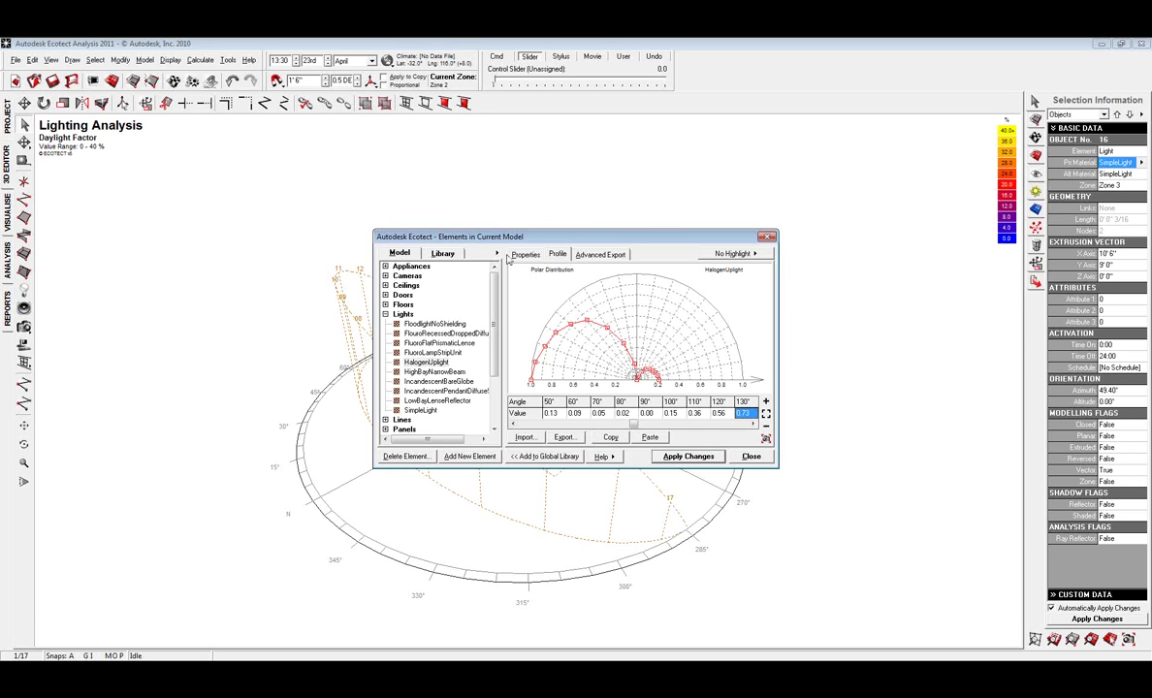
left_click(751, 458)
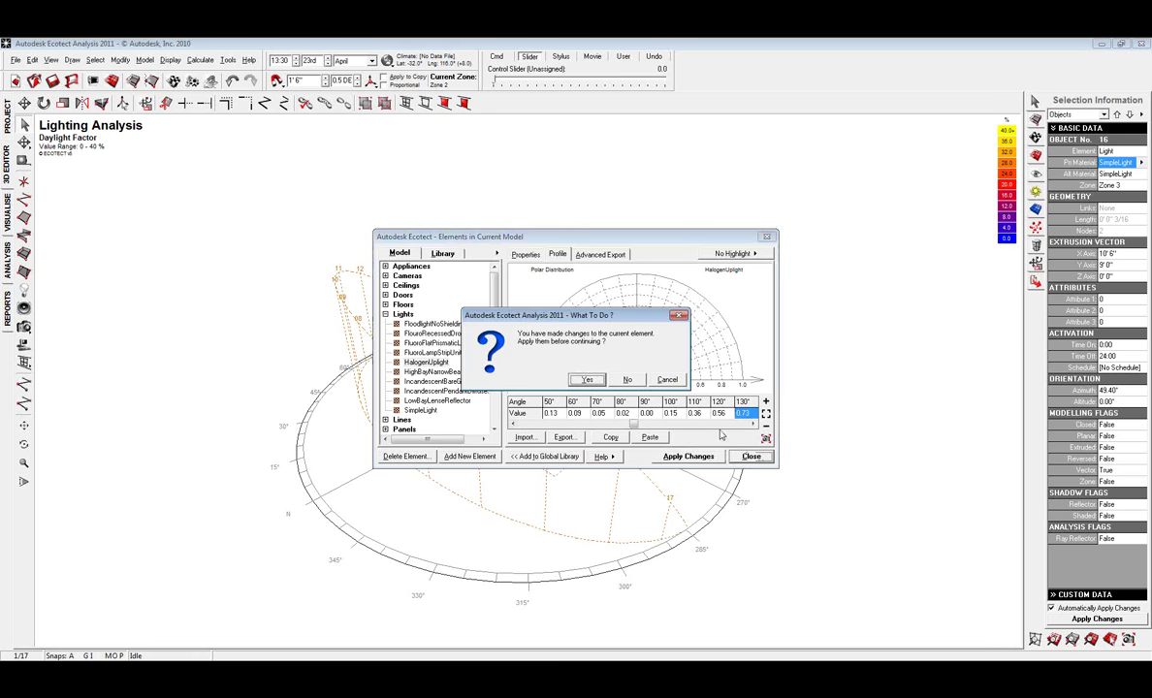
left_click(588, 365)
- Select the end wall of the windowed zone and examine the properties and layers of its BrickTimberFrame material
left_click(636, 413)
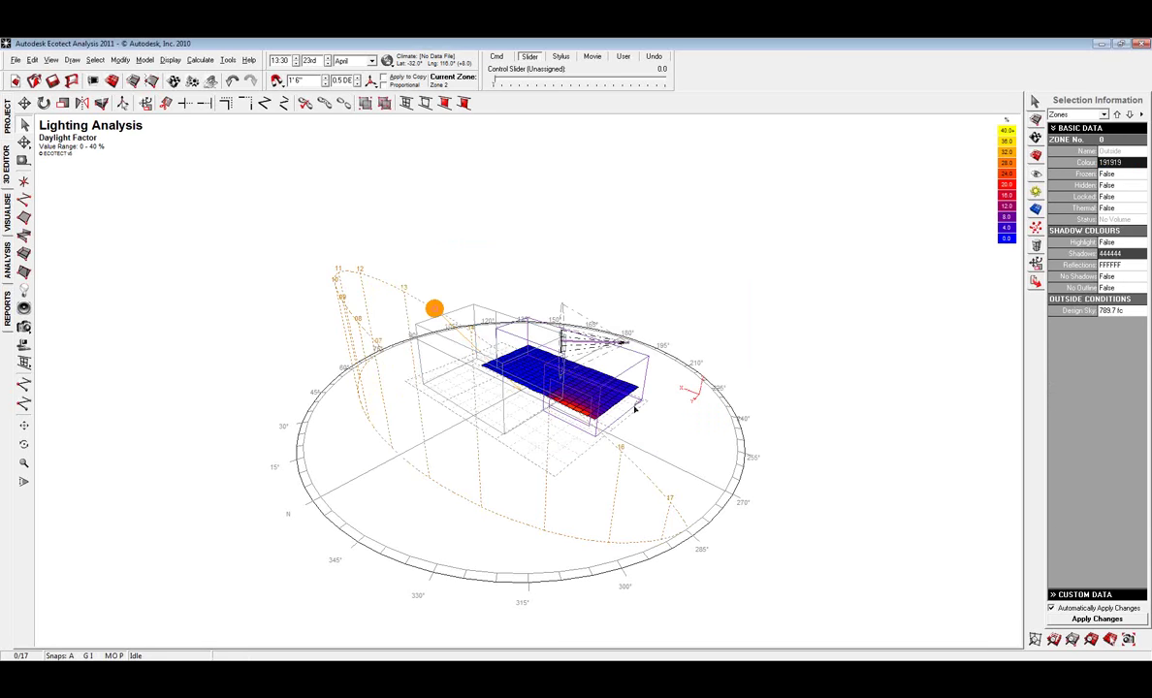
left_click(637, 413)
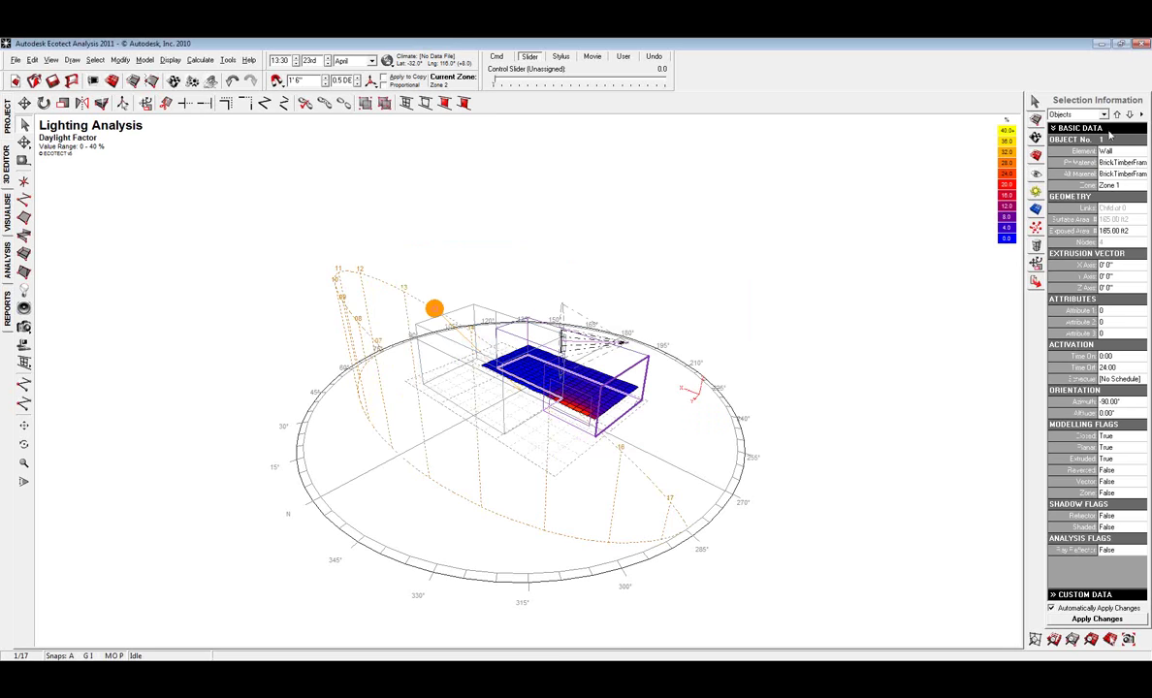
left_click(1142, 164)
left_click(1142, 164)
left_click(1075, 204)
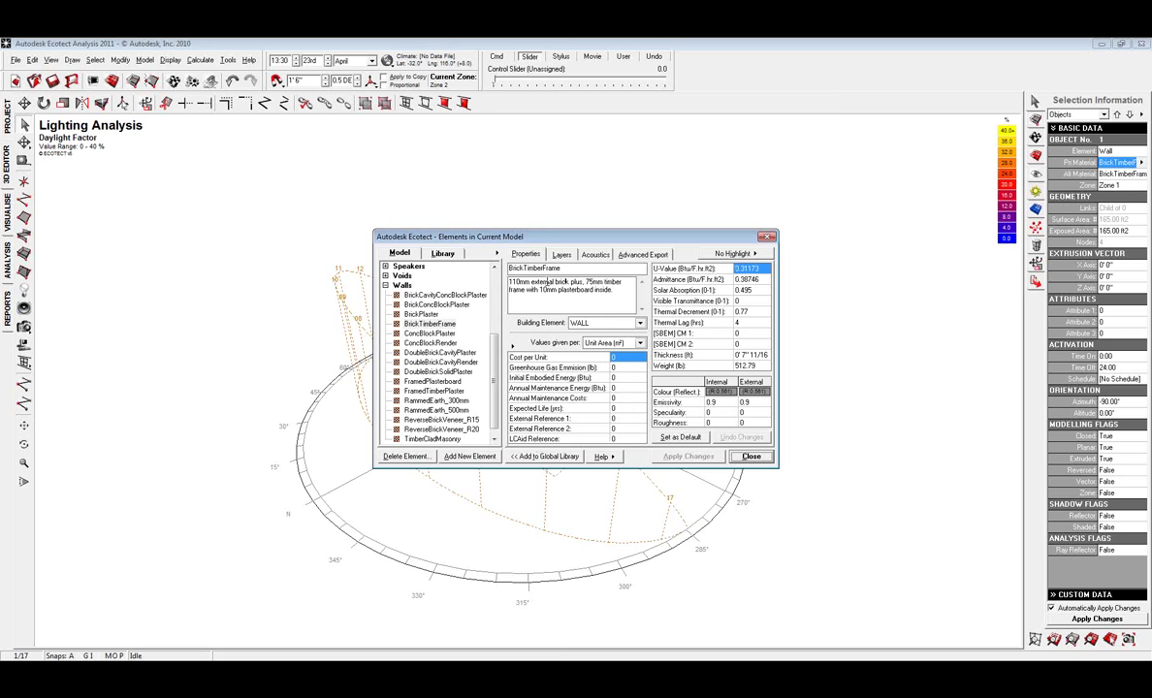
left_click(562, 254)
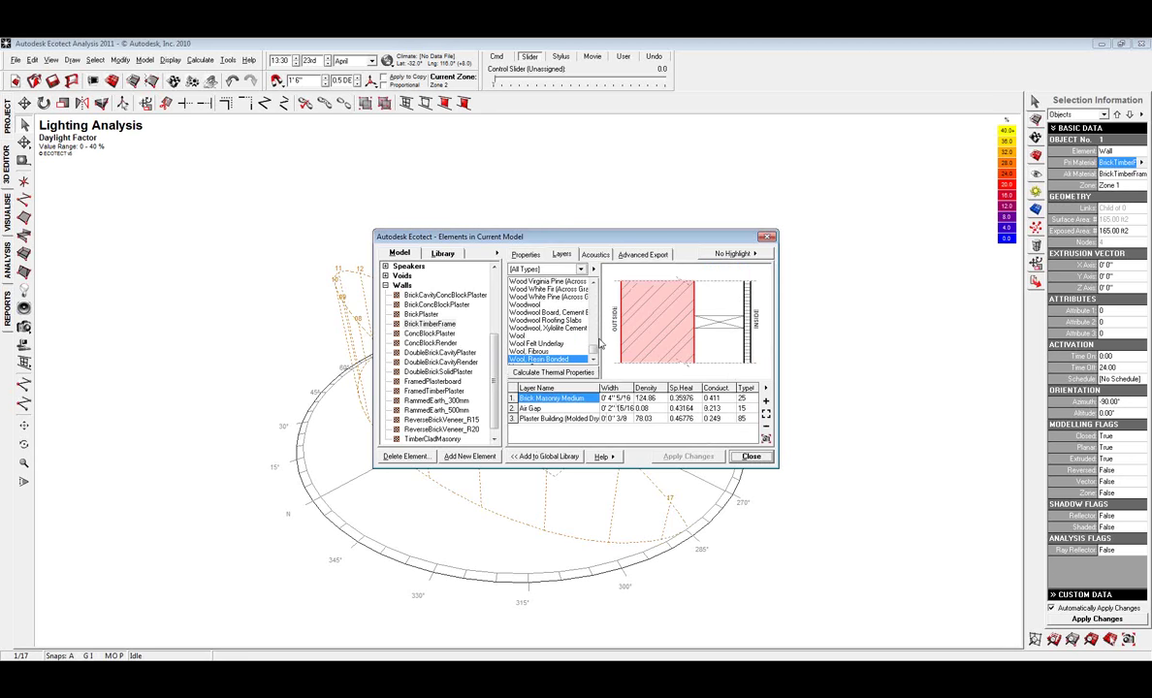
left_click(752, 456)
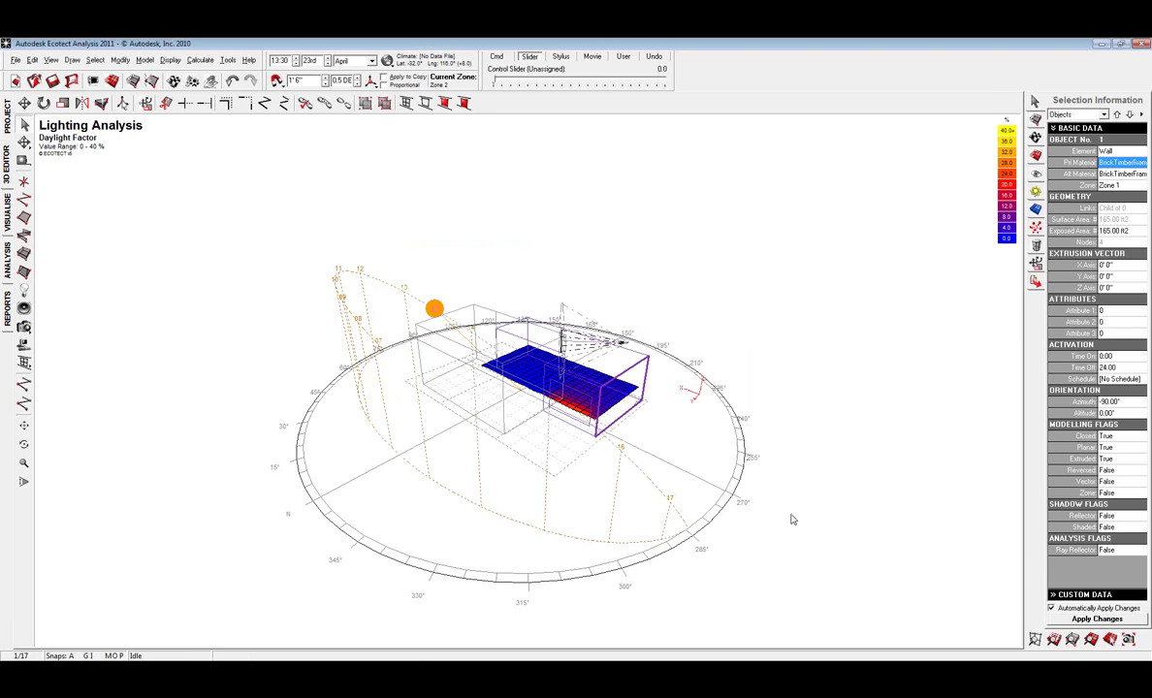
left_click(791, 520)
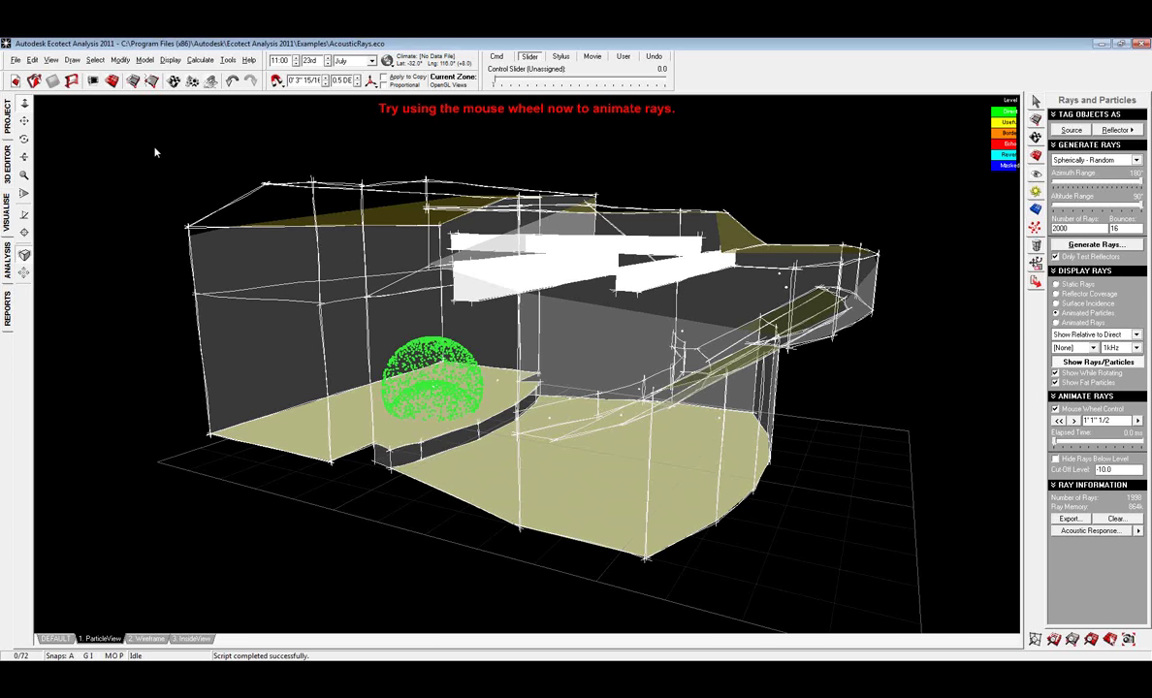
- Start a new model and draw a rectangular zone about 34' 6" by 24' 0" on the grid in the 3D editor
right_click_drag(236, 372, 362, 422)
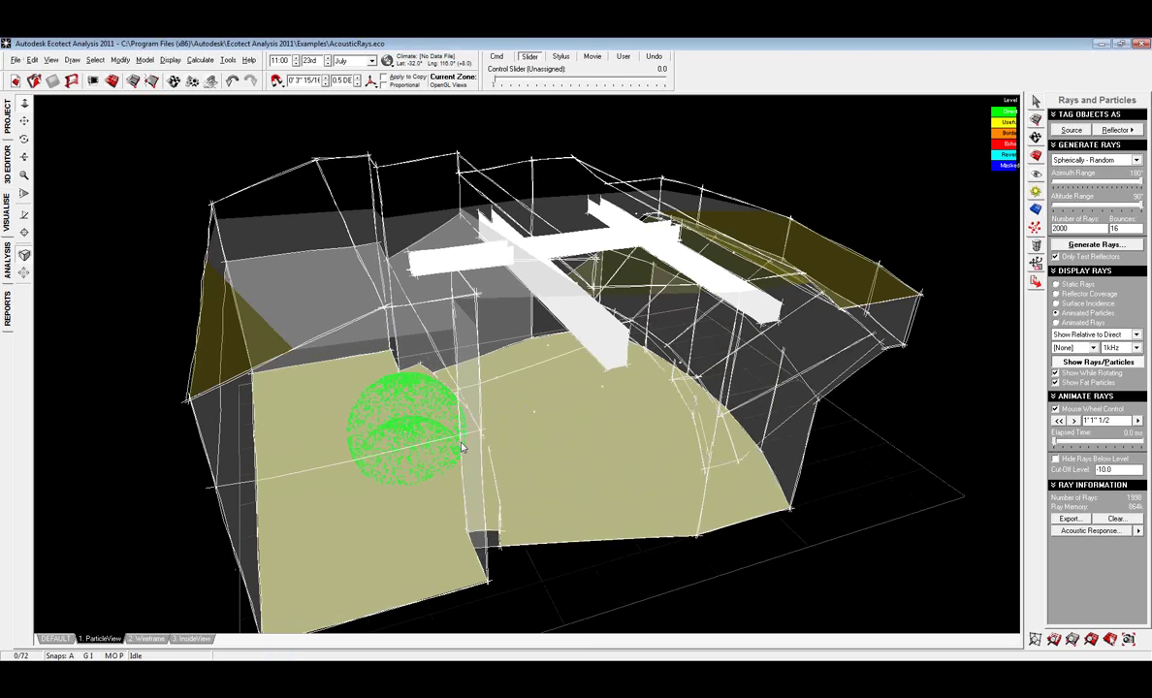
left_click(15, 83)
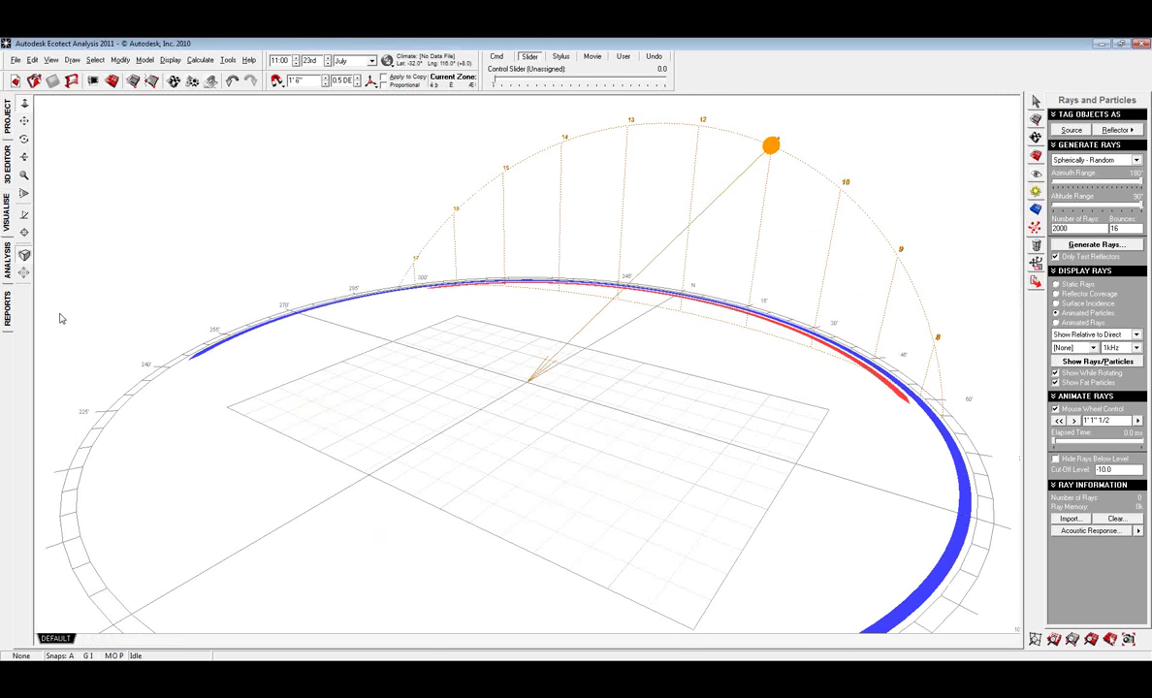
left_click(8, 183)
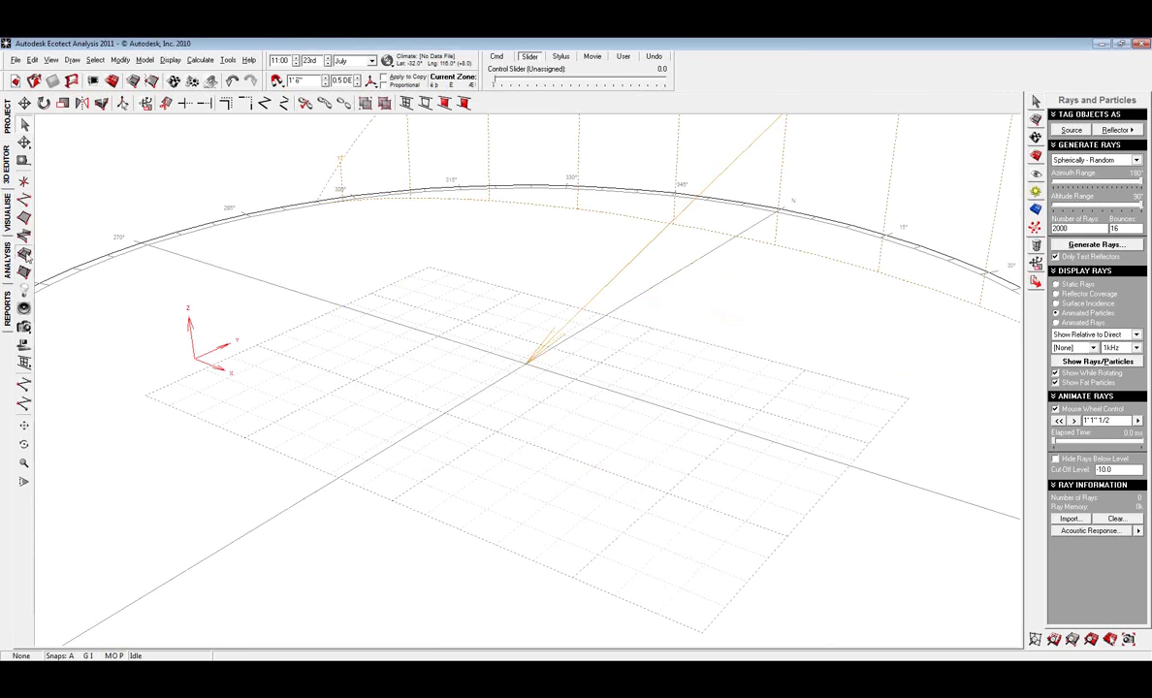
left_click(329, 396)
left_click(500, 305)
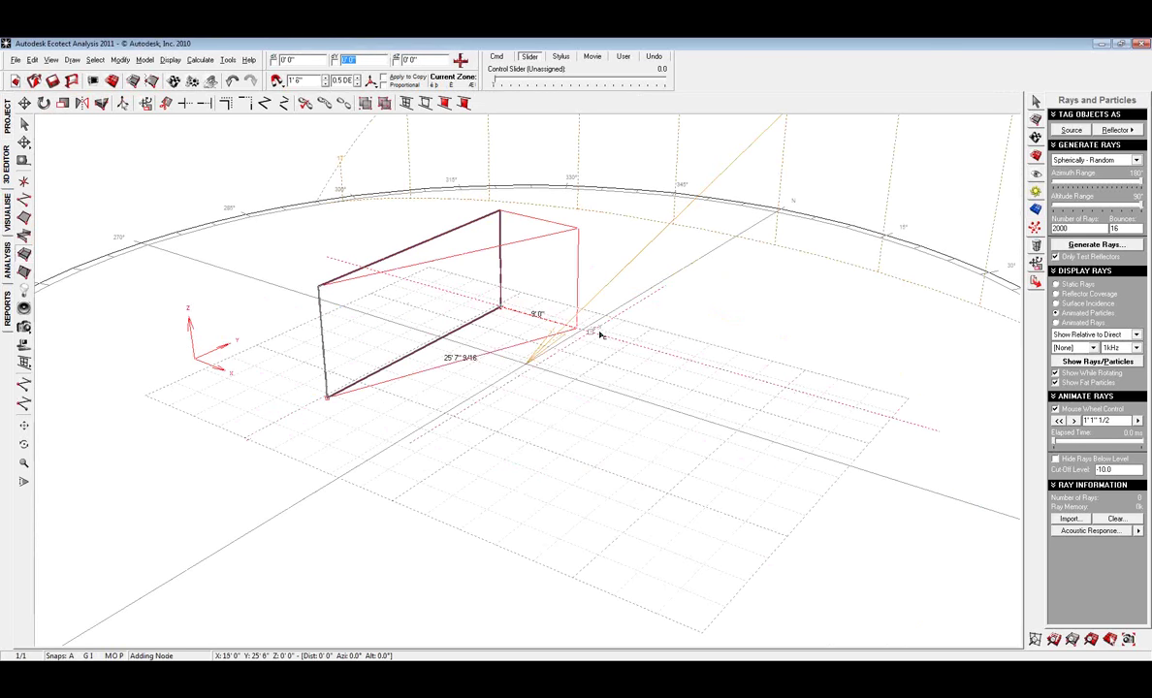
left_click(835, 400)
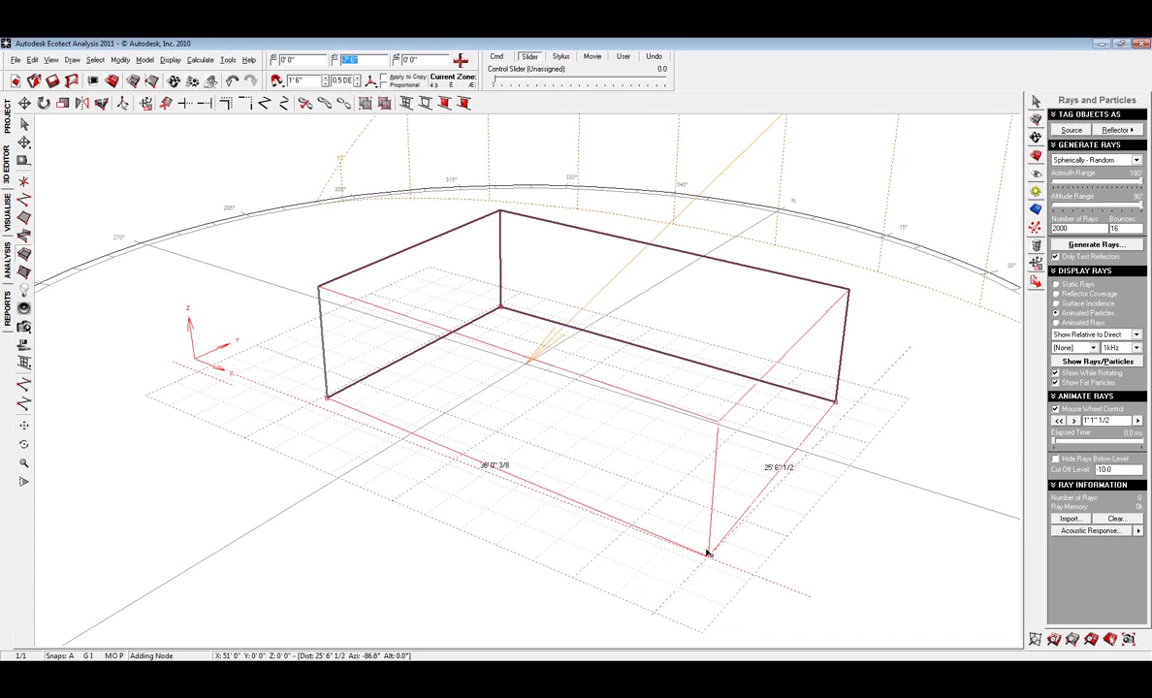
left_click(699, 536)
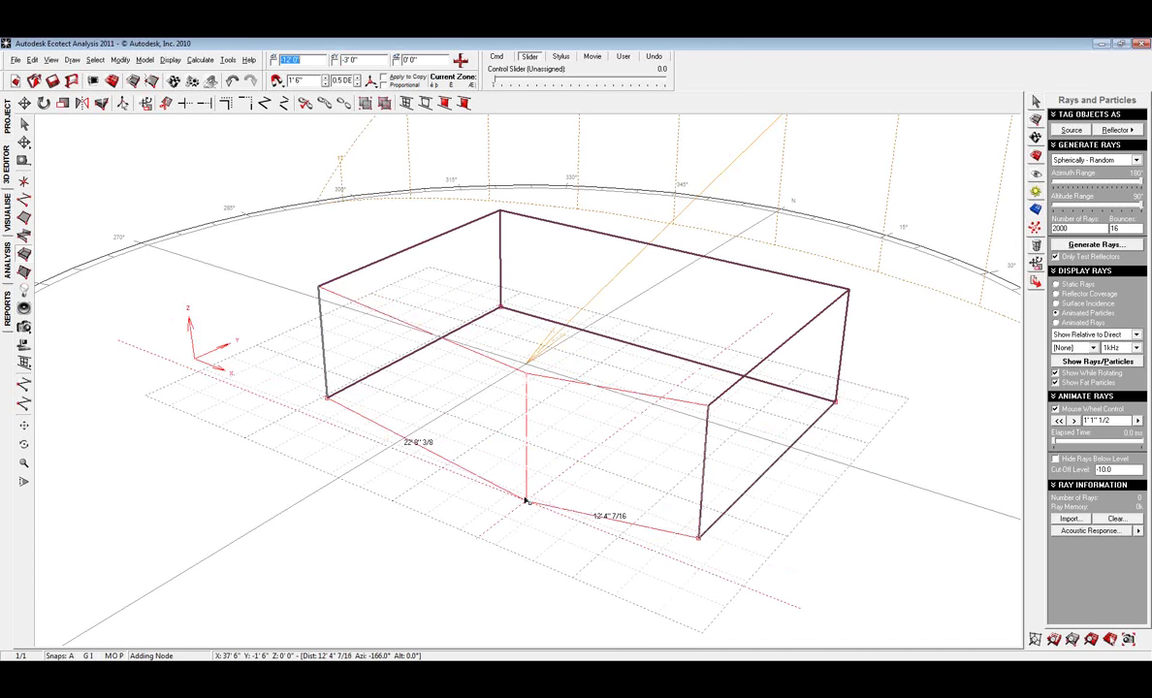
key("Escape")
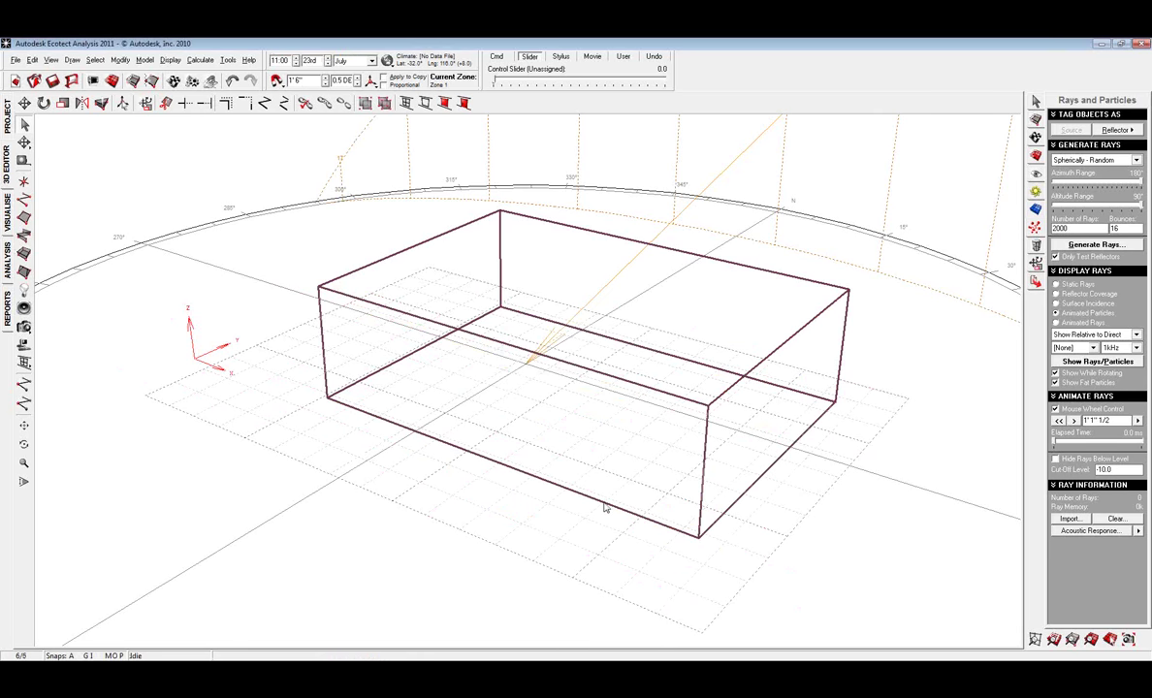
- Select the zone's long front wall and insert a rectangular window about 25' 6" wide and 6' 0" high in it
key("space")
key("space")
key("space")
key("space")
key("space")
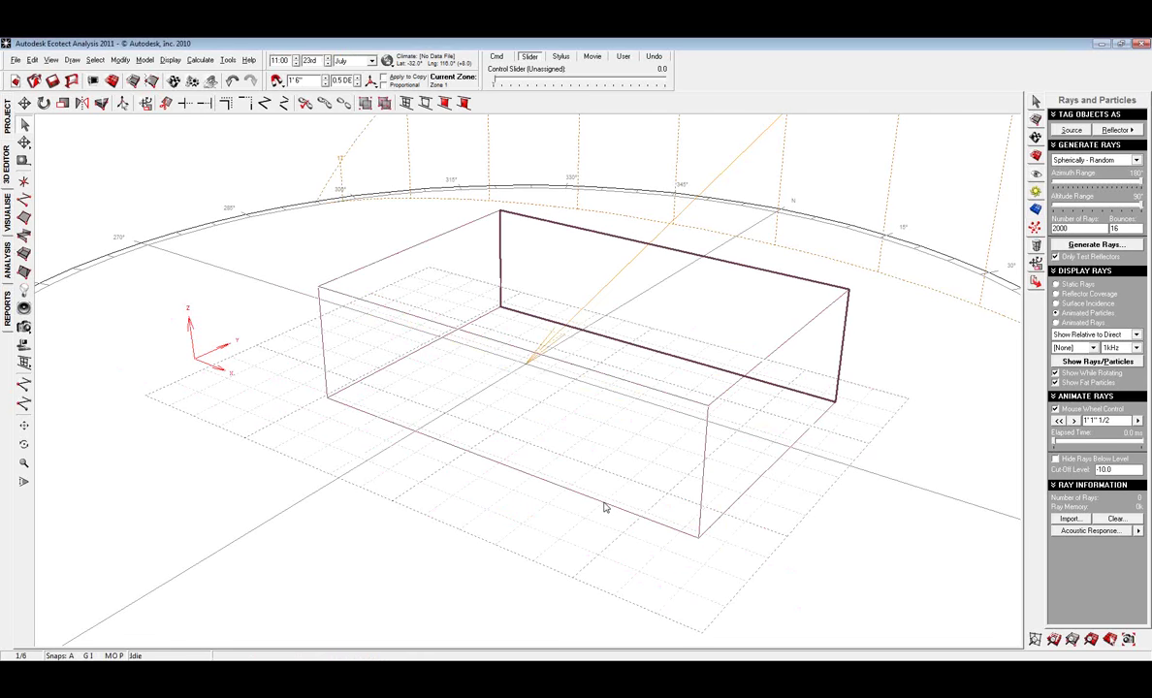
key("Tab")
key("Tab")
key("Tab")
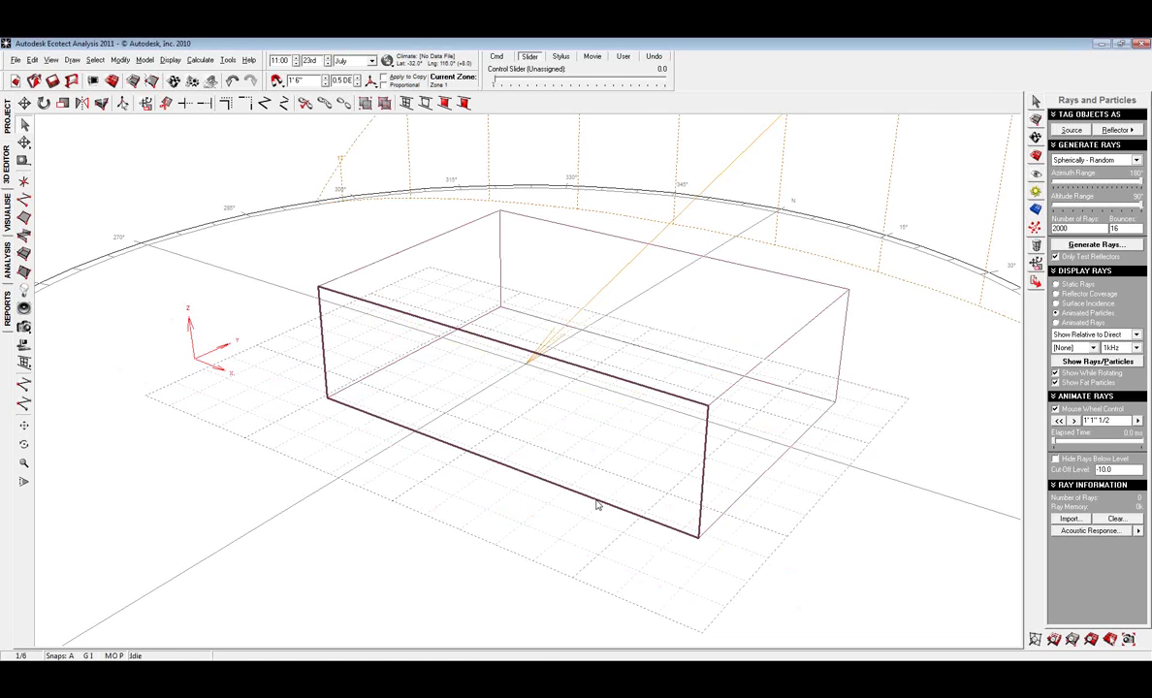
right_click(598, 505)
mouse_move(679, 456)
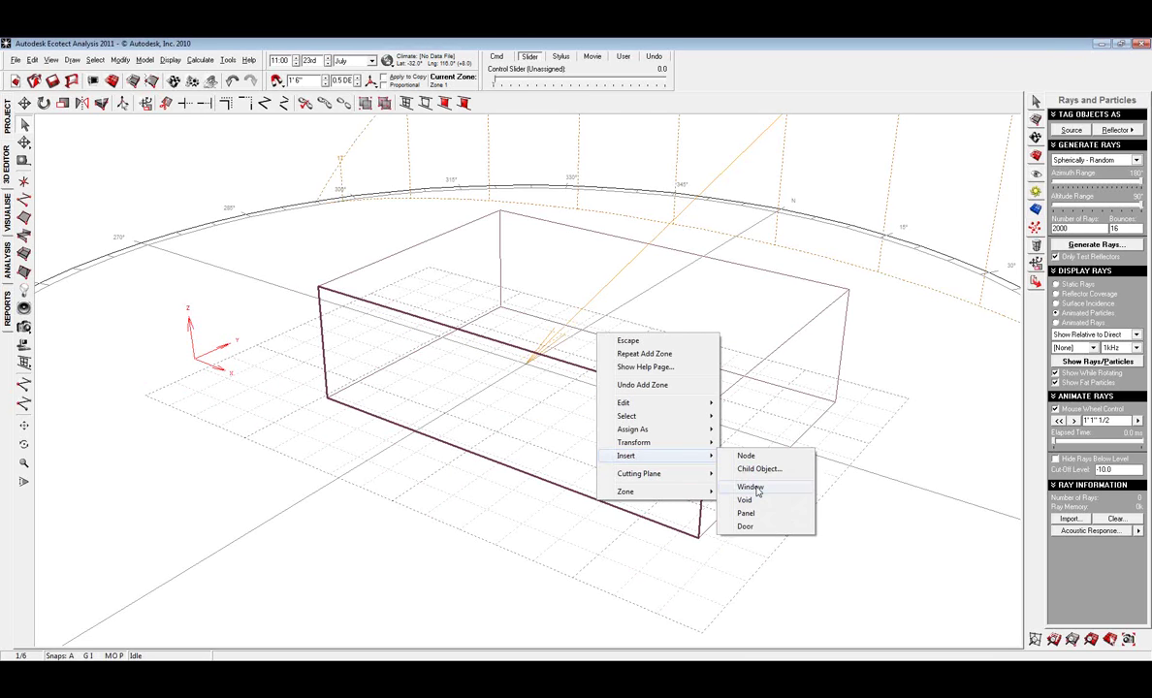
left_click(757, 492)
left_click(640, 498)
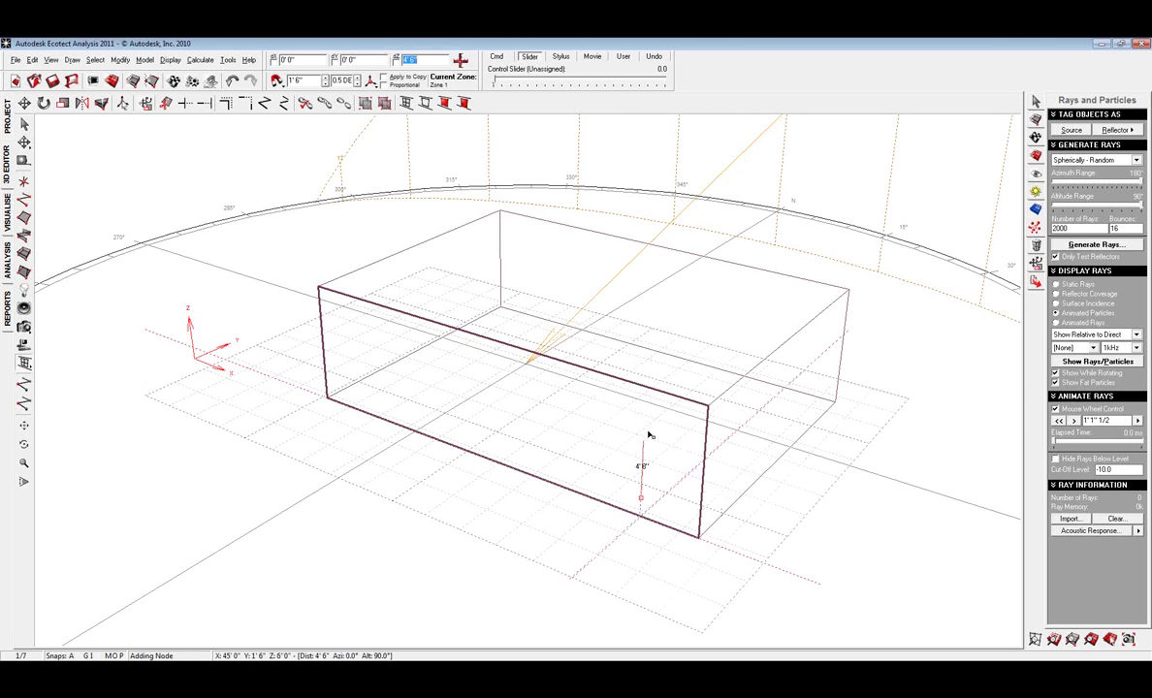
left_click(644, 421)
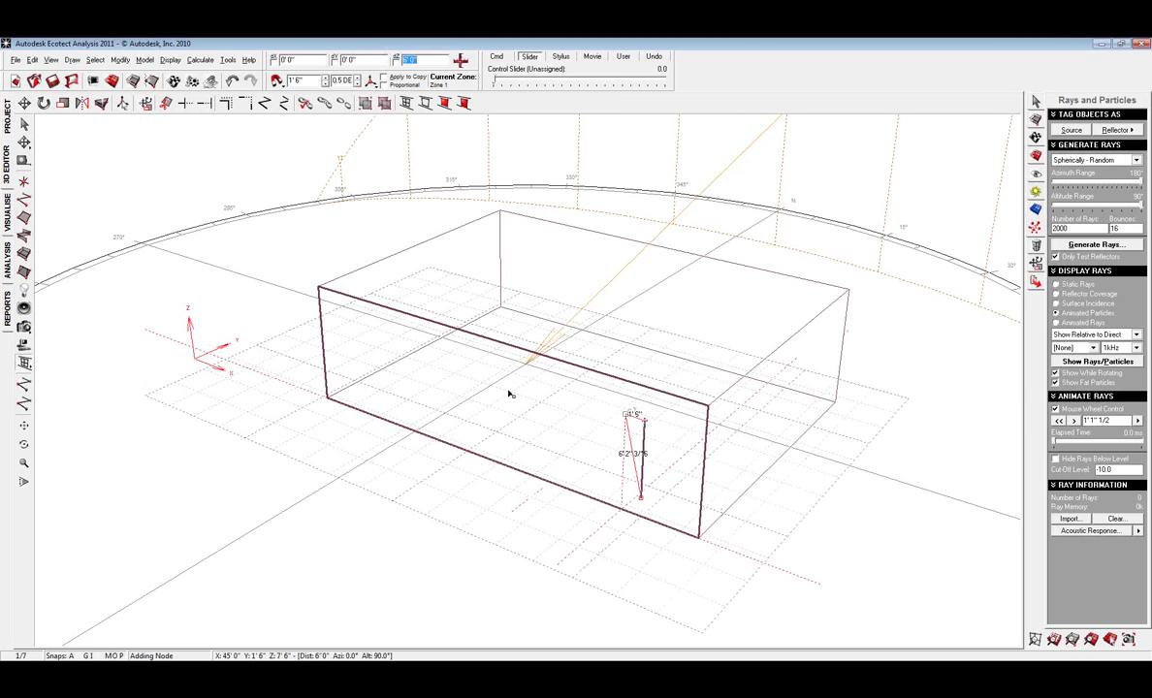
left_click(361, 330)
left_click(365, 399)
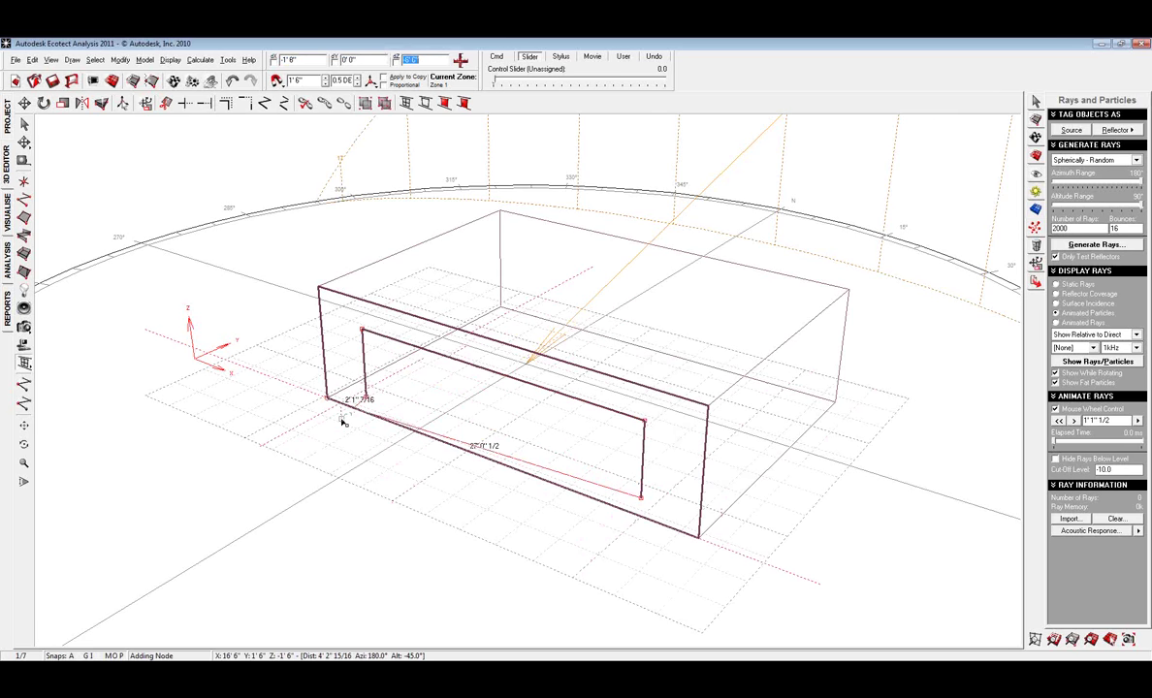
key("Escape")
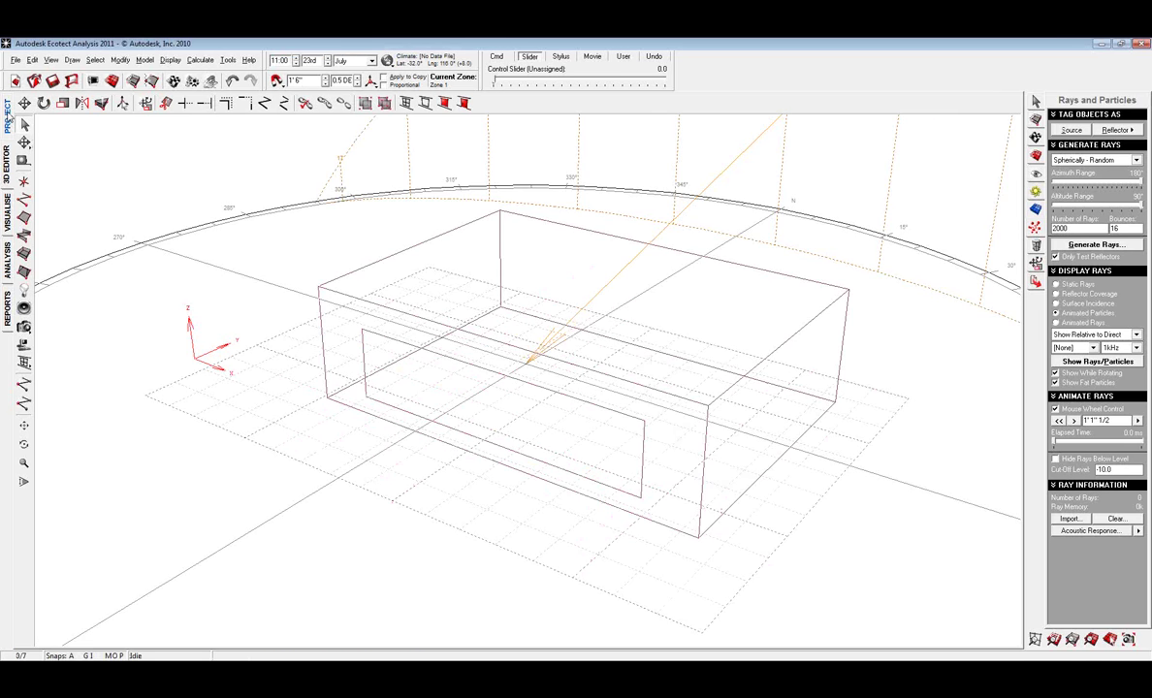
- Set the site's north offset to 138° on the project page
left_click(8, 114)
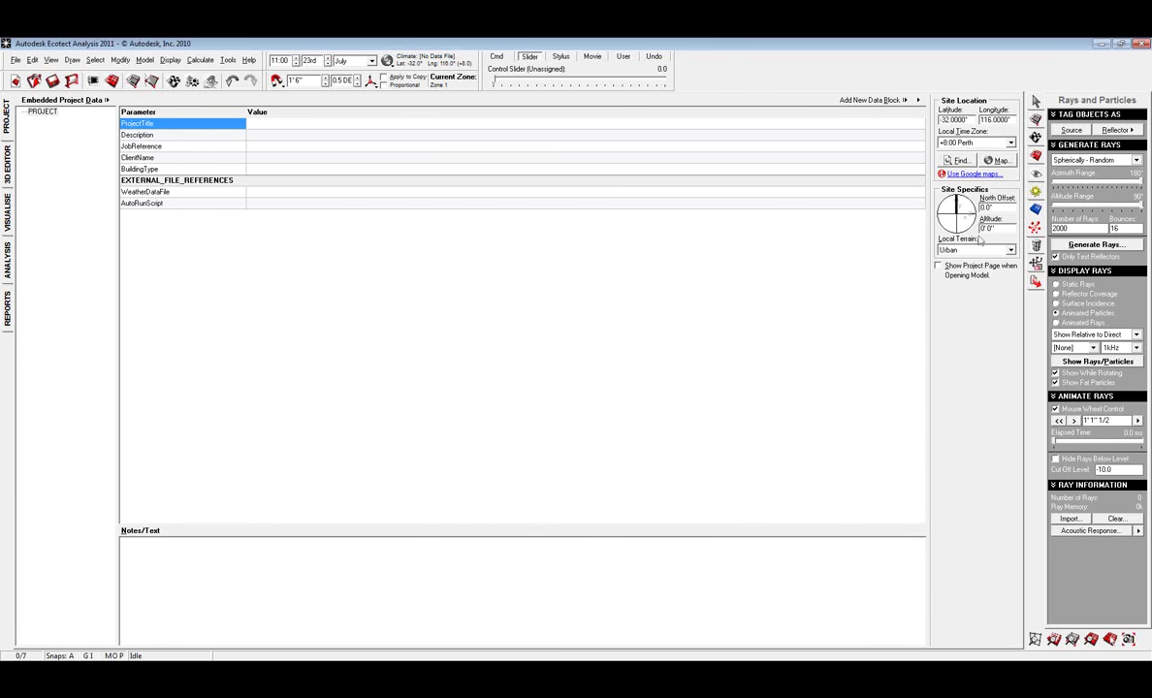
left_click_drag(958, 203, 970, 228)
- Load USA-LosAngelesCalifornia.wea as the project's weather data file and update the global position to match it
left_click(436, 191)
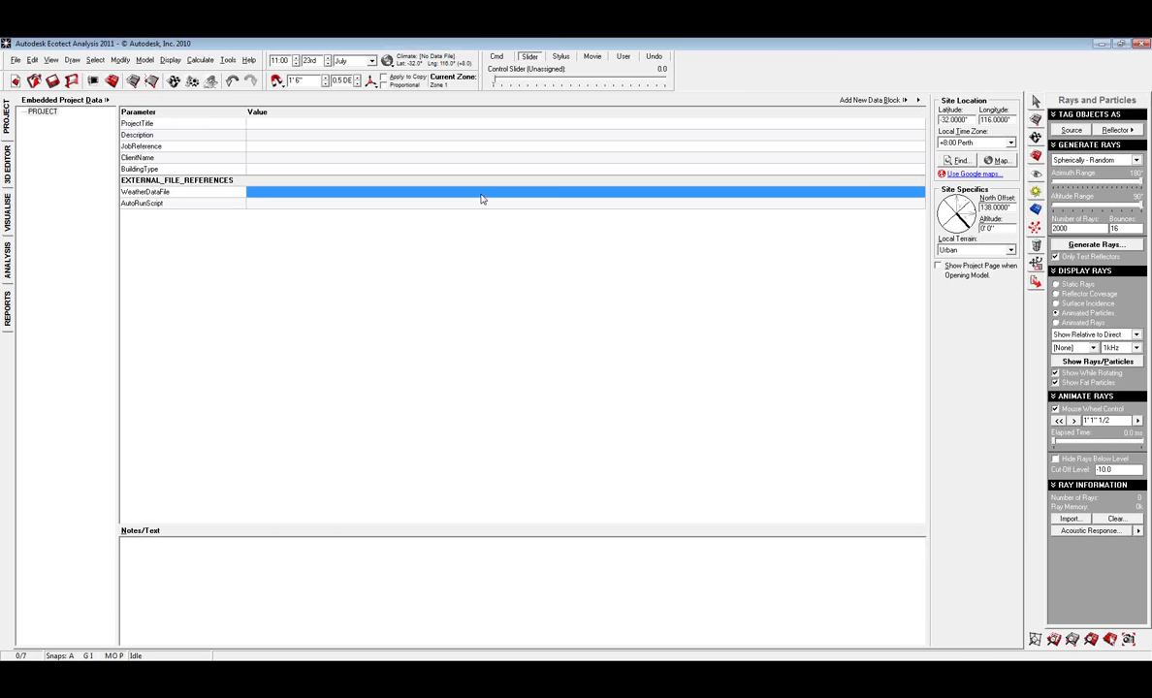
left_click(868, 194)
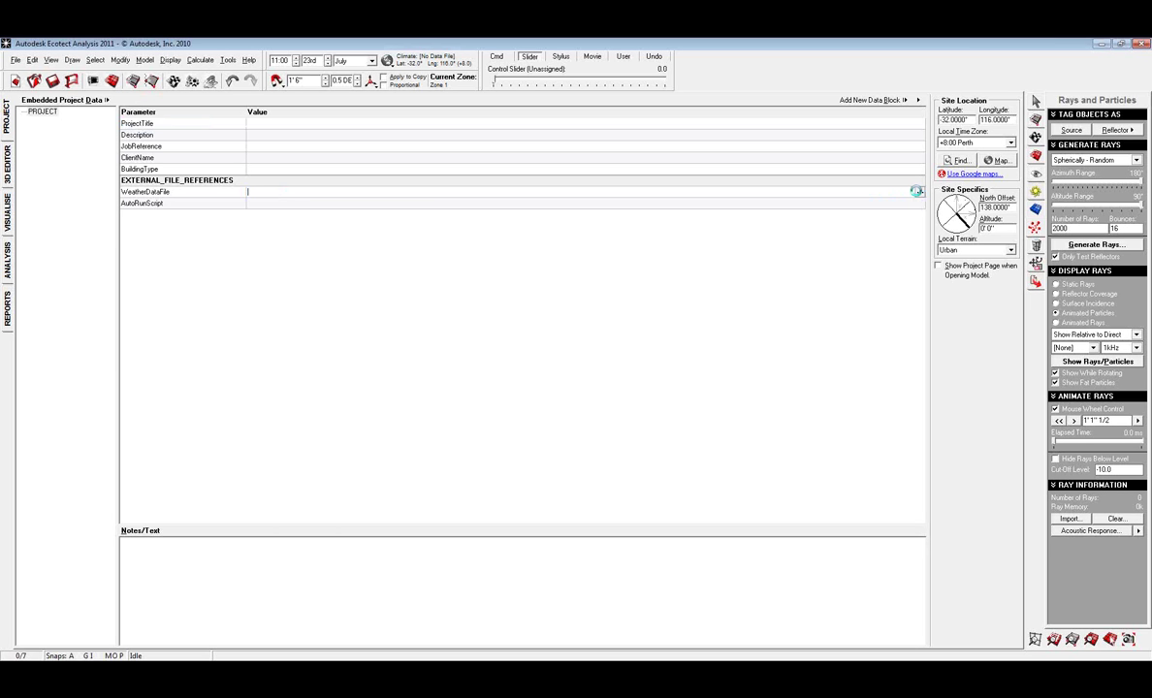
left_click(916, 191)
left_click(527, 332)
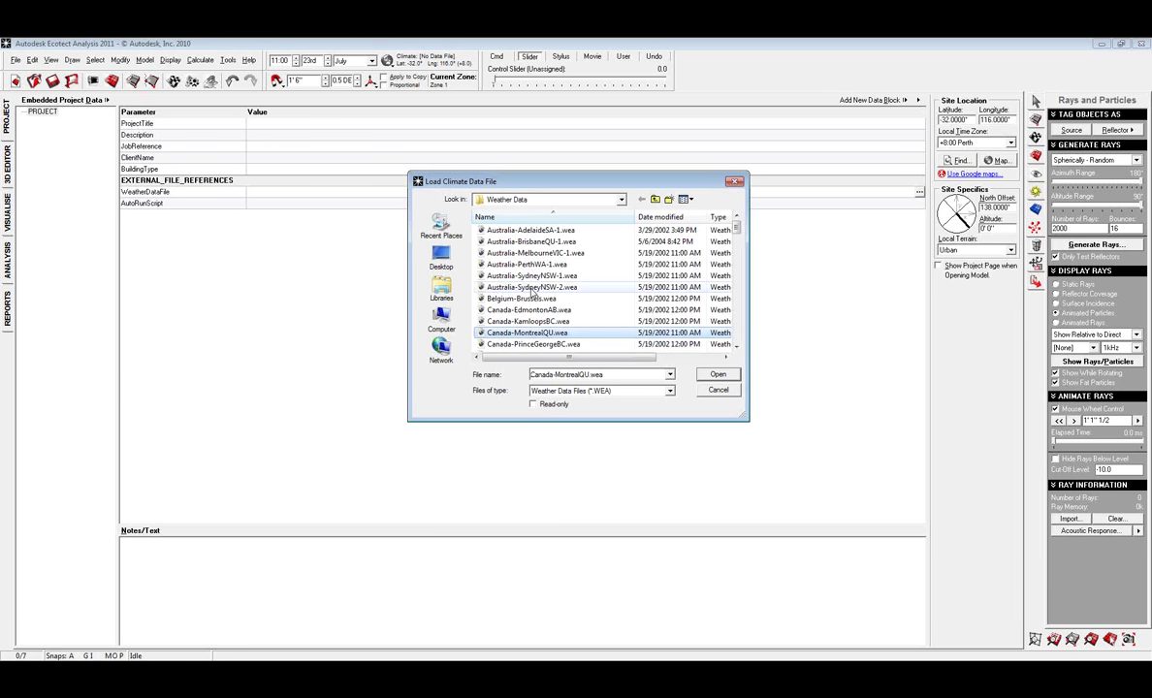
scroll(551, 325, "down", 15)
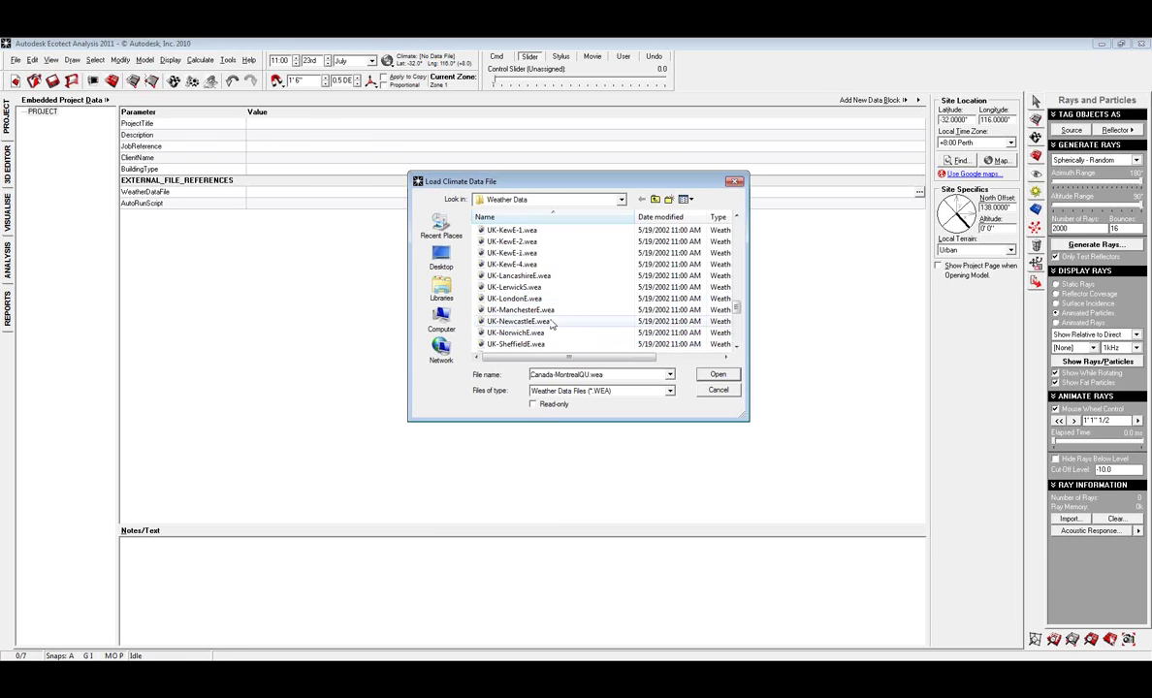
left_click(513, 252)
scroll(519, 269, "down", 2)
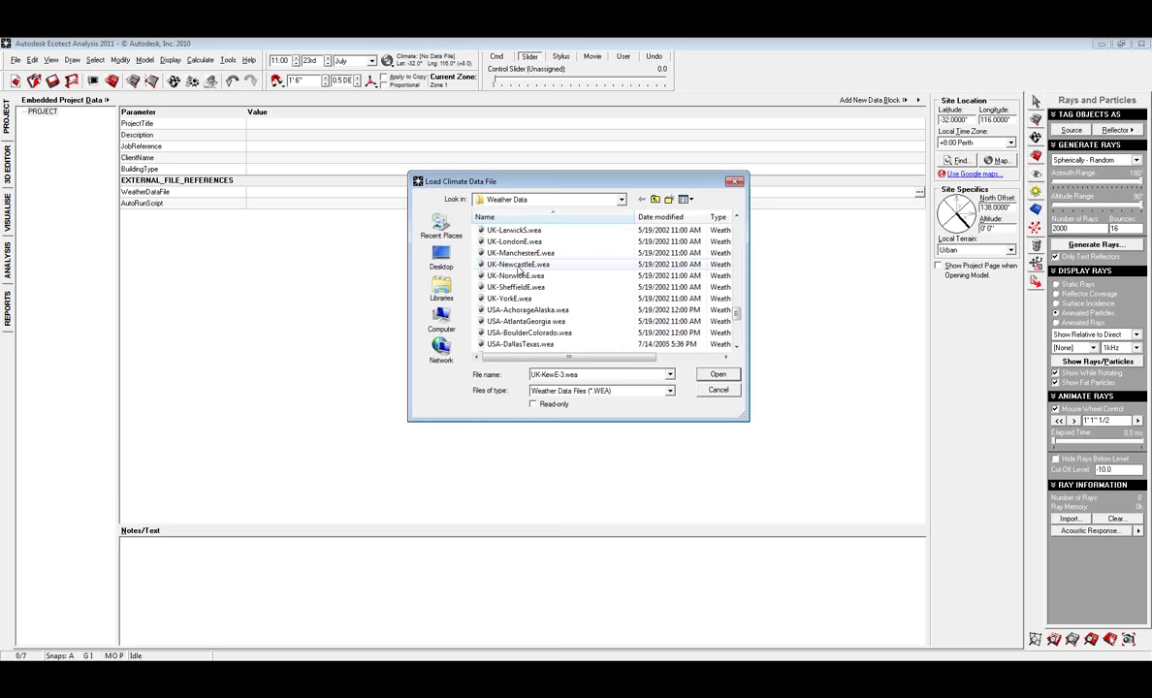
scroll(519, 282, "down", 4)
left_click(529, 297)
left_click(533, 287)
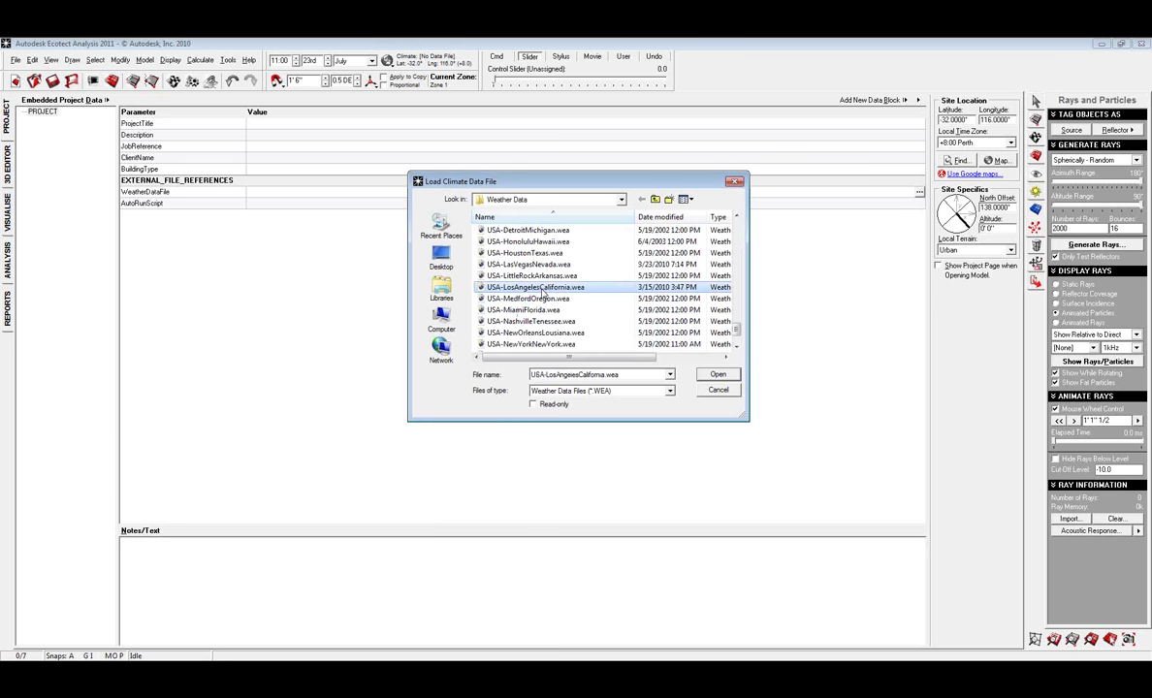
left_click(722, 376)
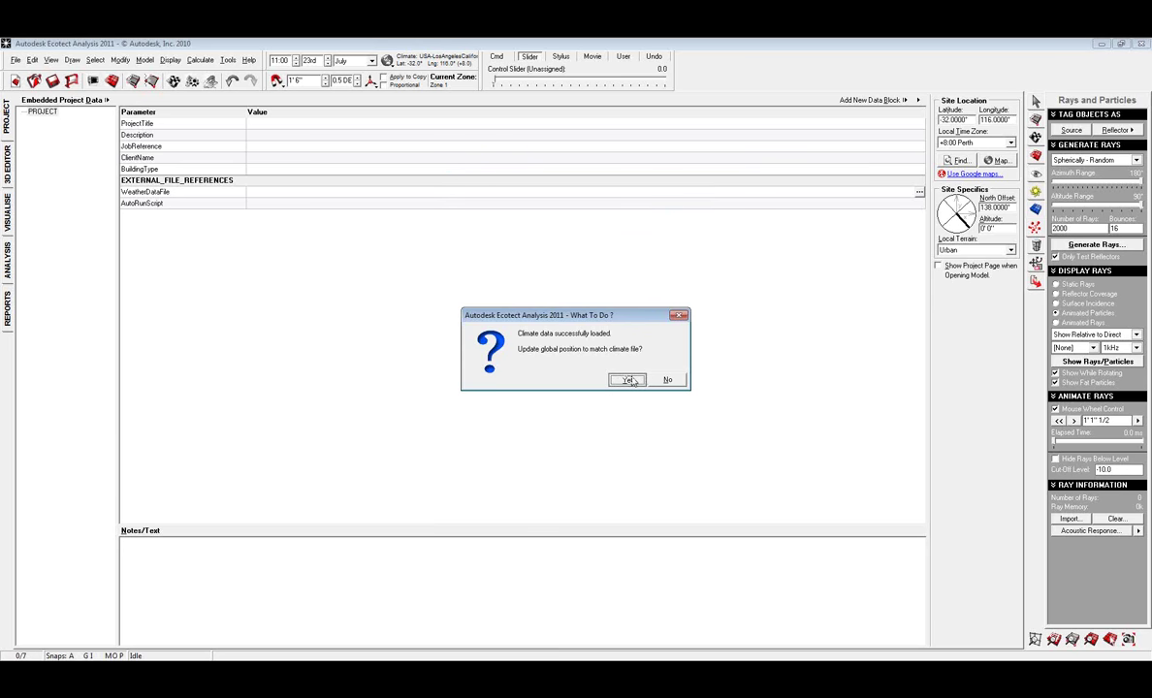
left_click(629, 379)
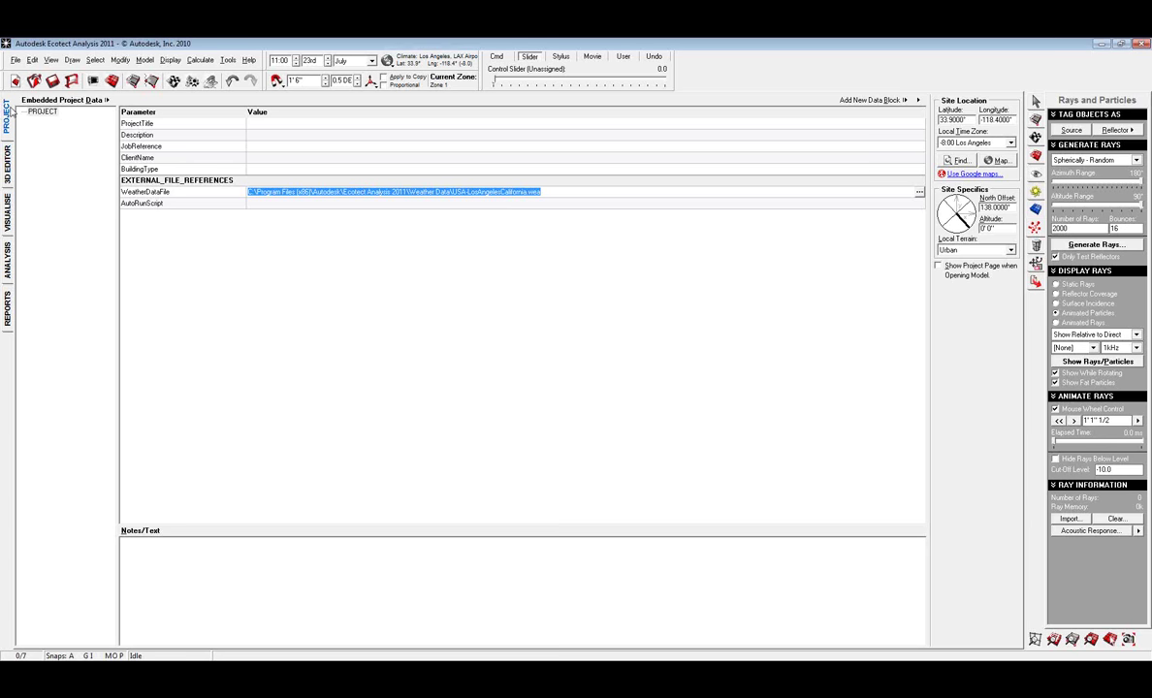
- Check the model's orientation, readjust the site's north direction, and move the sun along its path to 09:00
left_click(8, 167)
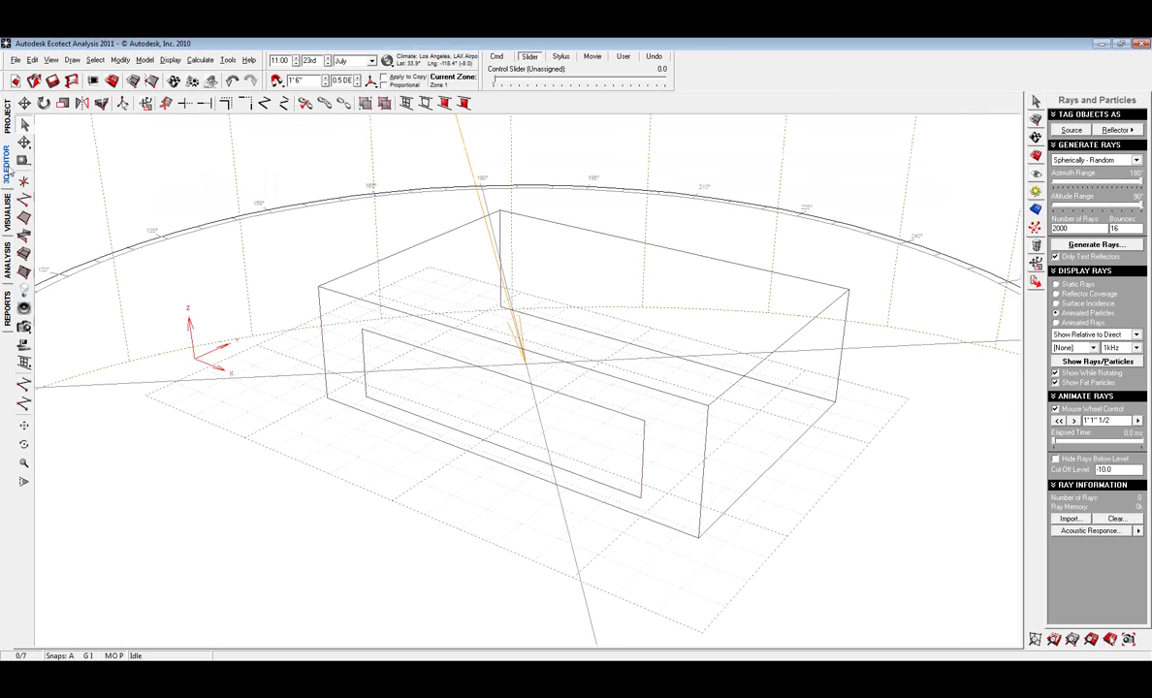
left_click(9, 116)
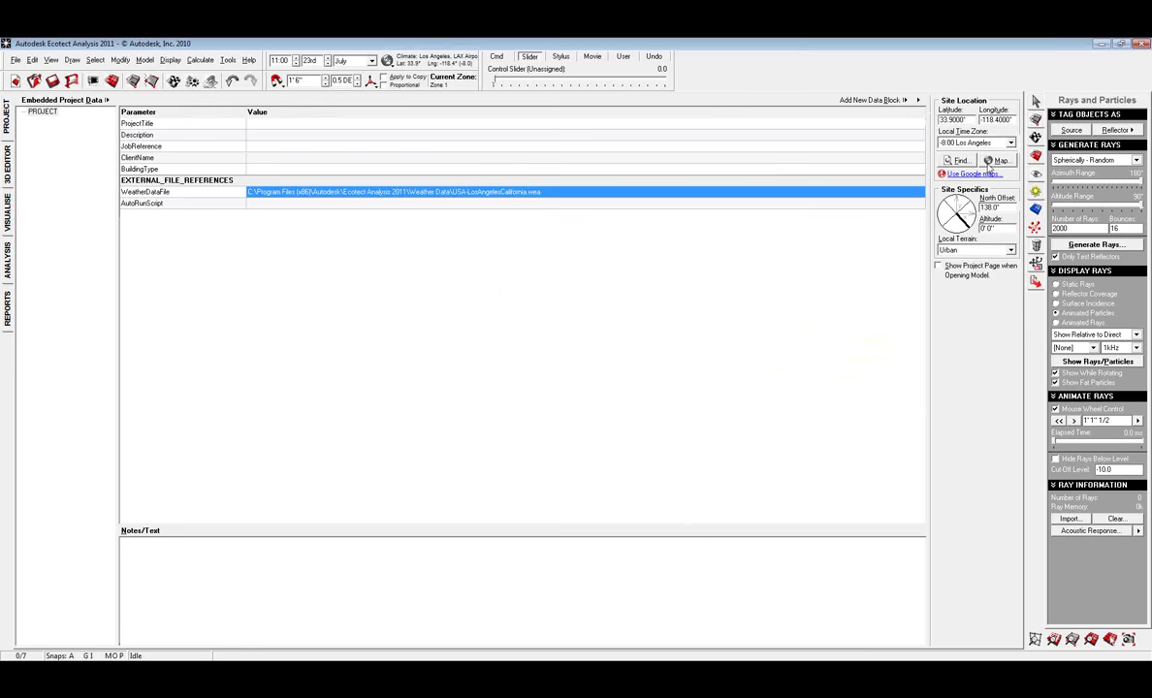
left_click(7, 160)
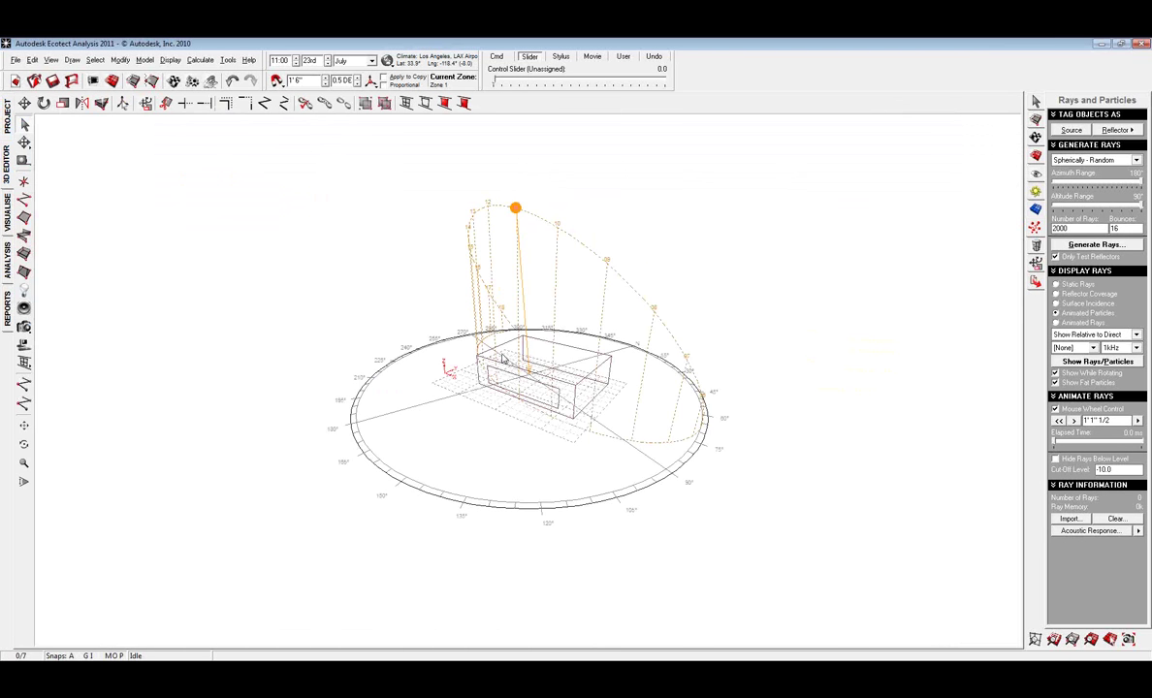
left_click_drag(477, 196, 603, 275)
- Open Zone 1's management settings and try to apply the Office - Typical (12m2 ea.) density to its number of people
left_click(1036, 104)
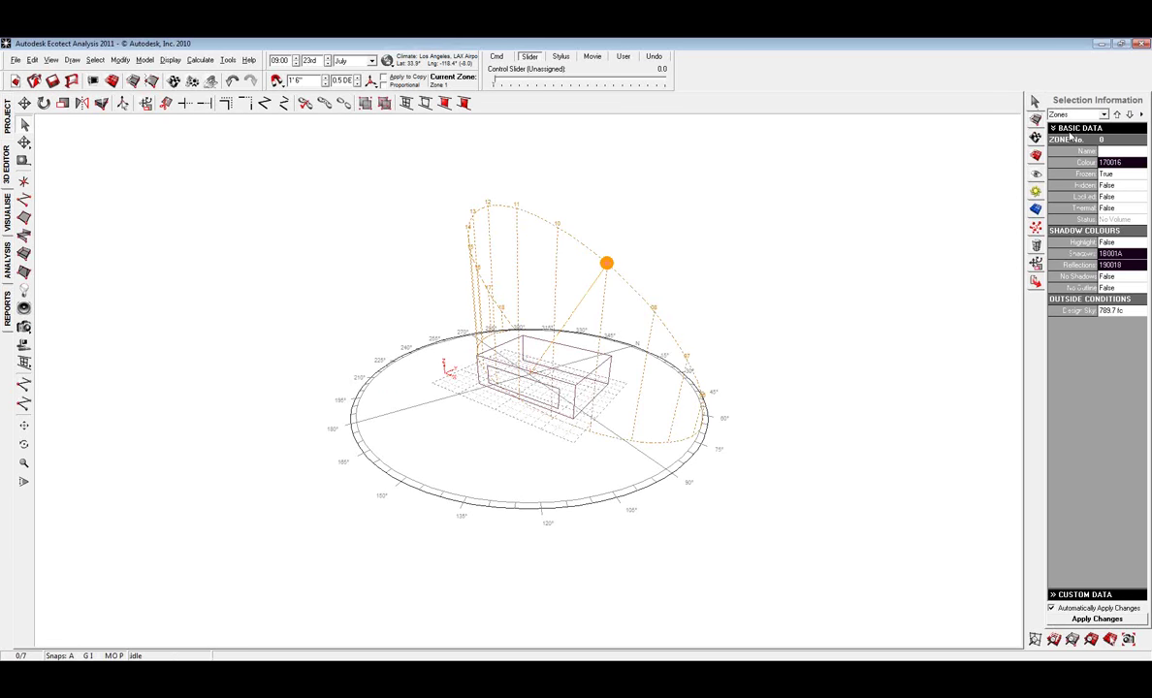
left_click(1035, 118)
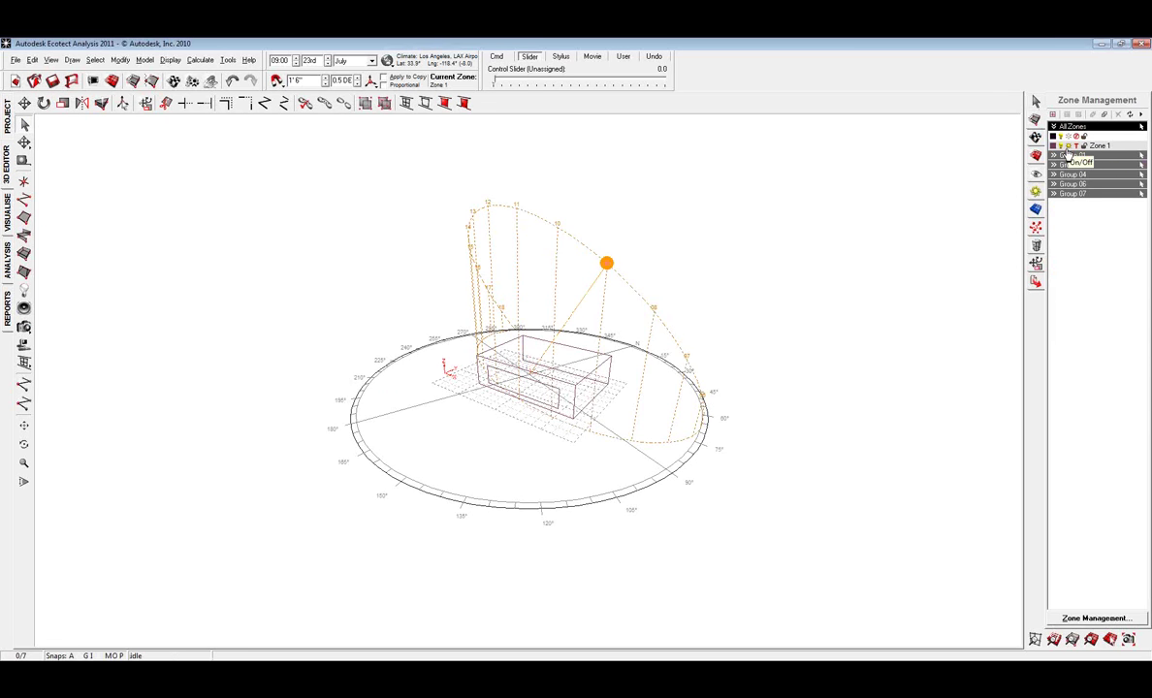
right_click(1088, 146)
left_click(1081, 435)
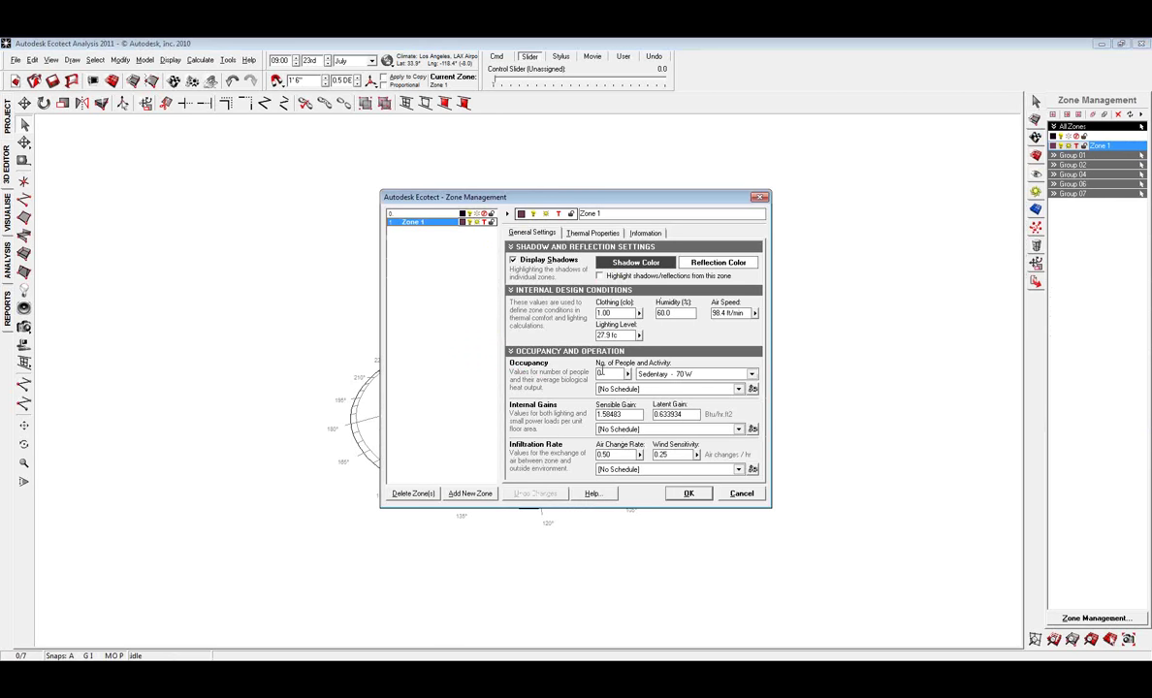
left_click(628, 375)
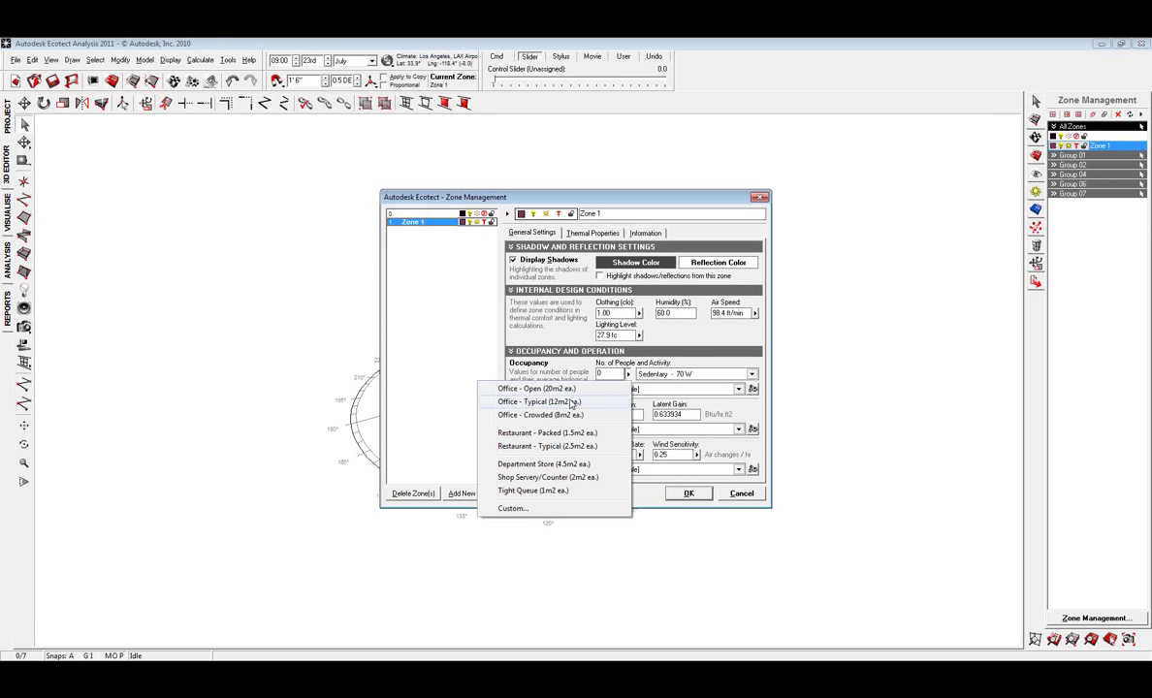
left_click(570, 404)
left_click(592, 381)
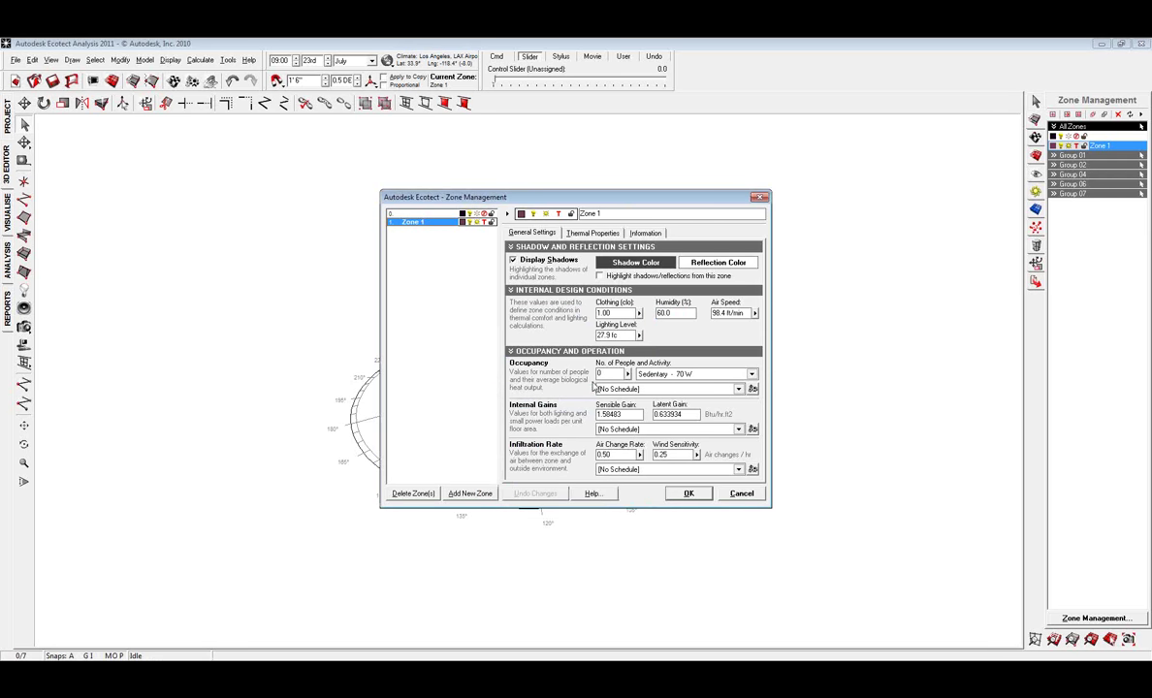
- Set Zone 1's hours of operation to 3–19 on weekdays and 3–14 on weekends, and its active system to Natural Ventilation
left_click(592, 233)
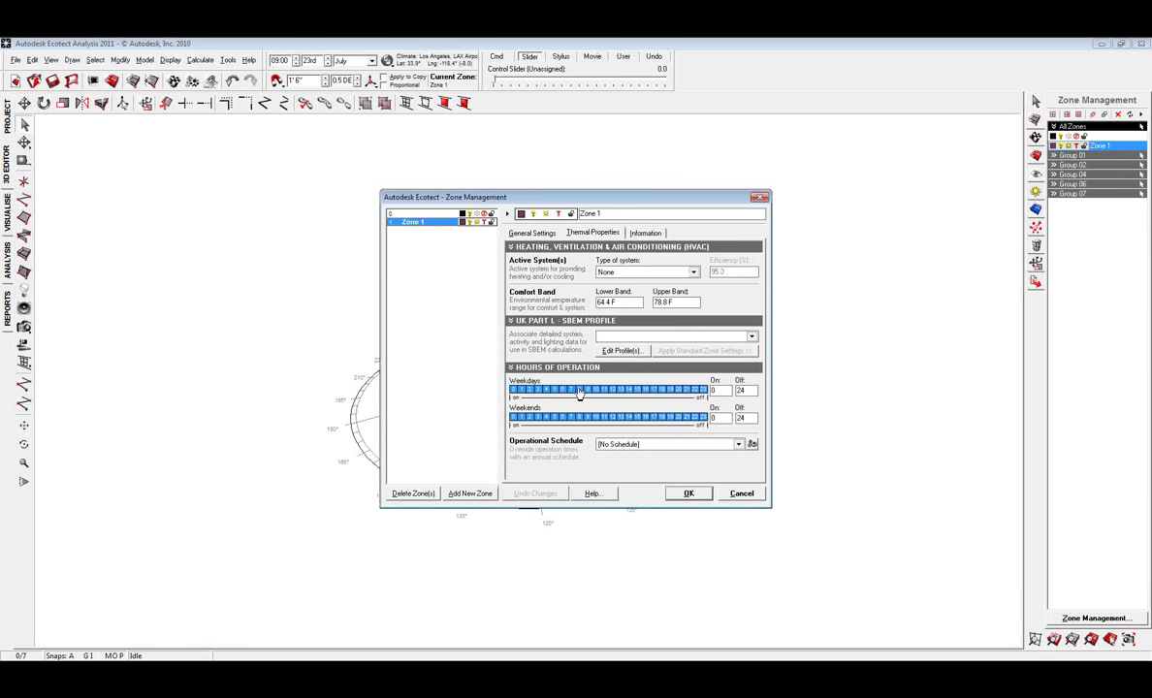
left_click(537, 392)
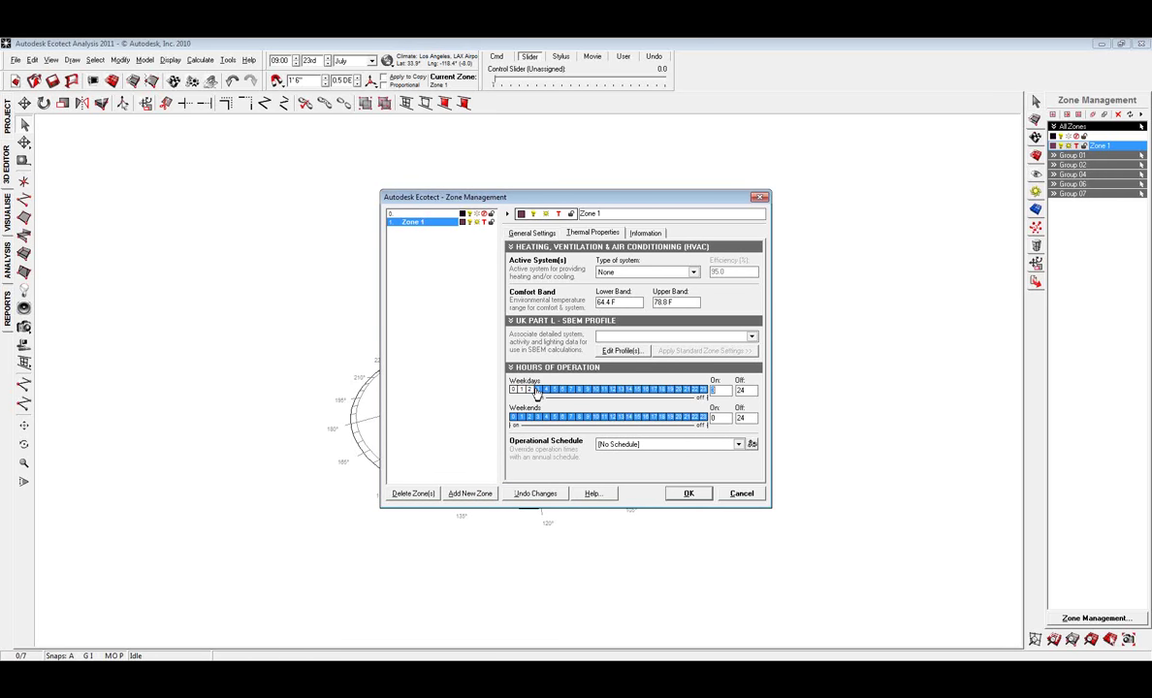
left_click(667, 391)
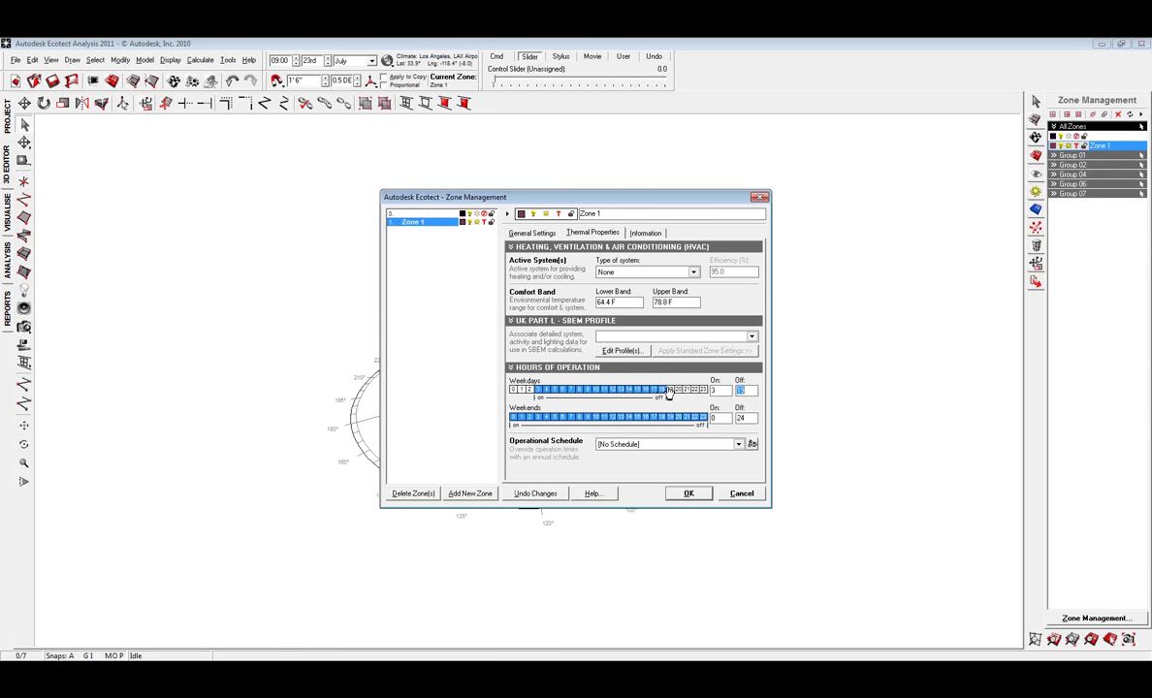
left_click(538, 419)
left_click_drag(651, 419, 624, 419)
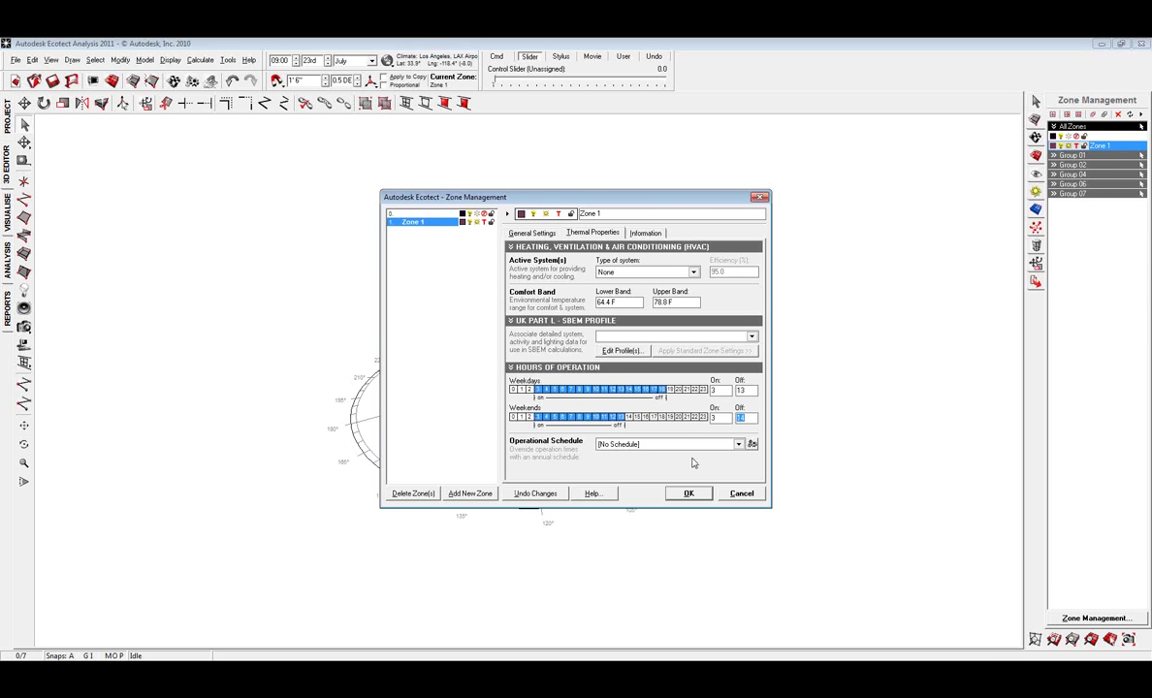
left_click(678, 272)
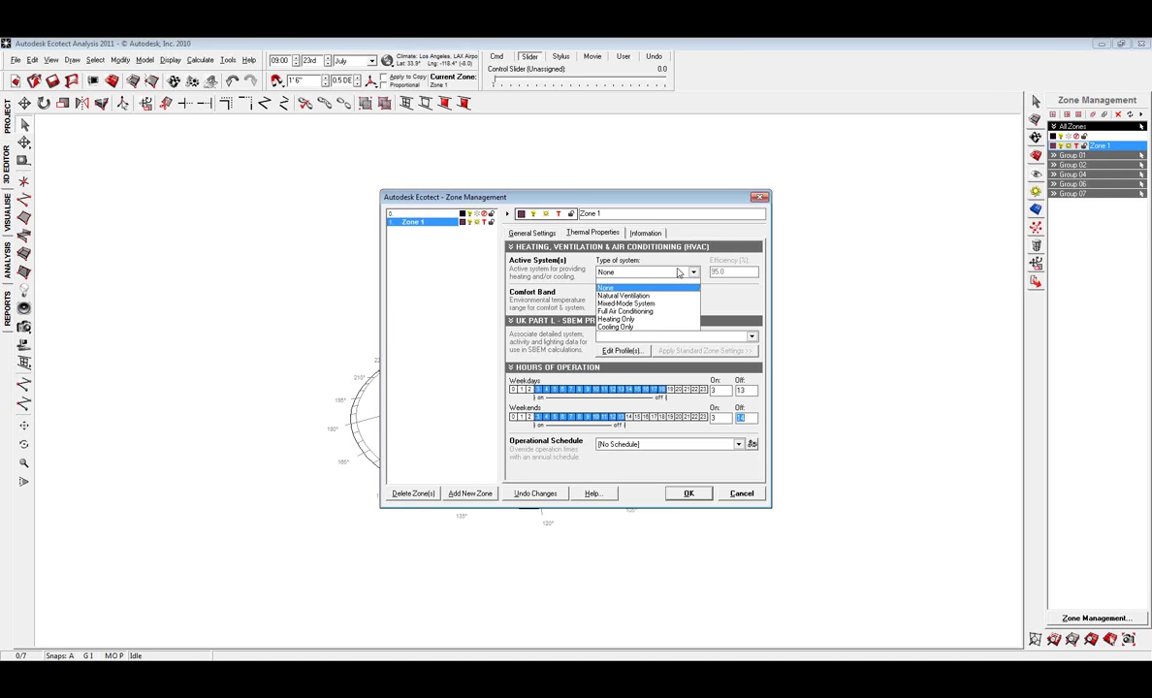
left_click(657, 302)
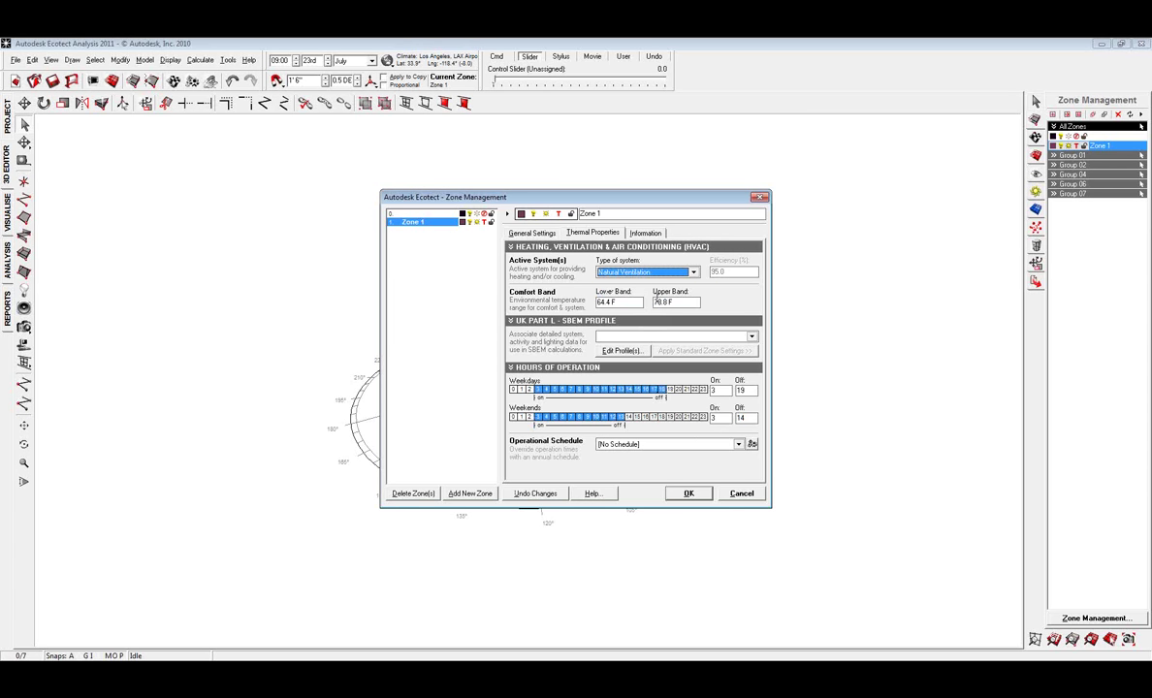
- Calculate the zone volumes at low precision about the Z axis and accept the zone settings
left_click(648, 234)
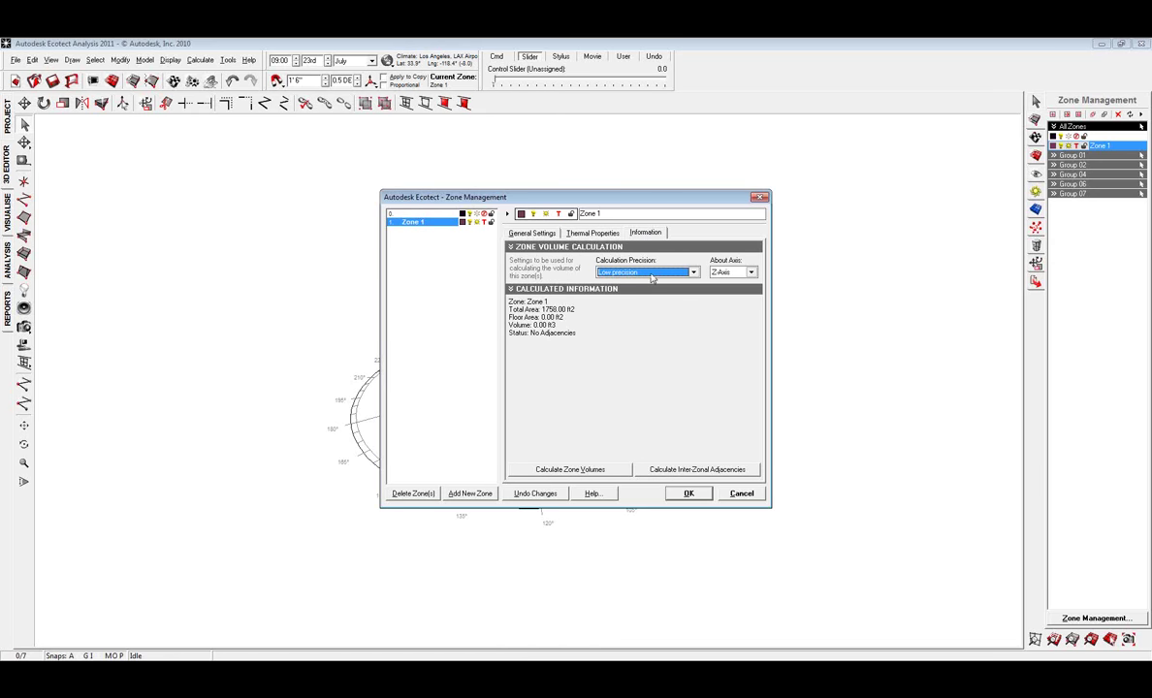
left_click(601, 474)
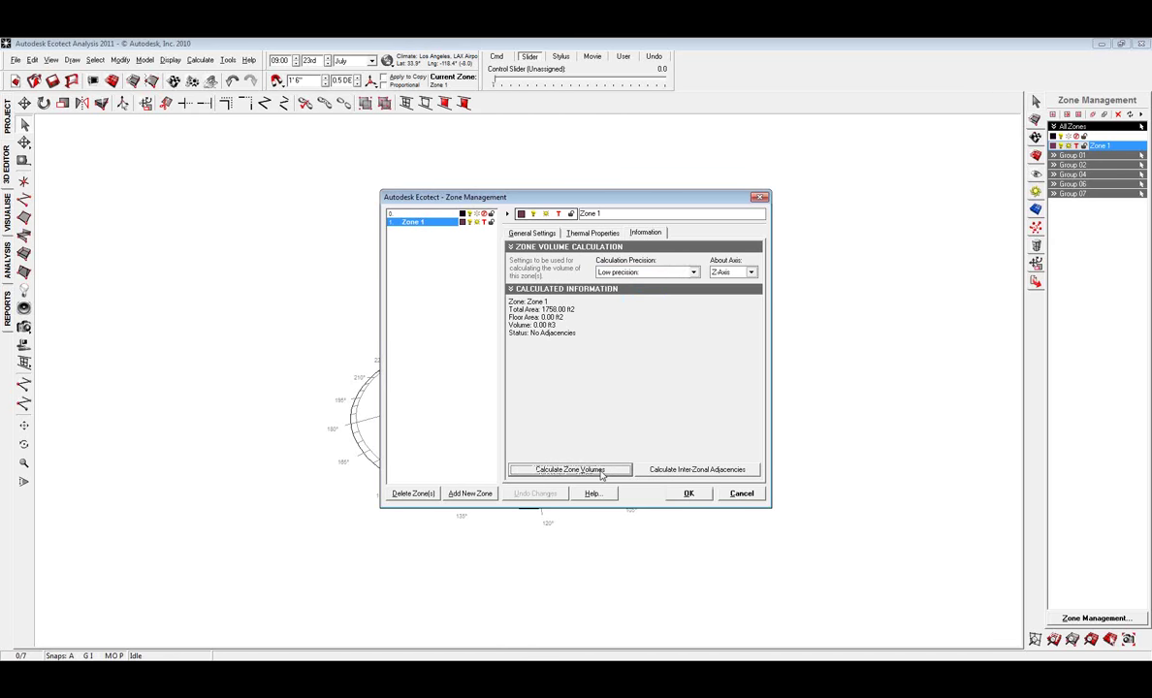
left_click(689, 494)
- Measure the length of the upper edge of the zone's windowed front wall
scroll(520, 390, "up", 5)
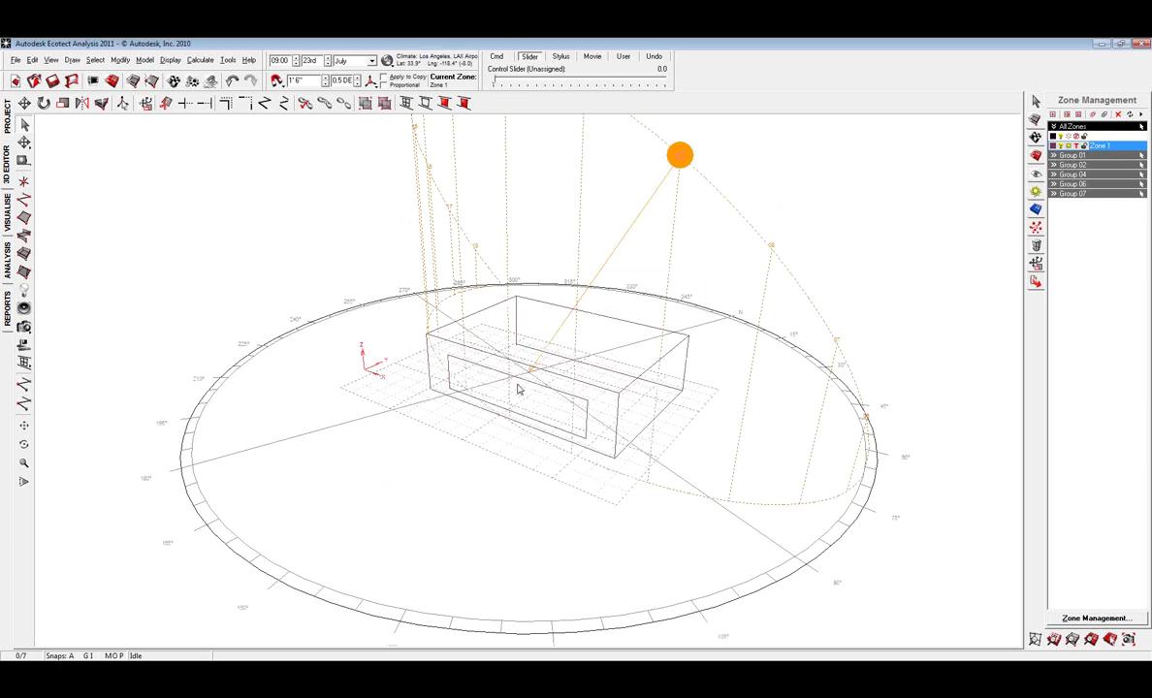
left_click(25, 161)
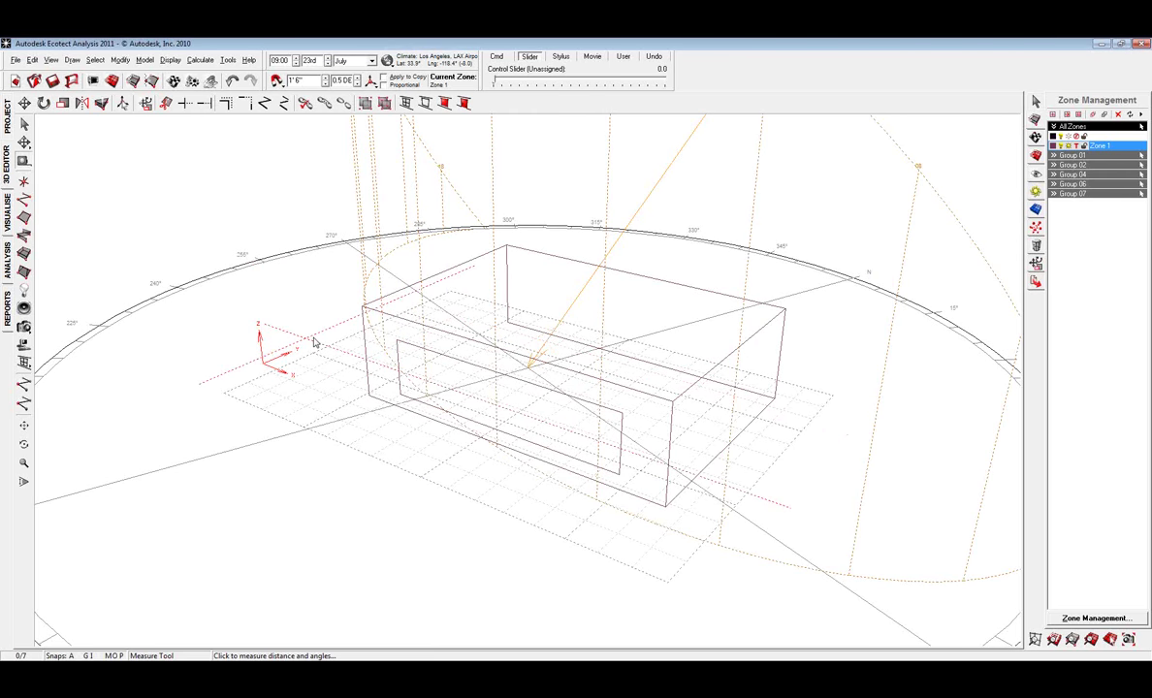
left_click(362, 308)
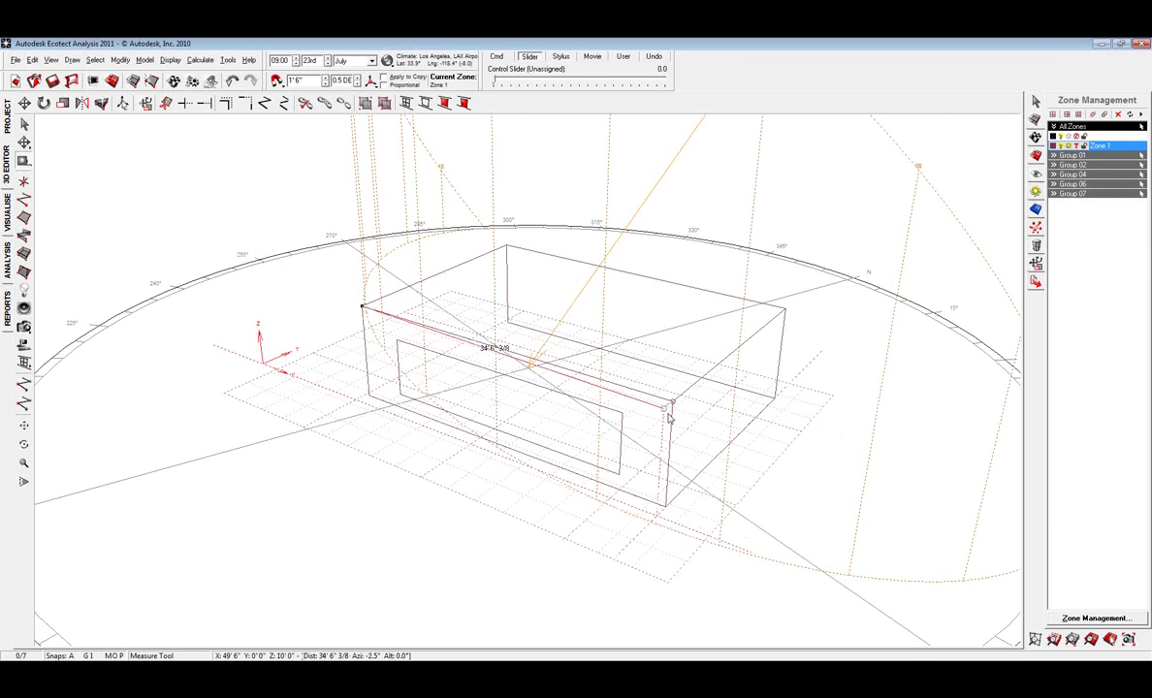
key("Escape")
scroll(557, 467, "down", 6)
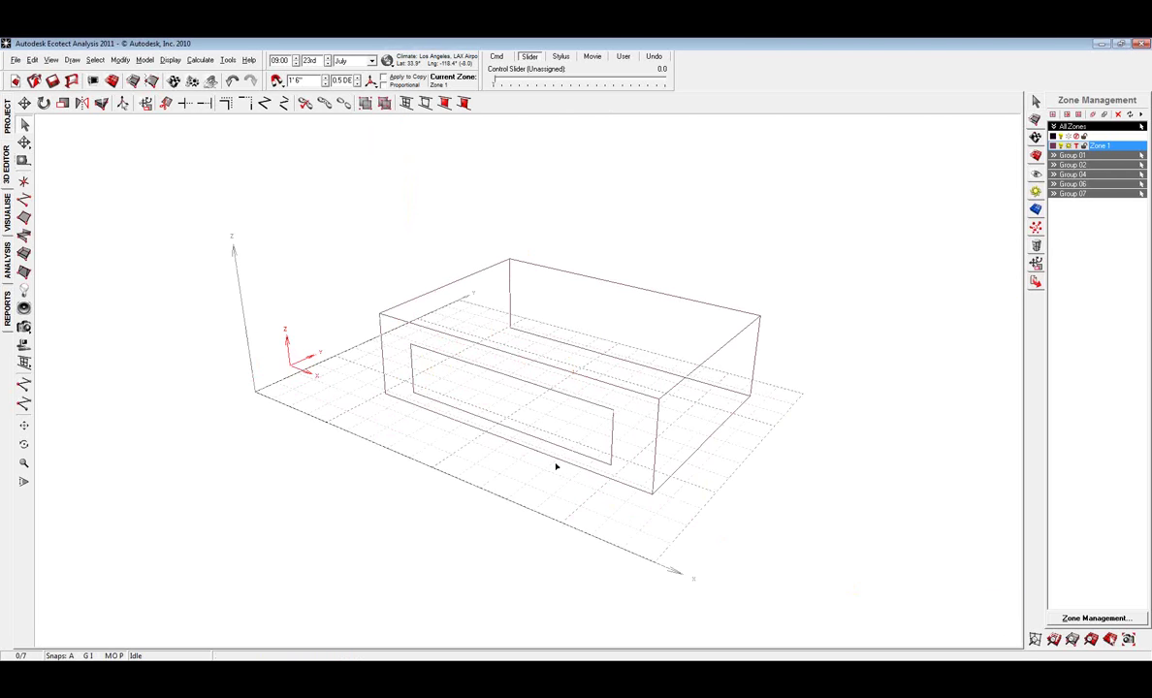
- Display the analysis grid and fit it within all visible objects in the XY axis at a 3' 0" offset
left_click(1035, 210)
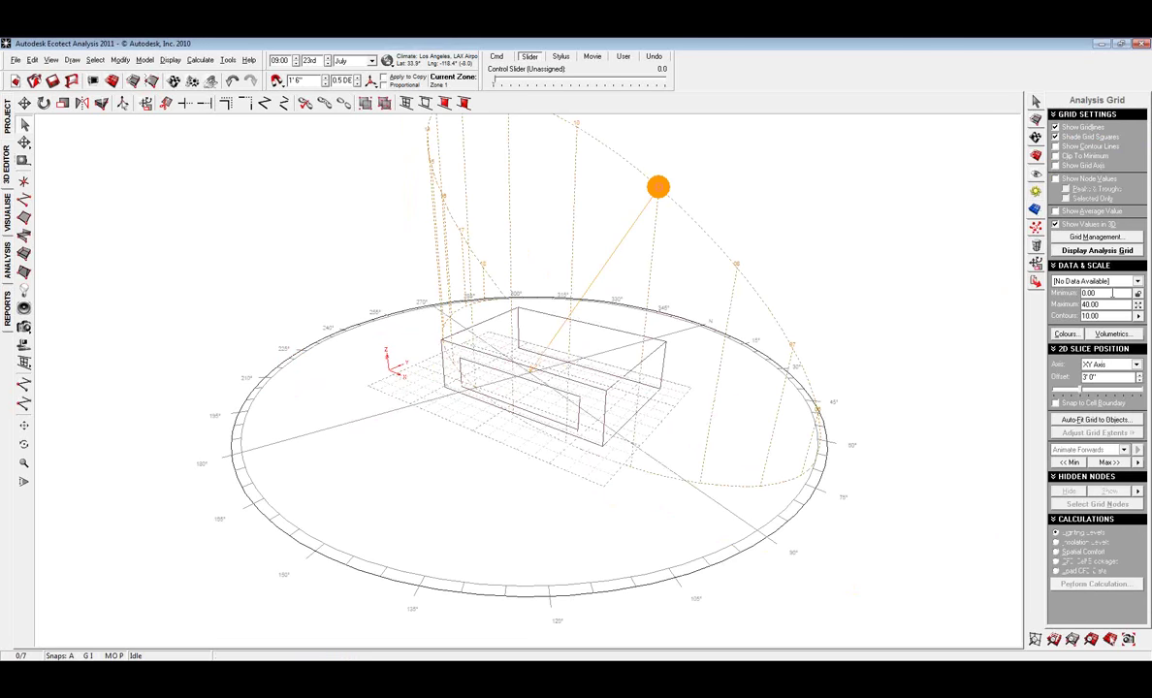
left_click(1108, 251)
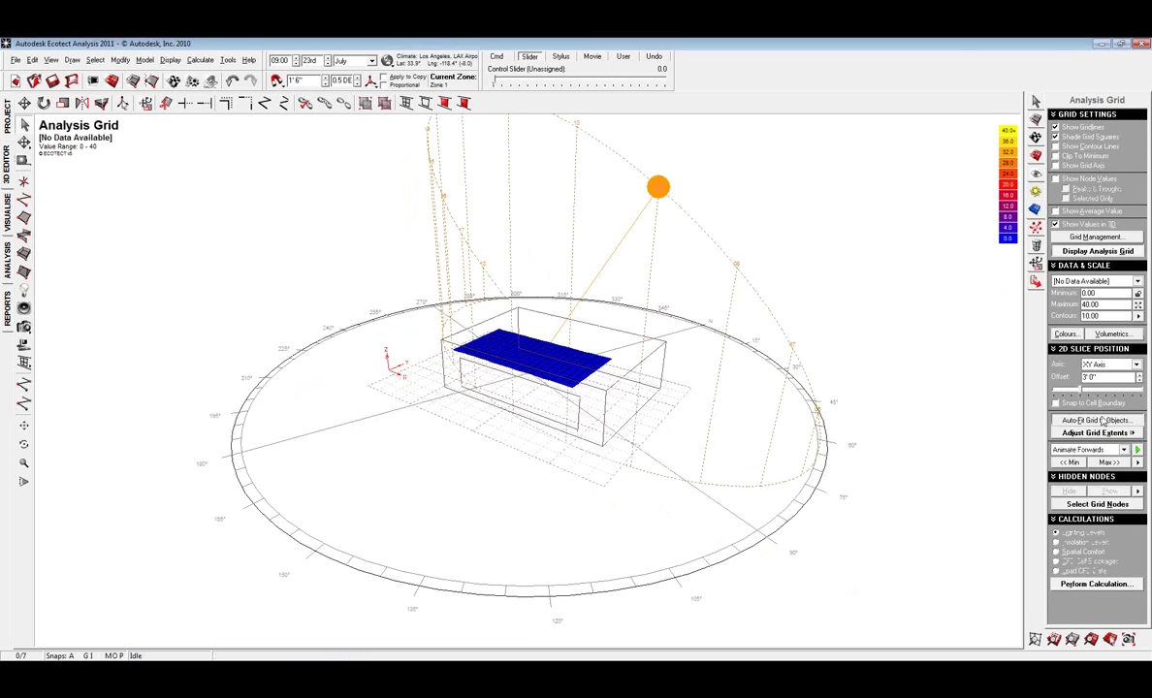
left_click(1101, 433)
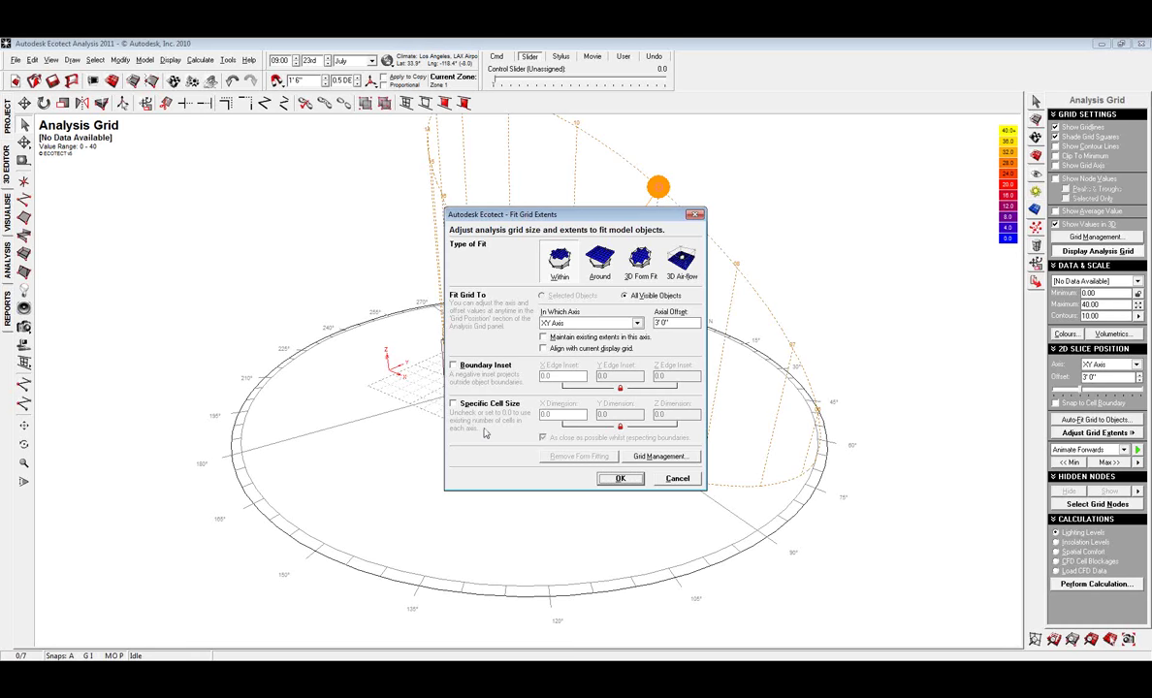
left_click(621, 478)
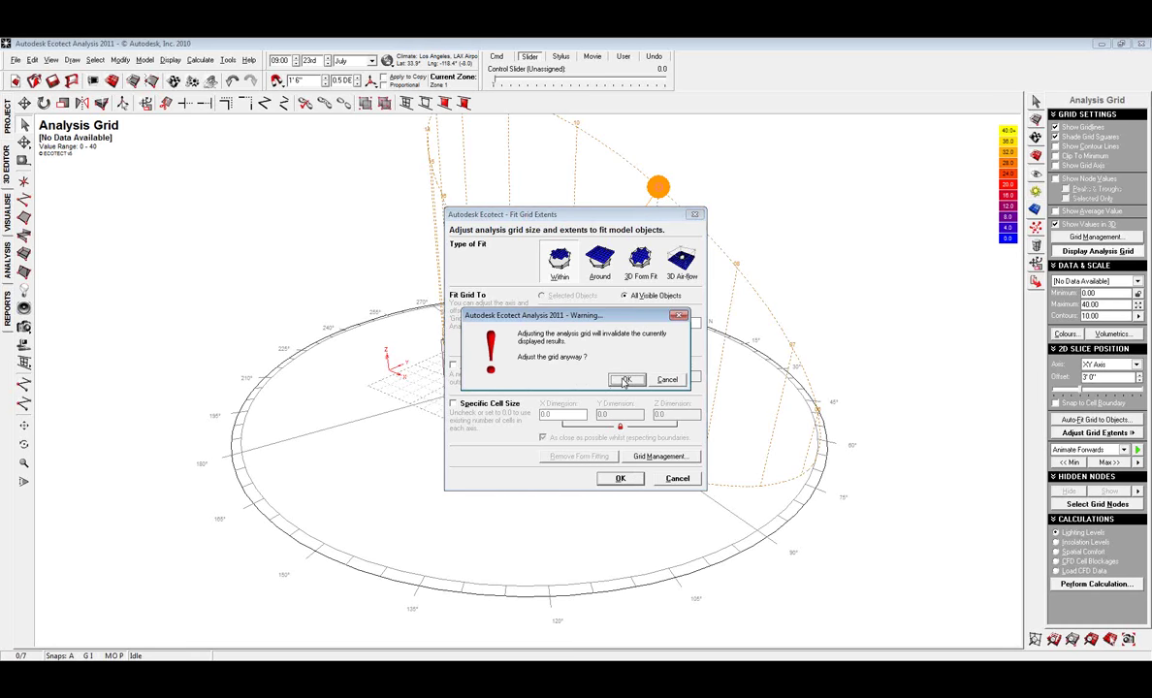
left_click(626, 379)
- Choose Insolation Levels as the grid calculation and open its solar access wizard, leaving it without running the calculation
right_click_drag(695, 424, 549, 427)
right_click_drag(534, 430, 635, 452)
left_click(1059, 543)
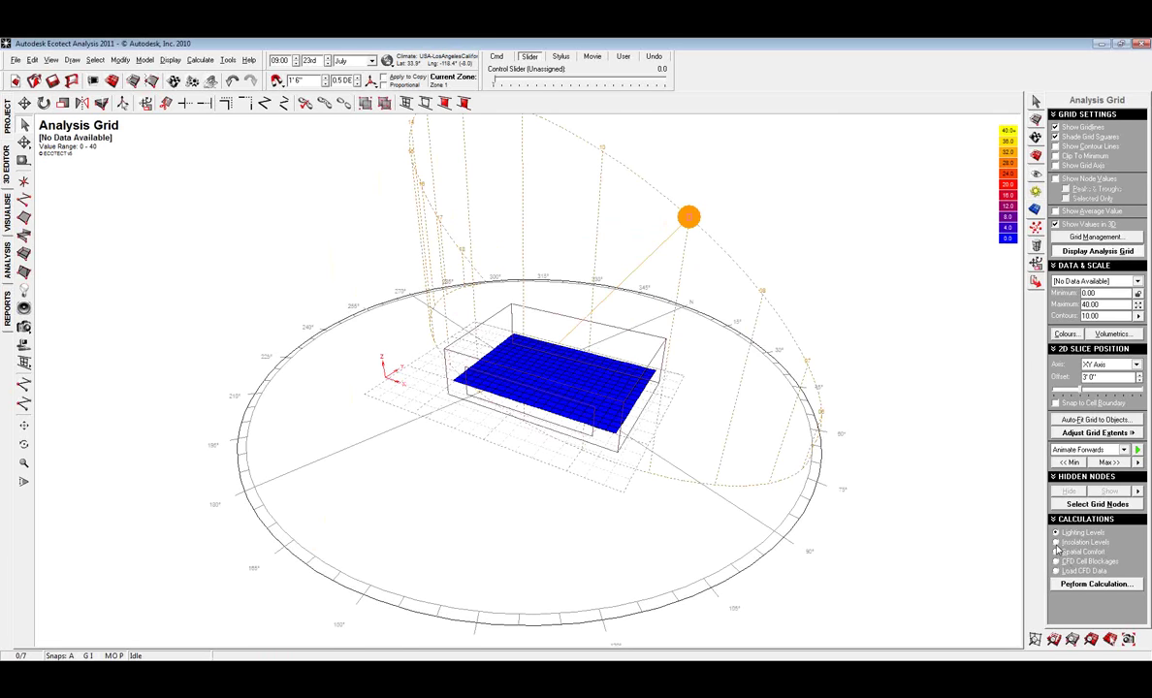
left_click(1097, 584)
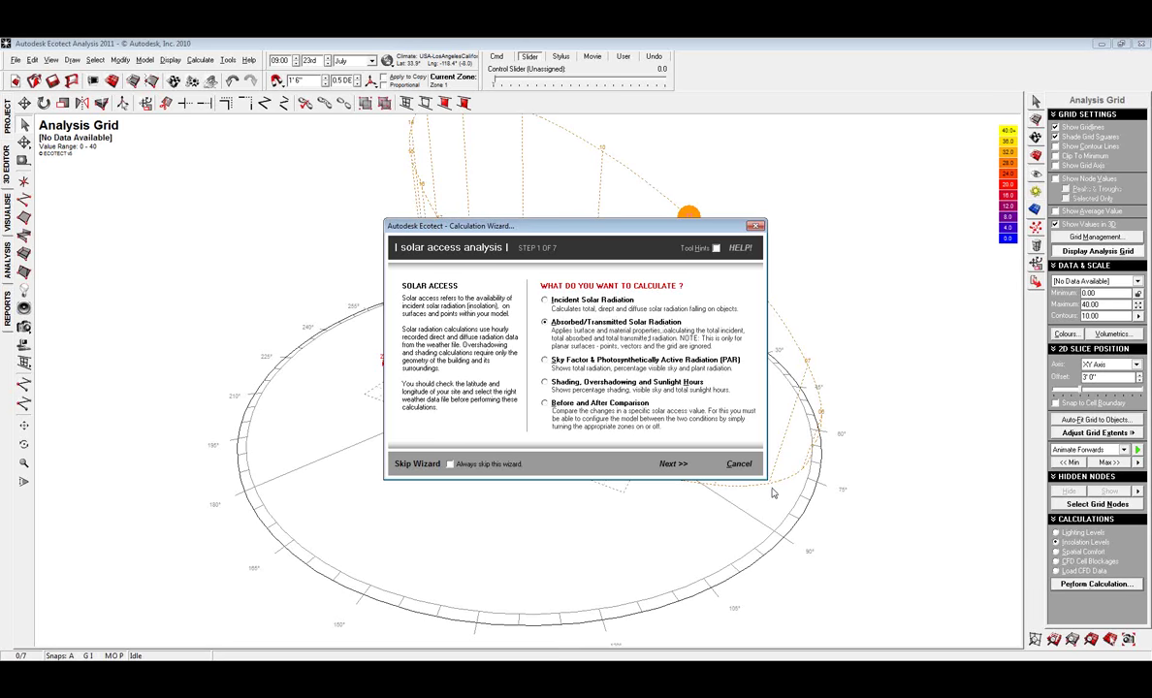
left_click(738, 463)
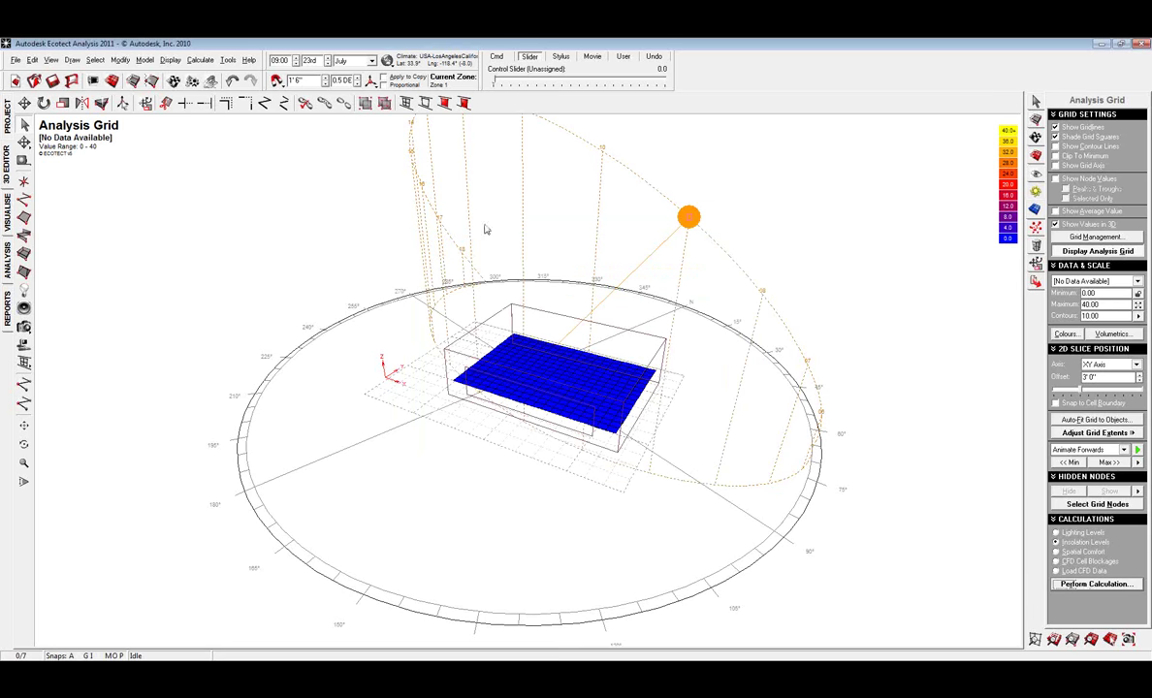
- Set up a thermal analysis that calculates hourly temperatures for 23rd April
left_click(194, 60)
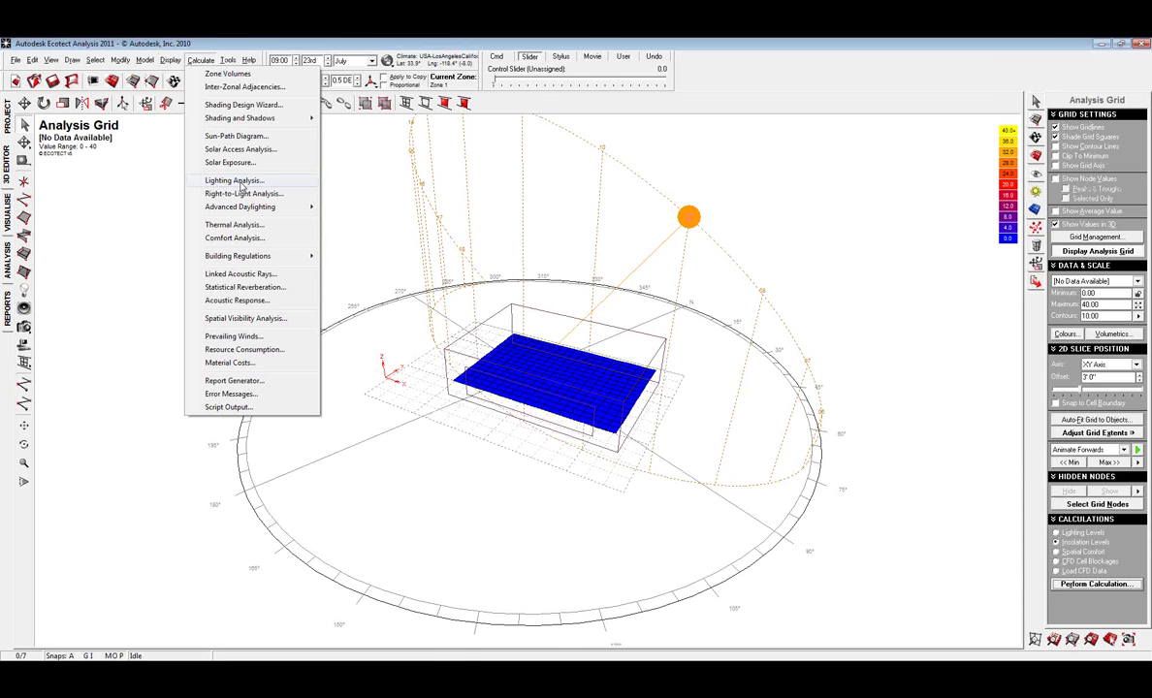
left_click(238, 227)
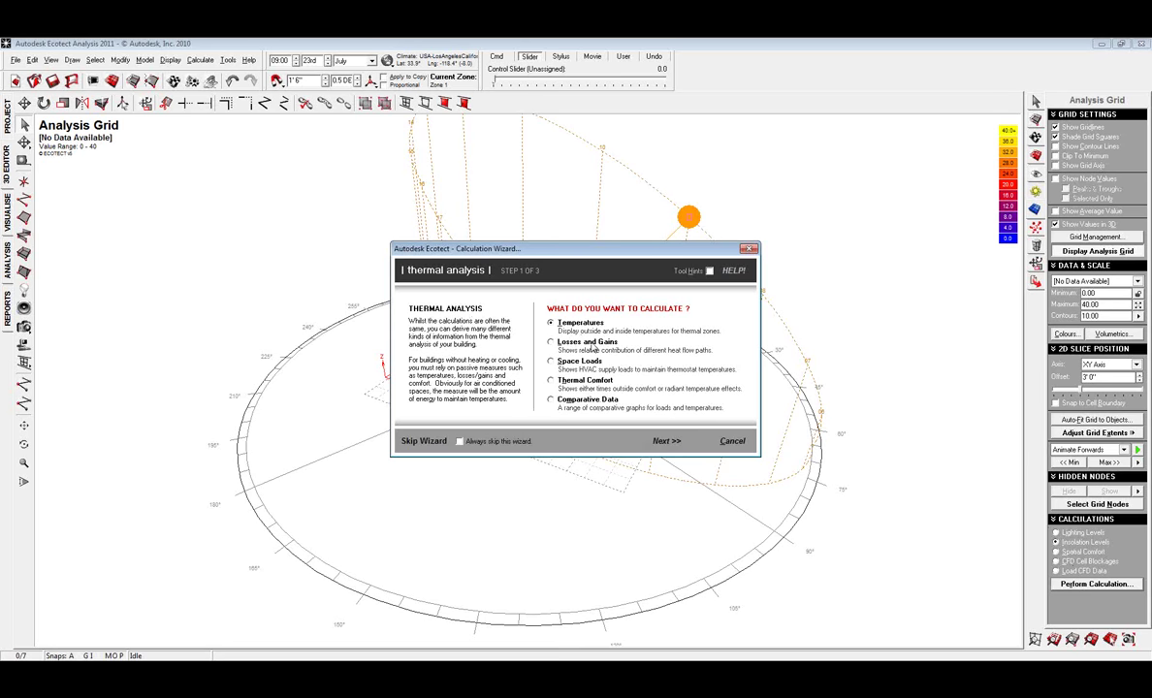
left_click(551, 323)
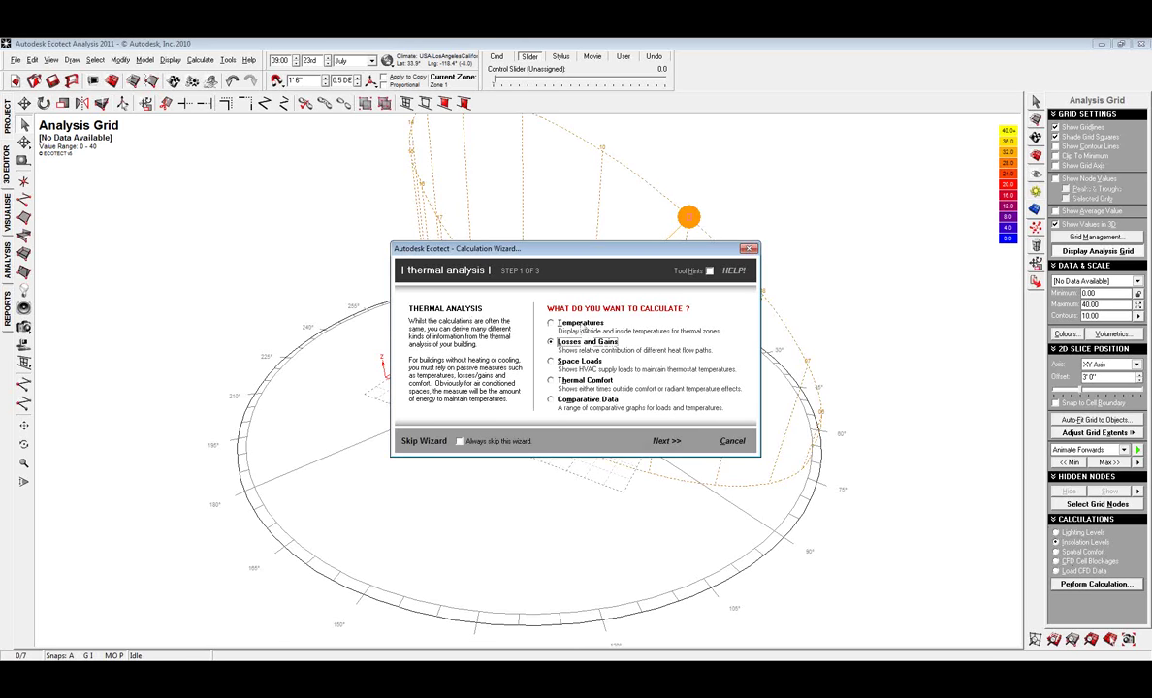
left_click(668, 442)
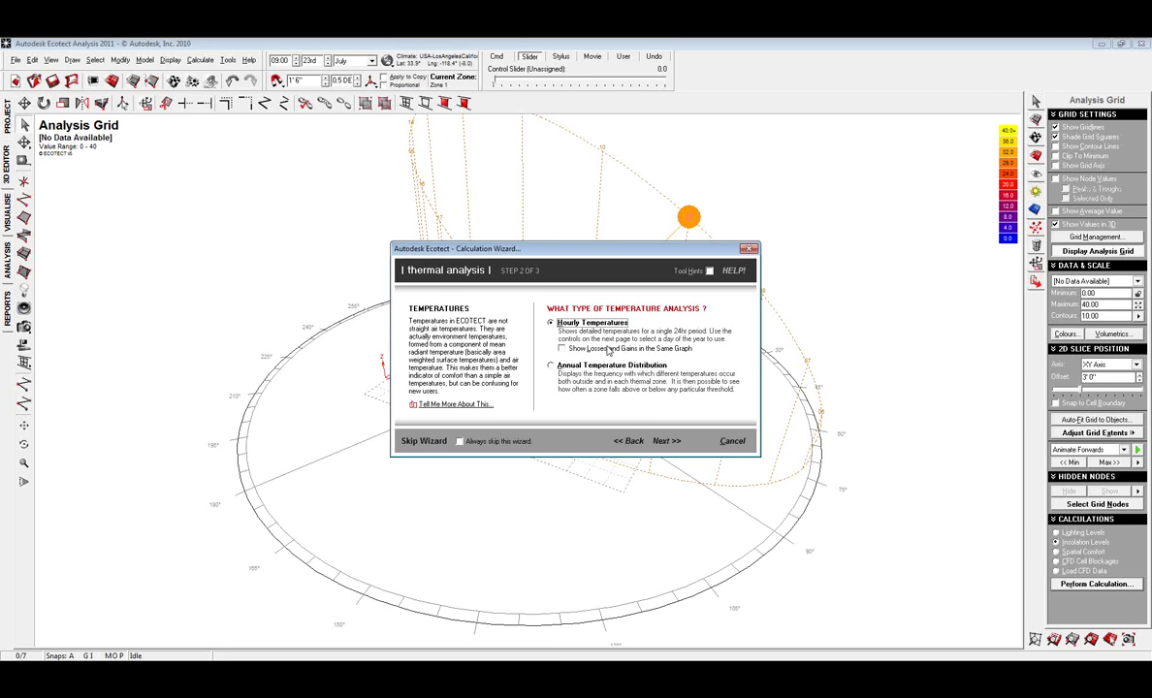
left_click(668, 442)
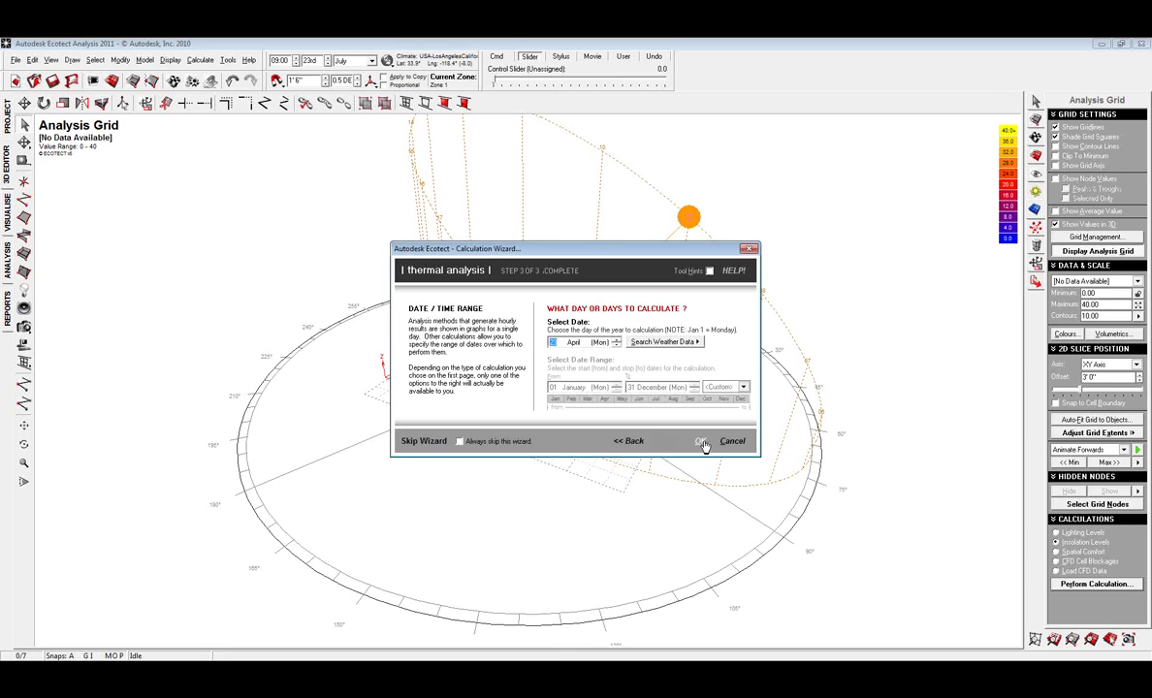
left_click(700, 443)
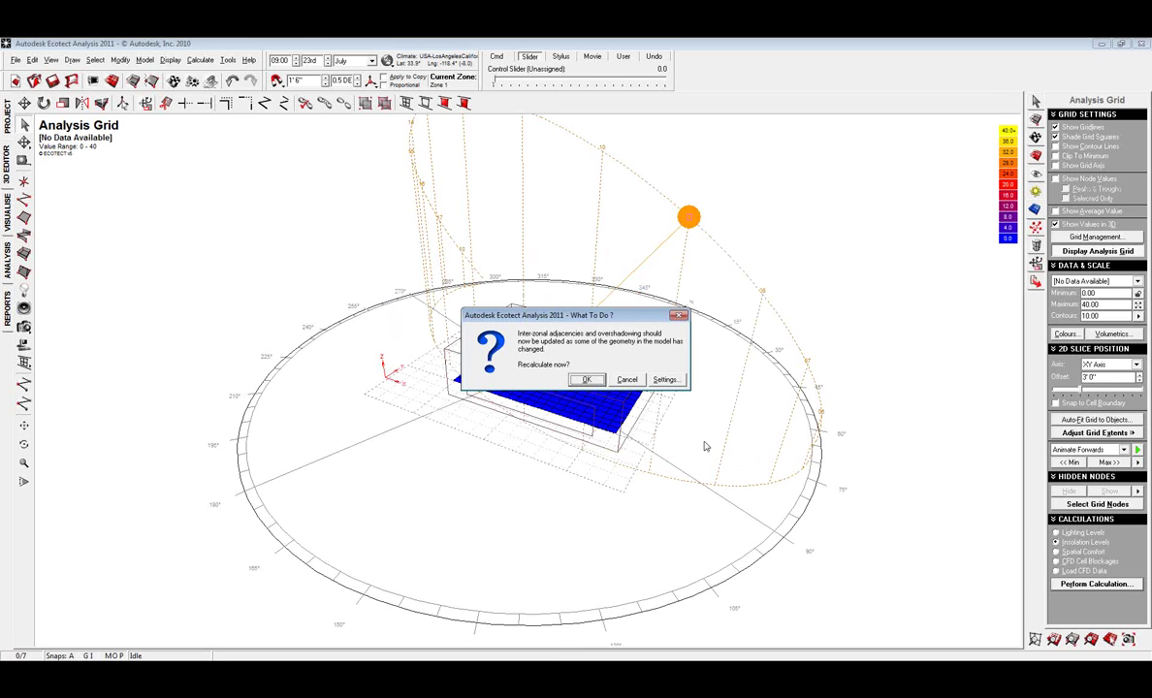
- Recalculate the inter-zonal adjacencies and overshadowing, continuing despite the modelling discrepancies, and close the error list
left_click(588, 380)
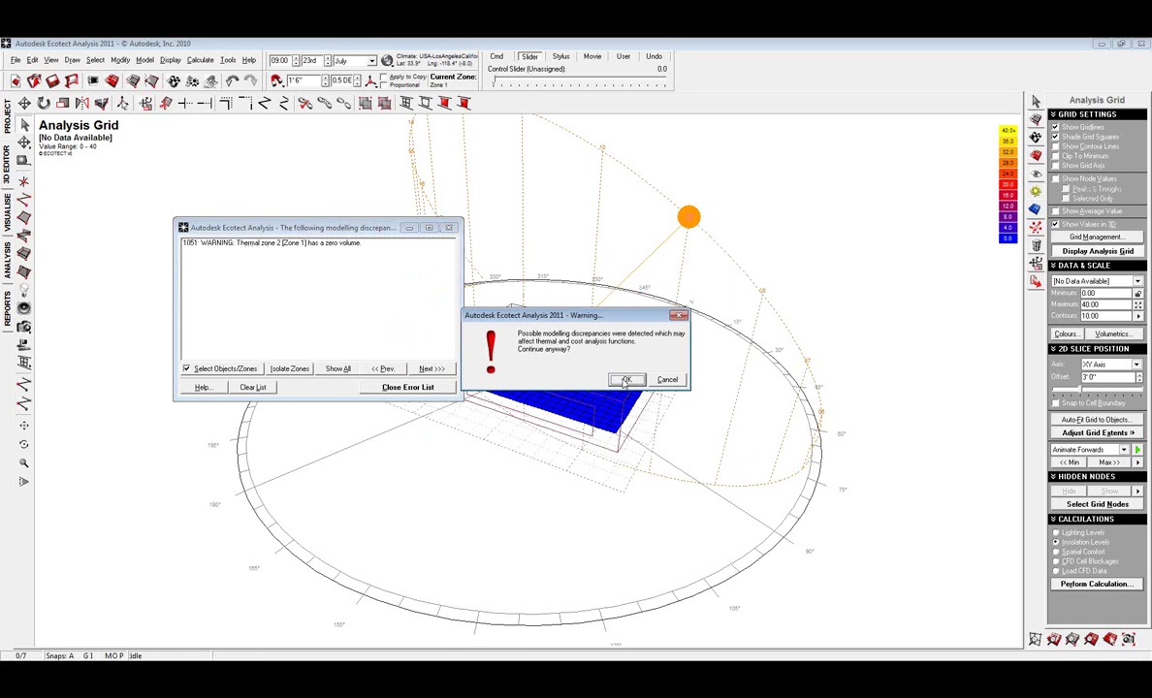
left_click(627, 380)
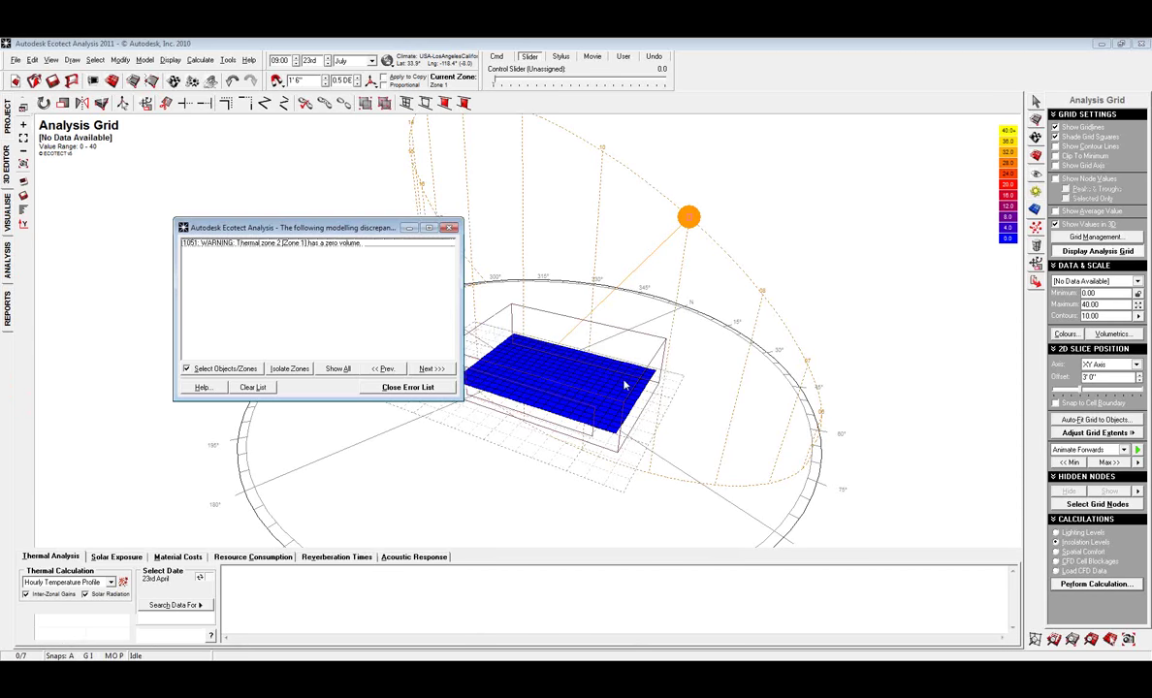
left_click_drag(321, 228, 880, 94)
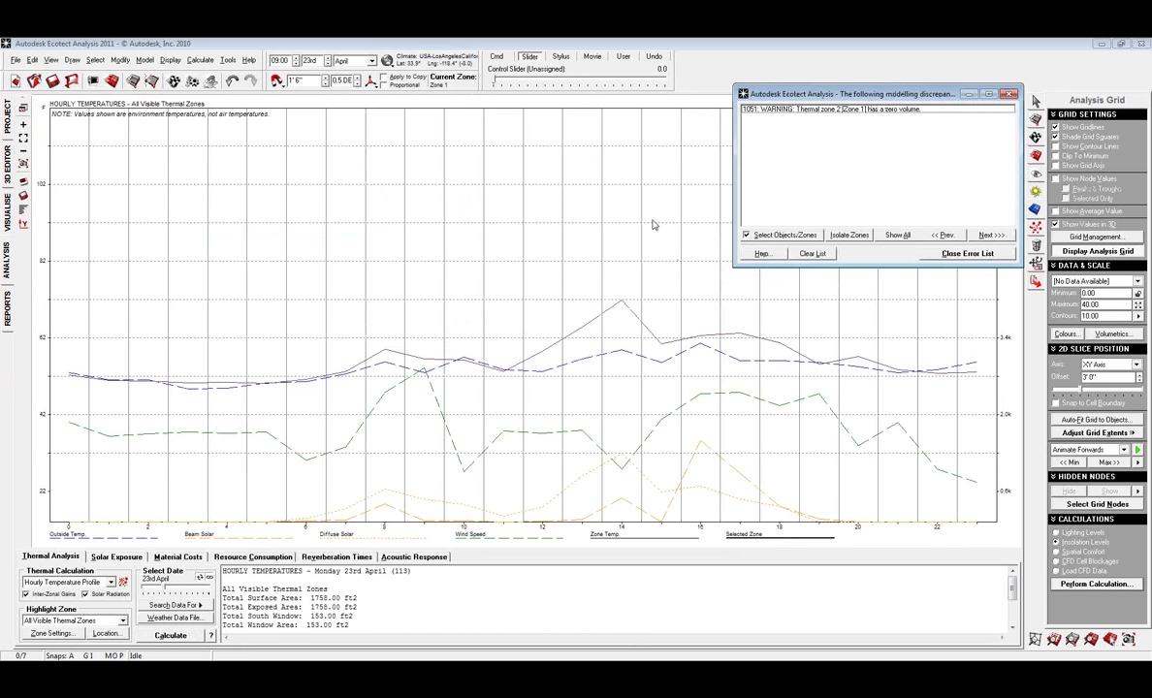
left_click(993, 254)
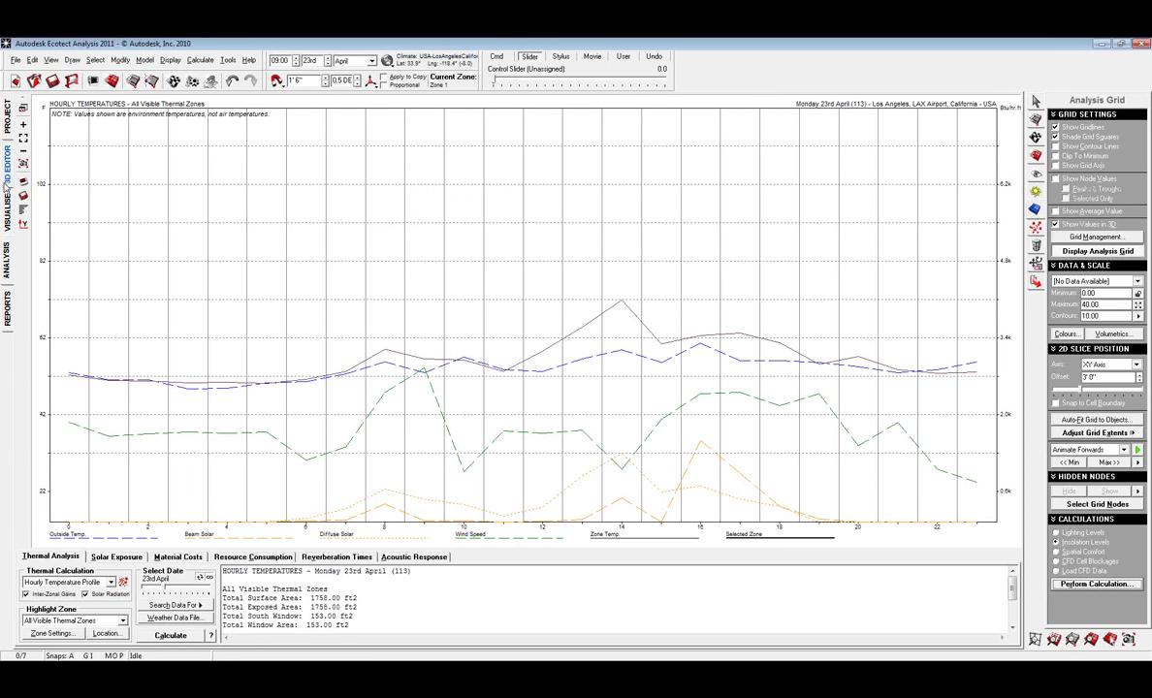
- Look over the visualised model and the solar exposure, material costs, resource consumption, reverberation times and acoustic response analysis pages
left_click(8, 212)
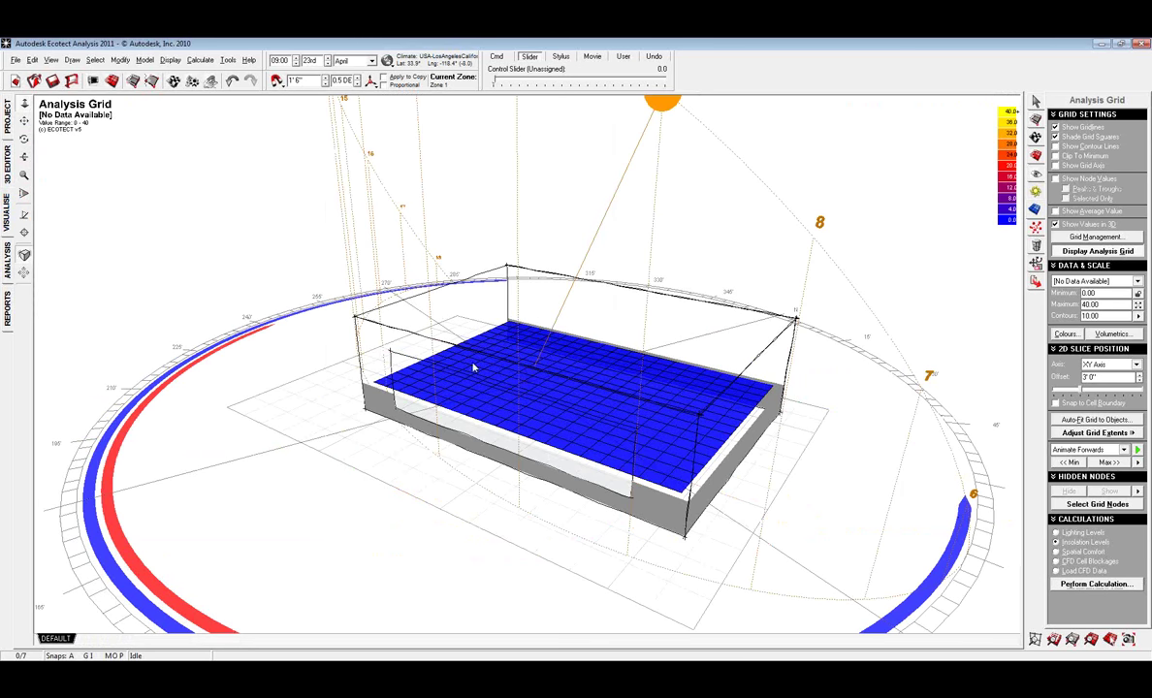
left_click(9, 250)
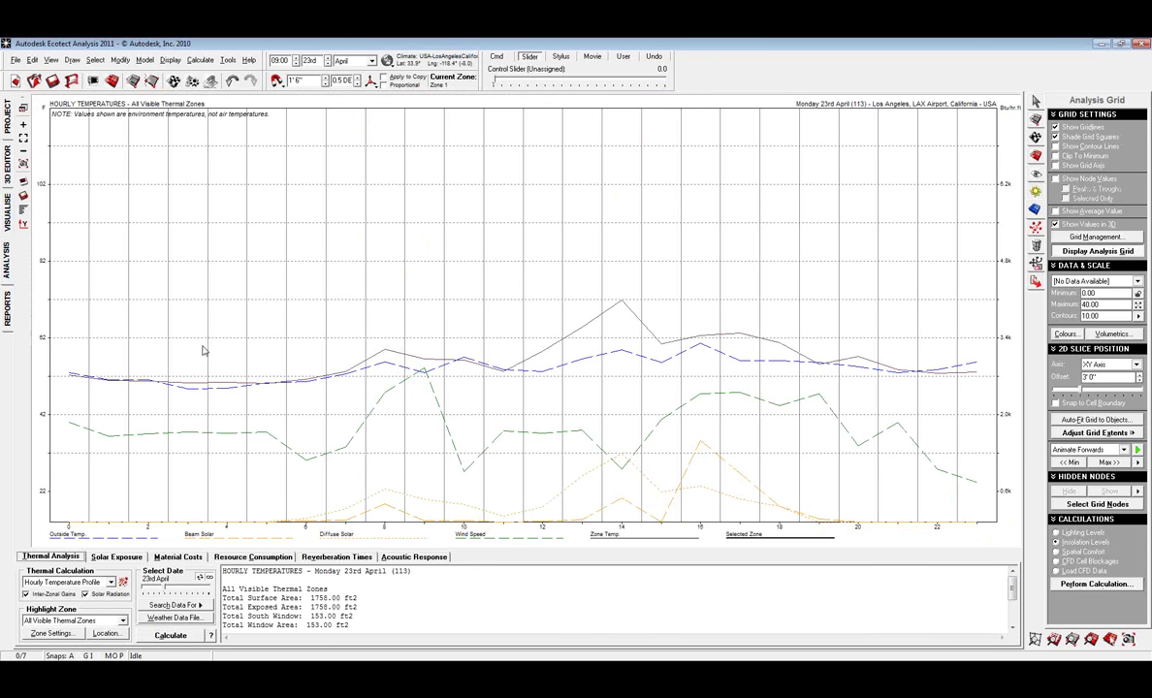
left_click(112, 563)
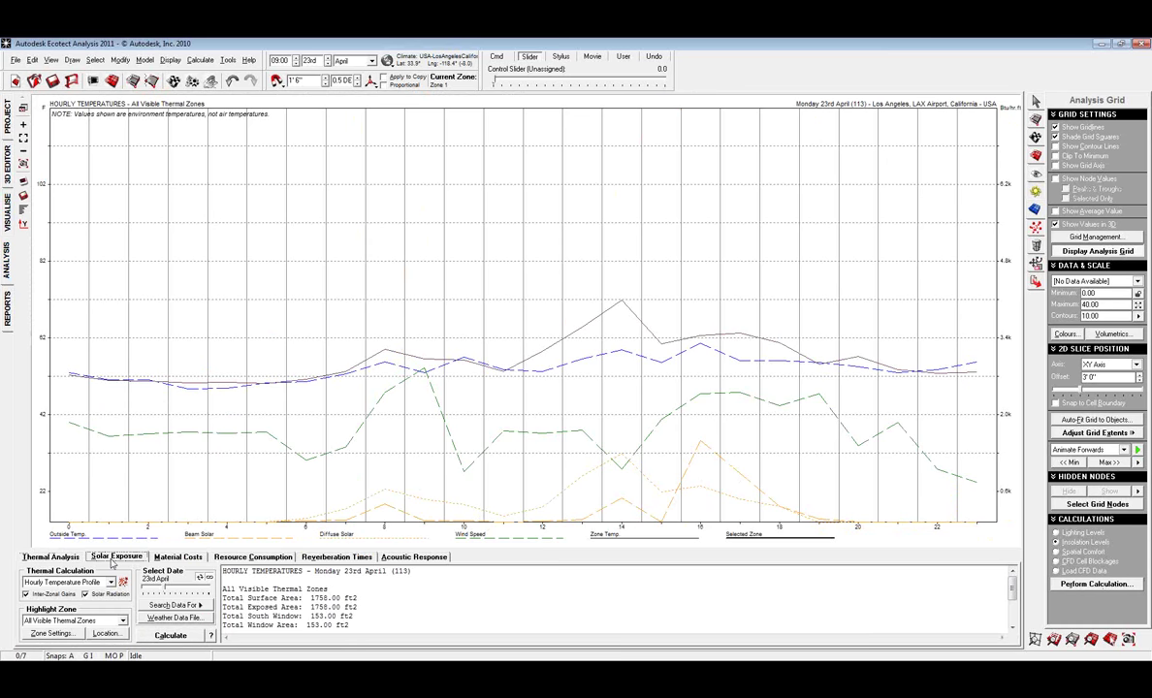
left_click(178, 556)
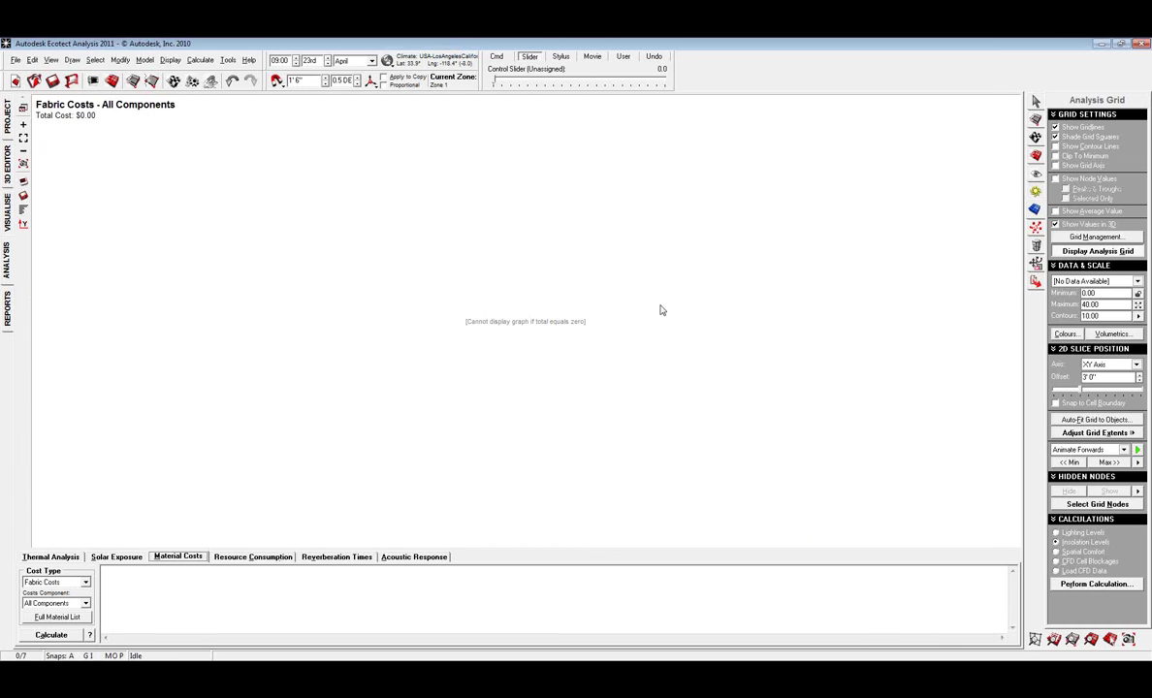
left_click(260, 557)
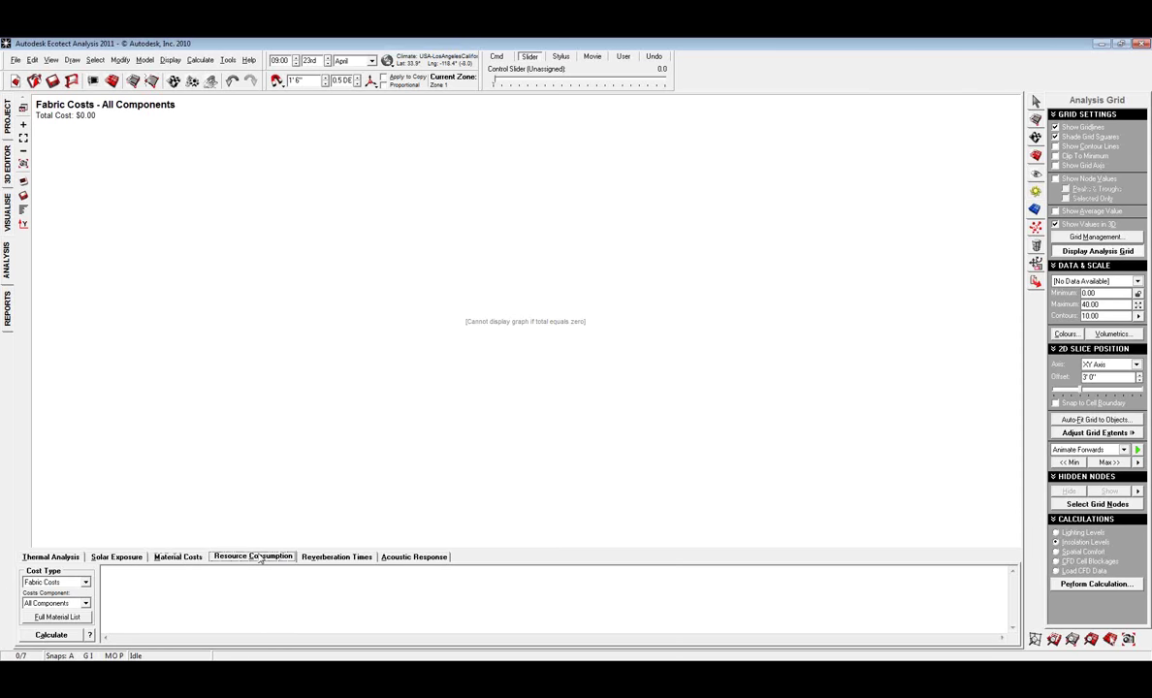
left_click(332, 557)
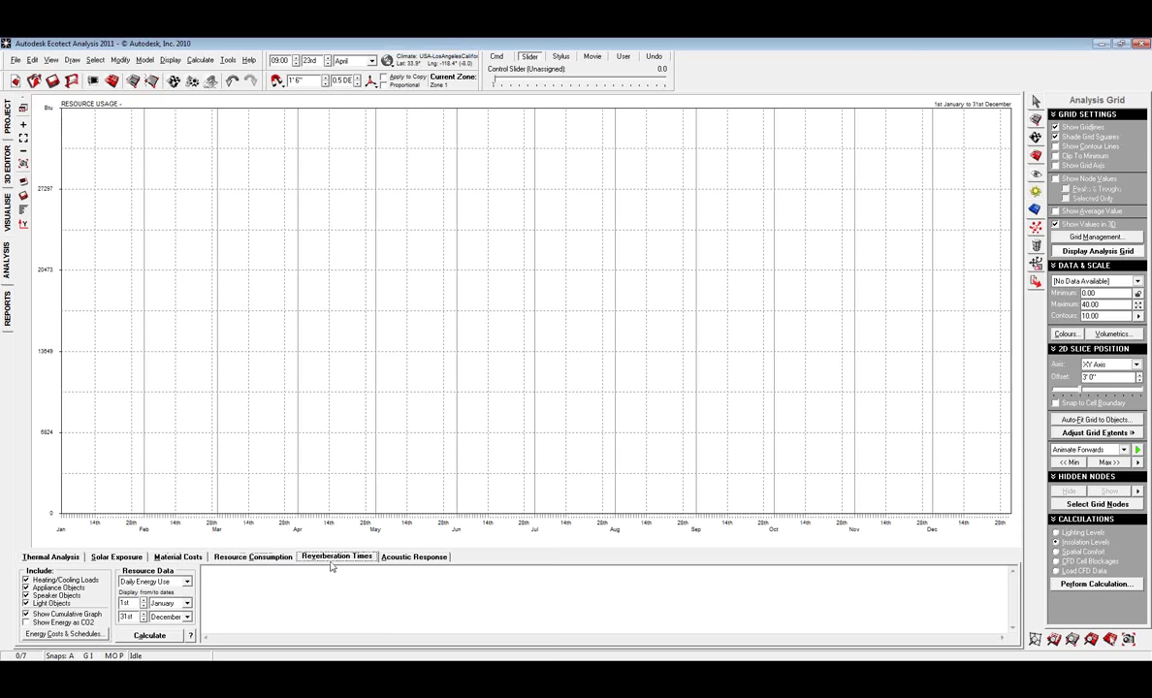
left_click(413, 557)
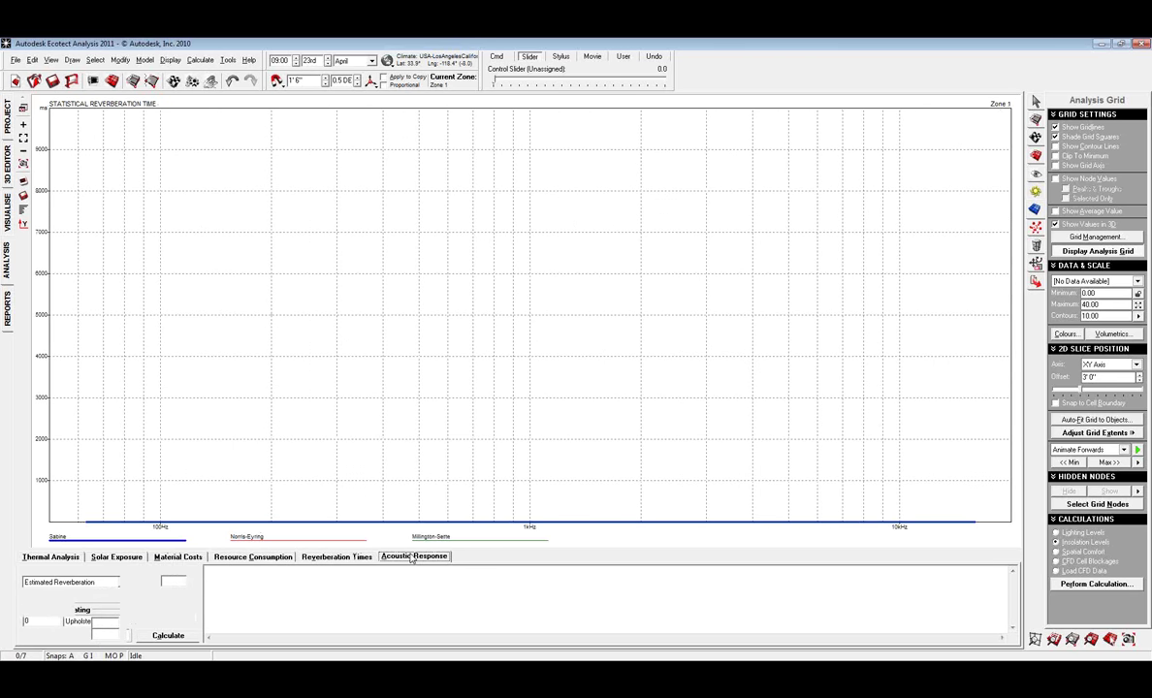
- Calculate the annual Temperature Distribution thermal graph for Zone 1
left_click(64, 559)
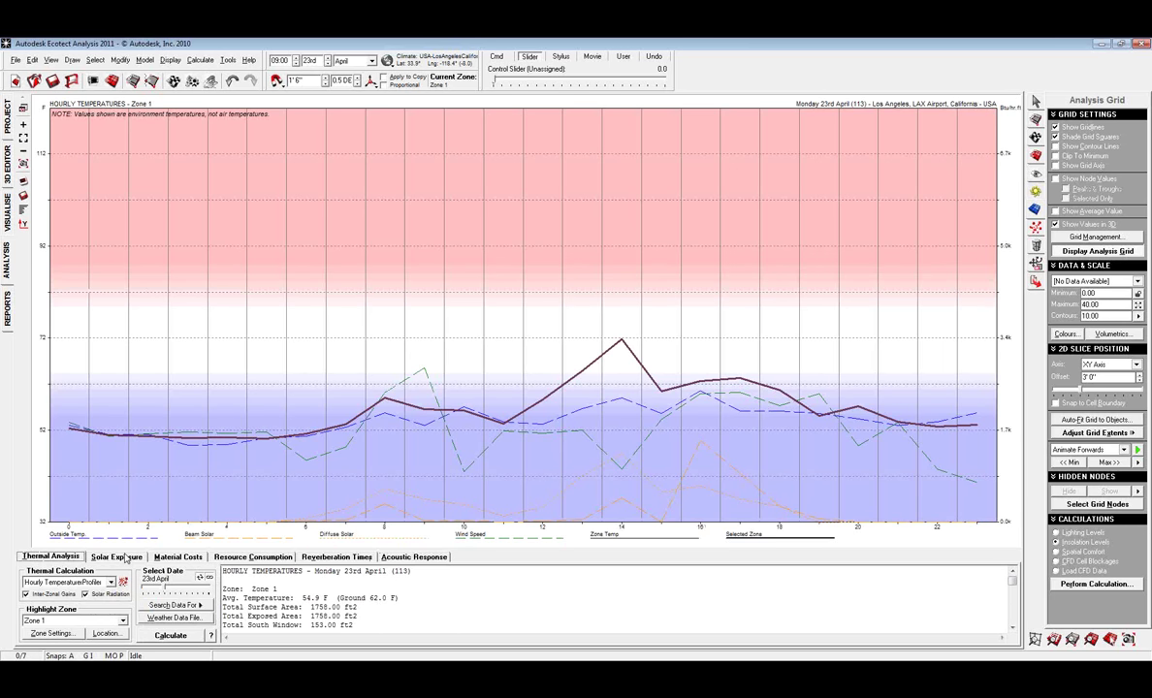
left_click(112, 581)
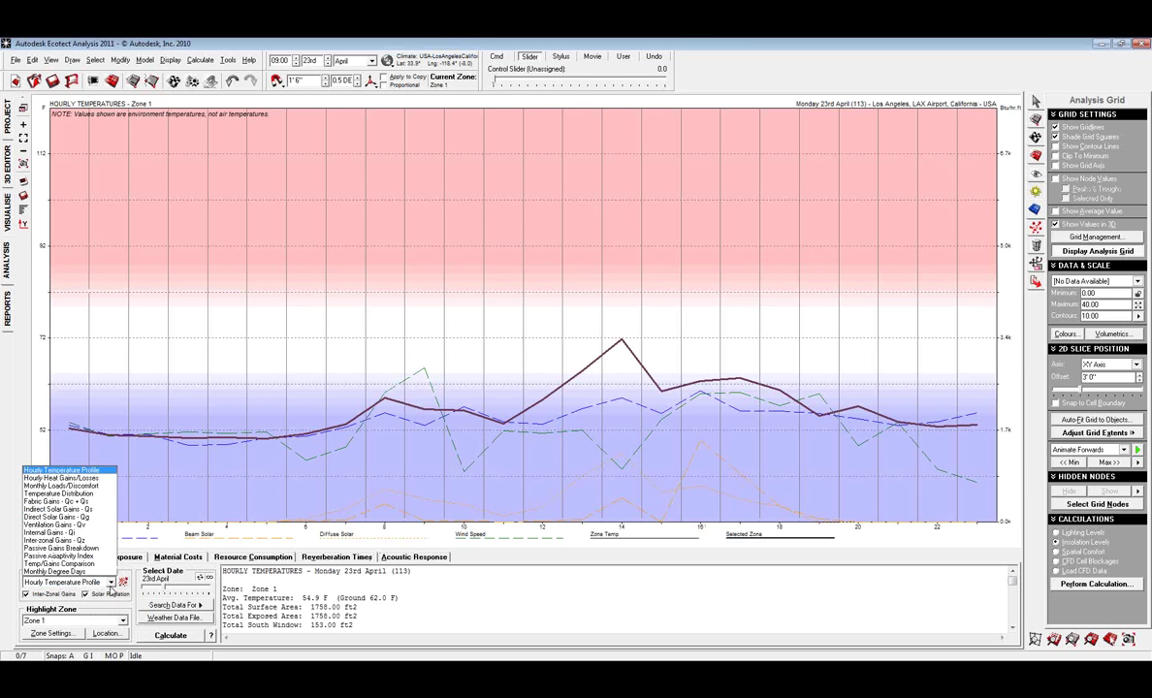
left_click(83, 495)
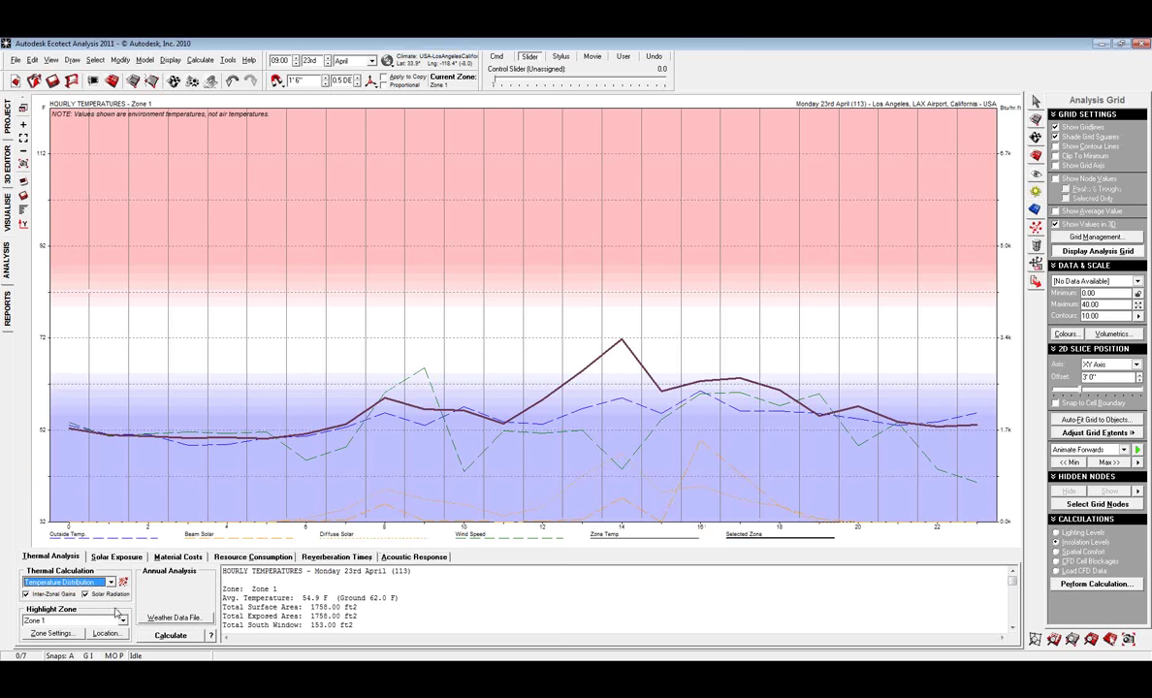
left_click(170, 636)
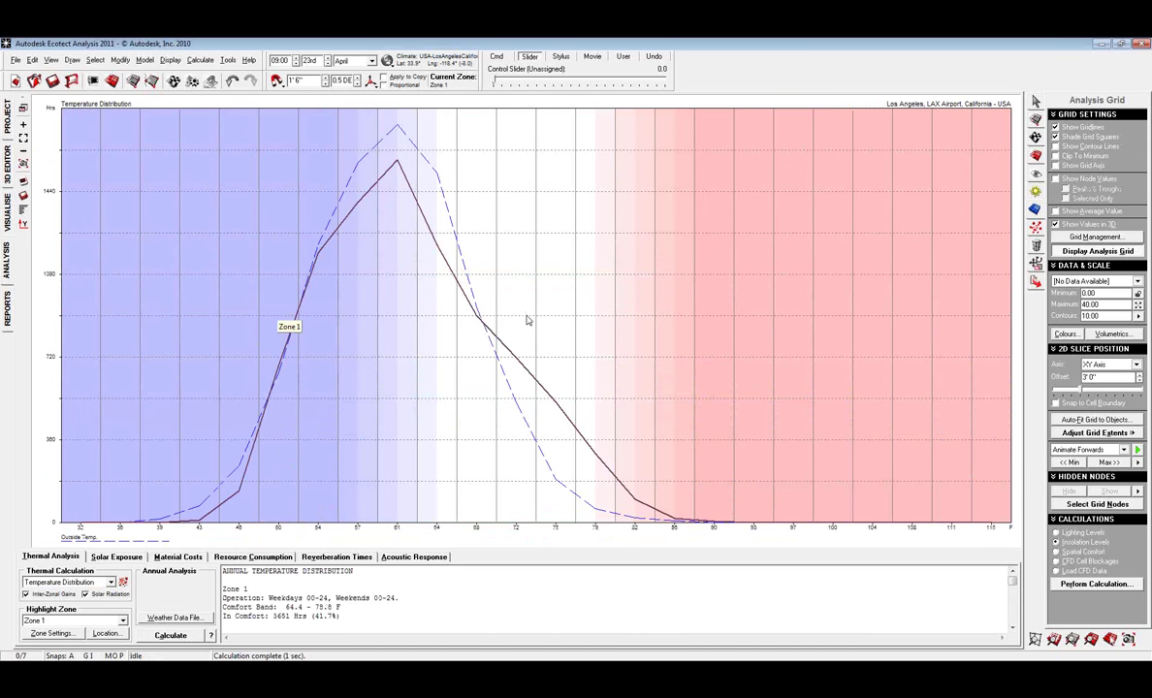
- Switch to the Weather Tool, widen and reposition its window, and open the psychrometry view of the Los Angeles climate data
left_click(200, 60)
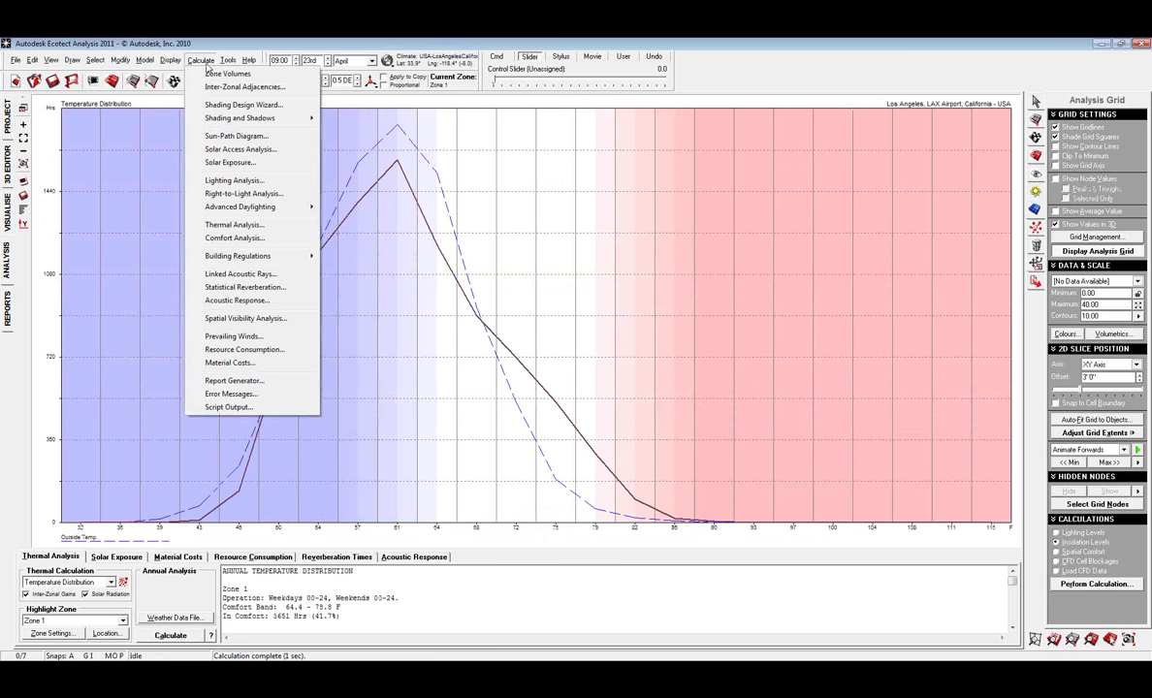
mouse_move(228, 60)
left_click(260, 105)
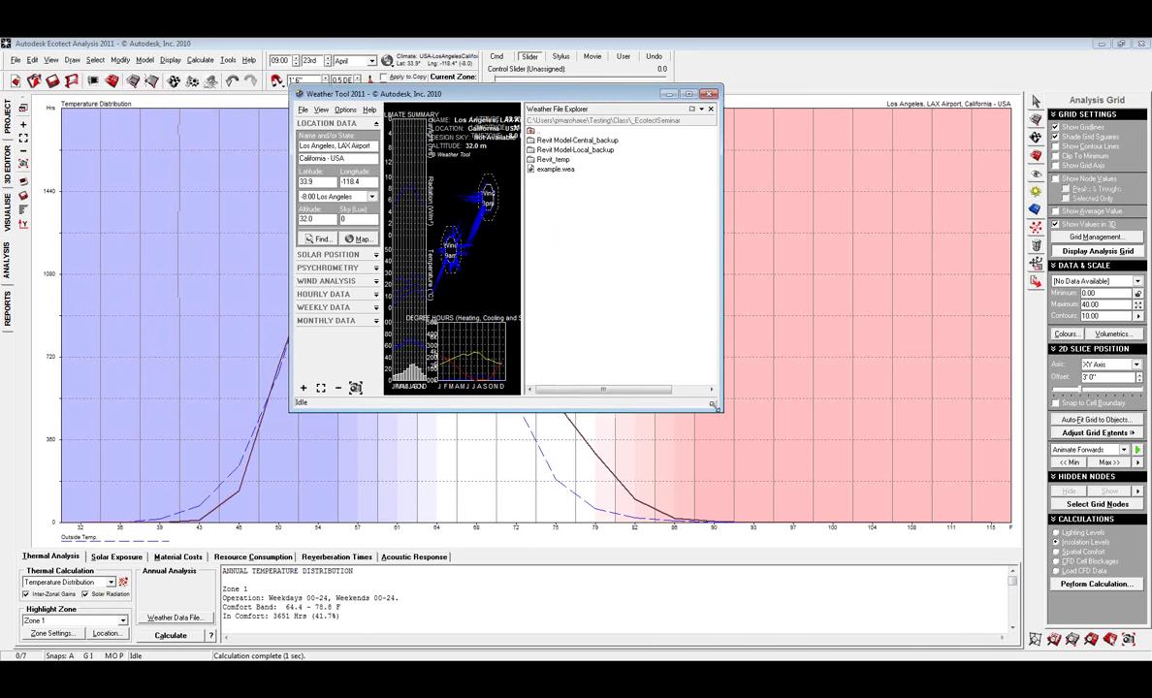
left_click_drag(721, 409, 969, 423)
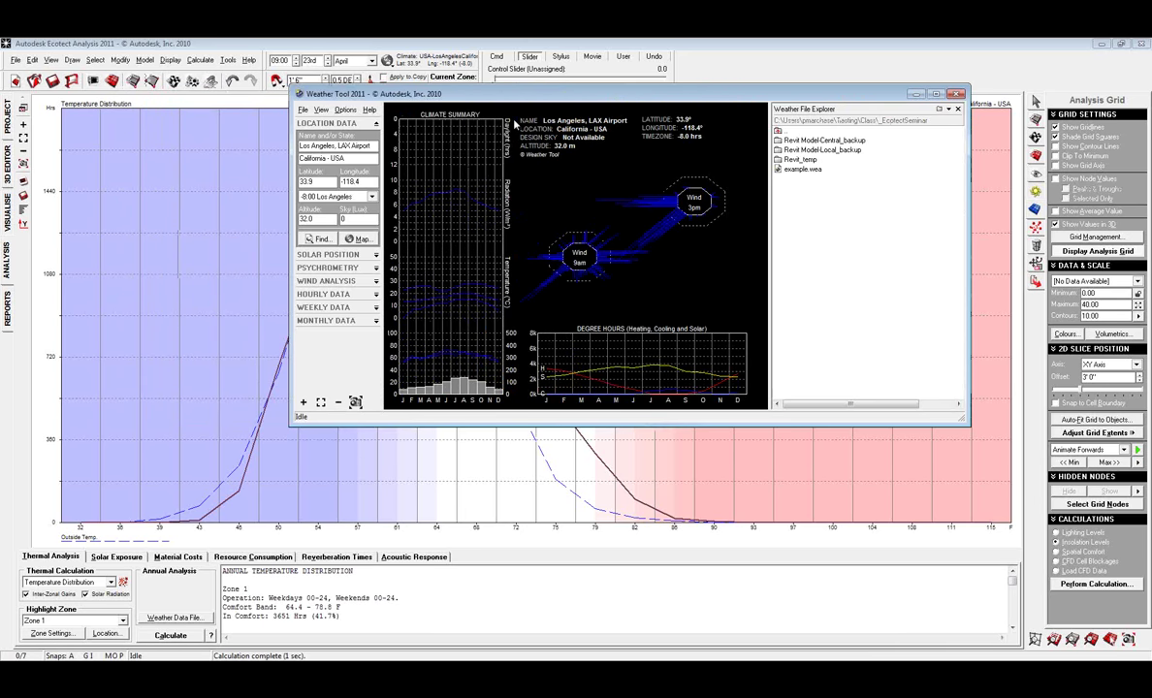
left_click_drag(500, 98, 636, 89)
left_click(475, 259)
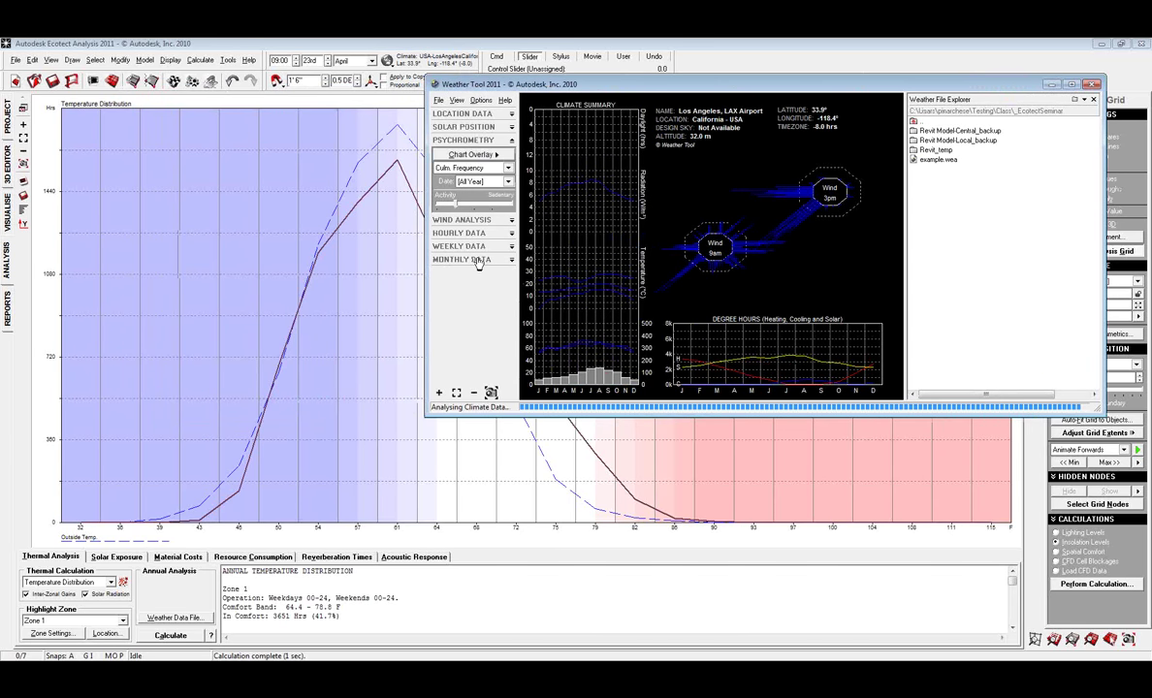